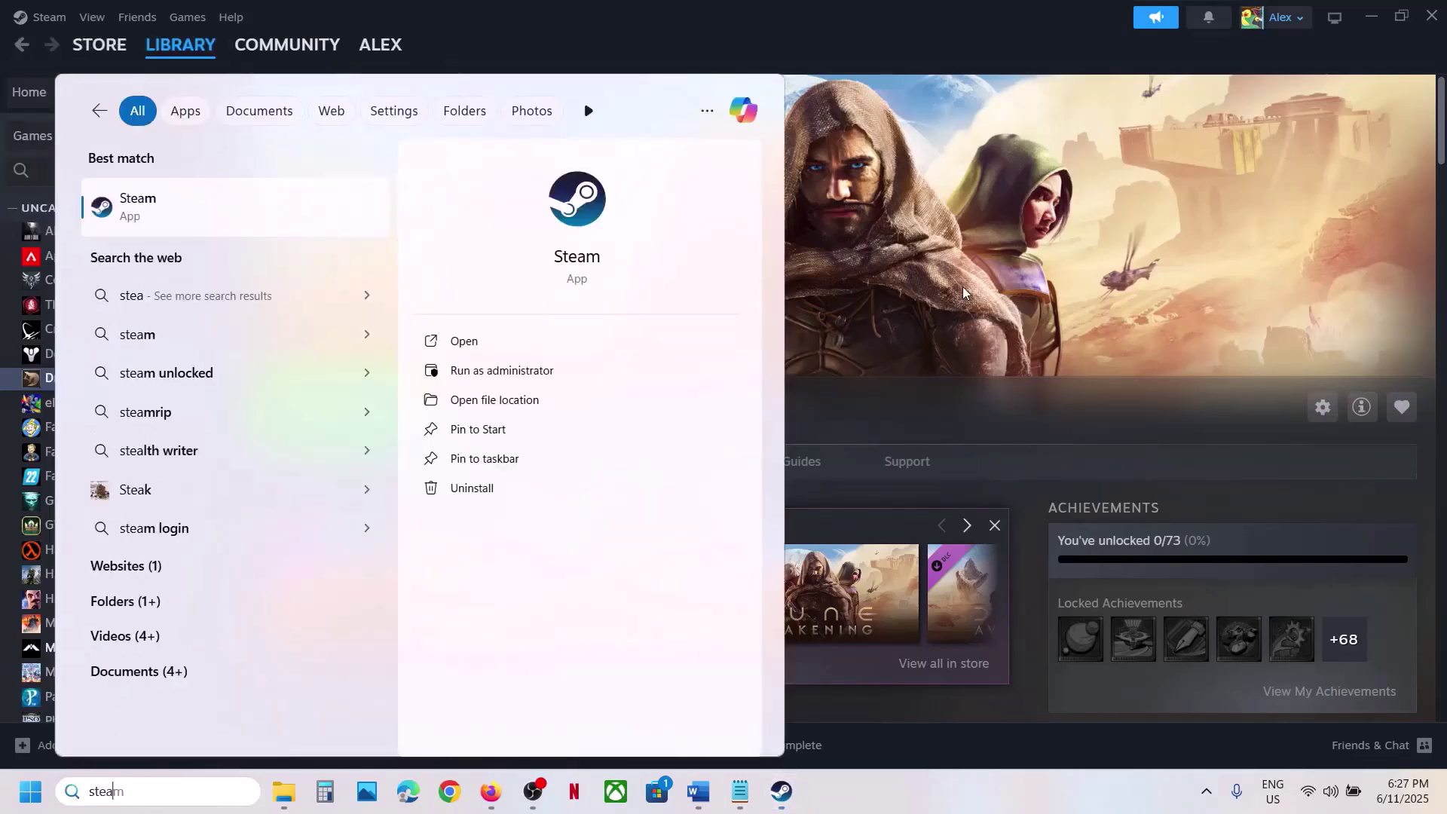
# Step: Open Steam and look at the Restart option among the PC's power options
pyautogui.click(195, 208)
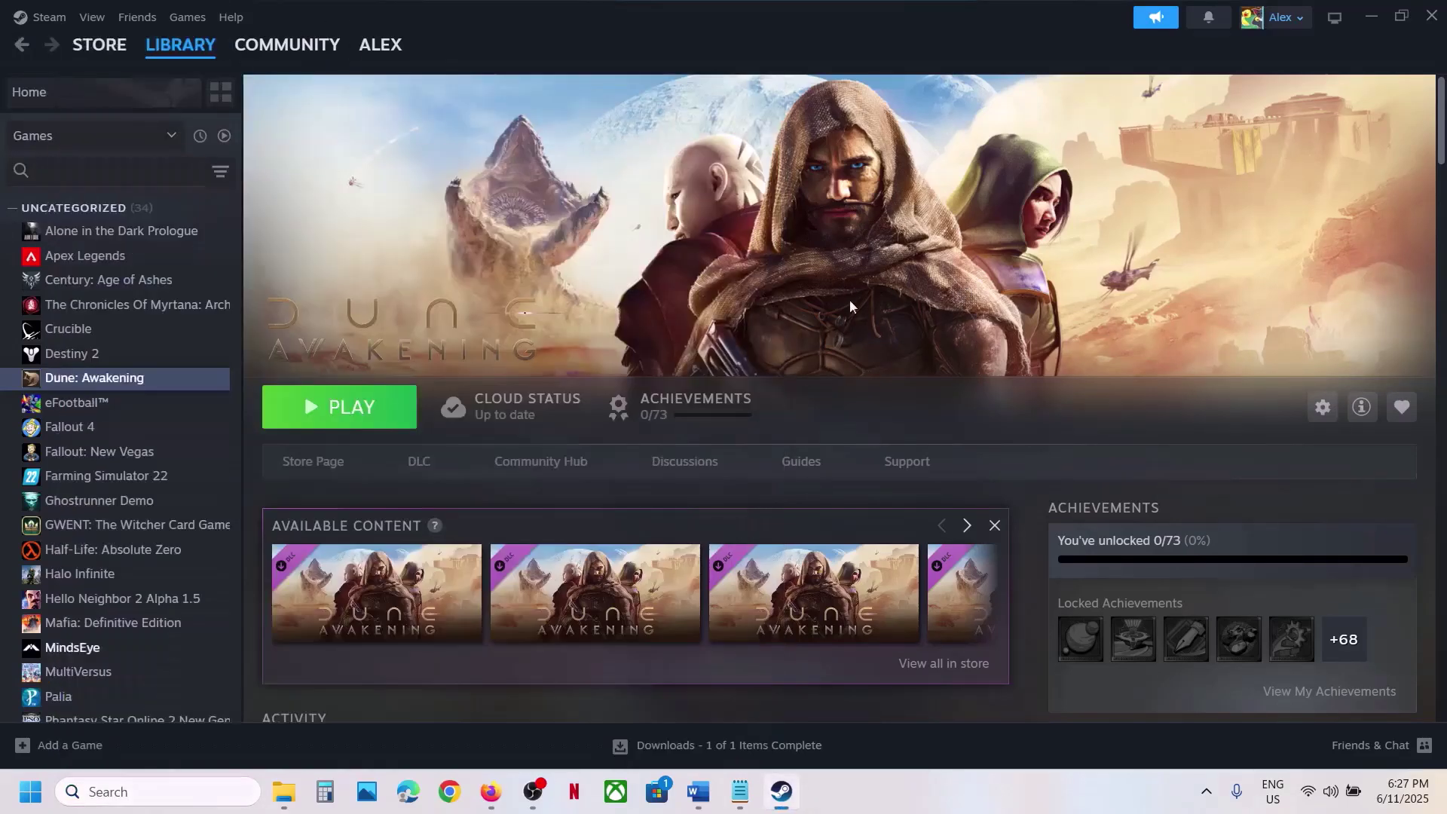
pyautogui.click(30, 792)
pyautogui.click(547, 726)
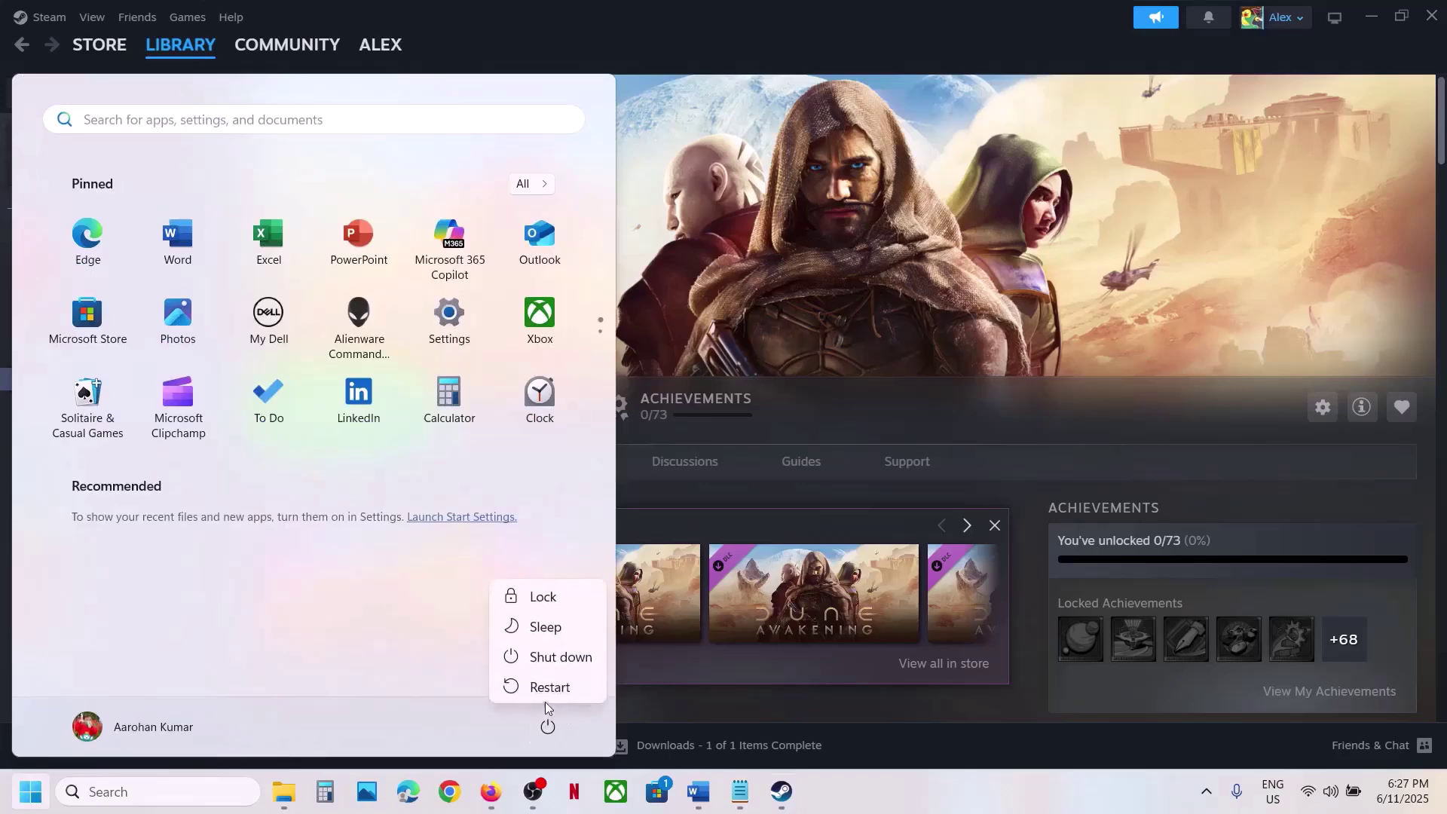
pyautogui.click(1042, 200)
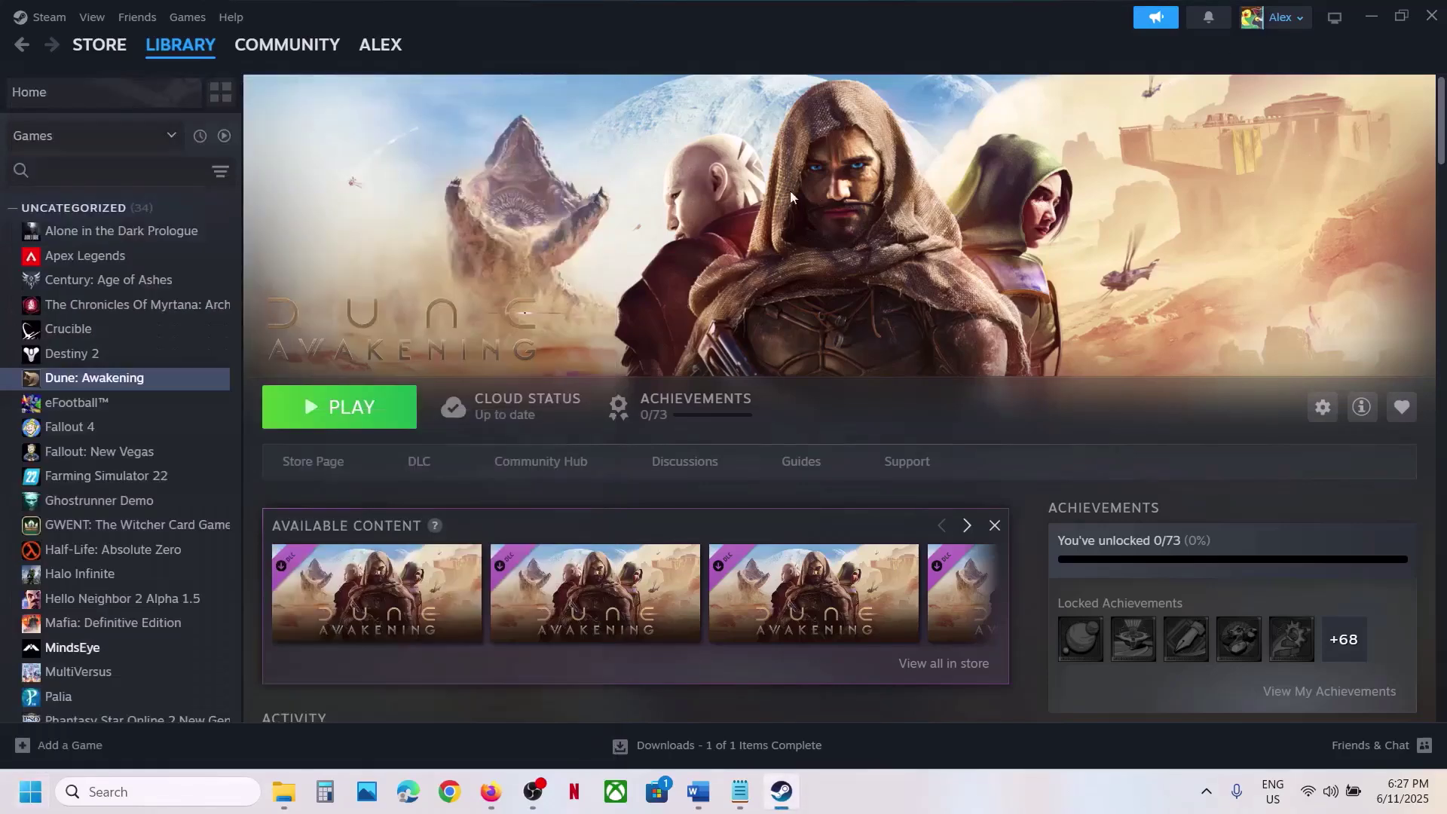
# Step: In the Word checklist, highlight the Step 2 text "Uninstall & Reinstall BattlEye", then return to Steam
pyautogui.click(698, 791)
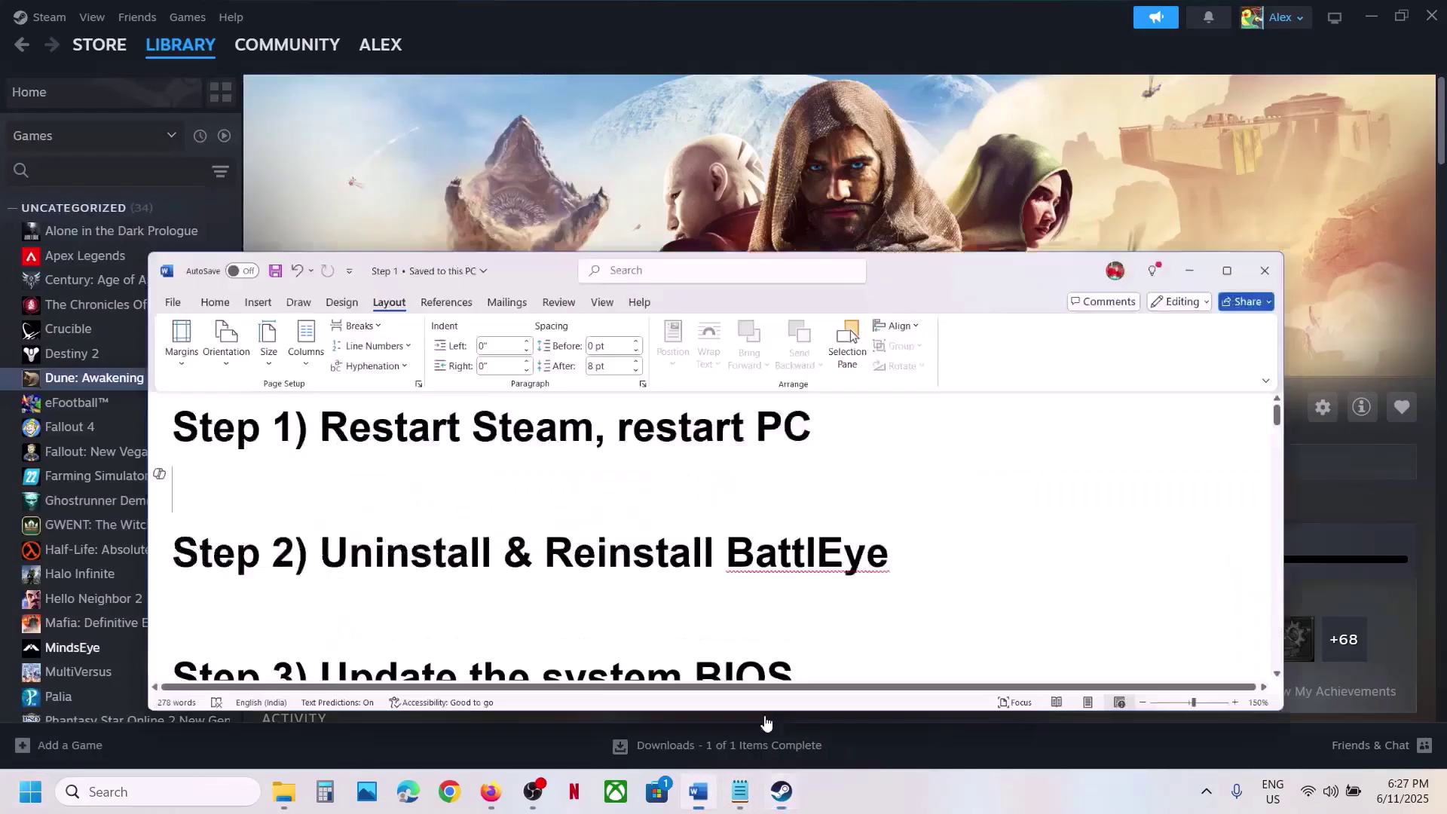
pyautogui.scroll(-1, 357, 499)
pyautogui.moveTo(258, 452); pyautogui.dragTo(938, 453)
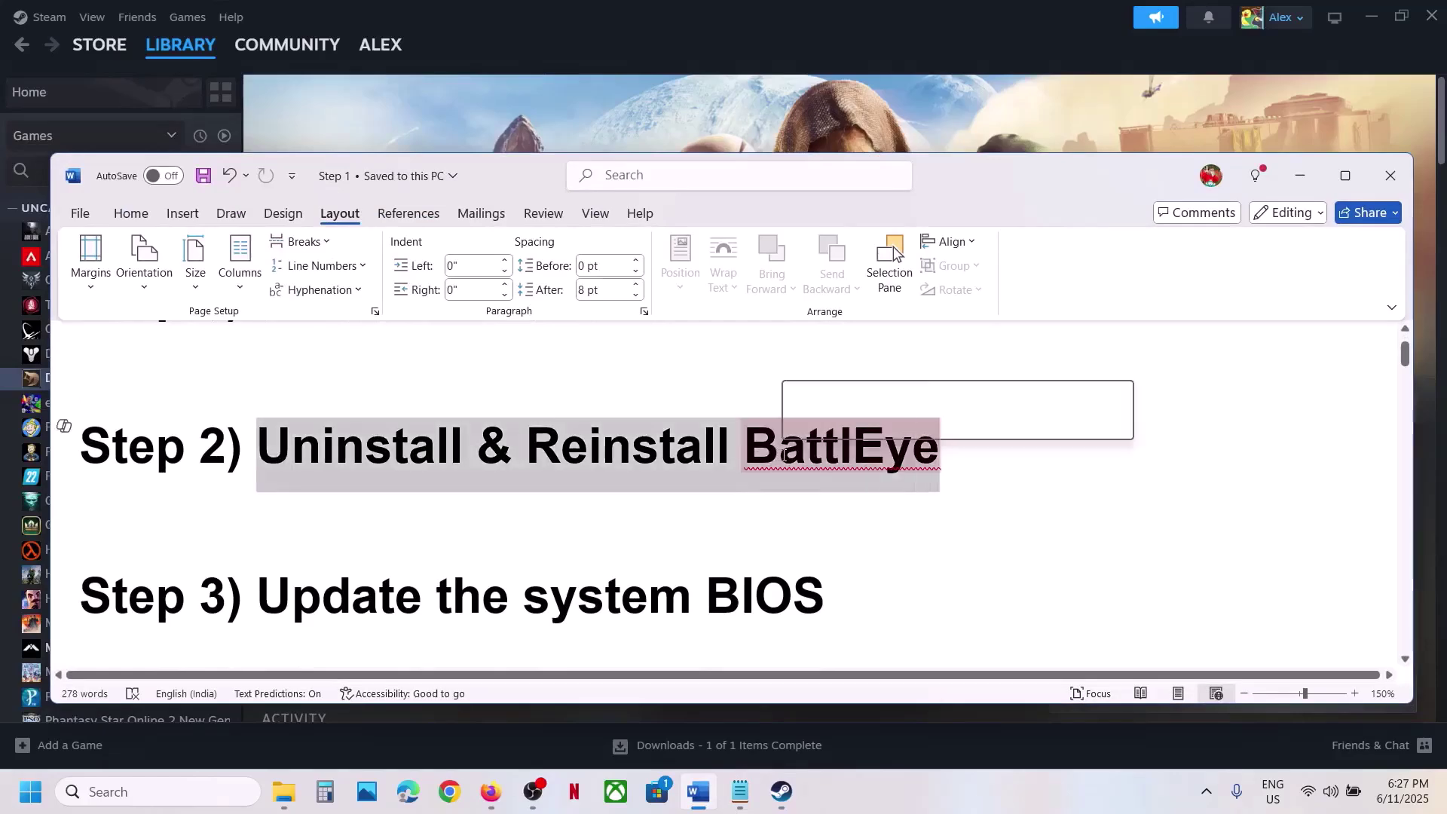
pyautogui.click(587, 115)
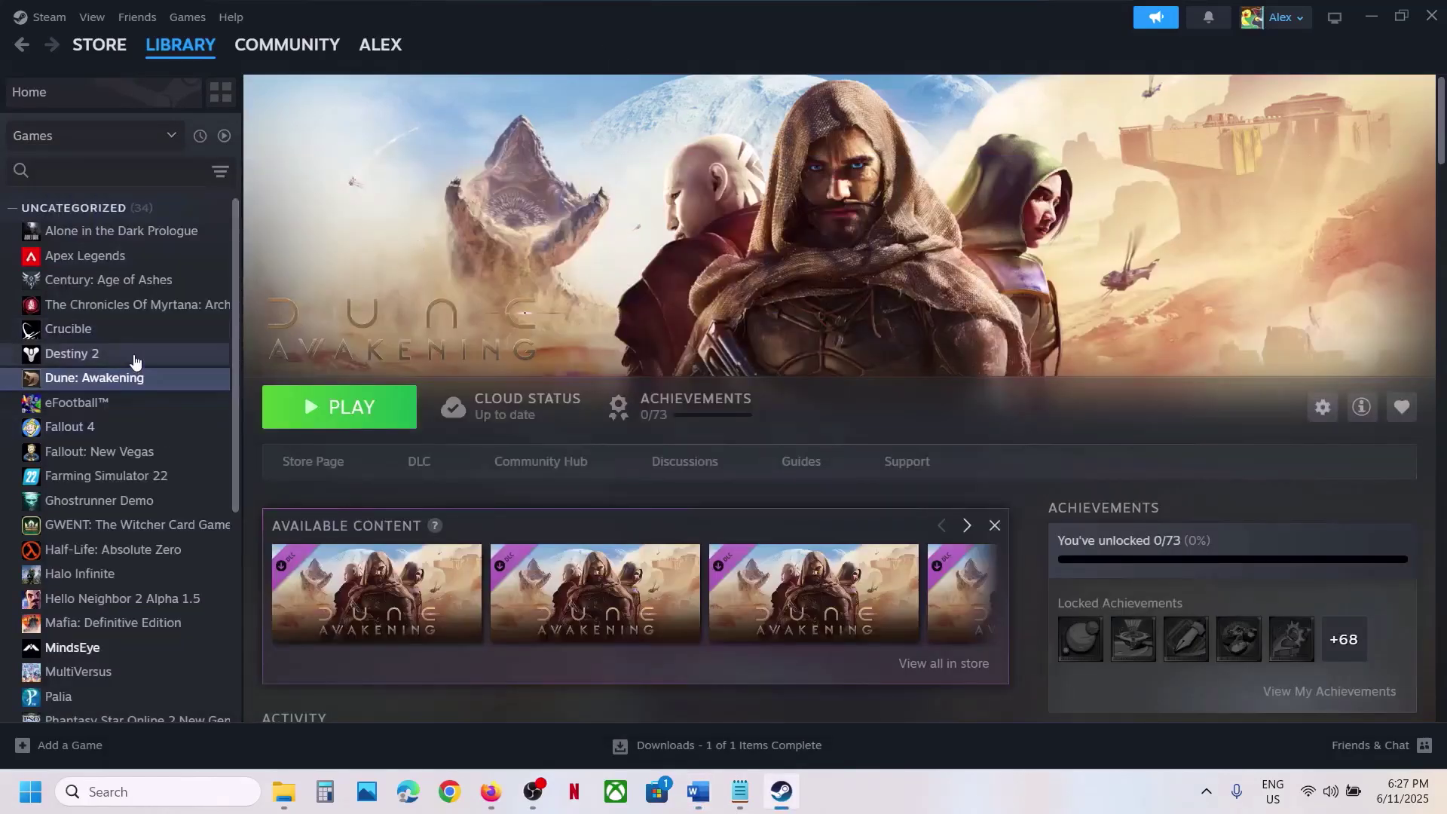
# Step: Browse the local files of Dune: Awakening from the Steam library
pyautogui.rightClick(116, 386)
pyautogui.moveTo(181, 494)
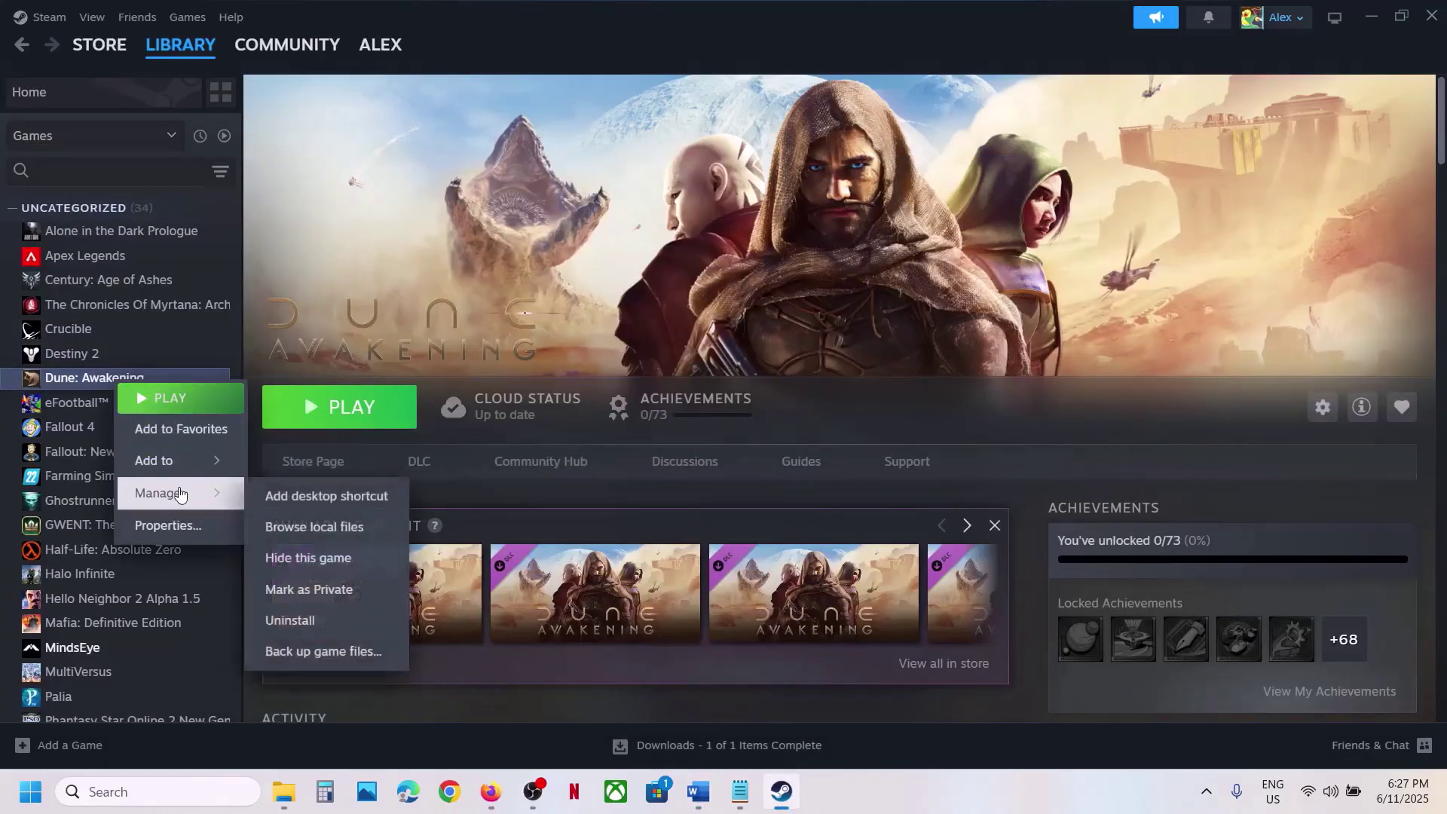
pyautogui.click(365, 530)
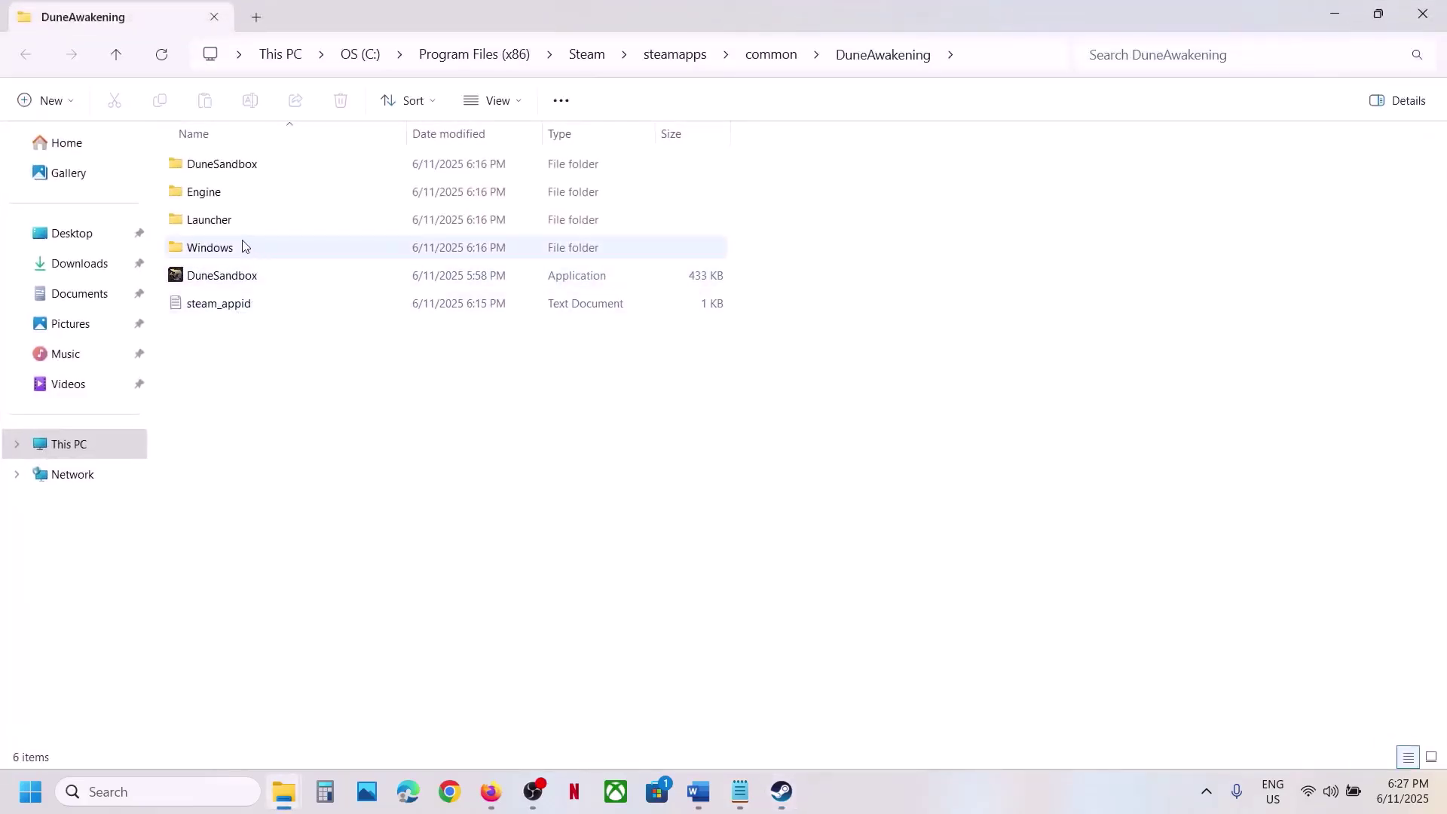
# Step: Open the BattlEye folder inside DuneSandbox > Binaries > Win64
pyautogui.click(229, 172)
pyautogui.doubleClick(240, 173)
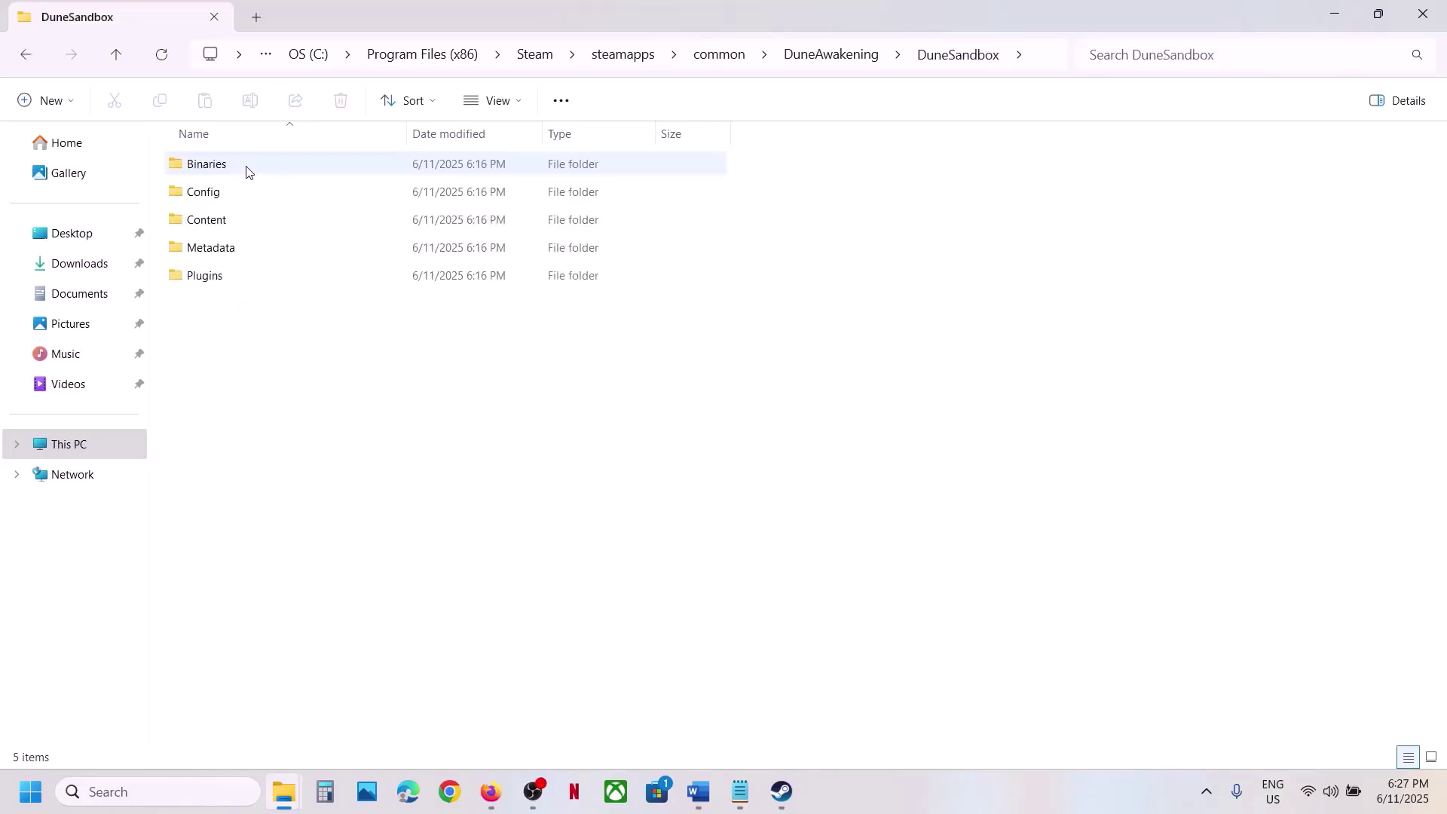
pyautogui.doubleClick(248, 172)
pyautogui.doubleClick(251, 172)
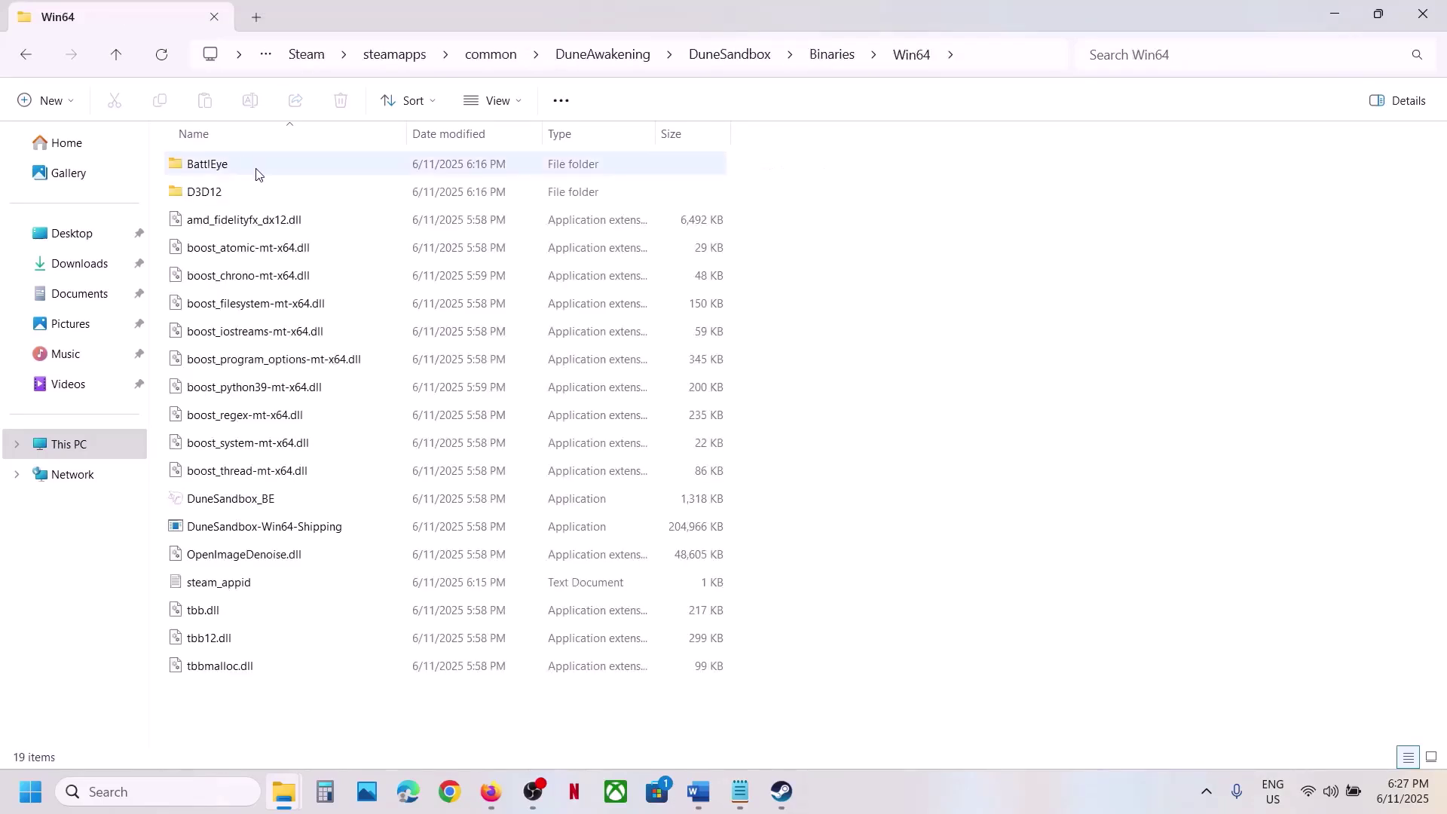
pyautogui.click(231, 173)
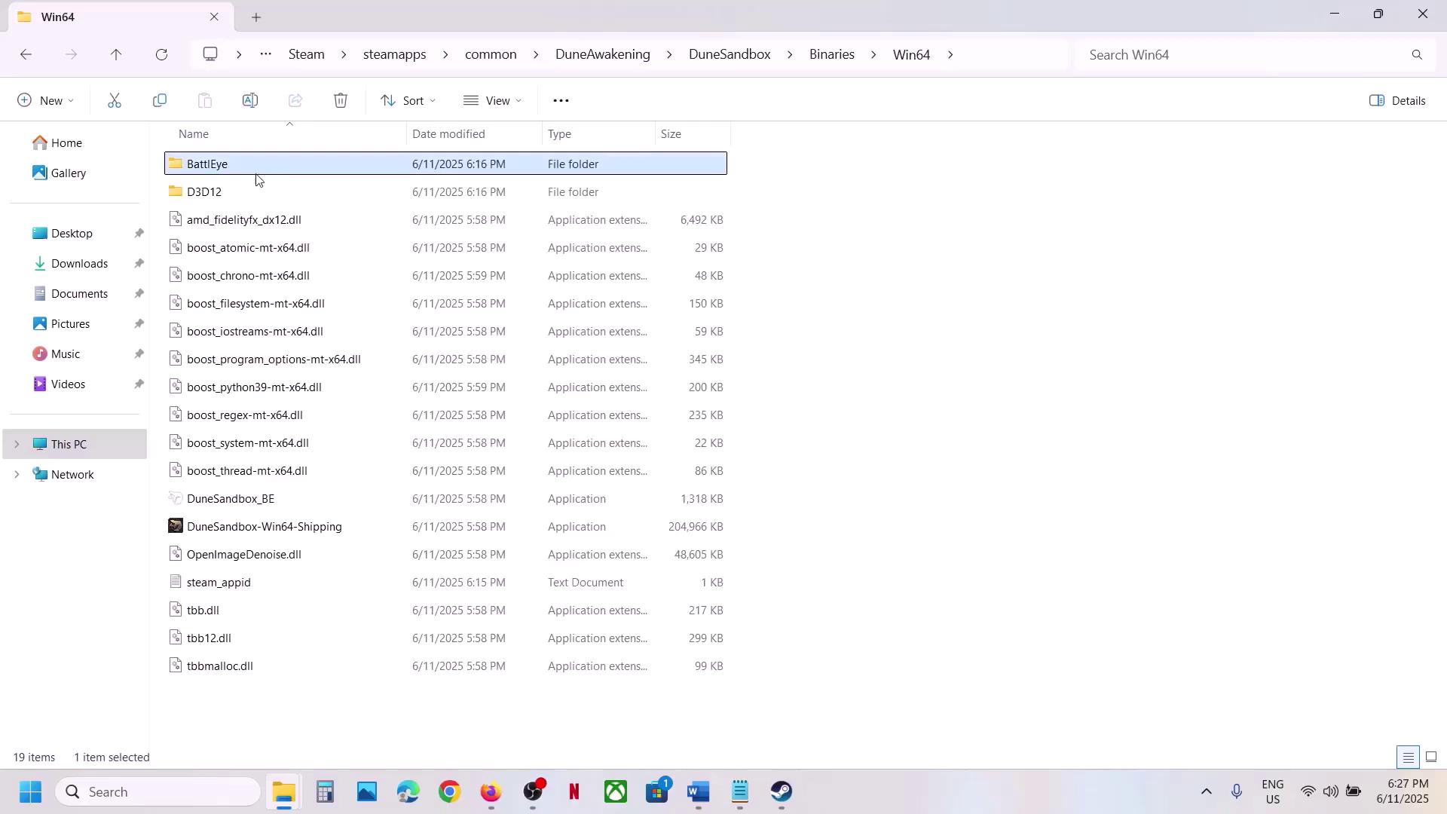
pyautogui.doubleClick(243, 169)
# Step: Run Uninstall_BattlEye as administrator, allow it to make changes and confirm removing the BattlEye Service
pyautogui.click(226, 387)
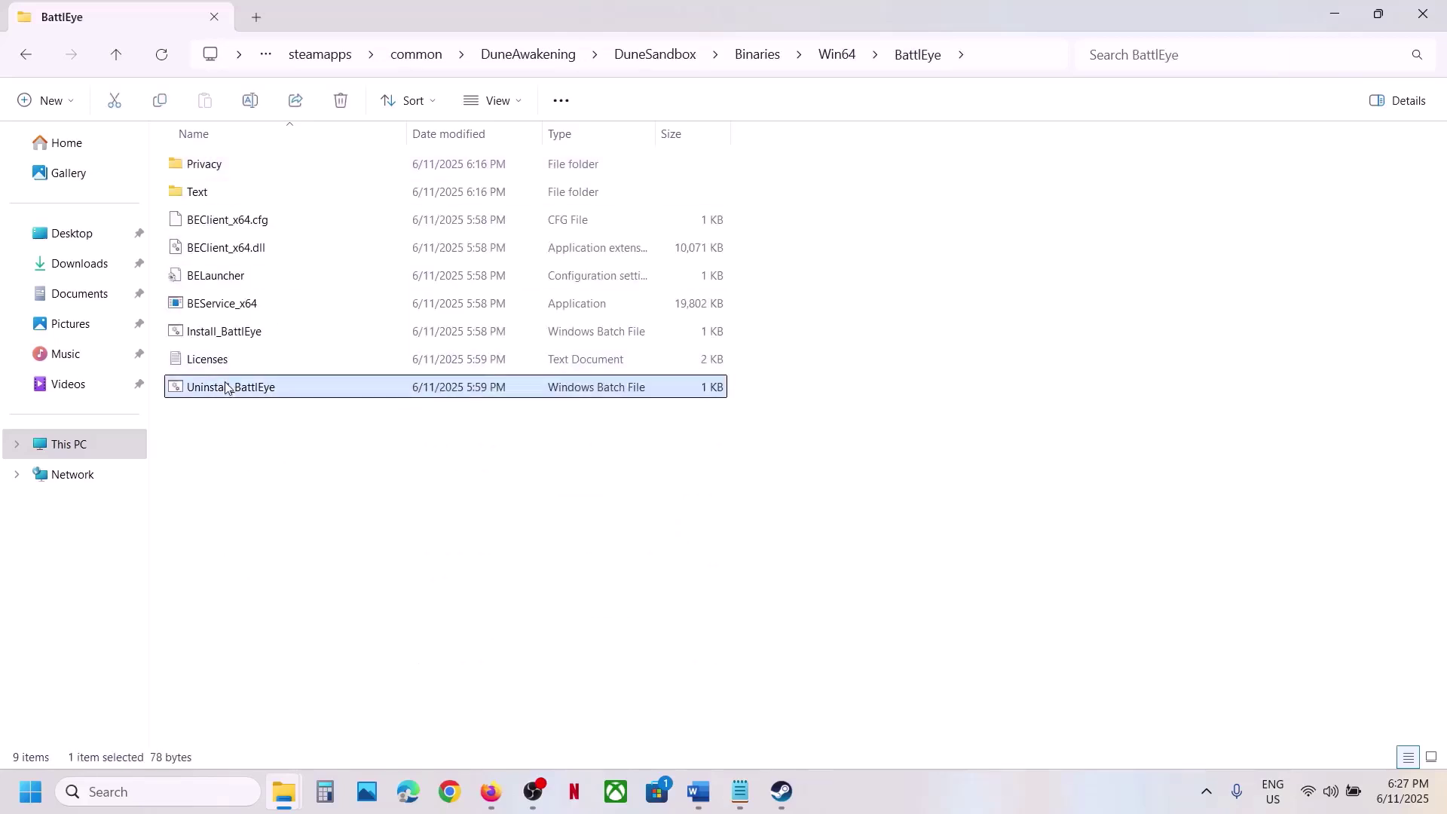
pyautogui.rightClick(256, 393)
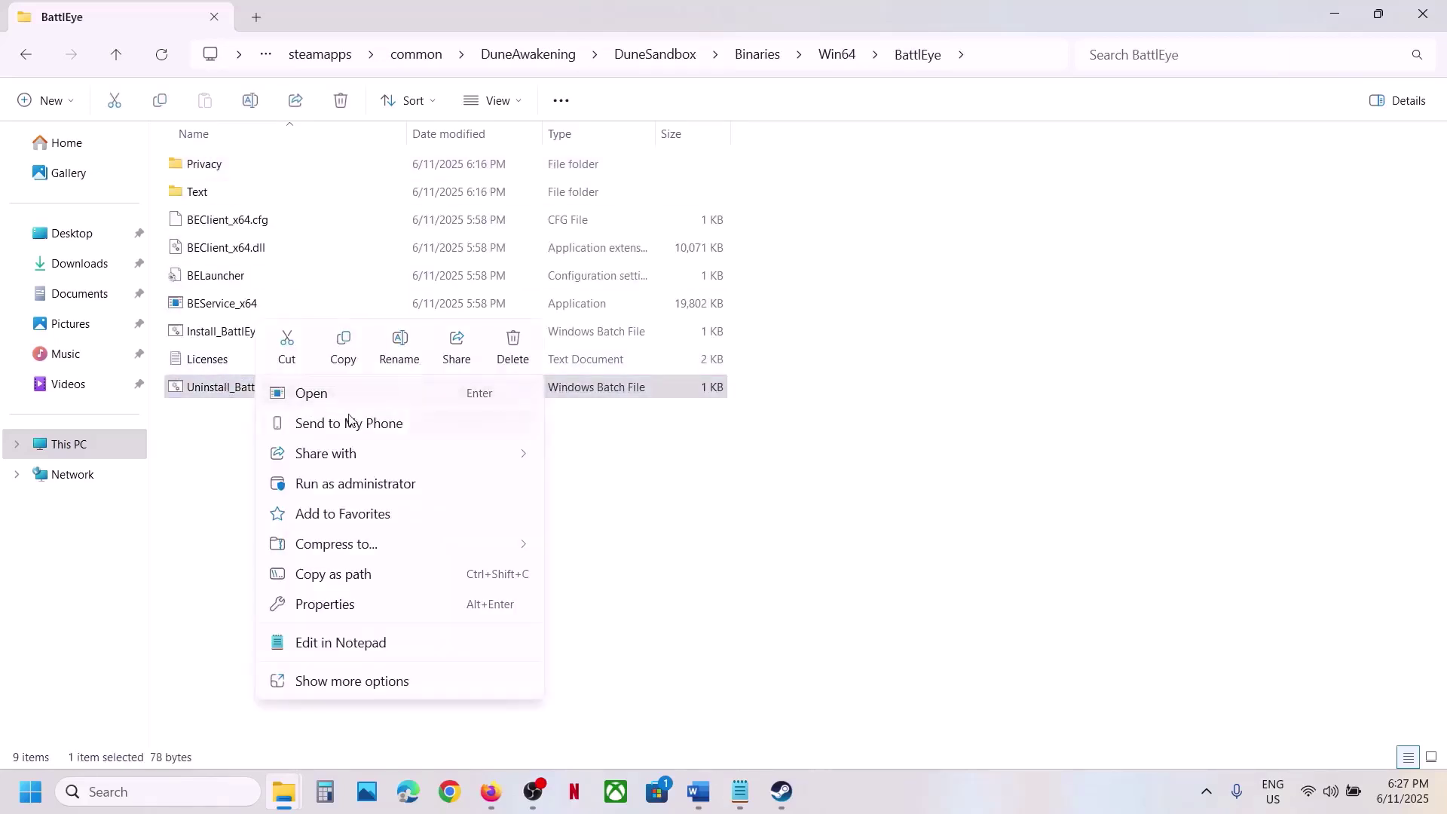
pyautogui.click(375, 484)
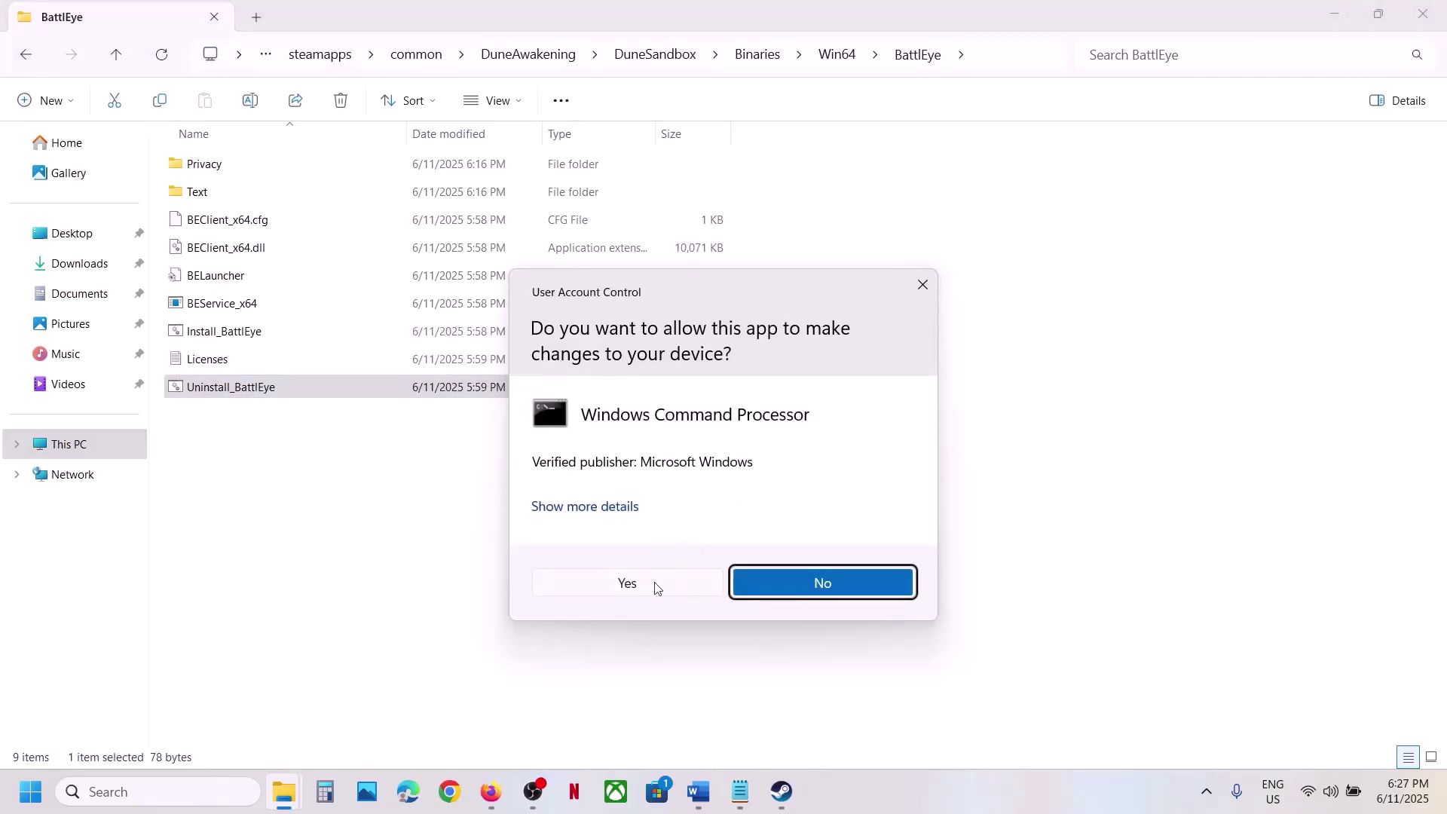
pyautogui.click(628, 583)
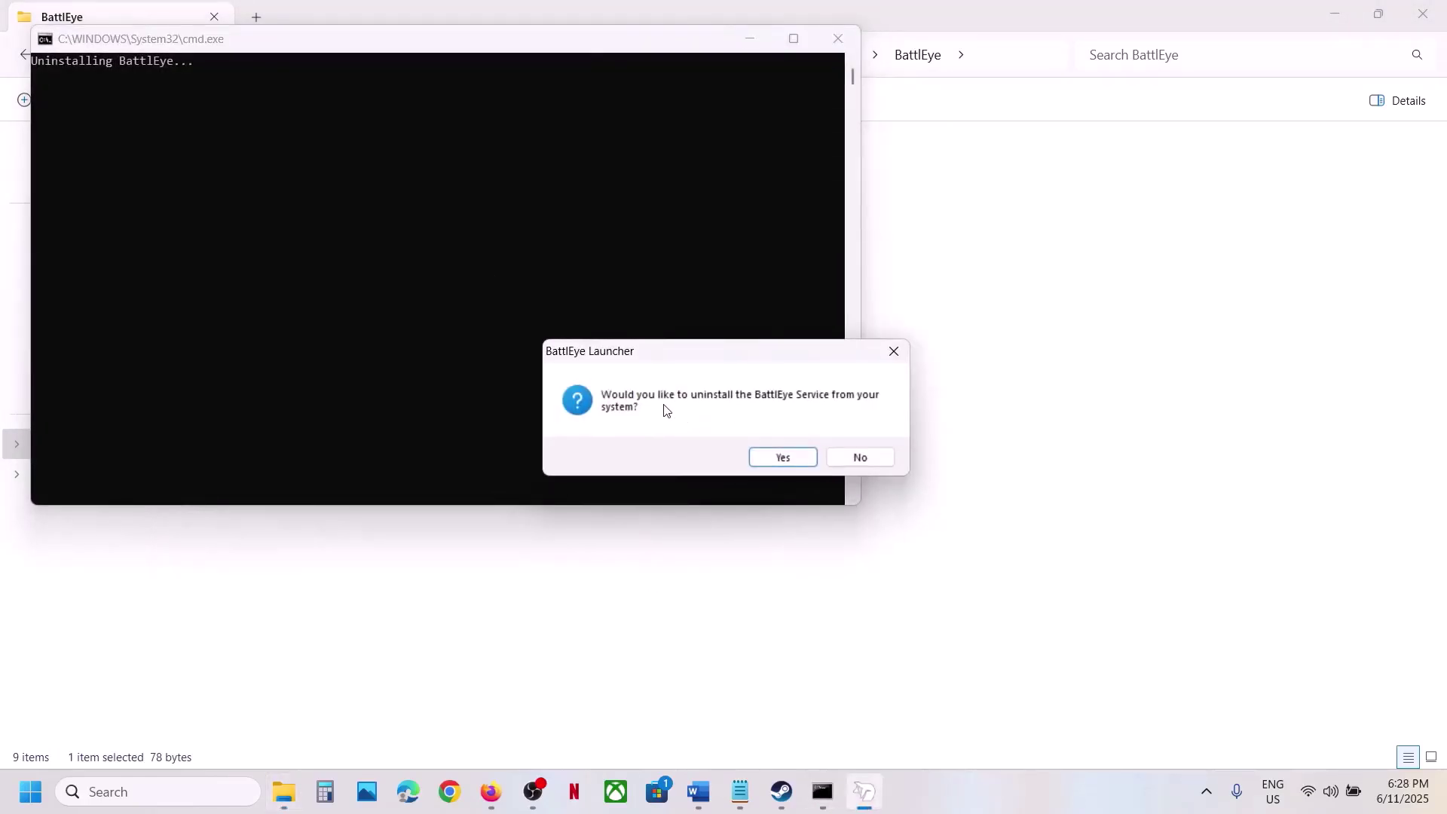
pyautogui.click(779, 455)
pyautogui.click(808, 458)
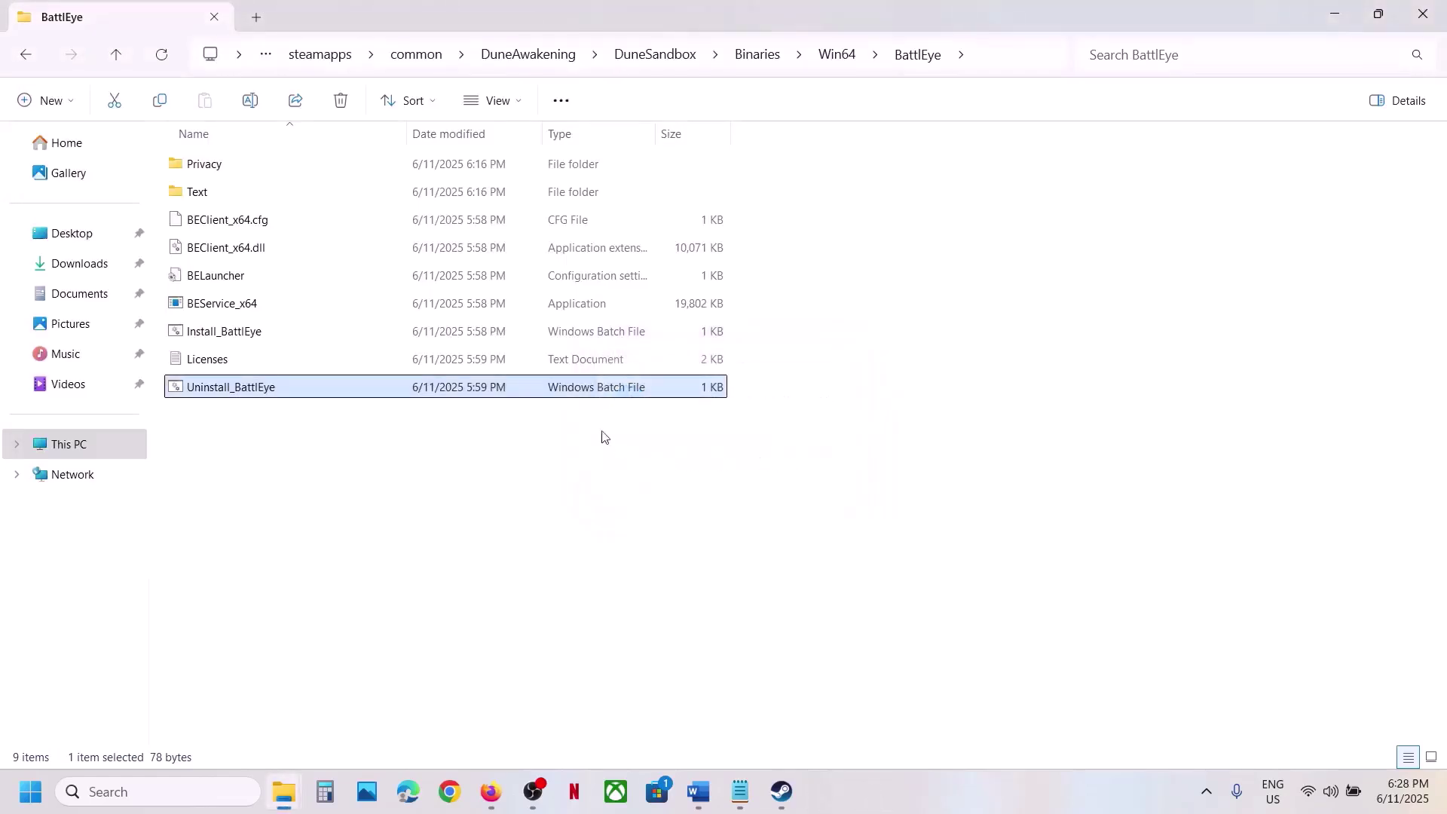
# Step: Run Install_BattlEye as administrator and allow it to make changes to reinstall the BattlEye Service
pyautogui.click(207, 335)
pyautogui.rightClick(220, 337)
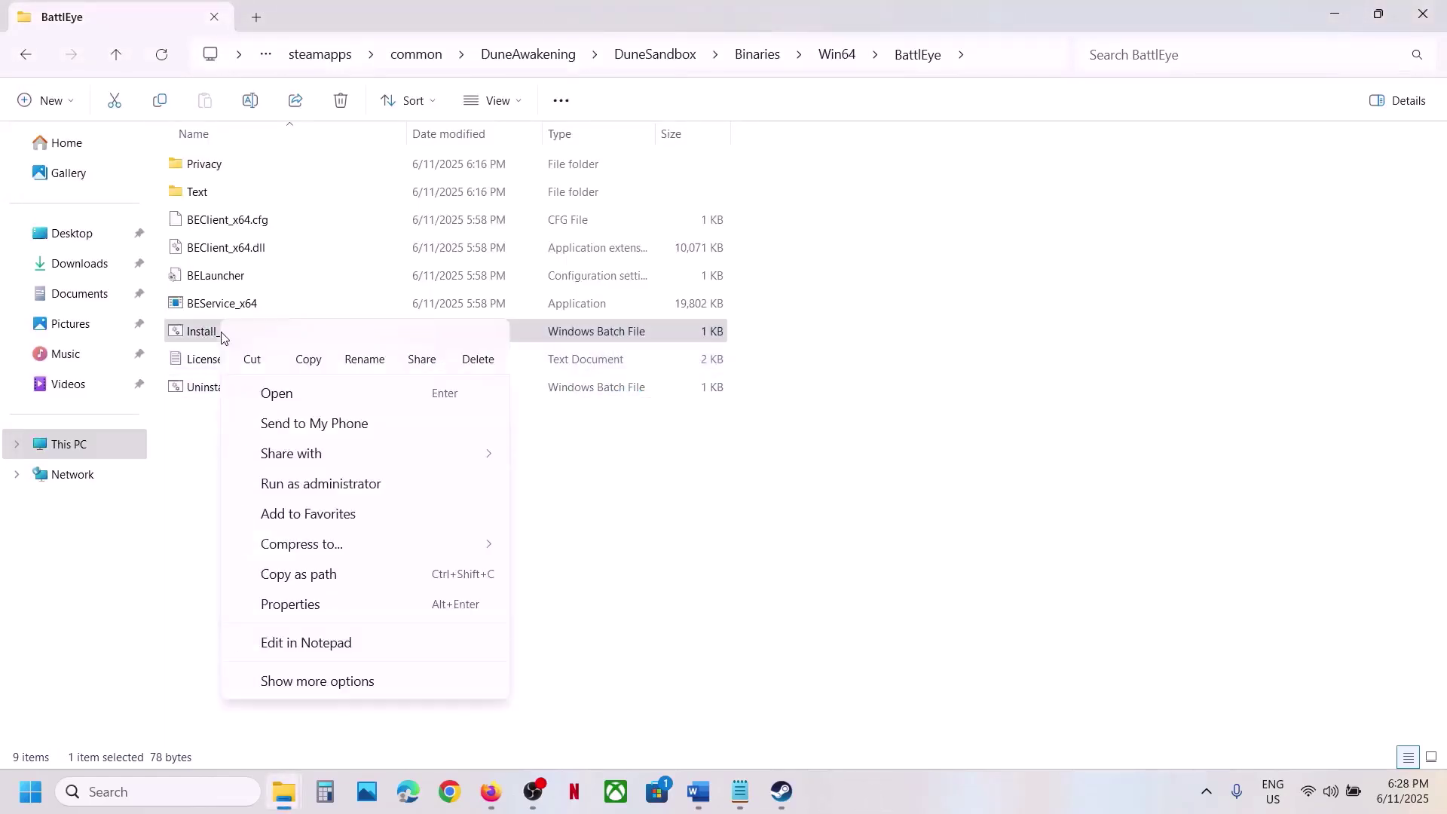
pyautogui.click(336, 486)
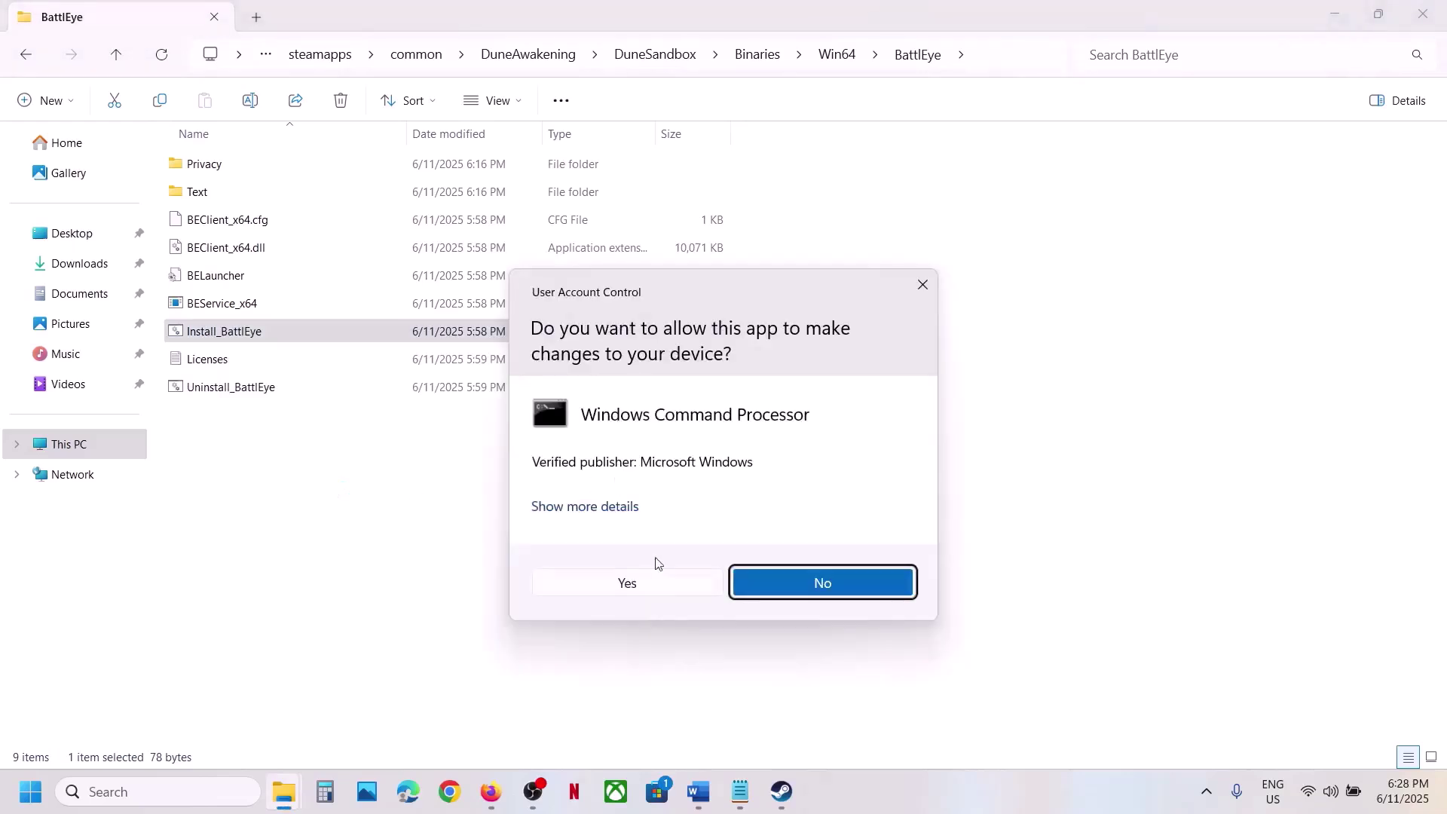
pyautogui.click(637, 584)
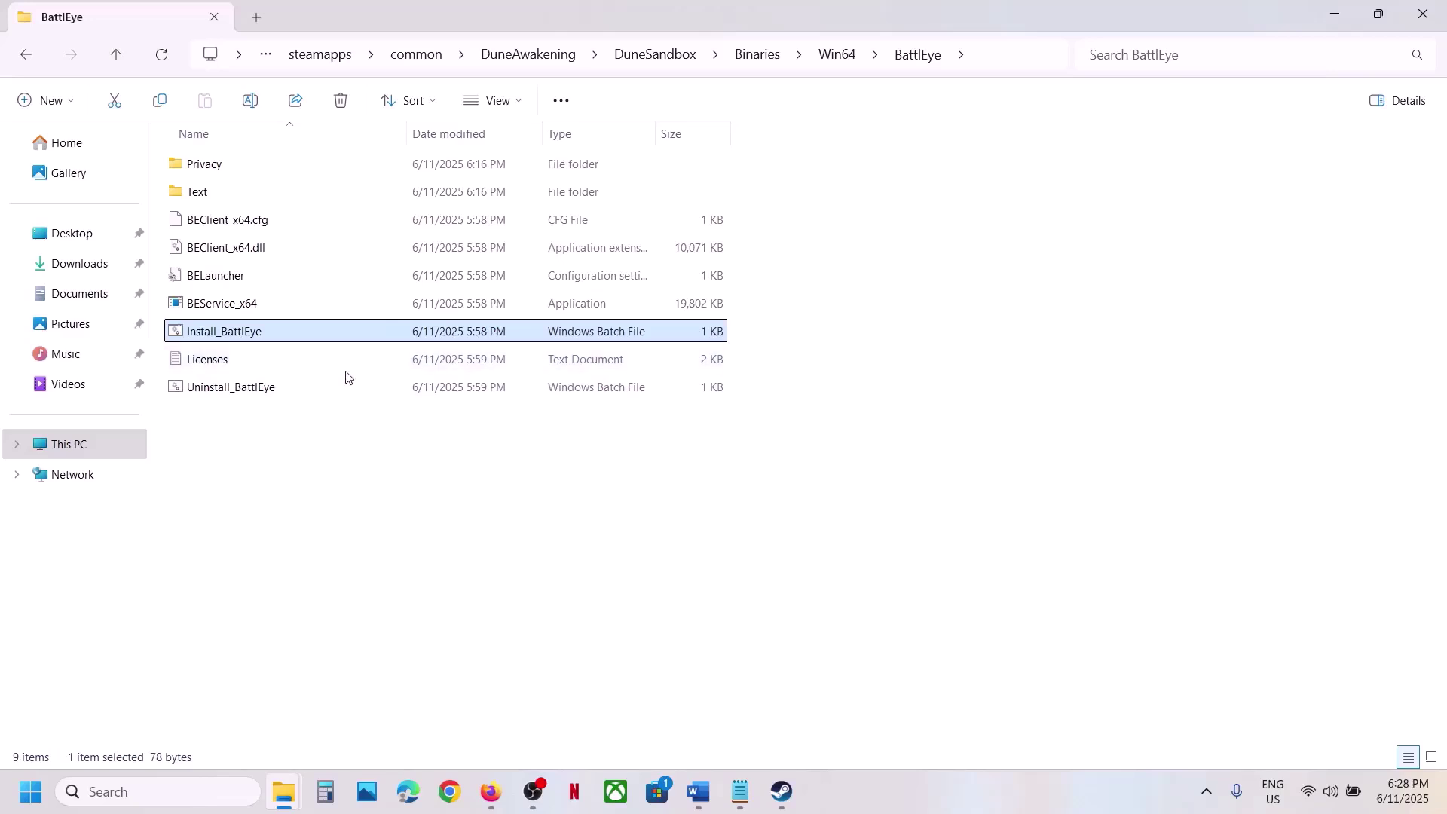
pyautogui.click(781, 791)
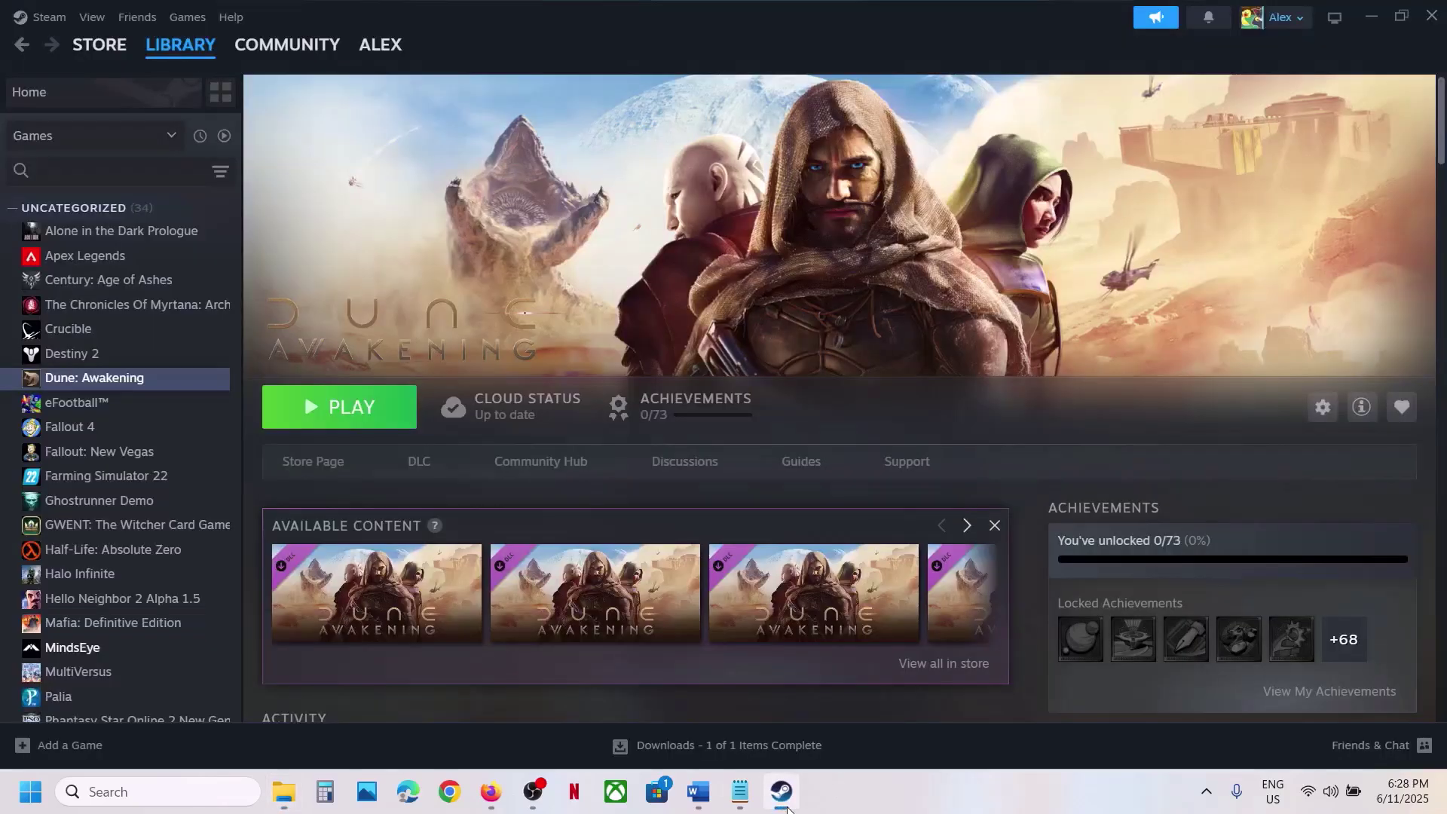
pyautogui.click(782, 792)
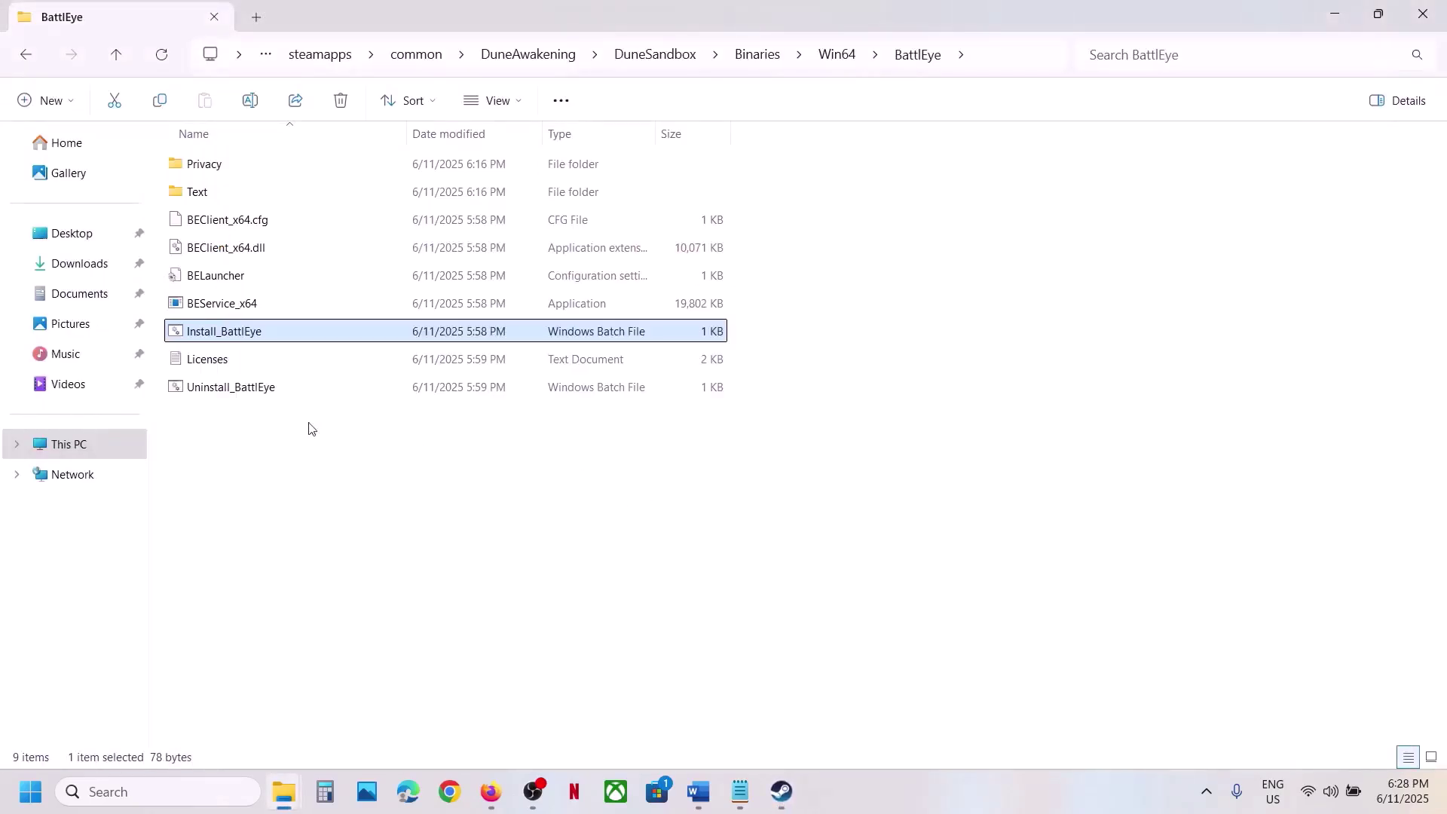
# Step: Uninstall the BattlEye Service again by running Uninstall_BattlEye as administrator and confirming its removal
pyautogui.click(230, 392)
pyautogui.rightClick(246, 393)
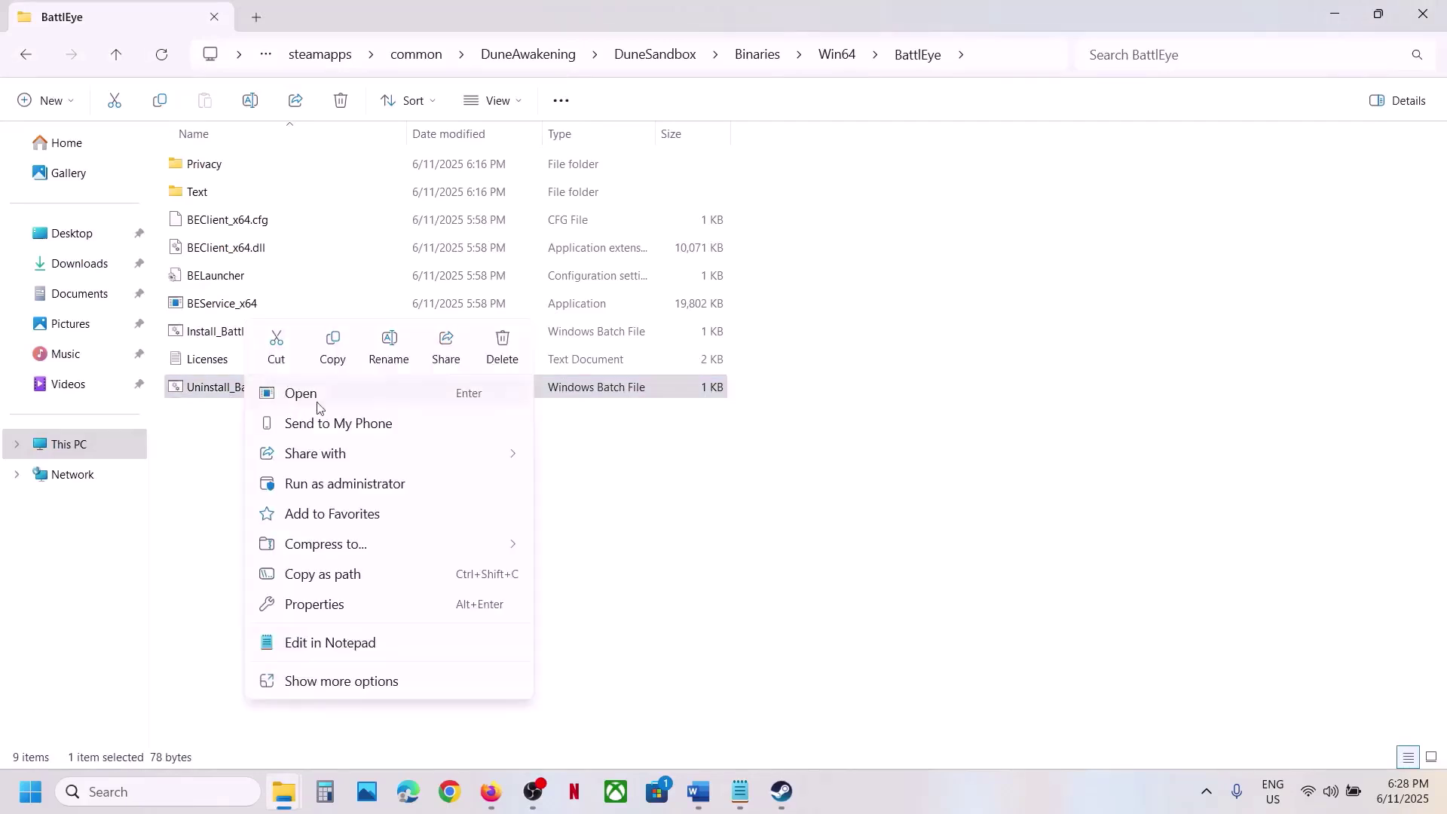
pyautogui.click(334, 485)
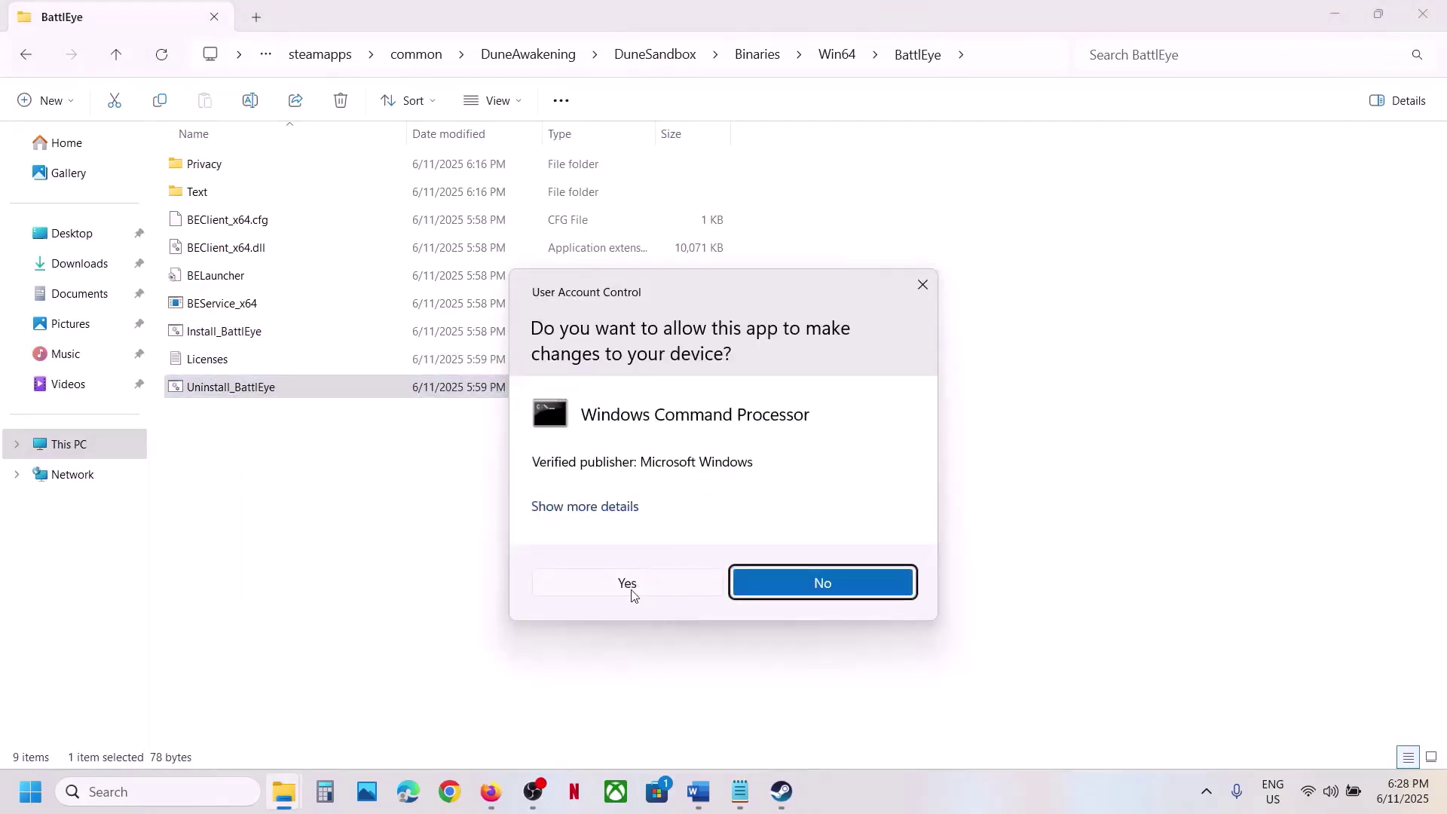
pyautogui.click(632, 585)
pyautogui.click(784, 457)
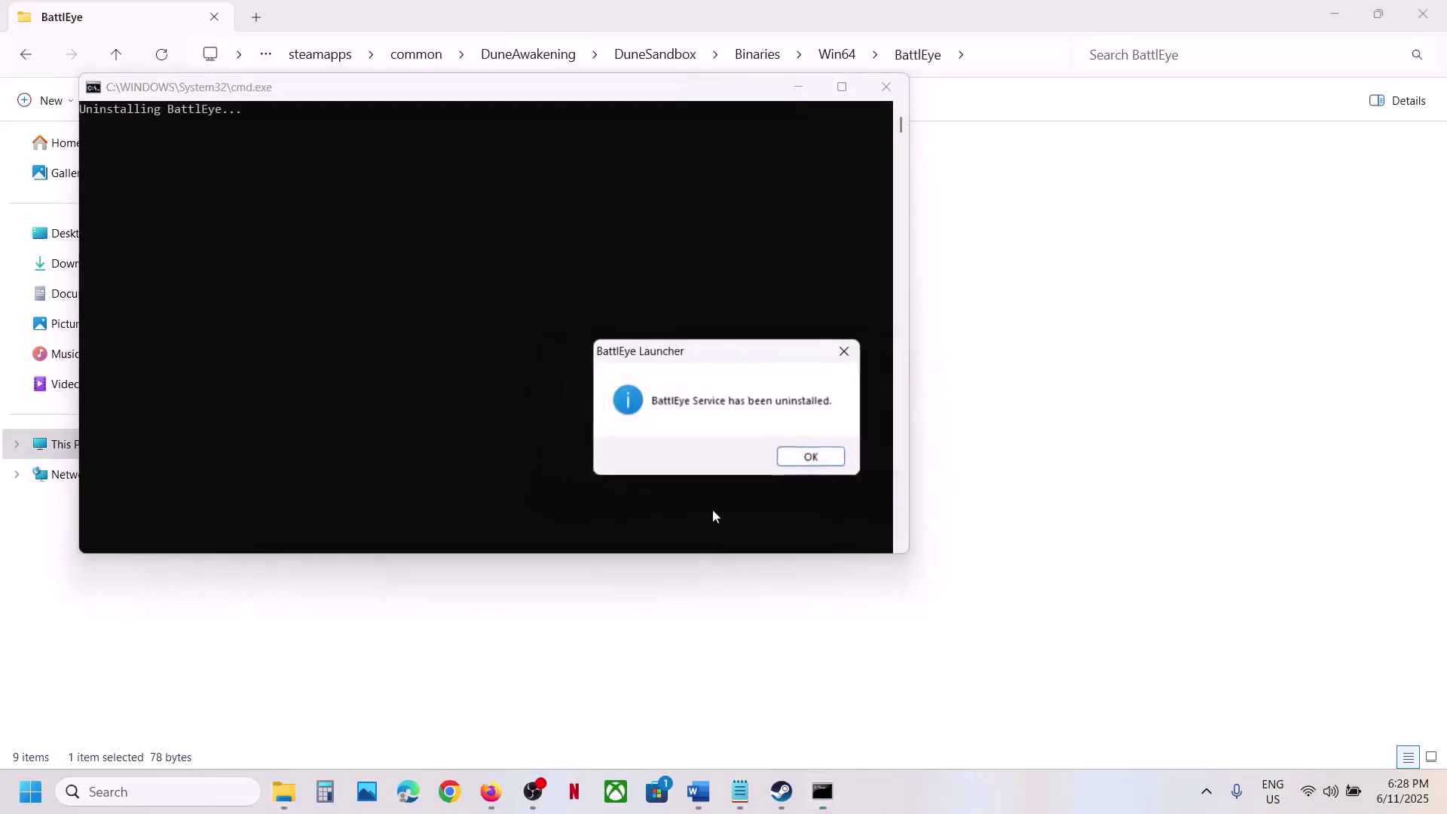
pyautogui.press('Return')
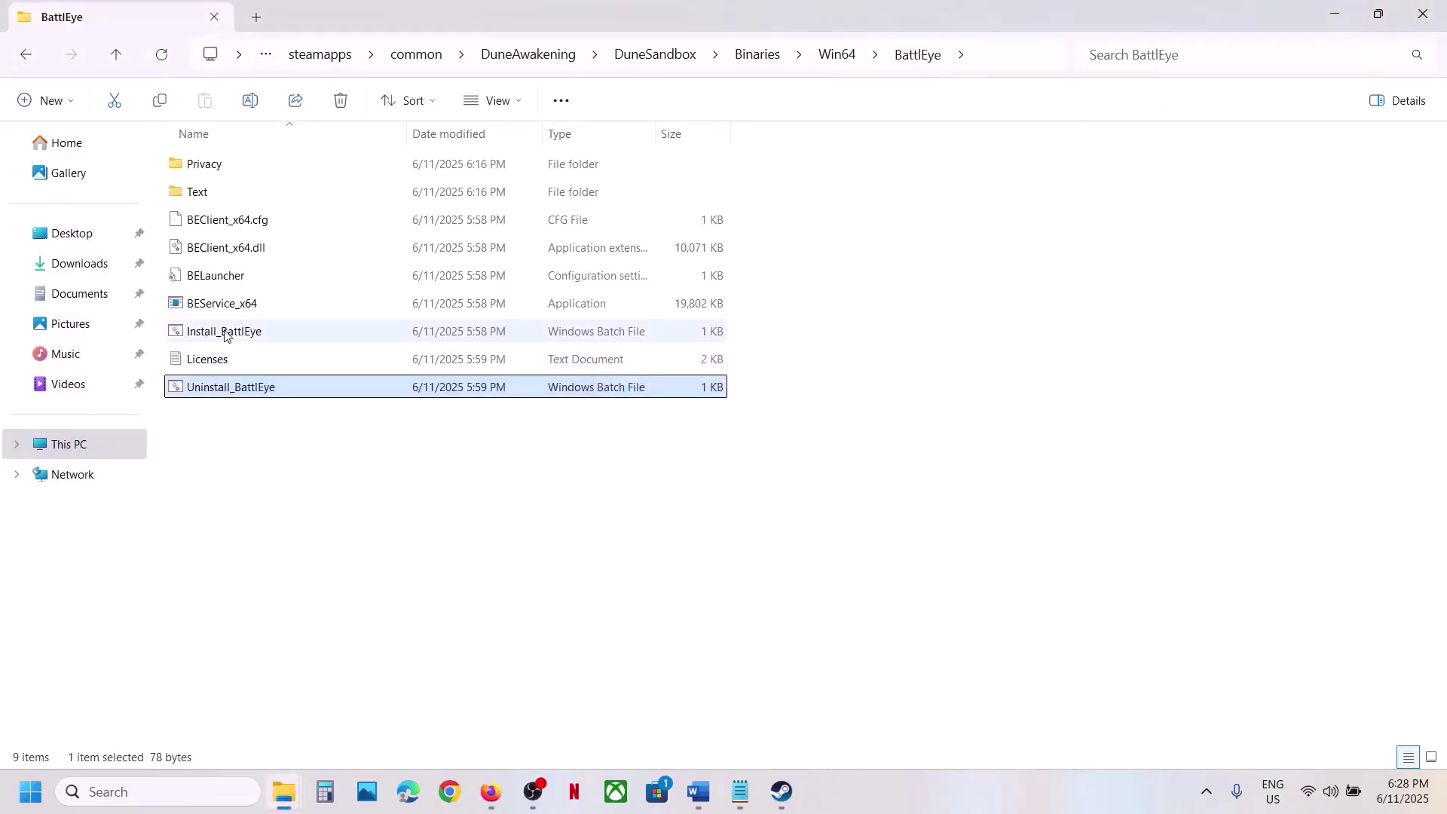
# Step: Launch Dune: Awakening from Steam, accept the BattlEye data processing notice and allow BattlEye Launcher to make changes
pyautogui.click(782, 791)
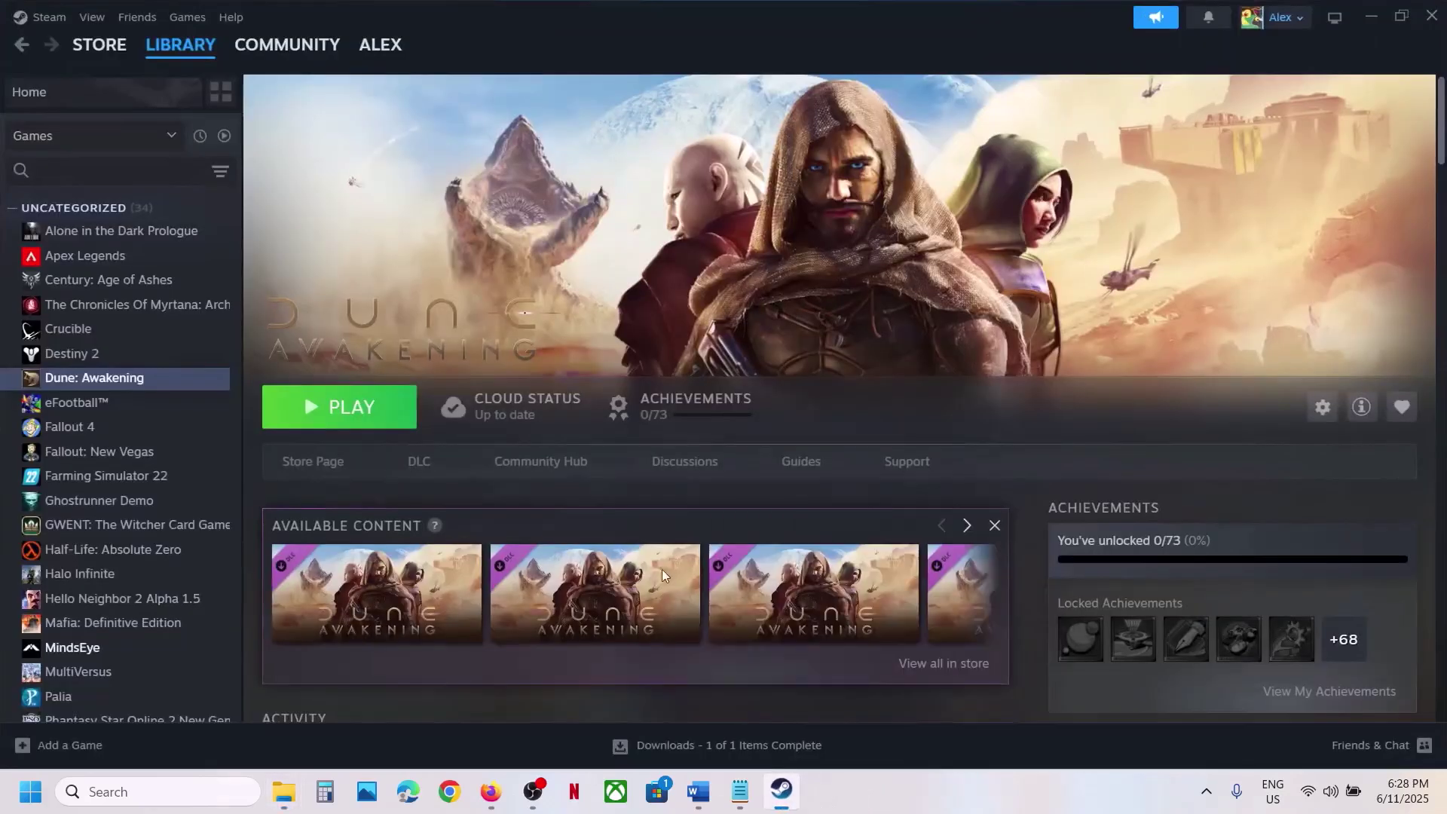
pyautogui.click(338, 407)
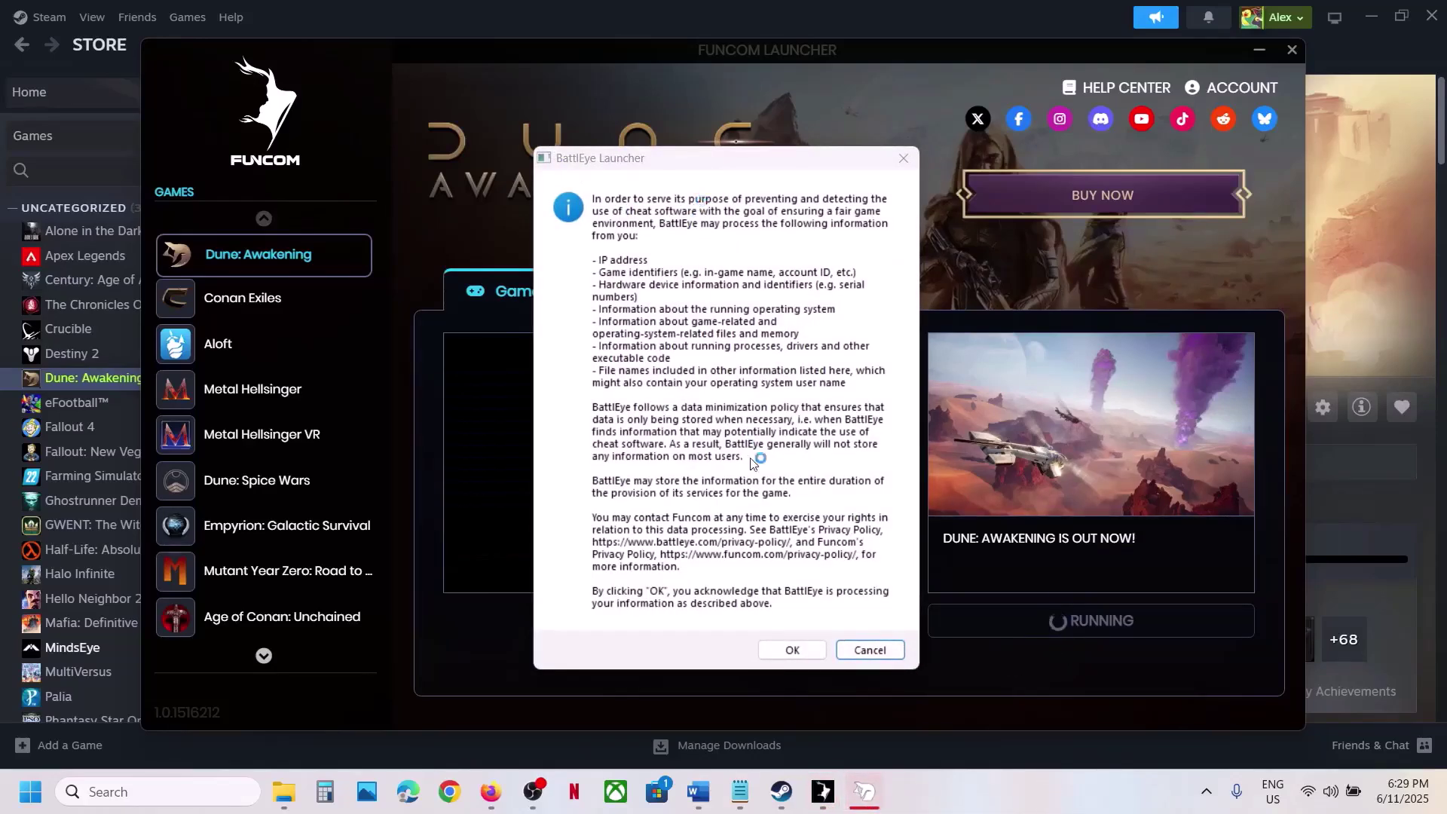
pyautogui.click(793, 647)
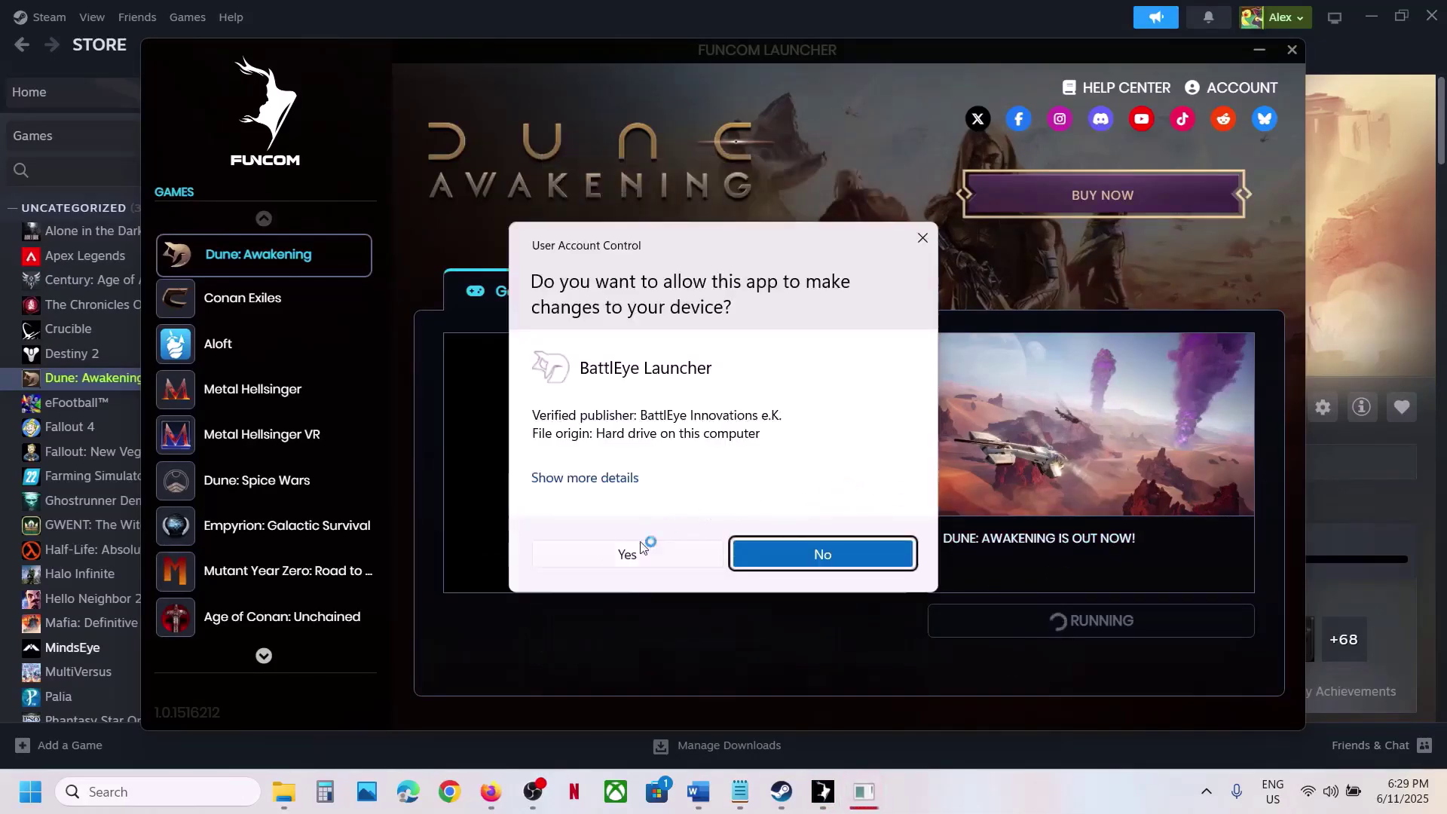
pyautogui.click(613, 557)
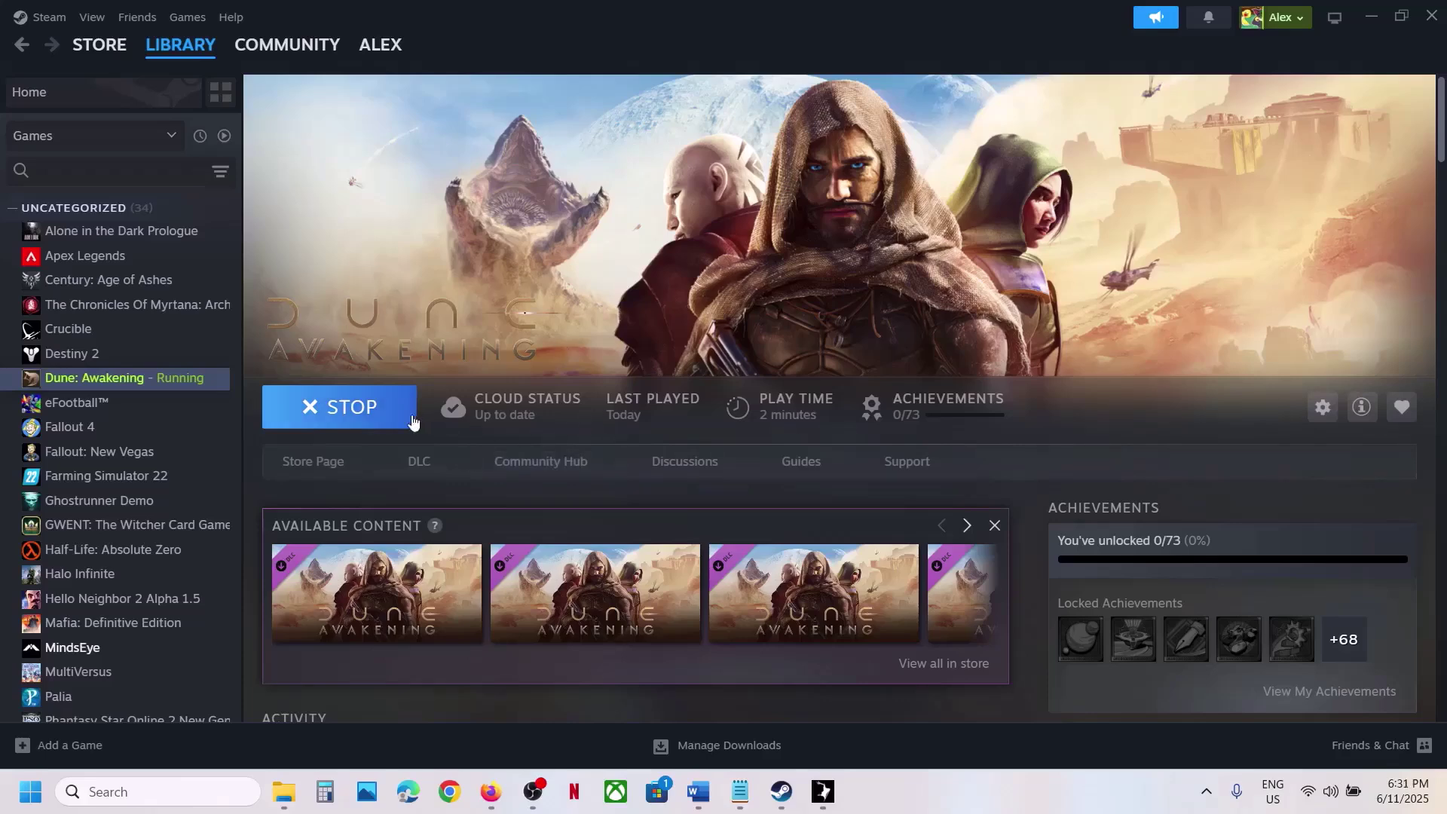
pyautogui.click(827, 790)
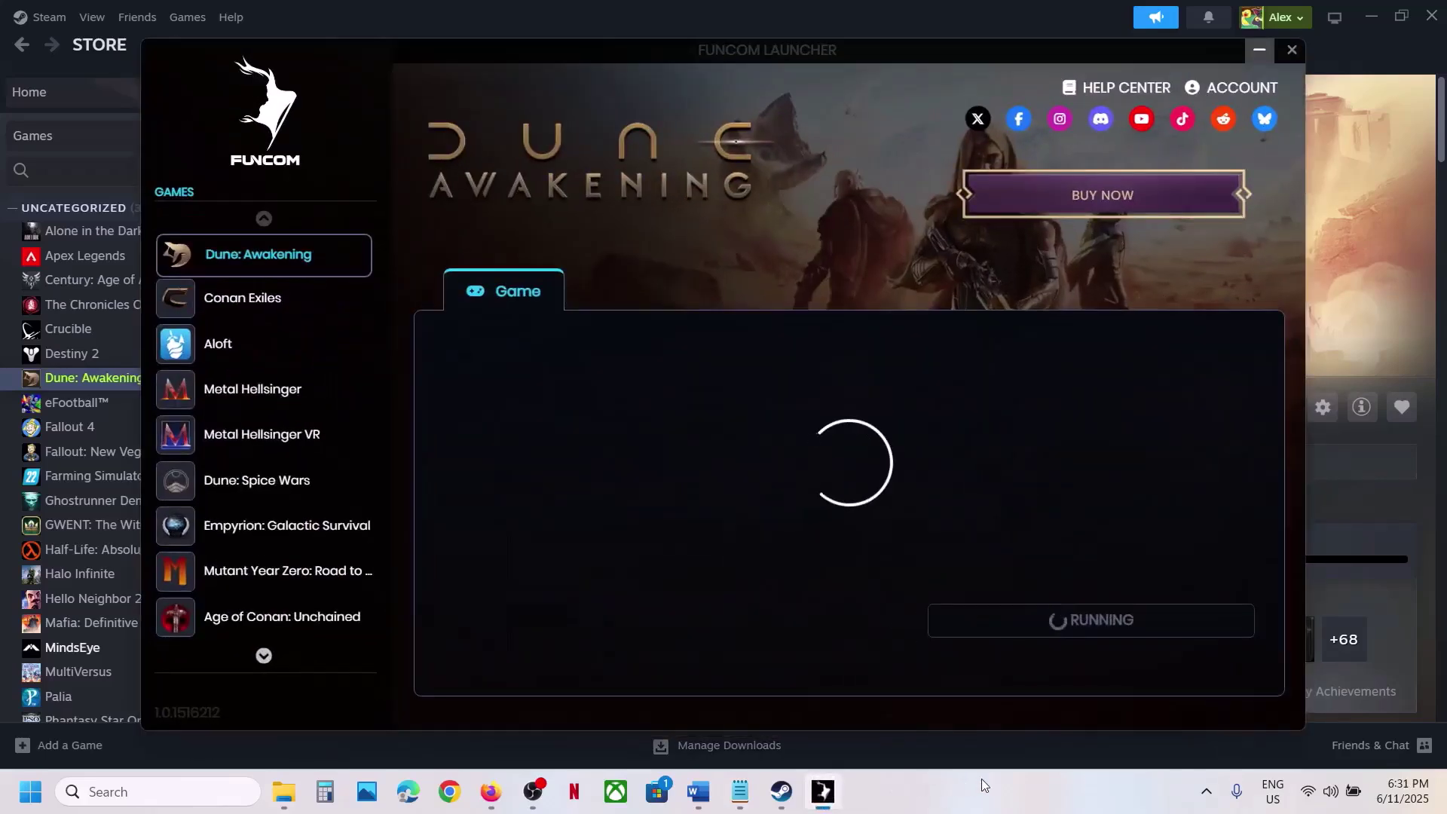
pyautogui.click(1359, 253)
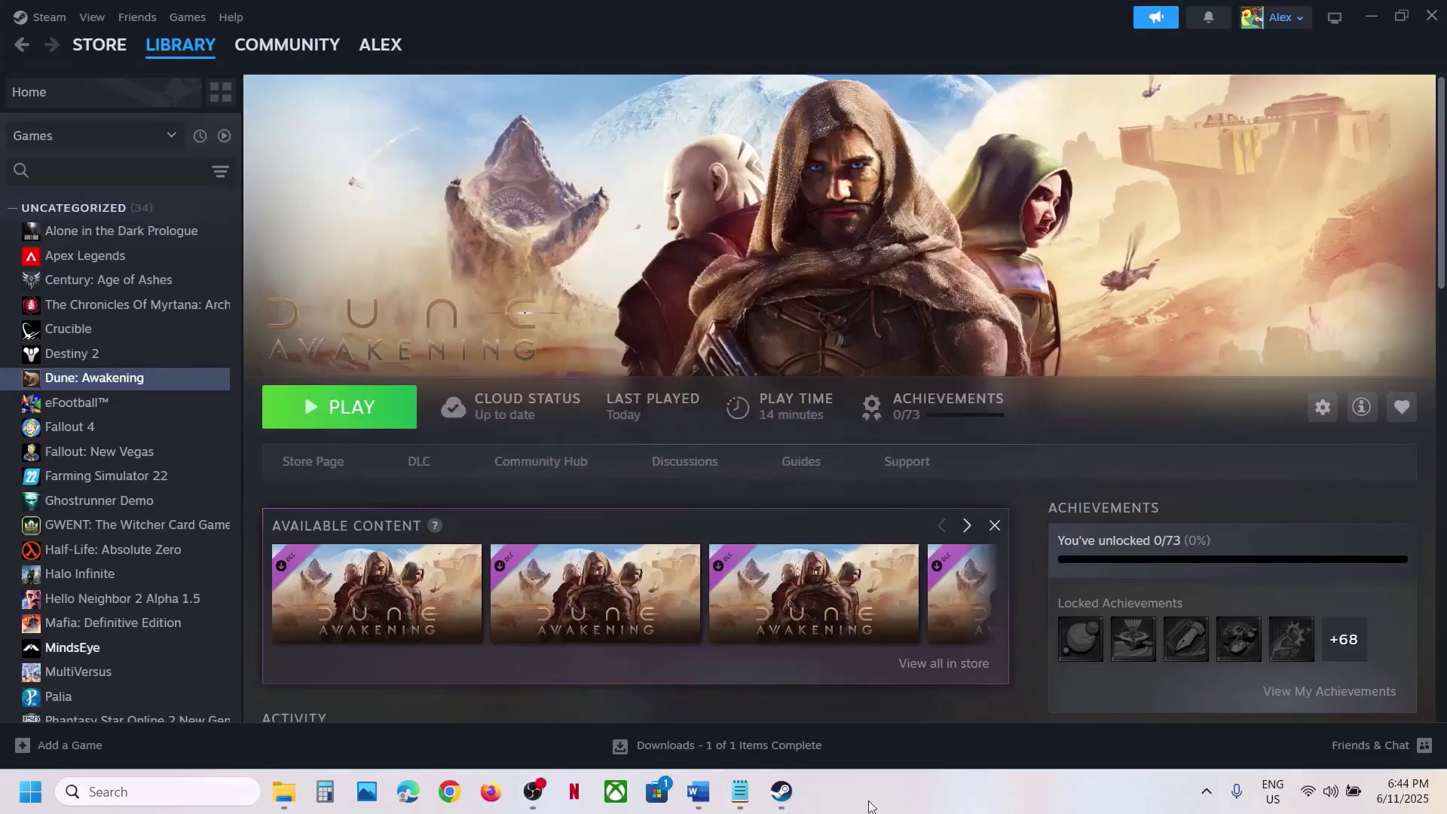
# Step: In the Word checklist, highlight the Step 3 text "Update the system BIOS", then return to Steam
pyautogui.click(709, 805)
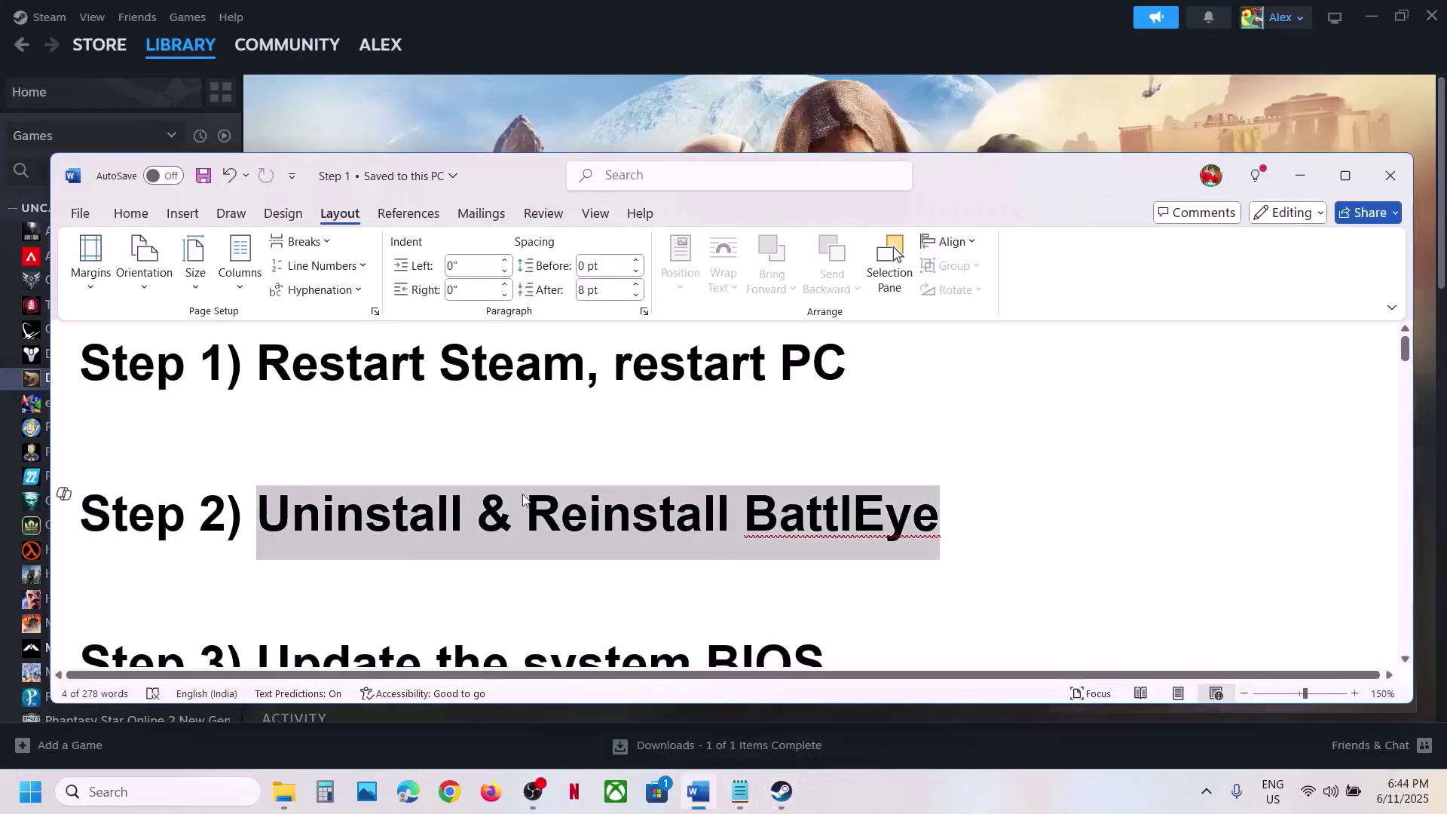
pyautogui.scroll(-2, 508, 543)
pyautogui.moveTo(273, 601); pyautogui.dragTo(768, 613)
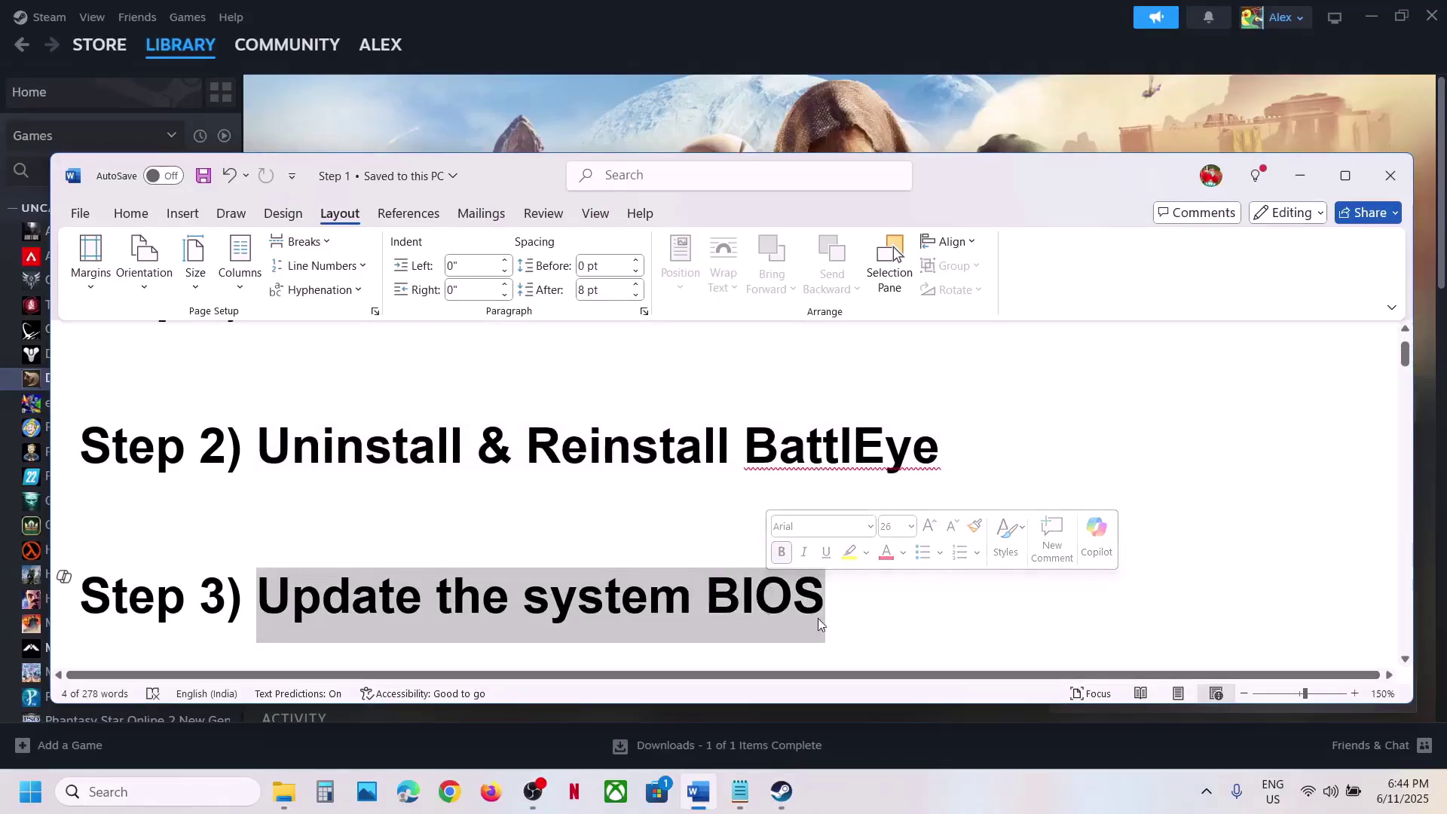
pyautogui.click(939, 805)
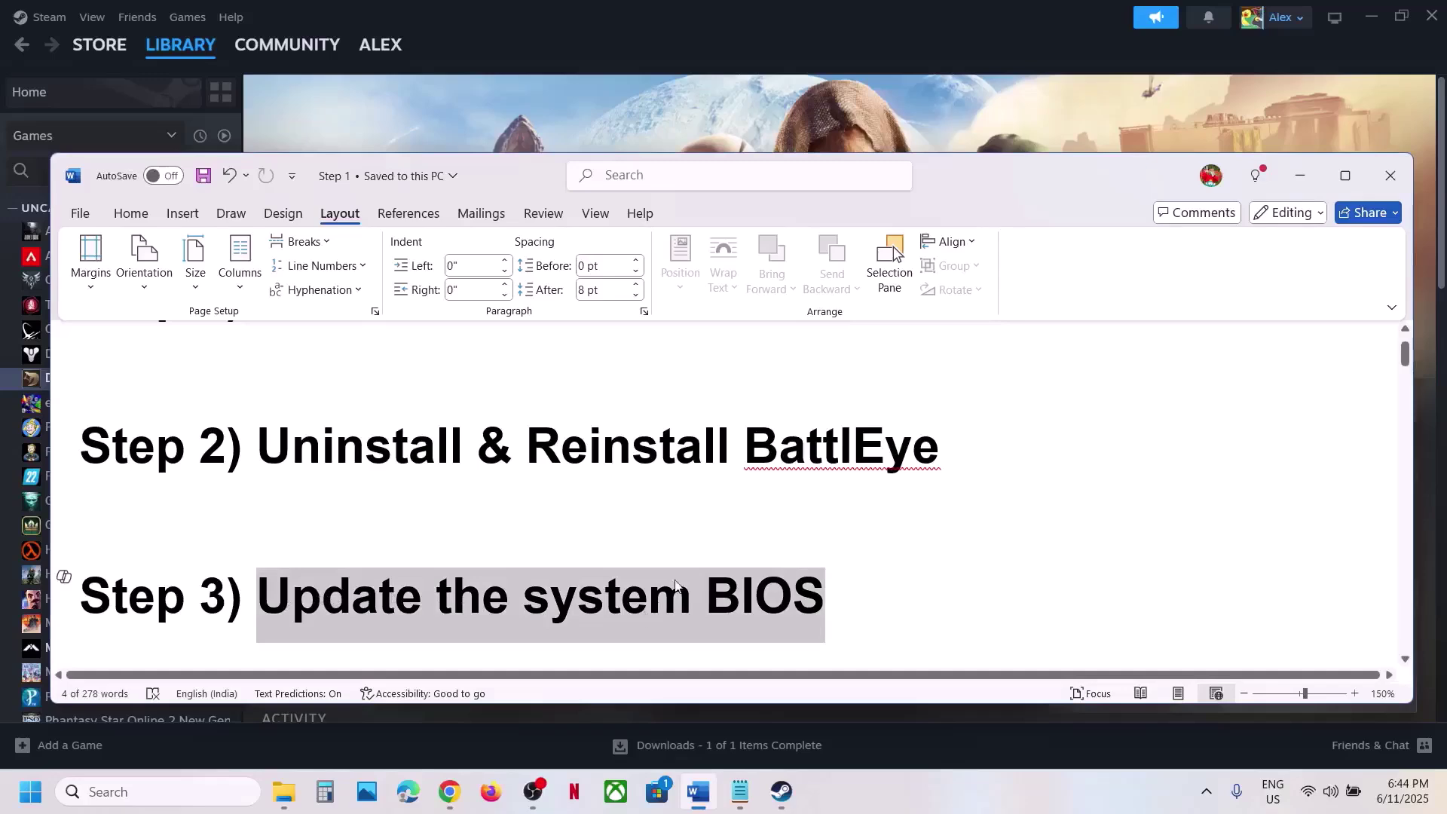
pyautogui.click(822, 106)
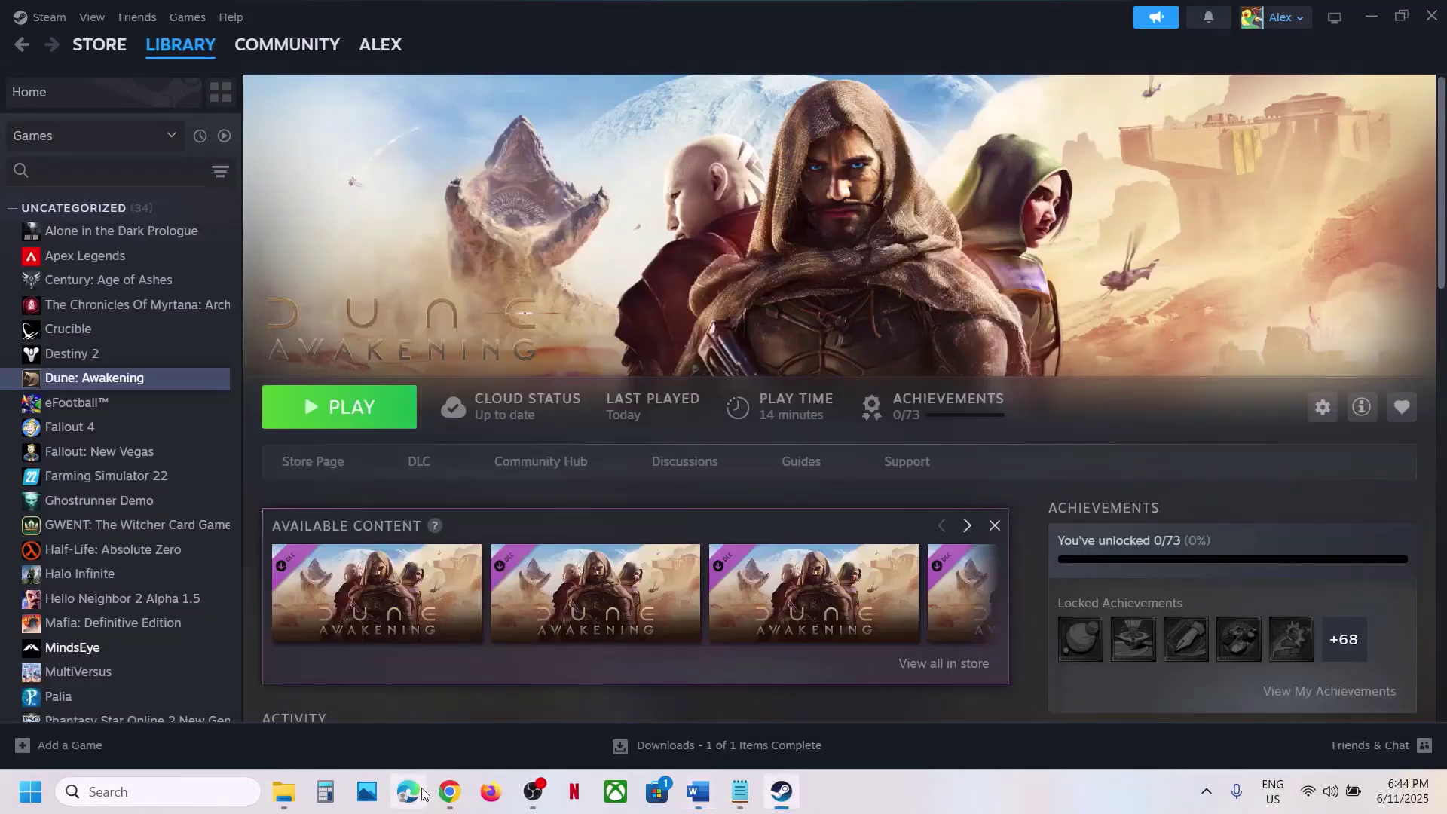
# Step: Highlight the Step 3 BIOS text in the Word checklist, then open the all-products browser on Dell's support page in Chrome
pyautogui.click(699, 792)
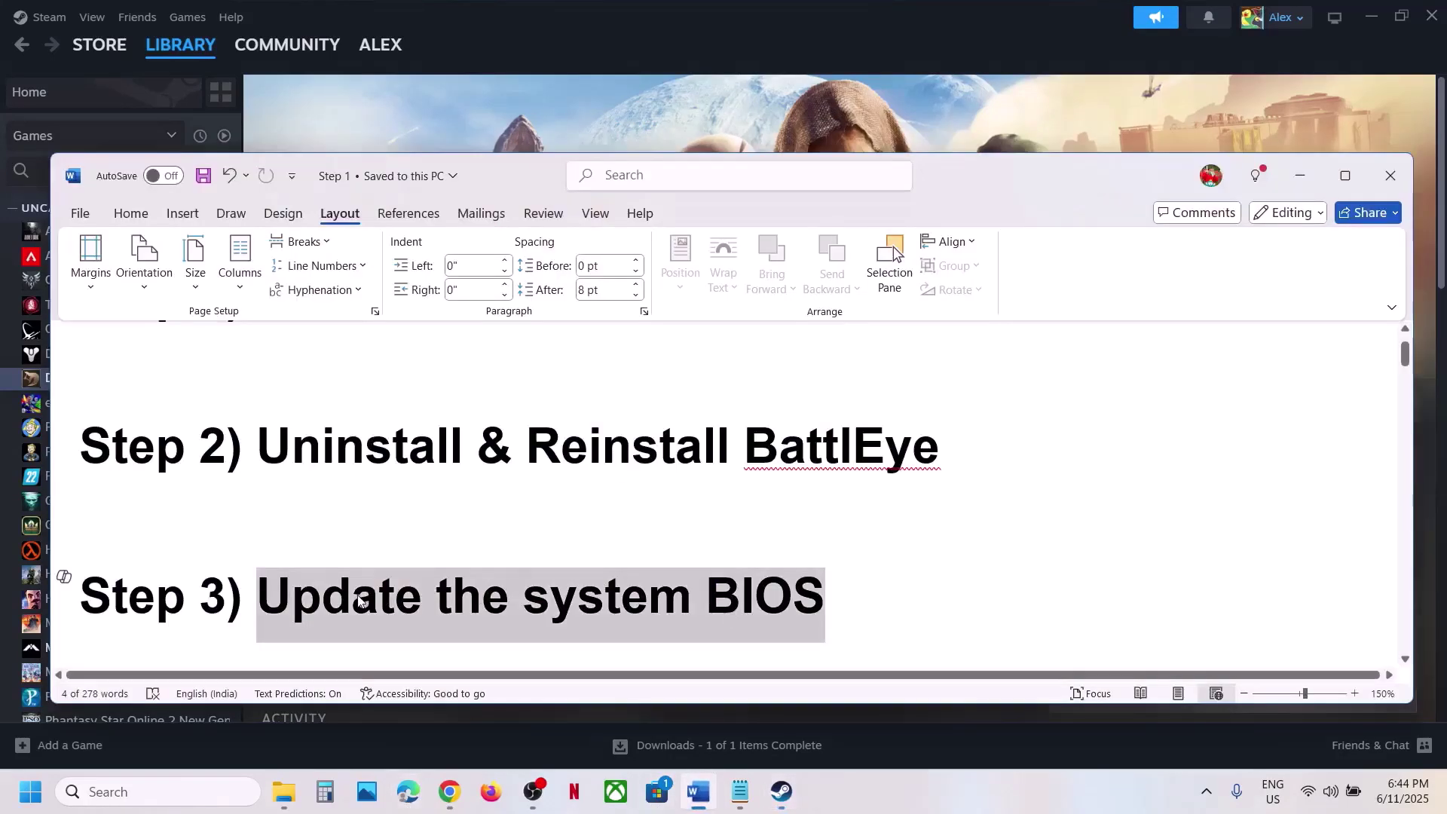
pyautogui.moveTo(226, 599); pyautogui.dragTo(773, 610)
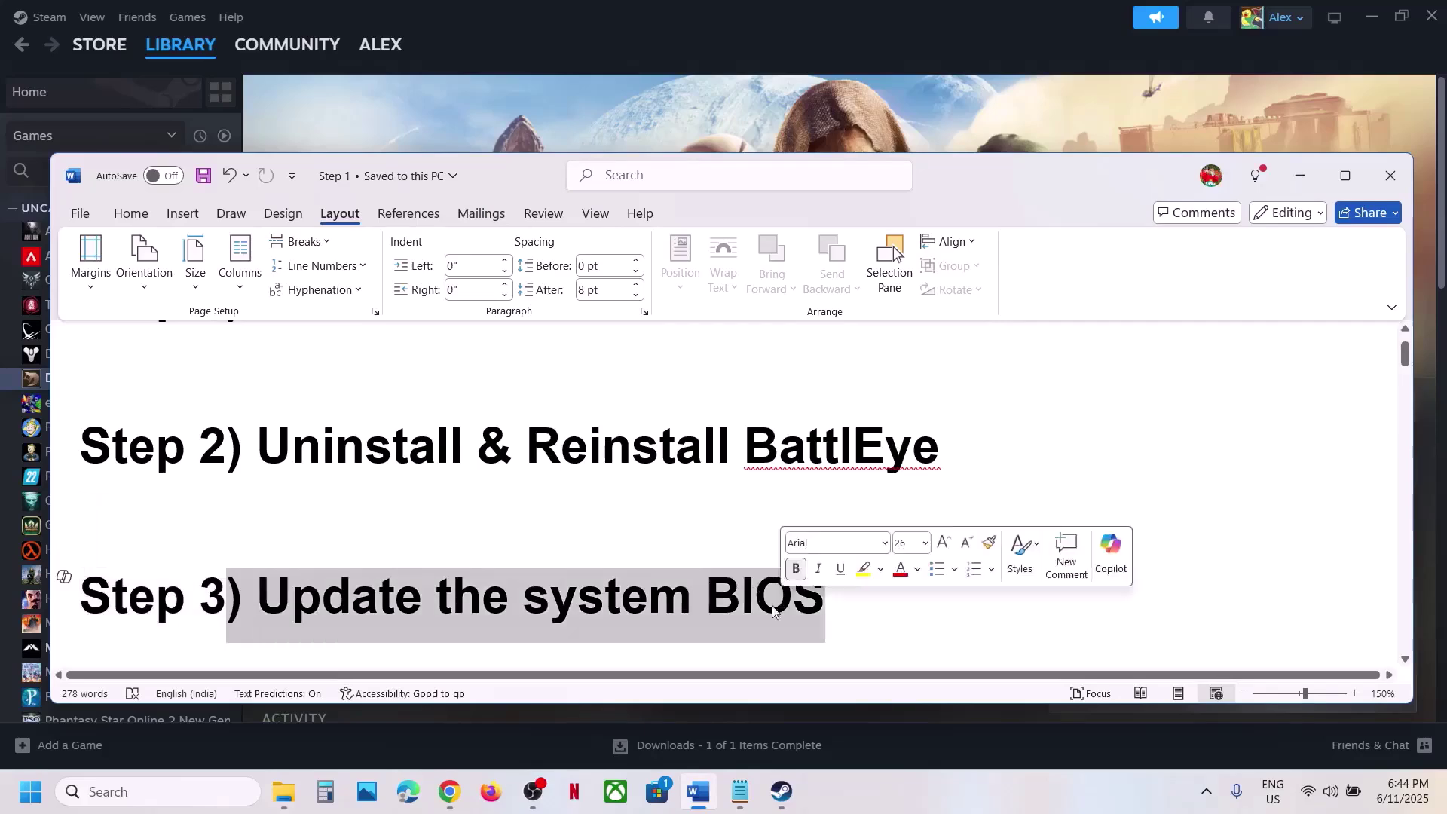
pyautogui.click(450, 792)
pyautogui.scroll(-3, 660, 491)
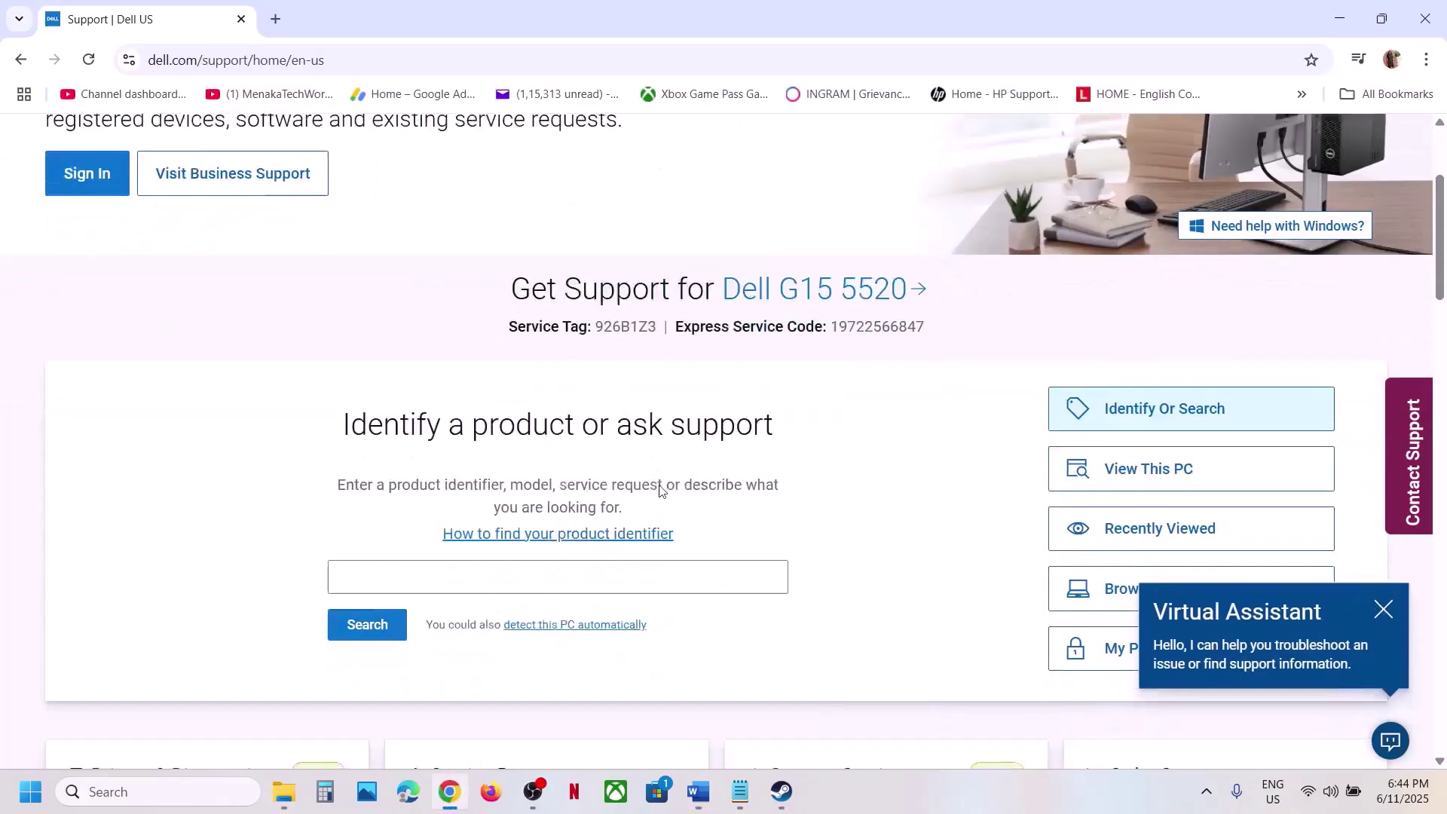
pyautogui.scroll(-3, 660, 491)
pyautogui.click(1066, 349)
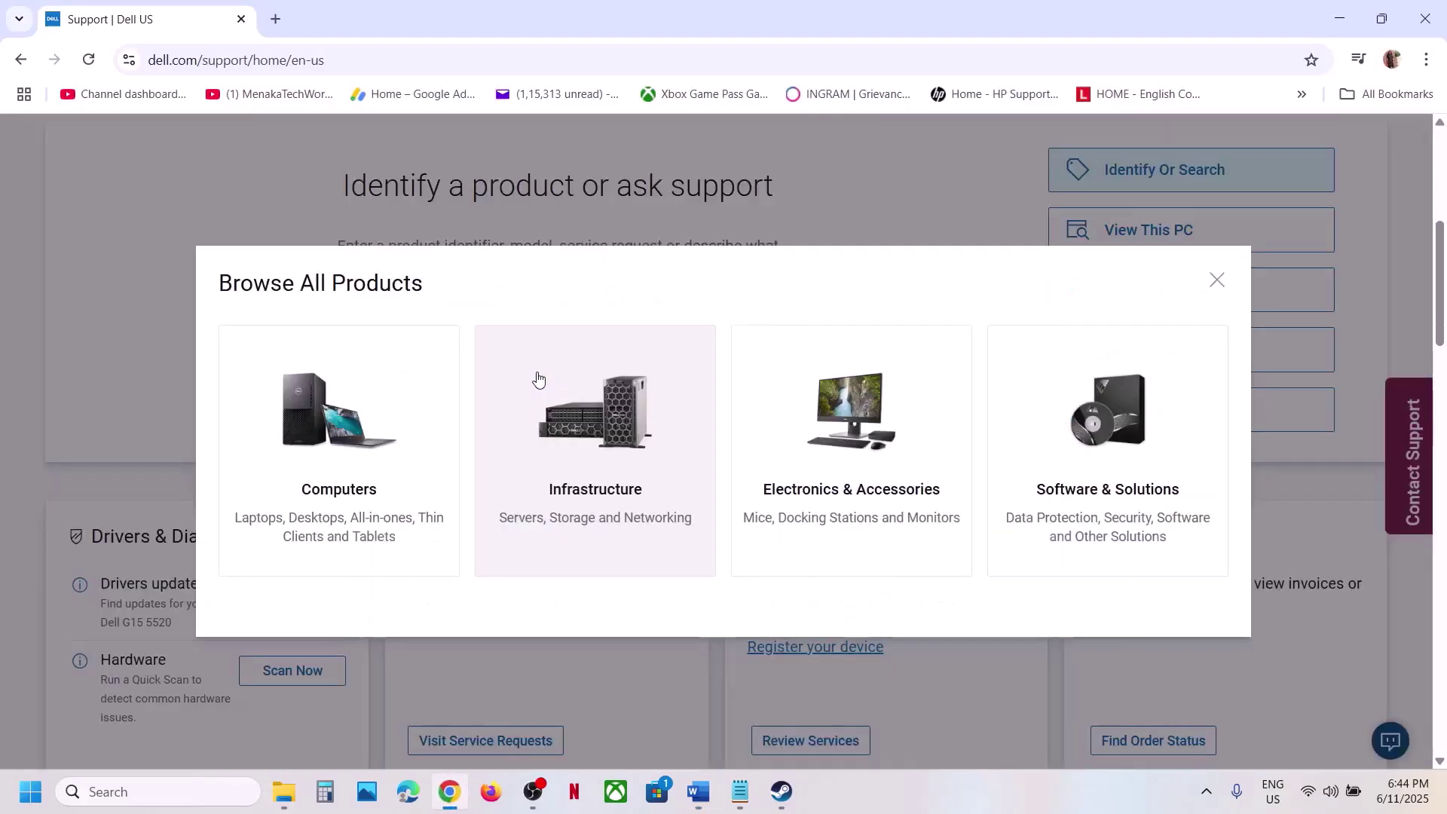
# Step: Choose the Dell G15 5510 from the G Series laptops under Computers and open its support page
pyautogui.click(372, 468)
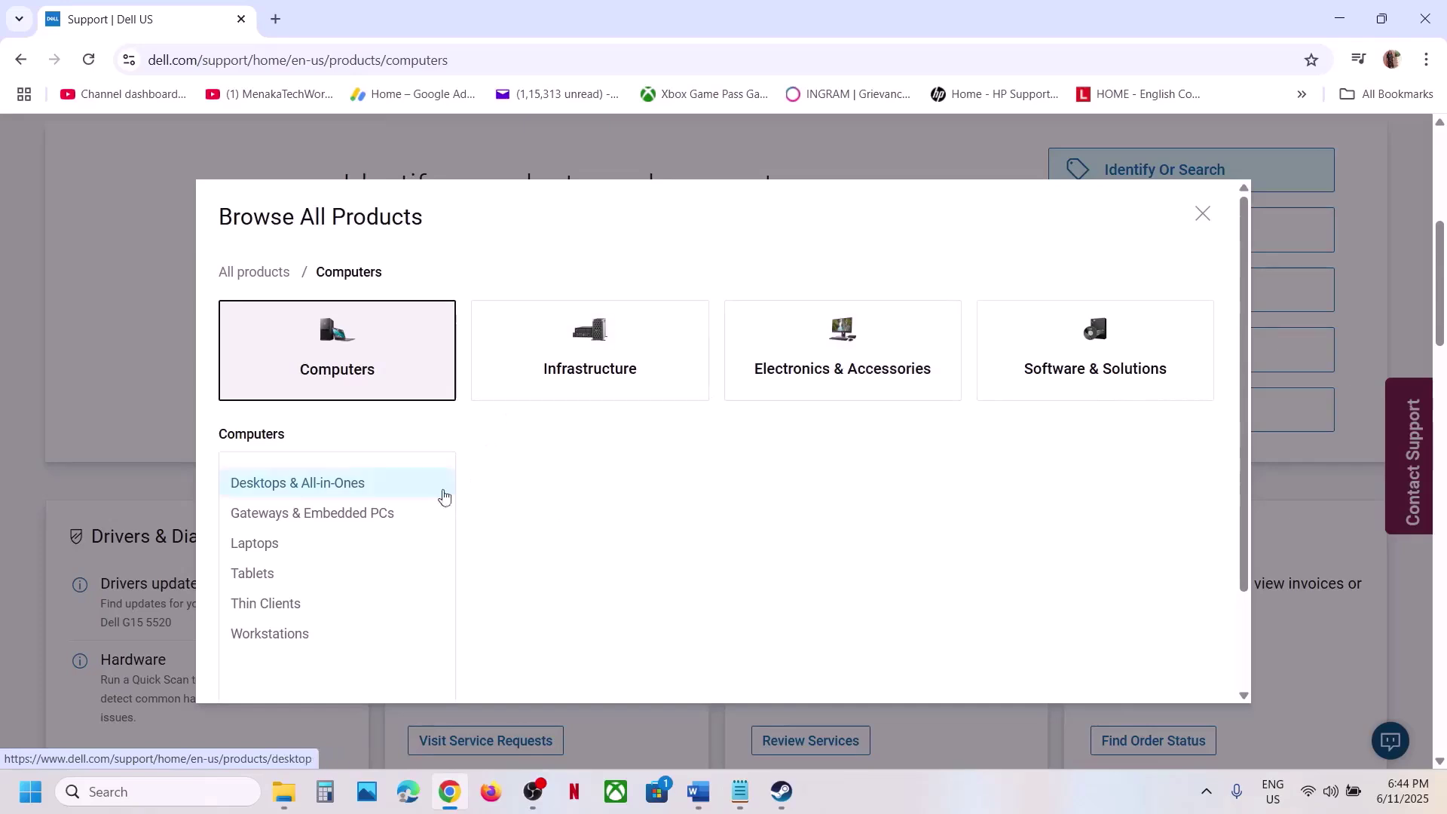
pyautogui.click(276, 545)
pyautogui.scroll(-2, 624, 488)
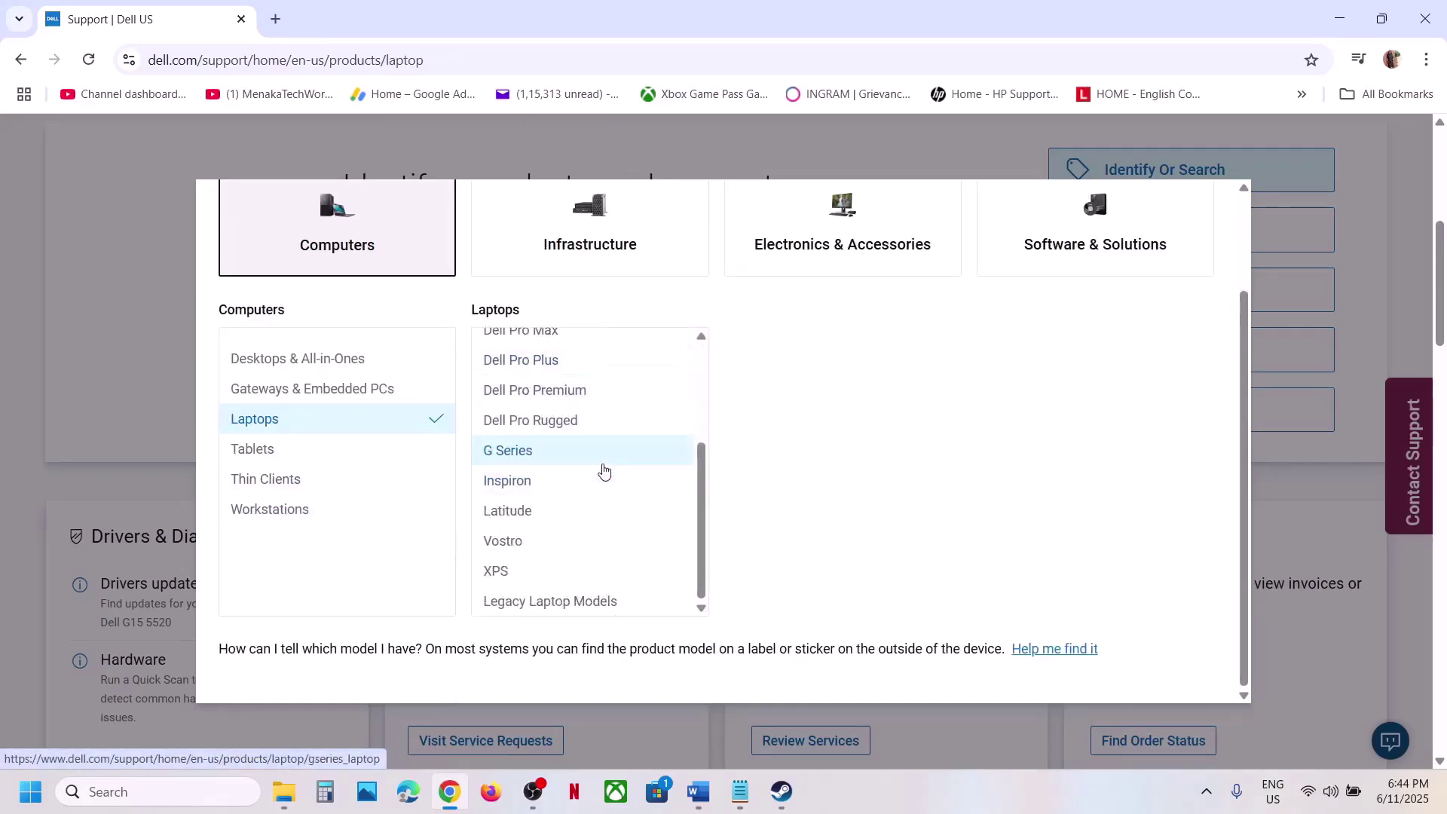
pyautogui.click(603, 471)
pyautogui.click(830, 359)
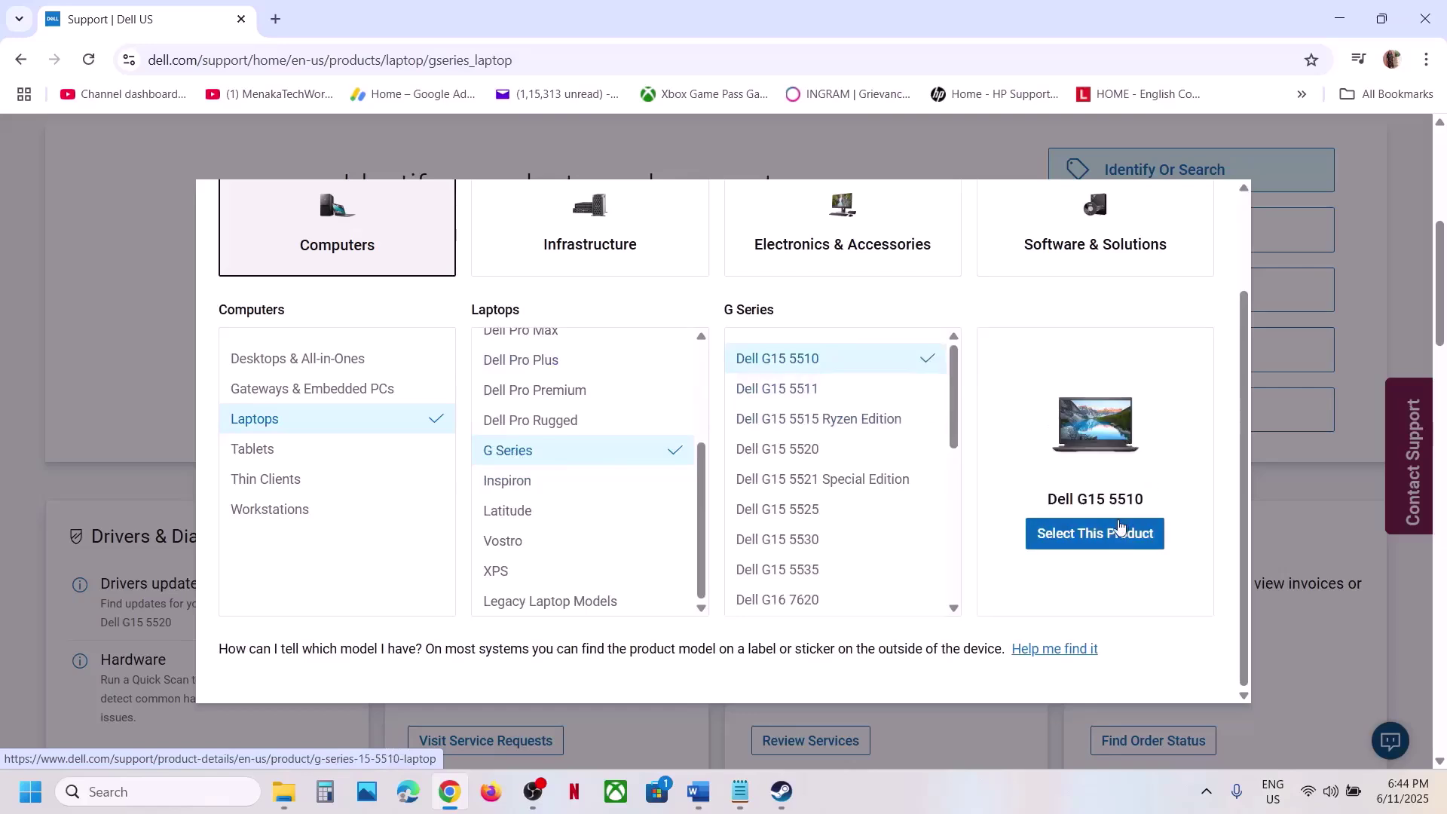
pyautogui.click(1120, 528)
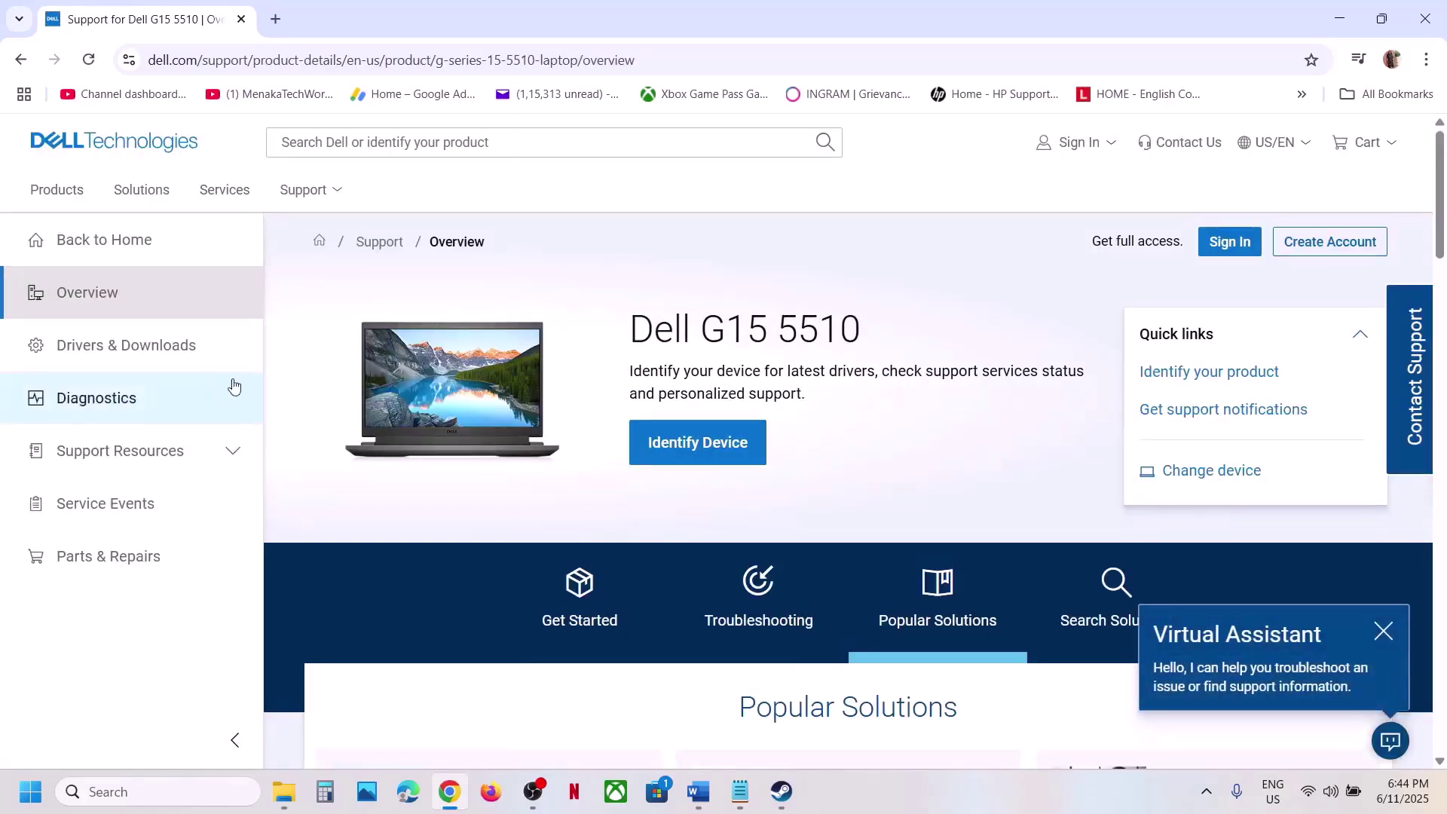
# Step: Open the full driver list for the Dell G15 5510 and set the operating system to Windows 11
pyautogui.click(152, 349)
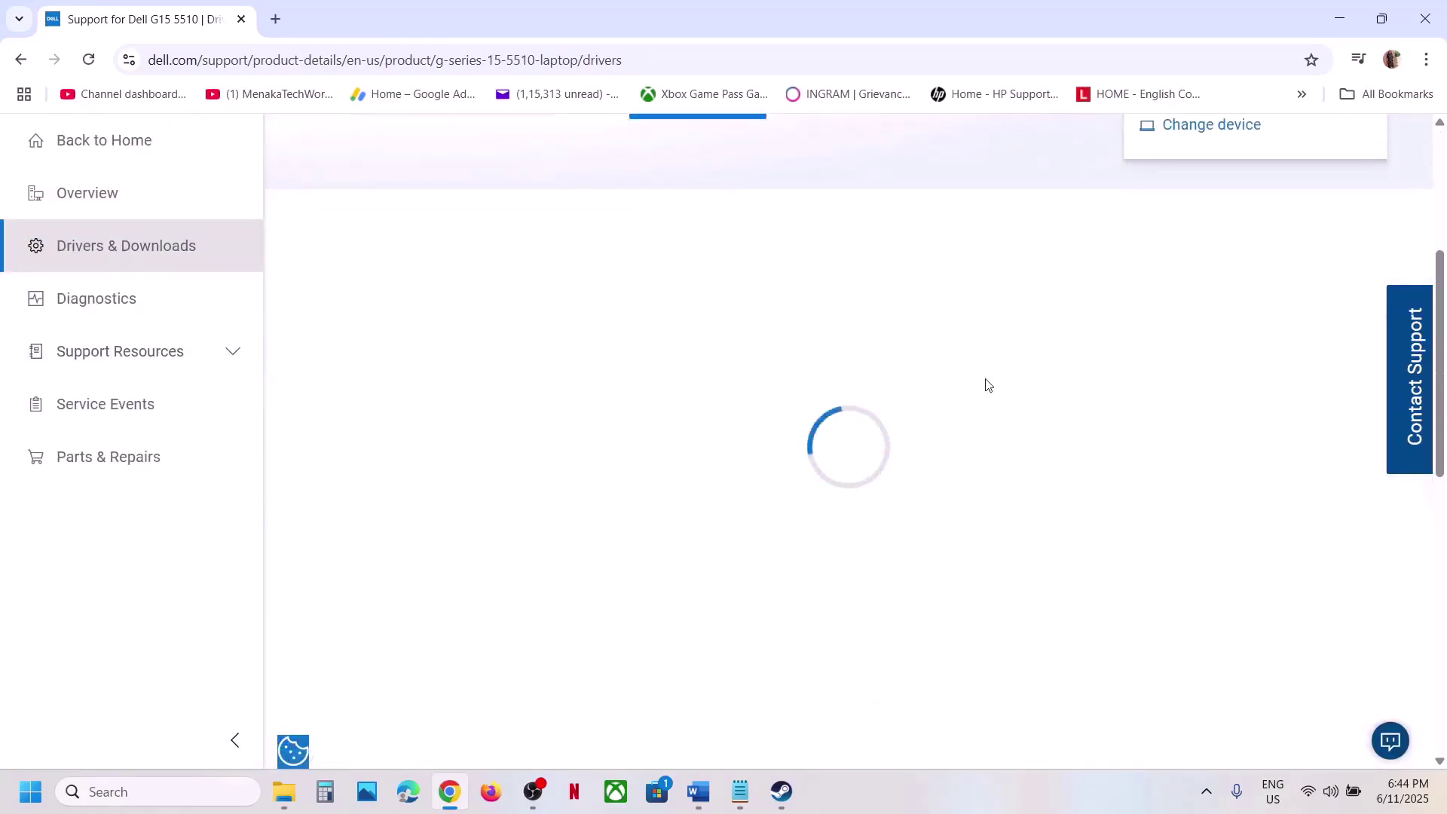
pyautogui.click(951, 572)
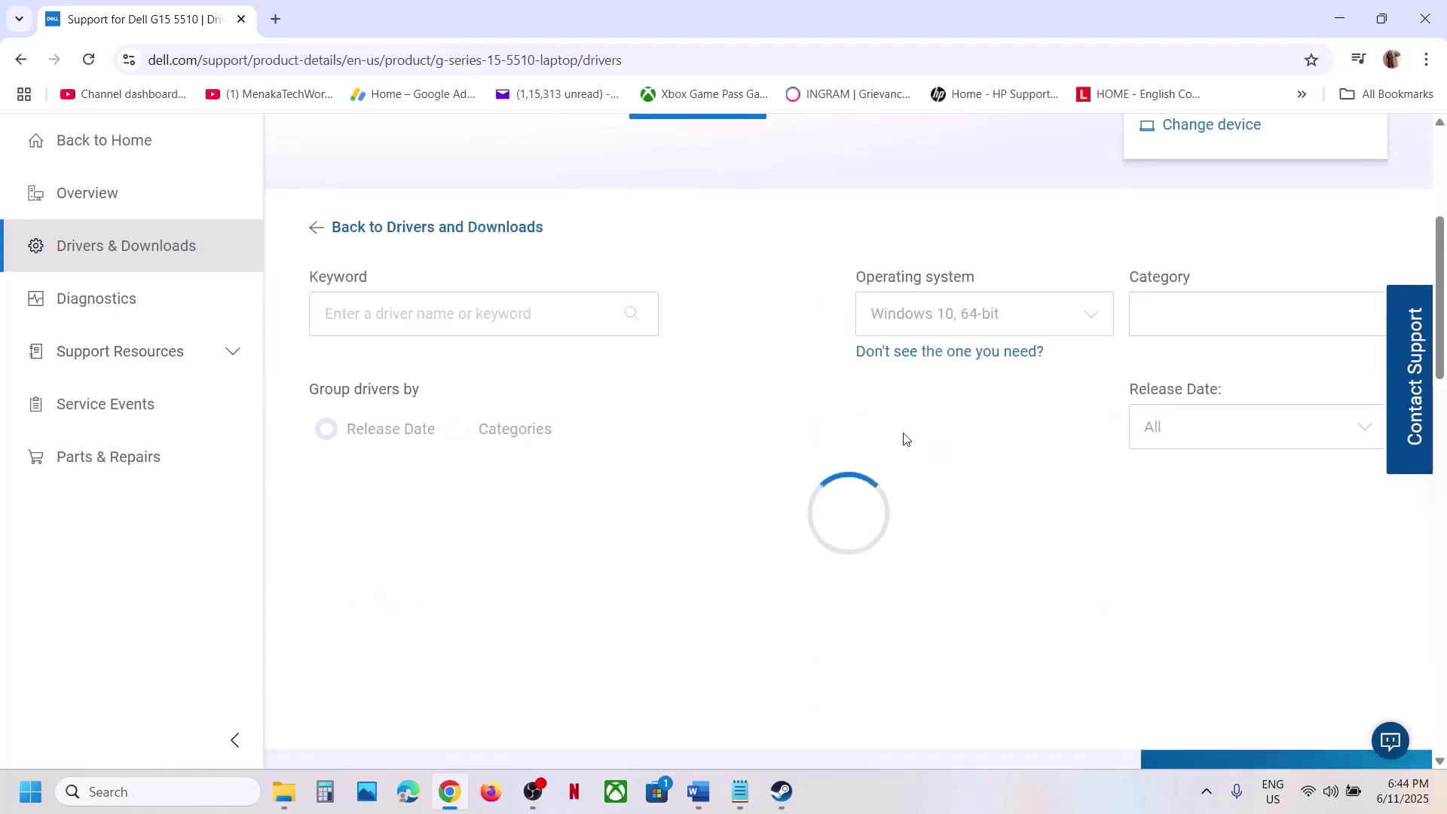
pyautogui.scroll(-1, 908, 346)
pyautogui.click(925, 219)
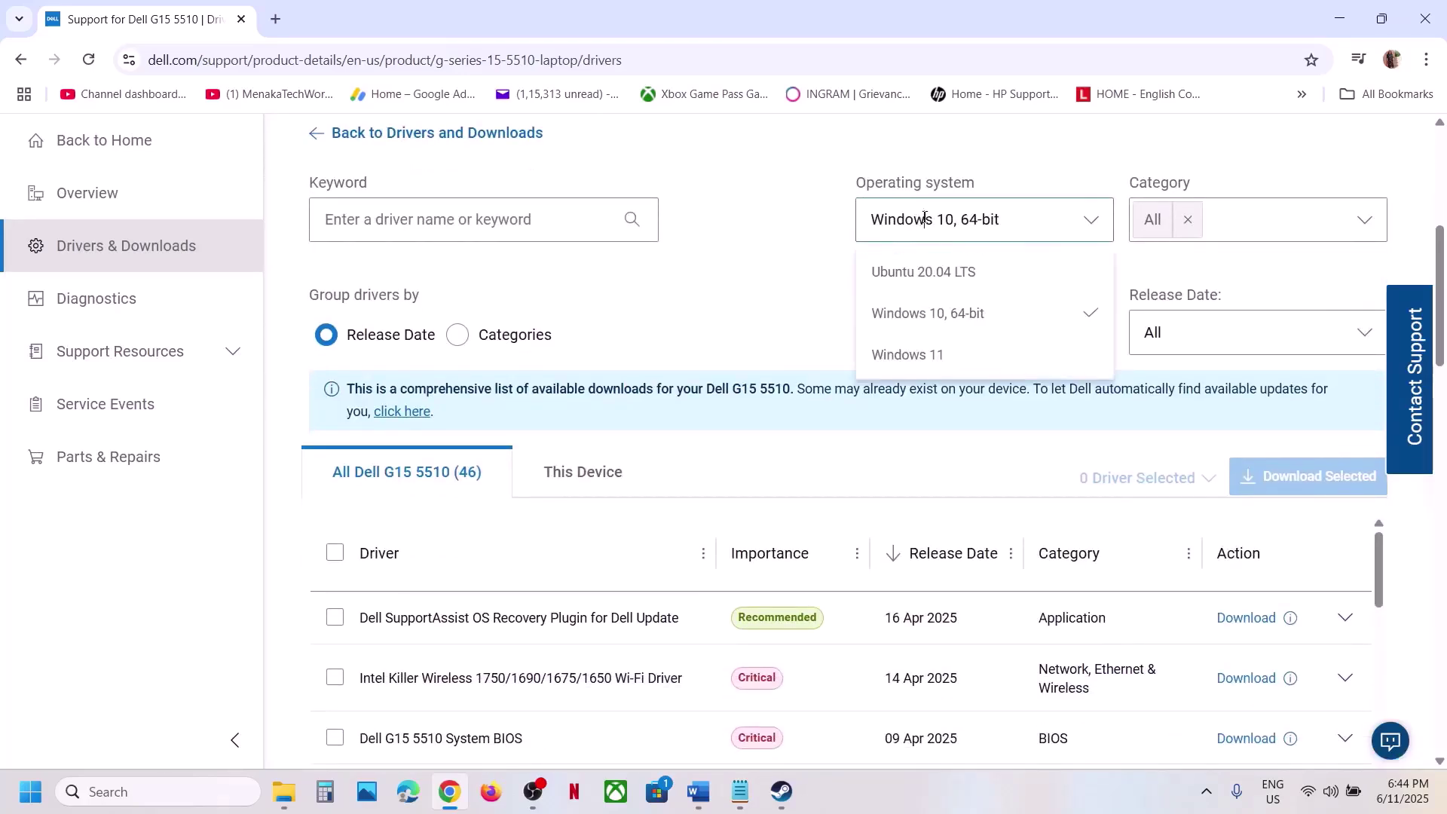
pyautogui.click(933, 353)
# Step: Download the Dell G15 5510 System BIOS and check the laptop's battery charge
pyautogui.scroll(-5, 782, 423)
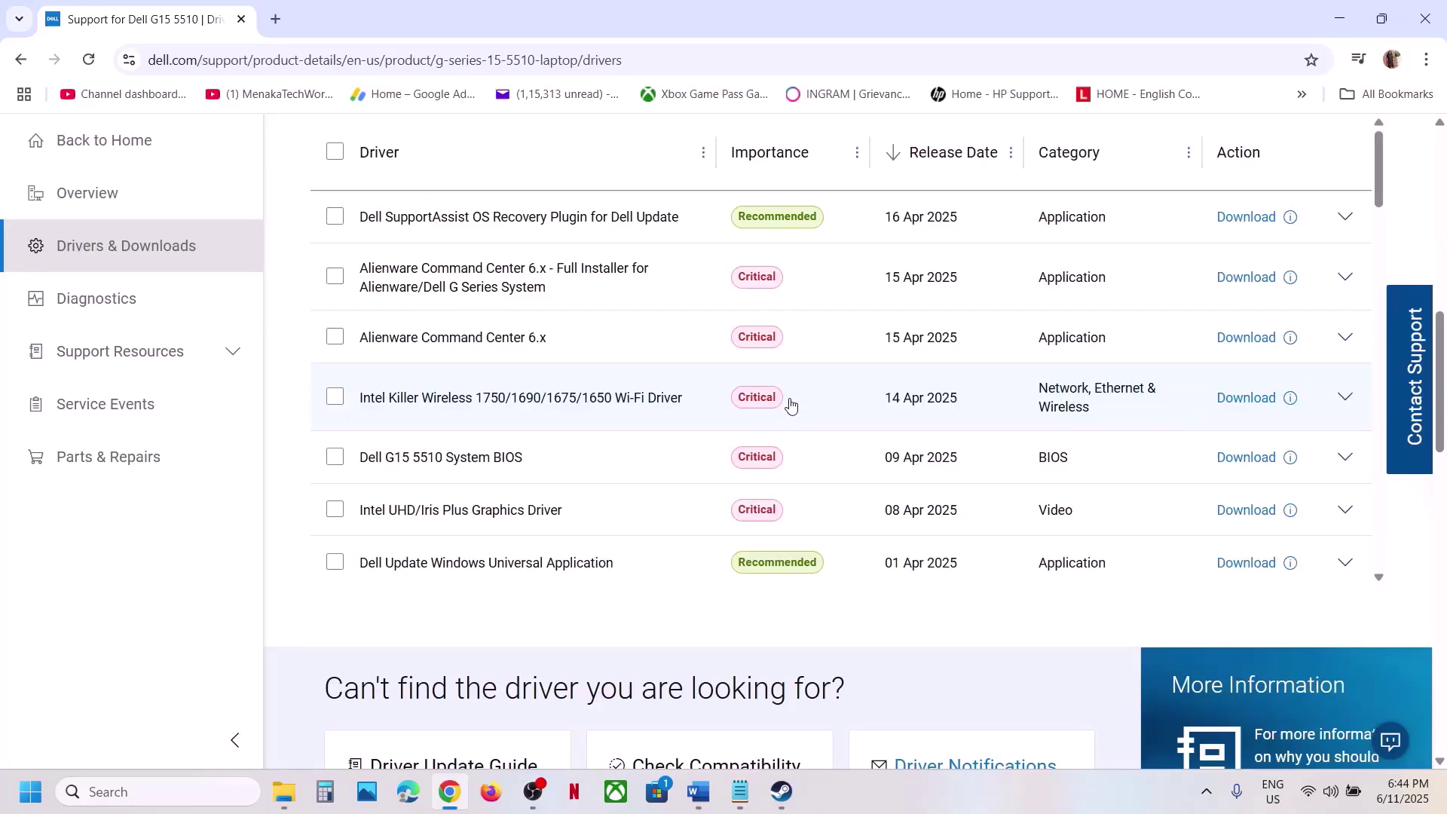
pyautogui.click(1252, 460)
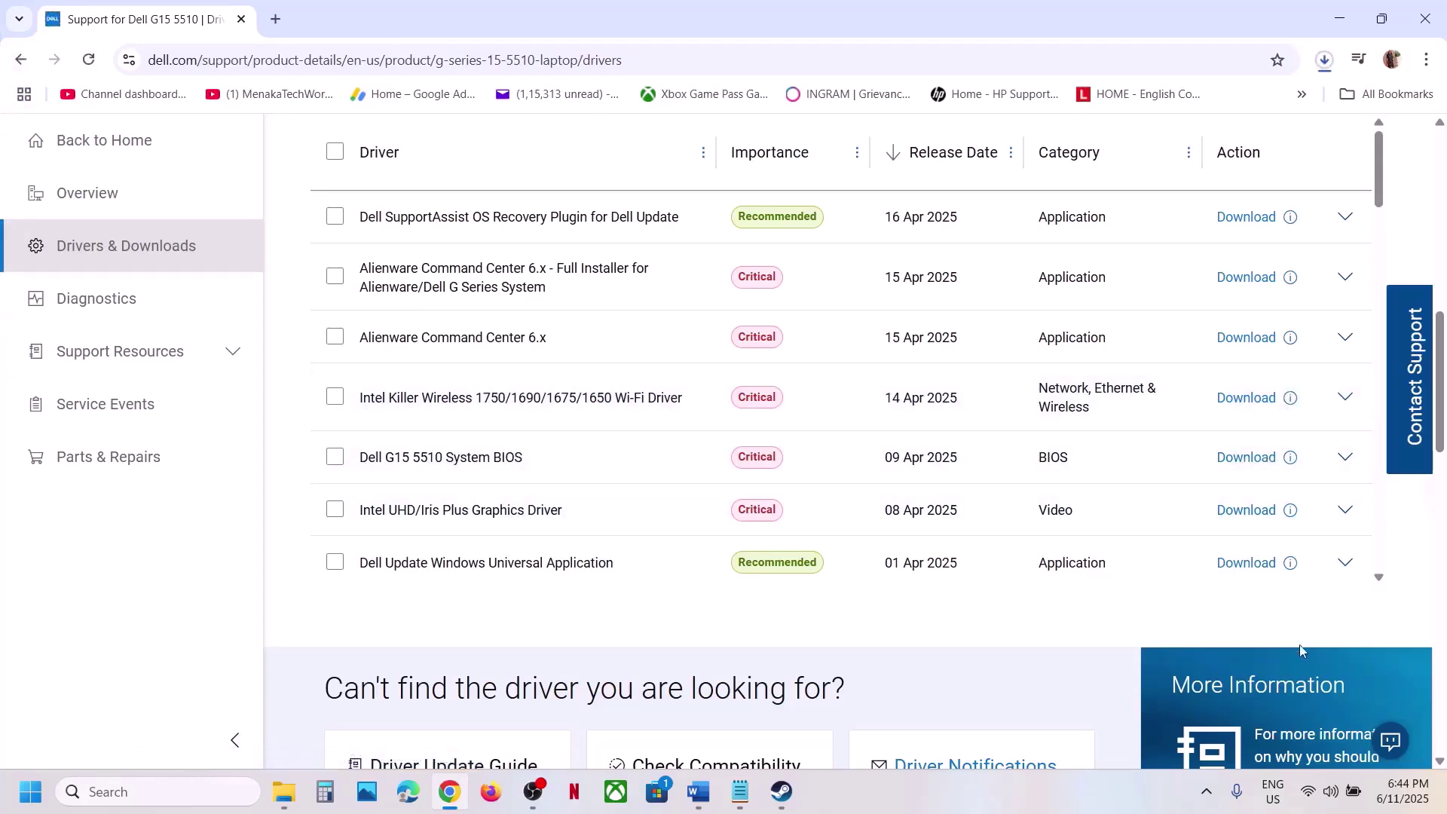
pyautogui.click(1354, 789)
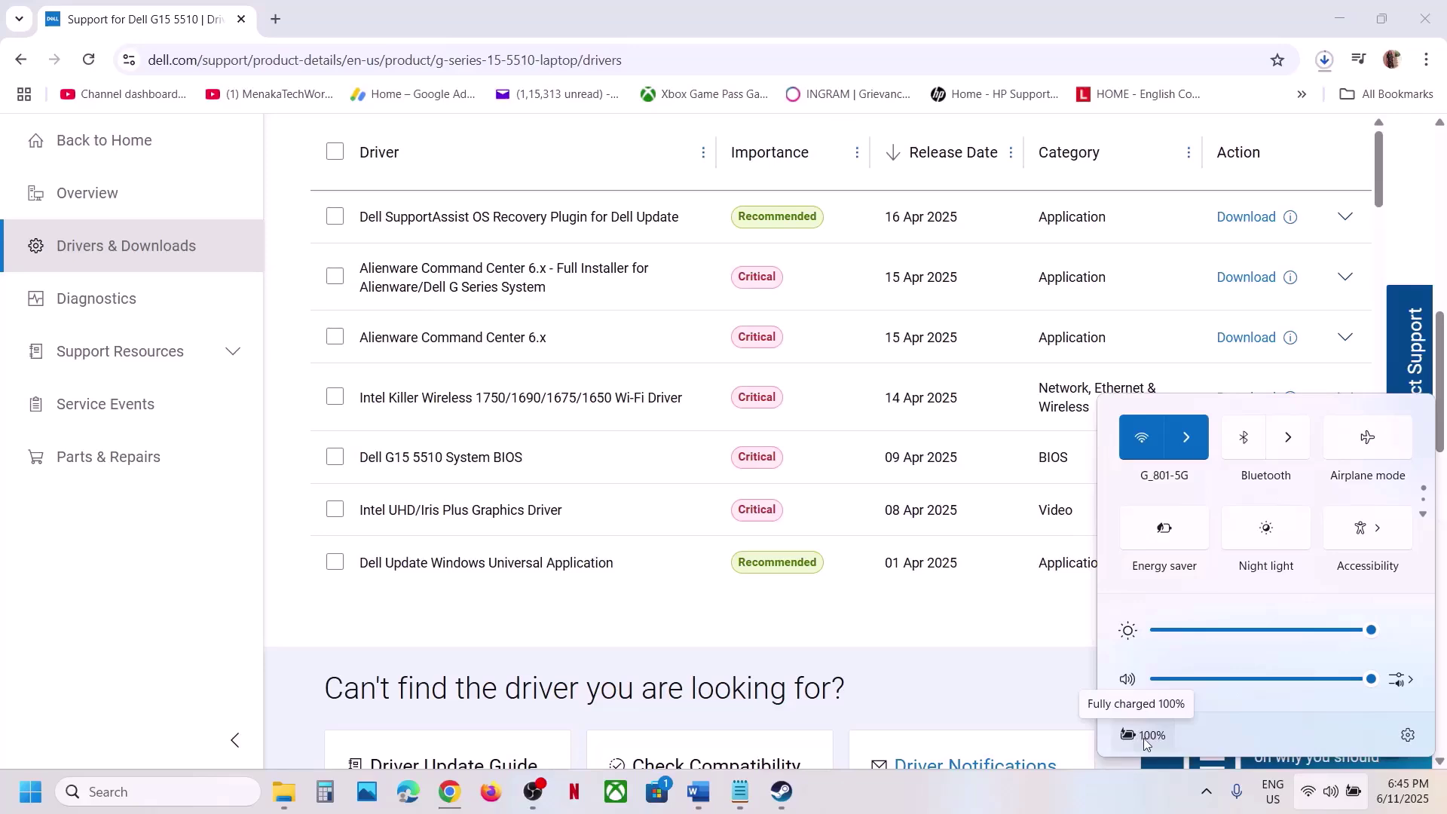
# Step: Return to the Word checklist and put the AMD support link under Step 4 on its own line
pyautogui.click(782, 792)
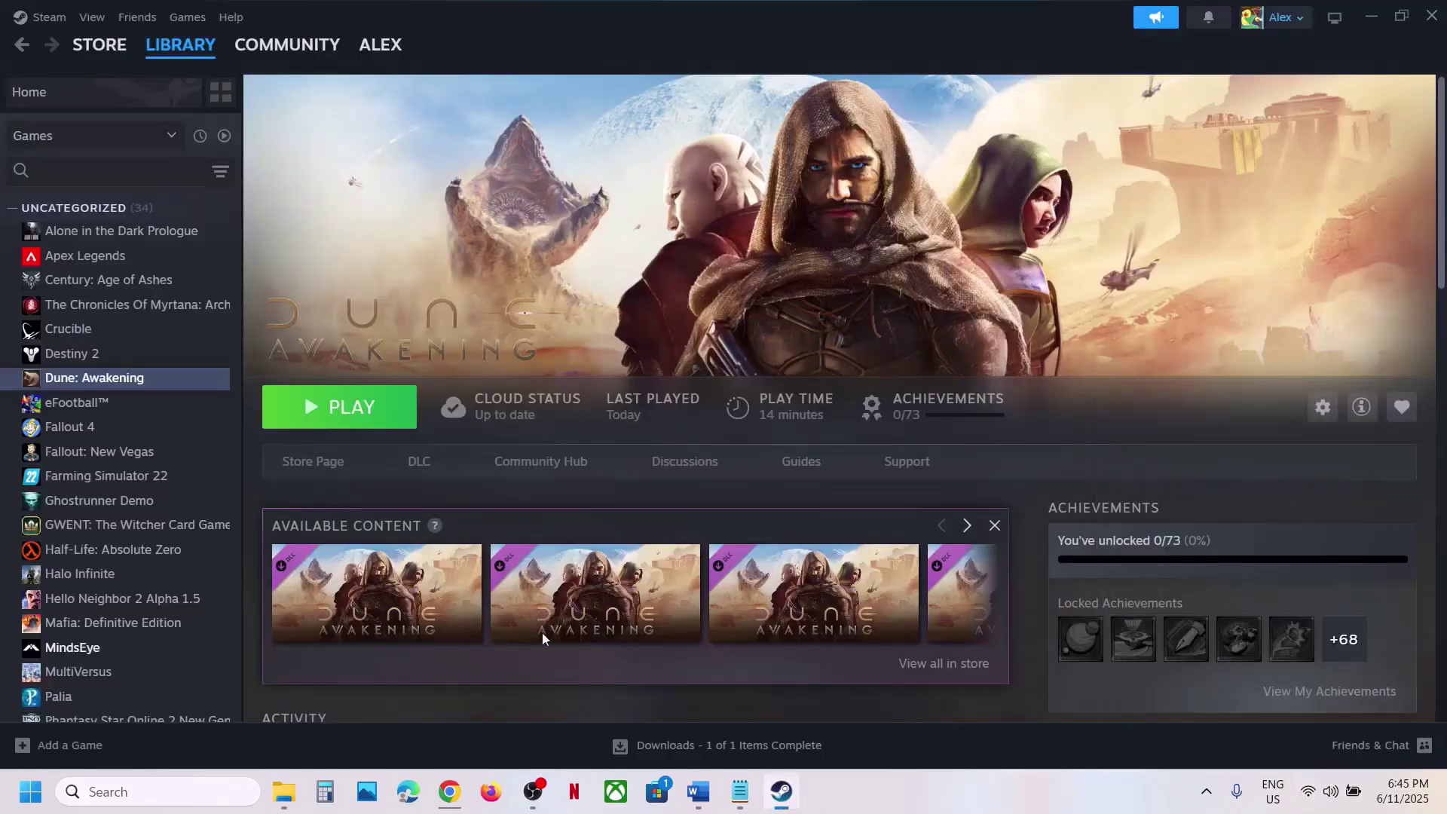
pyautogui.click(699, 791)
pyautogui.scroll(-5, 631, 518)
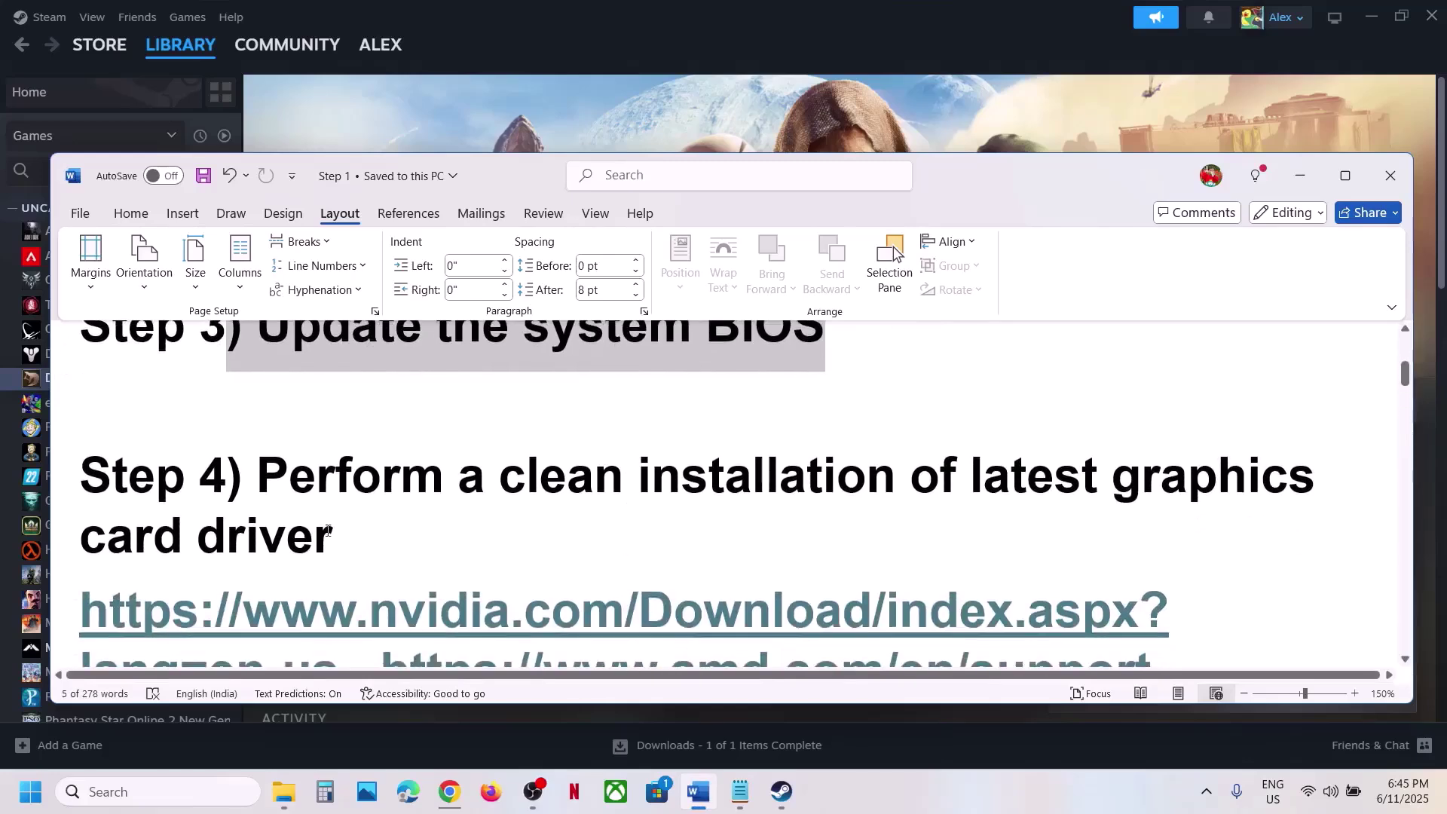
pyautogui.scroll(1, 311, 498)
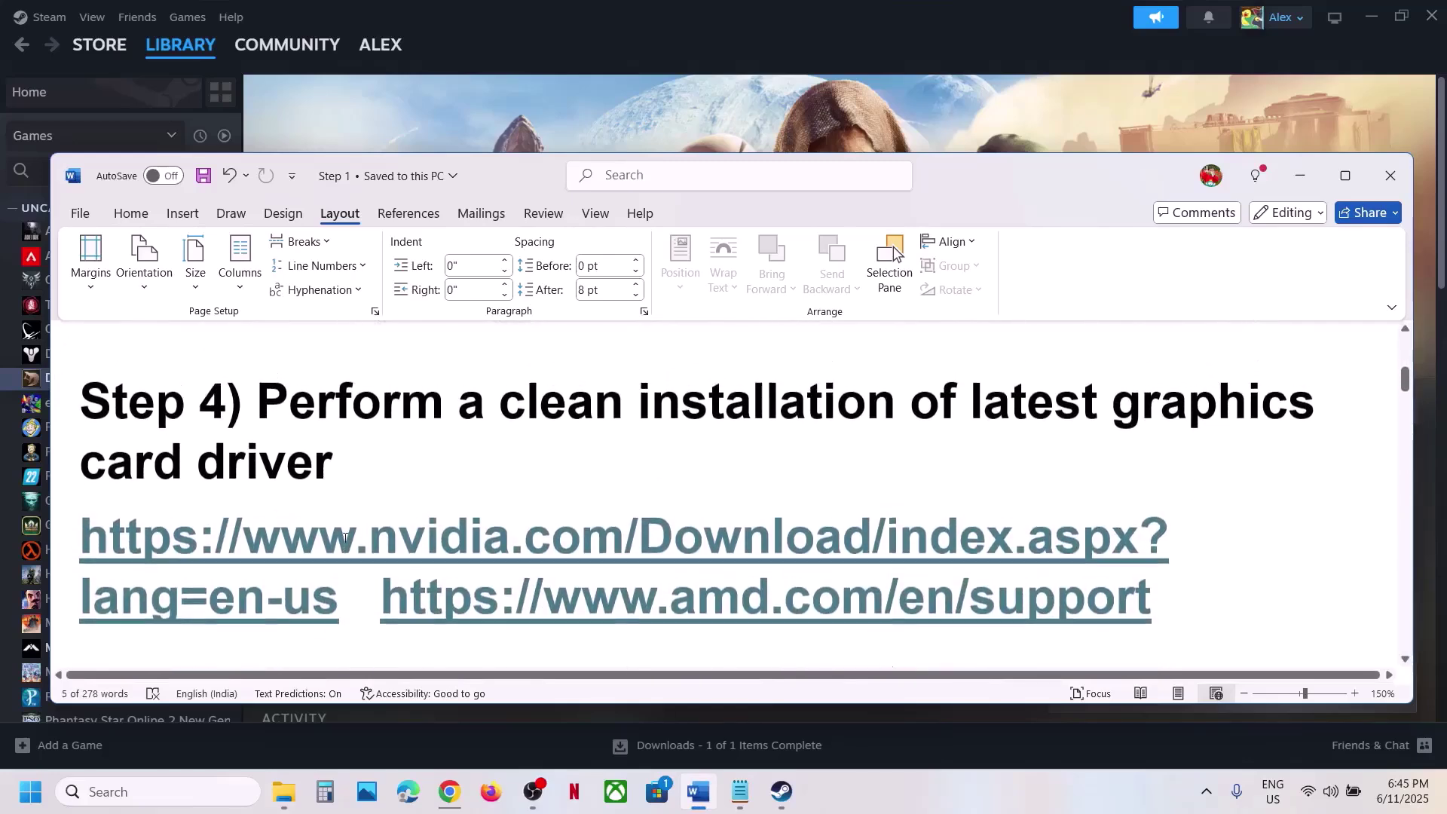
pyautogui.click(375, 605)
pyautogui.press('Return')
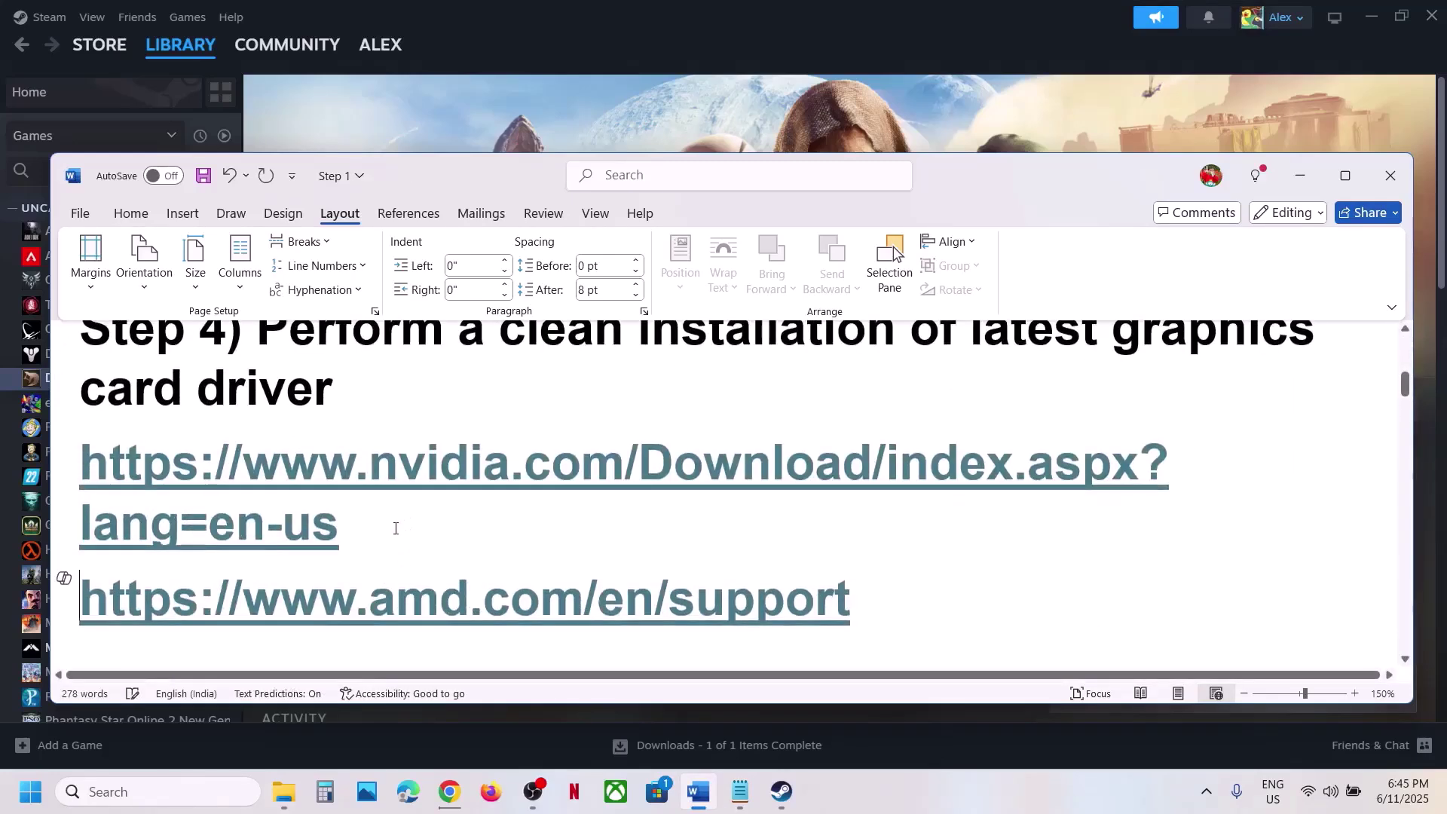
# Step: Highlight the NVIDIA and AMD driver links under Step 4 and switch to NVIDIA's drivers page in Chrome
pyautogui.tripleClick(181, 473)
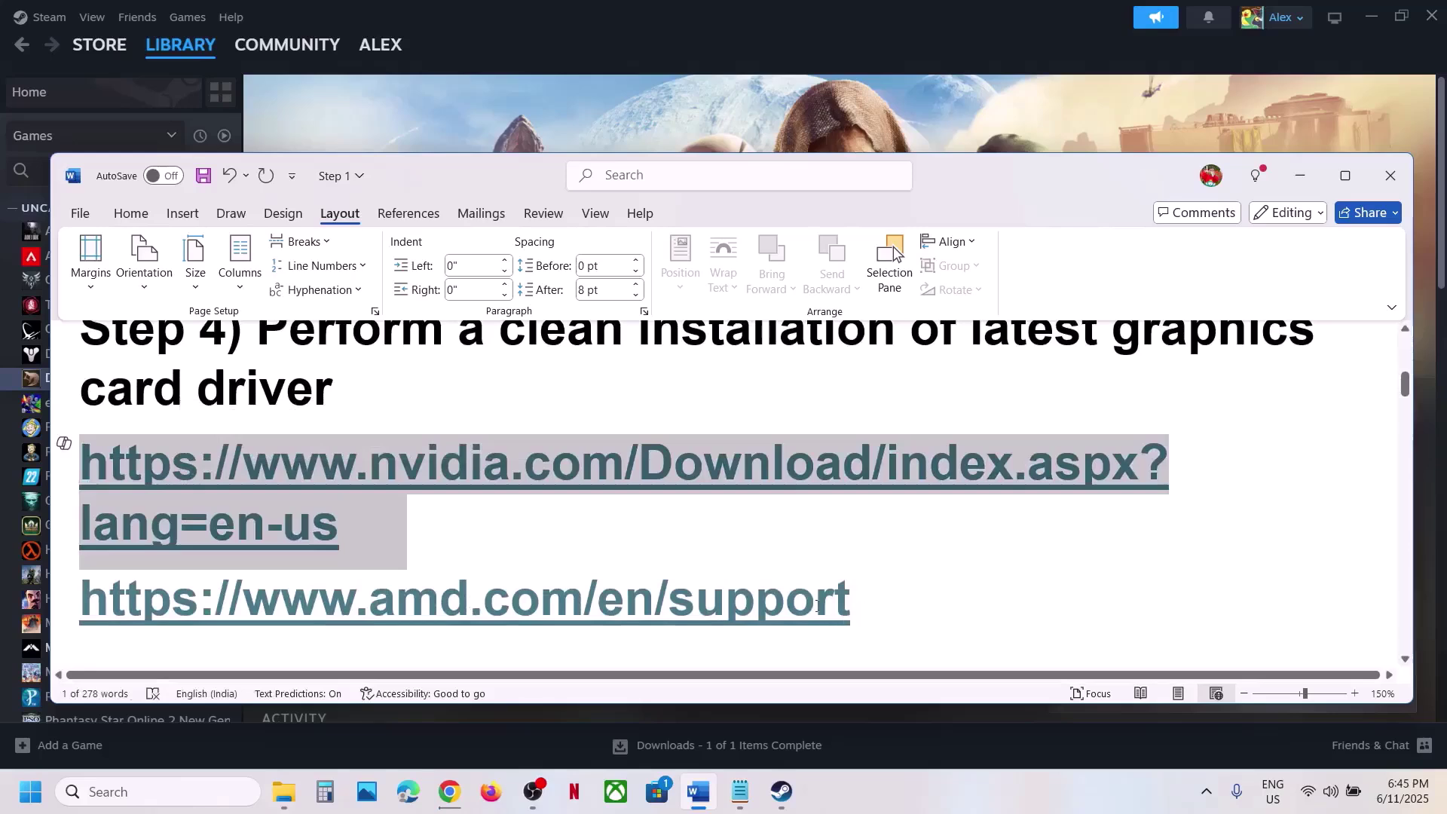
pyautogui.click(64, 605)
pyautogui.click(725, 84)
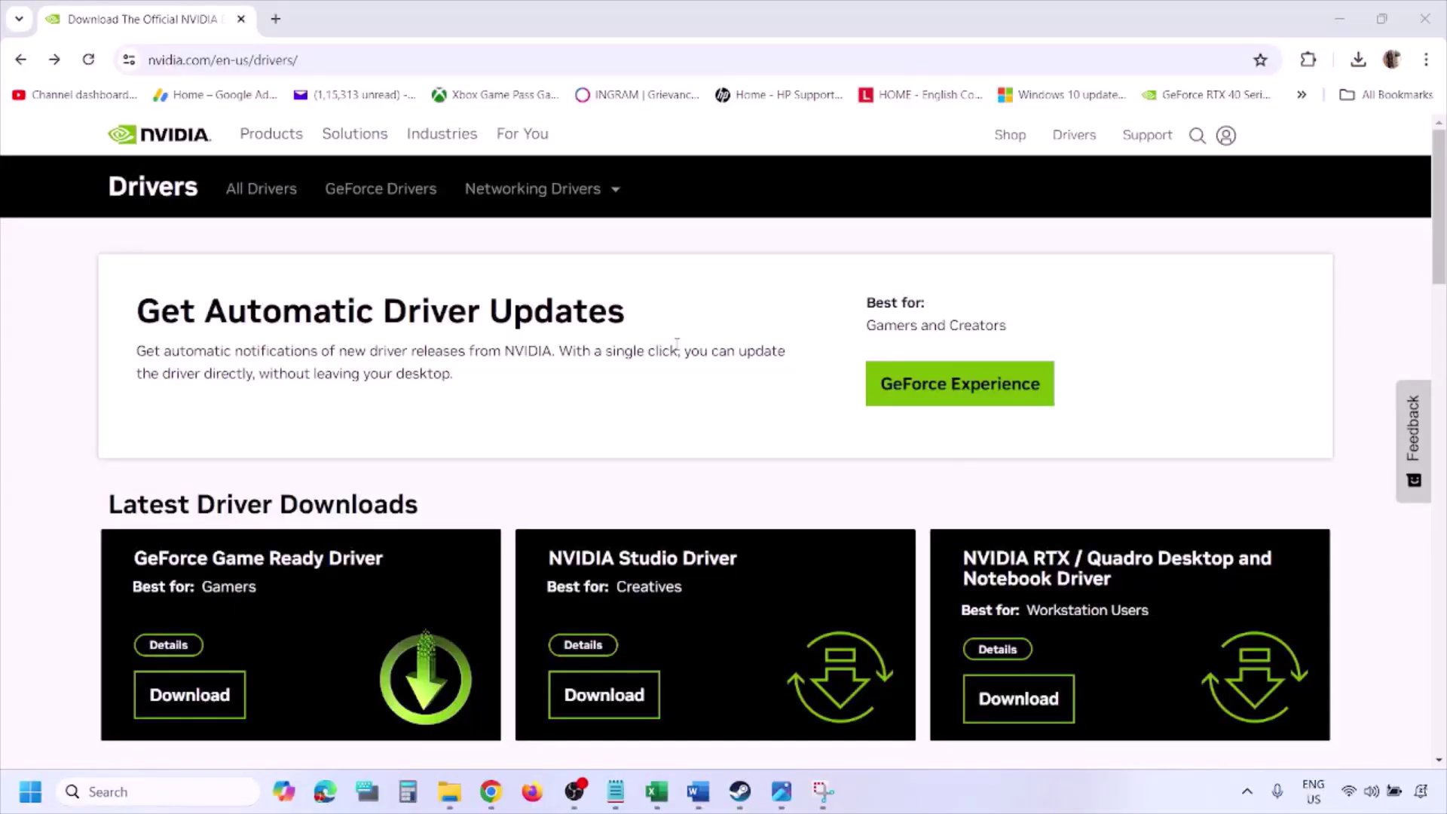
# Step: Select Windows 11 as the operating system and search for GeForce RTX 3050 Laptop GPU drivers in English (US)
pyautogui.scroll(-9, 338, 461)
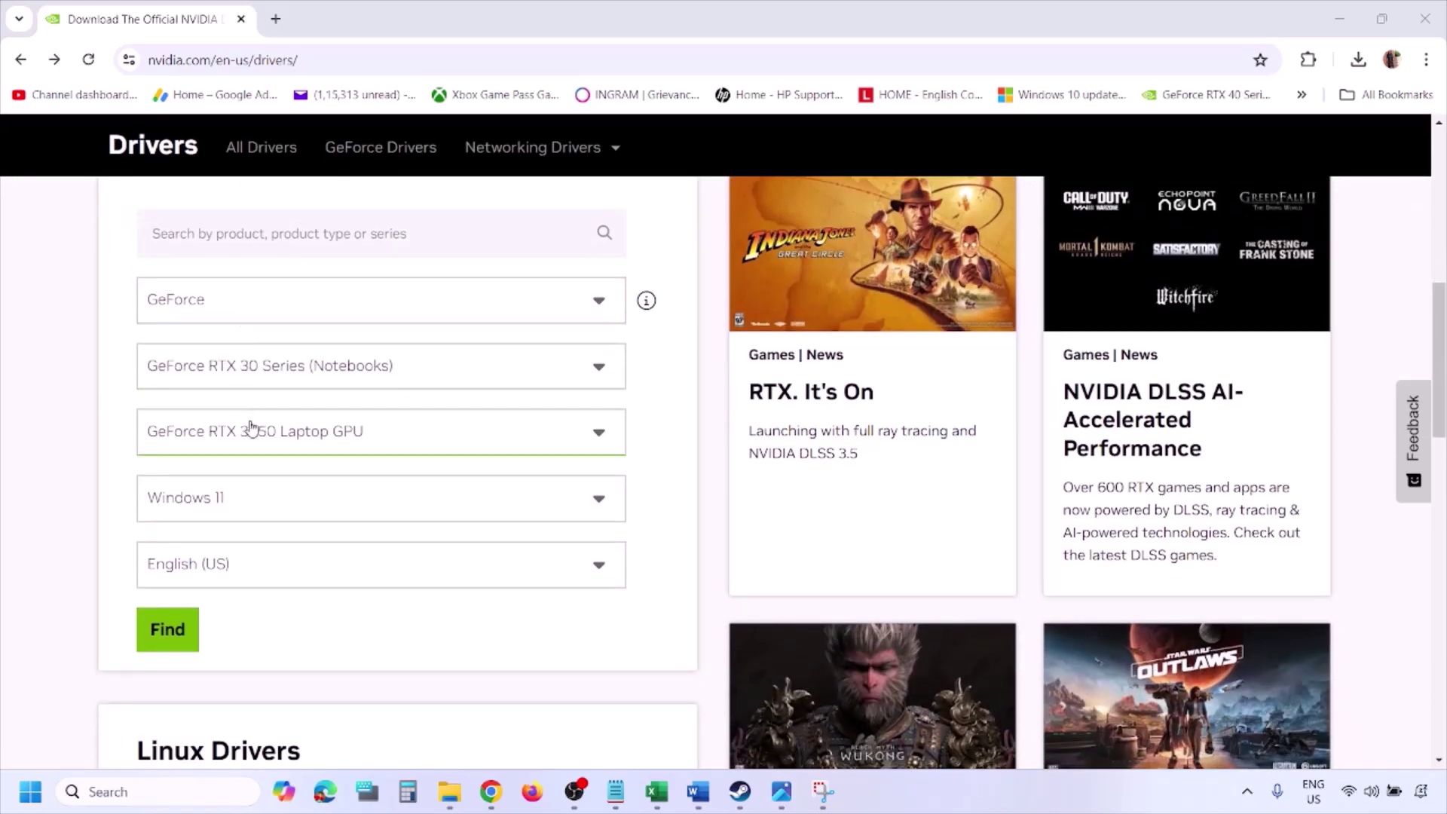
pyautogui.click(239, 503)
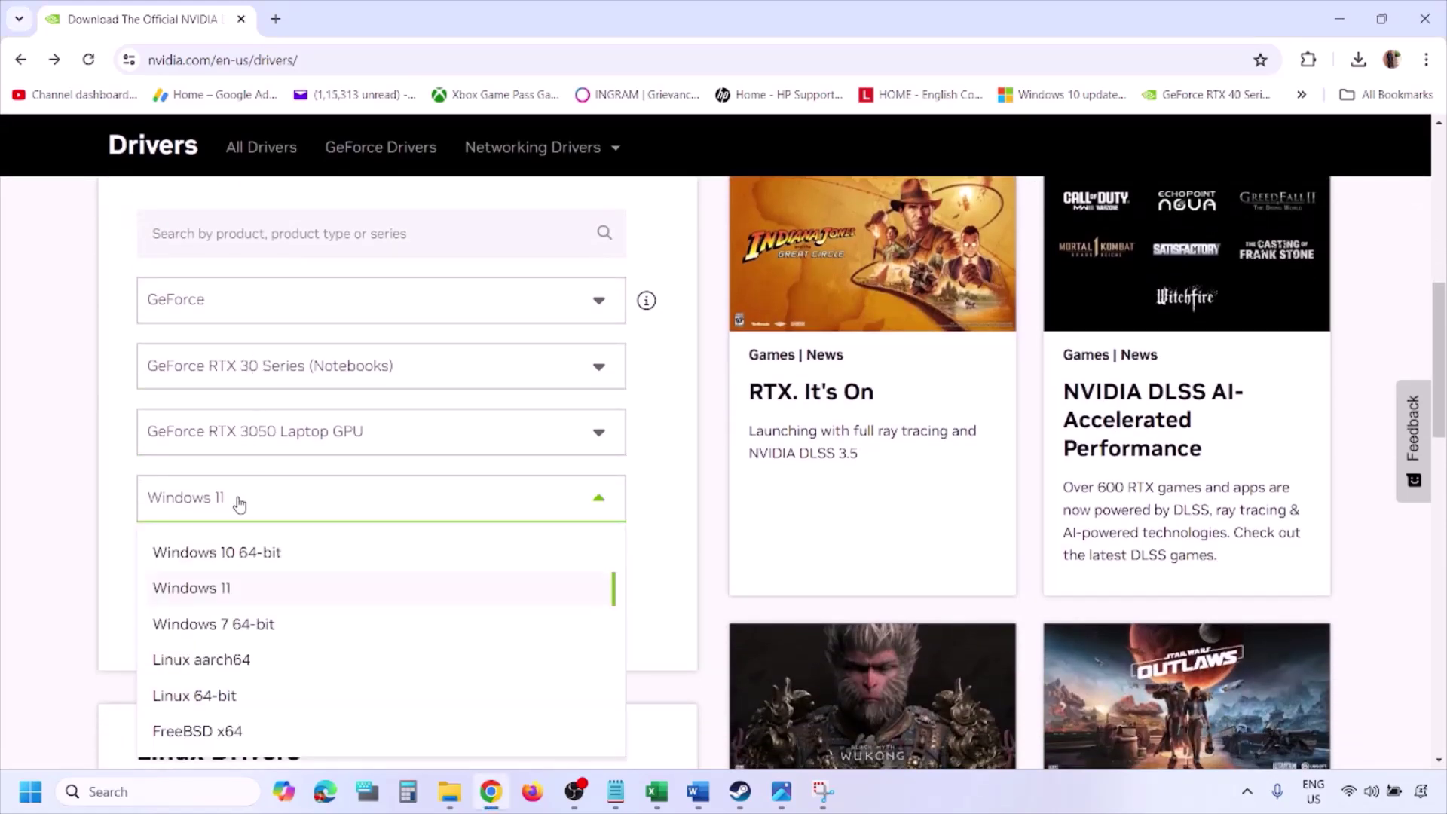
pyautogui.click(212, 589)
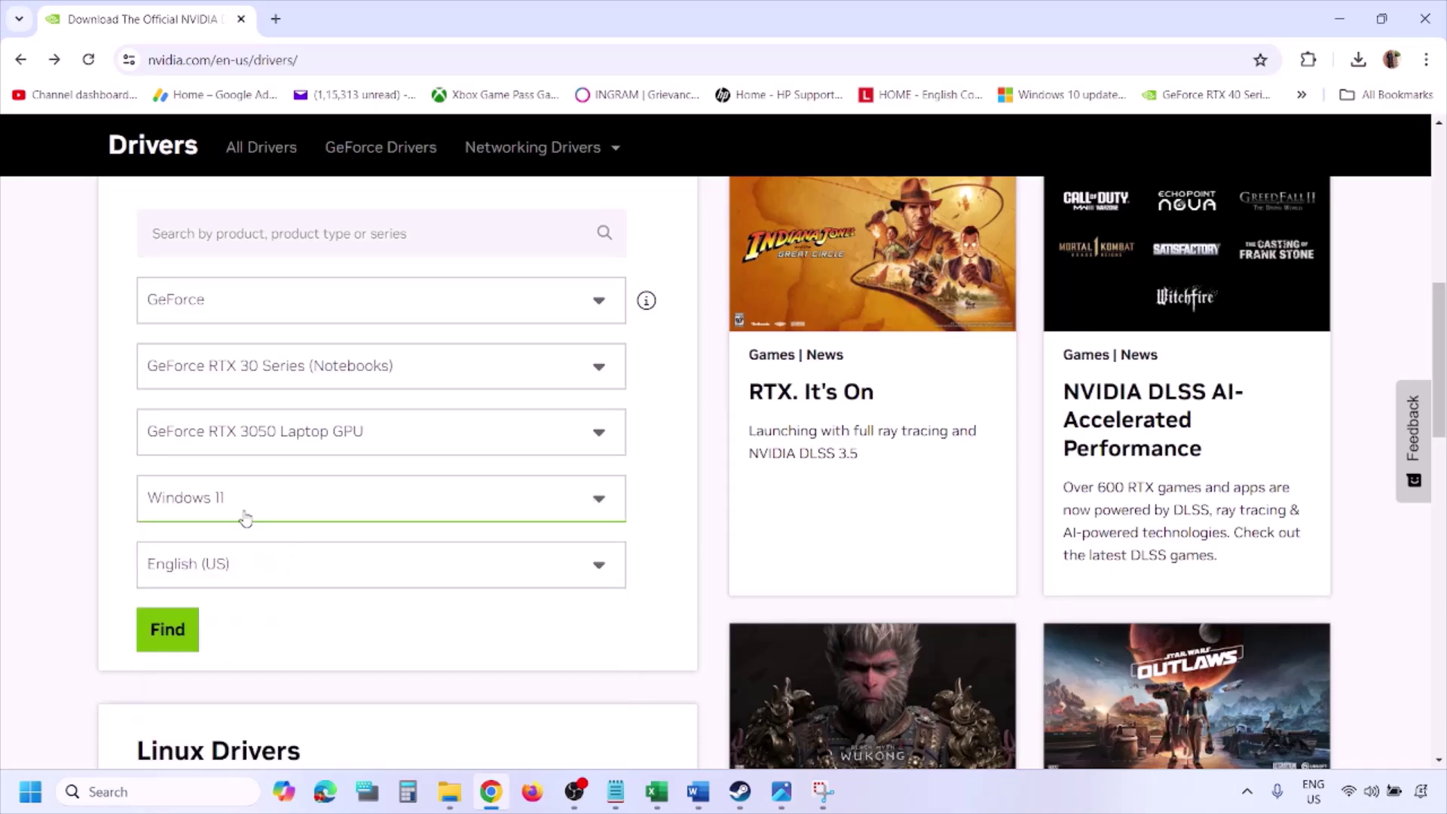
pyautogui.click(172, 636)
# Step: View the images 1.png to 5.png on downloading the Game Ready Driver and performing a custom clean installation
pyautogui.moveTo(785, 802)
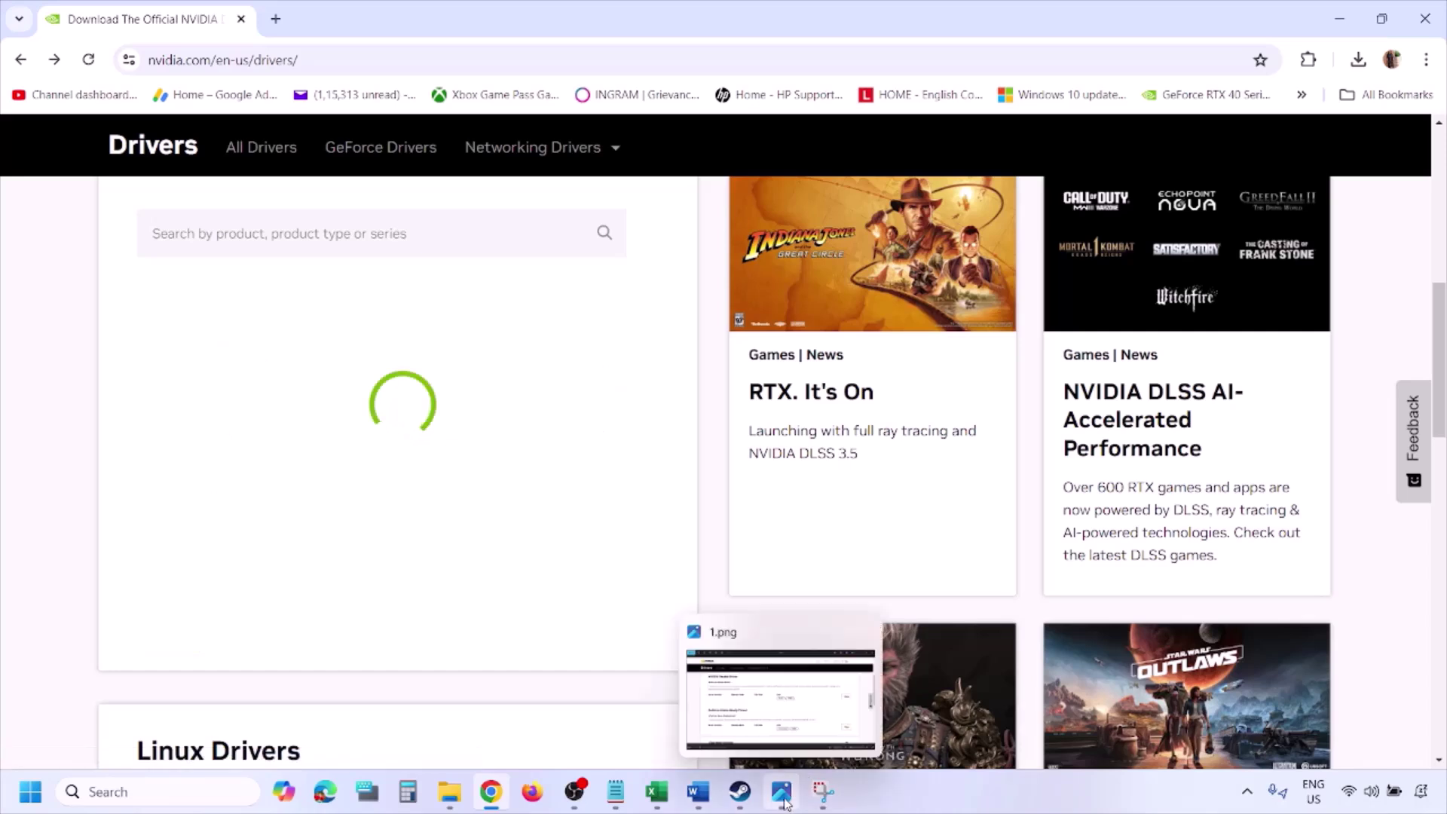
pyautogui.click(819, 749)
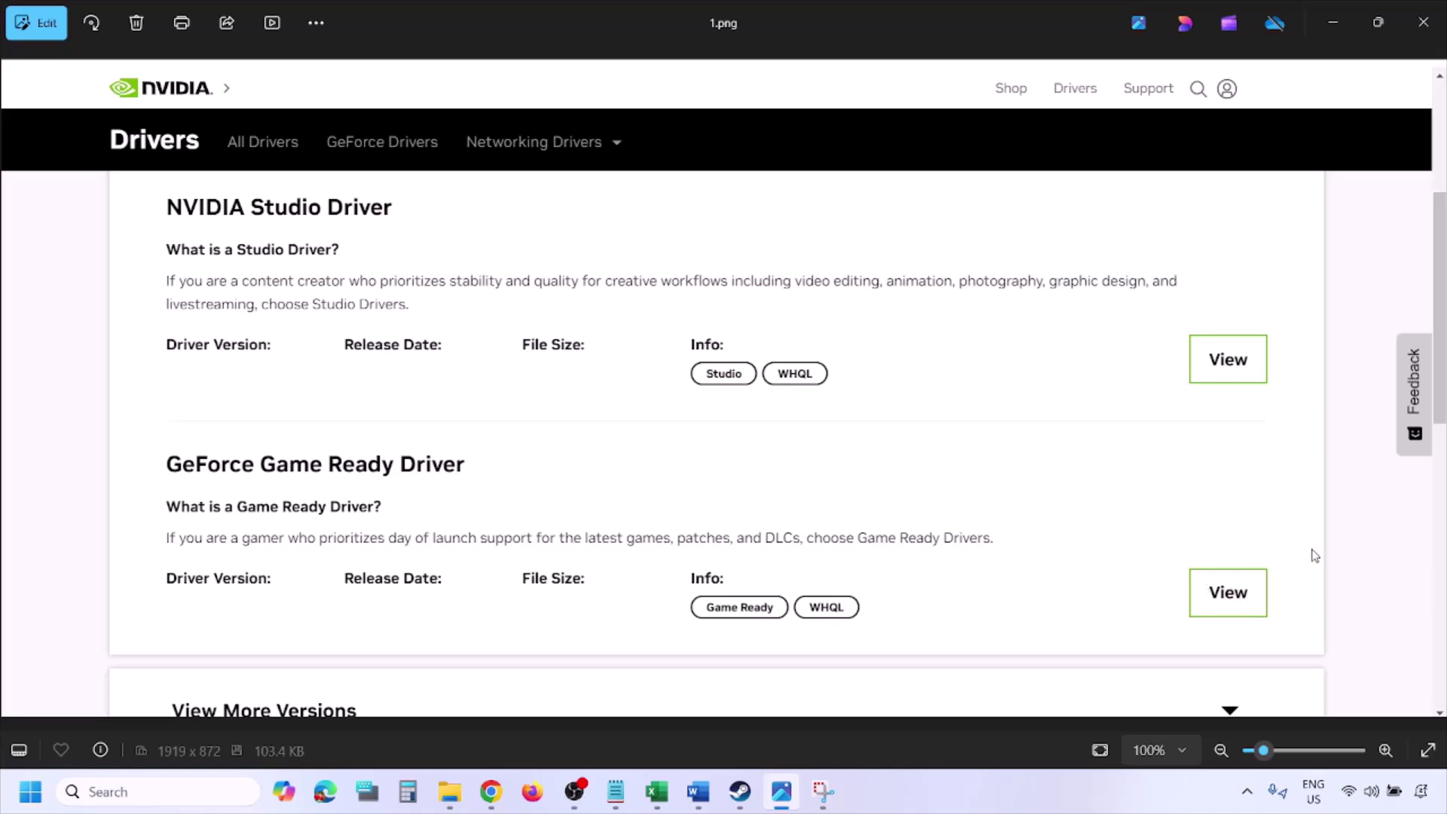
pyautogui.press('Right')
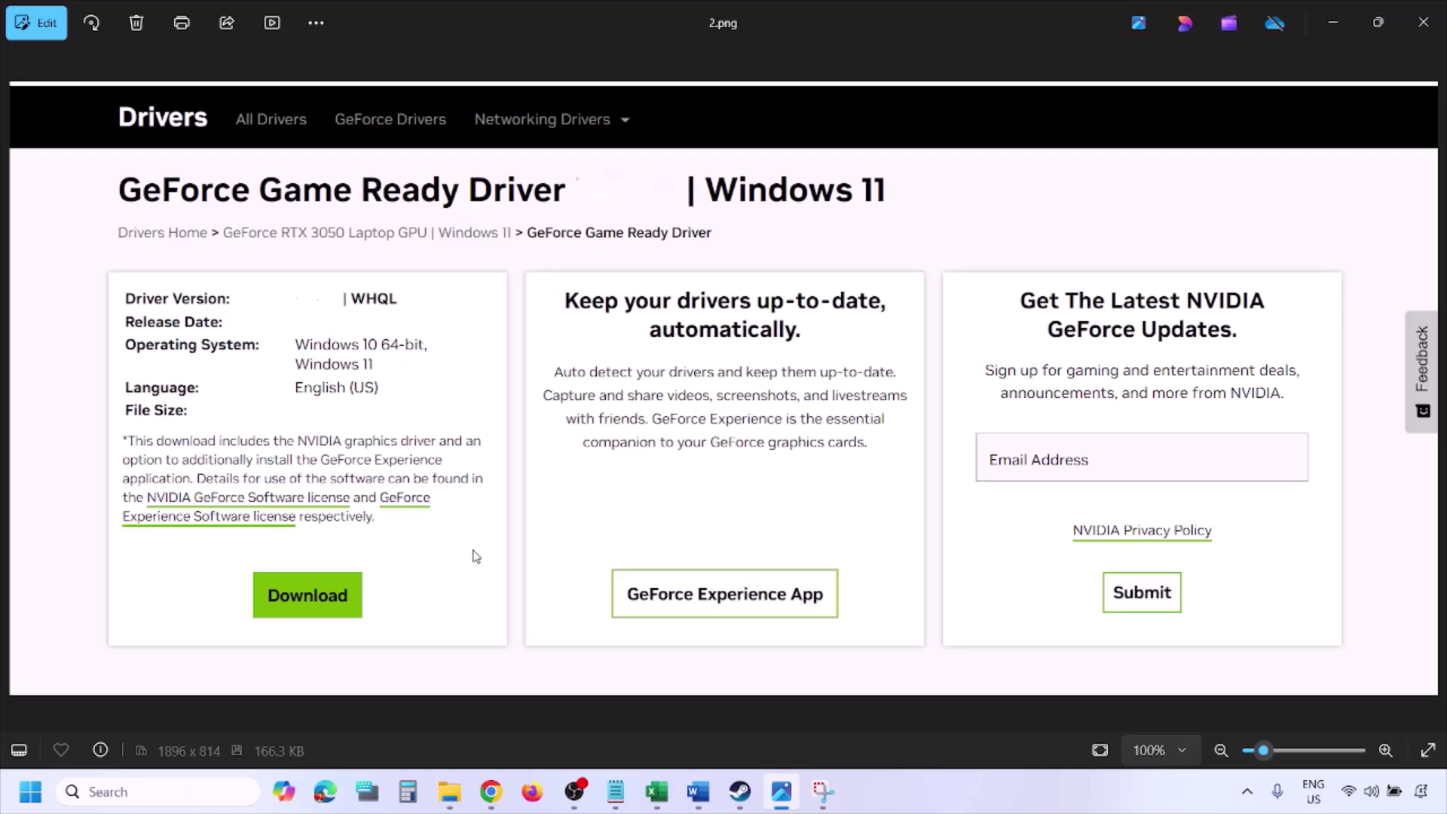
pyautogui.press('Right')
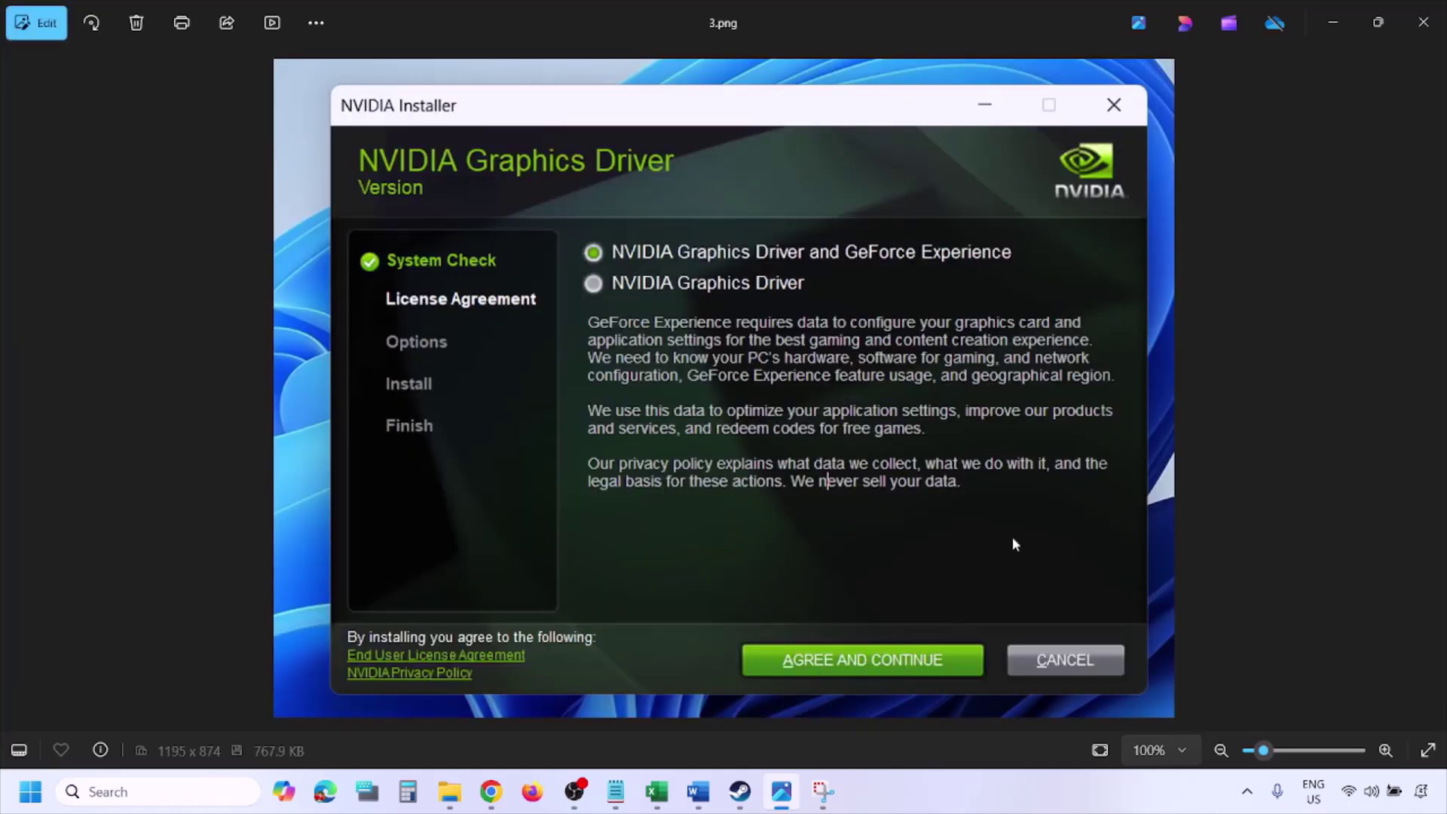
pyautogui.press('Right')
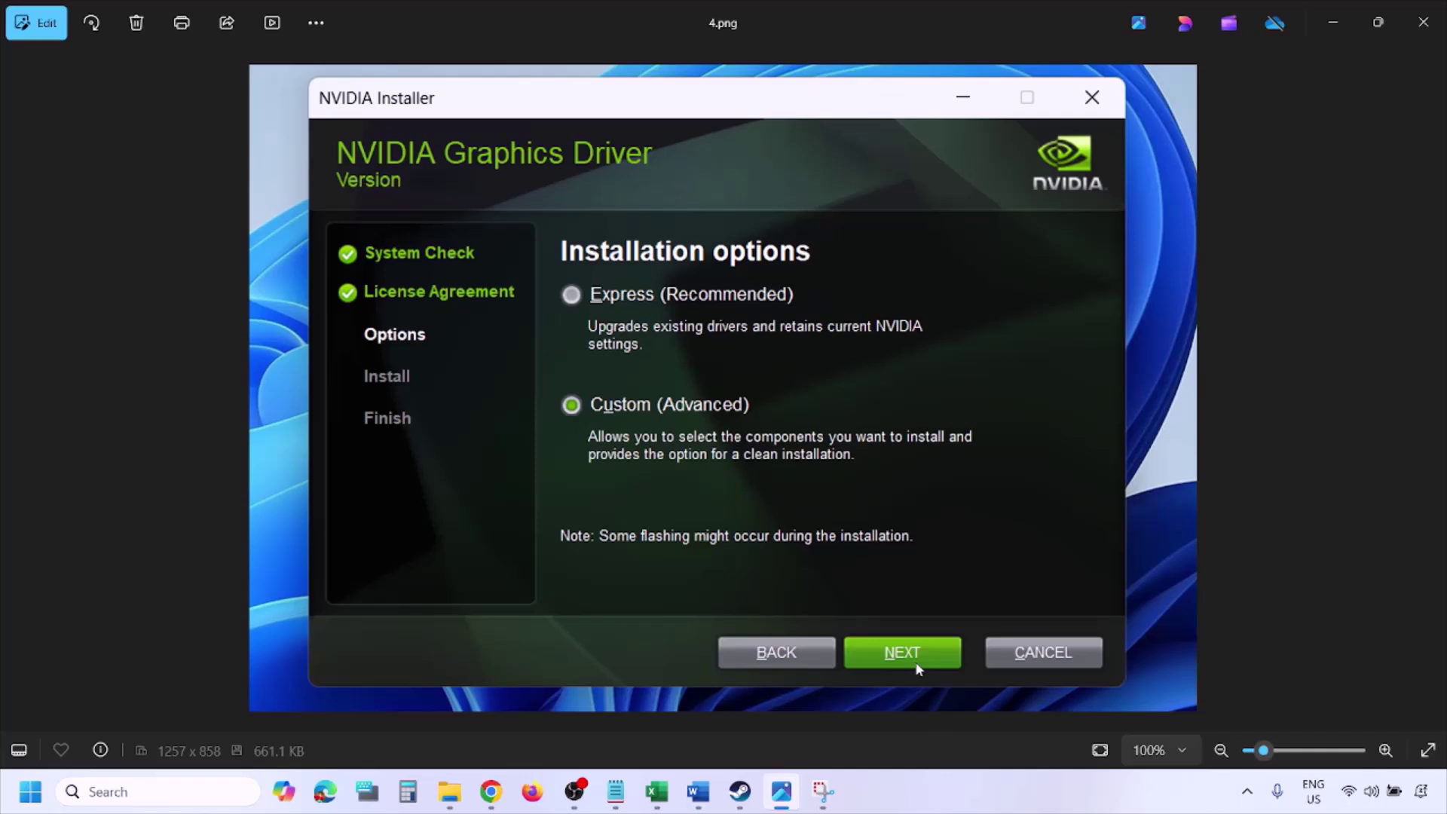
pyautogui.press('Right')
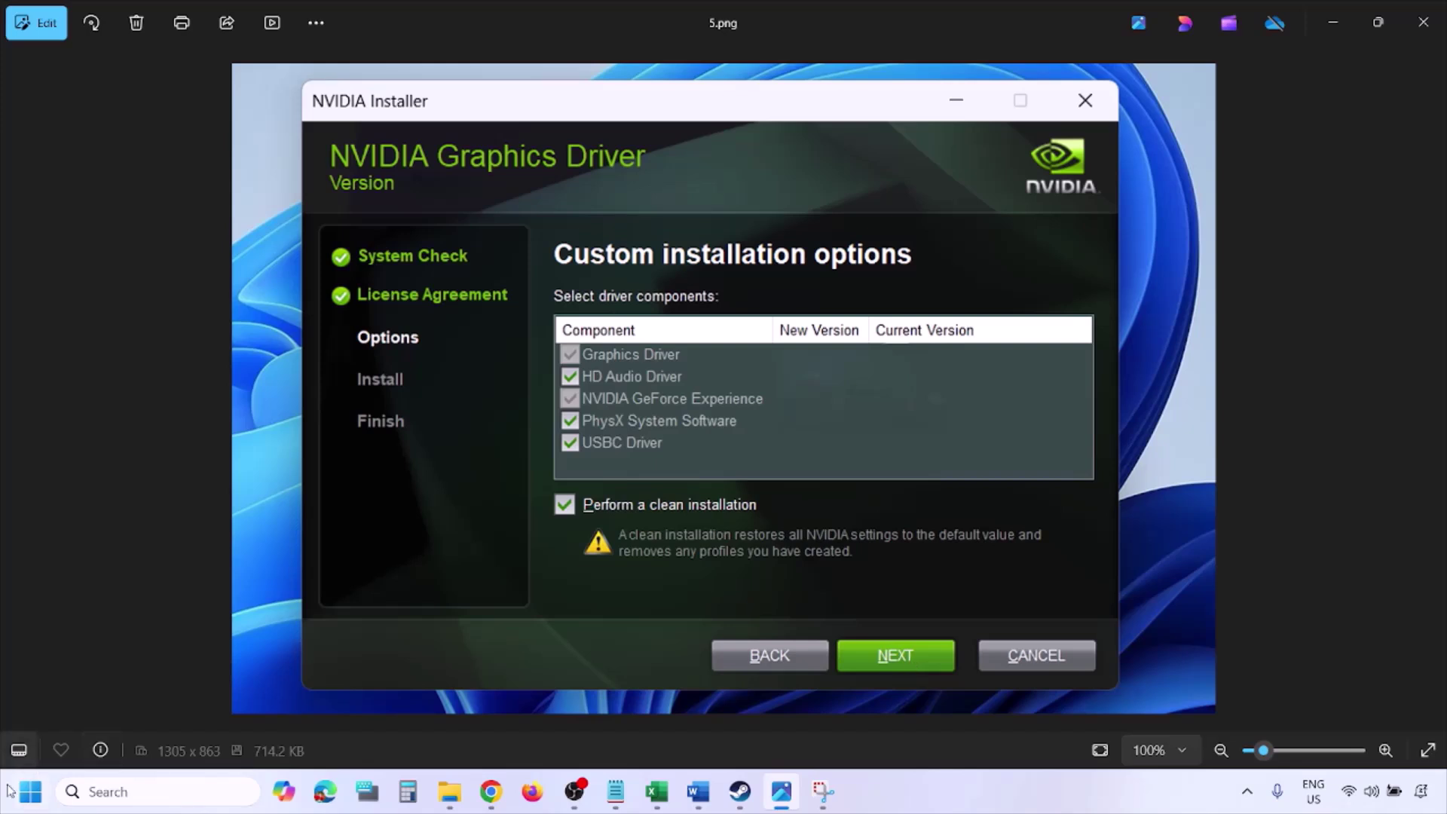
# Step: Show the system's power options for restarting the computer, then leave them without choosing one
pyautogui.click(30, 792)
pyautogui.click(555, 735)
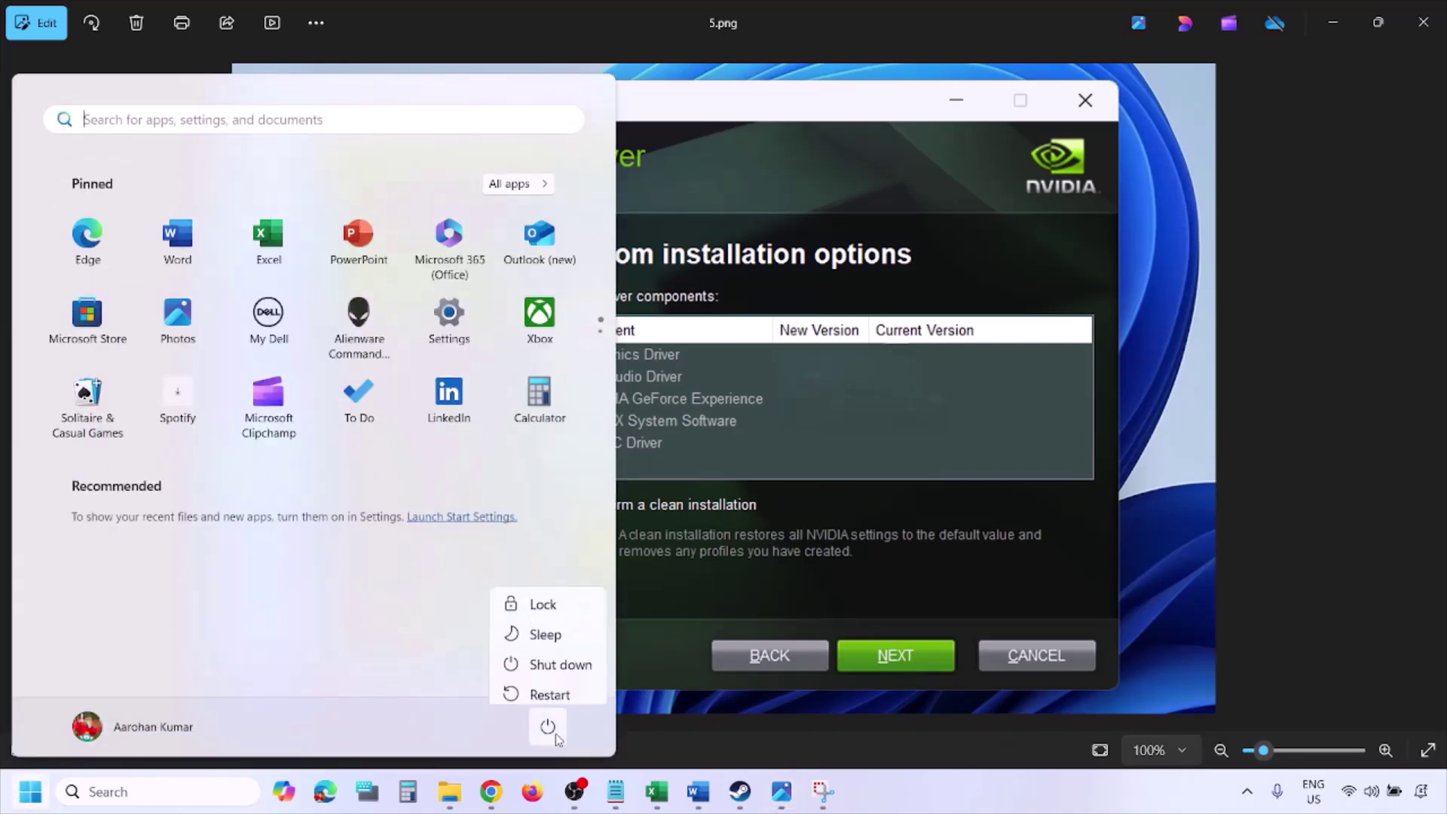
pyautogui.click(988, 807)
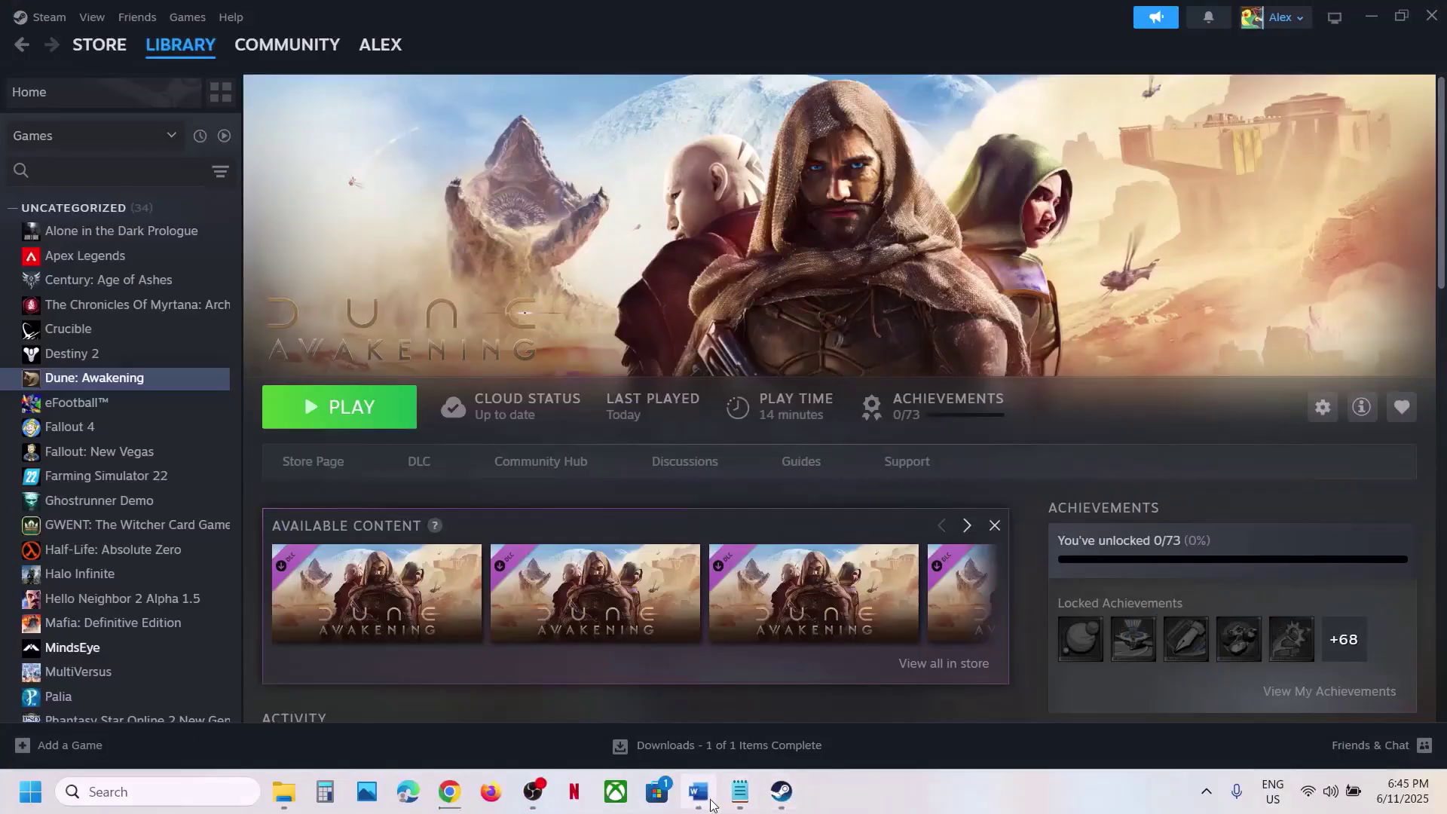
# Step: Return to the Word checklist, highlight the AMD support link and read on to Step 5 about the GeForce Hotfix Display Driver
pyautogui.click(701, 795)
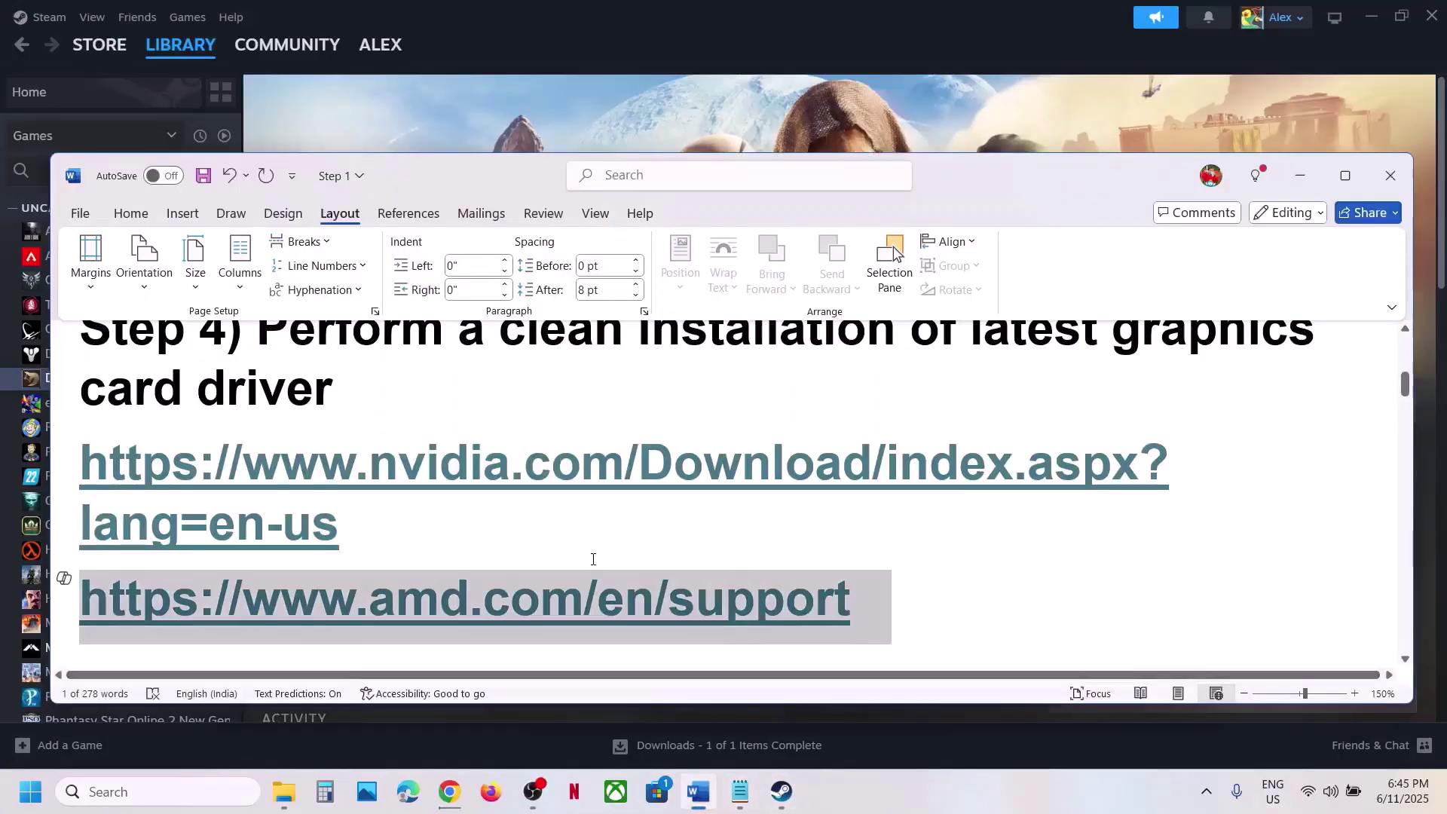
pyautogui.scroll(-1, 603, 588)
pyautogui.click(863, 536)
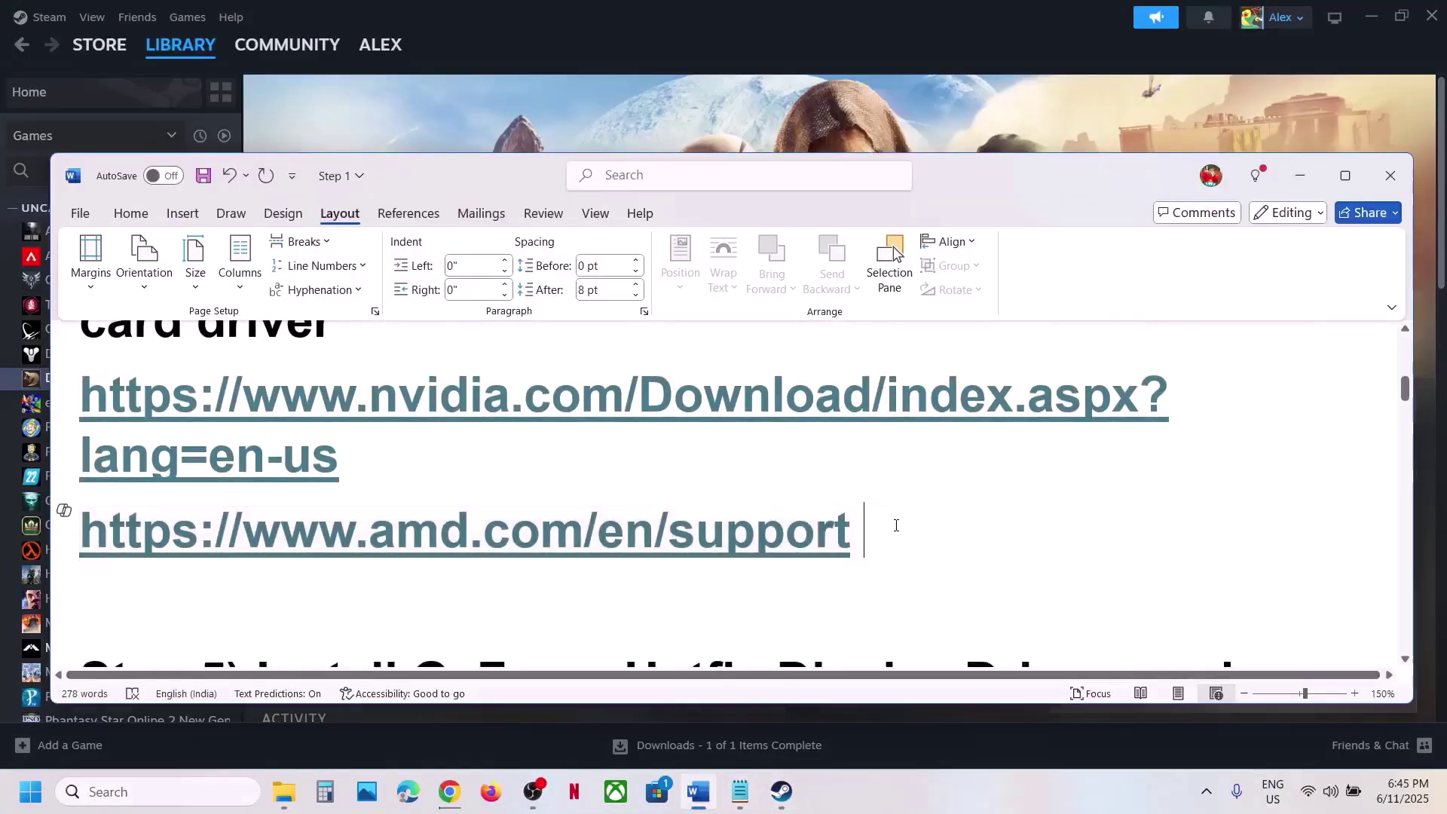
pyautogui.click(329, 524)
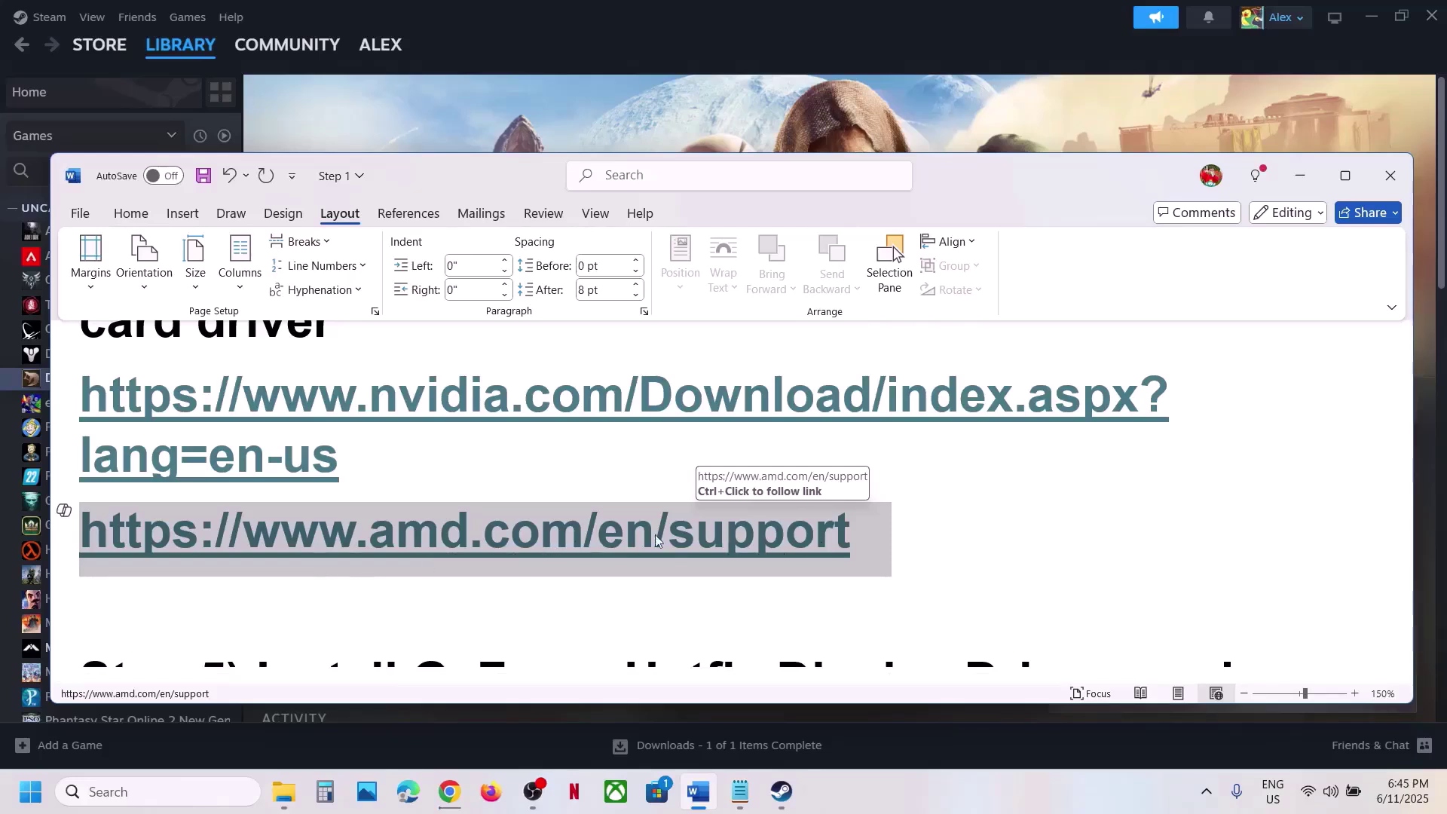
pyautogui.scroll(-2, 687, 537)
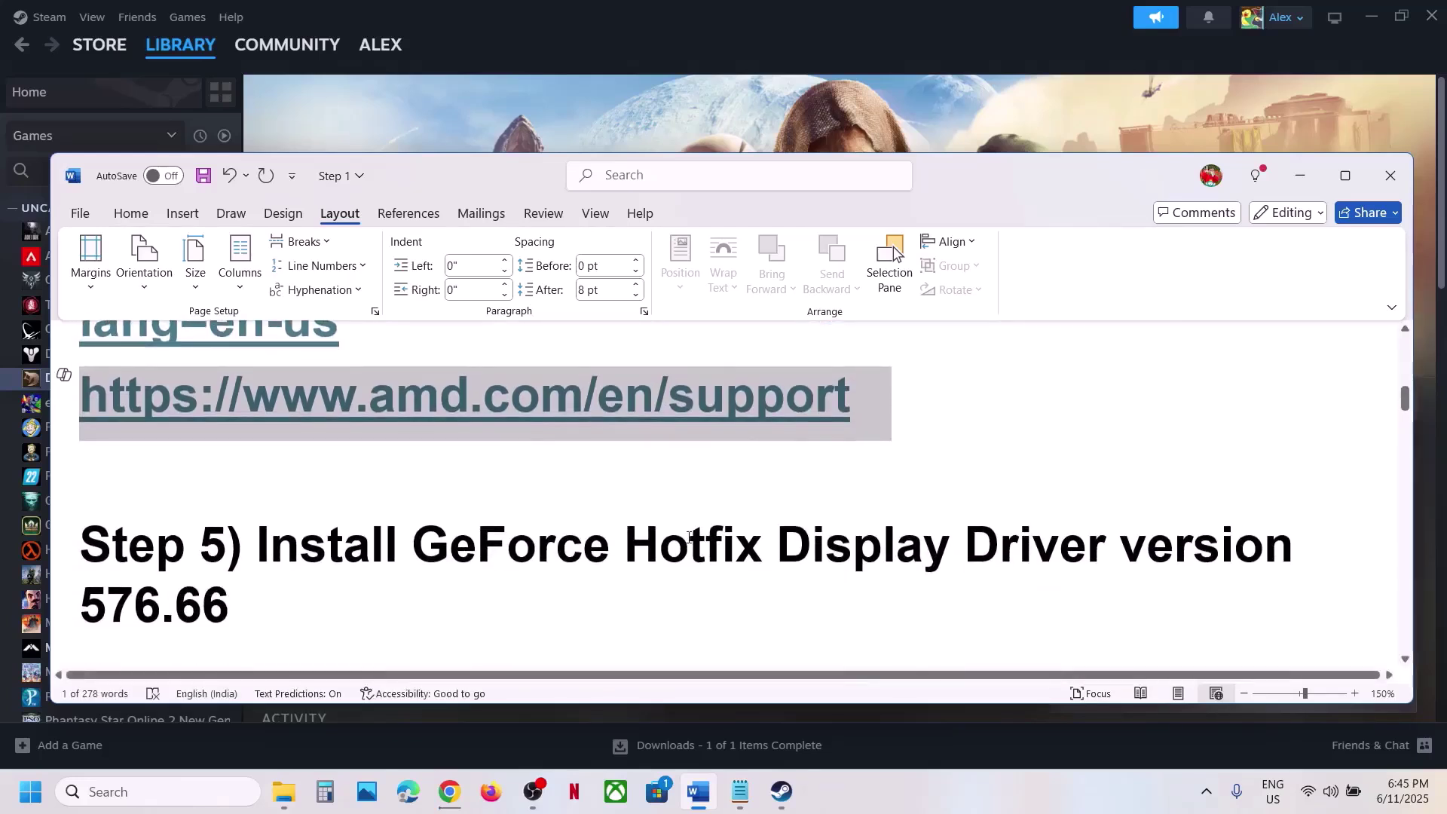
# Step: Search Google in a new Chrome tab for the Step 5 text "Install GeForce Hotfix Display Driver version 576.66" and open NVIDIA's support article
pyautogui.scroll(-1, 689, 537)
pyautogui.moveTo(389, 497); pyautogui.dragTo(242, 549)
pyautogui.hotkey('ctrl', 'c')
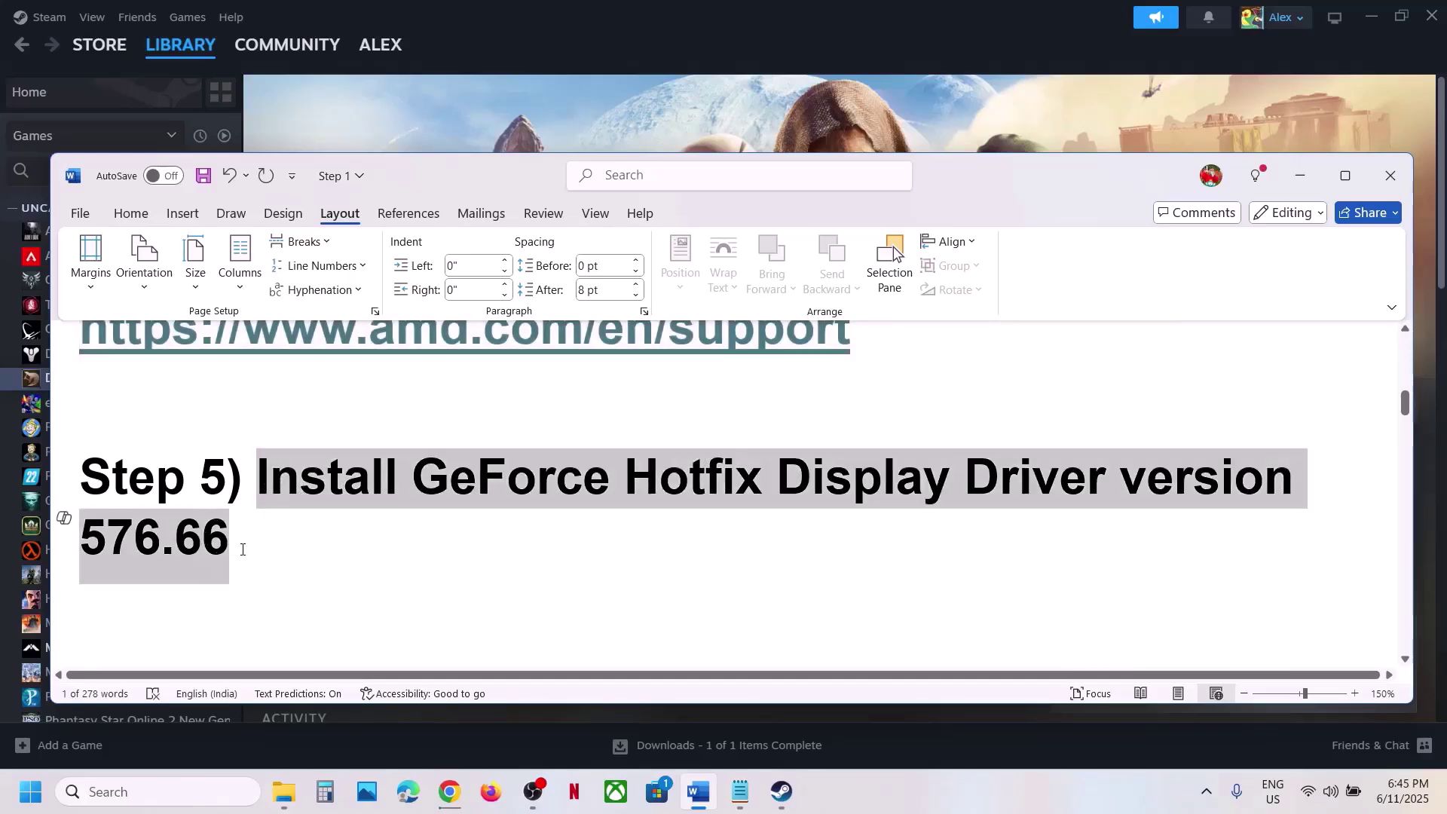
pyautogui.rightClick(462, 795)
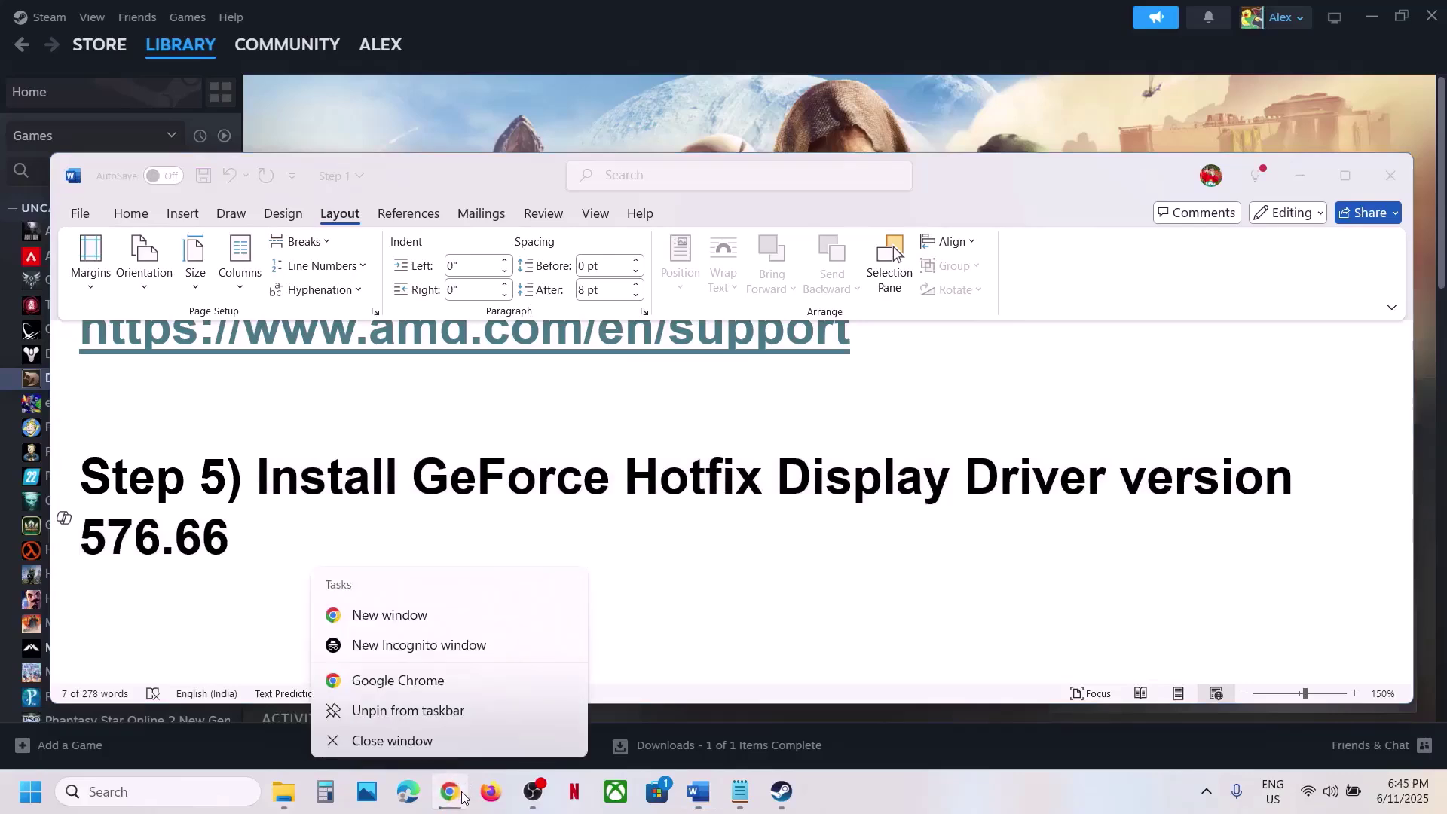
pyautogui.click(449, 795)
pyautogui.hotkey('ctrl', 't')
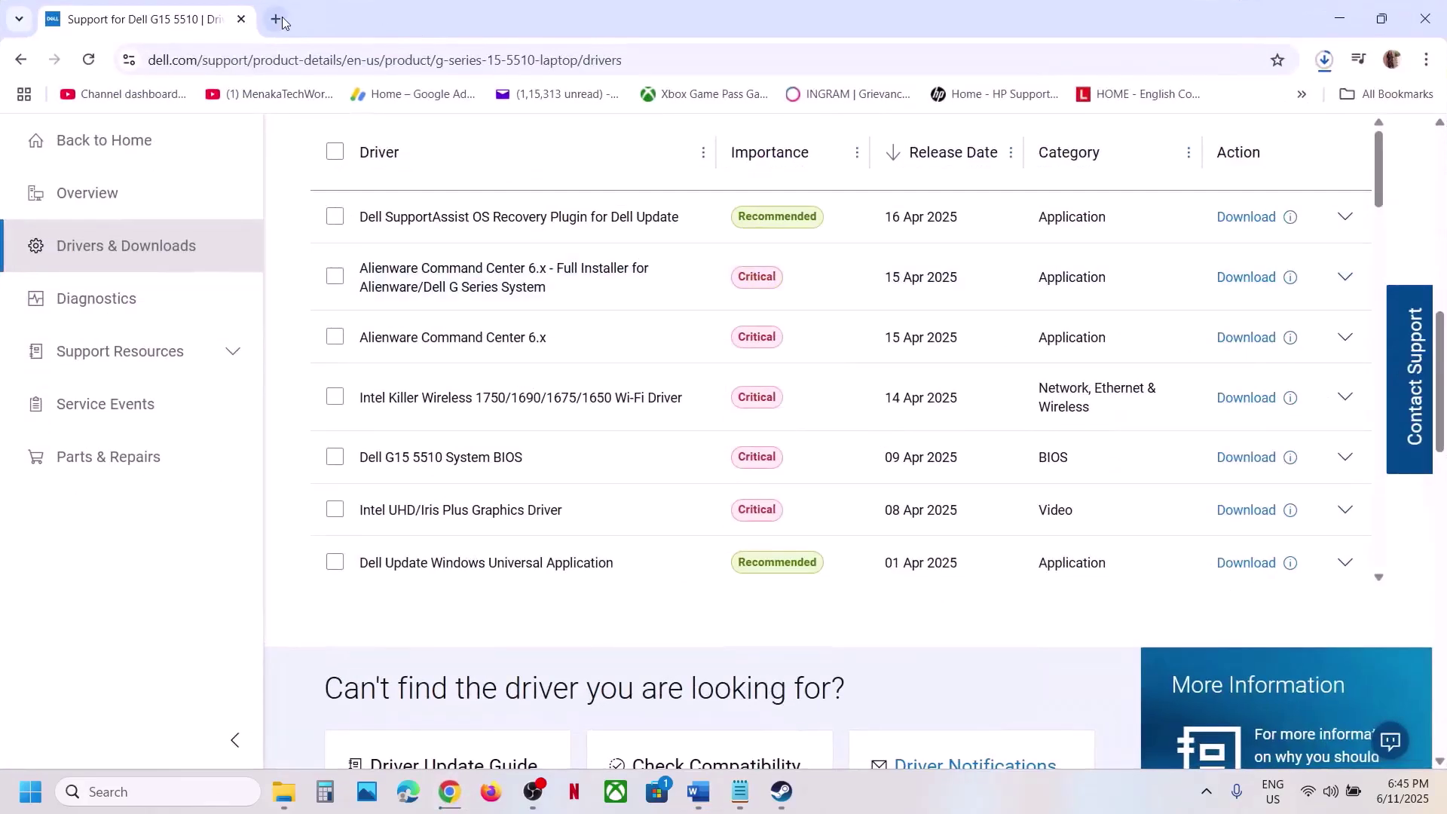
pyautogui.hotkey('ctrl', 'v')
pyautogui.press('Return')
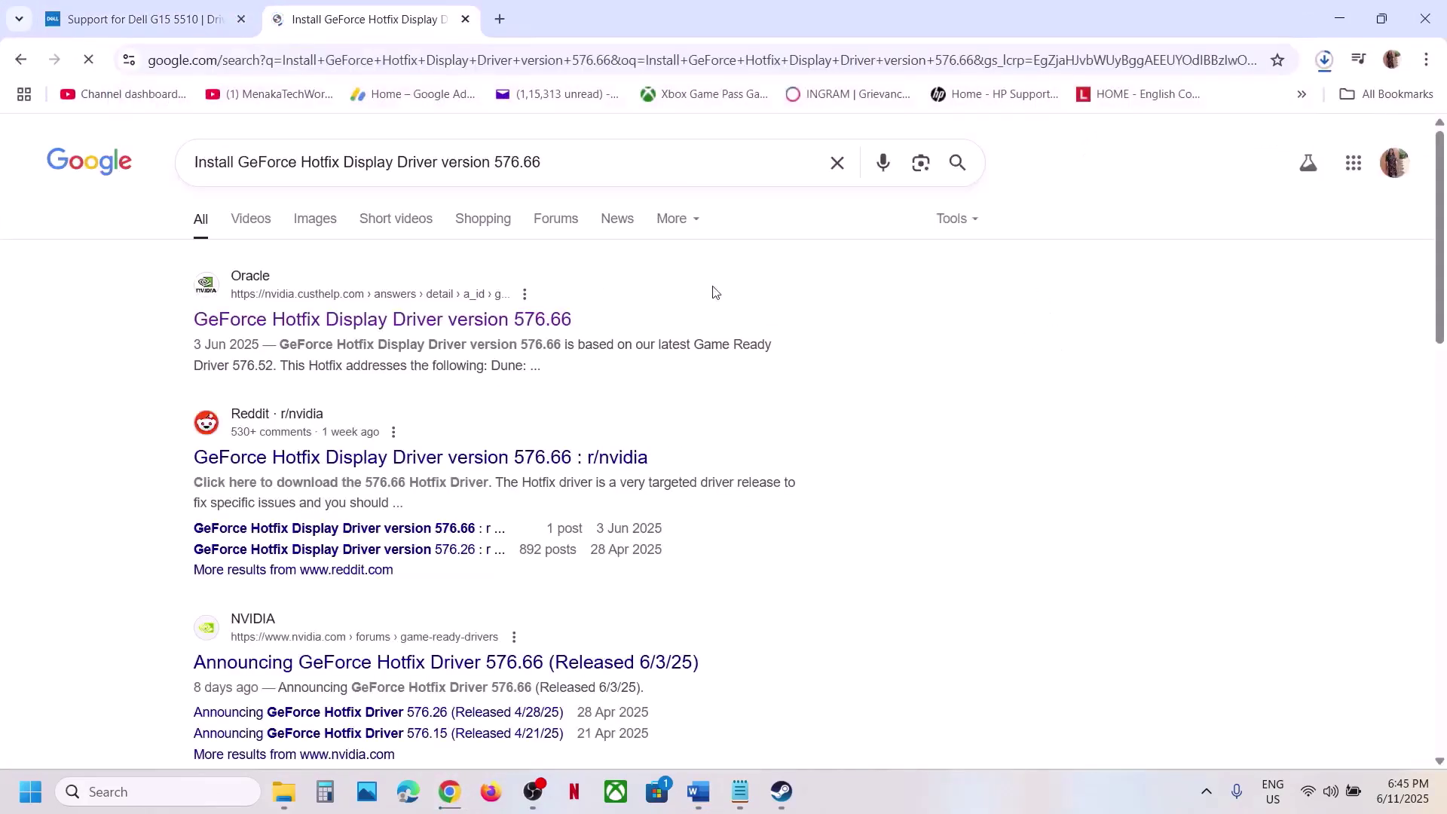
pyautogui.click(354, 320)
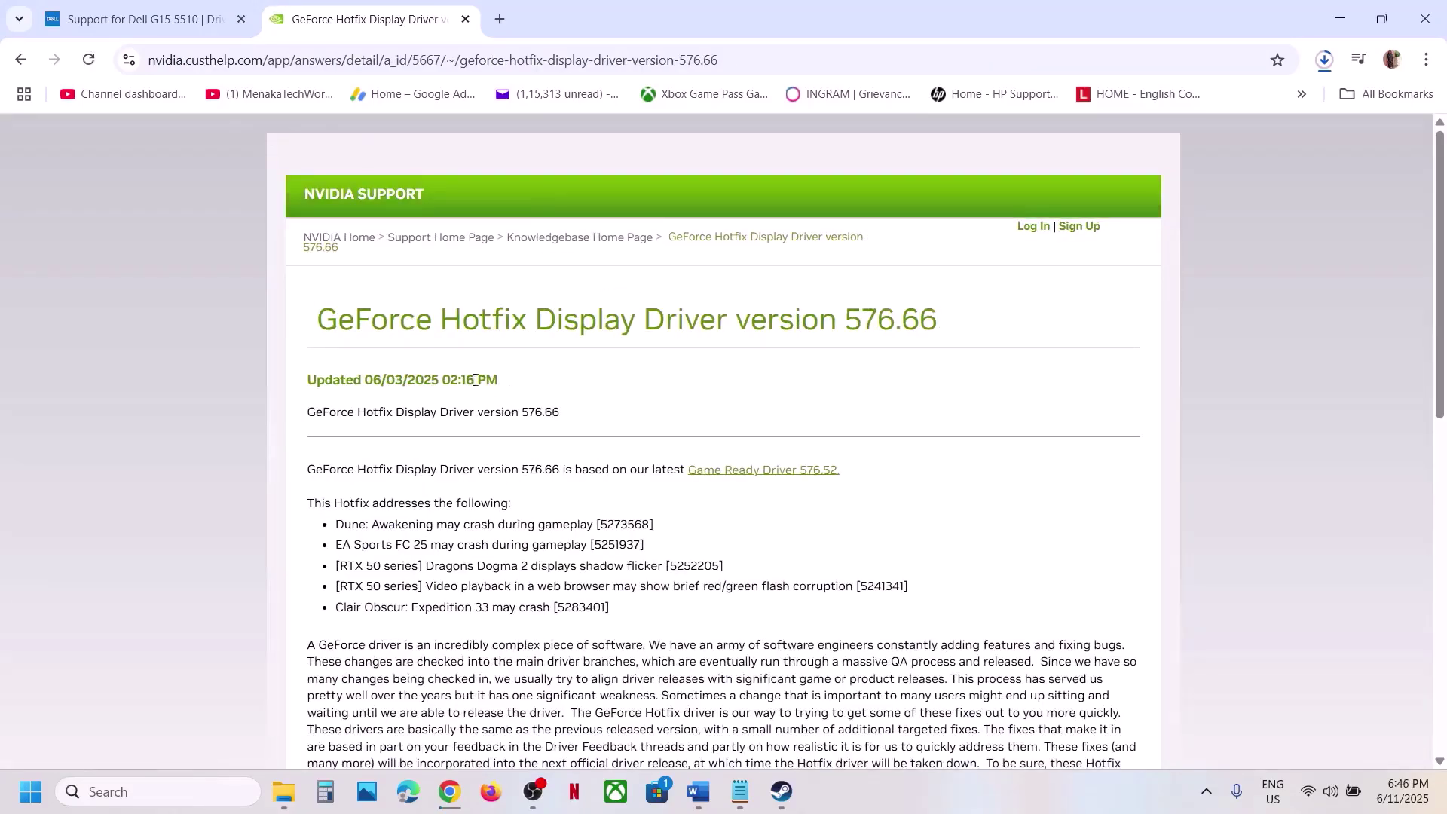
# Step: Highlight the Dune: Awakening crash fix in the article and download the 576.66 hotfix driver for Windows 10 x64 / Windows 11 x64
pyautogui.moveTo(310, 503); pyautogui.dragTo(493, 504)
pyautogui.moveTo(356, 525); pyautogui.dragTo(571, 522)
pyautogui.scroll(-6, 456, 504)
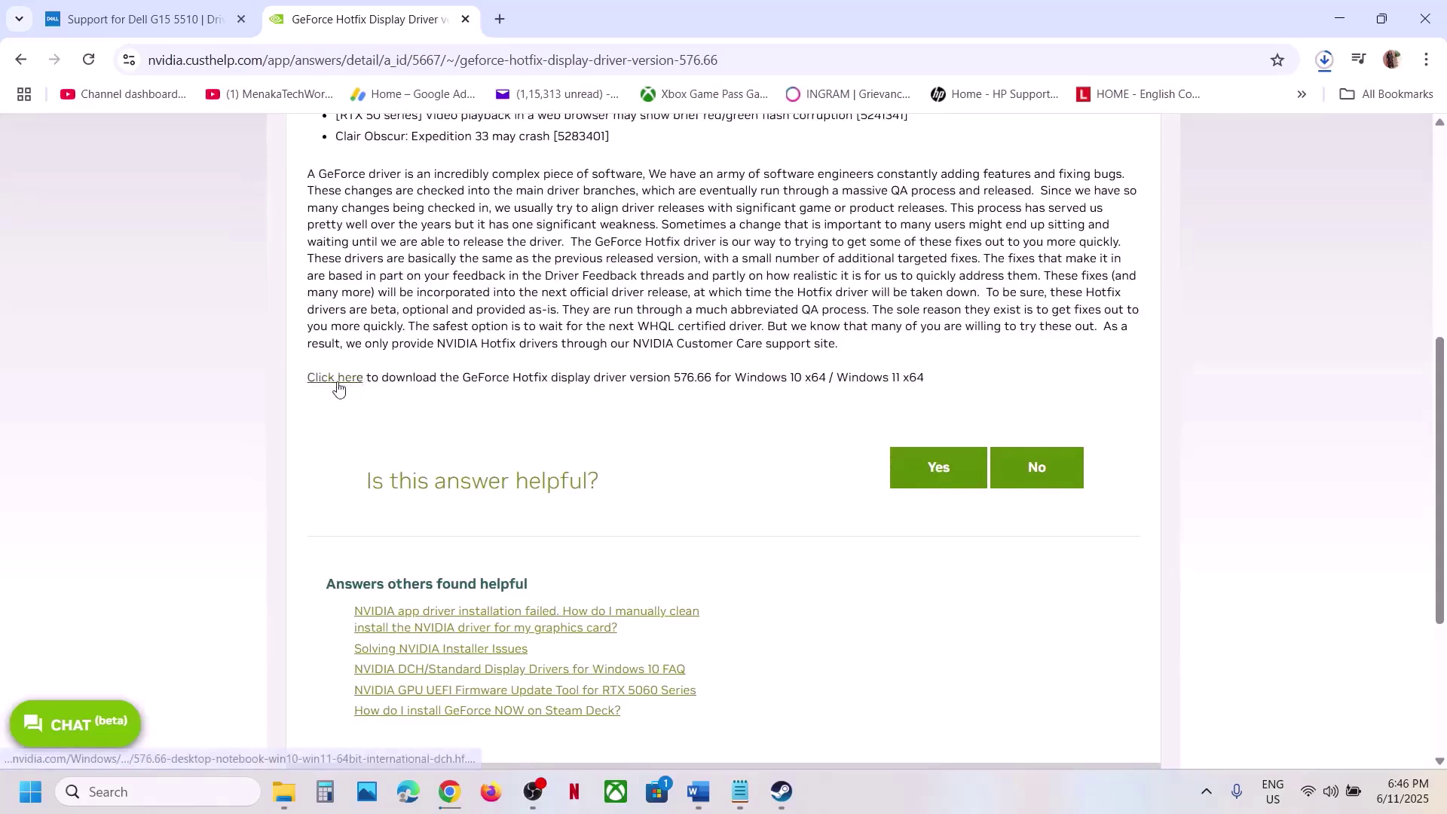
pyautogui.click(336, 379)
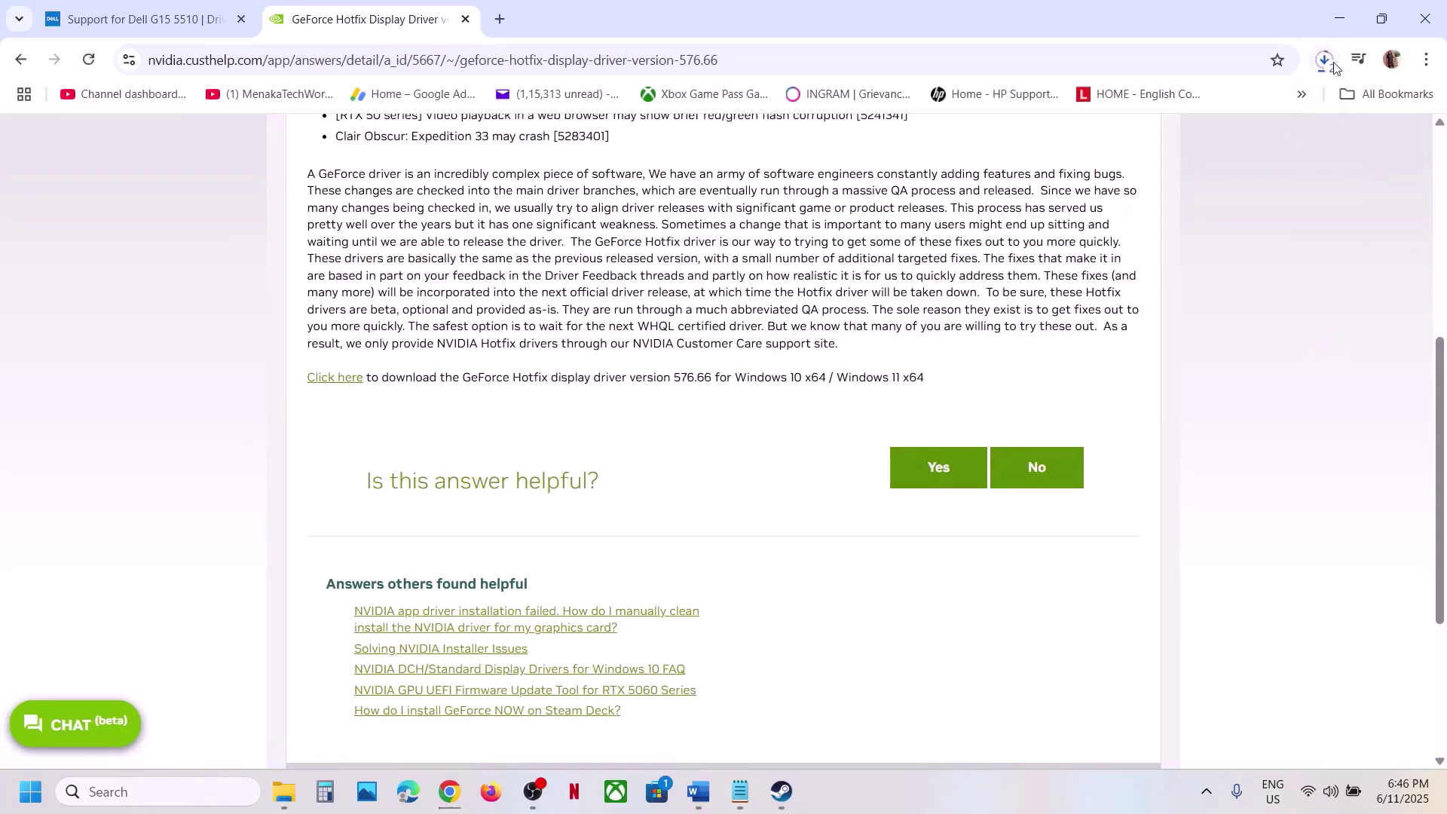
# Step: Run the NVIDIA 576.66 installer with the default extraction path, accept the license for driver and NVIDIA App, and choose a custom clean installation
pyautogui.click(1097, 811)
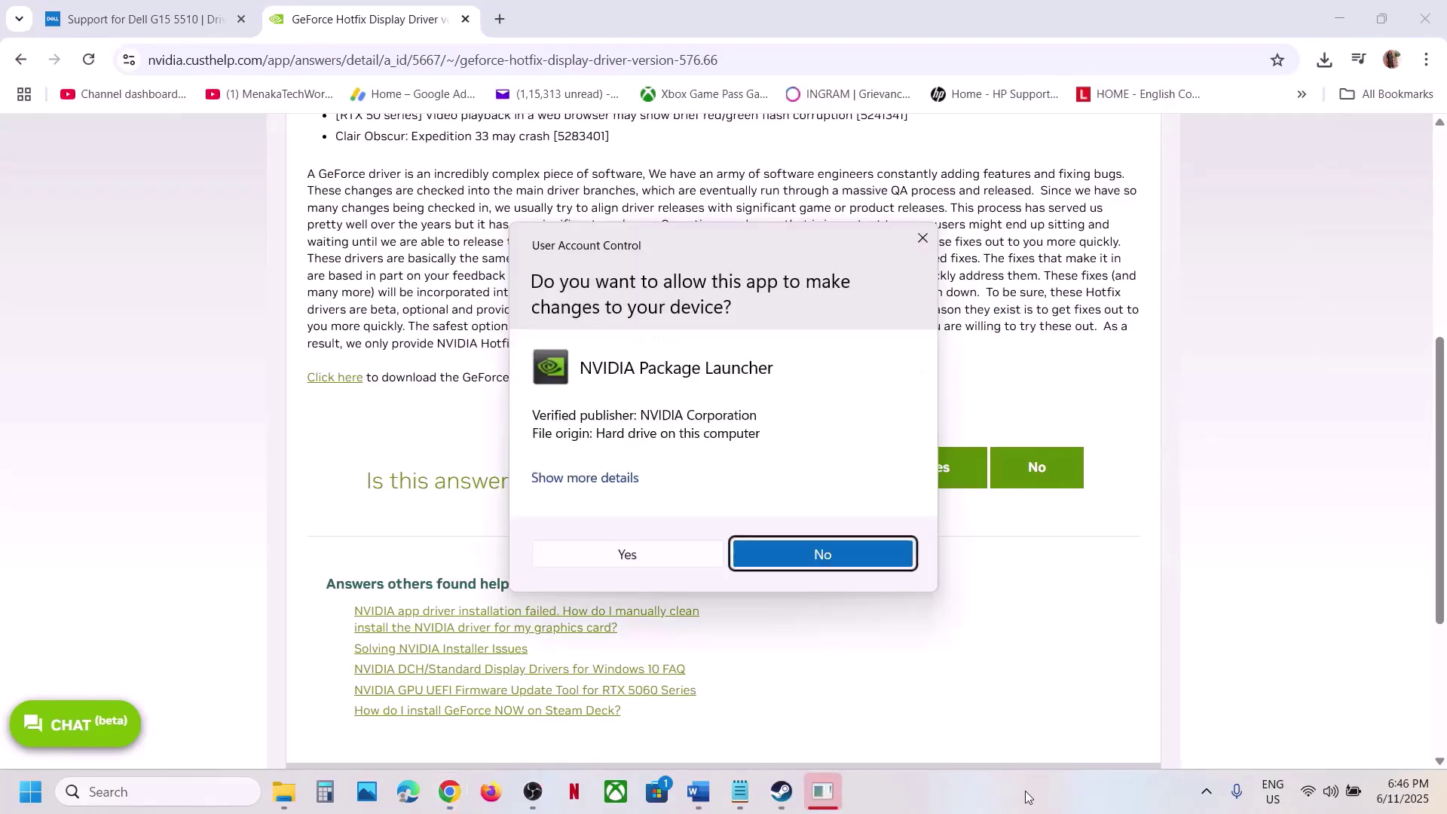
pyautogui.click(603, 551)
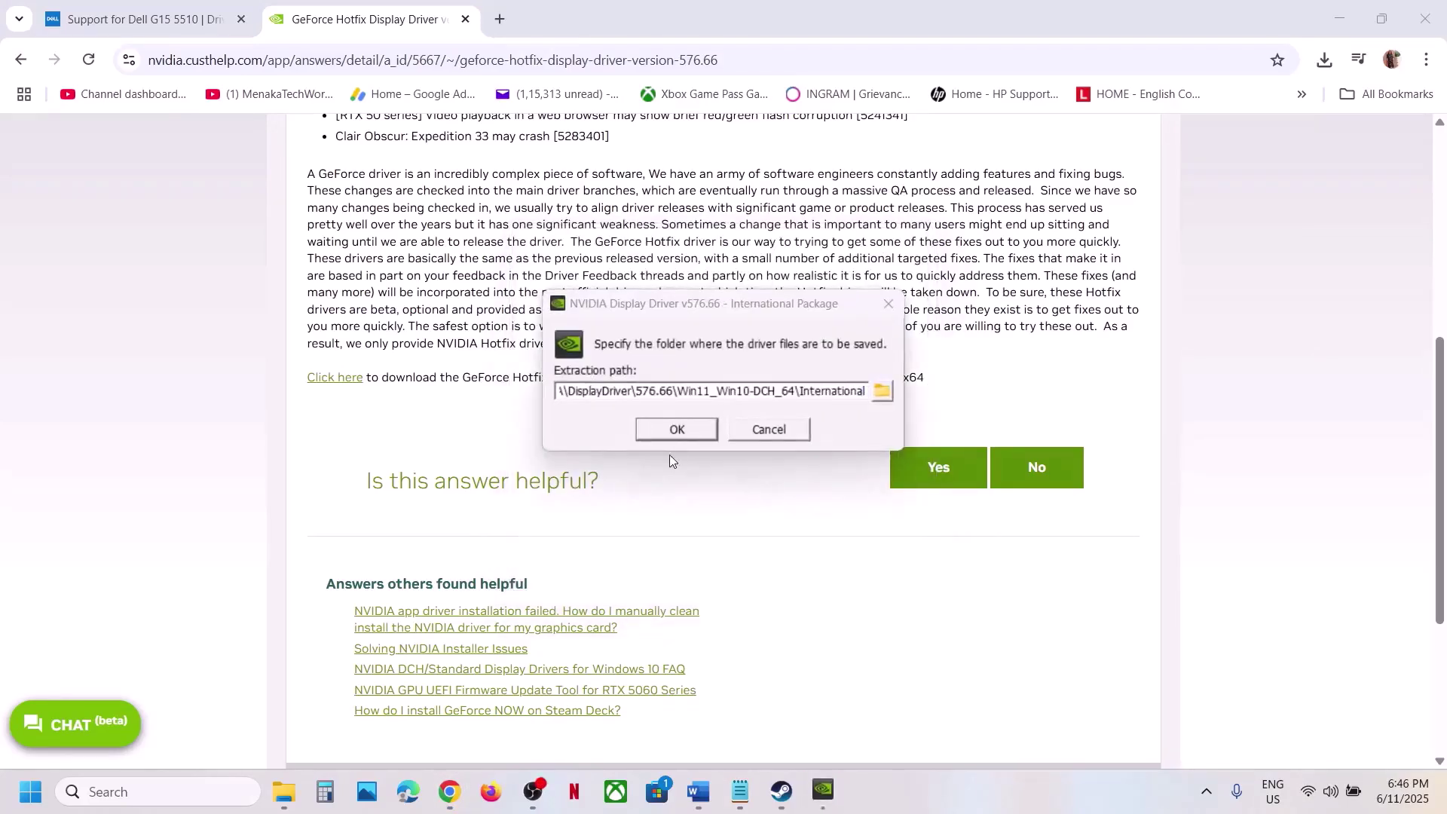
pyautogui.click(675, 429)
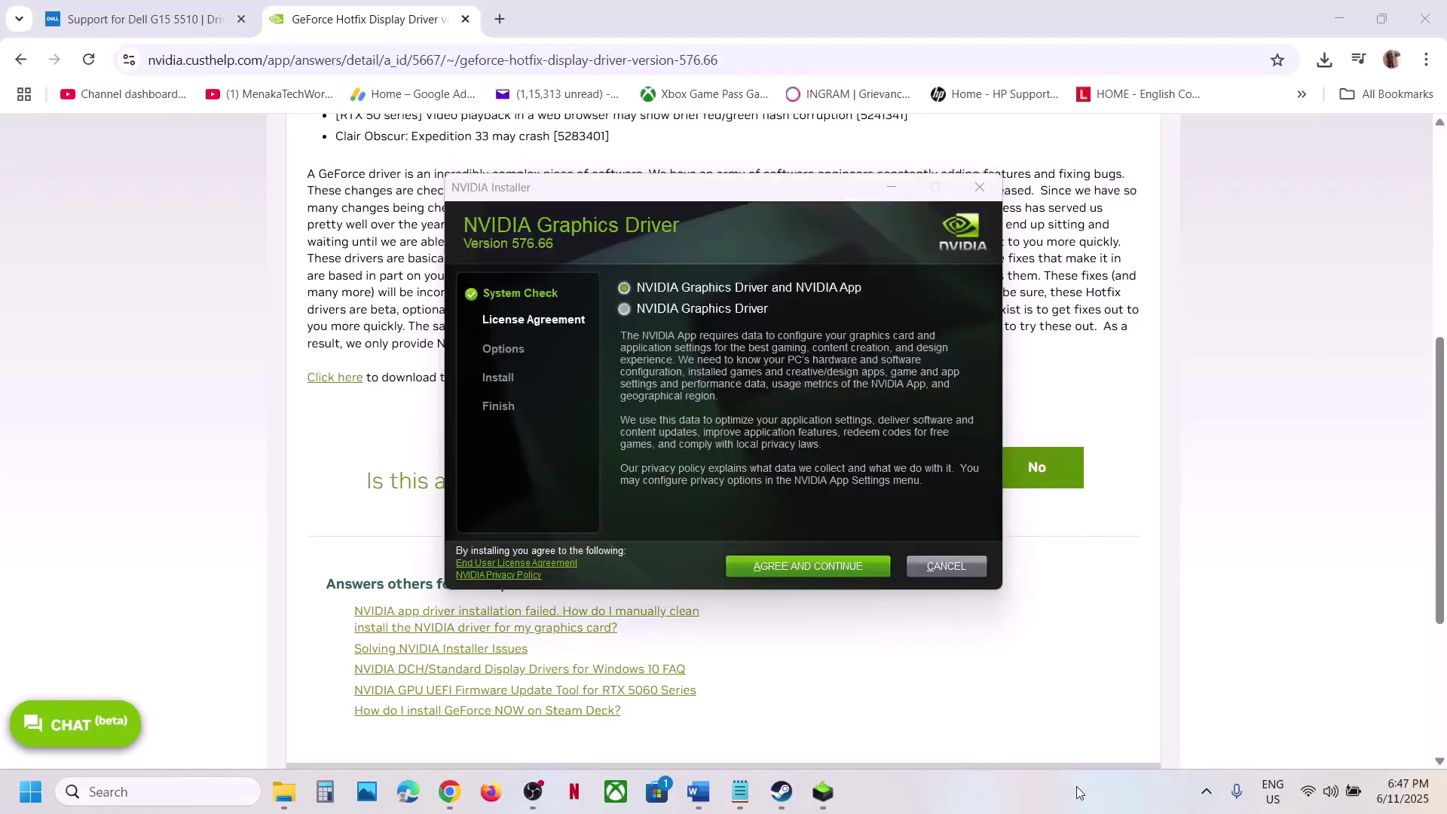
pyautogui.click(803, 567)
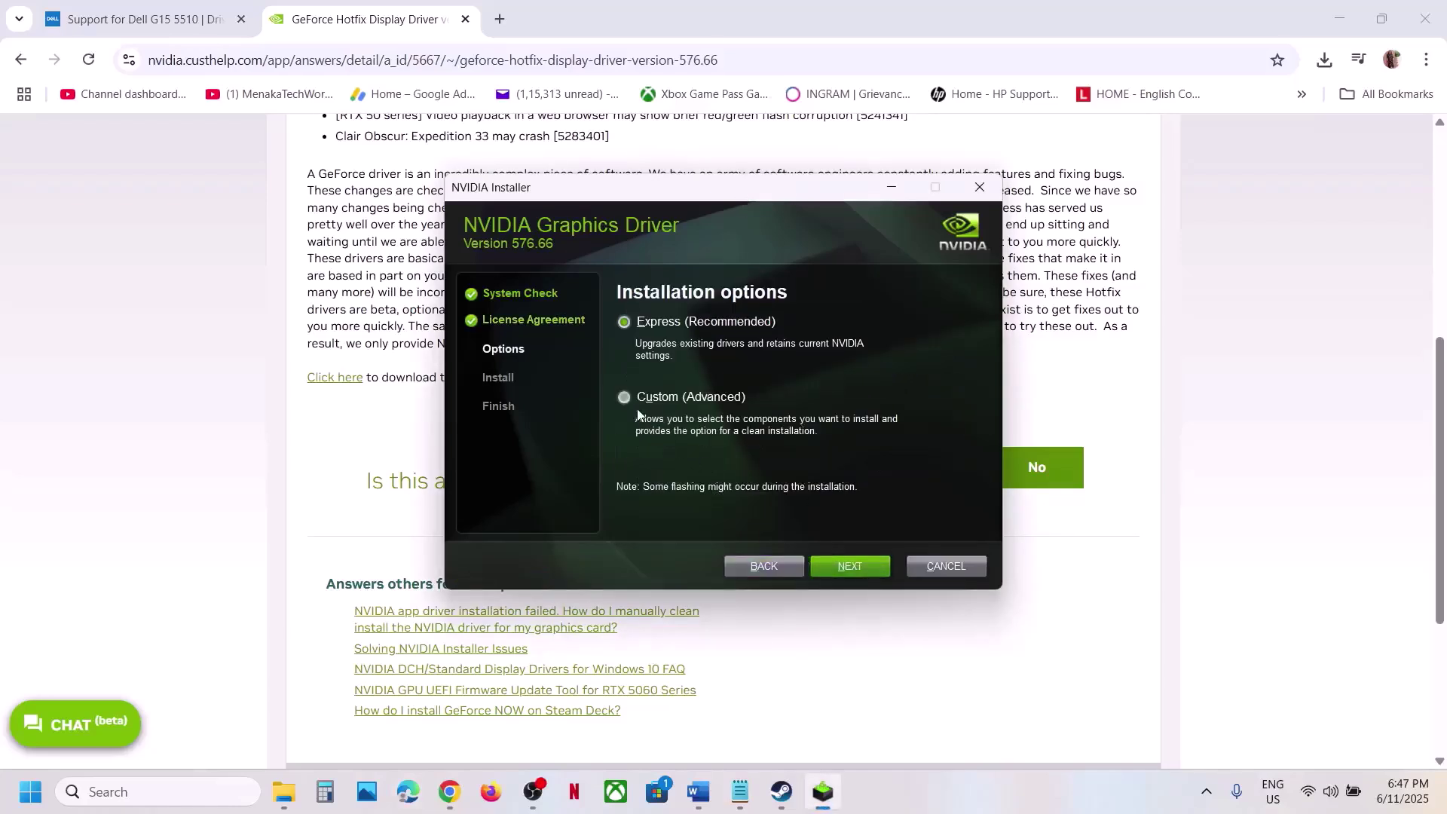
pyautogui.click(848, 569)
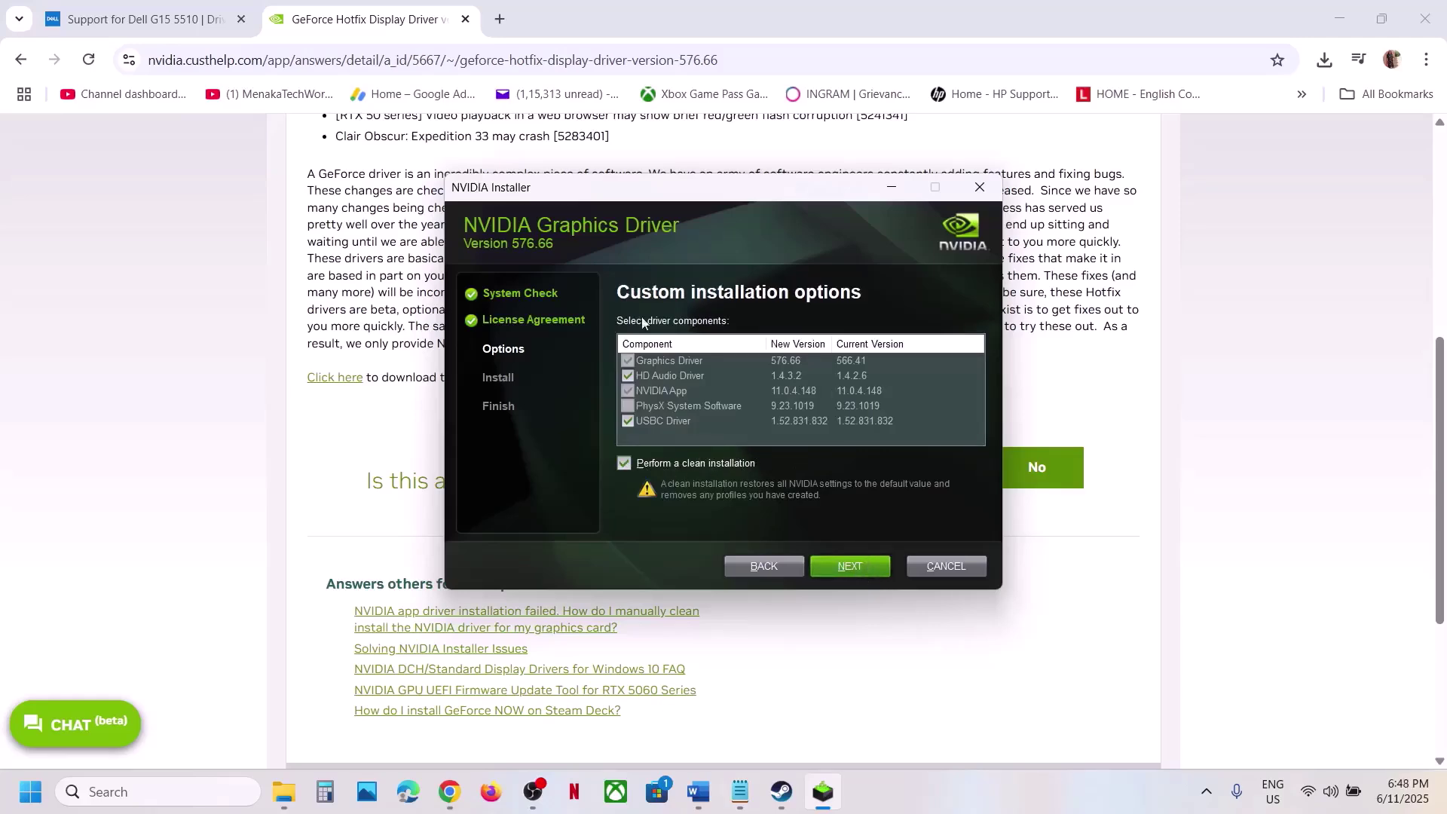
# Step: Leave the NVIDIA installer and show the power options for restarting the computer, without choosing one
pyautogui.click(298, 514)
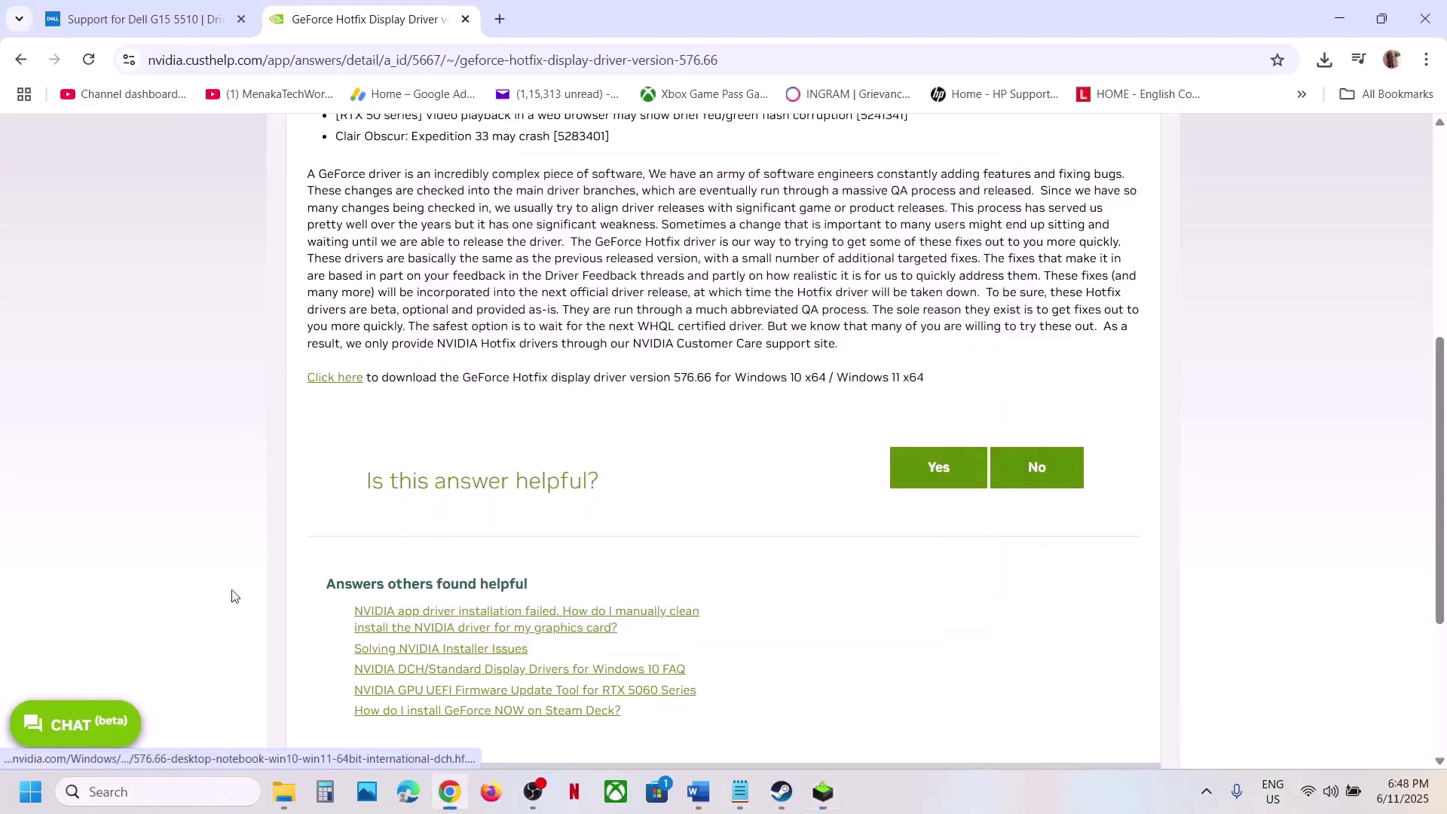
pyautogui.click(30, 791)
pyautogui.click(547, 728)
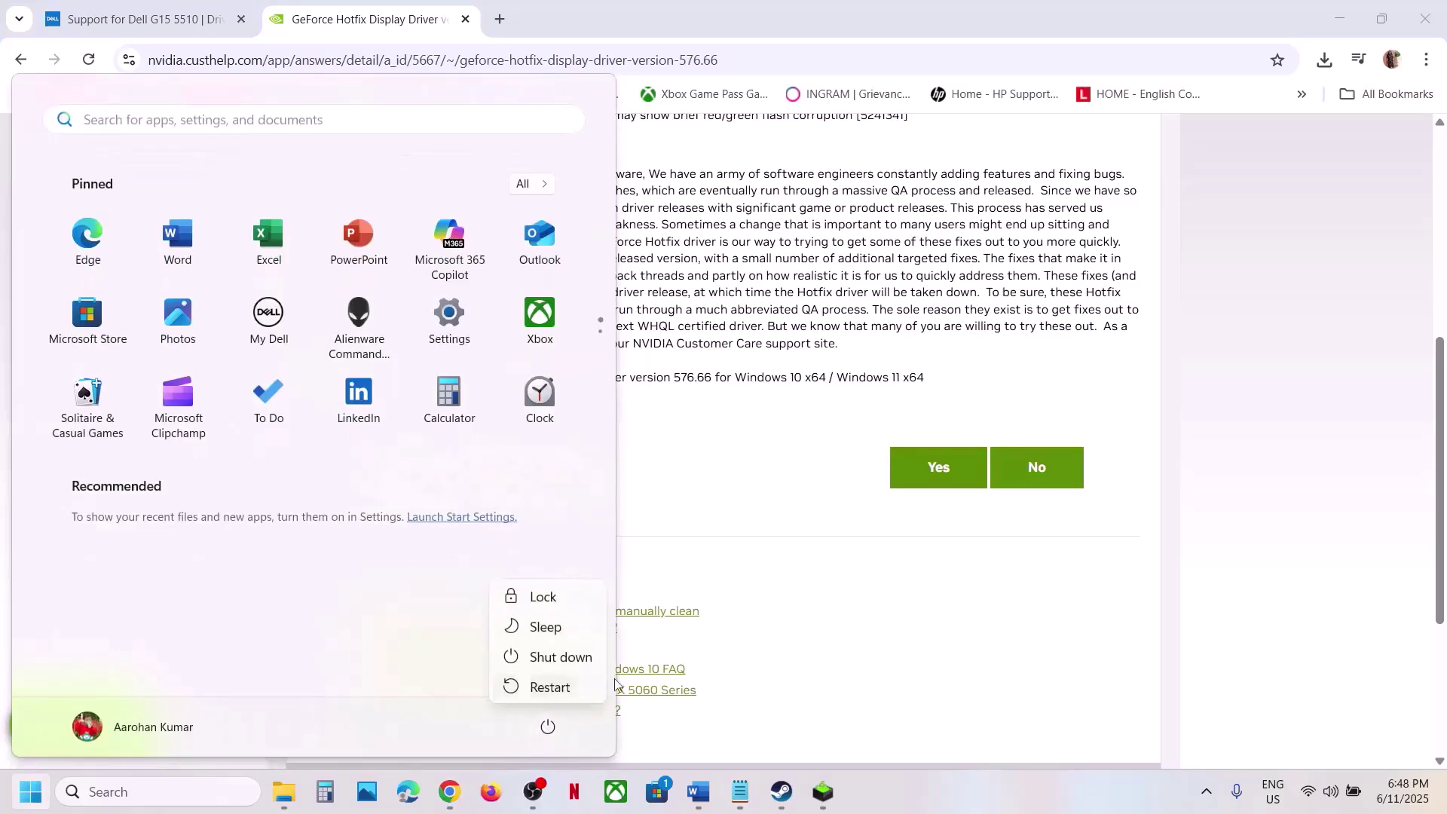
pyautogui.click(1079, 597)
# Step: Return to the Word checklist, copy "graphics" from Step 6 and use it in a Windows search to open Graphics settings
pyautogui.click(793, 798)
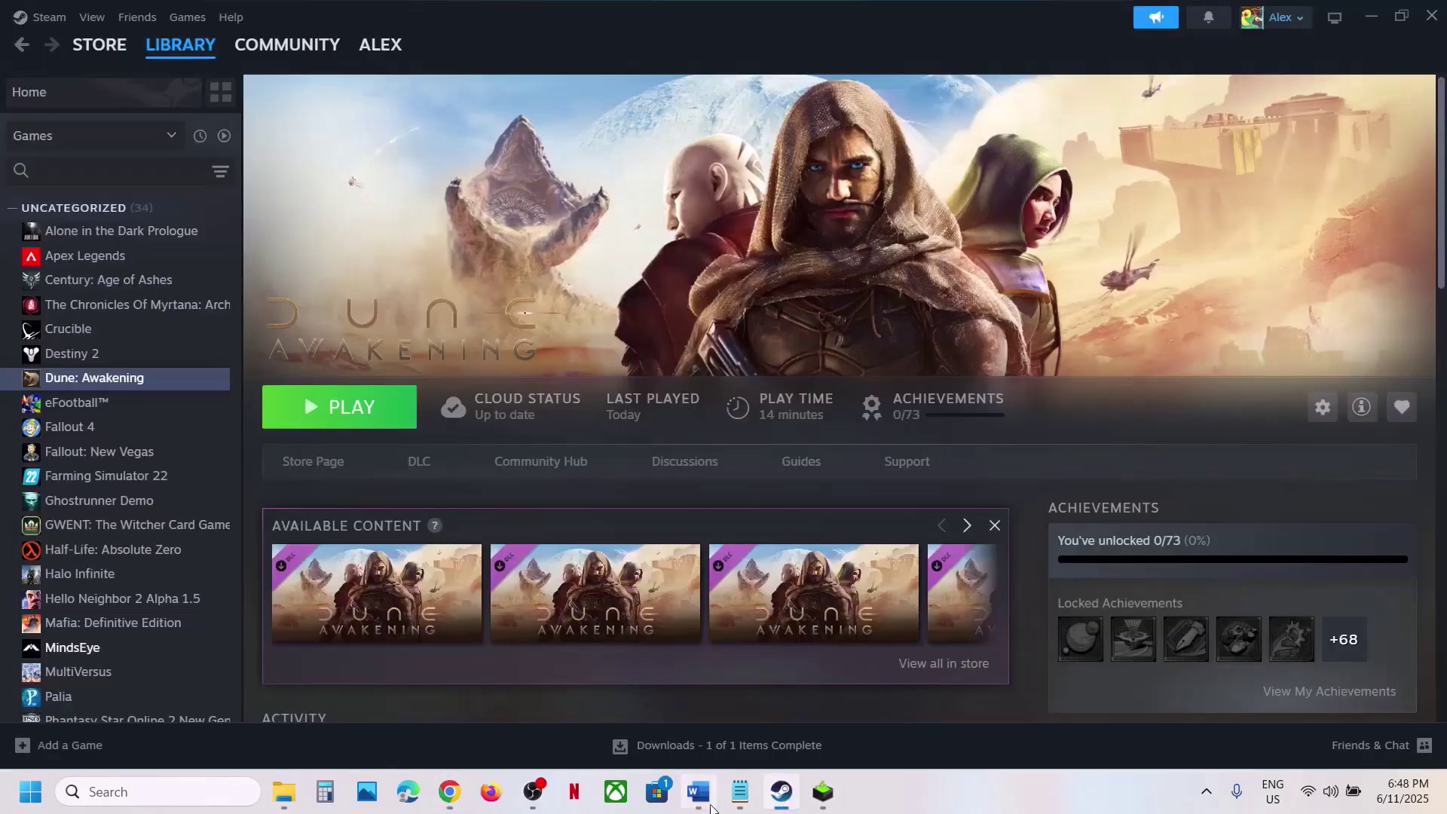
pyautogui.click(699, 792)
pyautogui.scroll(-1, 655, 570)
pyautogui.scroll(-3, 654, 579)
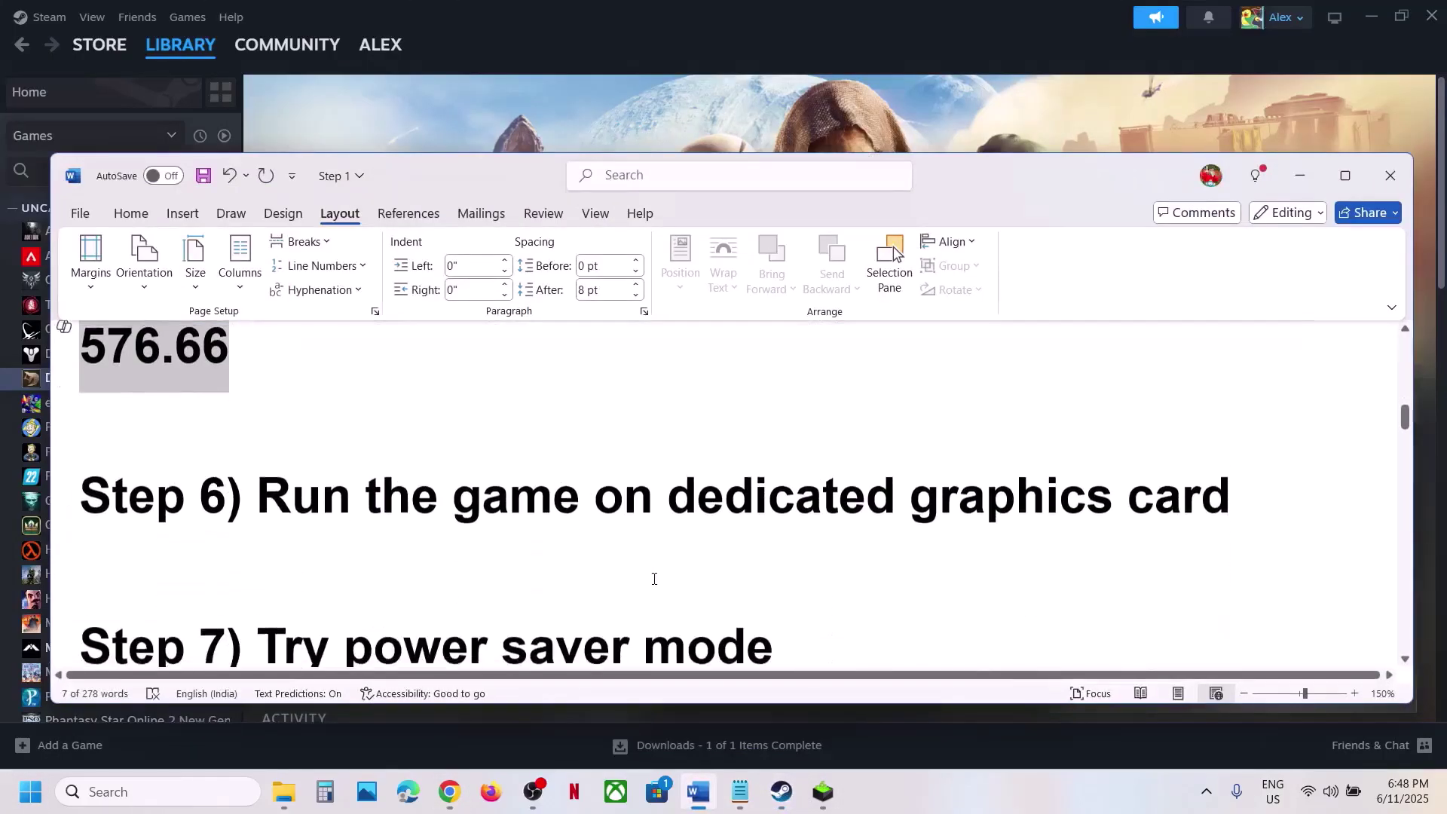
pyautogui.doubleClick(1011, 491)
pyautogui.hotkey('ctrl', 'c')
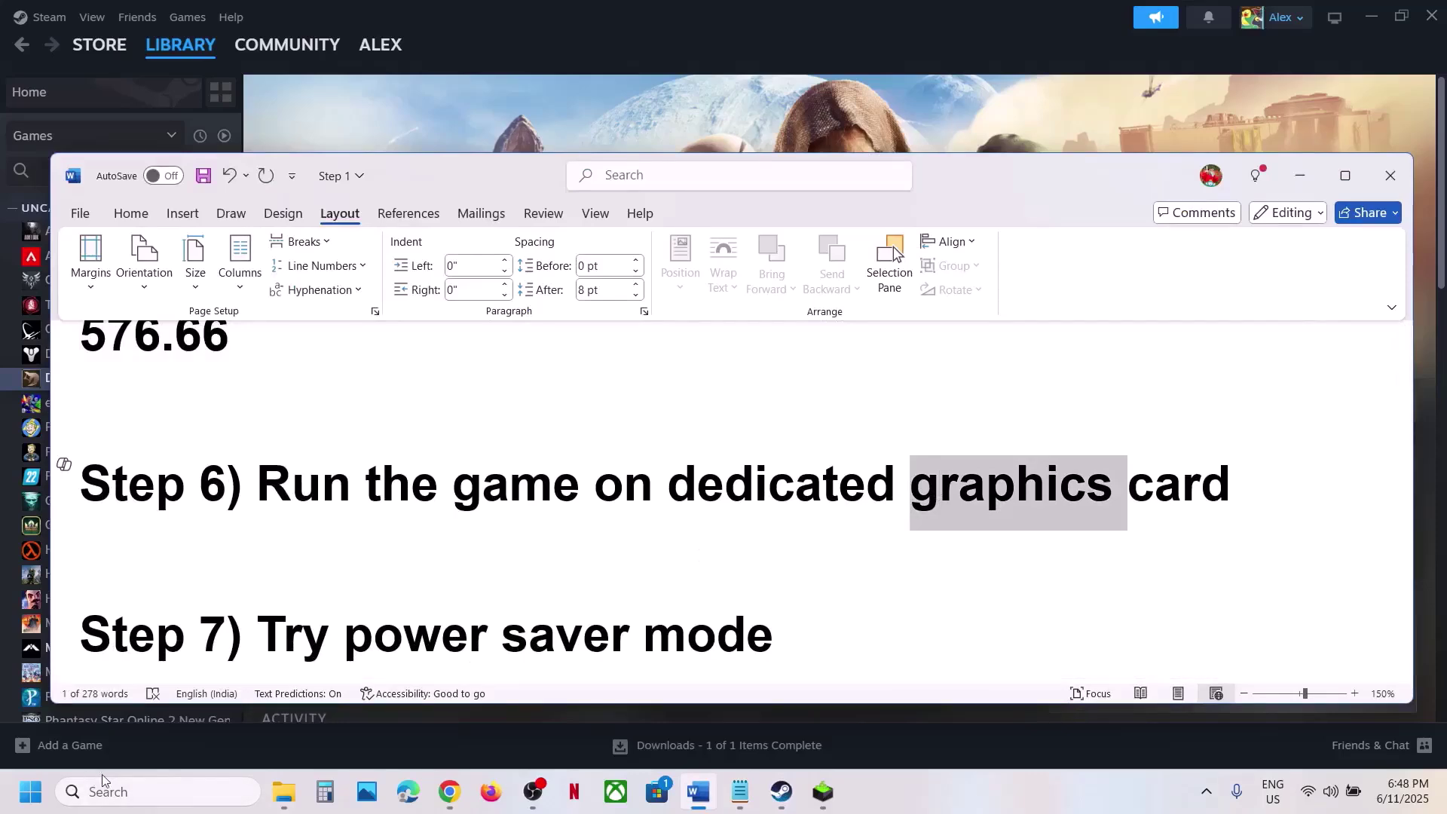
pyautogui.click(129, 793)
pyautogui.hotkey('ctrl', 'v')
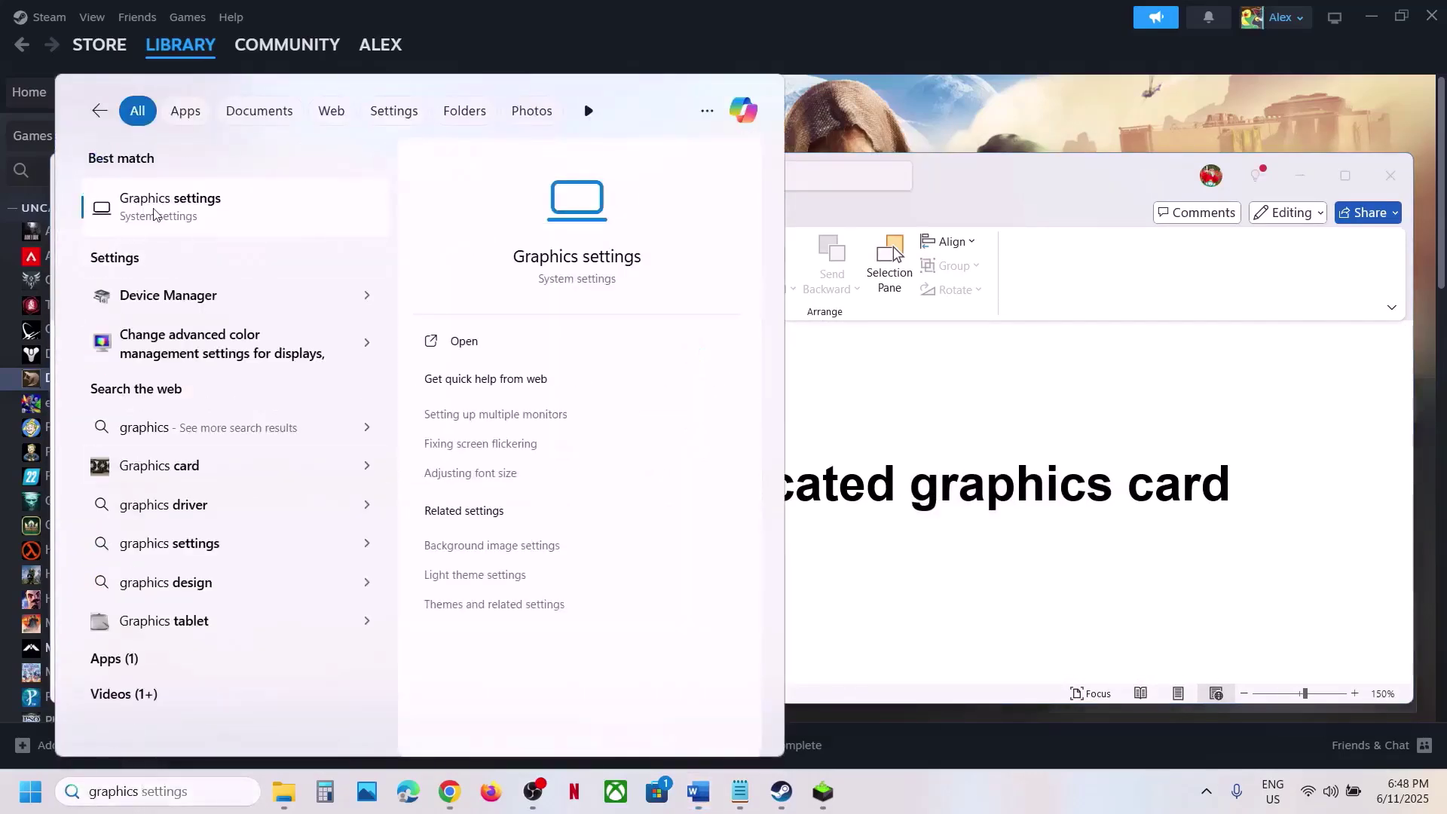
pyautogui.click(92, 190)
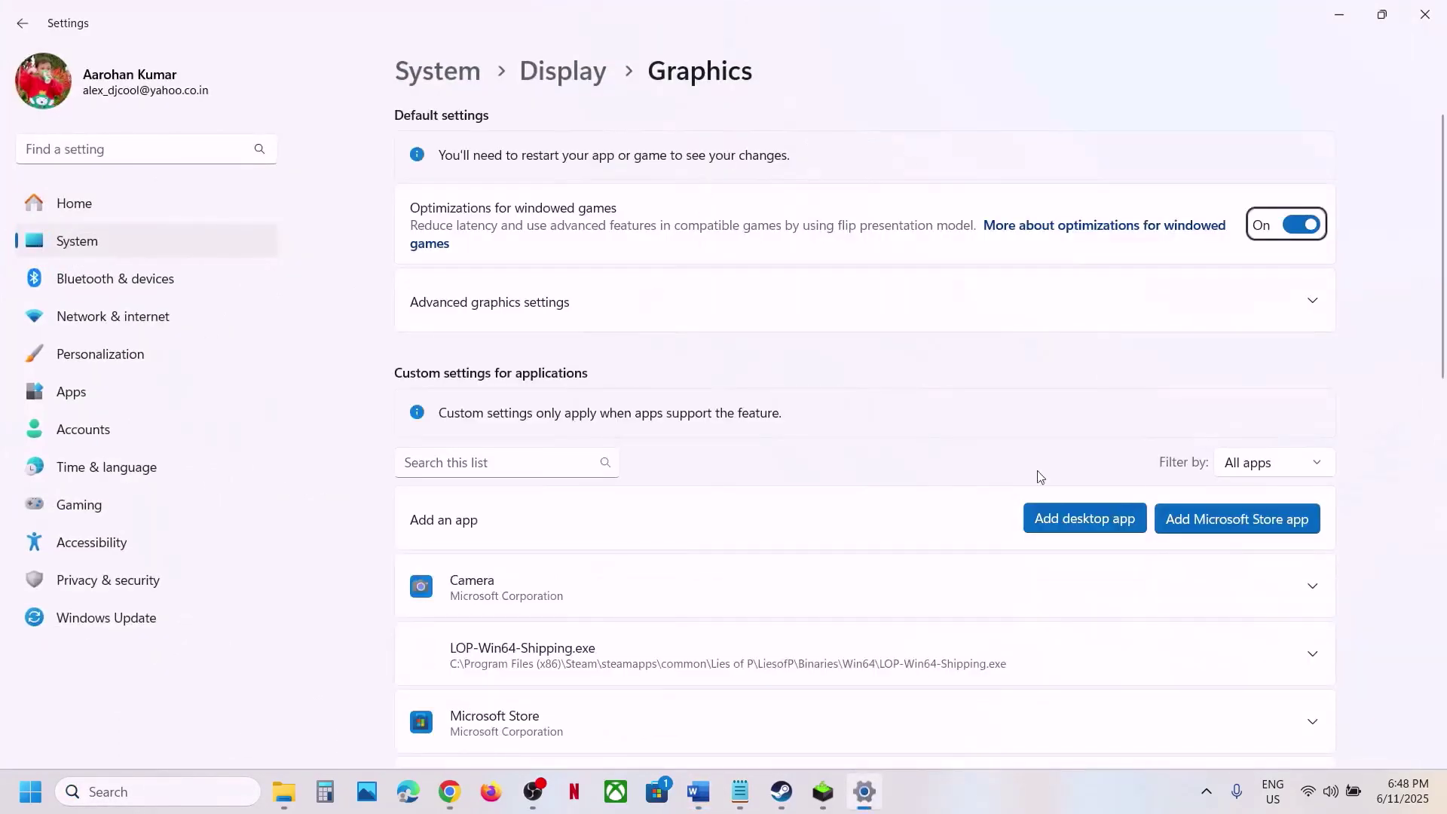
# Step: Add DuneSandbox-Win64-Shipping from DuneAwakening\DuneSandbox\Binaries\Win64 in Steam's common folder as a desktop app in the custom graphics settings
pyautogui.click(1127, 520)
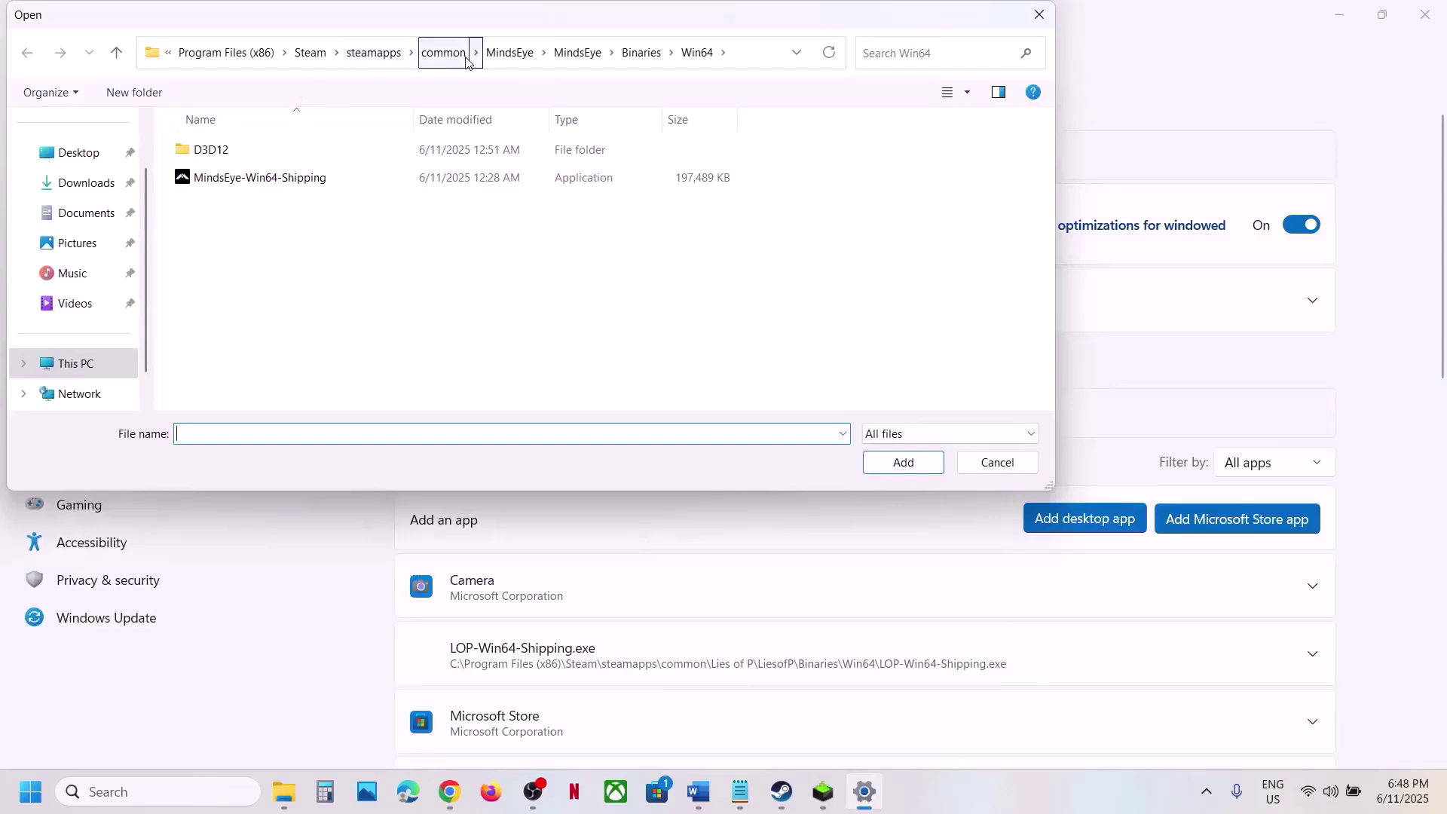
pyautogui.click(444, 52)
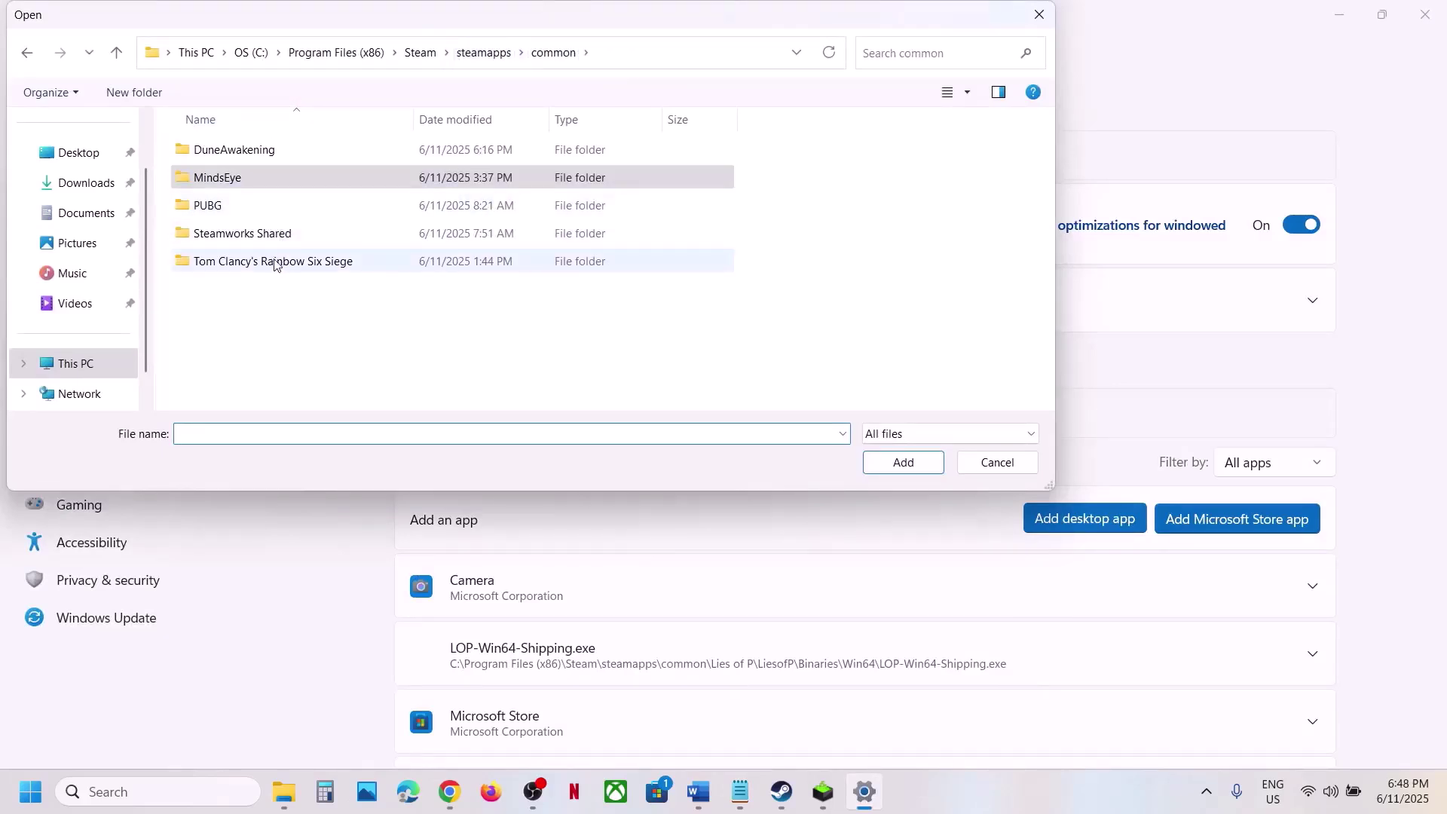
pyautogui.doubleClick(242, 155)
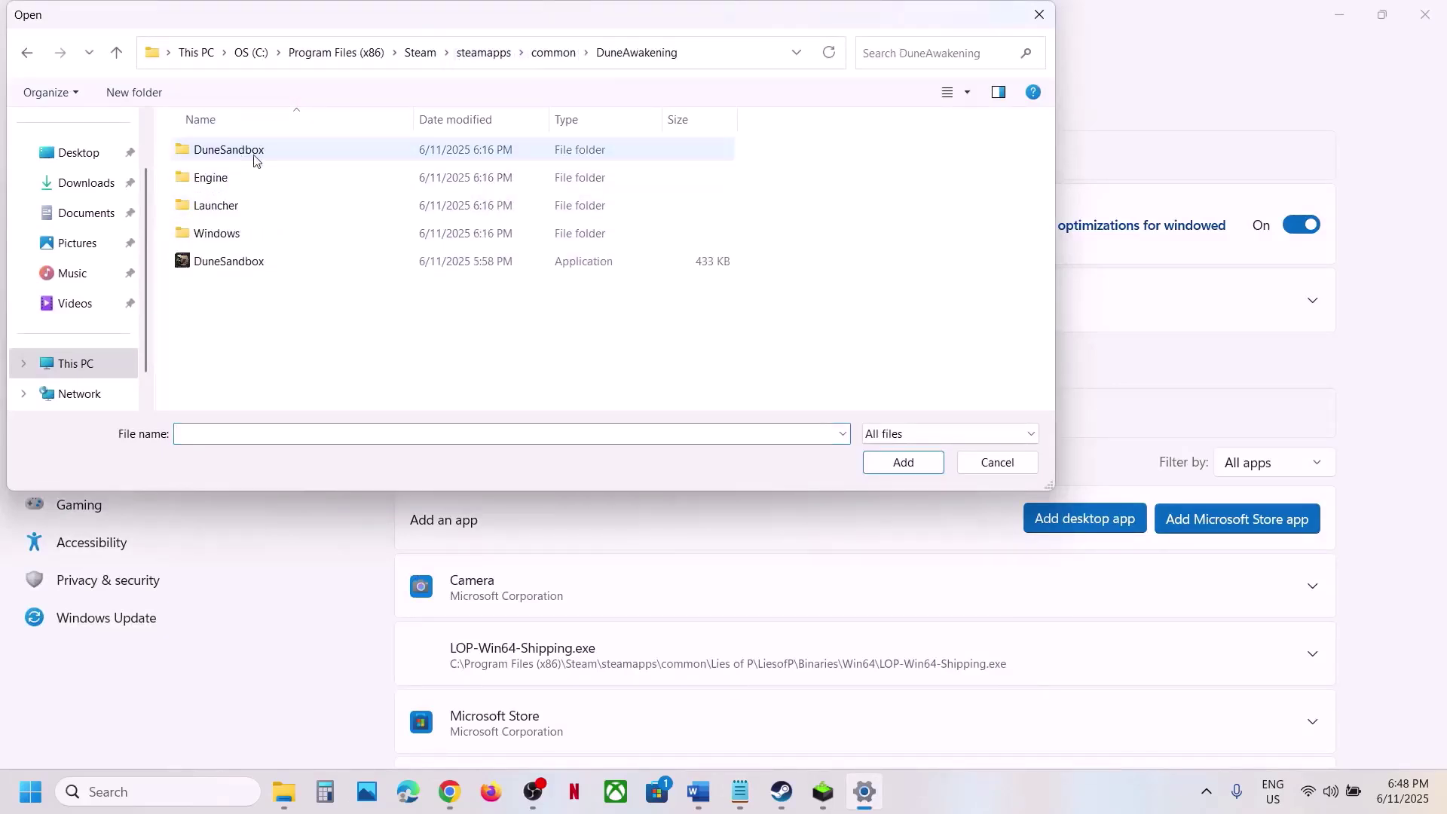
pyautogui.click(732, 54)
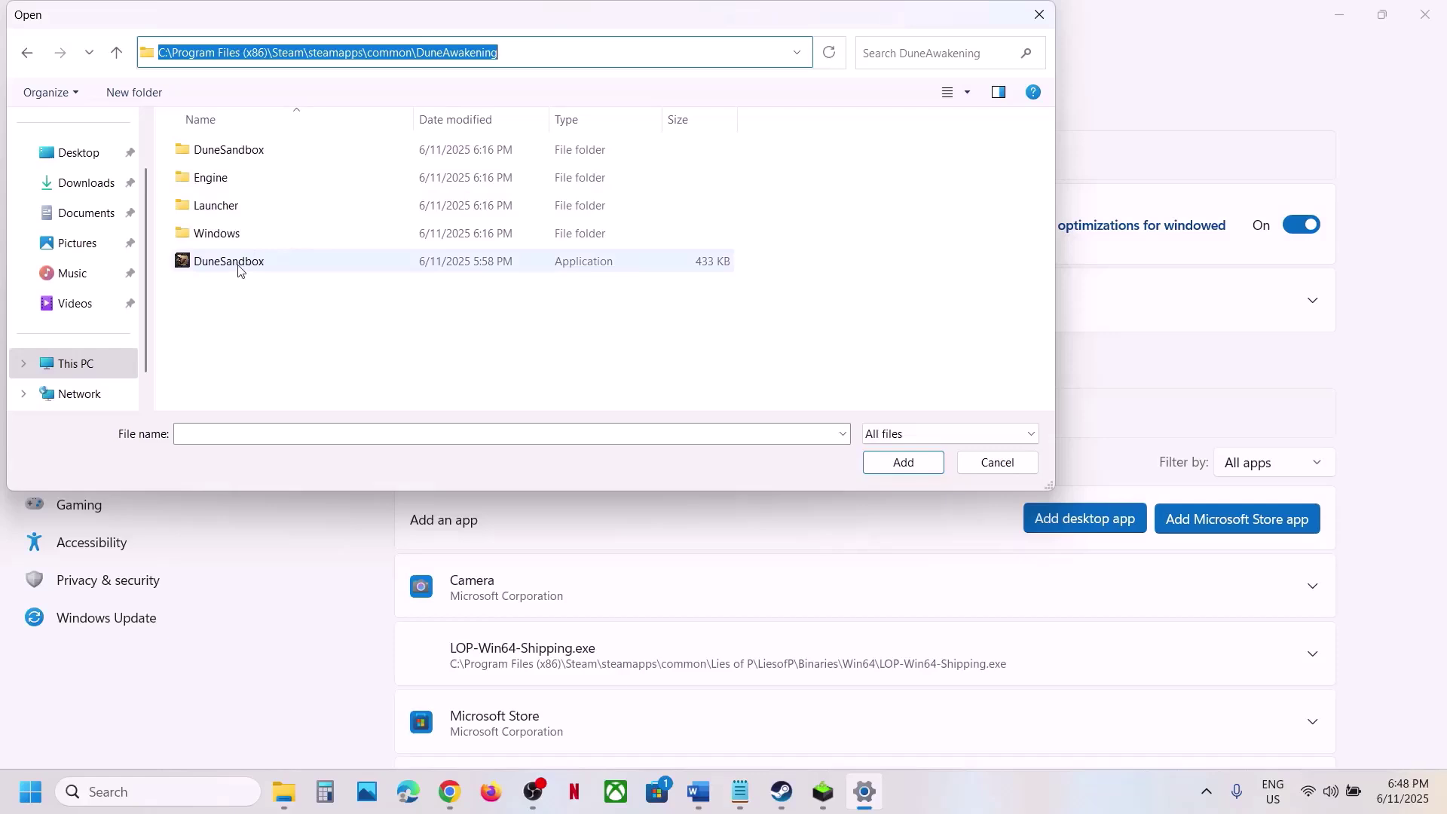
pyautogui.doubleClick(241, 155)
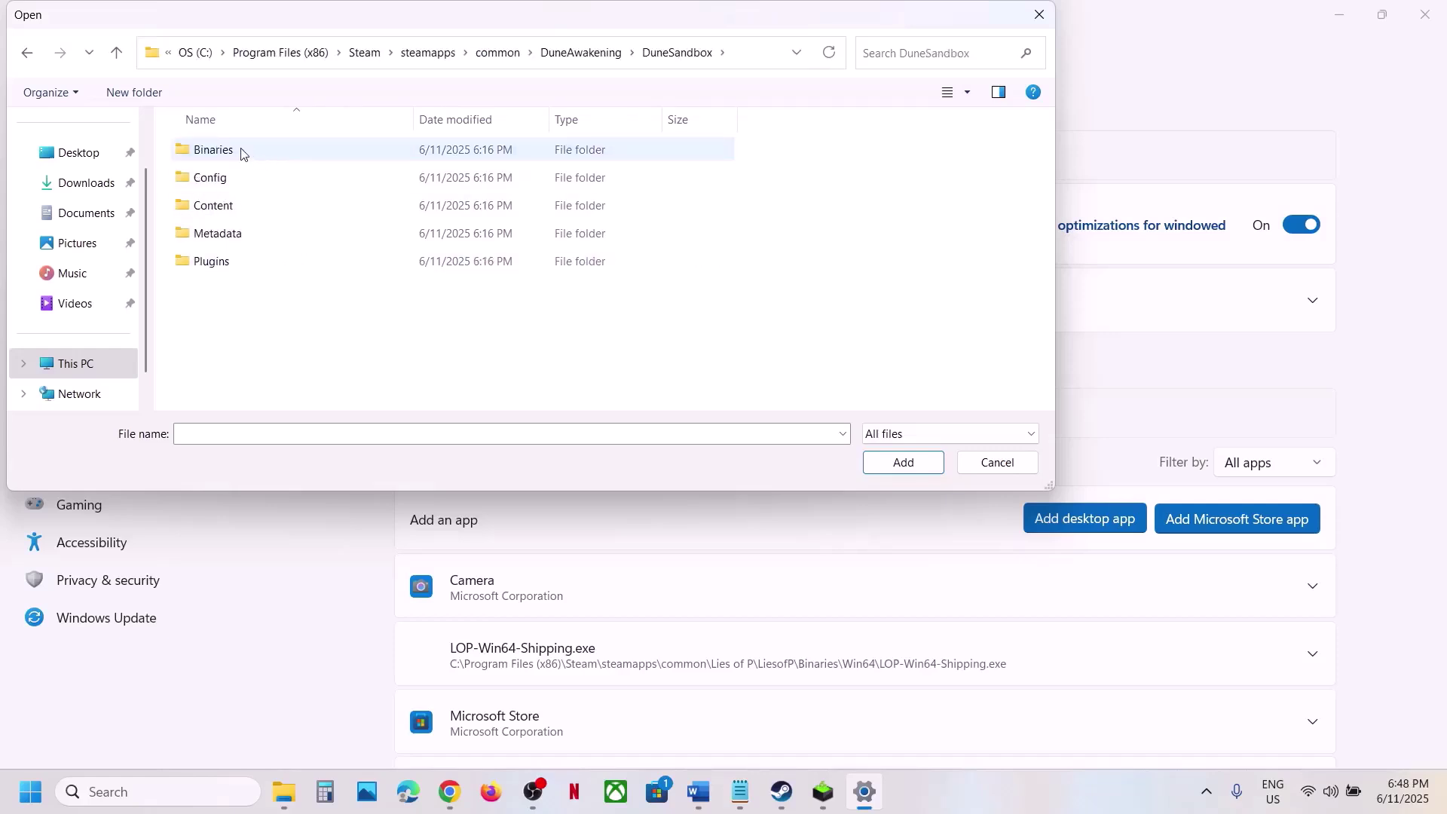
pyautogui.doubleClick(241, 154)
pyautogui.doubleClick(251, 154)
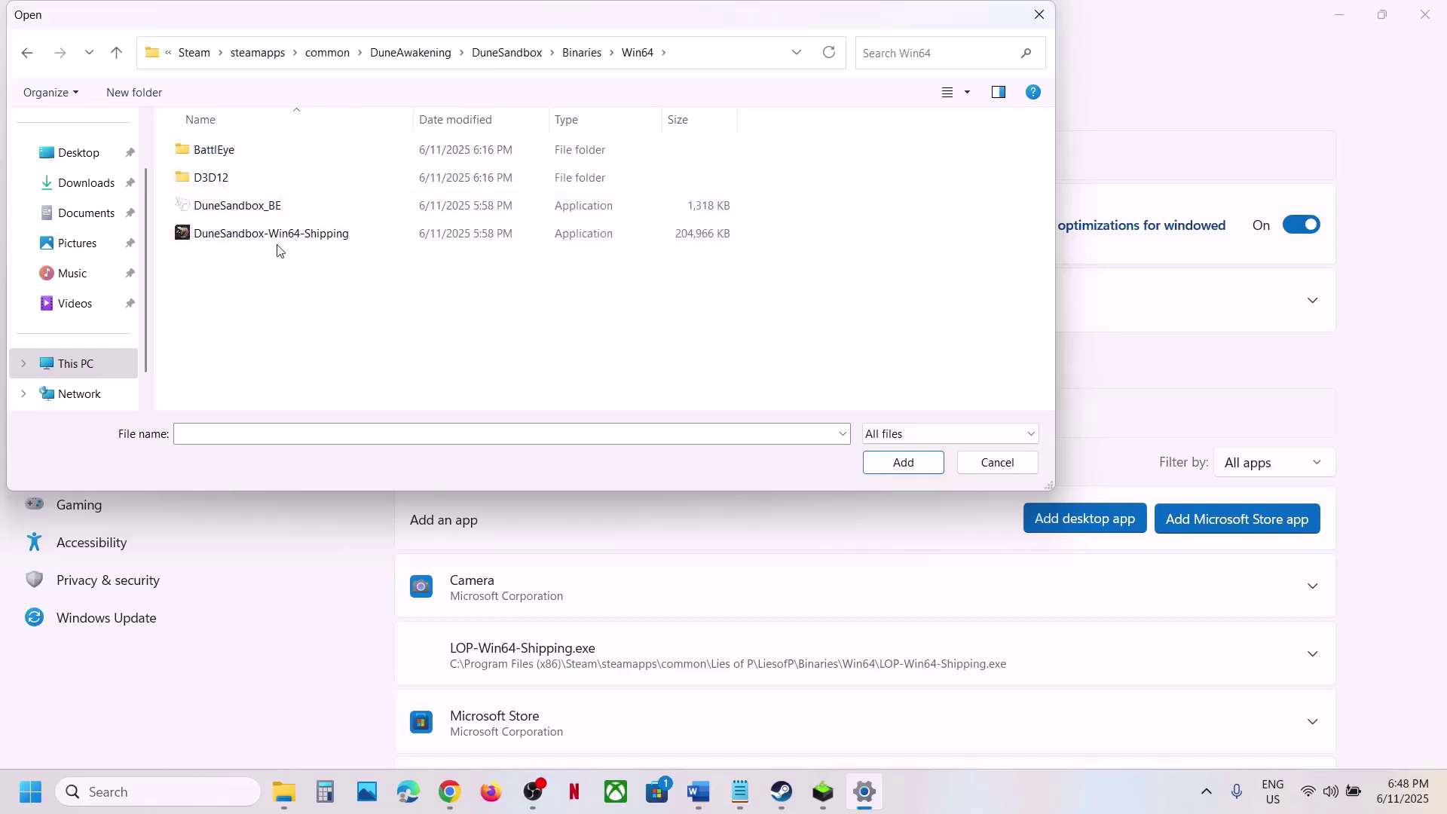
pyautogui.click(249, 237)
pyautogui.click(932, 462)
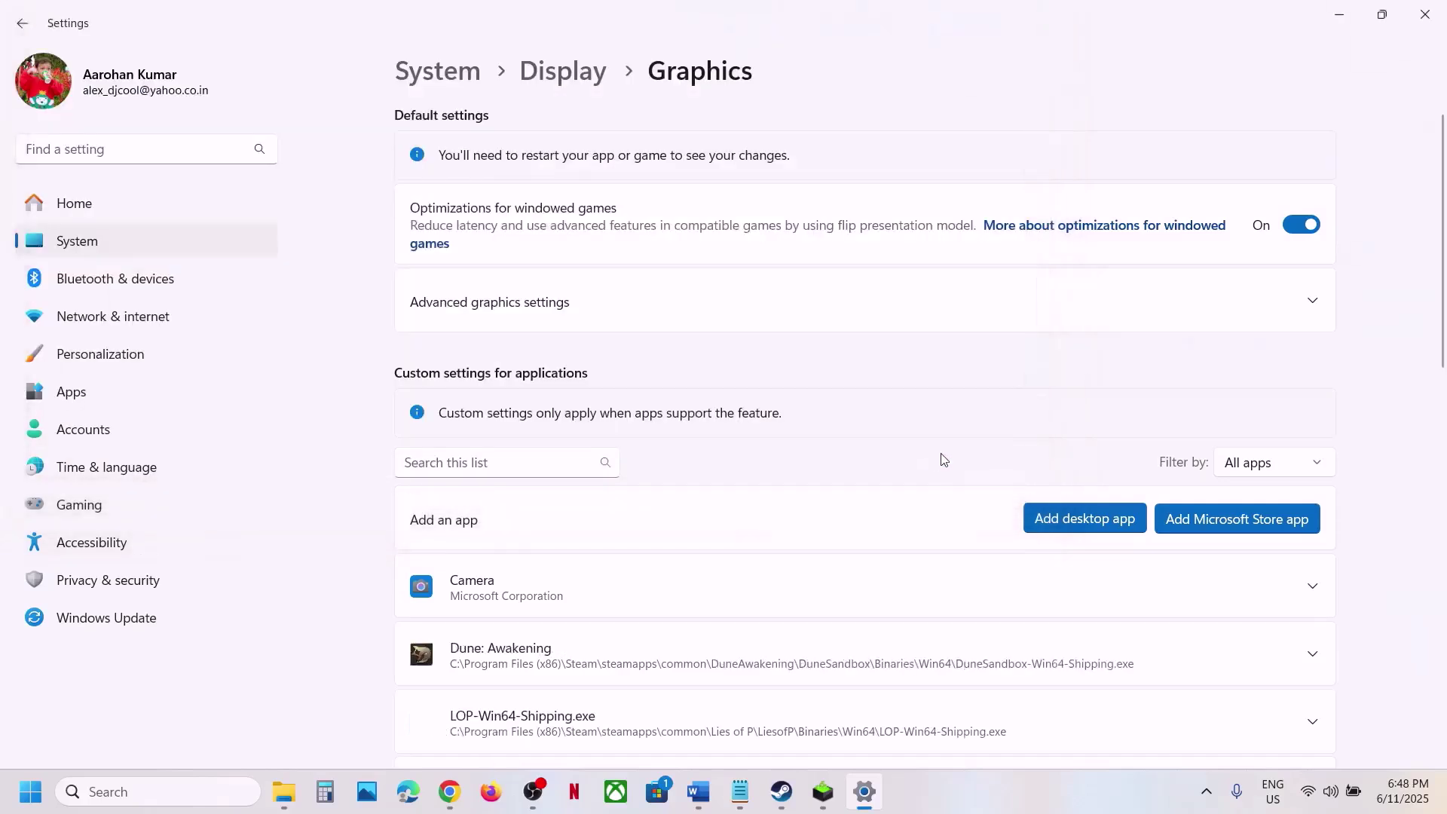
# Step: Set the GPU preference of Dune: Awakening to High Performance (NVIDIA GeForce RTX 3050 Laptop GPU)
pyautogui.scroll(-3, 565, 462)
pyautogui.click(668, 459)
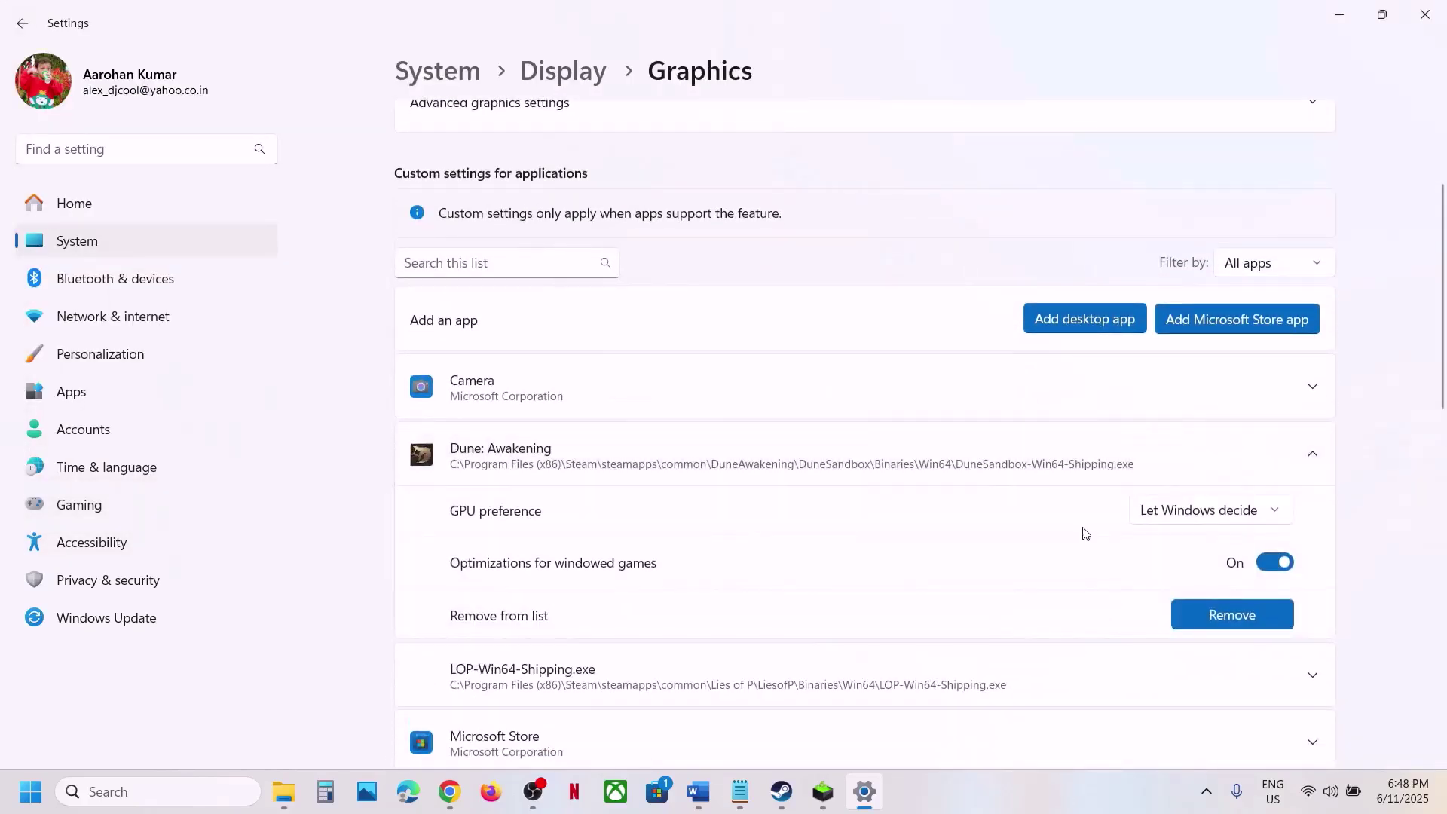
pyautogui.scroll(-3, 1199, 395)
pyautogui.click(1189, 320)
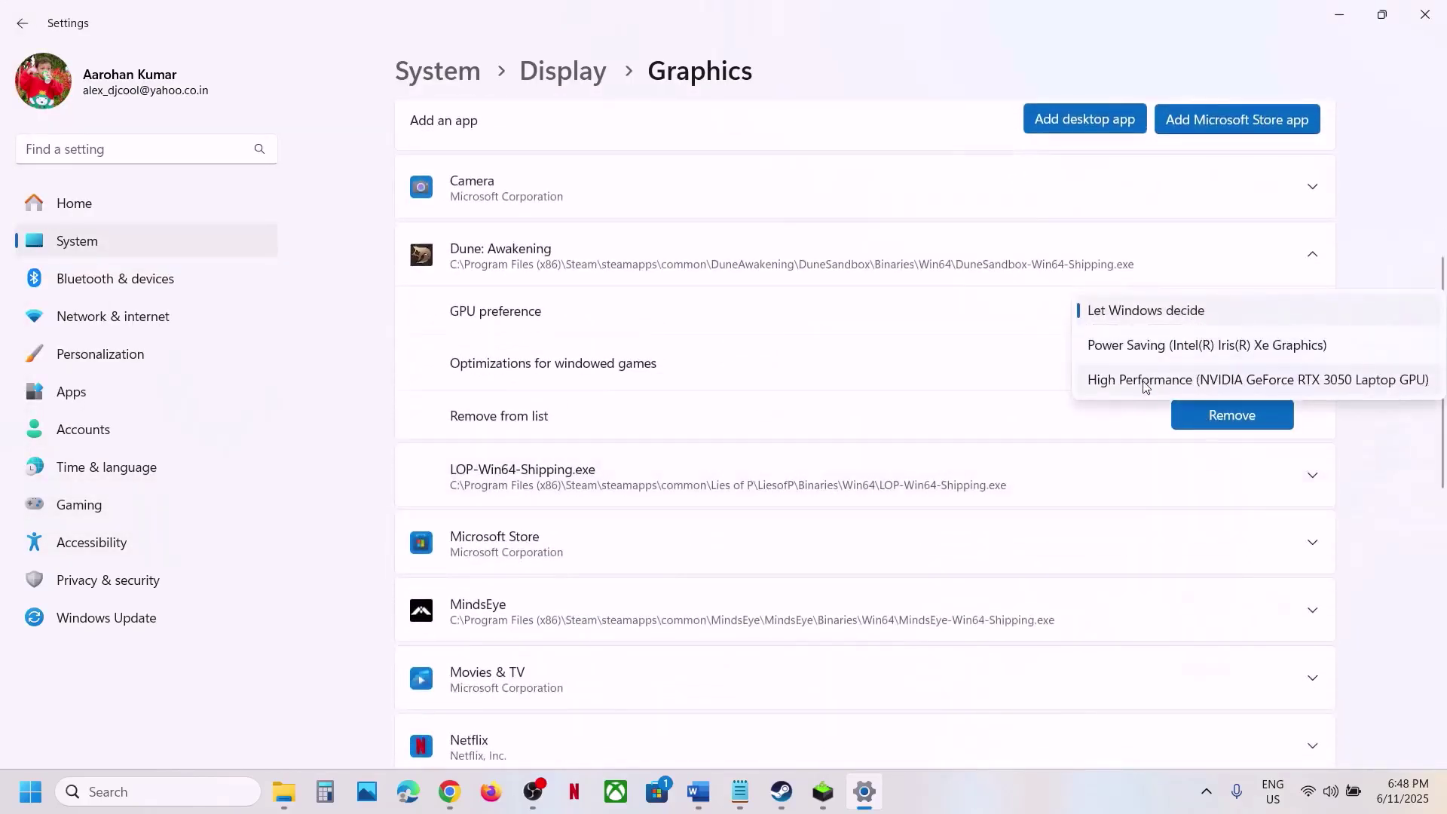
pyautogui.click(1190, 378)
# Step: Add the DuneSandbox application from the main DuneAwakening folder as another desktop app in the custom graphics settings
pyautogui.click(1070, 125)
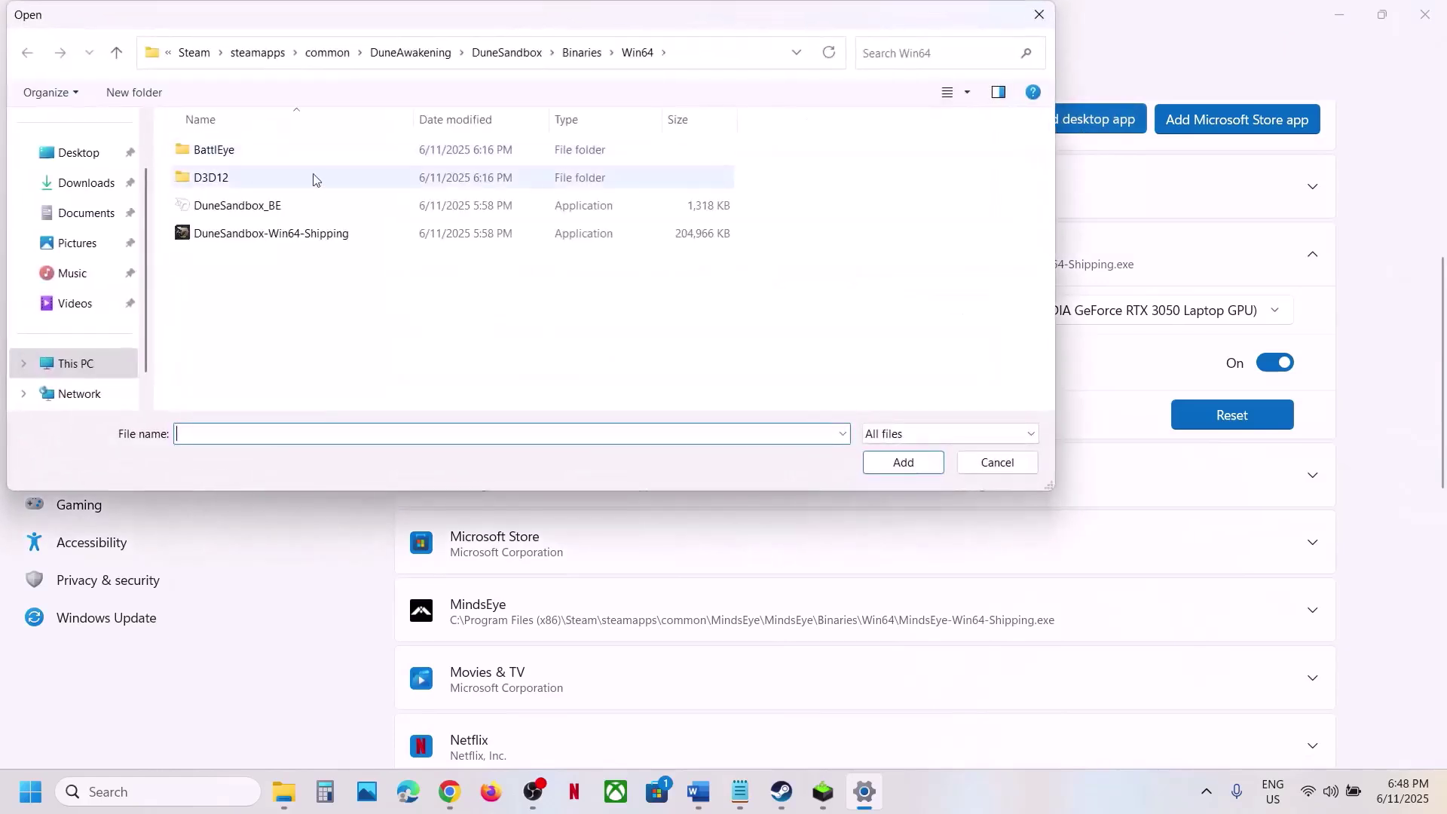
pyautogui.click(118, 49)
pyautogui.click(118, 49)
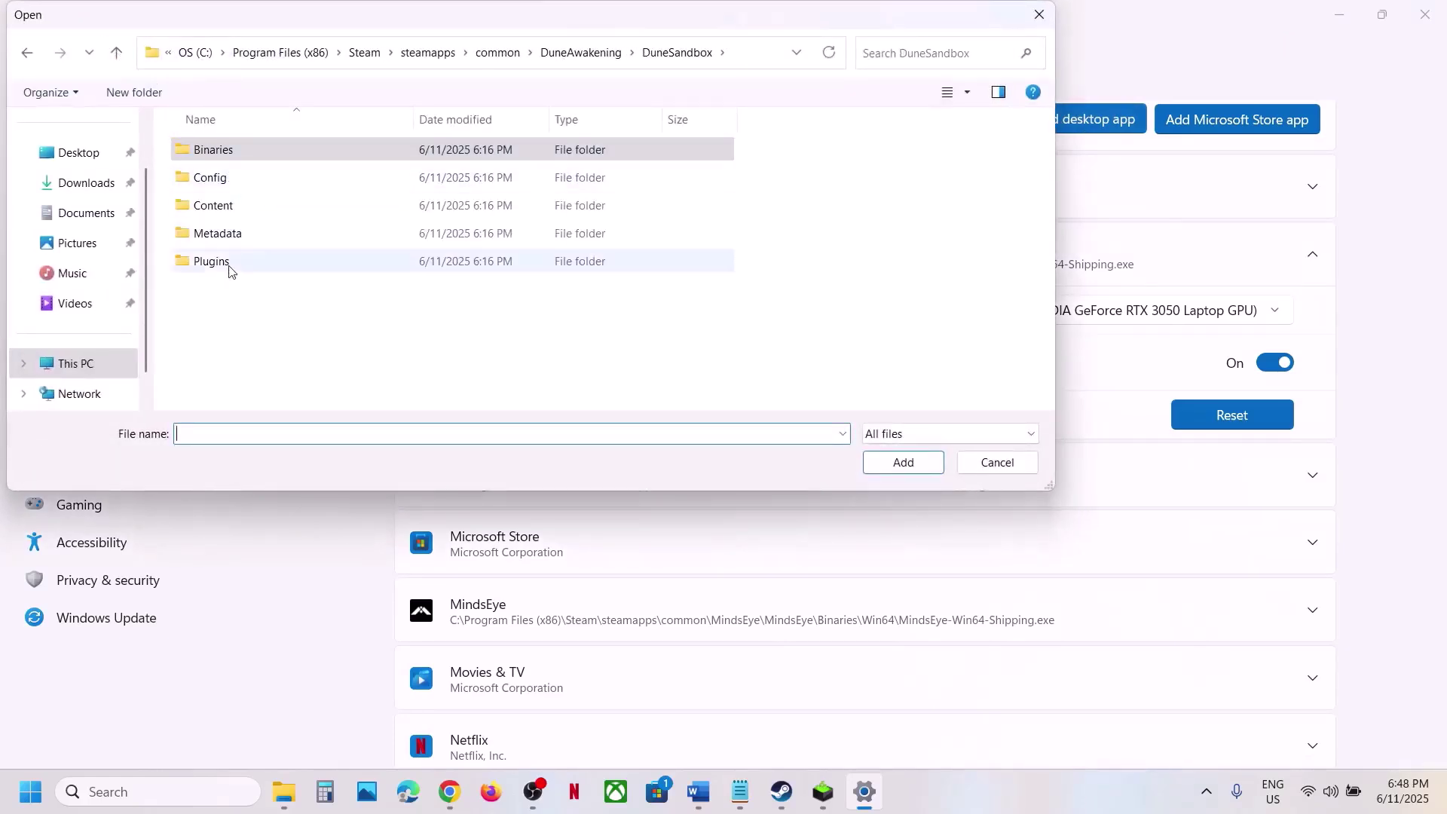
pyautogui.click(117, 52)
pyautogui.click(226, 261)
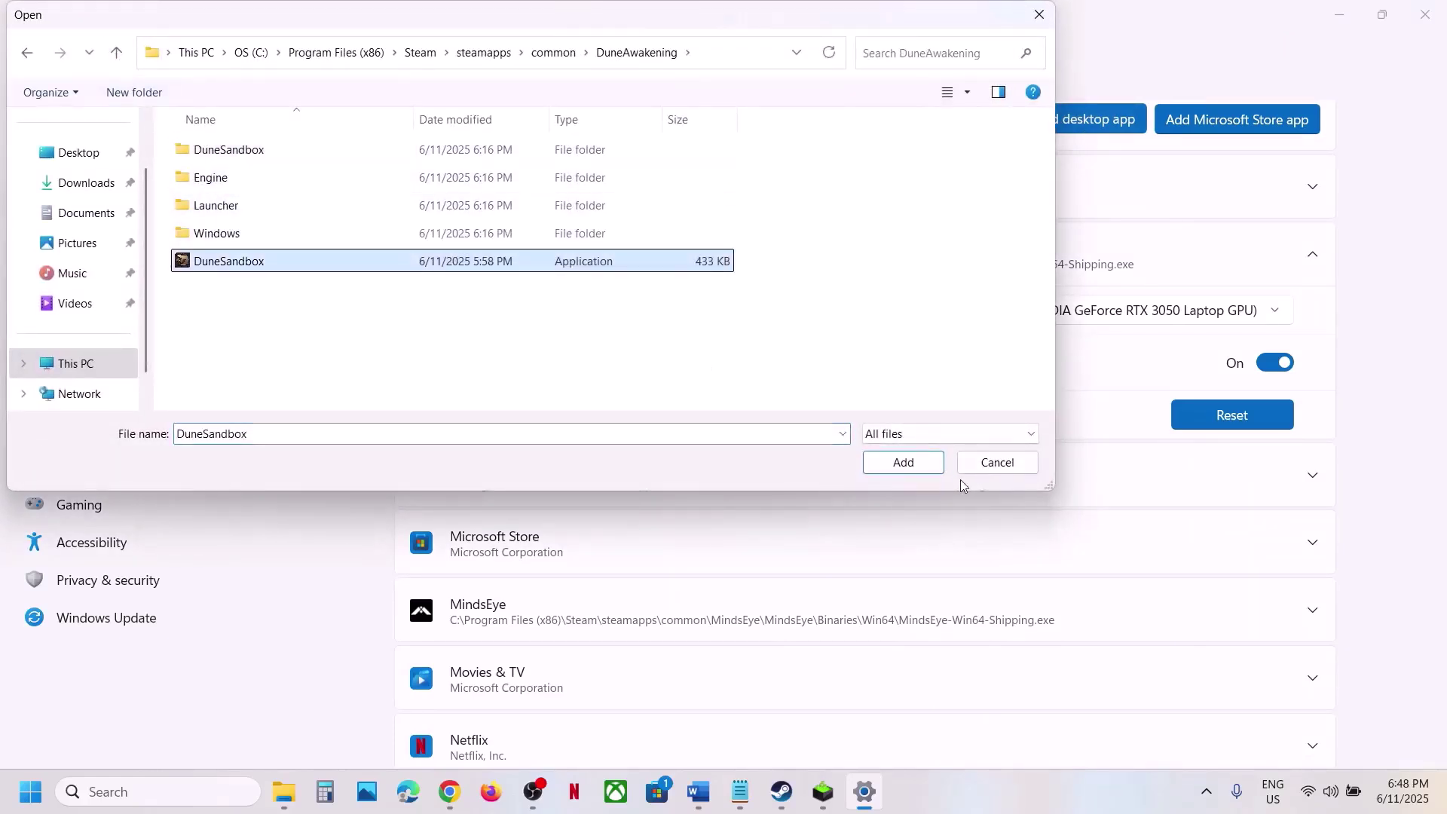
pyautogui.click(917, 471)
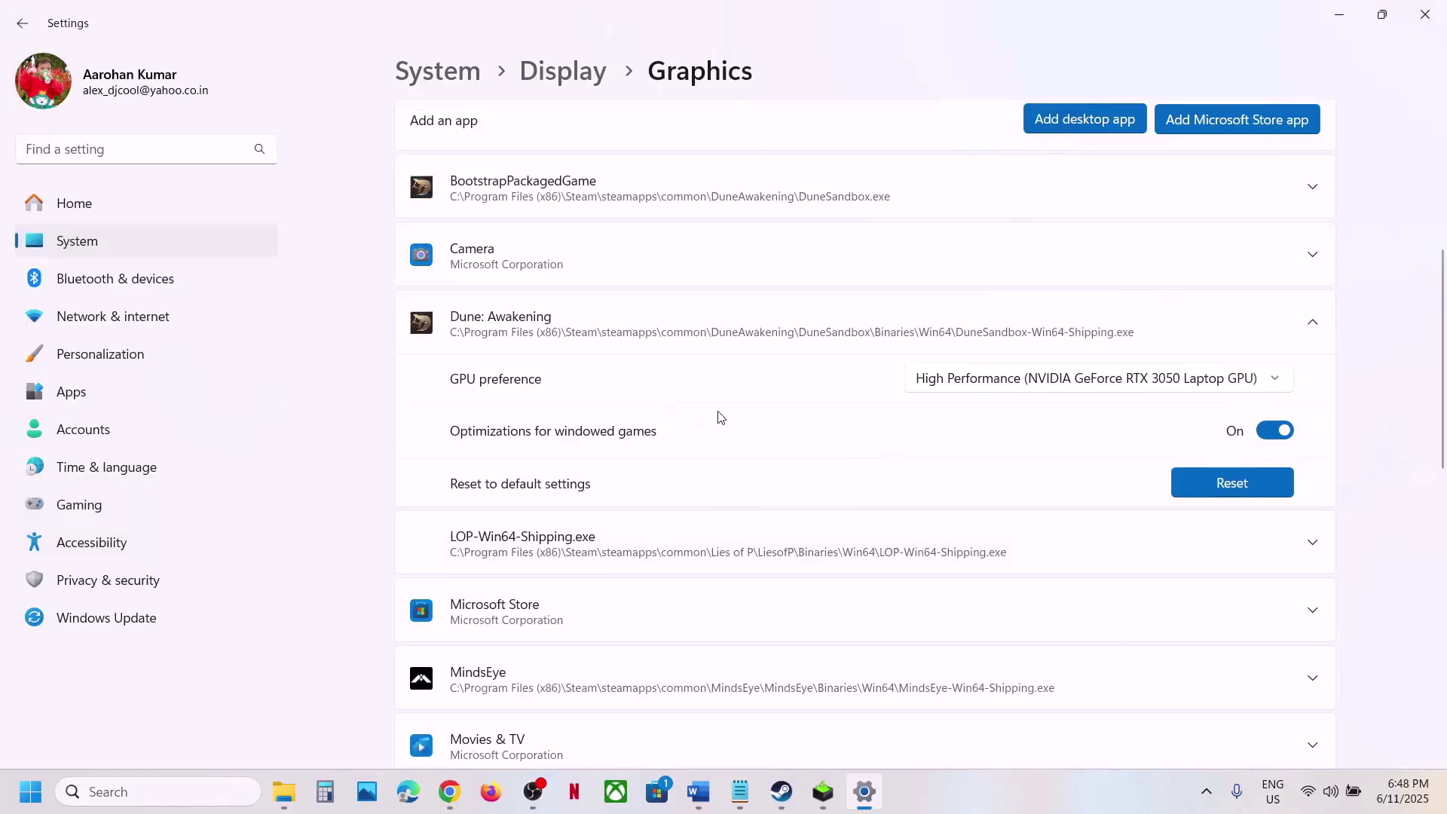
# Step: Set the GPU preference of BootstrapPackagedGame (DuneSandbox.exe) to High Performance (NVIDIA GeForce RTX 3050 Laptop GPU)
pyautogui.scroll(-3, 718, 417)
pyautogui.scroll(4, 660, 494)
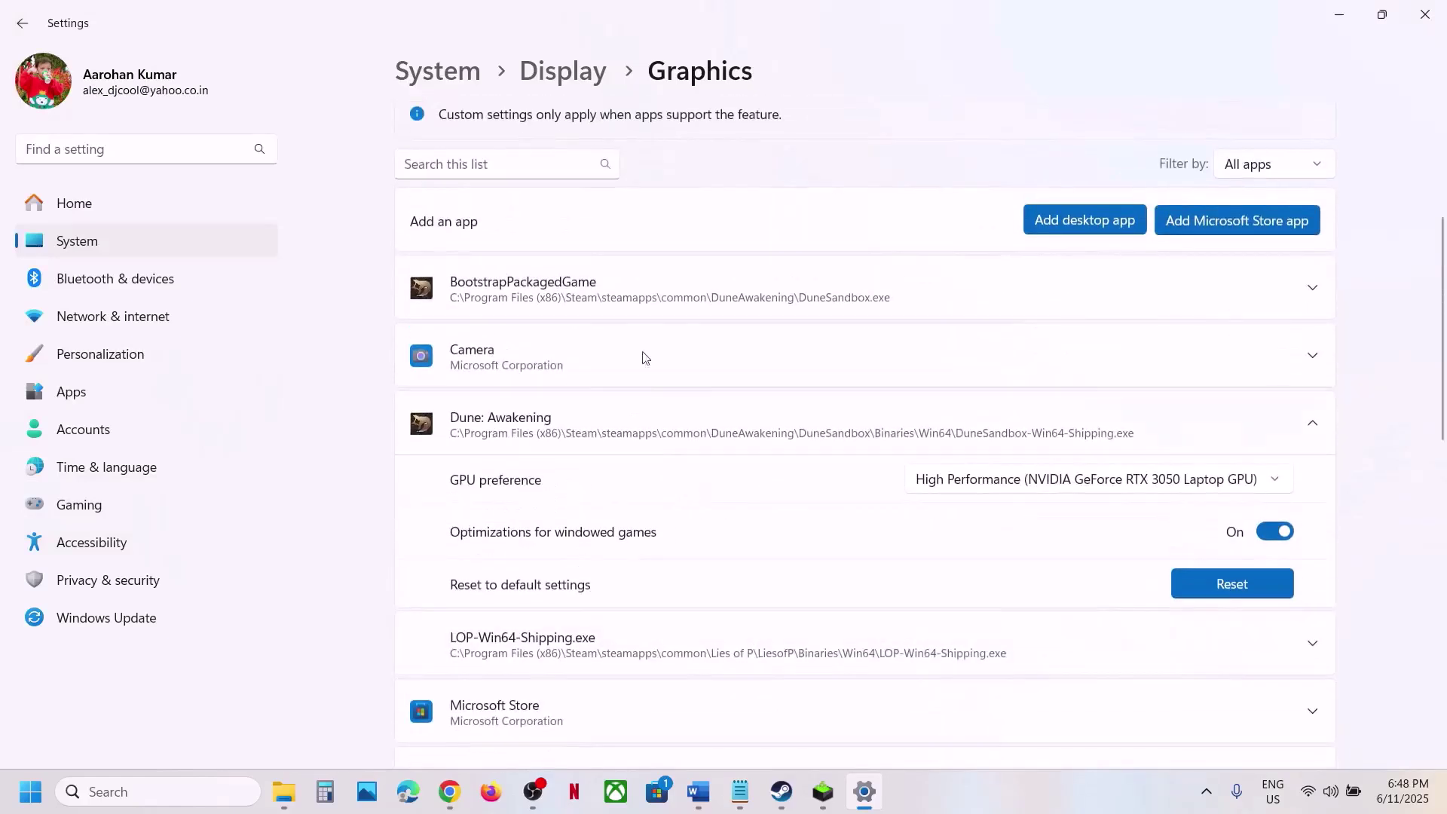
pyautogui.click(624, 309)
pyautogui.click(1199, 344)
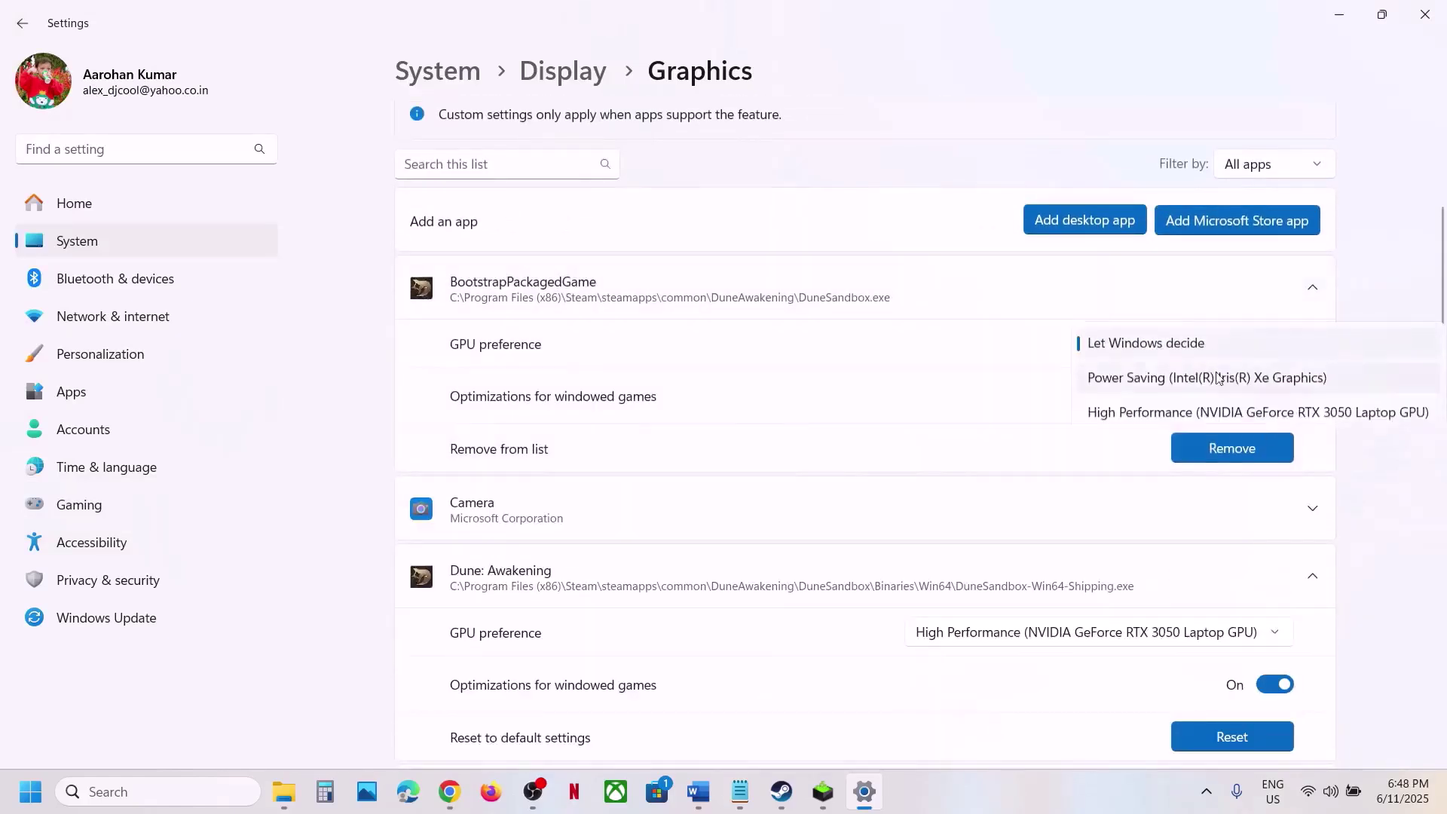
pyautogui.click(1168, 413)
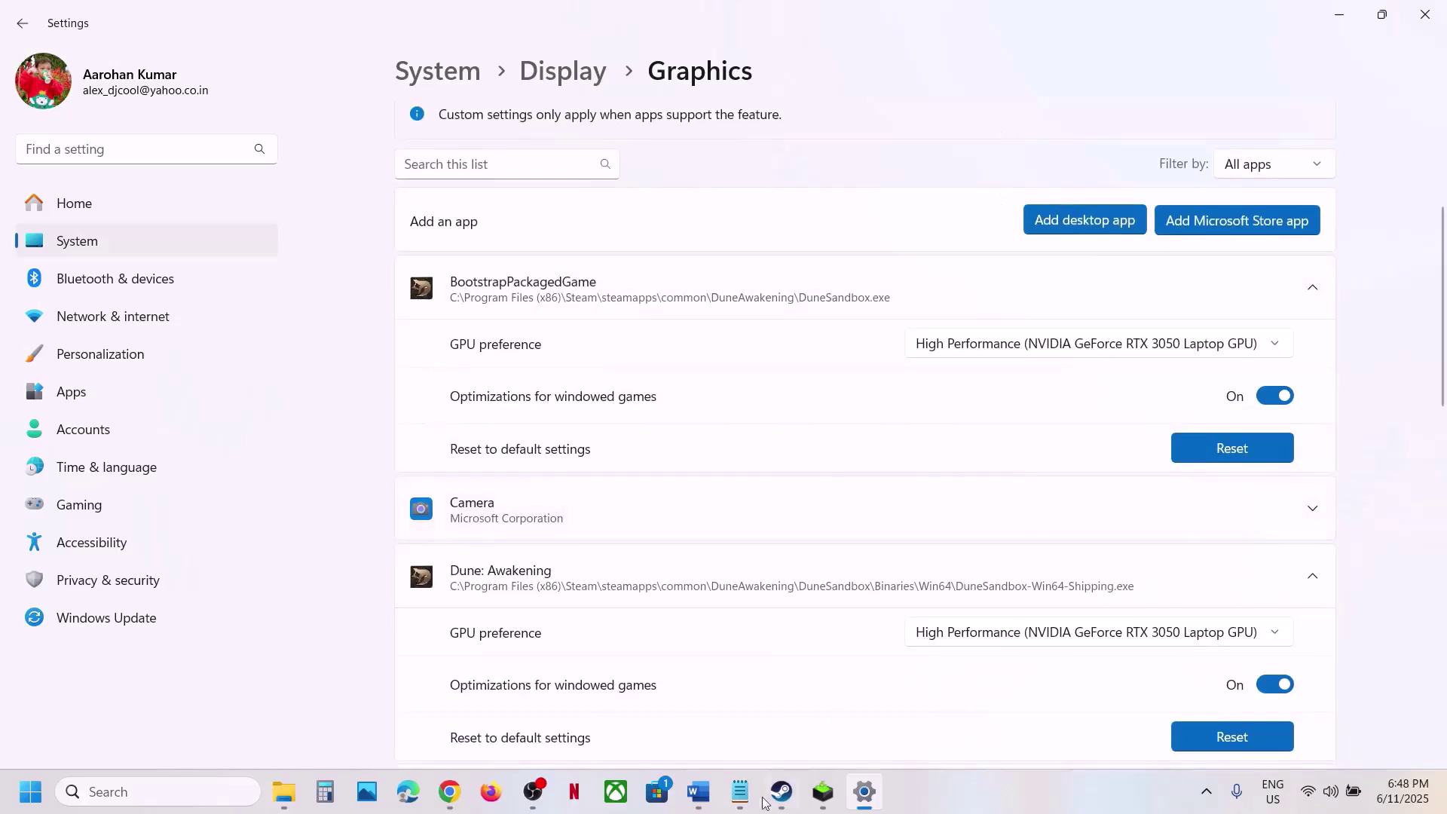
# Step: Switch to the Word checklist and highlight "power saver mode" in Step 7
pyautogui.click(700, 793)
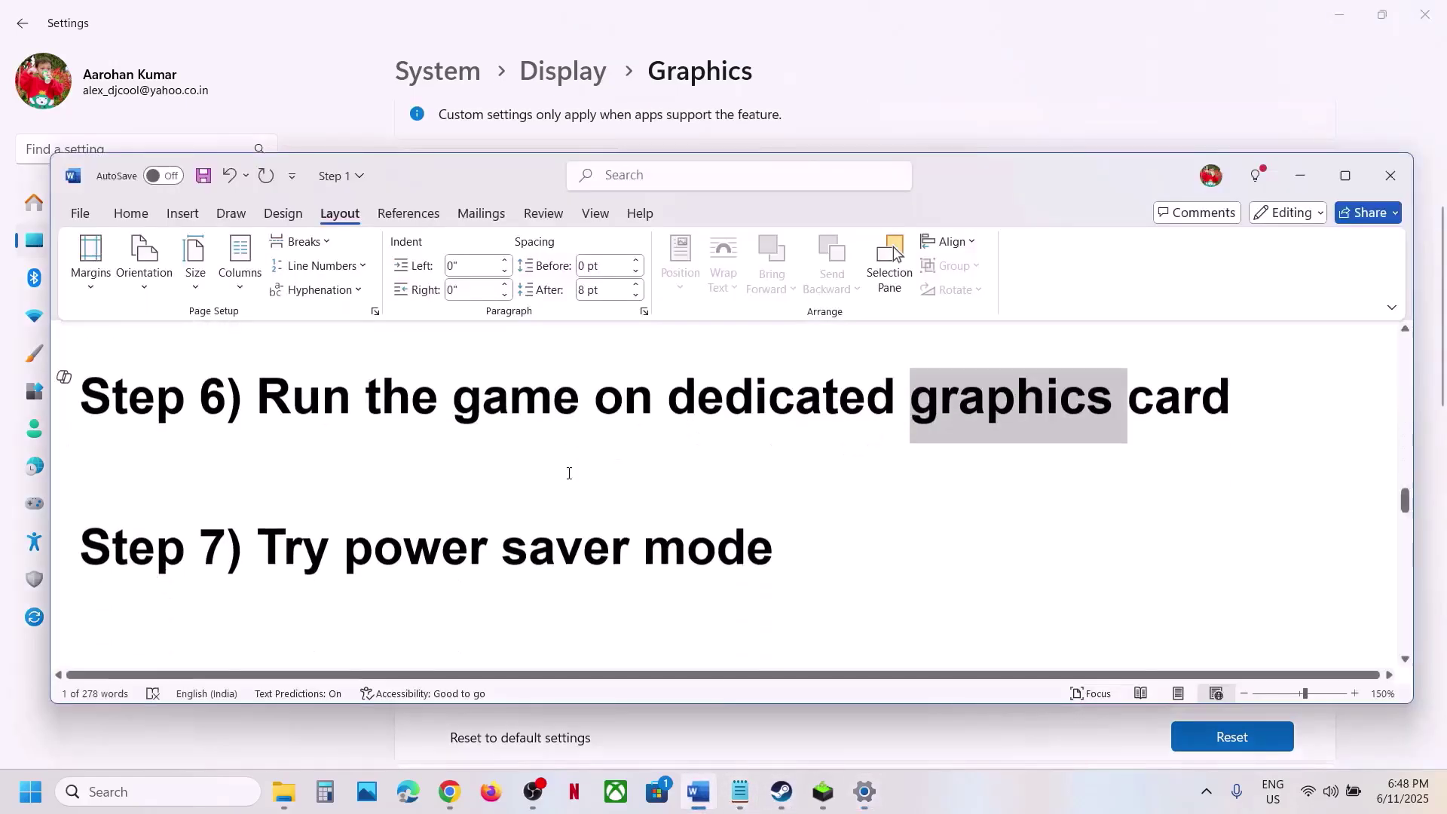
pyautogui.scroll(-1, 569, 474)
pyautogui.scroll(1, 565, 474)
pyautogui.moveTo(381, 567); pyautogui.dragTo(810, 569)
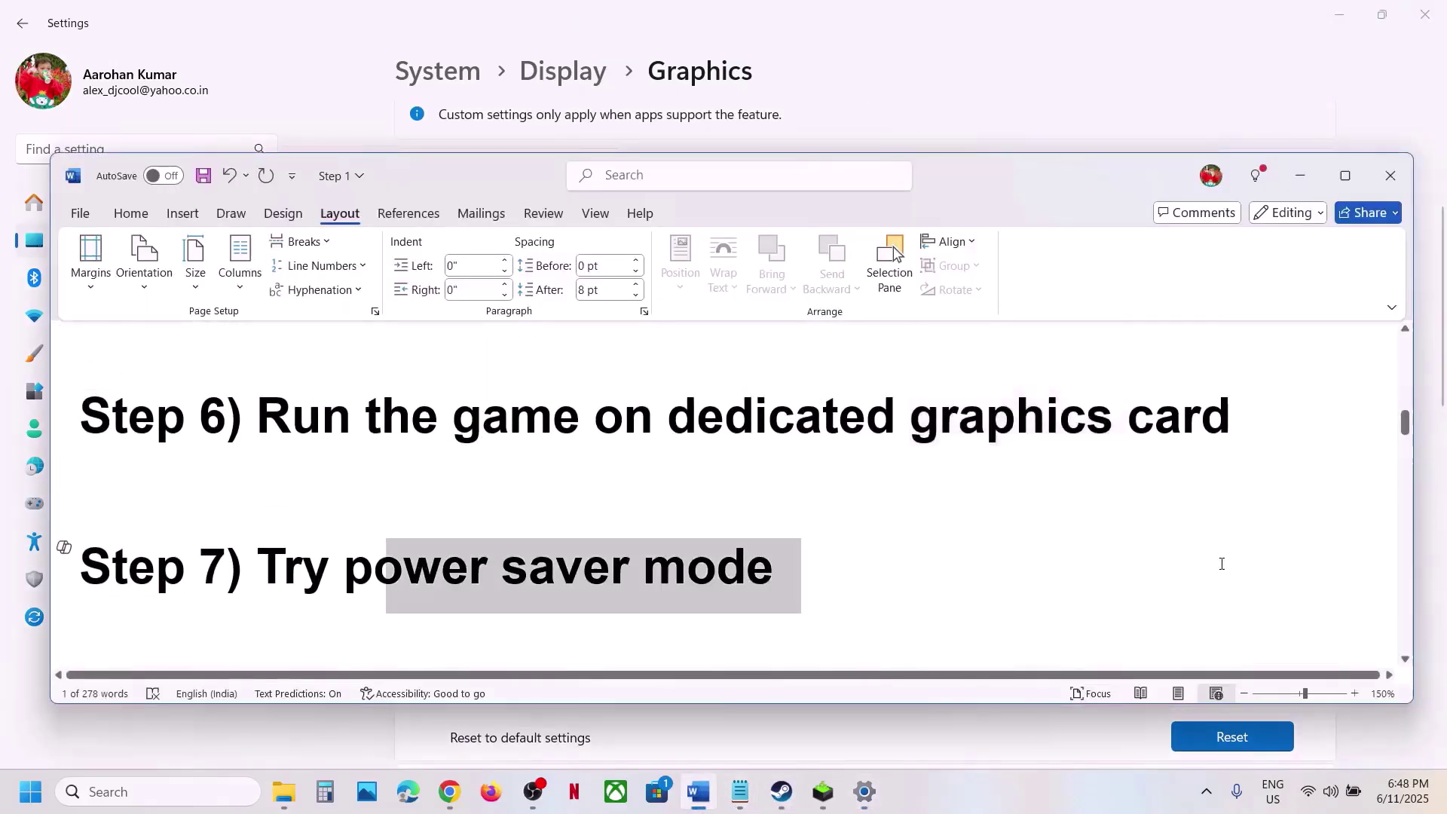
# Step: Open Power Options under Hardware and Sound in Control Panel and view the Power Saver.jpg reference image of the power plans
pyautogui.click(181, 784)
pyautogui.write('cont')
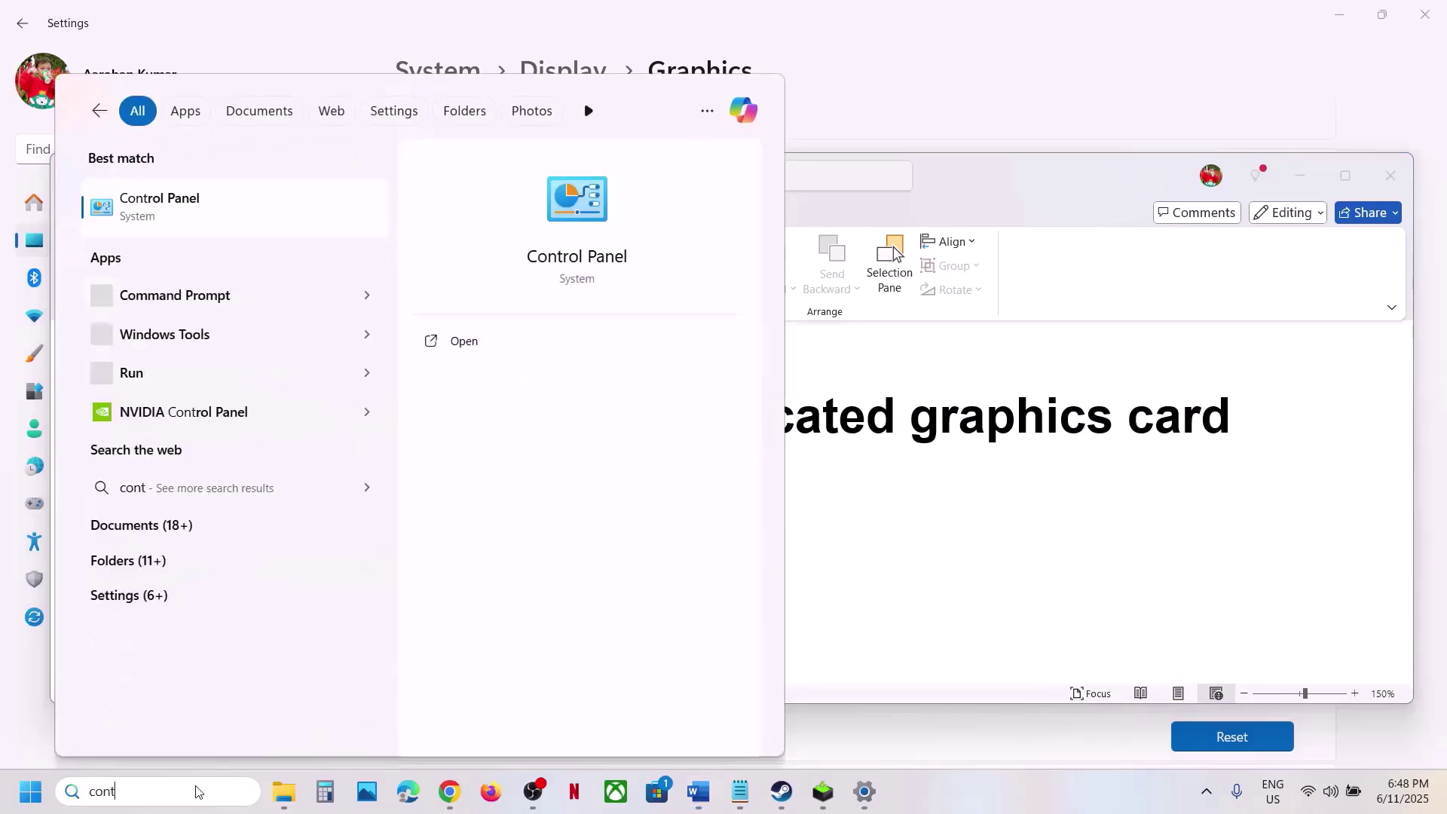
pyautogui.write('rol')
pyautogui.click(174, 220)
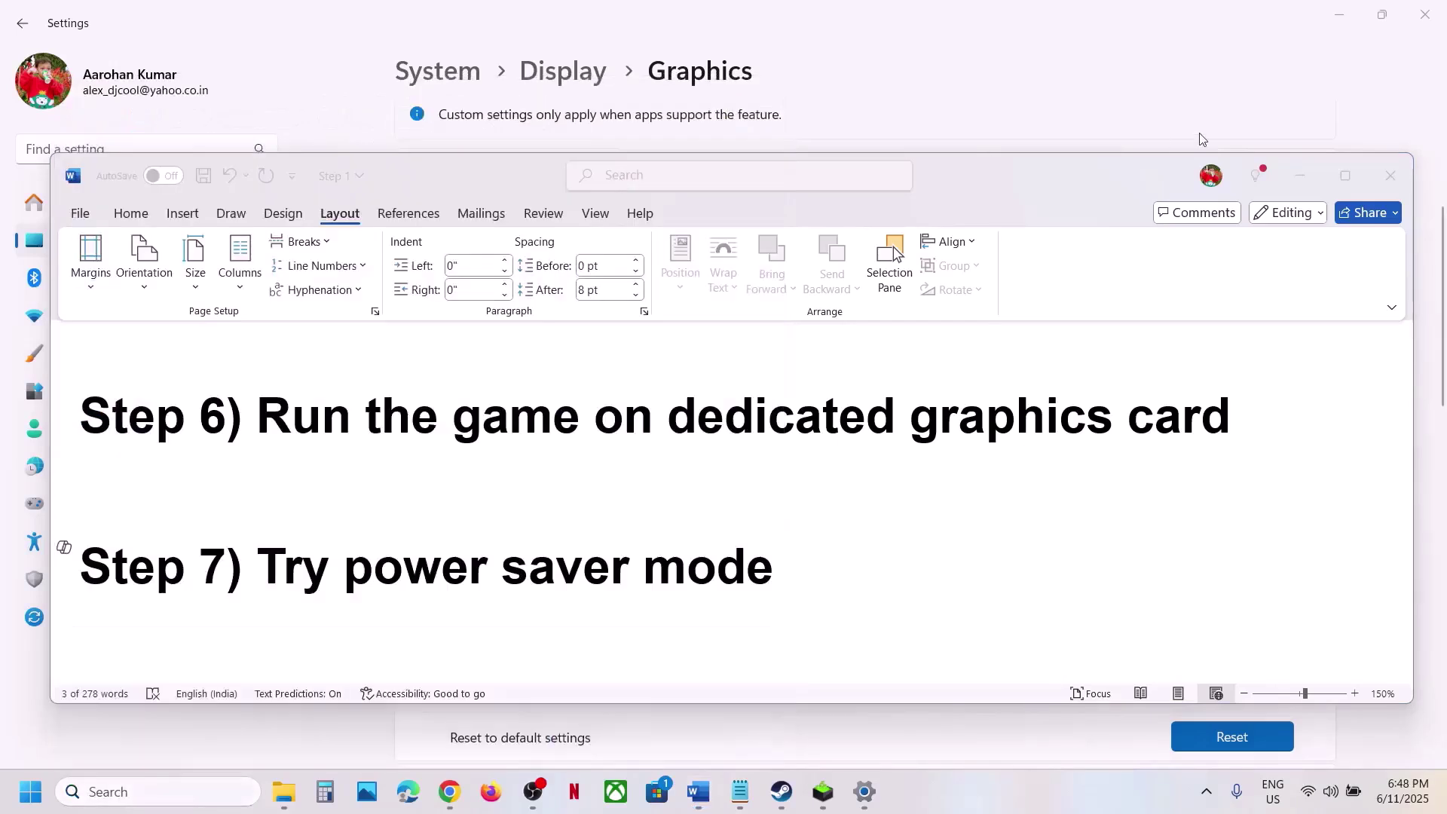
pyautogui.click(533, 284)
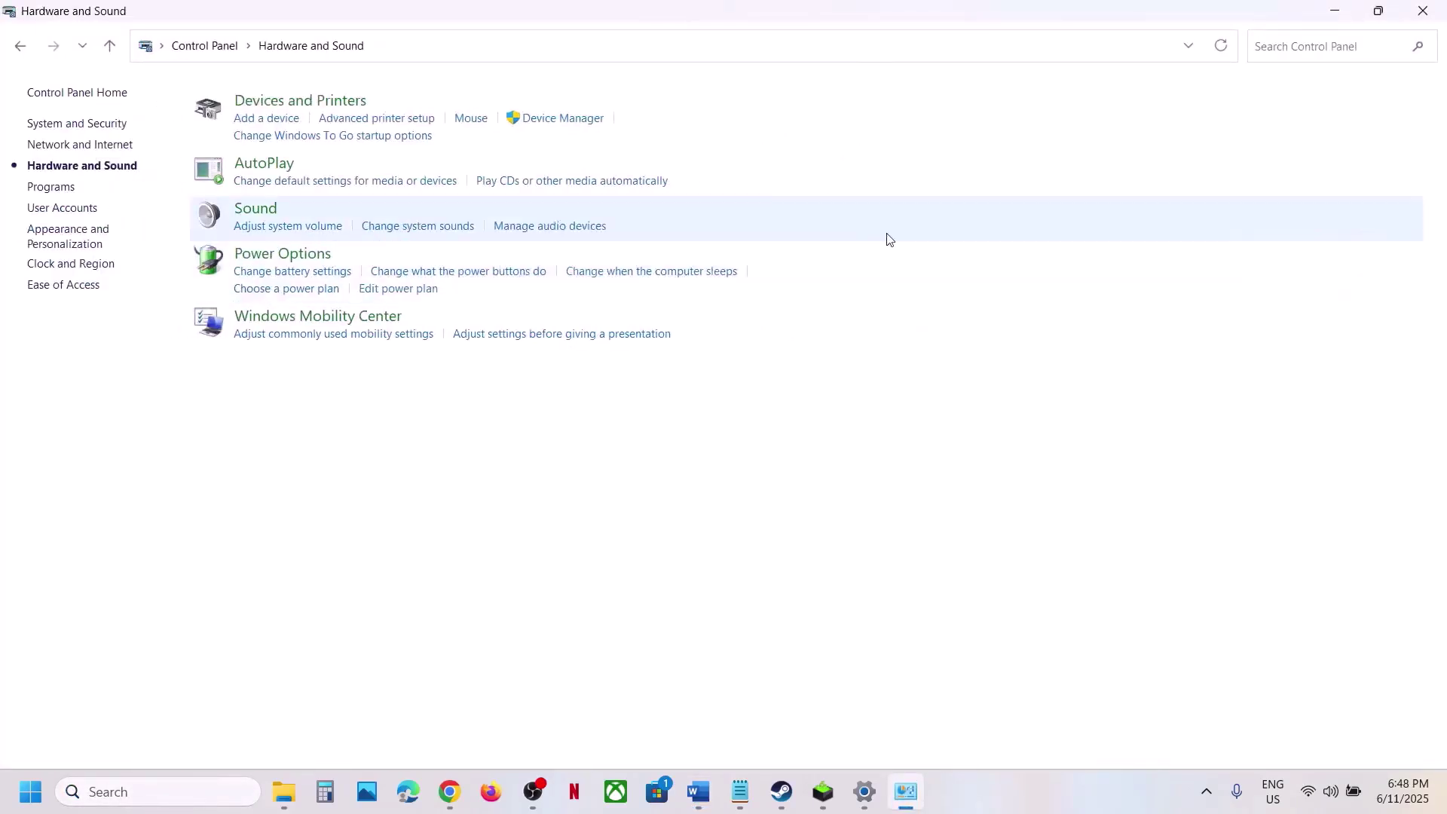
pyautogui.click(315, 255)
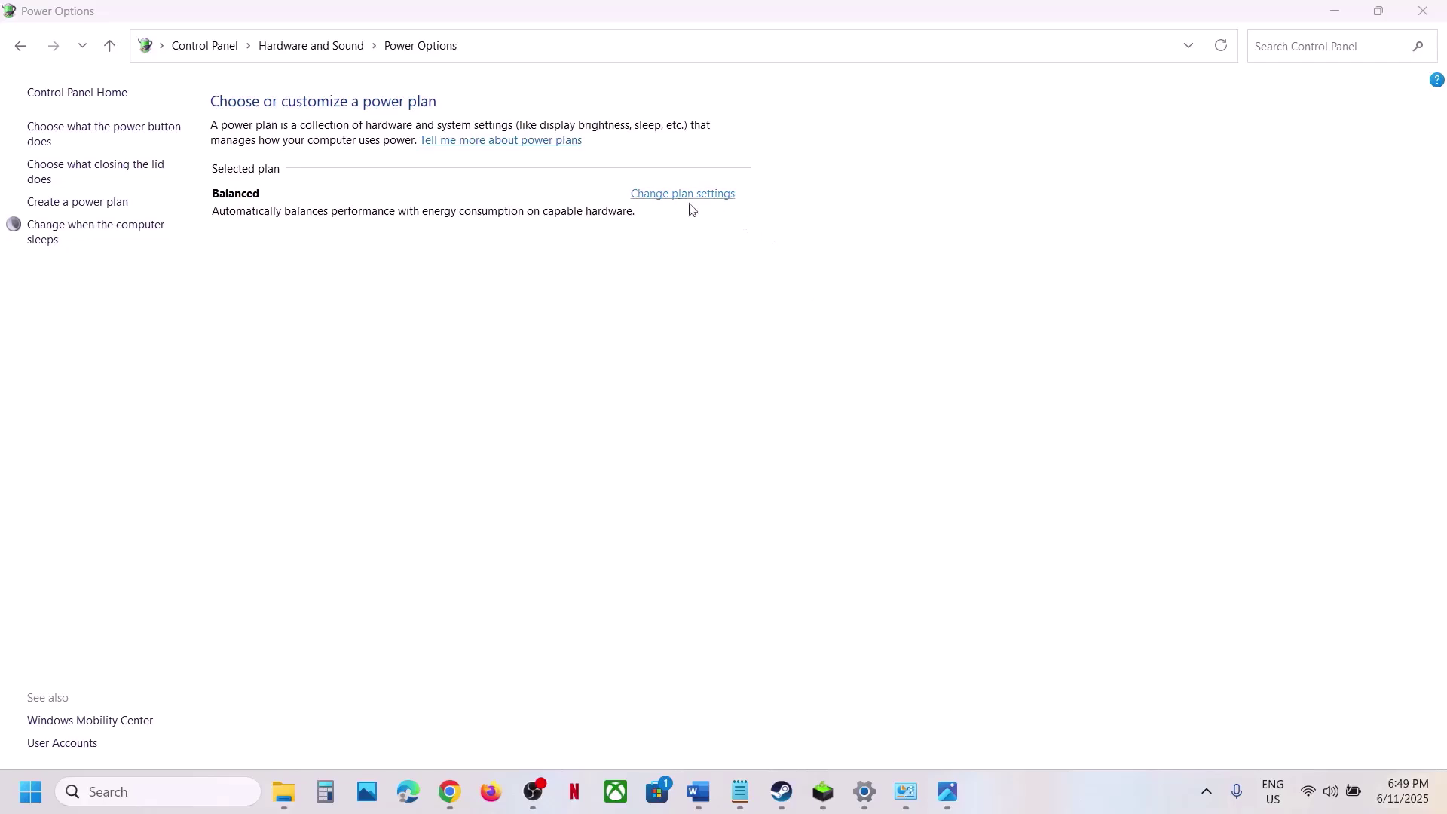
pyautogui.click(949, 793)
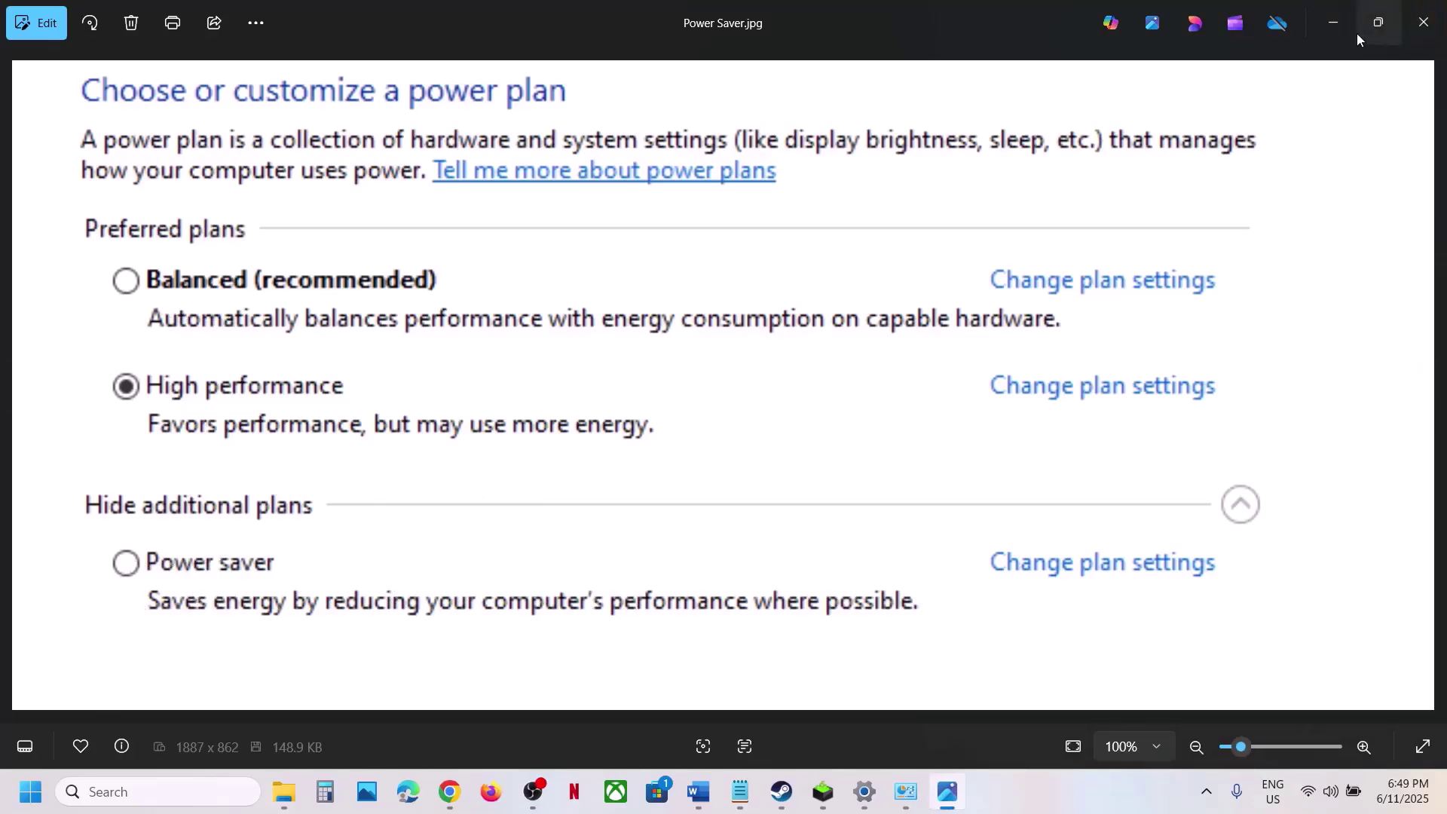
pyautogui.click(1336, 26)
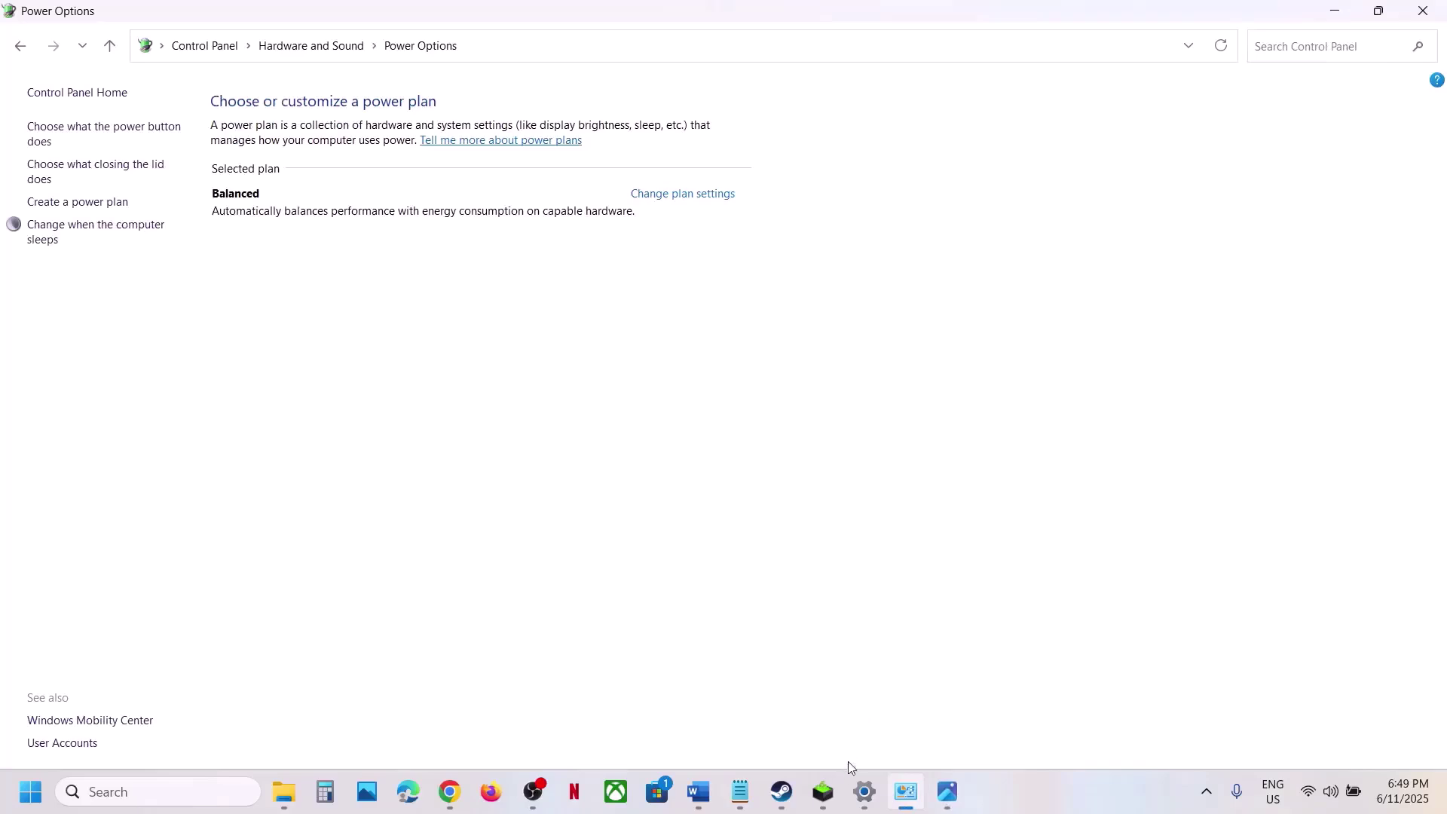
# Step: Copy "Intel Extreme Tuning Utility" from Step 8 of the Word checklist
pyautogui.click(698, 792)
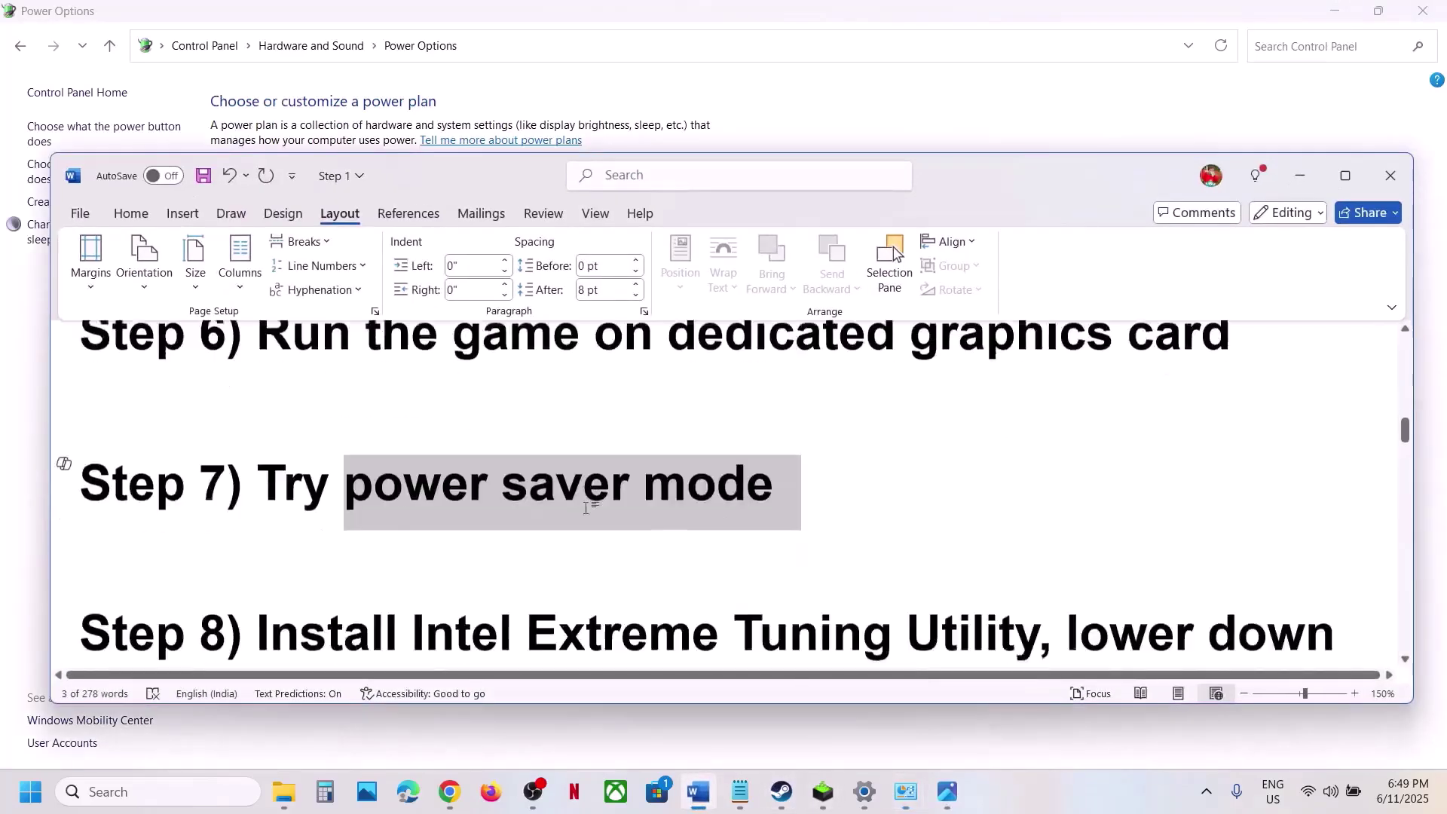
pyautogui.scroll(-2, 537, 514)
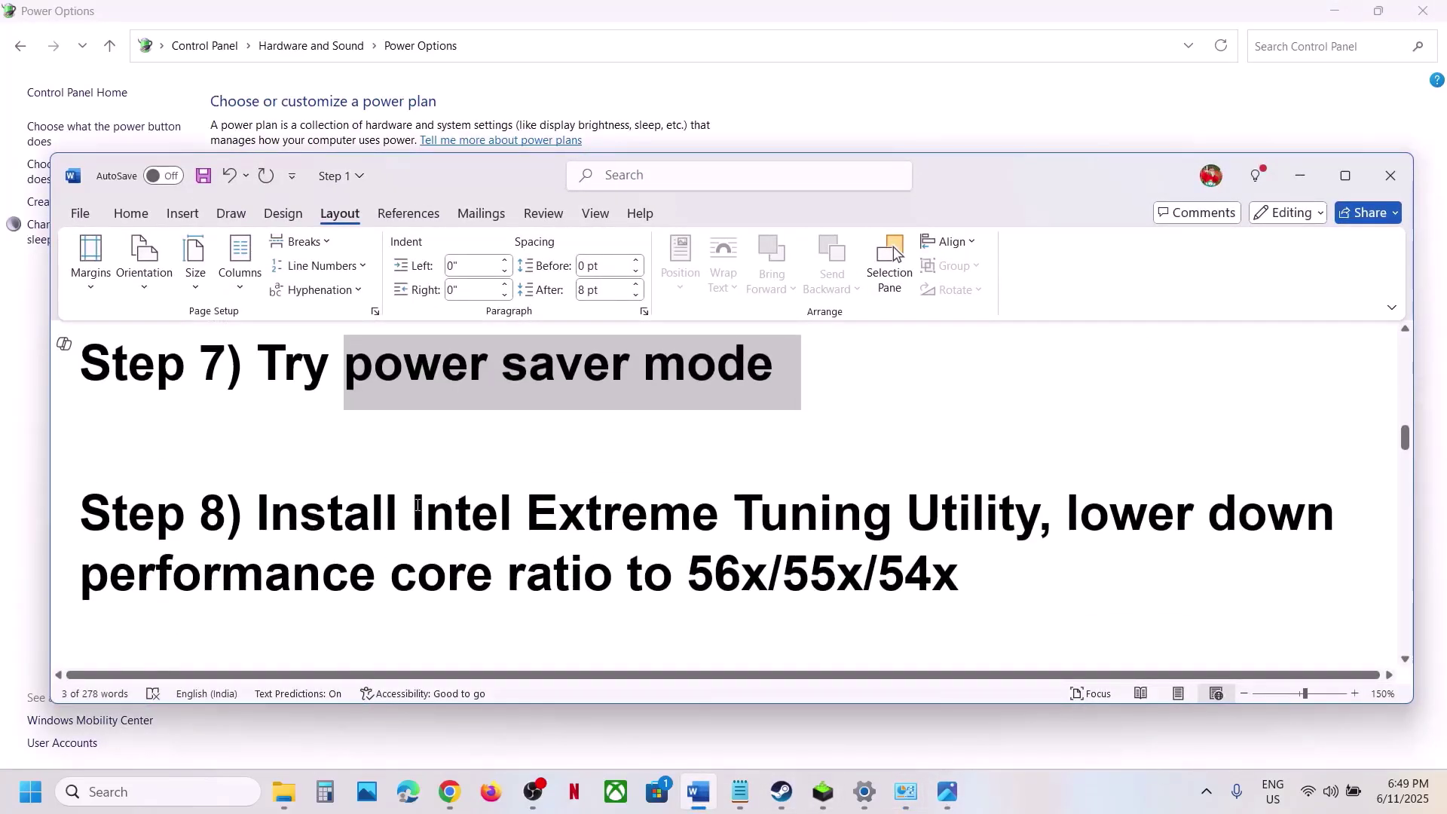
pyautogui.moveTo(417, 506); pyautogui.dragTo(974, 527)
pyautogui.hotkey('ctrl', 'c')
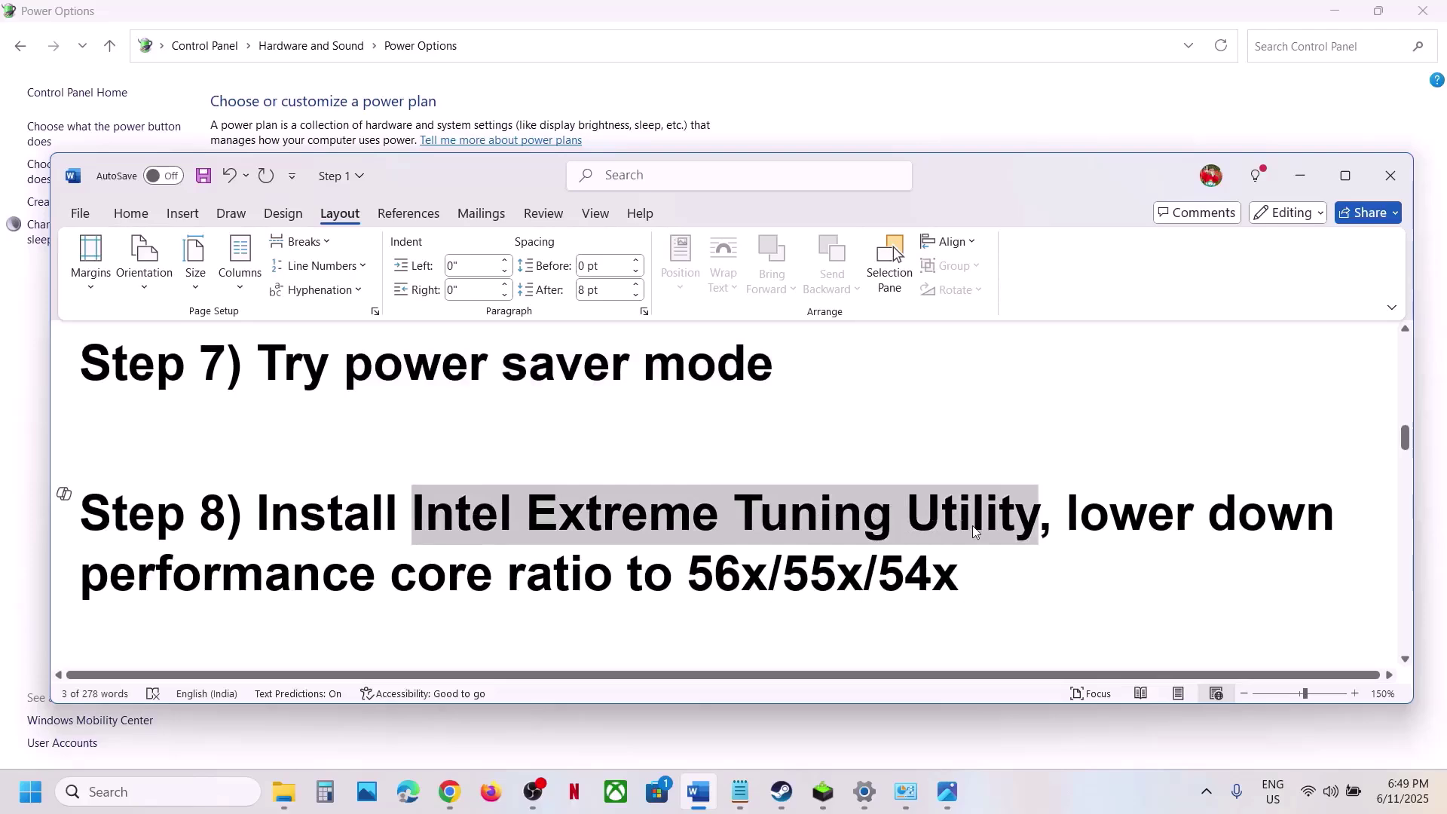
# Step: Search the web in Chrome for Intel Extreme Tuning Utility and open Intel's XTU page at the available downloads
pyautogui.click(450, 792)
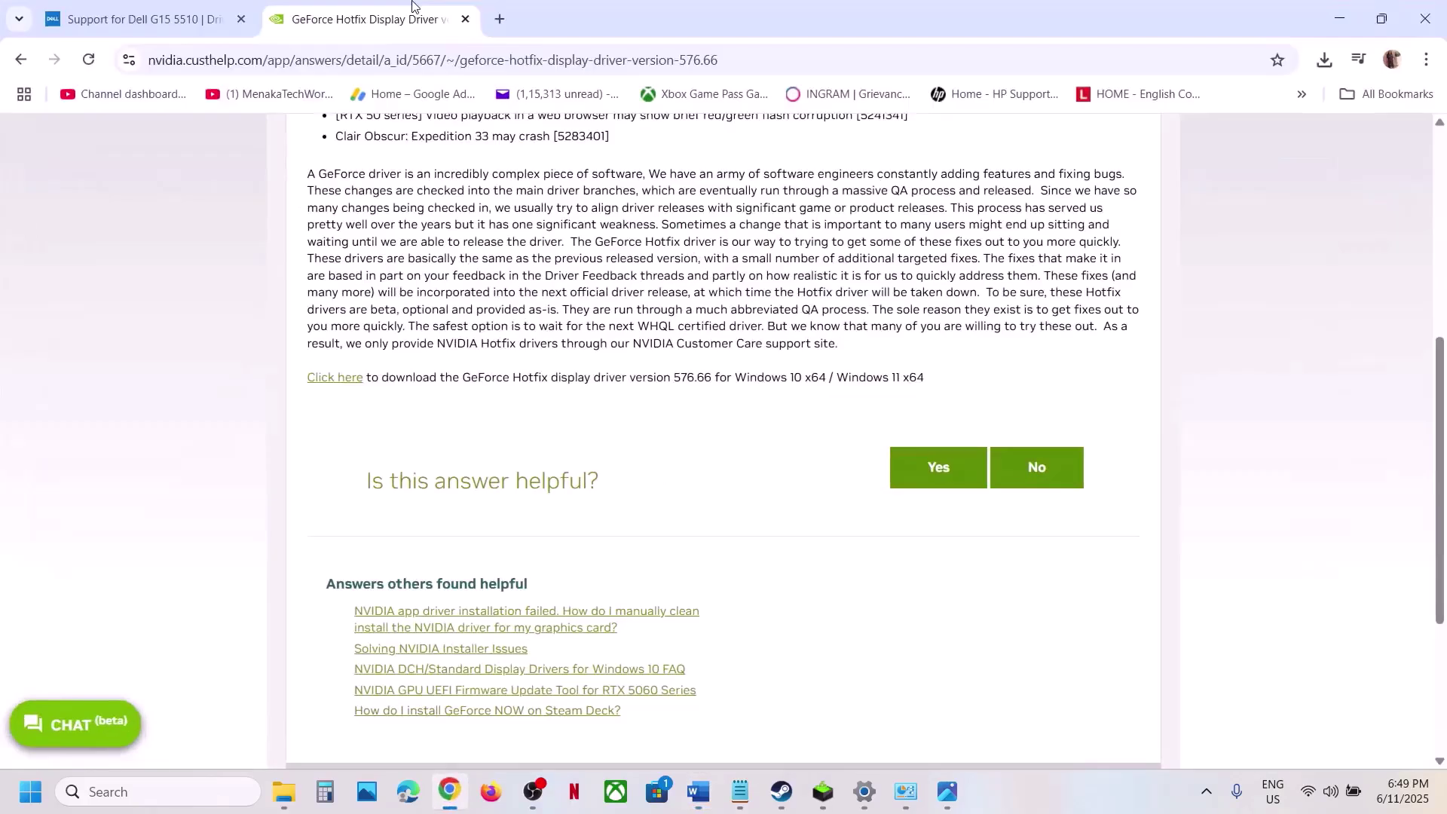
pyautogui.click(497, 18)
pyautogui.hotkey('ctrl', 'v')
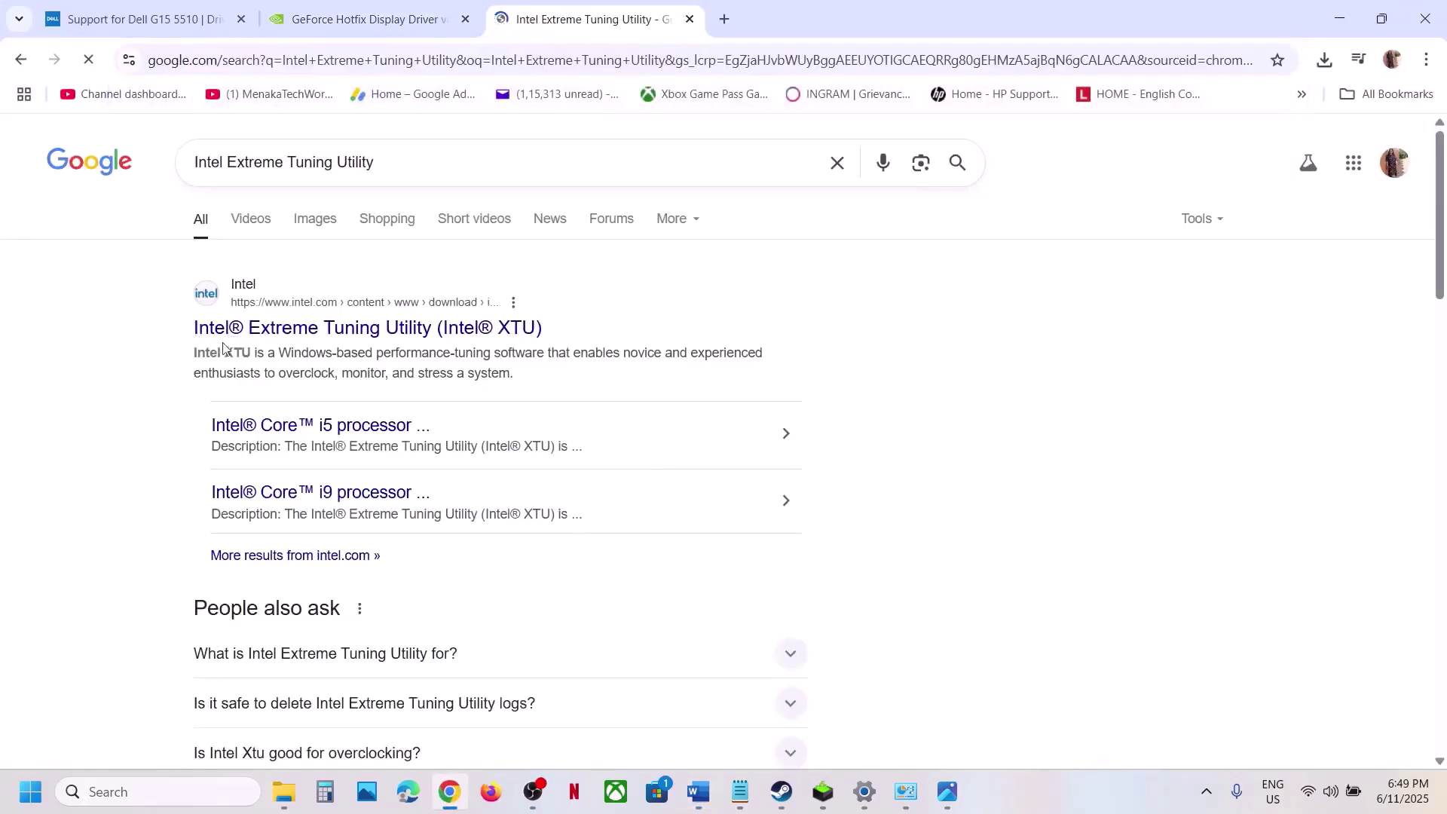
pyautogui.click(221, 330)
pyautogui.scroll(-3, 501, 656)
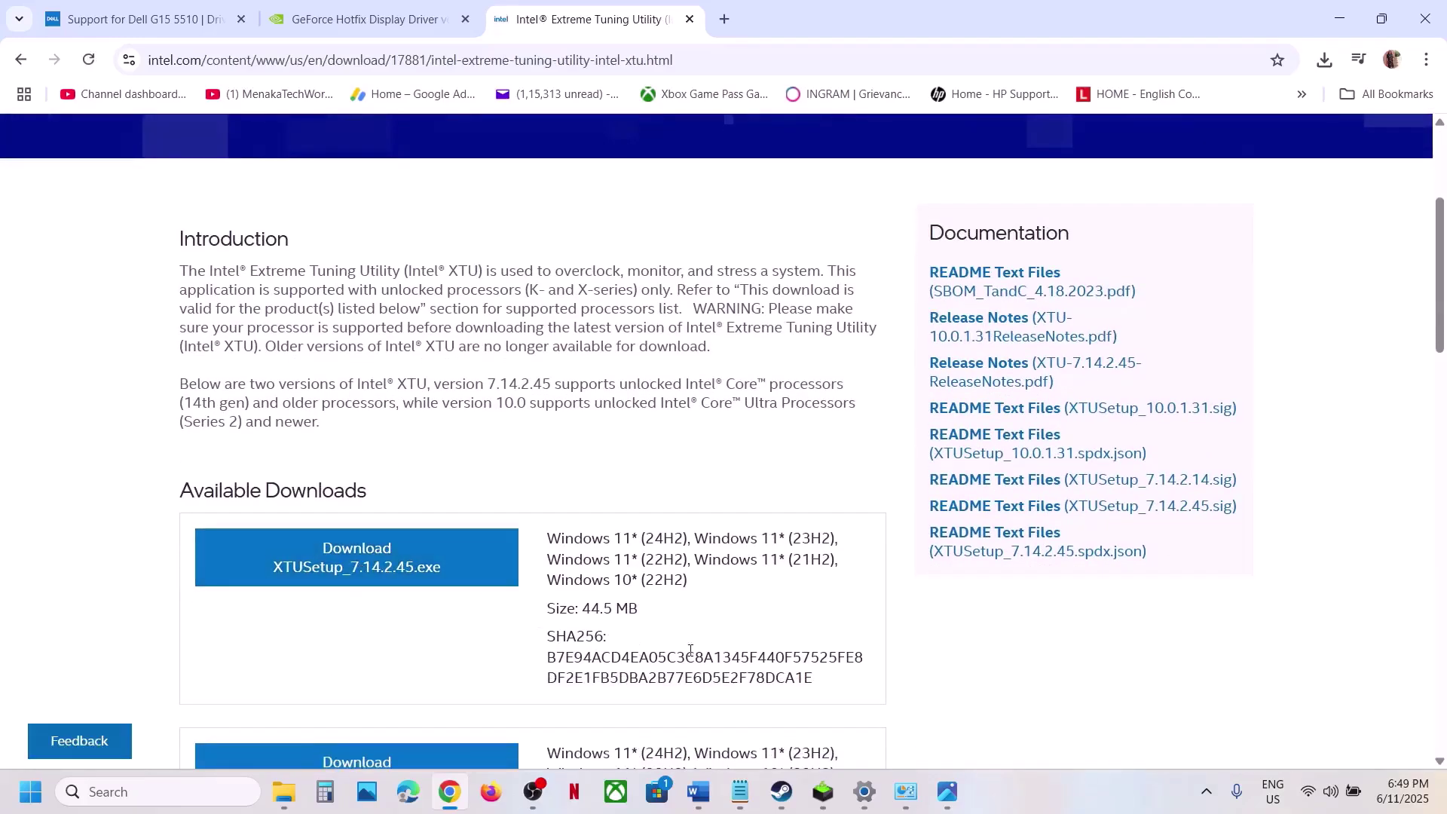
# Step: Search Windows for the Intel Extreme Tuning Utility and close the search
pyautogui.click(201, 790)
pyautogui.write('in')
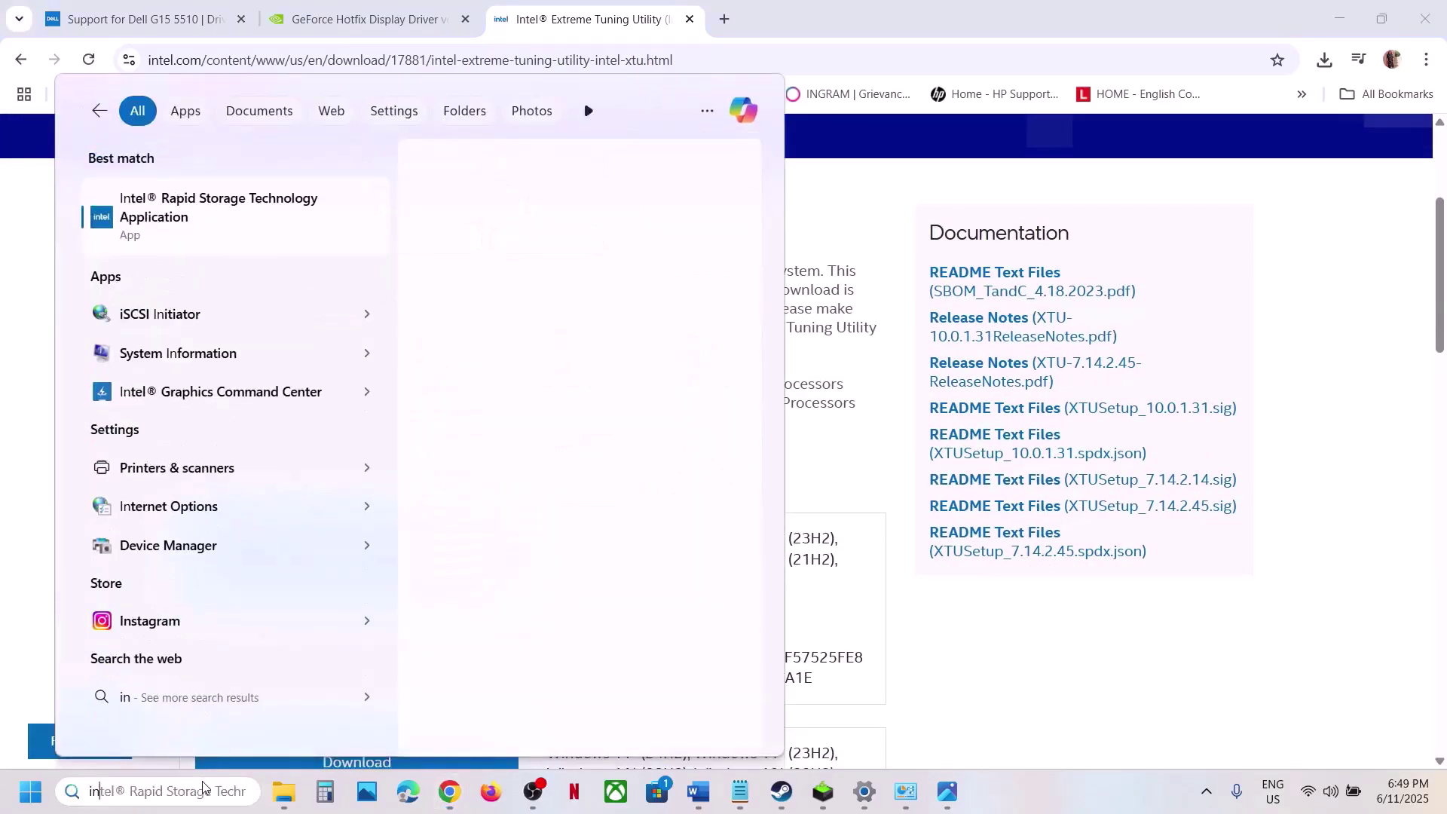
pyautogui.press('BackSpace')
pyautogui.press('BackSpace')
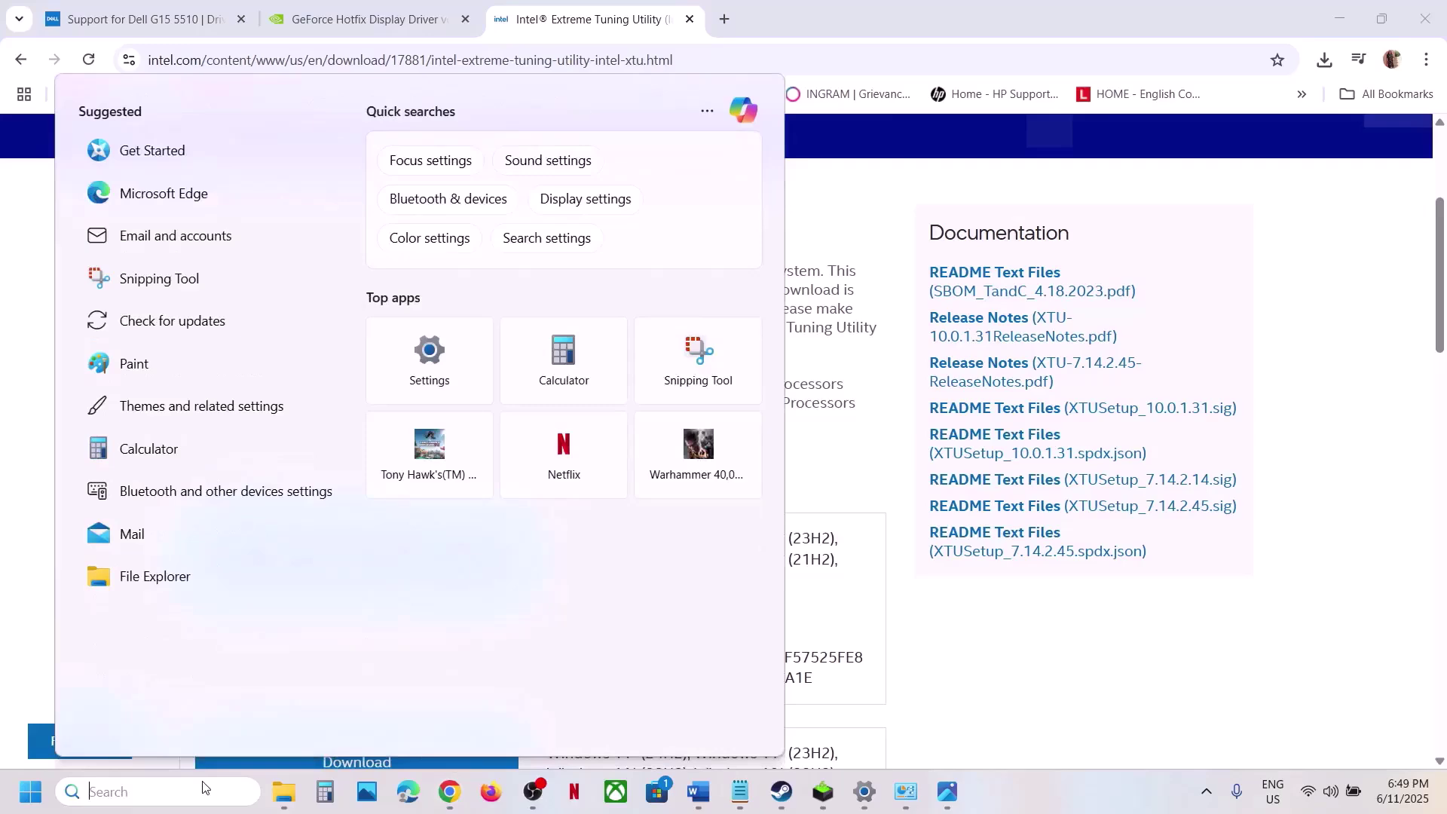
pyautogui.hotkey('ctrl', 'v')
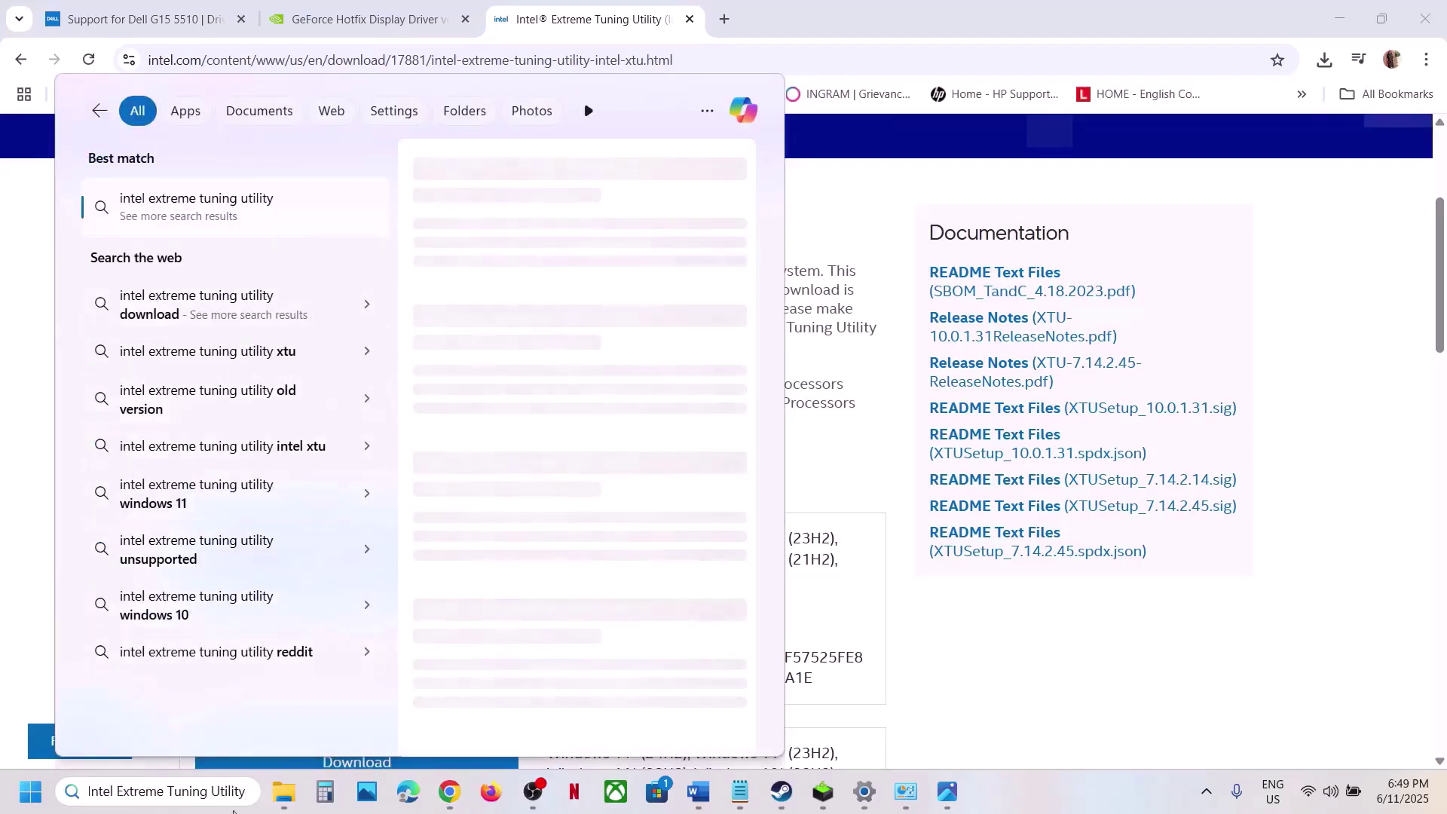
pyautogui.click(34, 576)
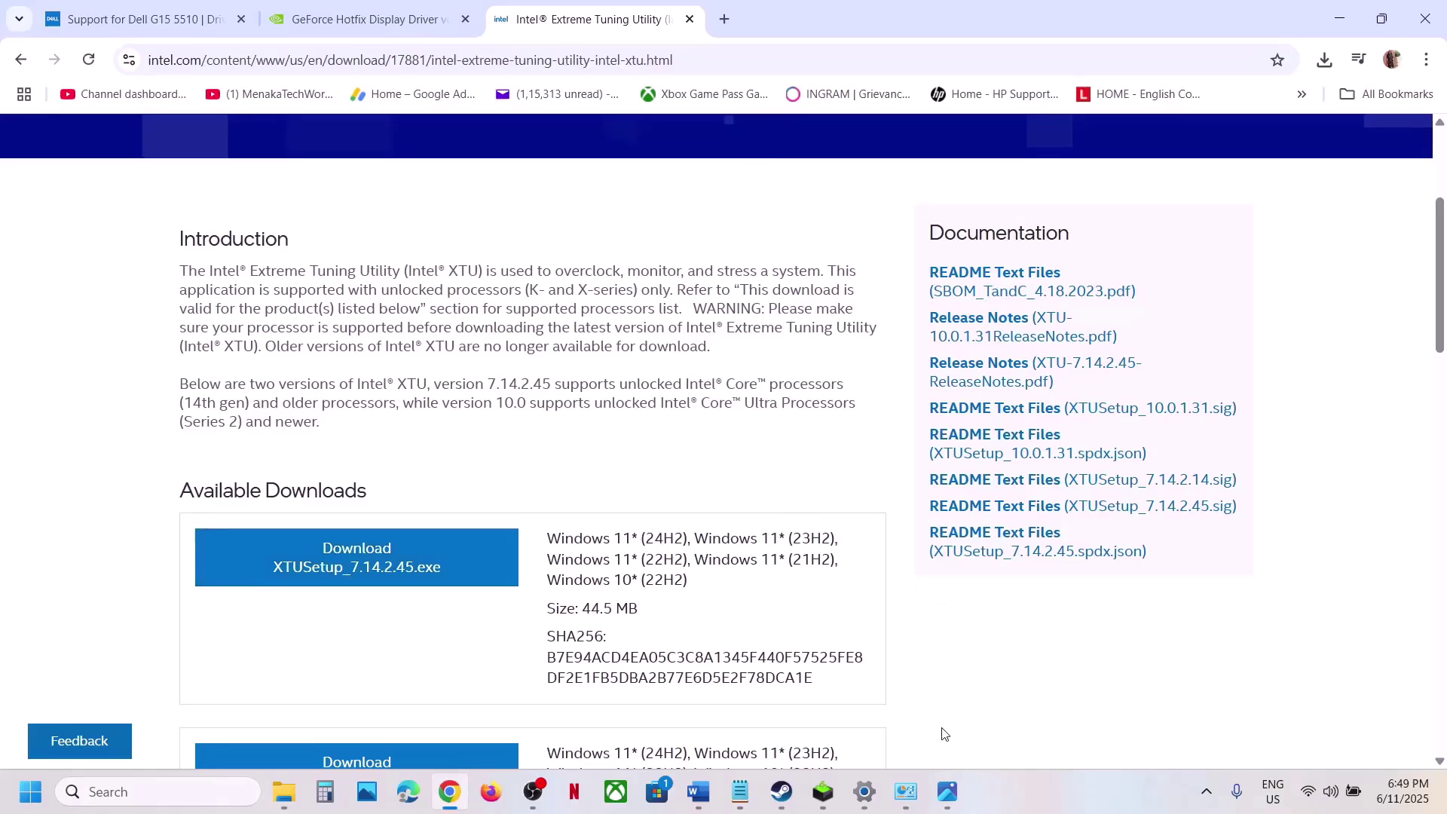
# Step: View the Intel Extreme reference image in Photos and enlarge its Performance Core Ratio setting
pyautogui.click(947, 790)
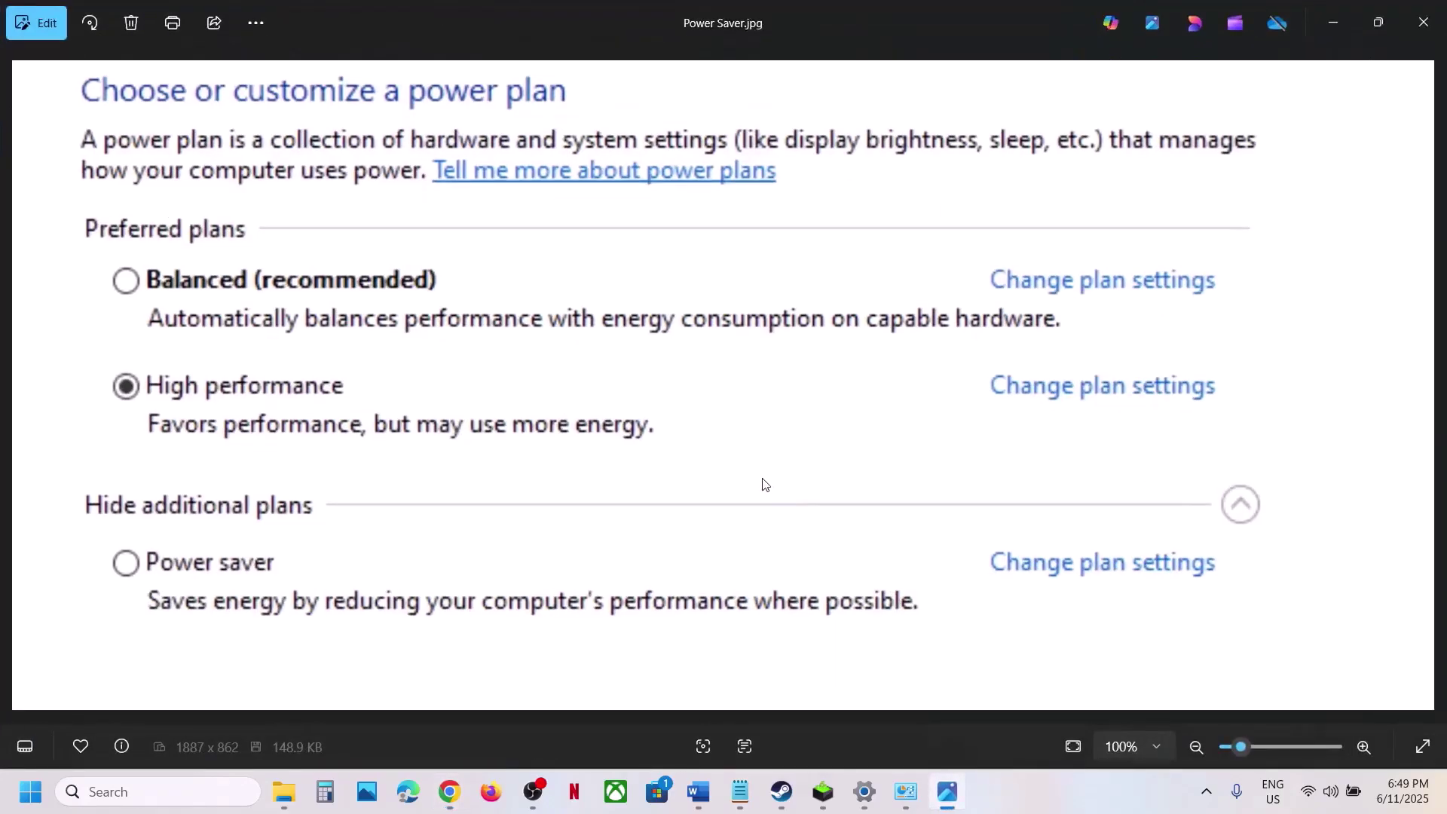
pyautogui.press('Right')
pyautogui.scroll(5, 727, 412)
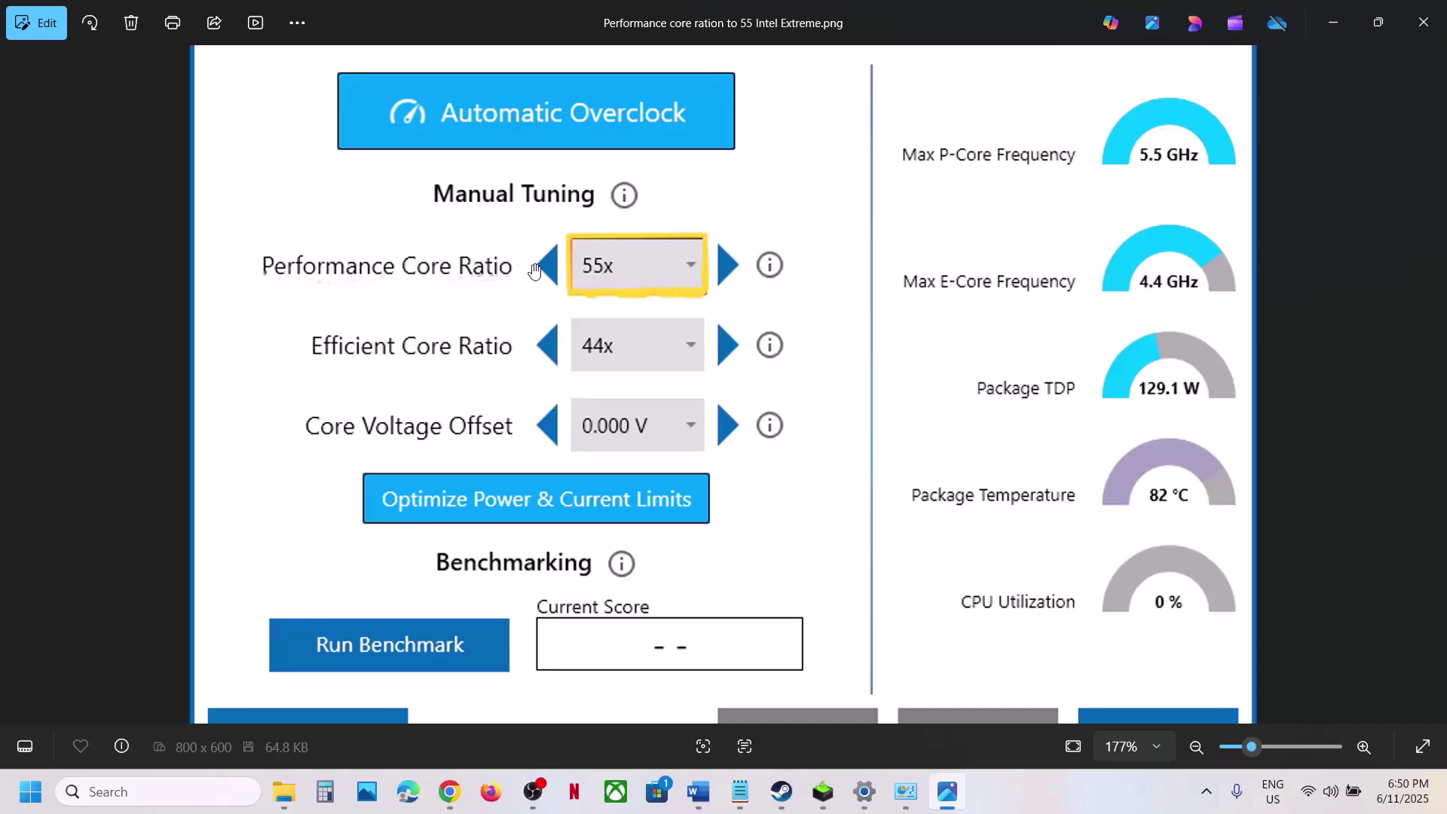
# Step: Return to the Word checklist and highlight Step 9 about running the game as an administrator and trying compatibility mode
pyautogui.click(698, 792)
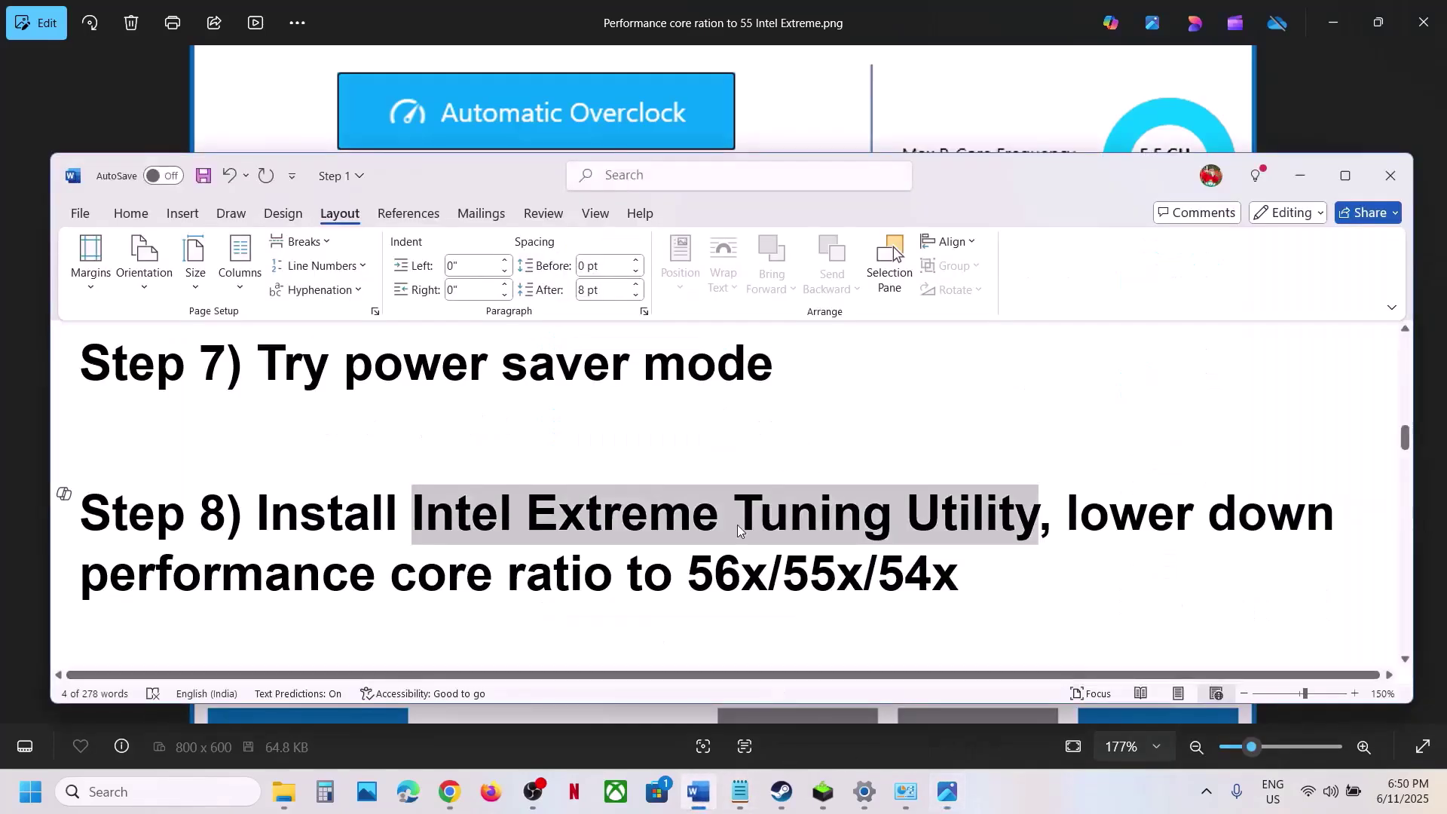
pyautogui.scroll(-3, 737, 524)
pyautogui.scroll(-2, 738, 525)
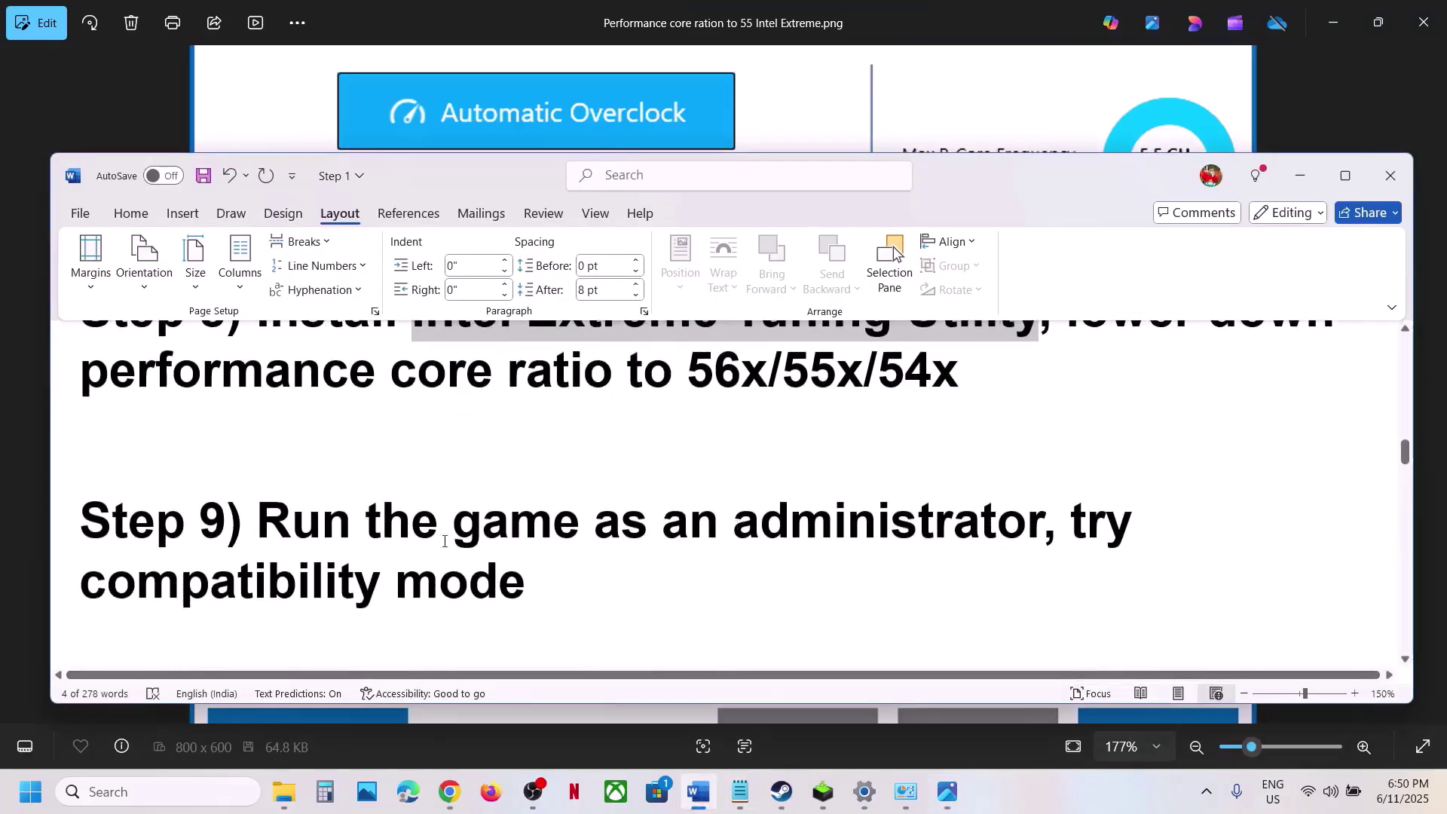
pyautogui.moveTo(257, 524); pyautogui.dragTo(1205, 591)
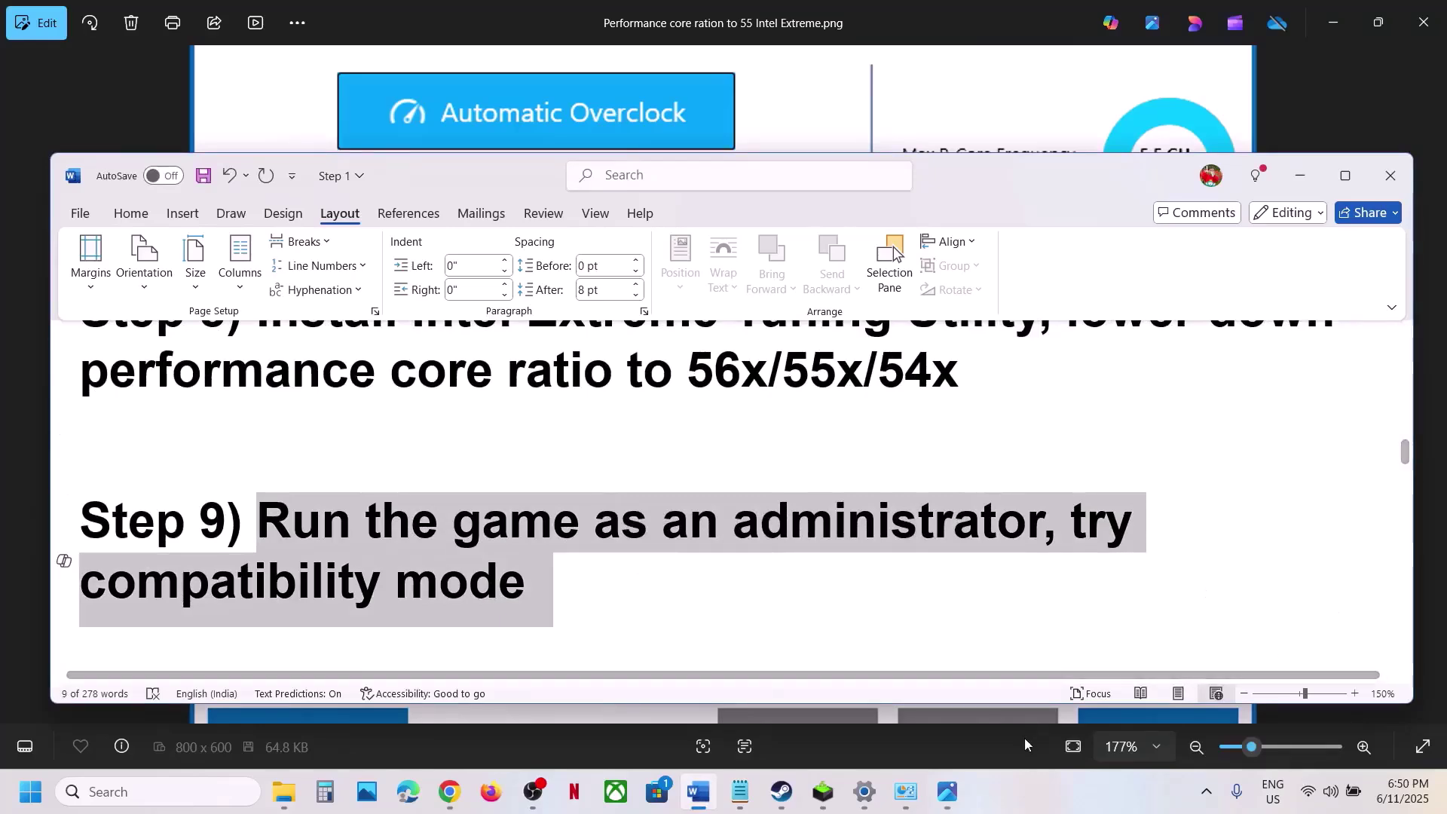
# Step: Browse Dune: Awakening's local files from Steam to DuneSandbox\Binaries\Win64 and select DuneSandbox-Win64-Shipping
pyautogui.click(775, 792)
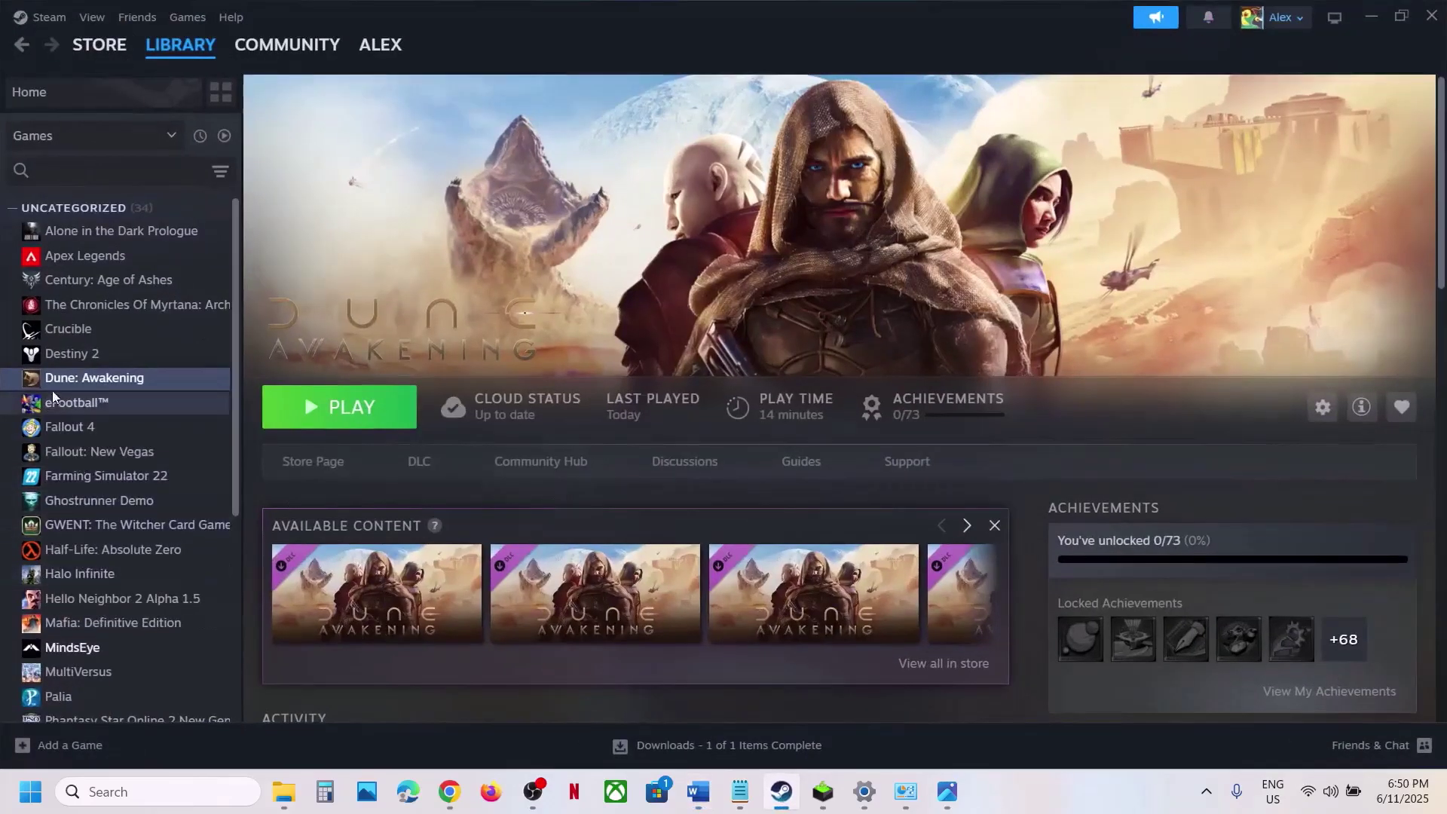
pyautogui.moveTo(131, 494)
pyautogui.click(317, 524)
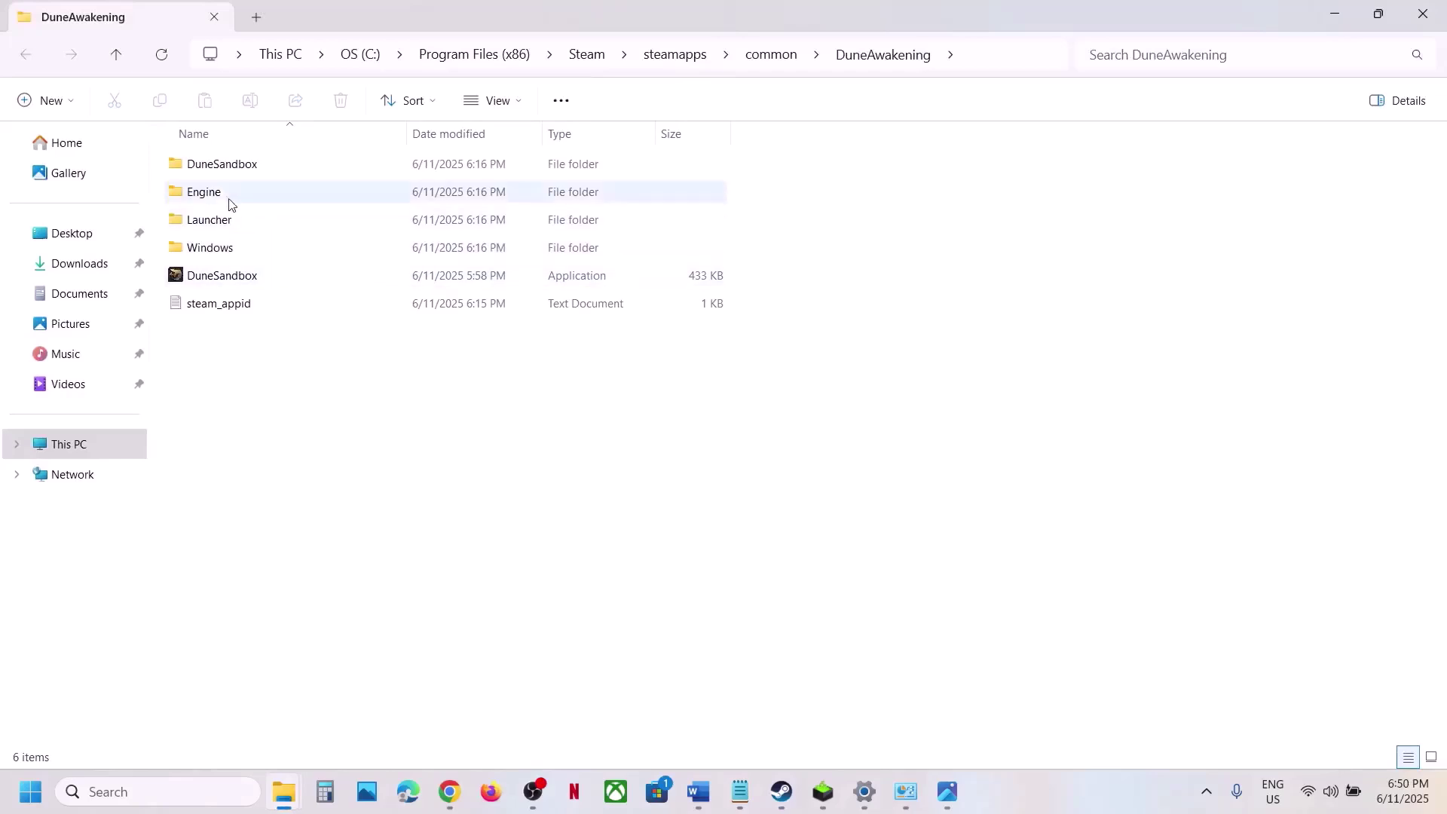
pyautogui.click(217, 173)
pyautogui.doubleClick(216, 170)
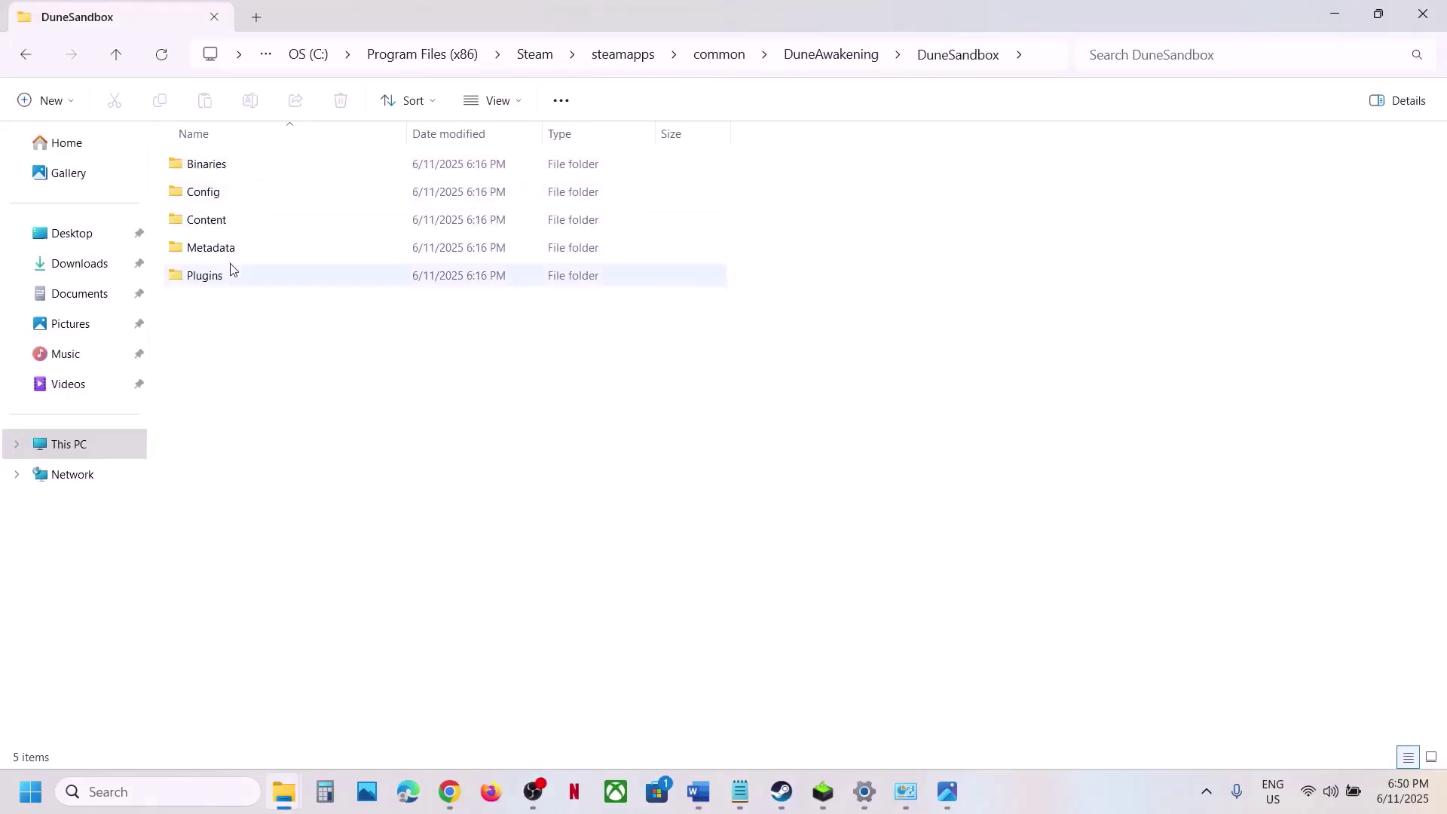
pyautogui.doubleClick(230, 163)
pyautogui.doubleClick(230, 167)
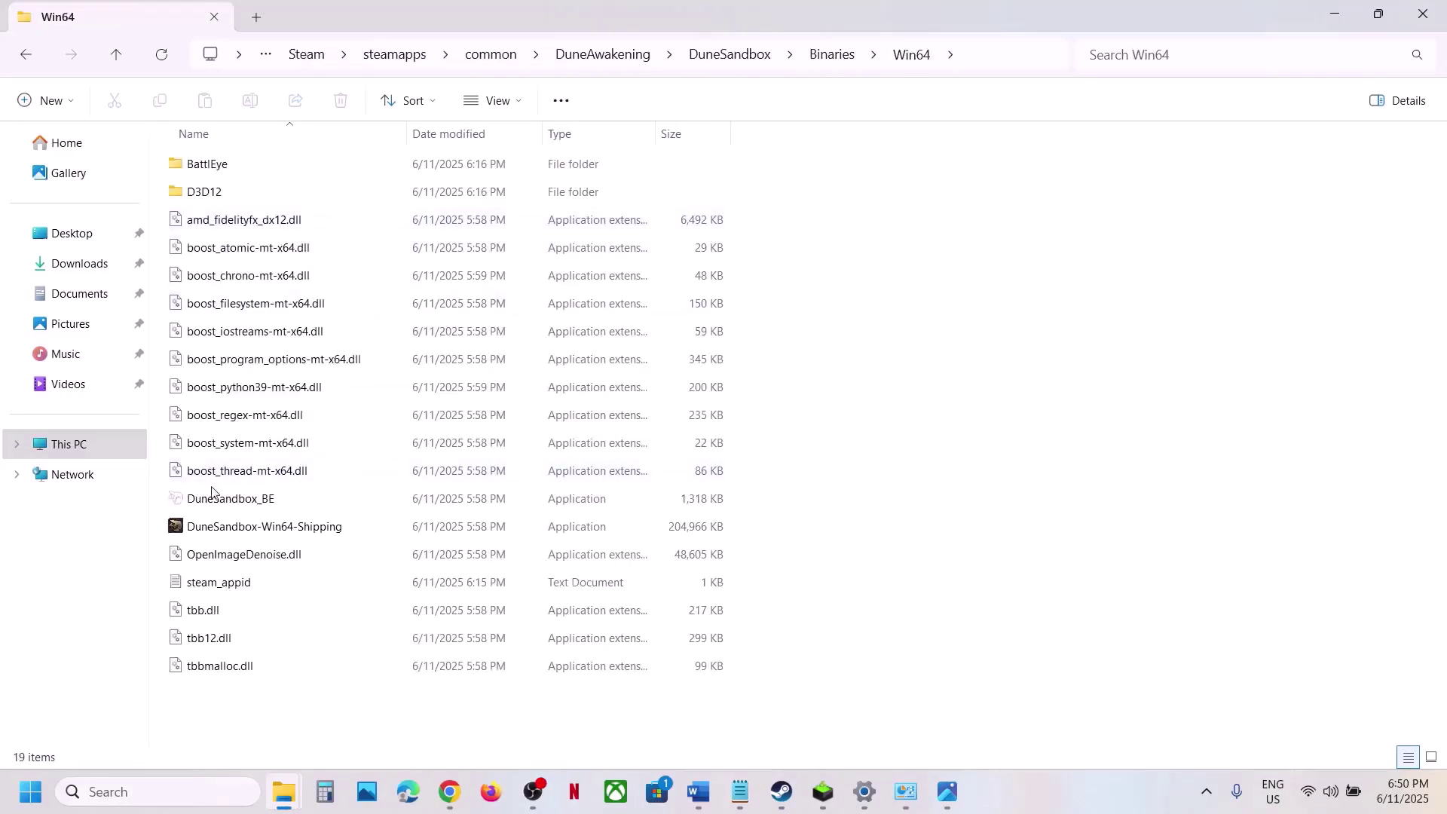
pyautogui.click(215, 530)
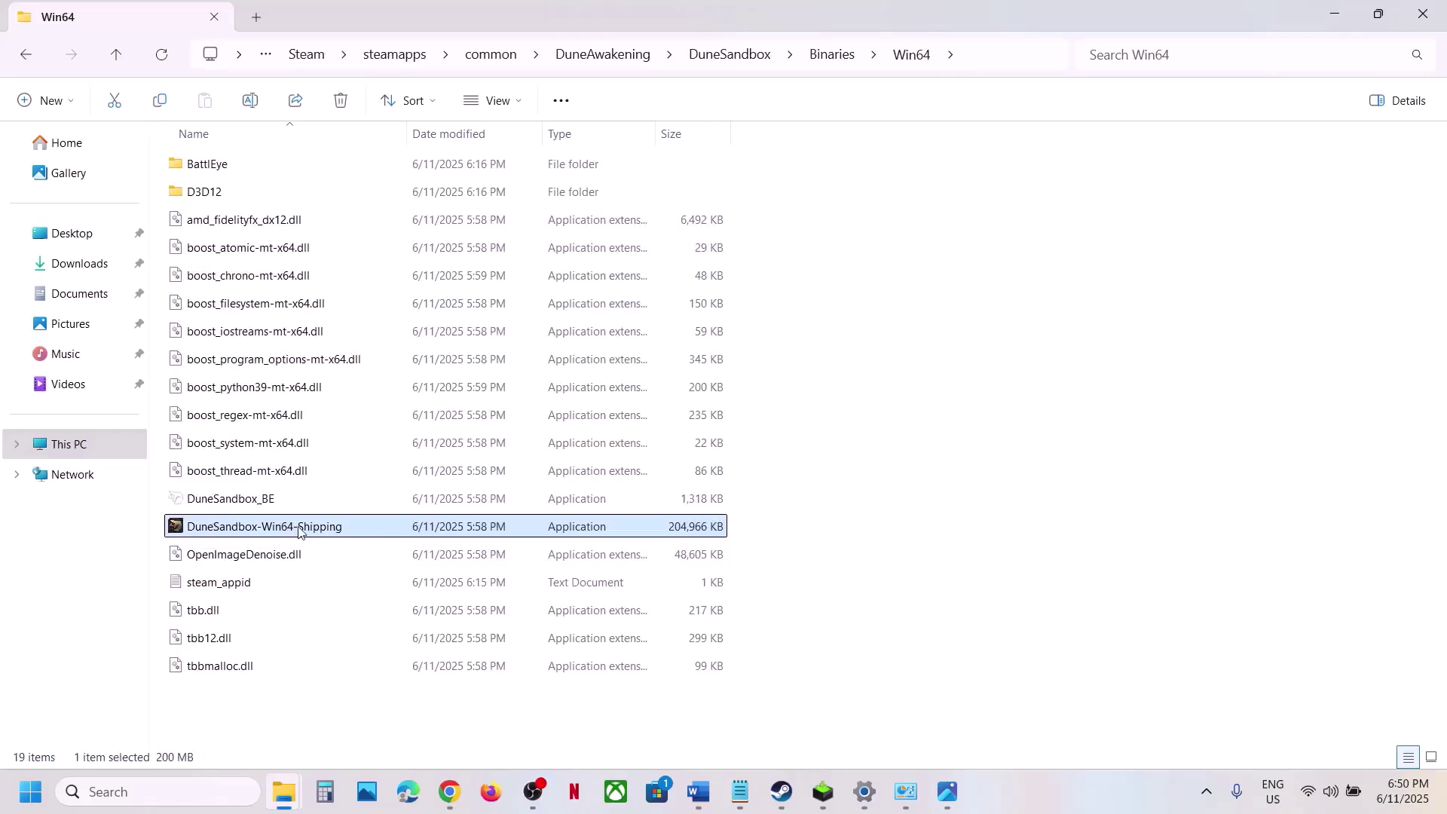
pyautogui.click(781, 790)
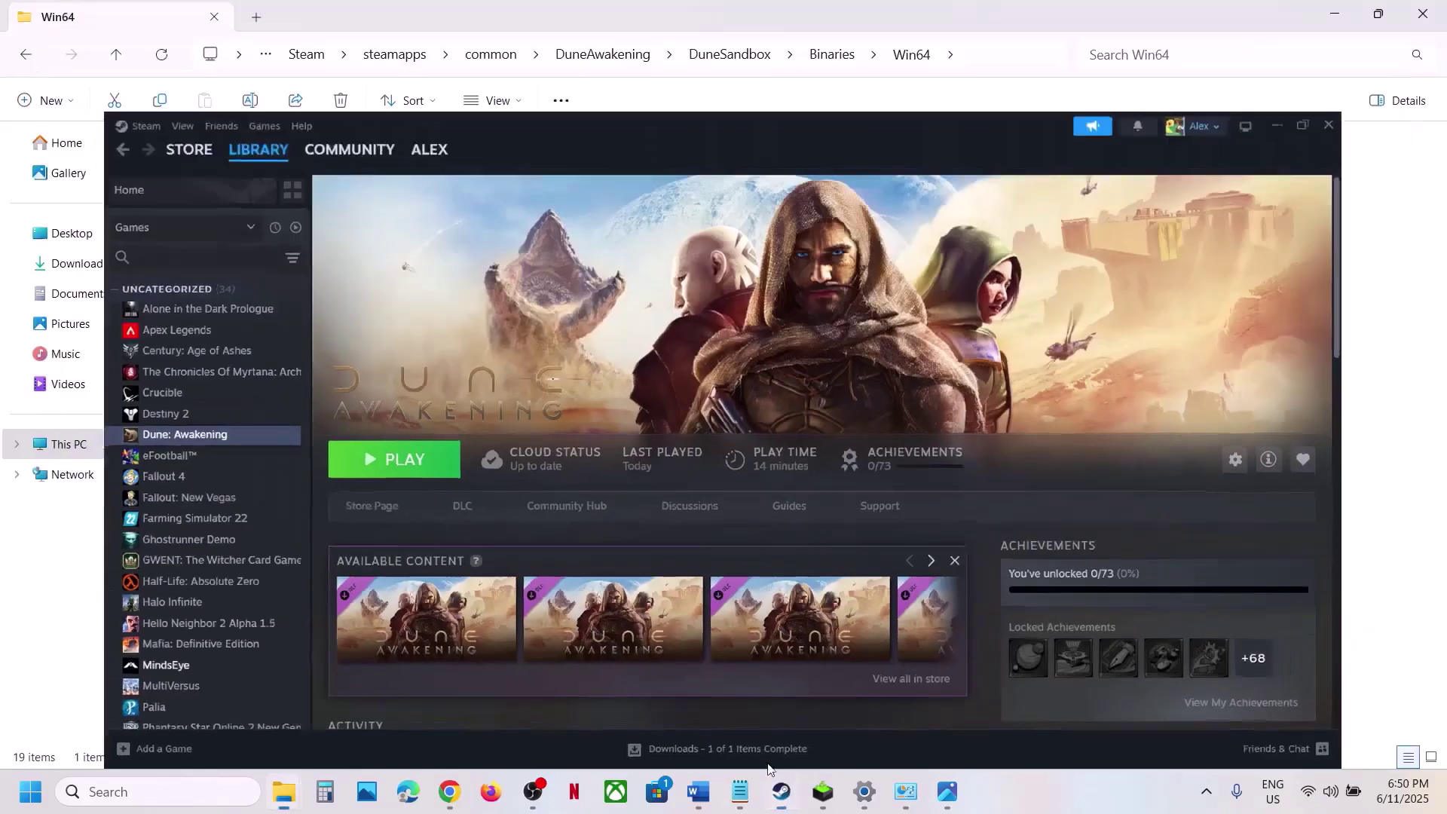
pyautogui.click(781, 790)
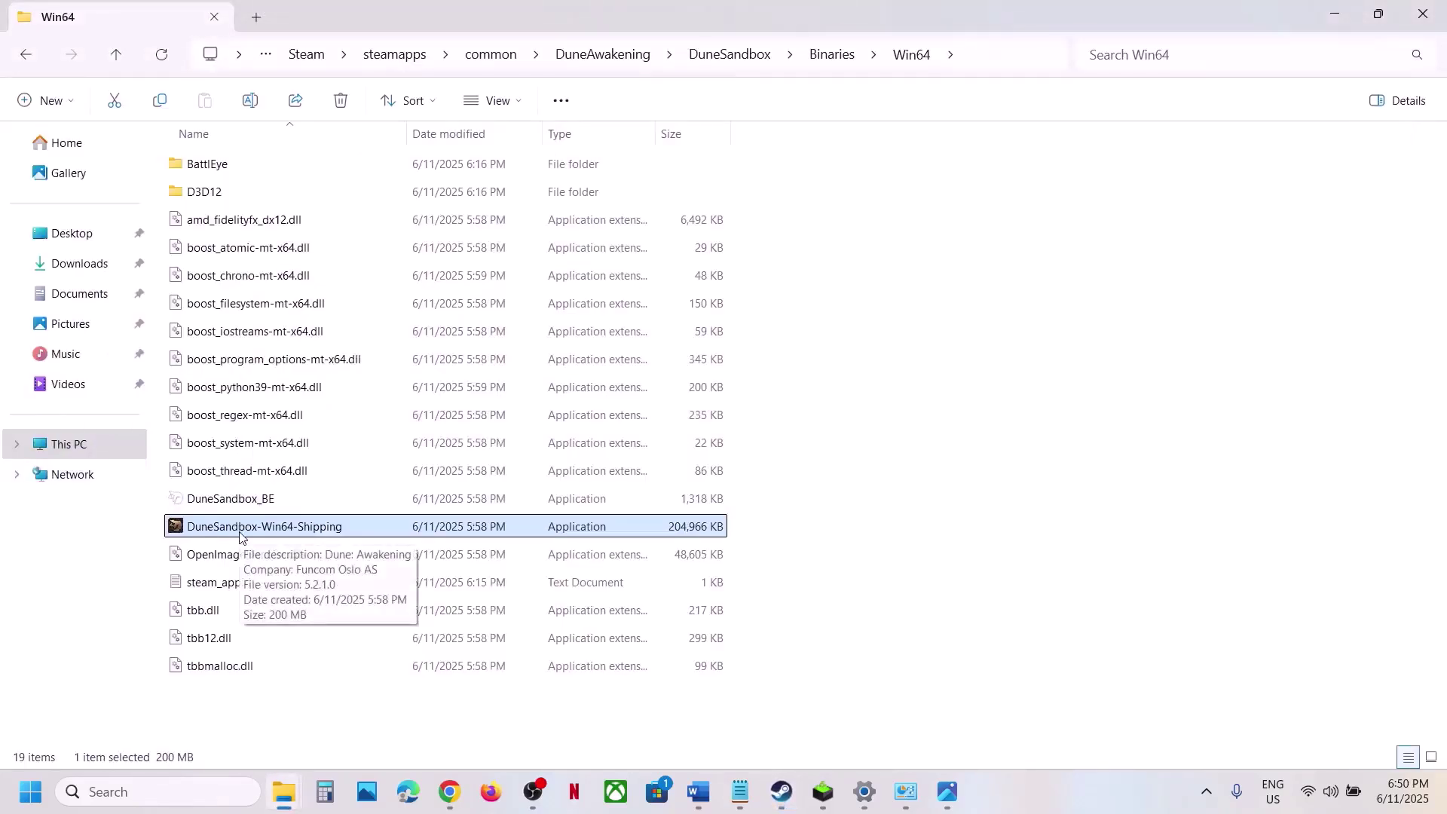
# Step: Set DuneSandbox-Win64-Shipping to run as an administrator in its compatibility properties and apply the change
pyautogui.rightClick(240, 533)
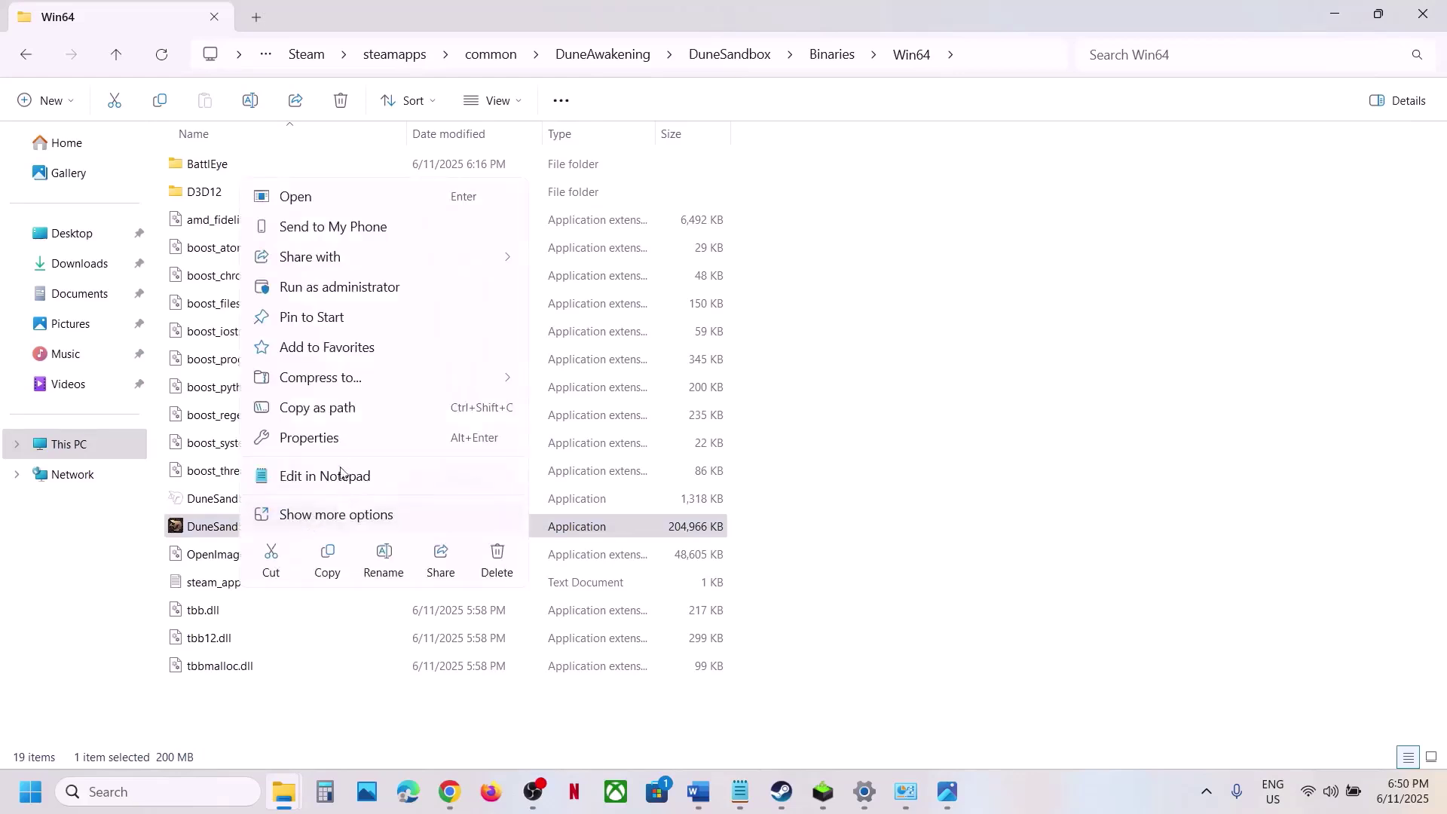
pyautogui.click(338, 436)
pyautogui.click(380, 302)
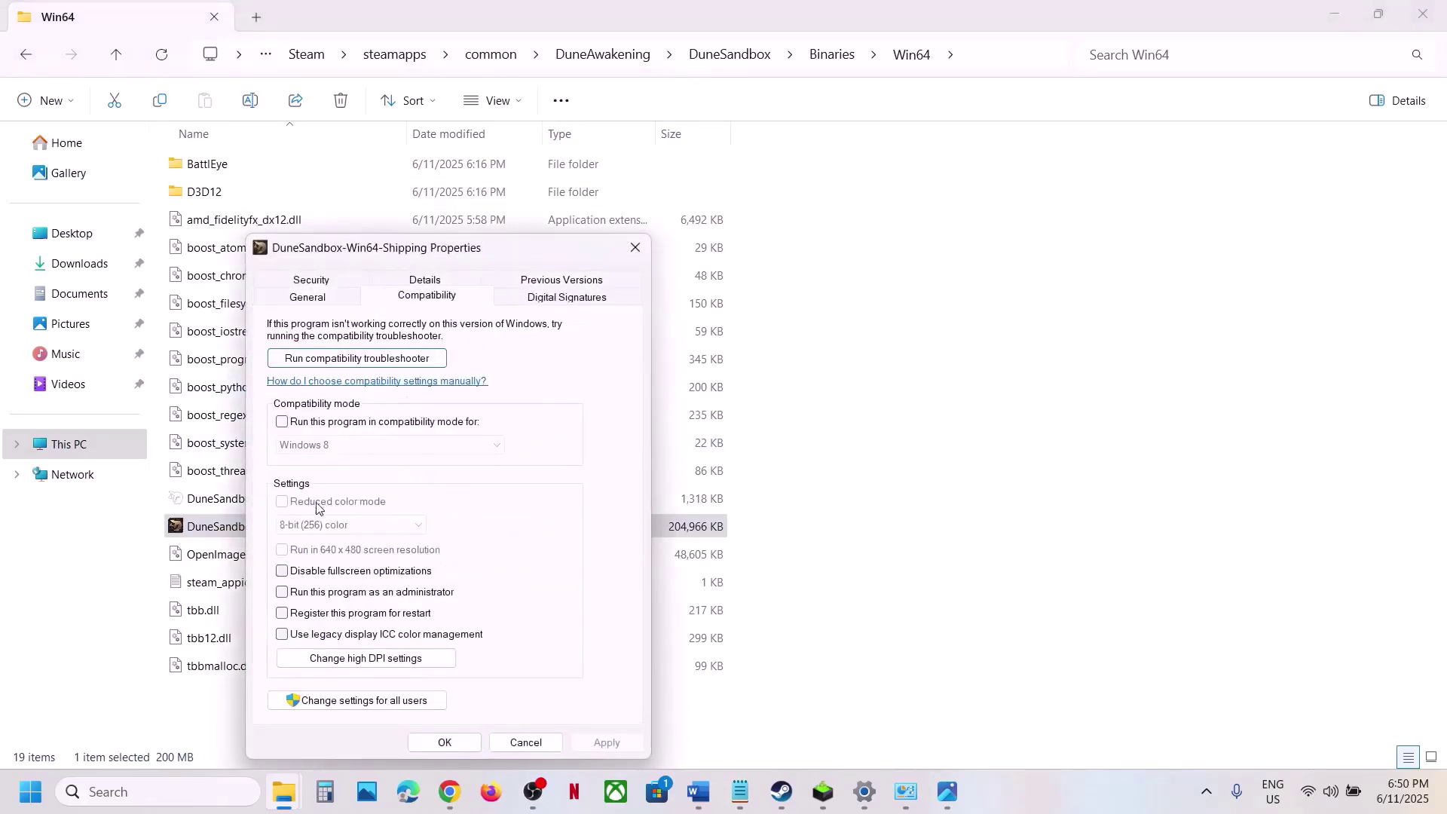
pyautogui.click(284, 594)
pyautogui.click(593, 741)
pyautogui.click(425, 746)
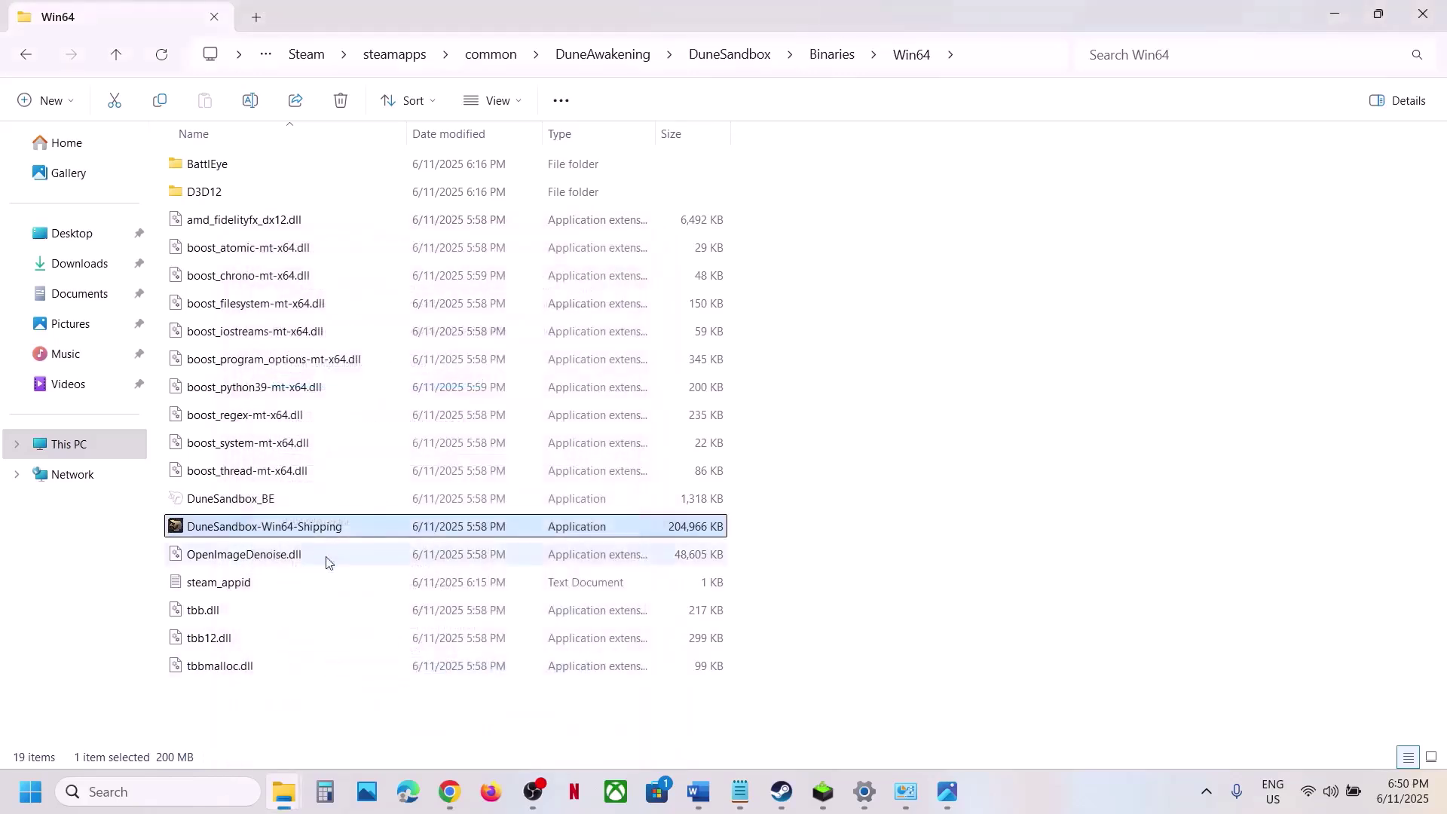
# Step: Set DuneSandbox-Win64-Shipping to run in compatibility mode for Windows 7 and apply the change
pyautogui.rightClick(264, 537)
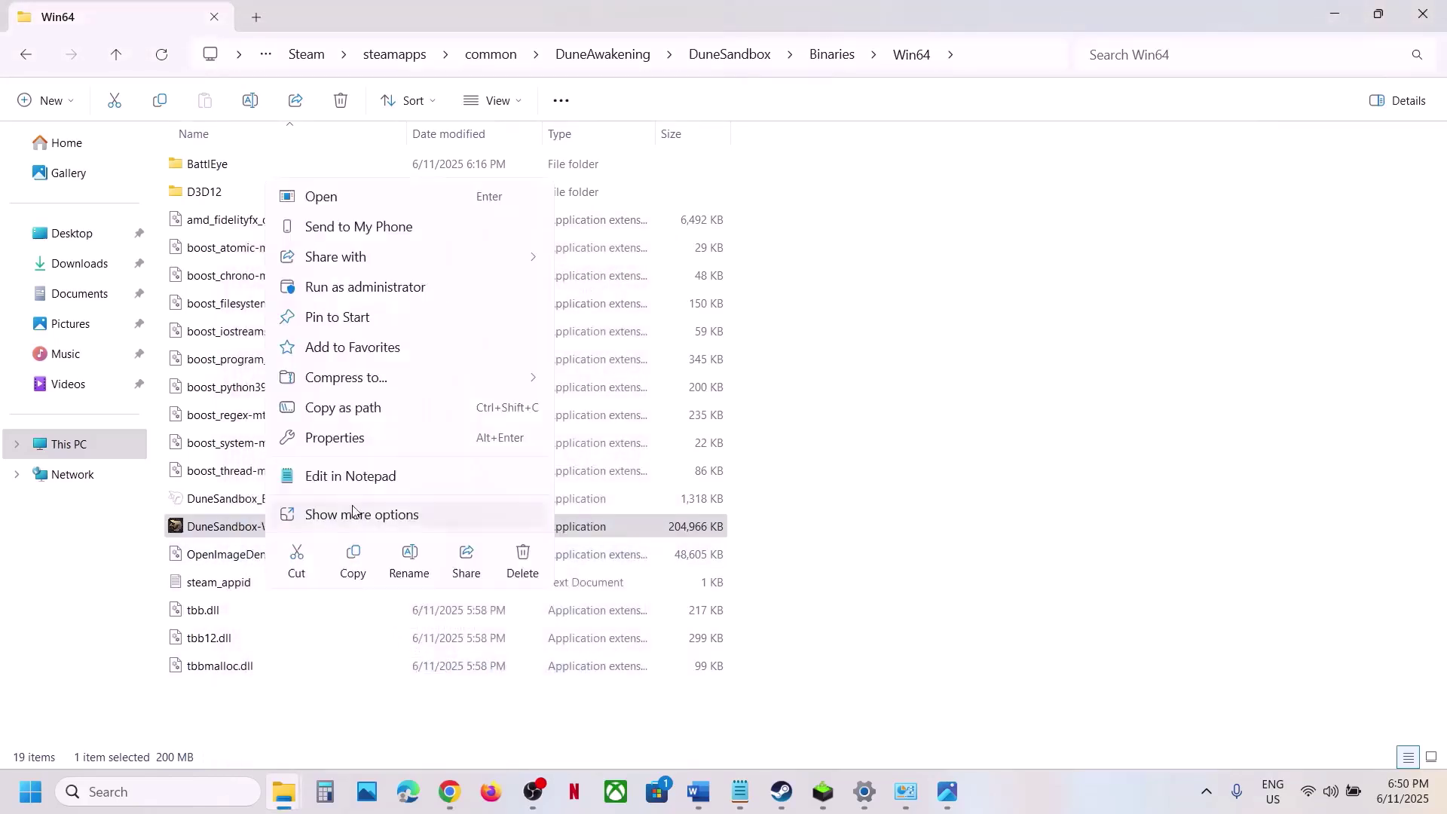
pyautogui.click(343, 438)
pyautogui.click(424, 302)
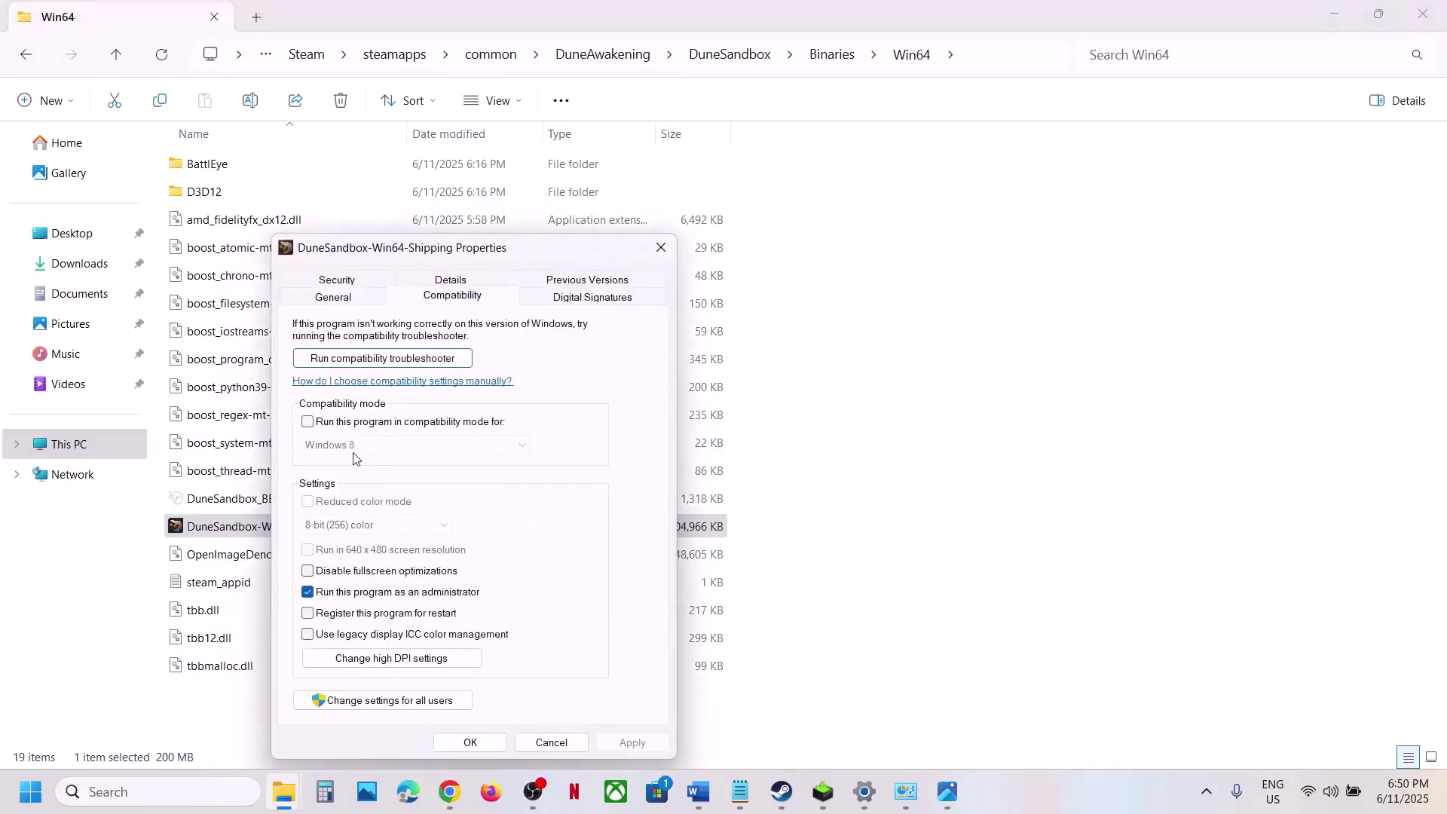
pyautogui.click(316, 424)
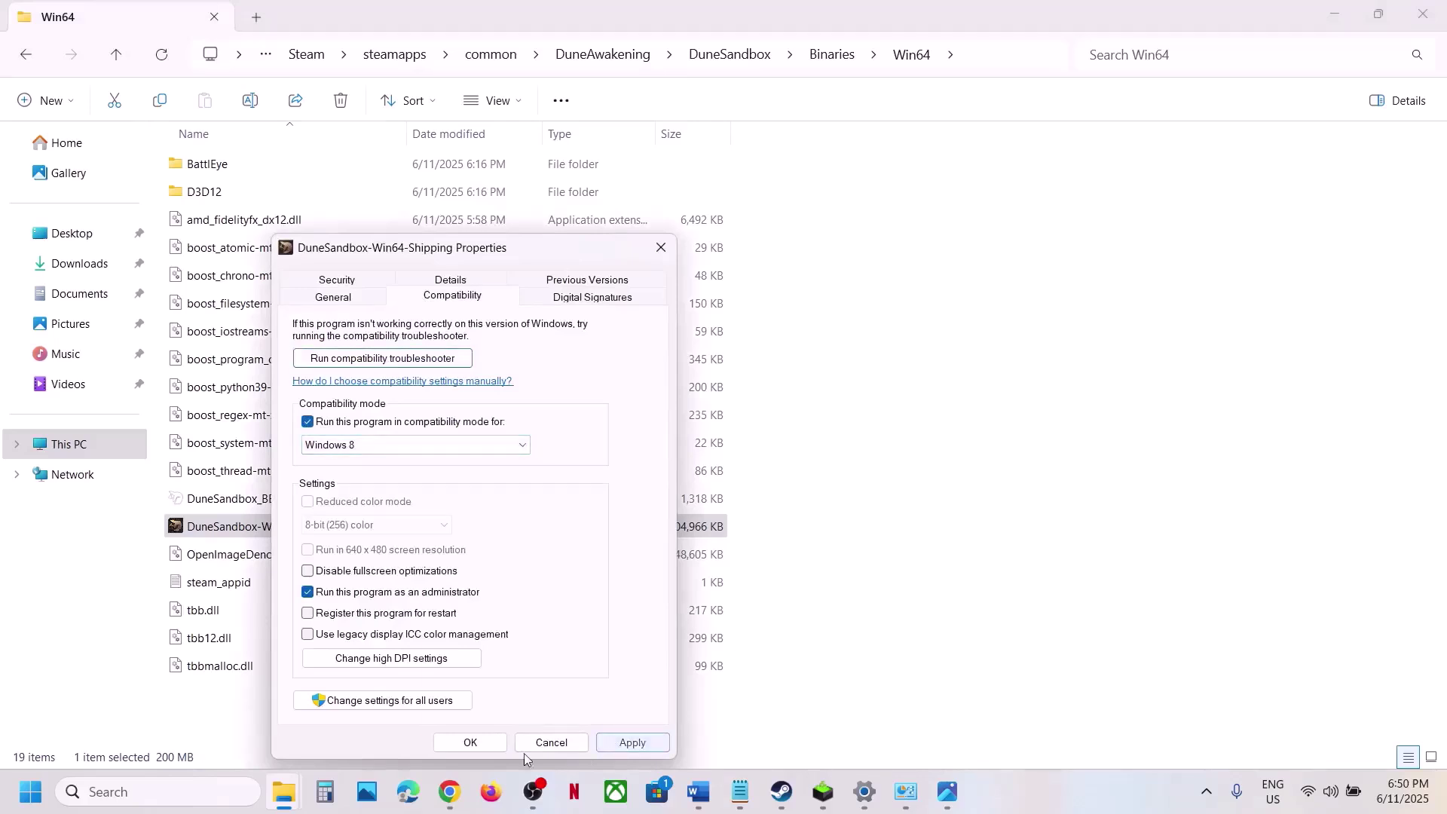
pyautogui.click(366, 453)
pyautogui.click(354, 501)
pyautogui.click(604, 747)
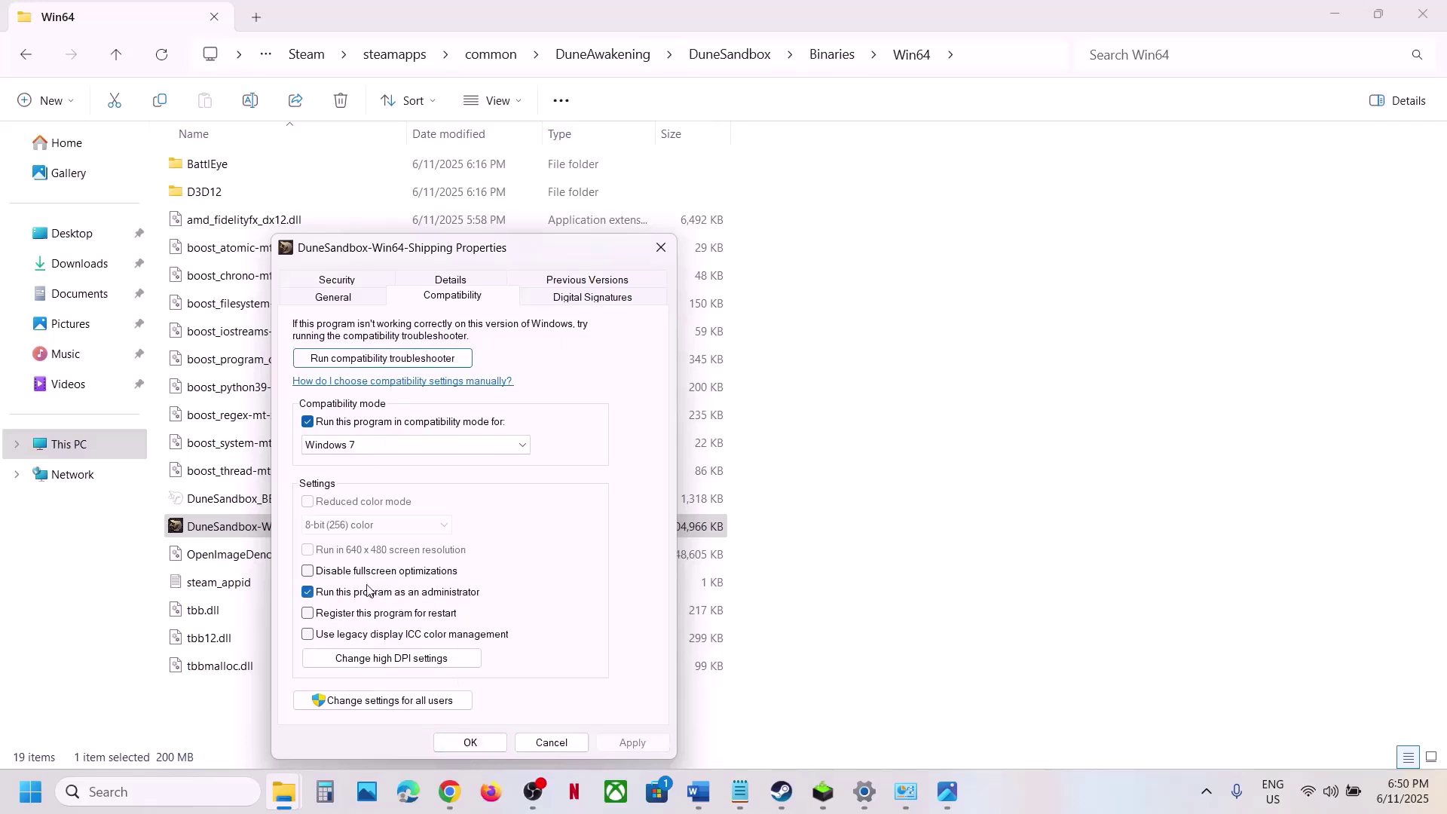
# Step: Disable fullscreen optimizations for DuneSandbox-Win64-Shipping, apply the change and close its properties
pyautogui.click(310, 573)
pyautogui.click(633, 744)
pyautogui.click(471, 745)
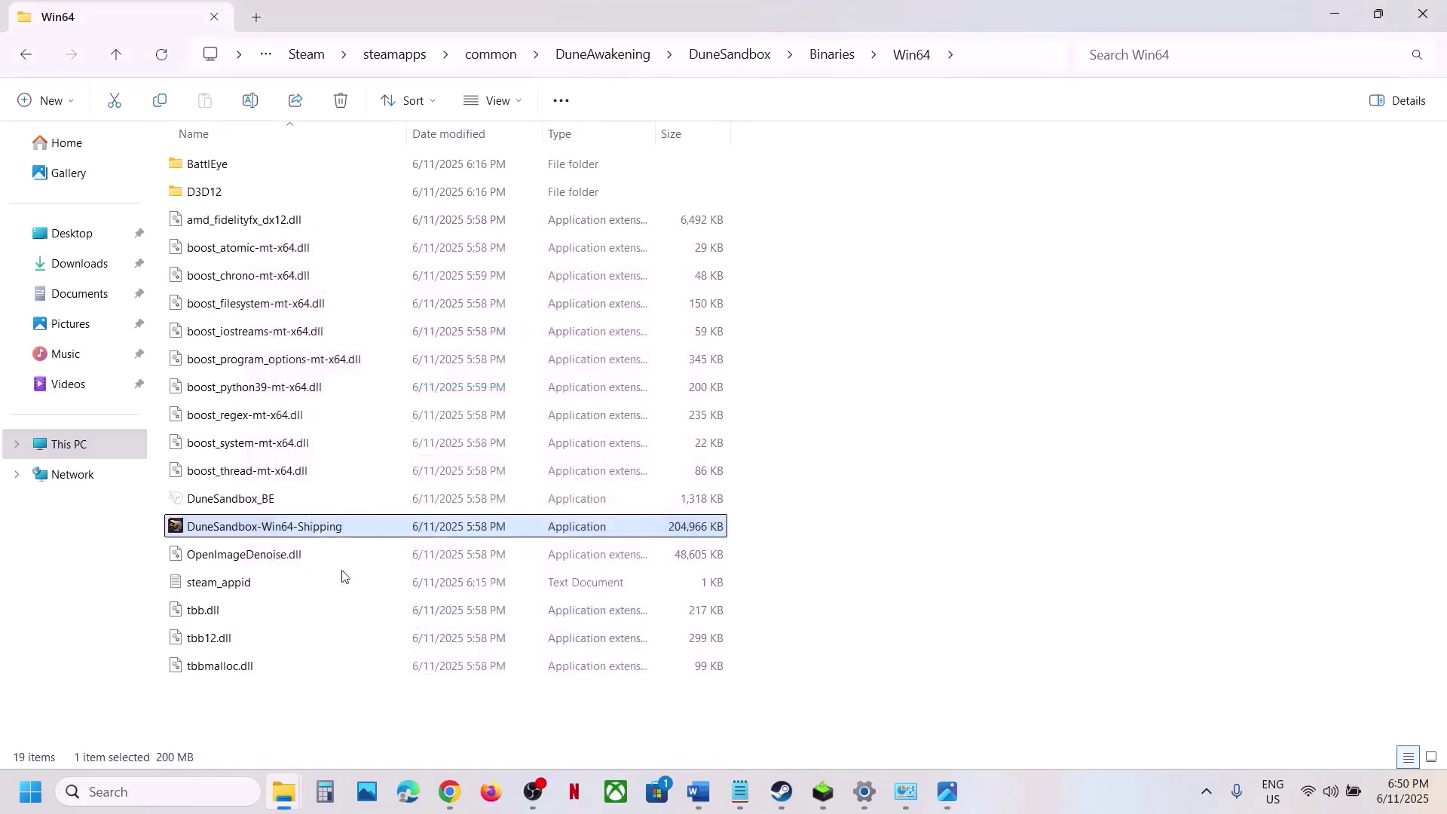
# Step: Turn off compatibility mode, disabled fullscreen optimizations and run-as-administrator for DuneSandbox-Win64-Shipping, then apply and close its properties
pyautogui.rightClick(325, 533)
pyautogui.click(386, 445)
pyautogui.click(481, 300)
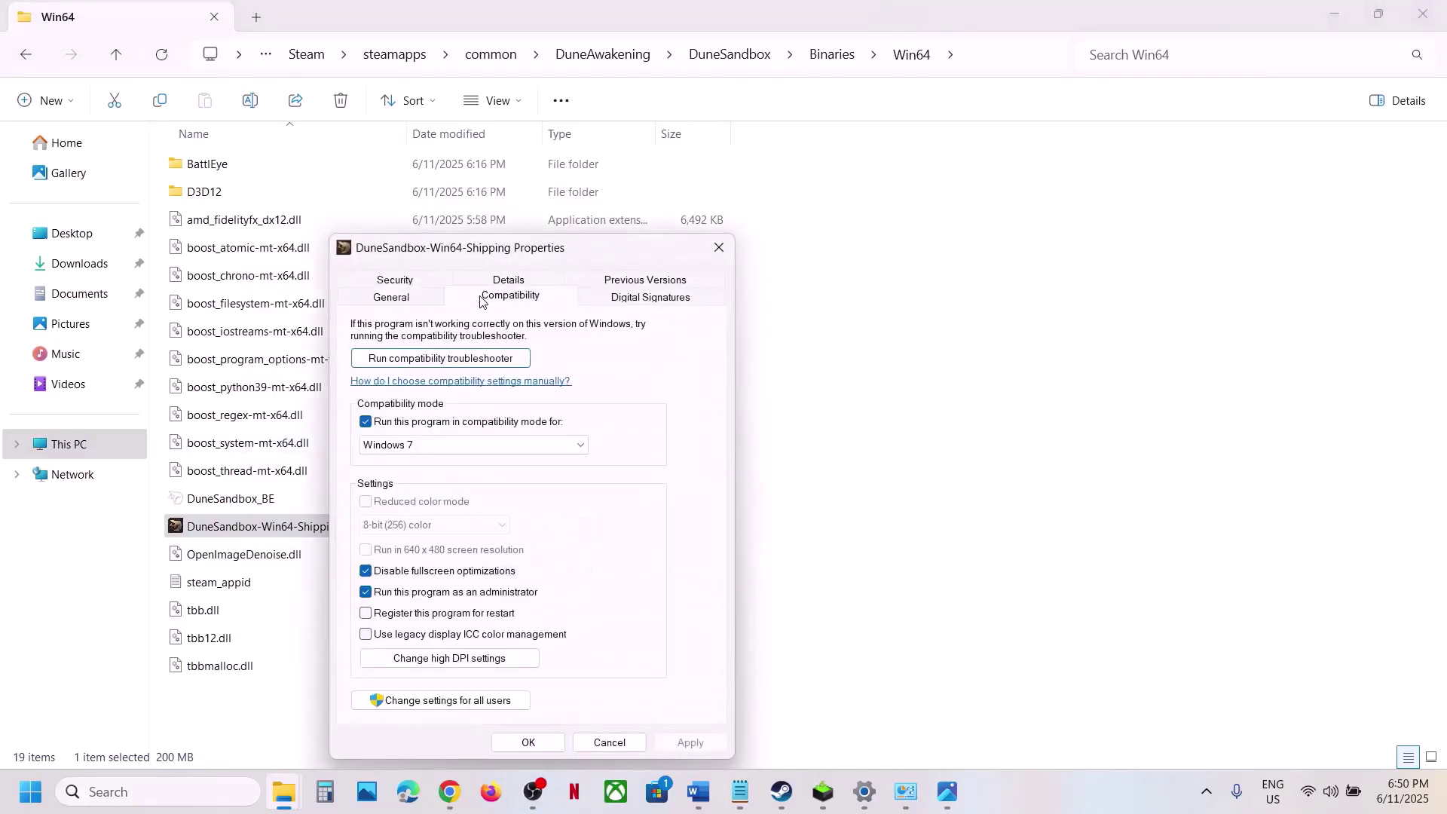
pyautogui.click(365, 422)
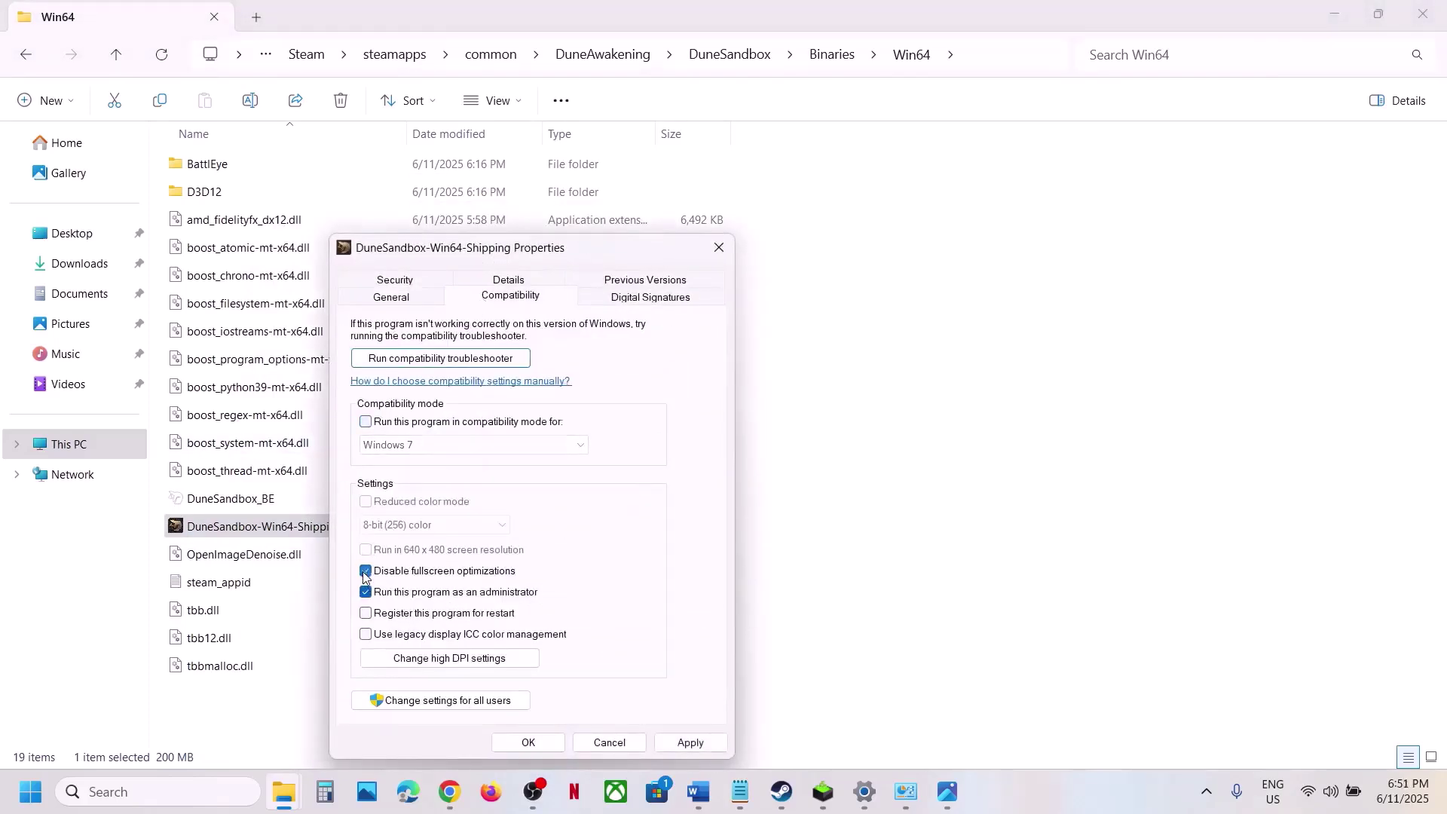
pyautogui.click(678, 741)
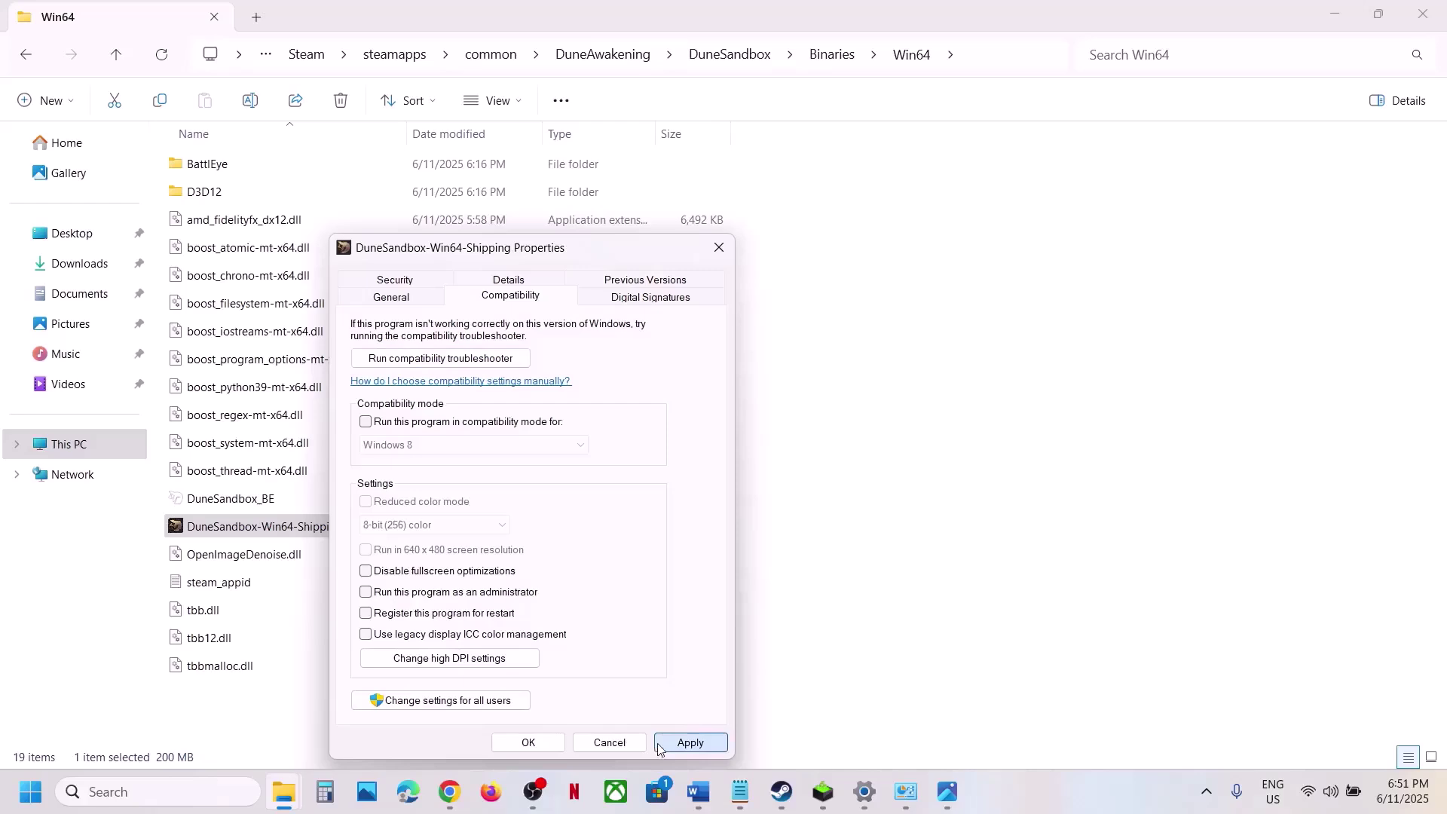
pyautogui.click(528, 742)
# Step: Switch to the Word checklist and read Step 10 about trying -dx11 or -dx12 in the launch options
pyautogui.click(781, 791)
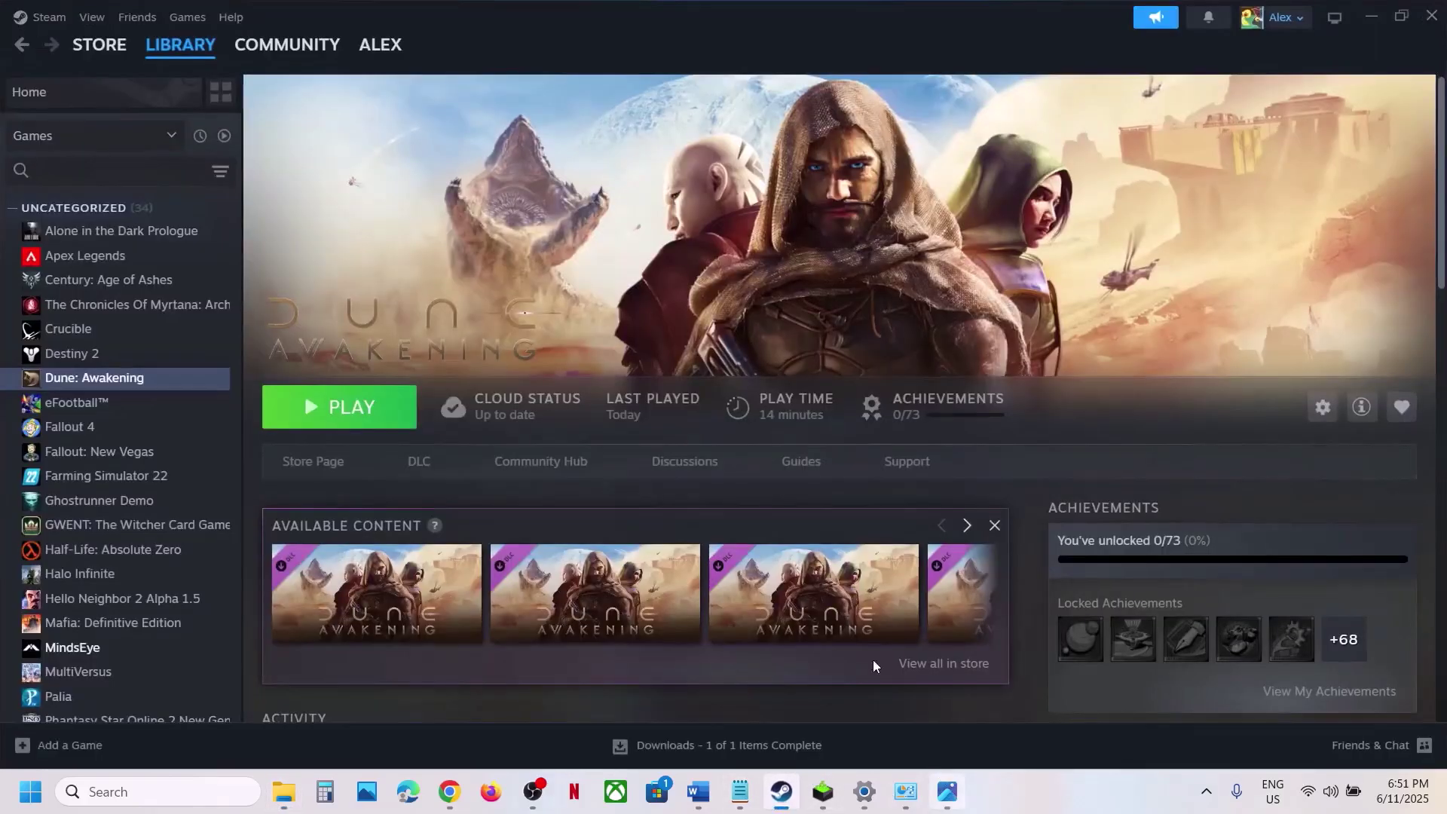
pyautogui.click(699, 791)
pyautogui.scroll(-4, 653, 520)
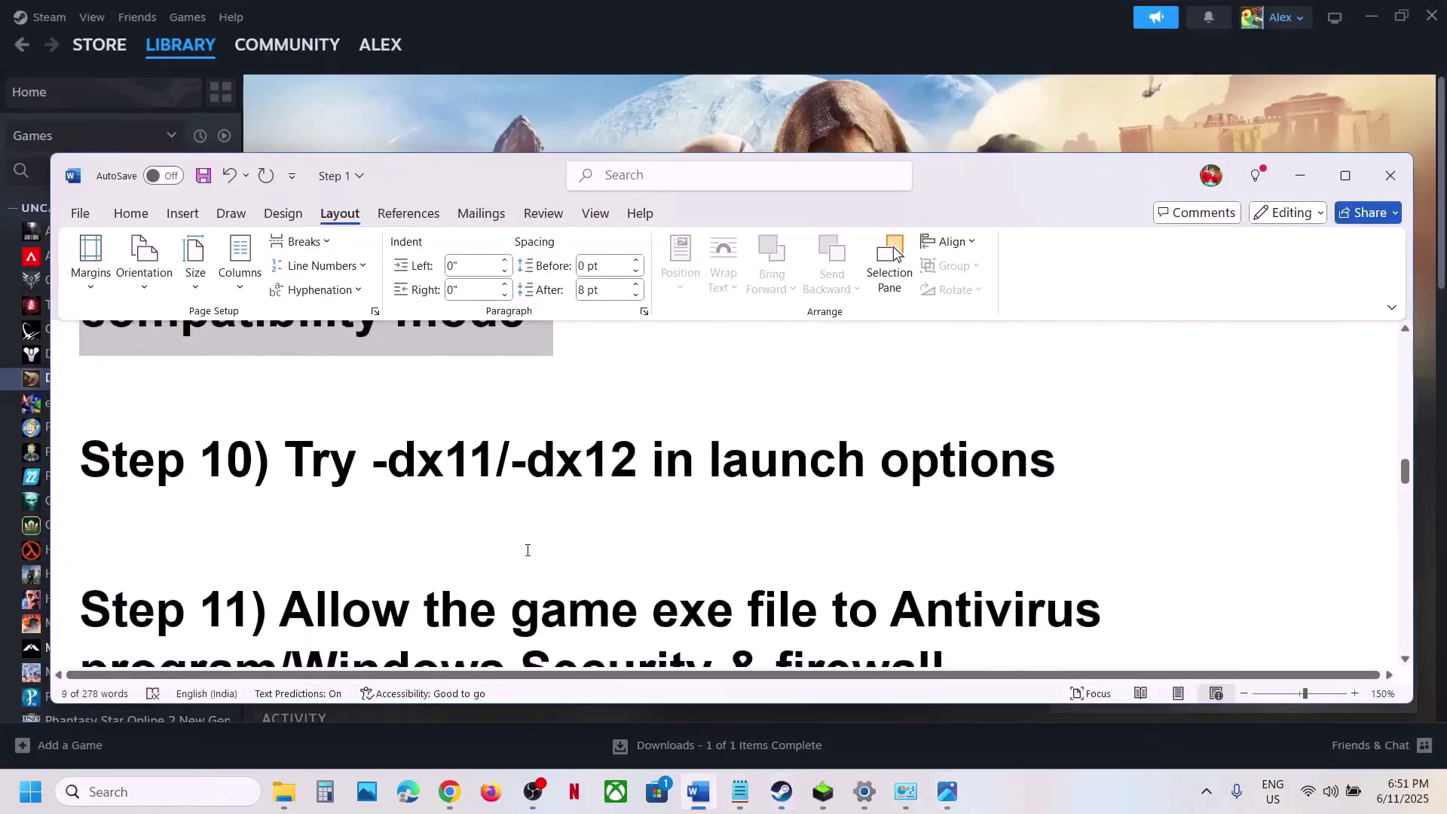
pyautogui.scroll(1, 528, 547)
# Step: Switch to Steam and enter -dx11 as the launch option in Dune: Awakening's properties
pyautogui.click(496, 120)
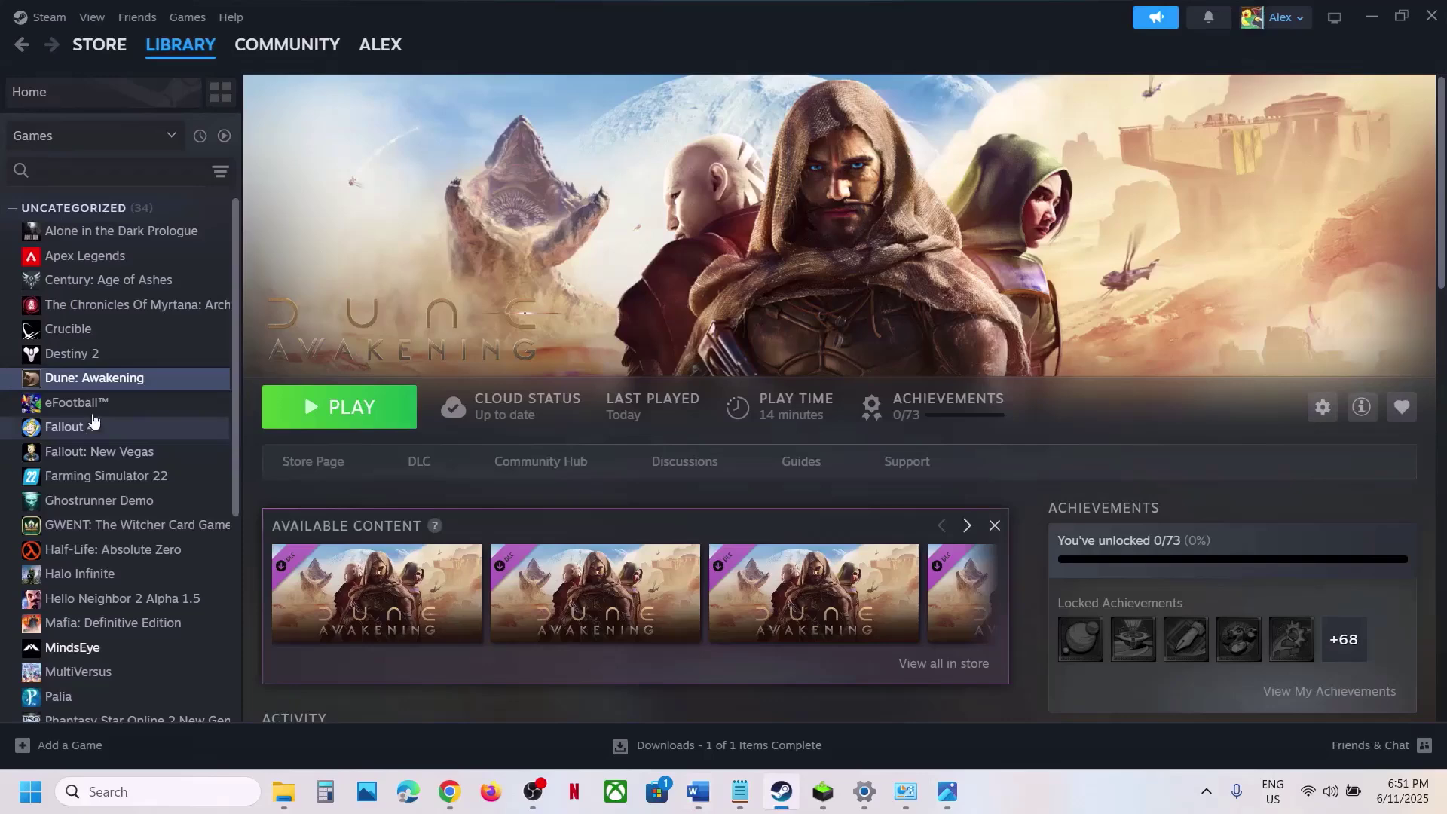
pyautogui.rightClick(121, 381)
pyautogui.click(157, 521)
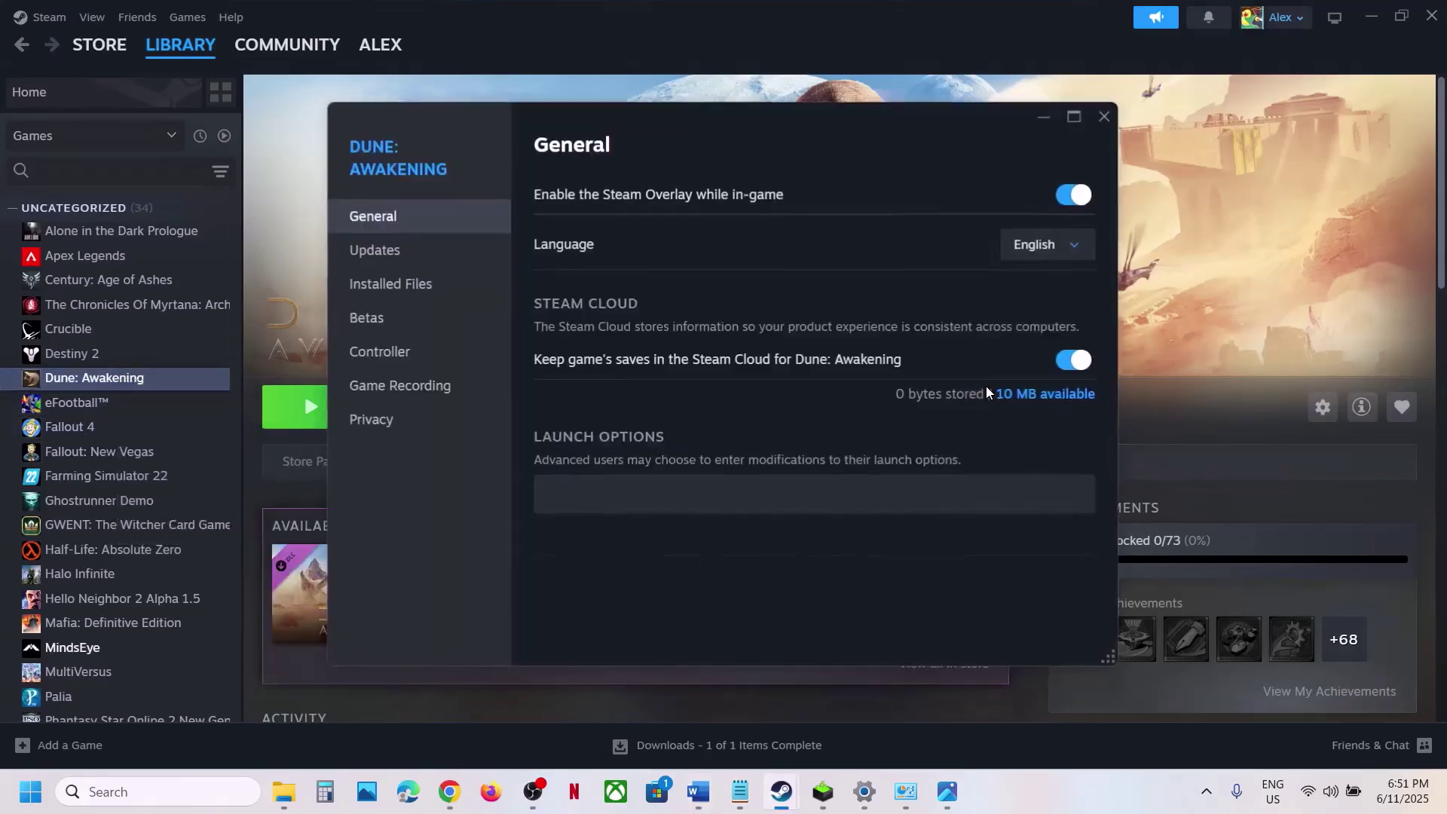
pyautogui.click(689, 486)
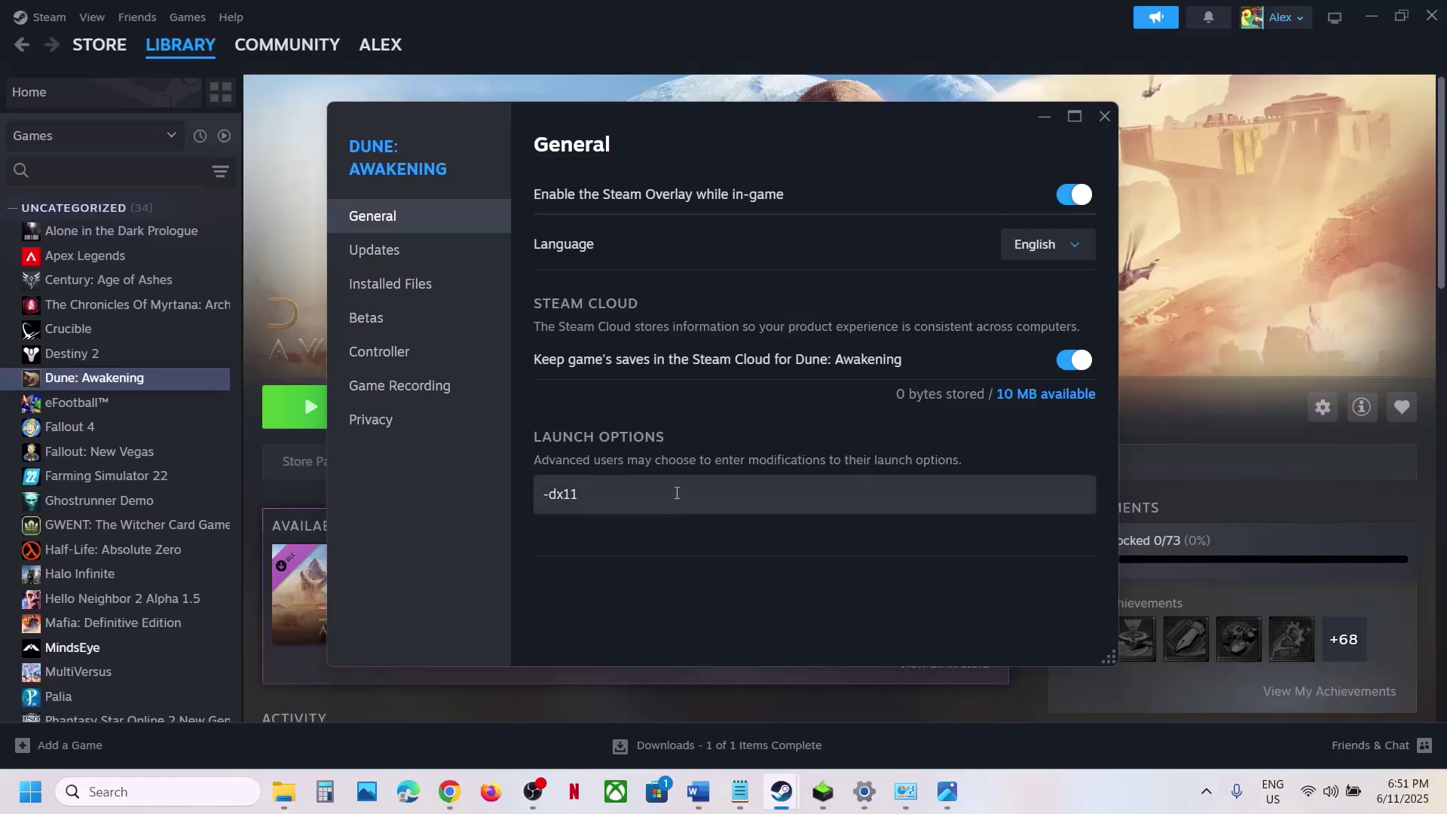
# Step: Clear Dune: Awakening's launch options and close its properties
pyautogui.tripleClick(586, 491)
pyautogui.write('-')
pyautogui.press('BackSpace')
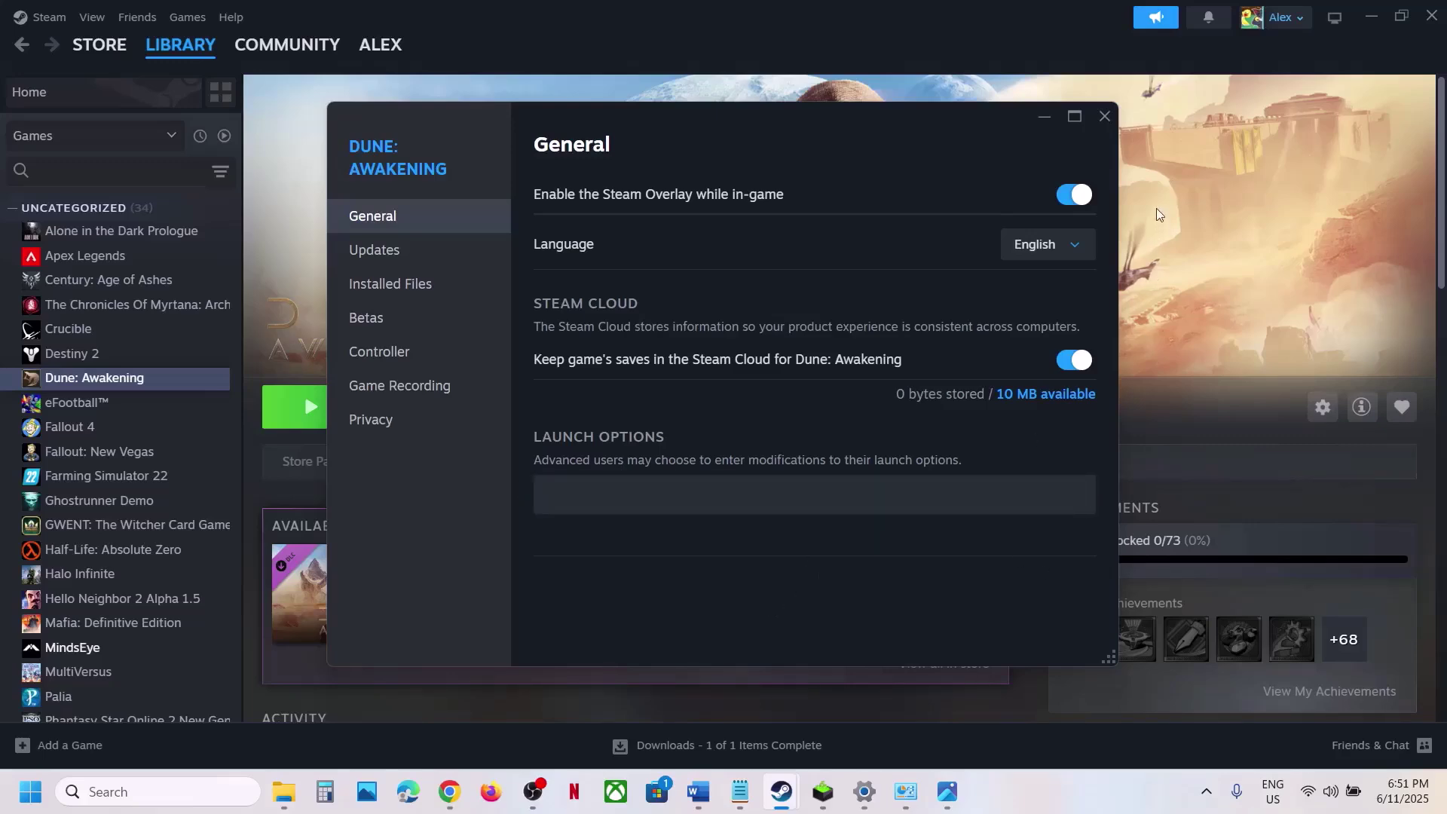
pyautogui.click(1102, 117)
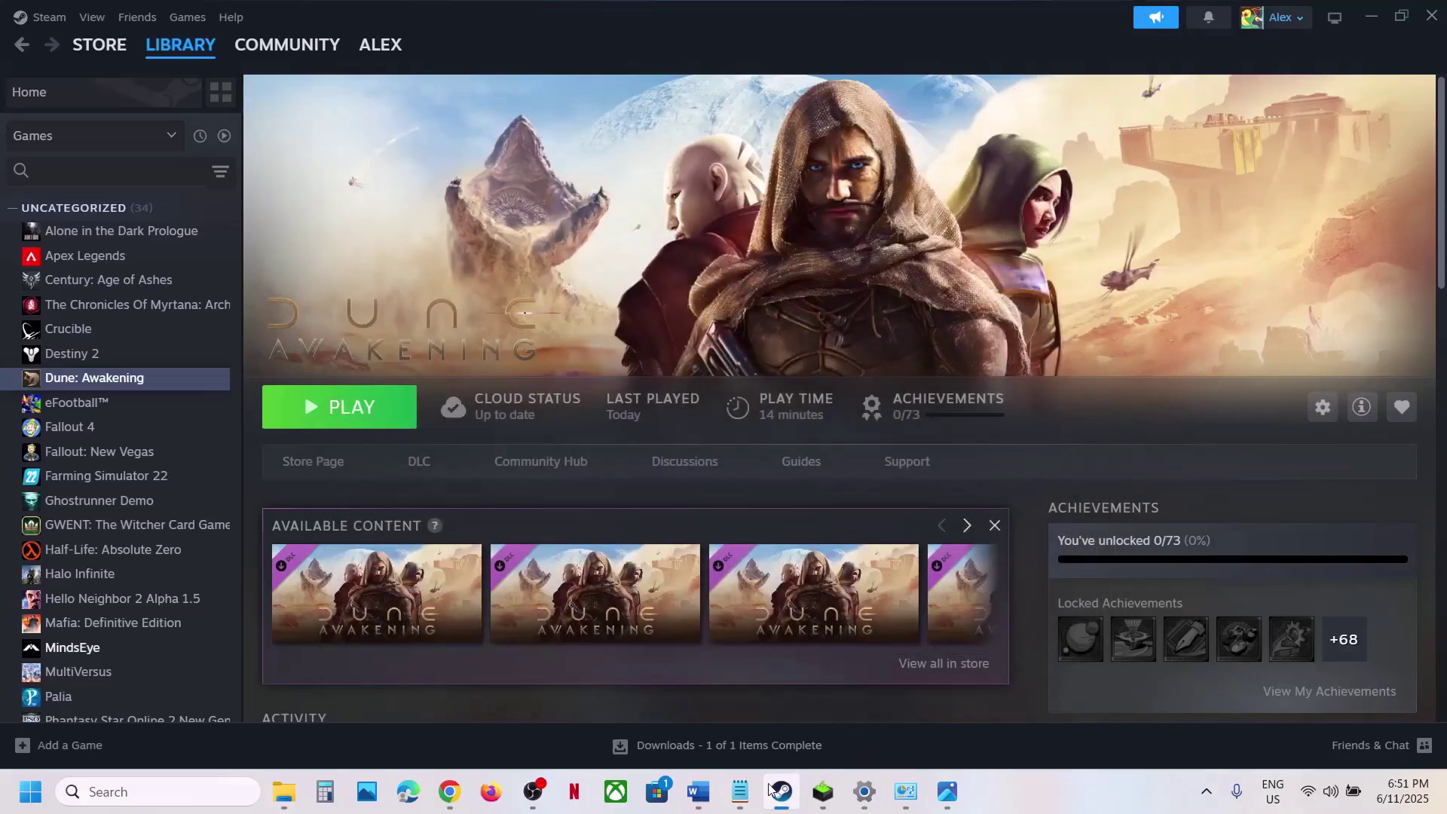
# Step: Switch to the Word checklist and highlight Step 11 about allowing the game exe through antivirus, Windows Security and firewall
pyautogui.click(698, 792)
pyautogui.scroll(-3, 561, 570)
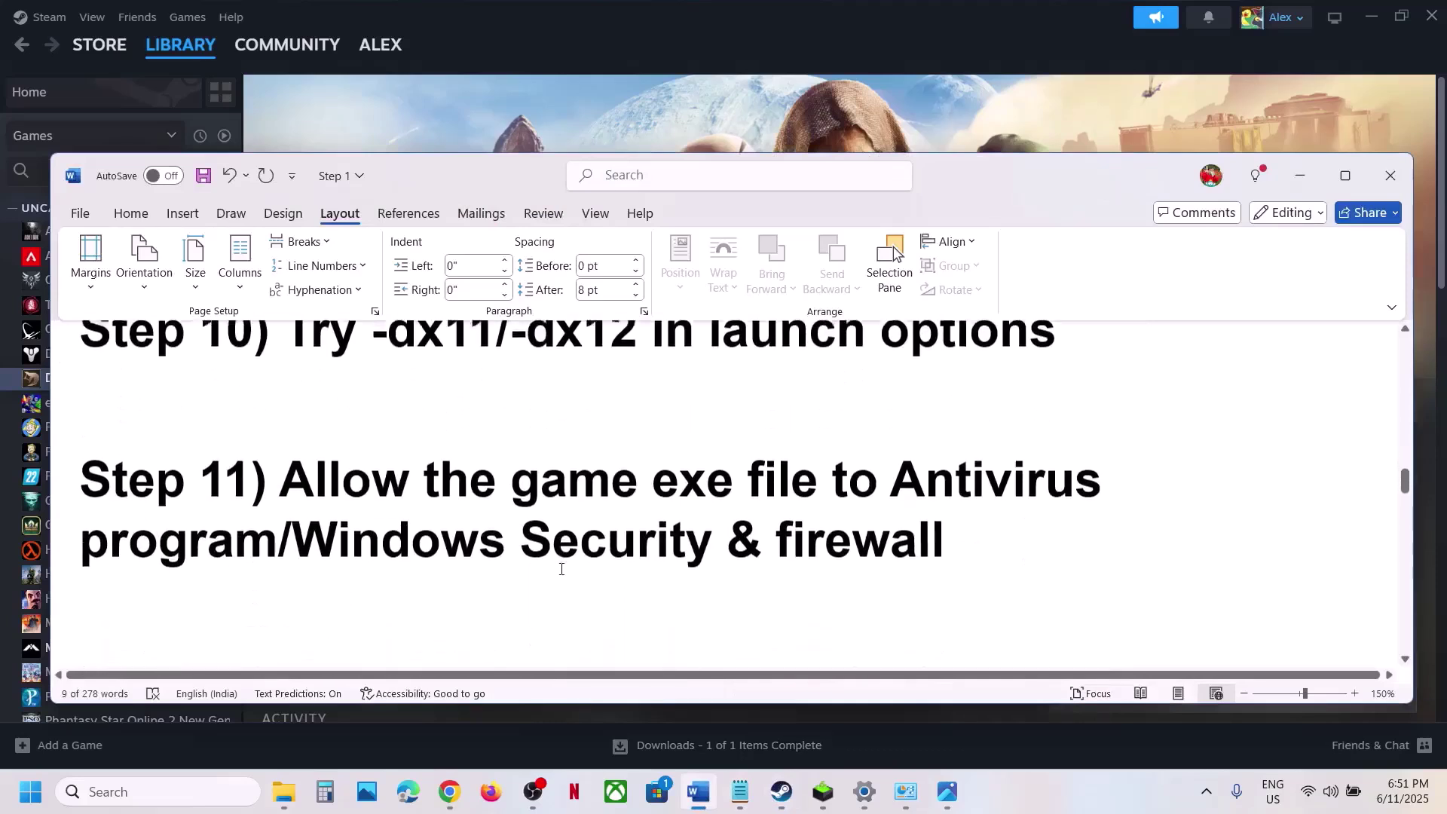
pyautogui.moveTo(296, 477); pyautogui.dragTo(277, 534)
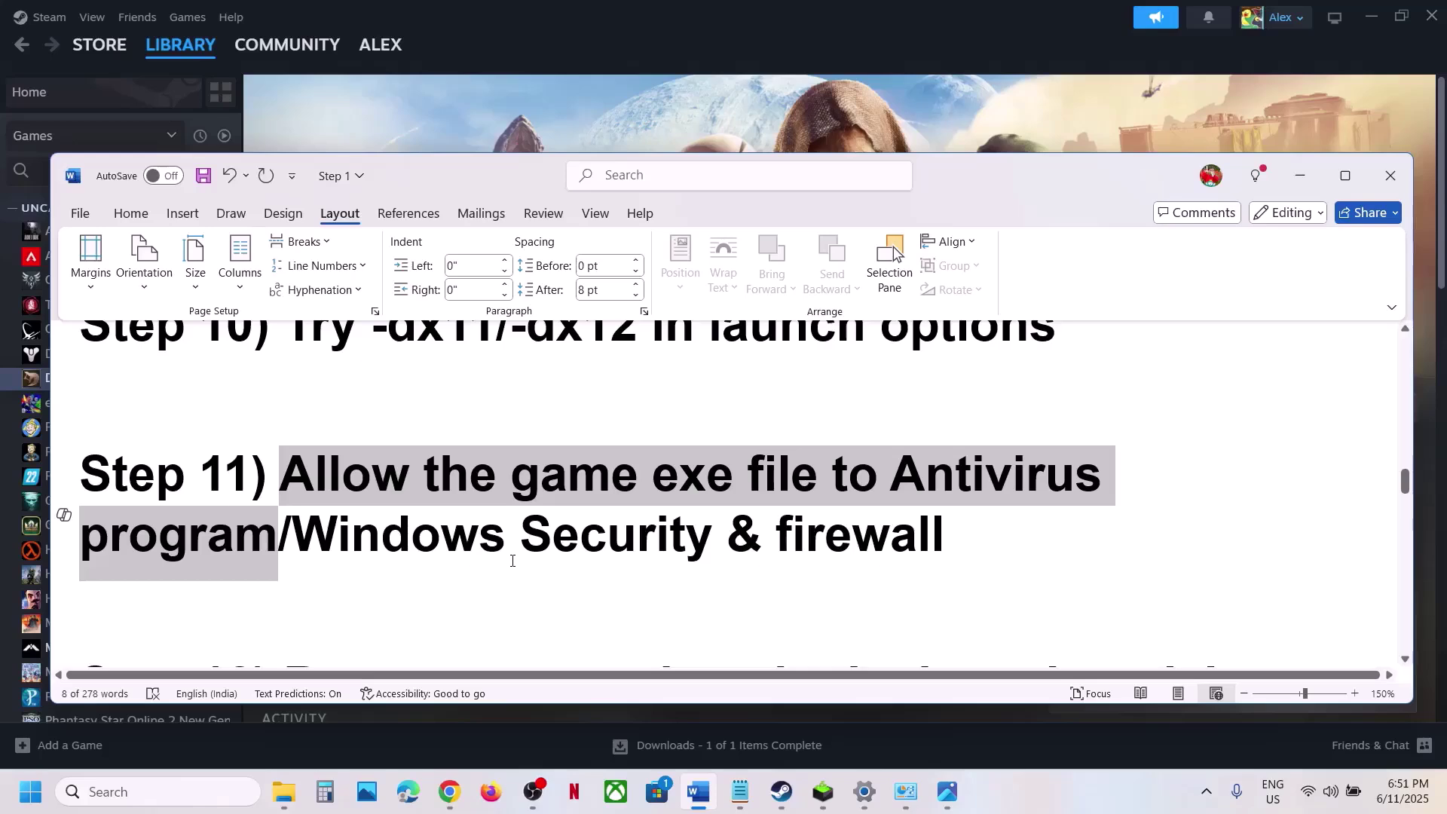
pyautogui.moveTo(286, 536); pyautogui.dragTo(933, 598)
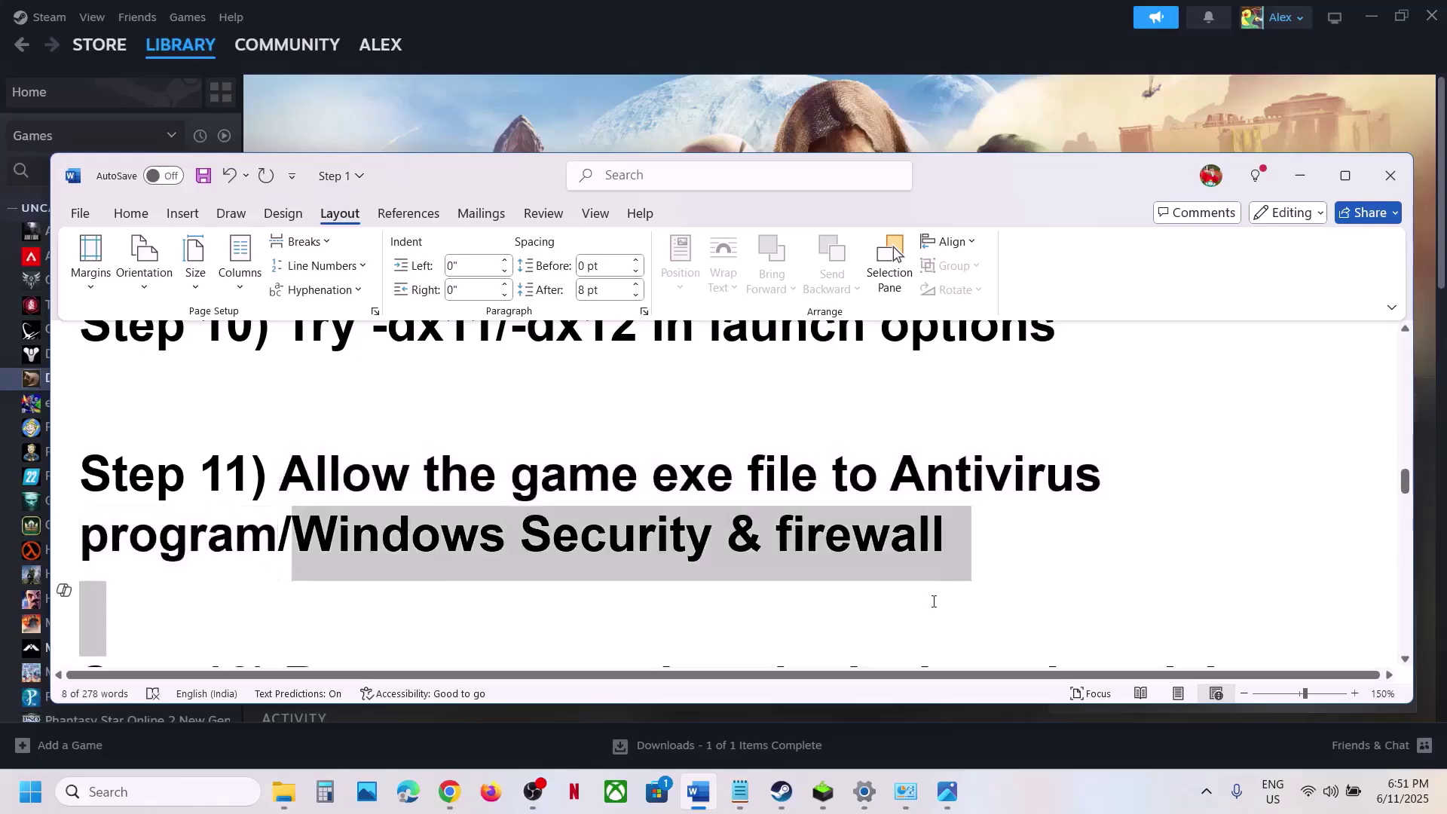
# Step: Open Virus & threat protection in Windows Security from the Privacy & security section of Windows Settings
pyautogui.click(761, 131)
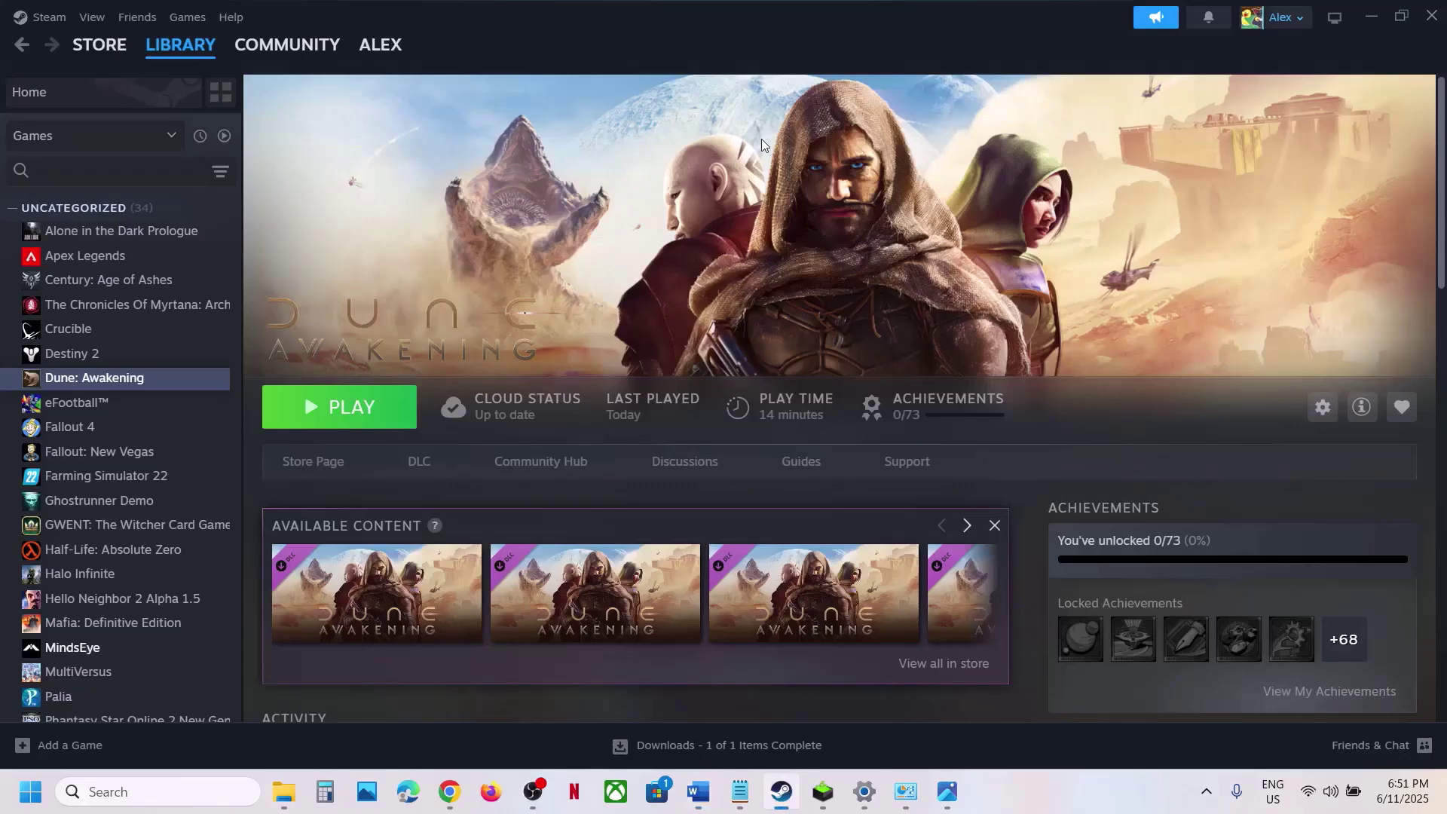
pyautogui.press('super+i')
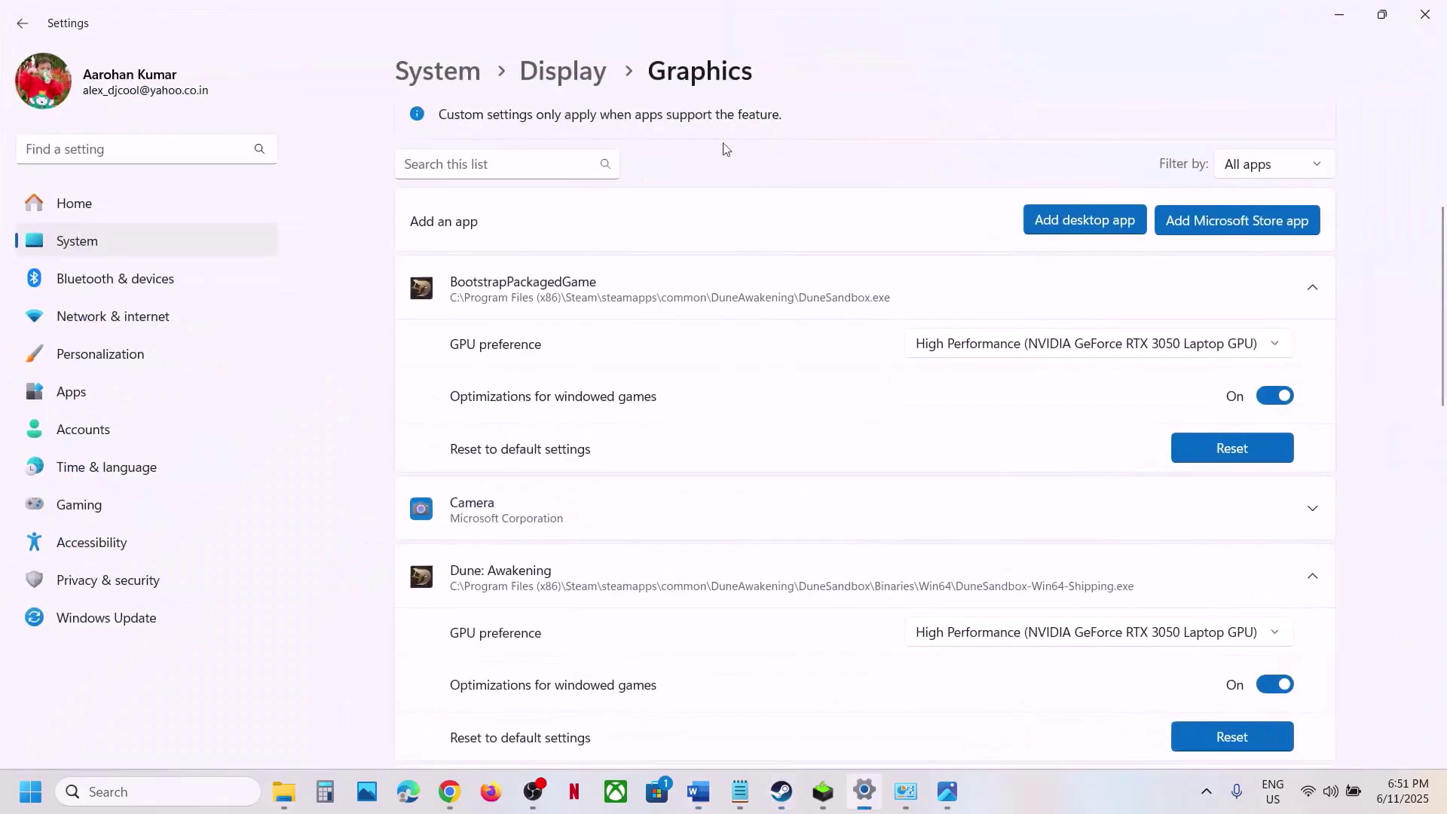
pyautogui.click(142, 590)
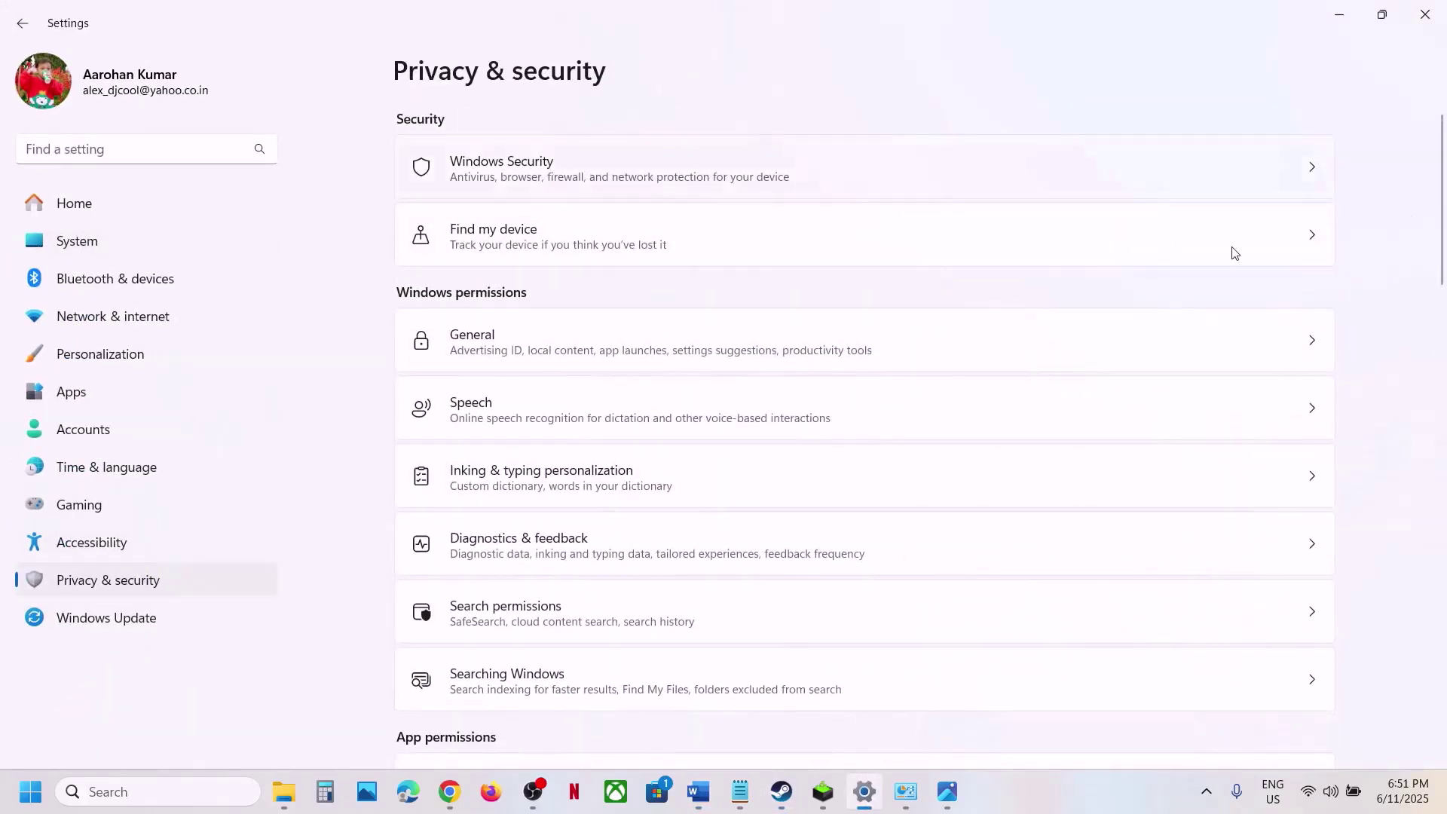
pyautogui.click(1274, 198)
pyautogui.click(482, 271)
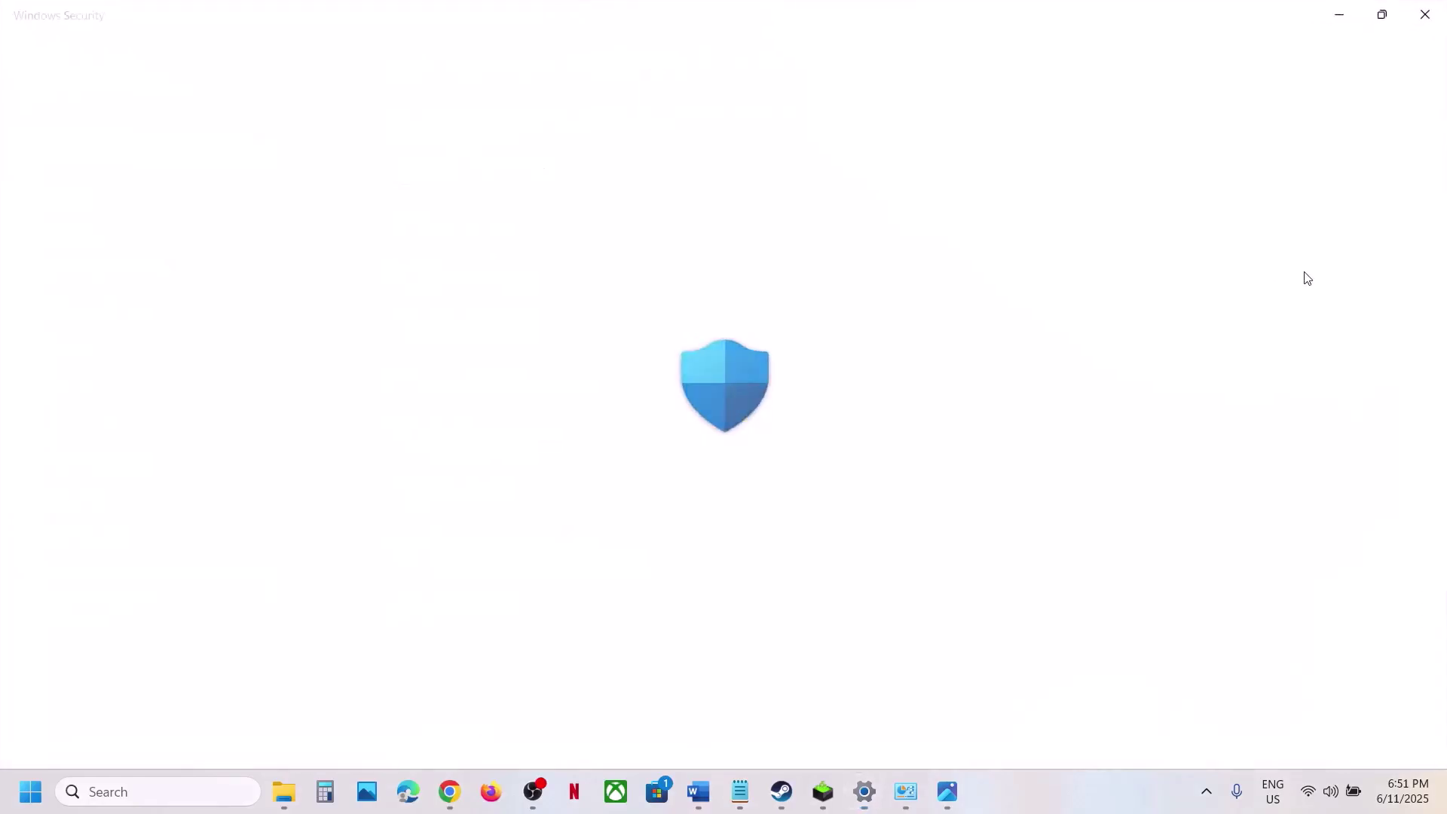
# Step: Open the ransomware protection list of apps allowed through Controlled folder access and approve the access request
pyautogui.scroll(-1, 532, 526)
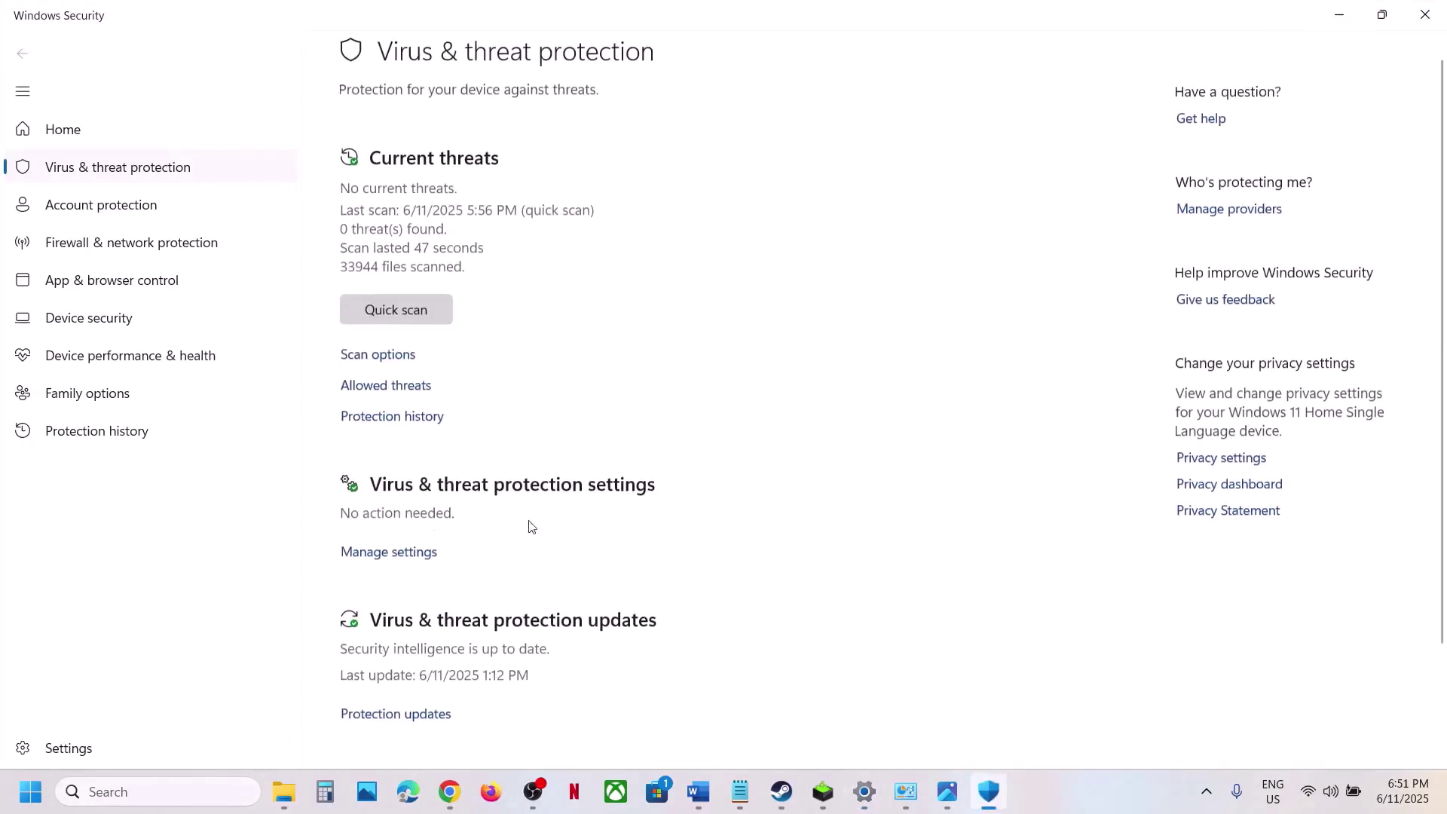
pyautogui.scroll(-2, 531, 527)
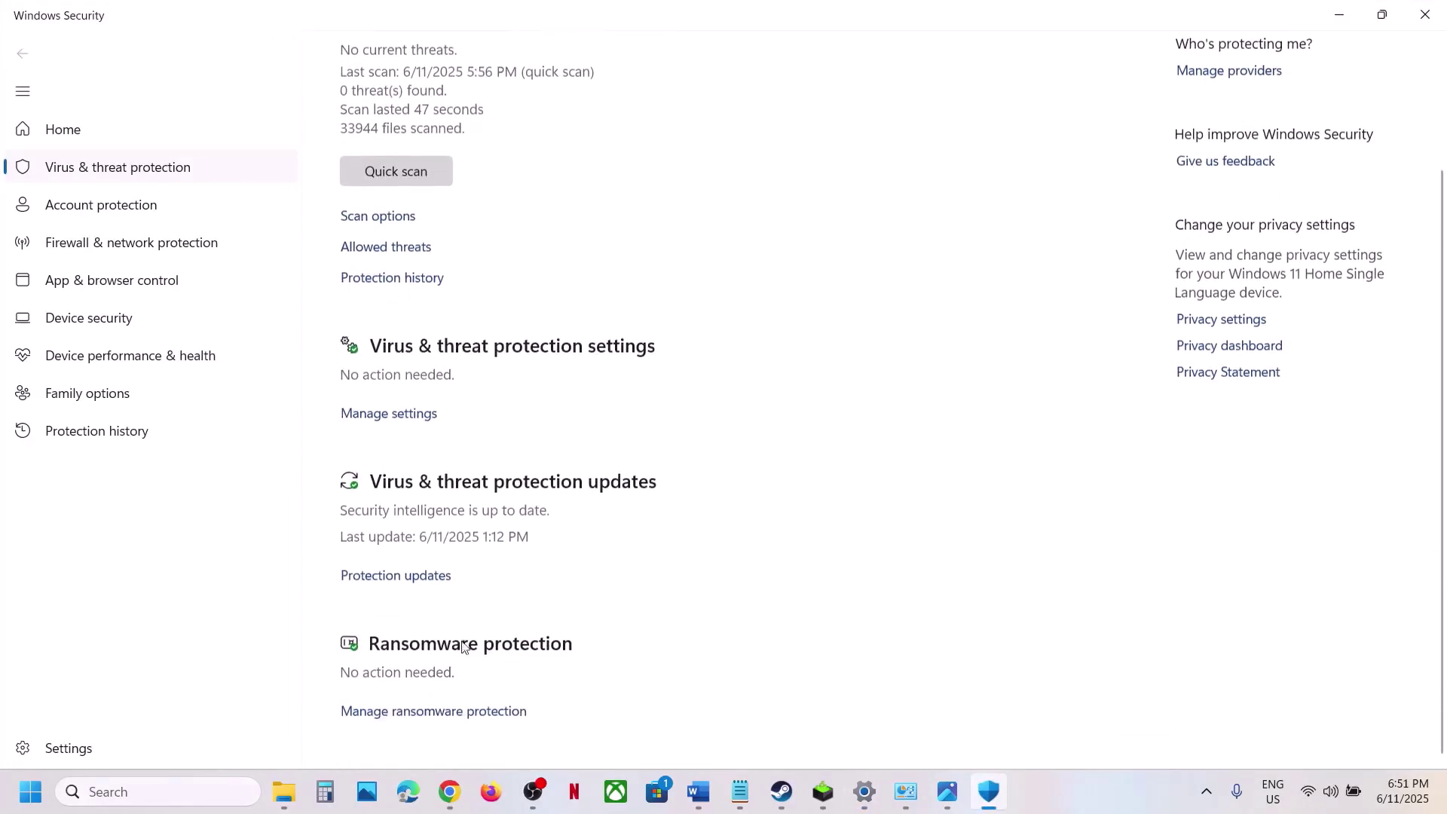
pyautogui.click(419, 713)
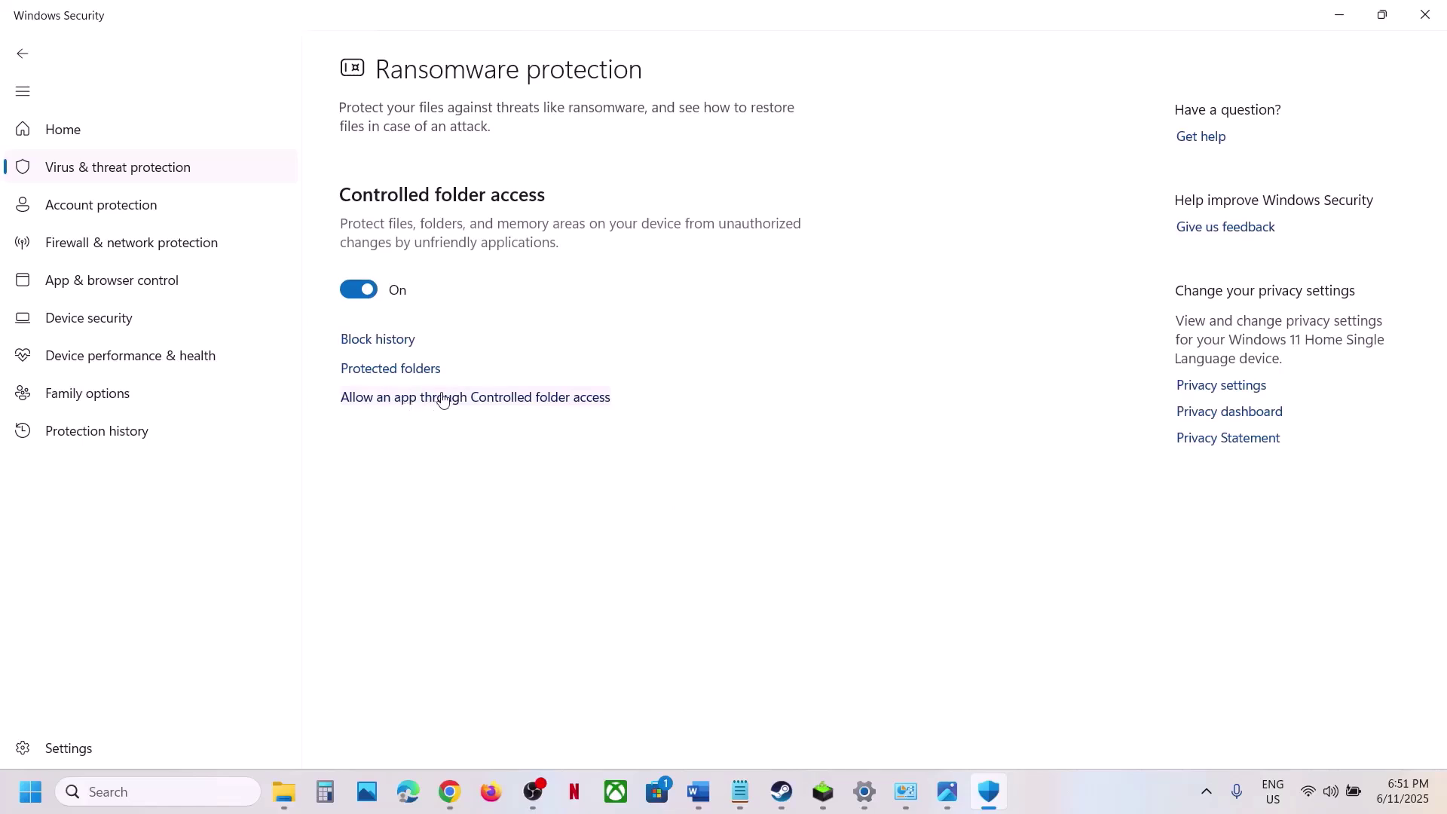
pyautogui.click(443, 399)
pyautogui.click(615, 544)
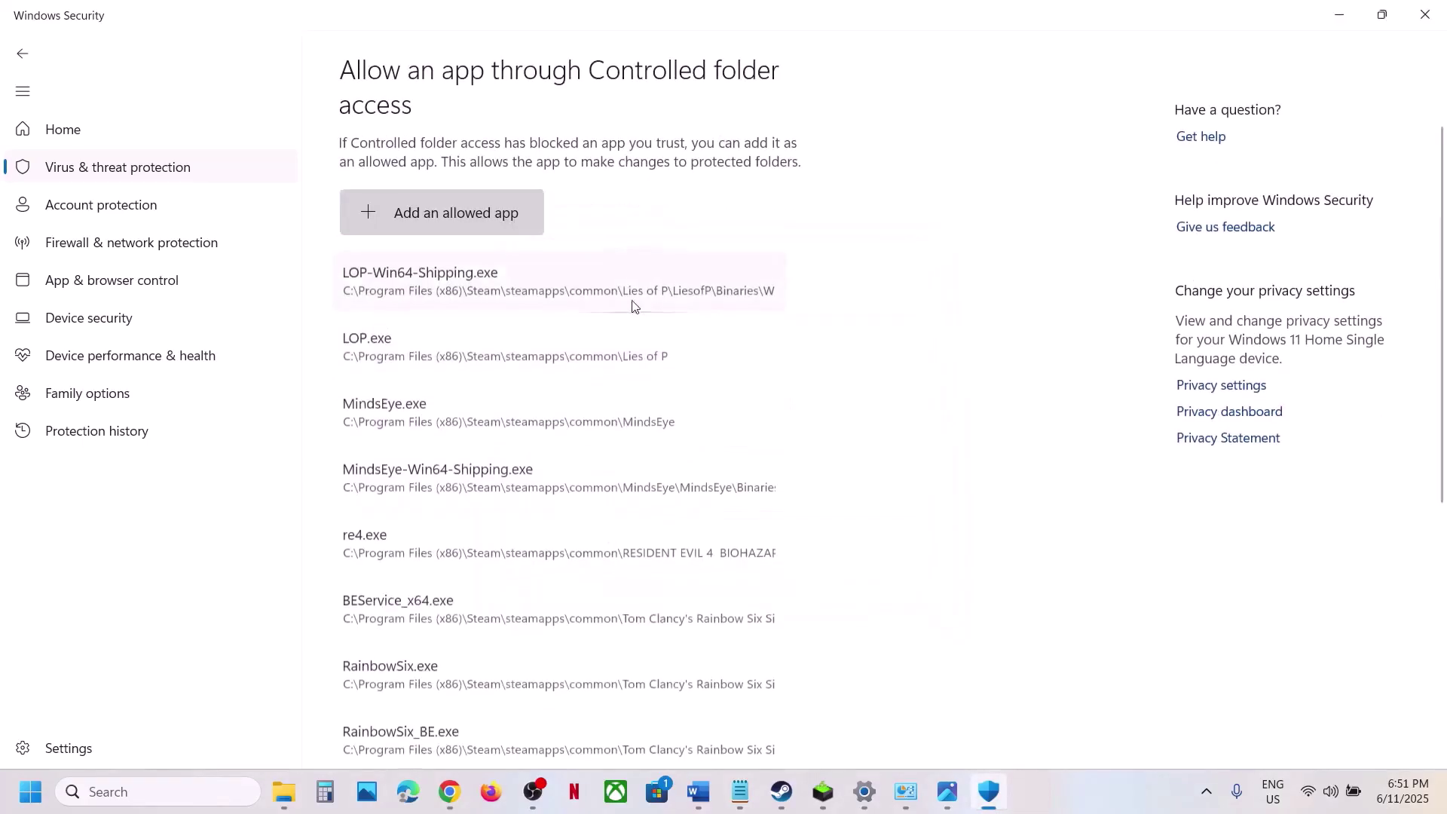
# Step: Add the DuneSandbox application from the steamapps\common\DuneAwakening folder as an allowed app
pyautogui.click(449, 222)
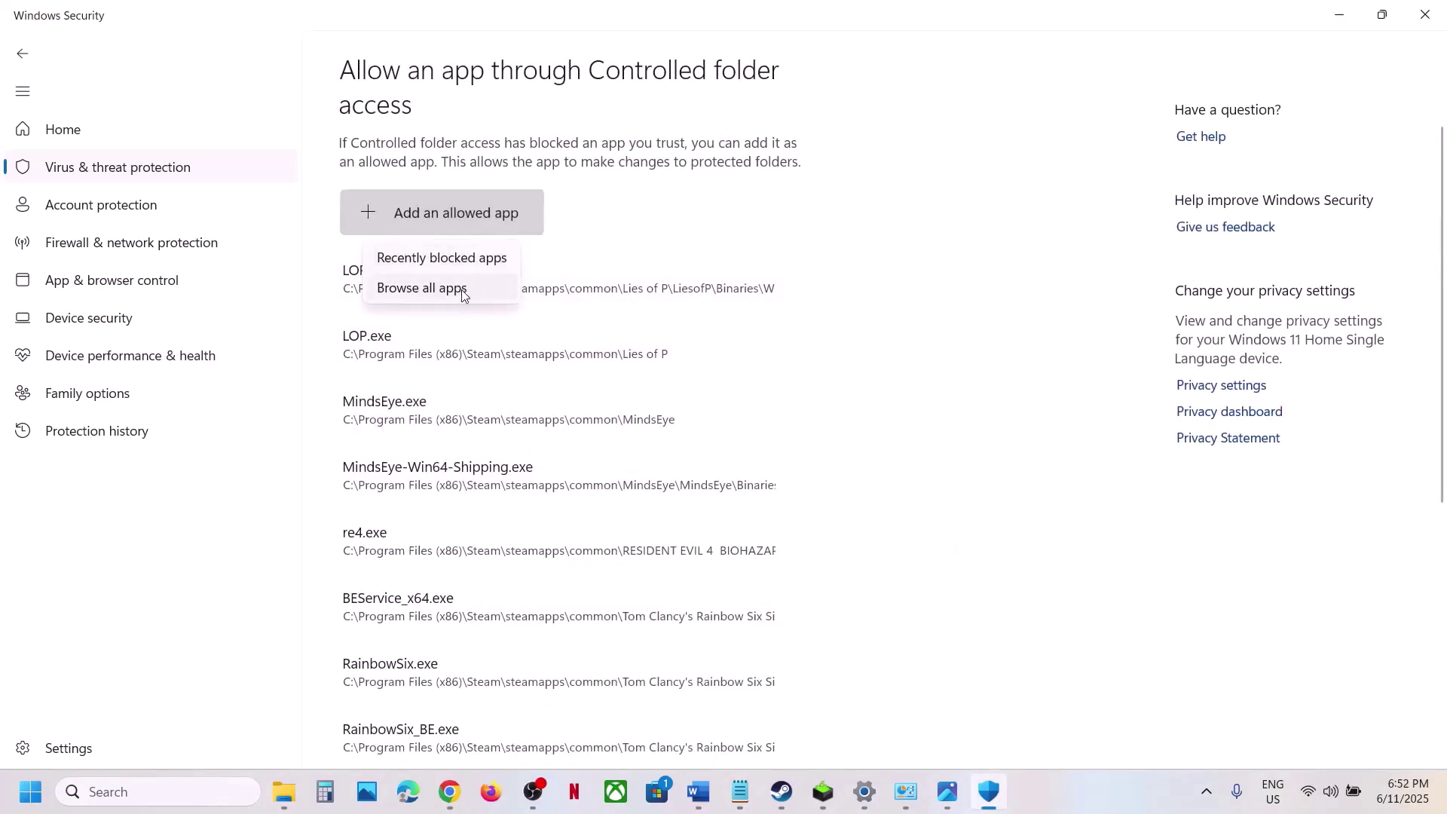
pyautogui.click(462, 296)
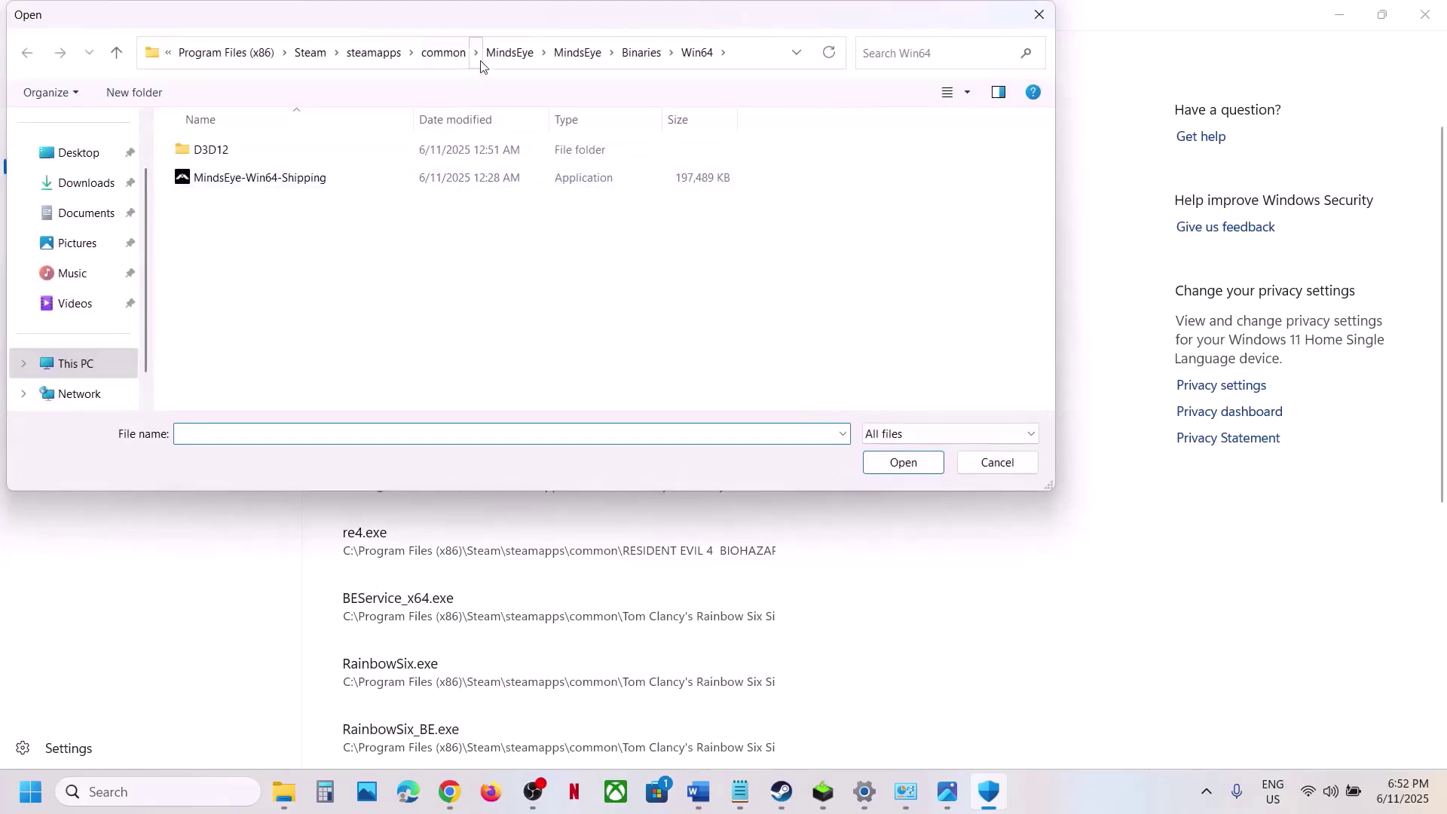
pyautogui.click(439, 59)
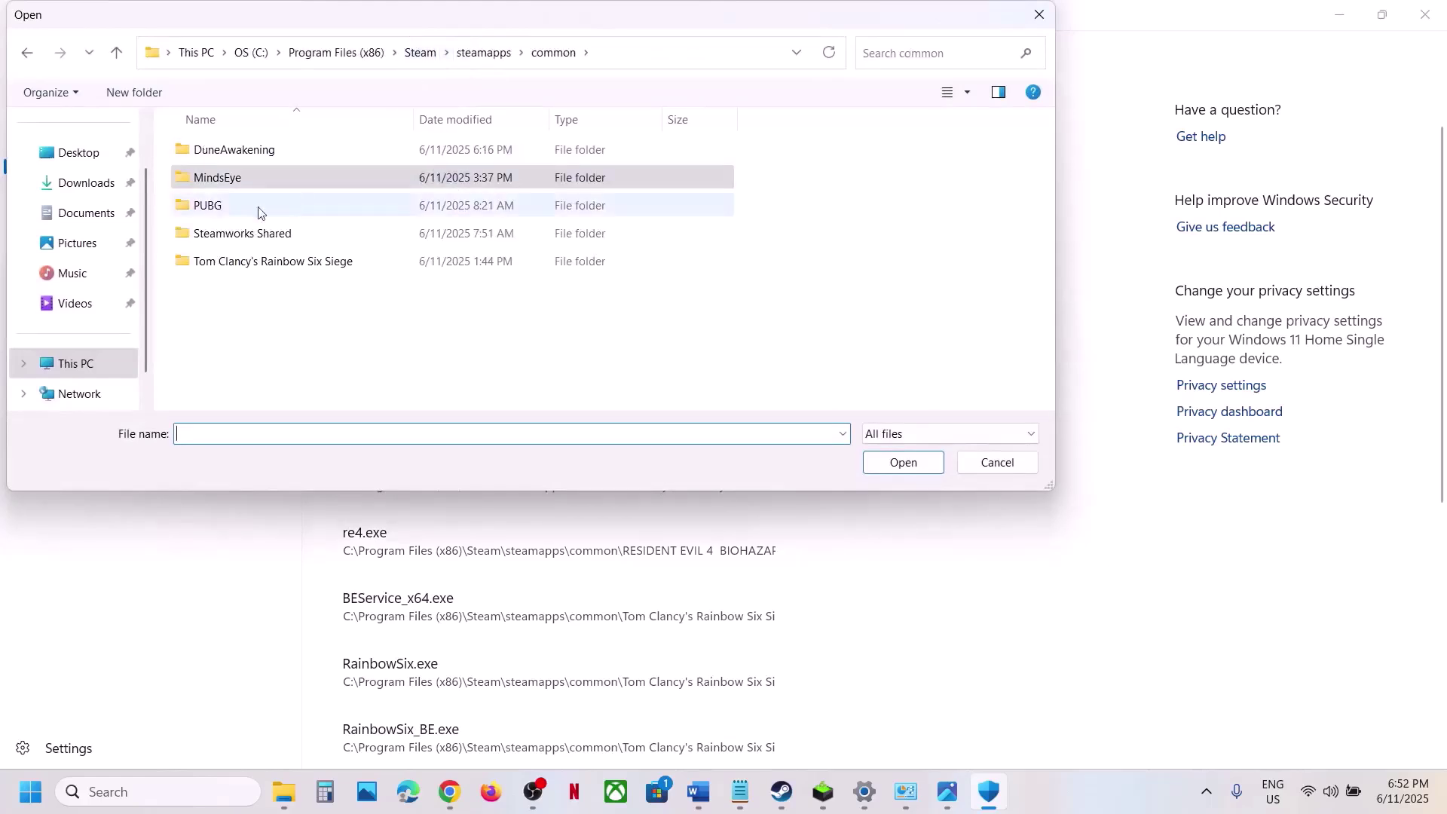
pyautogui.doubleClick(219, 151)
pyautogui.click(230, 262)
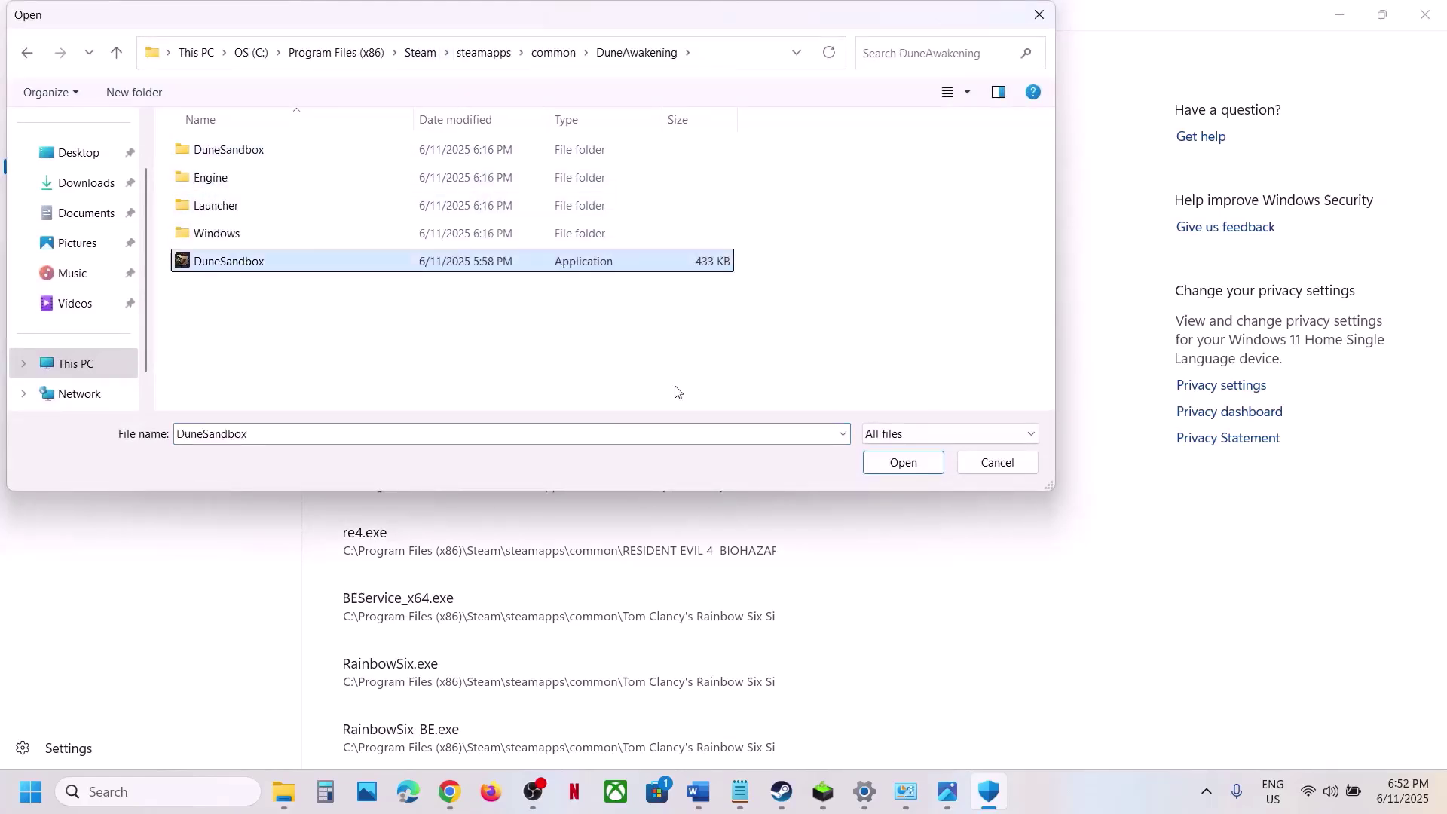
pyautogui.click(921, 469)
# Step: Add DuneSandbox-Win64-Shipping from DuneAwakening\DuneSandbox\Binaries\Win64 as another allowed app
pyautogui.click(453, 206)
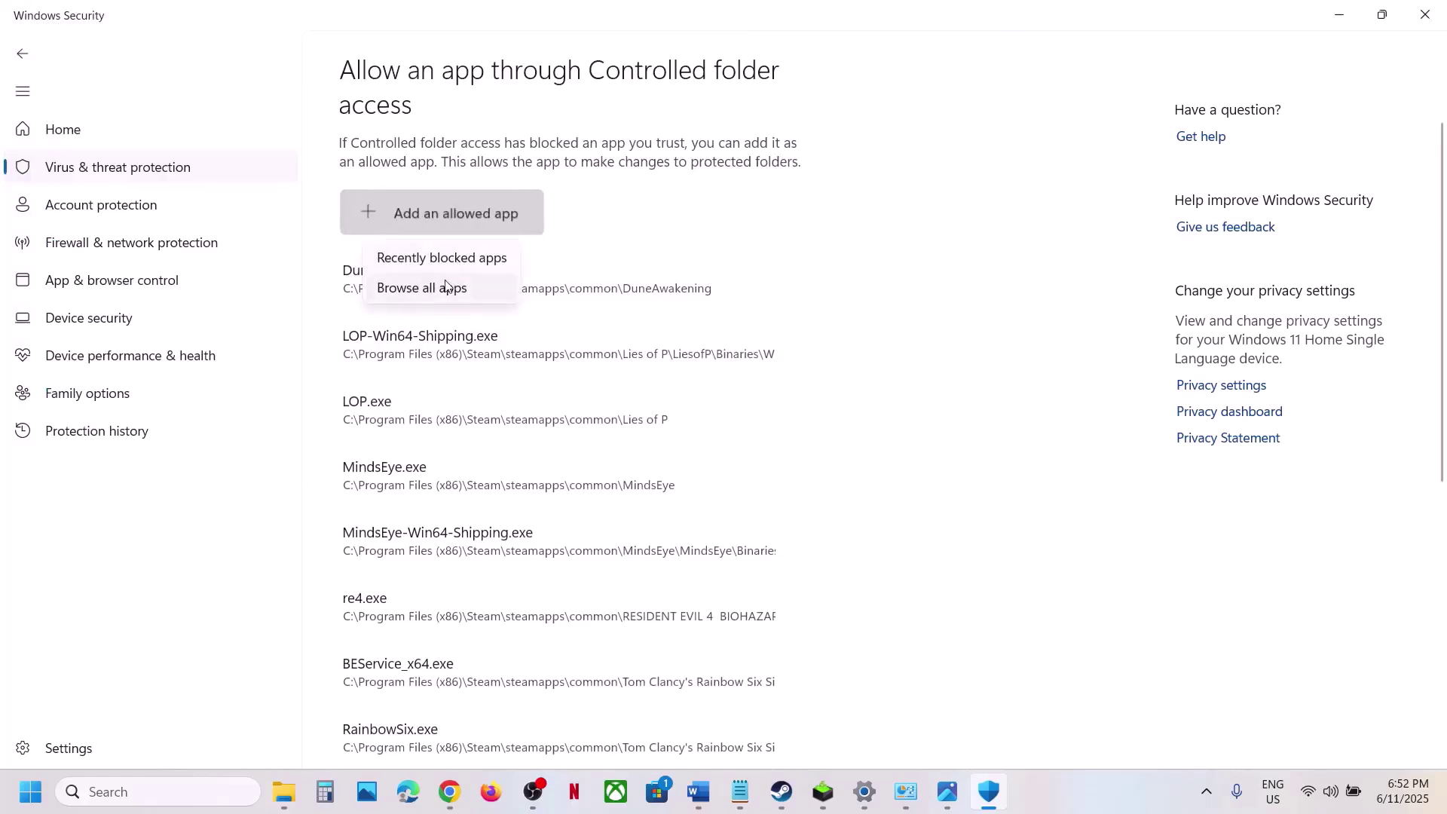
pyautogui.click(422, 290)
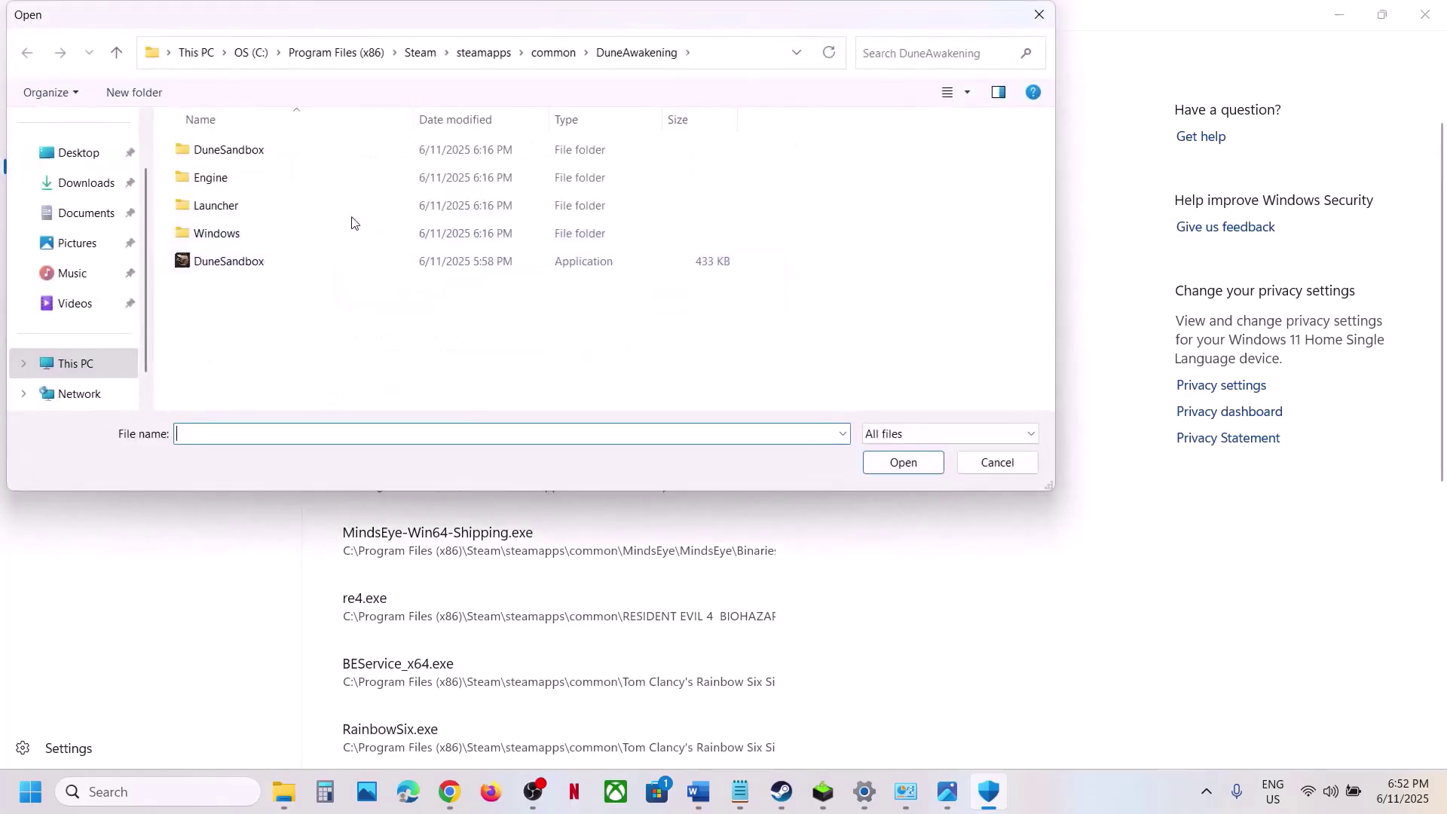
pyautogui.click(225, 153)
pyautogui.doubleClick(225, 151)
pyautogui.doubleClick(229, 151)
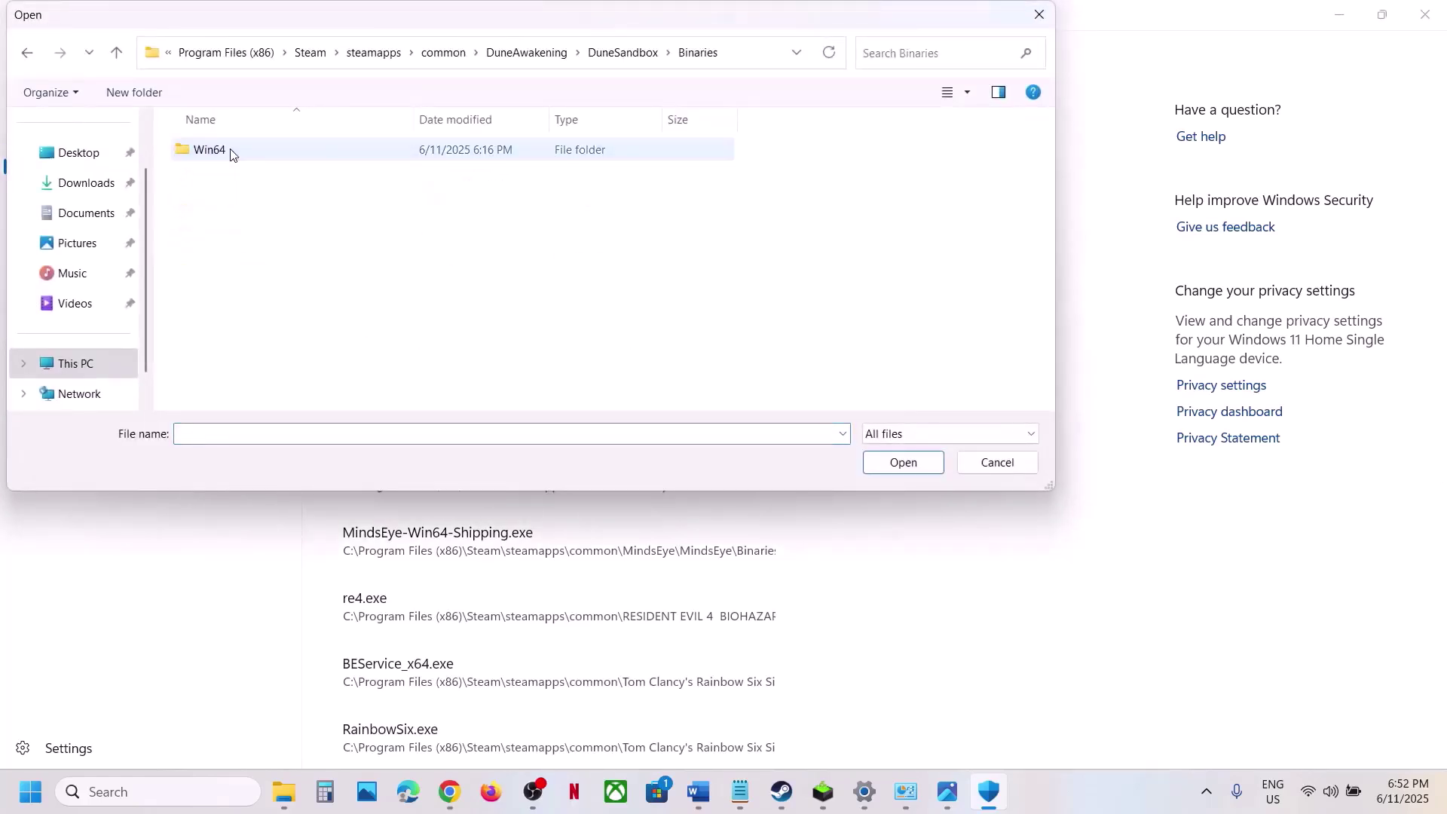
pyautogui.doubleClick(236, 151)
pyautogui.click(232, 234)
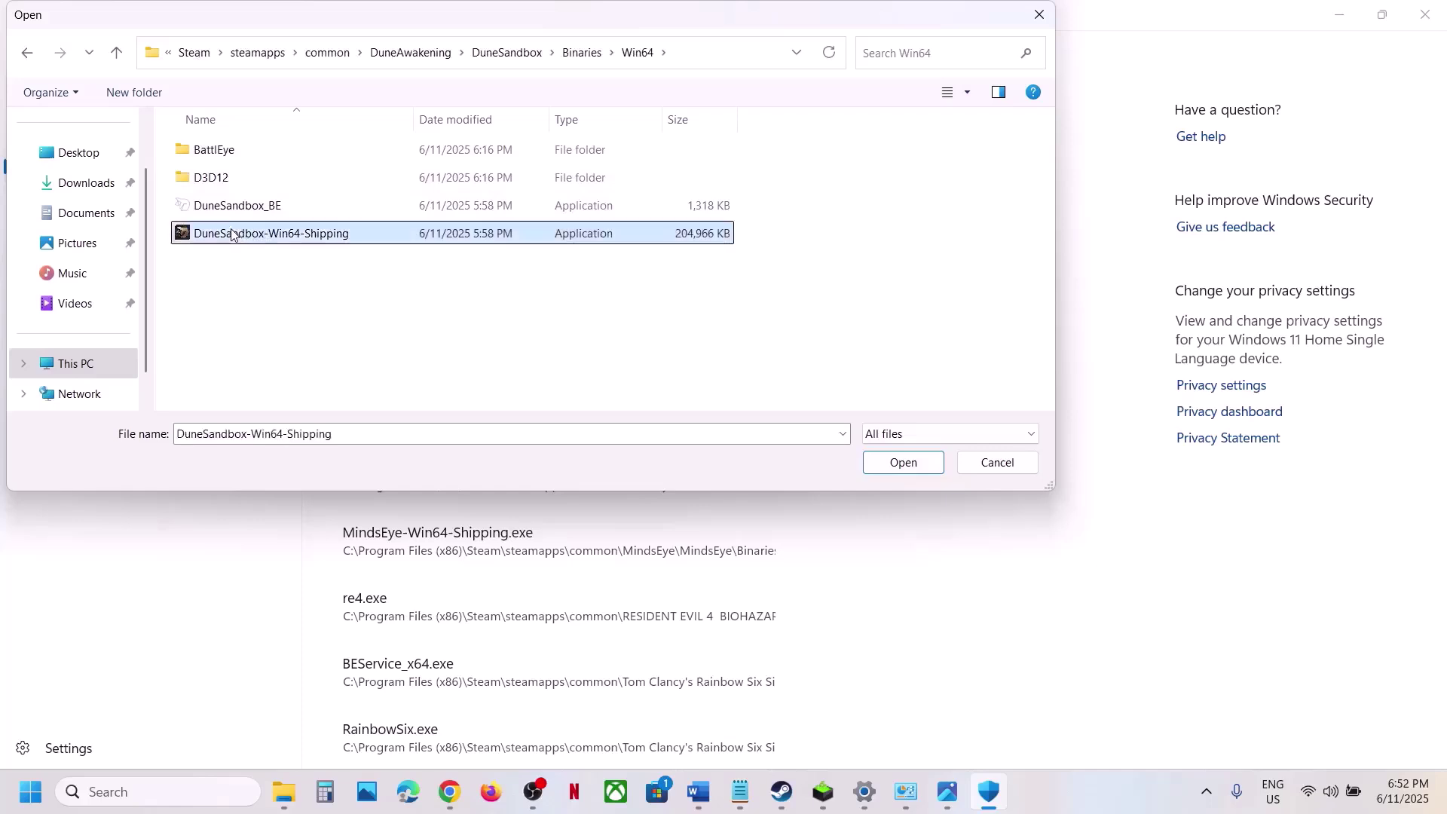
pyautogui.click(904, 463)
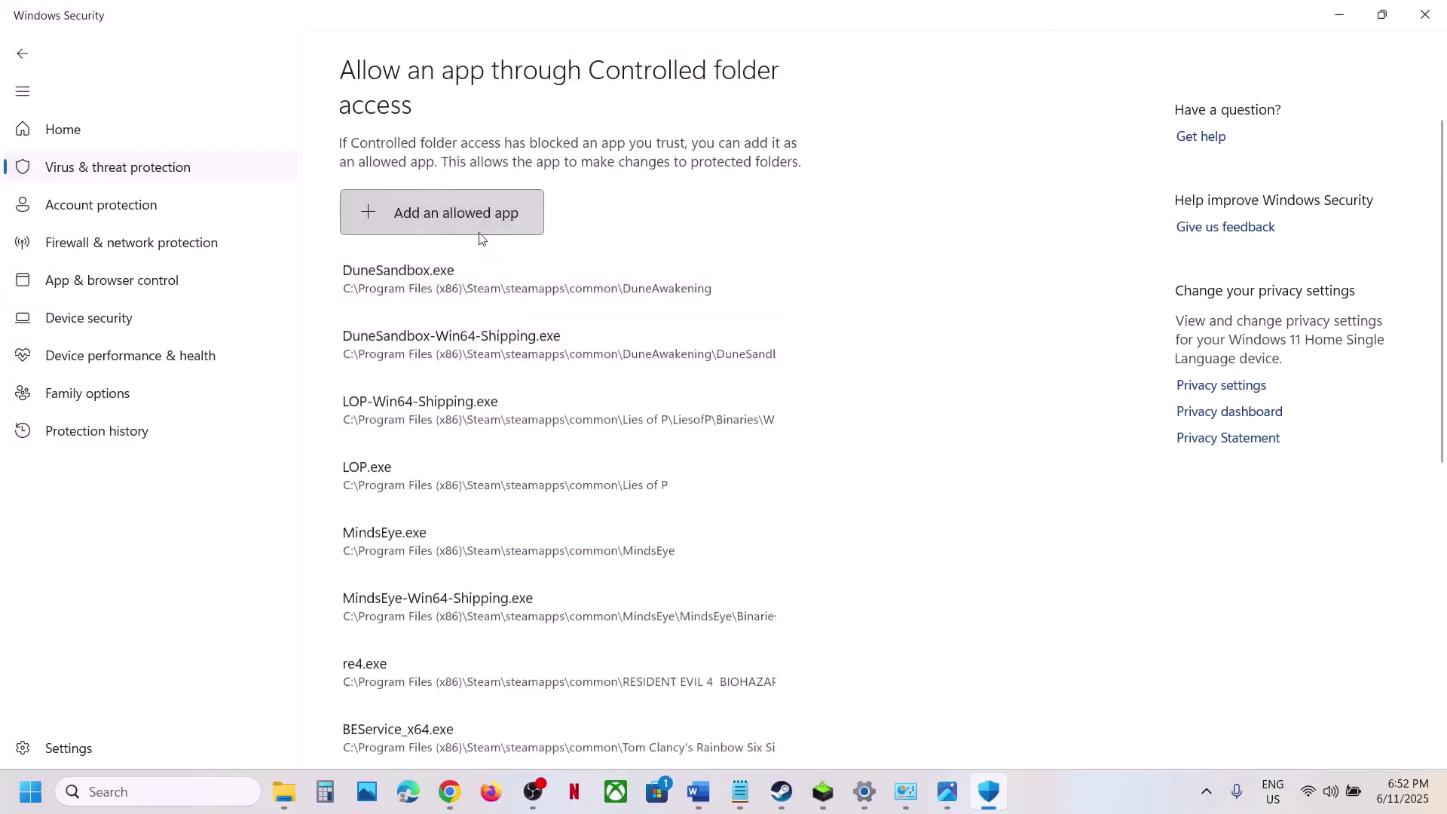
# Step: Add DuneSandbox_BE from the DuneSandbox\Binaries\Win64 folder as an app allowed through Controlled folder access
pyautogui.click(480, 226)
pyautogui.click(457, 289)
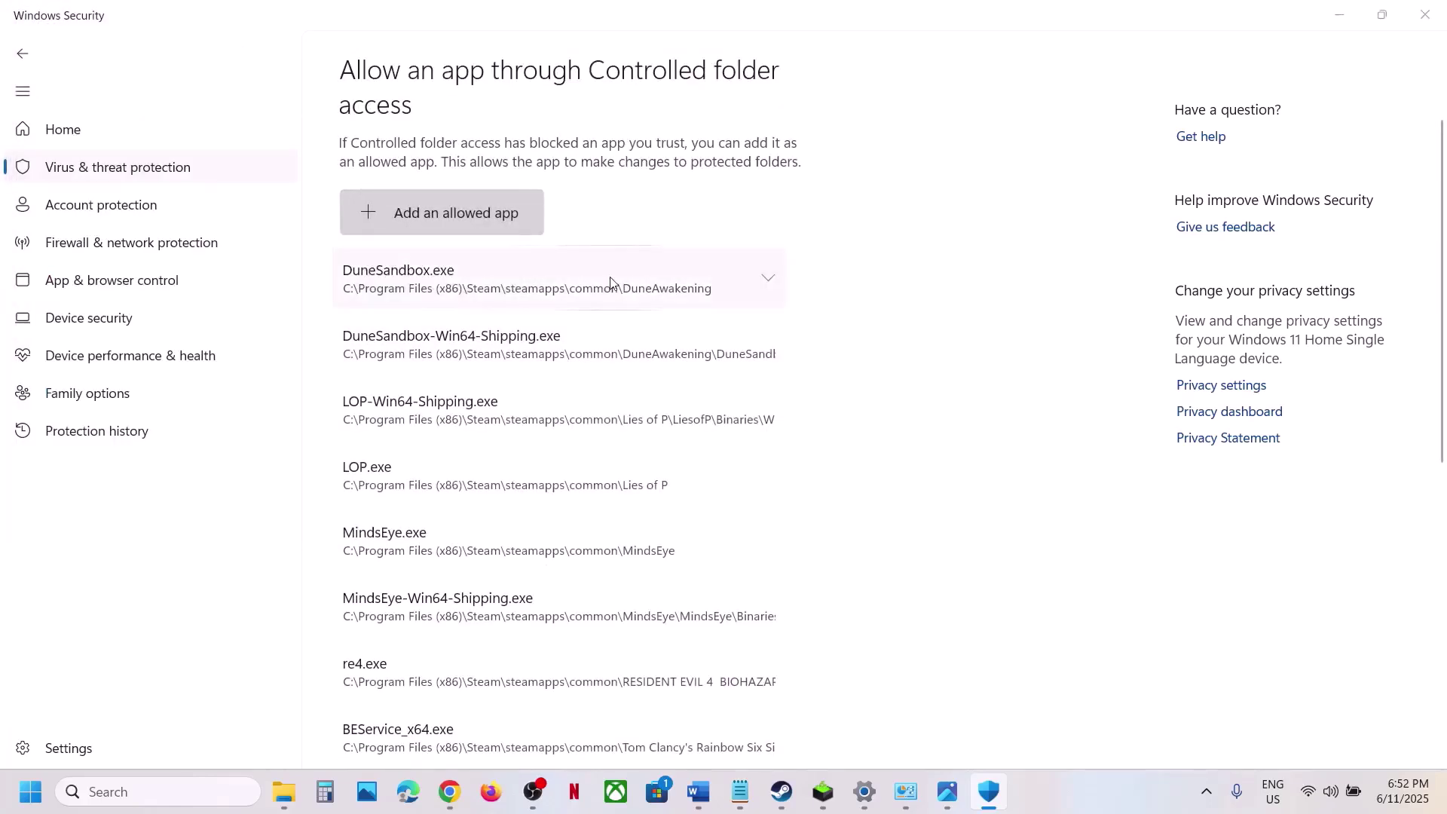
pyautogui.click(260, 206)
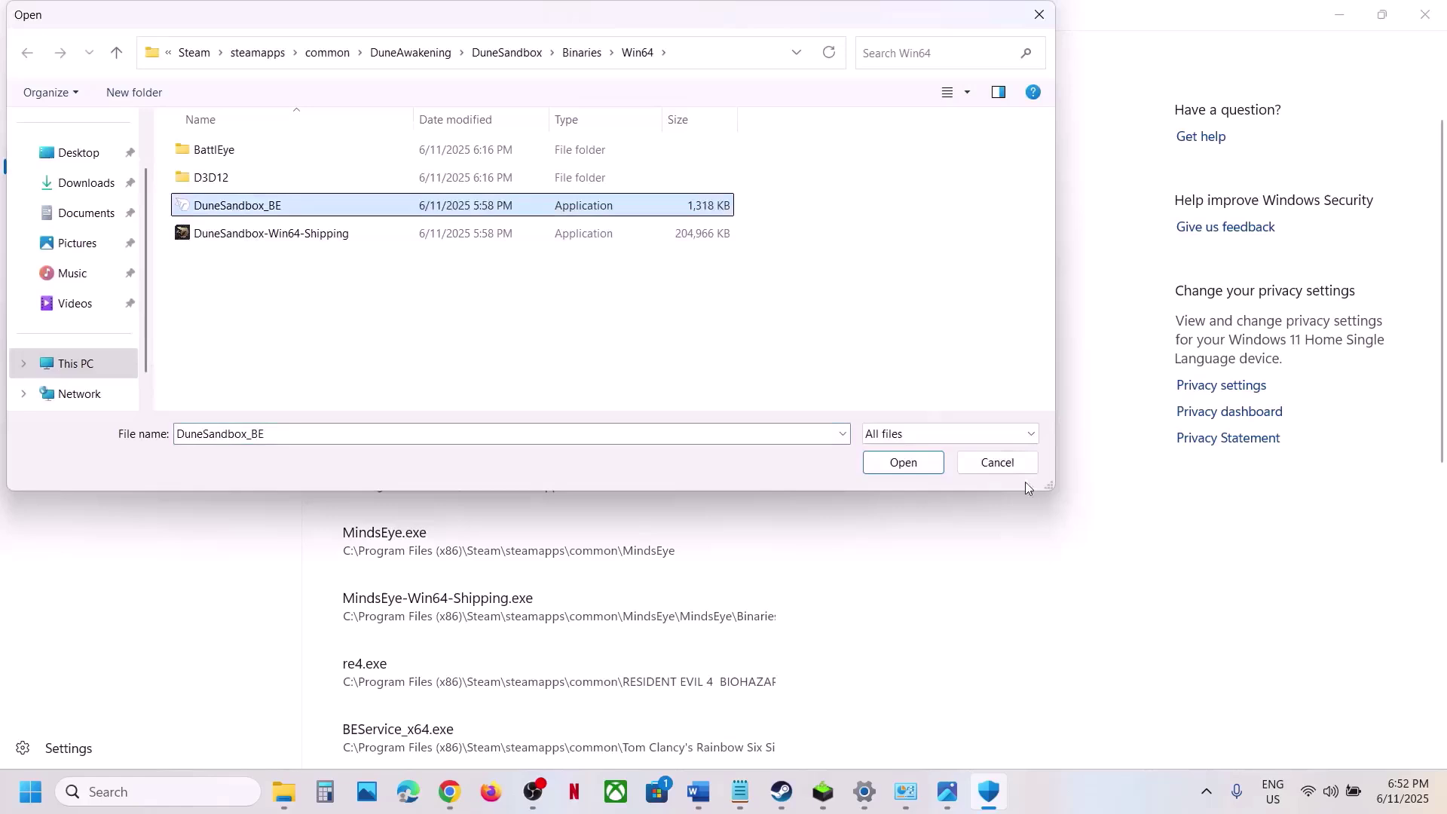
pyautogui.click(903, 463)
# Step: Add BEService_x64 from the Win64\BattlEye folder as another app allowed through Controlled folder access
pyautogui.click(484, 219)
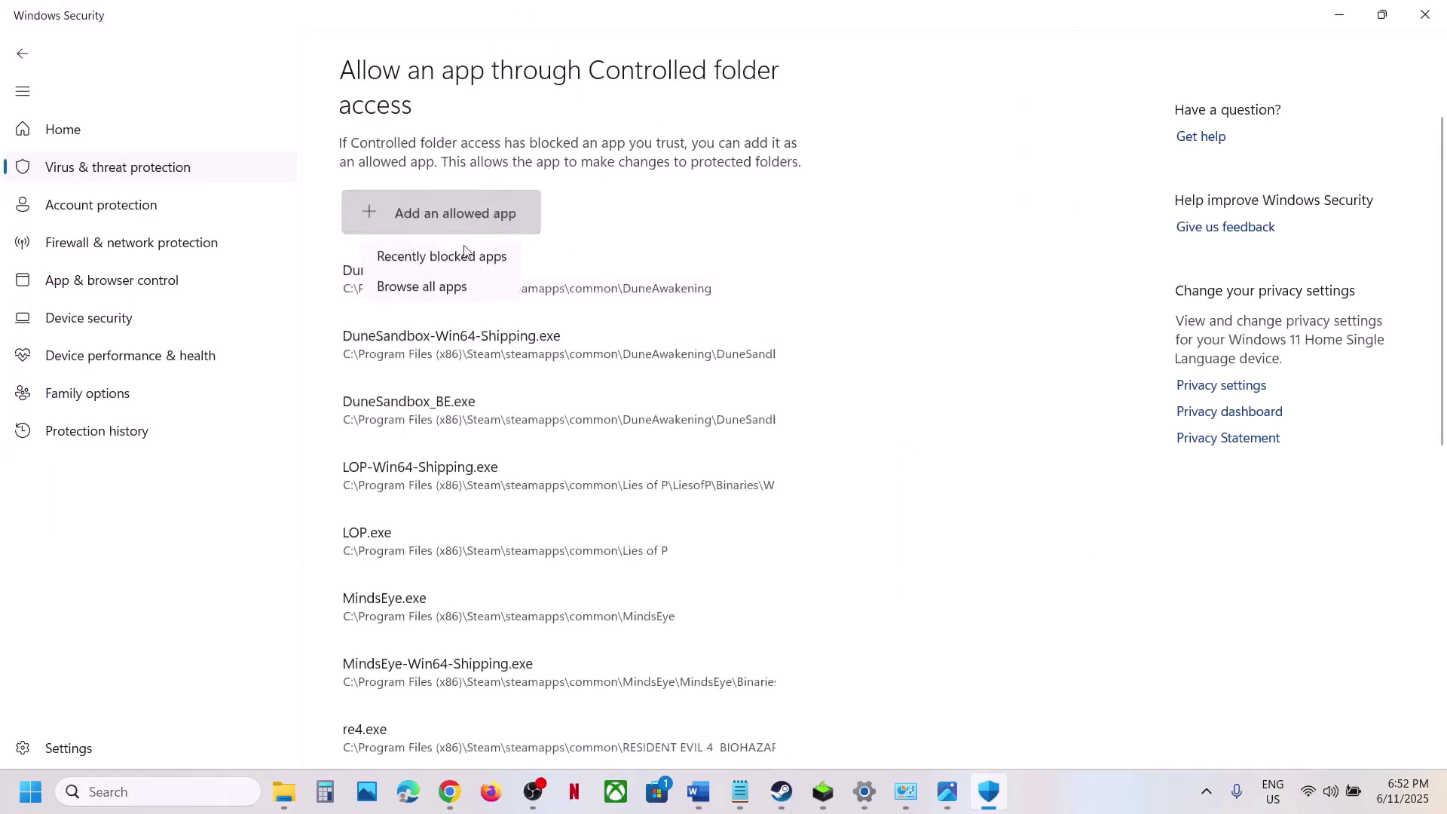
pyautogui.click(457, 290)
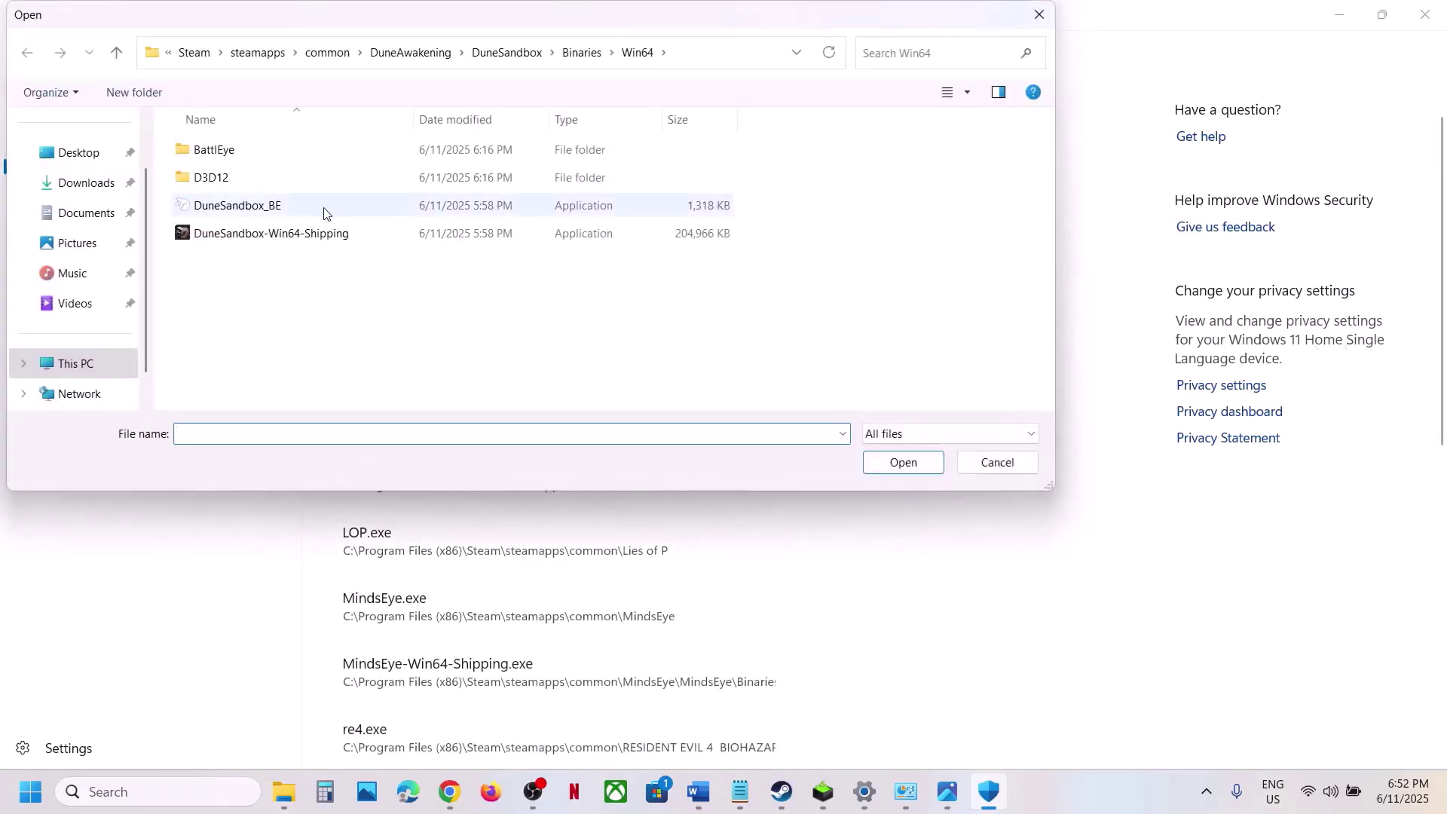
pyautogui.doubleClick(205, 150)
pyautogui.click(263, 206)
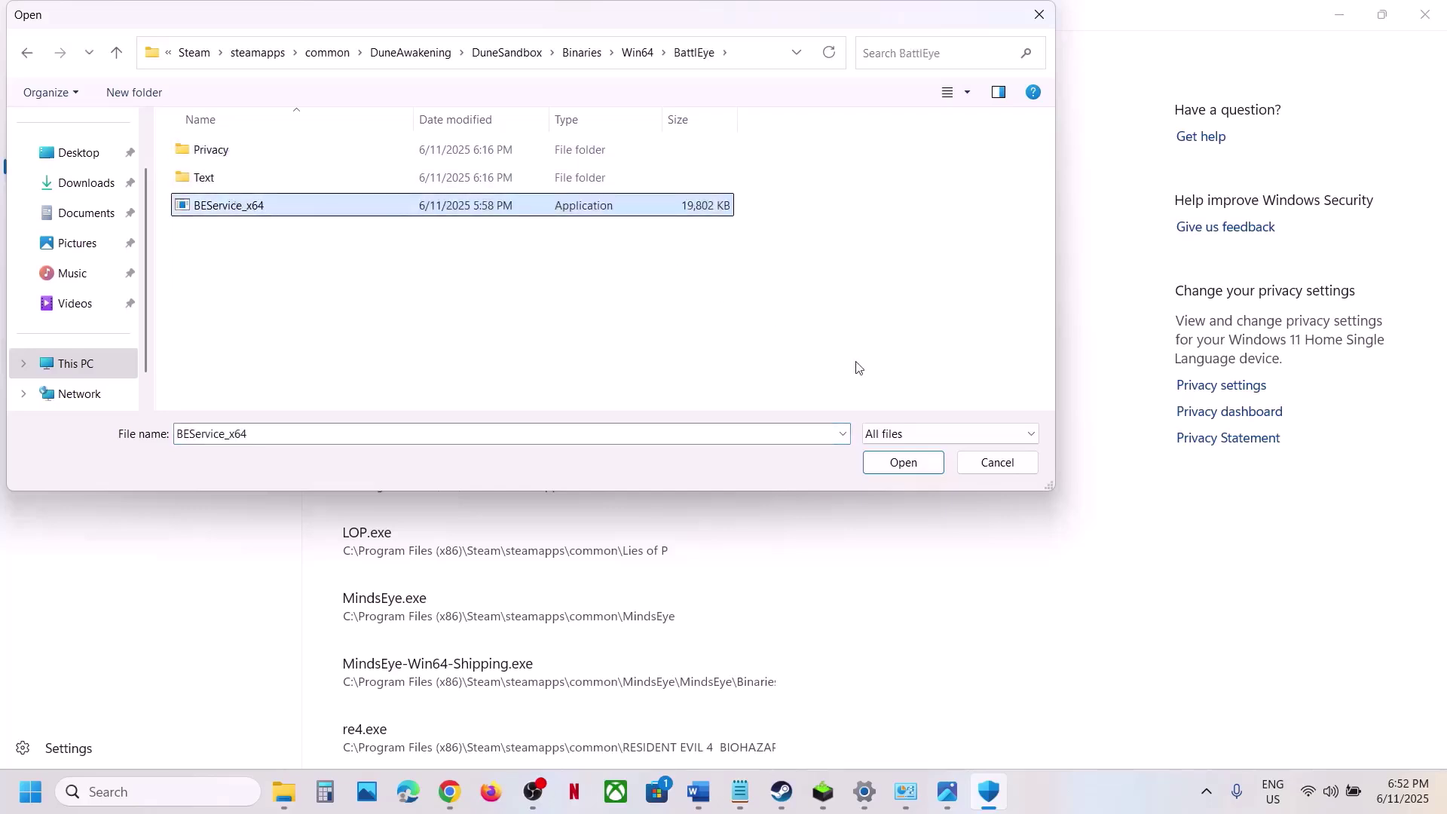
pyautogui.click(890, 468)
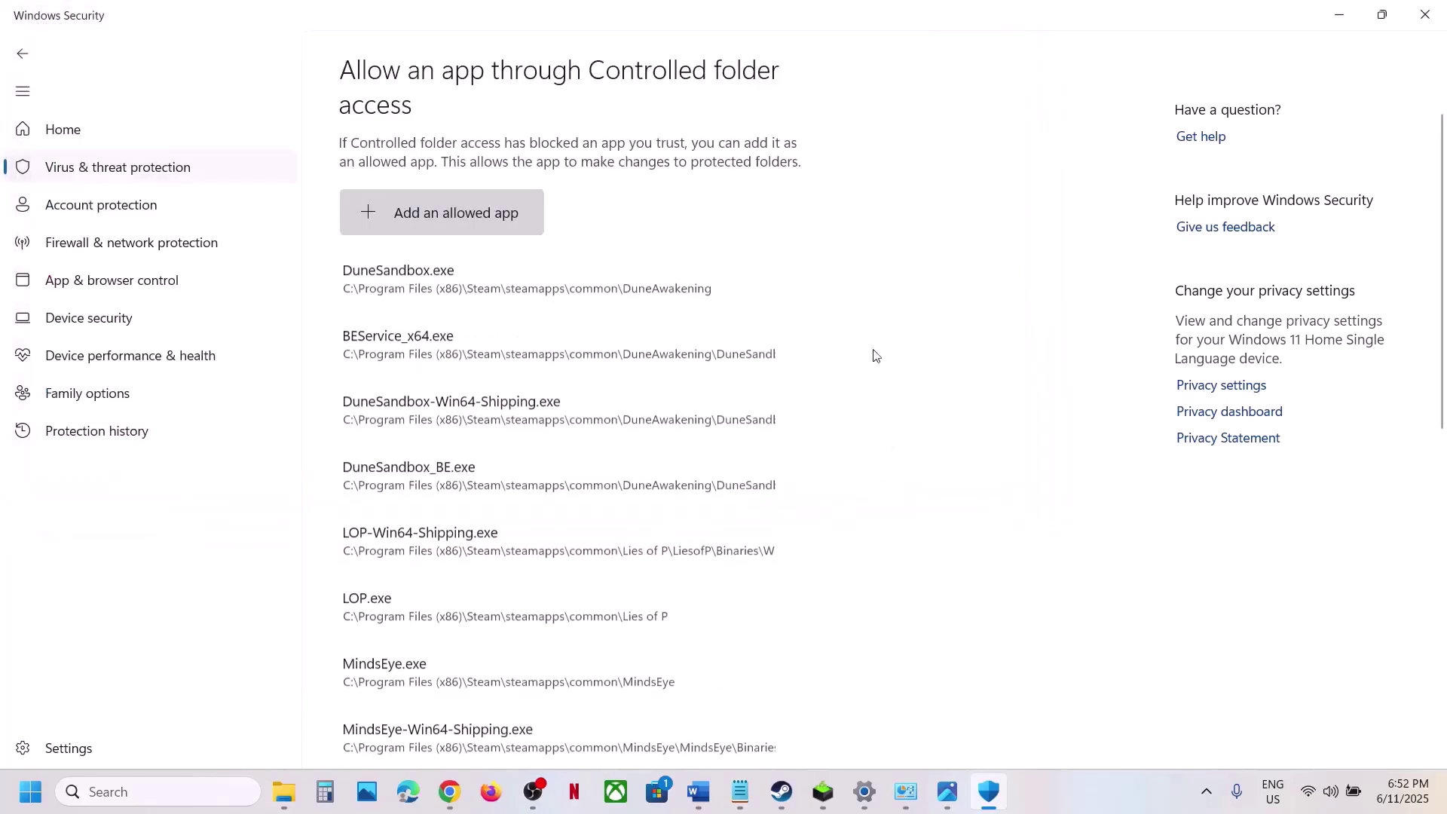
# Step: Browse back up to the DuneAwakening folder and select DuneSandbox again as an allowed app
pyautogui.click(459, 213)
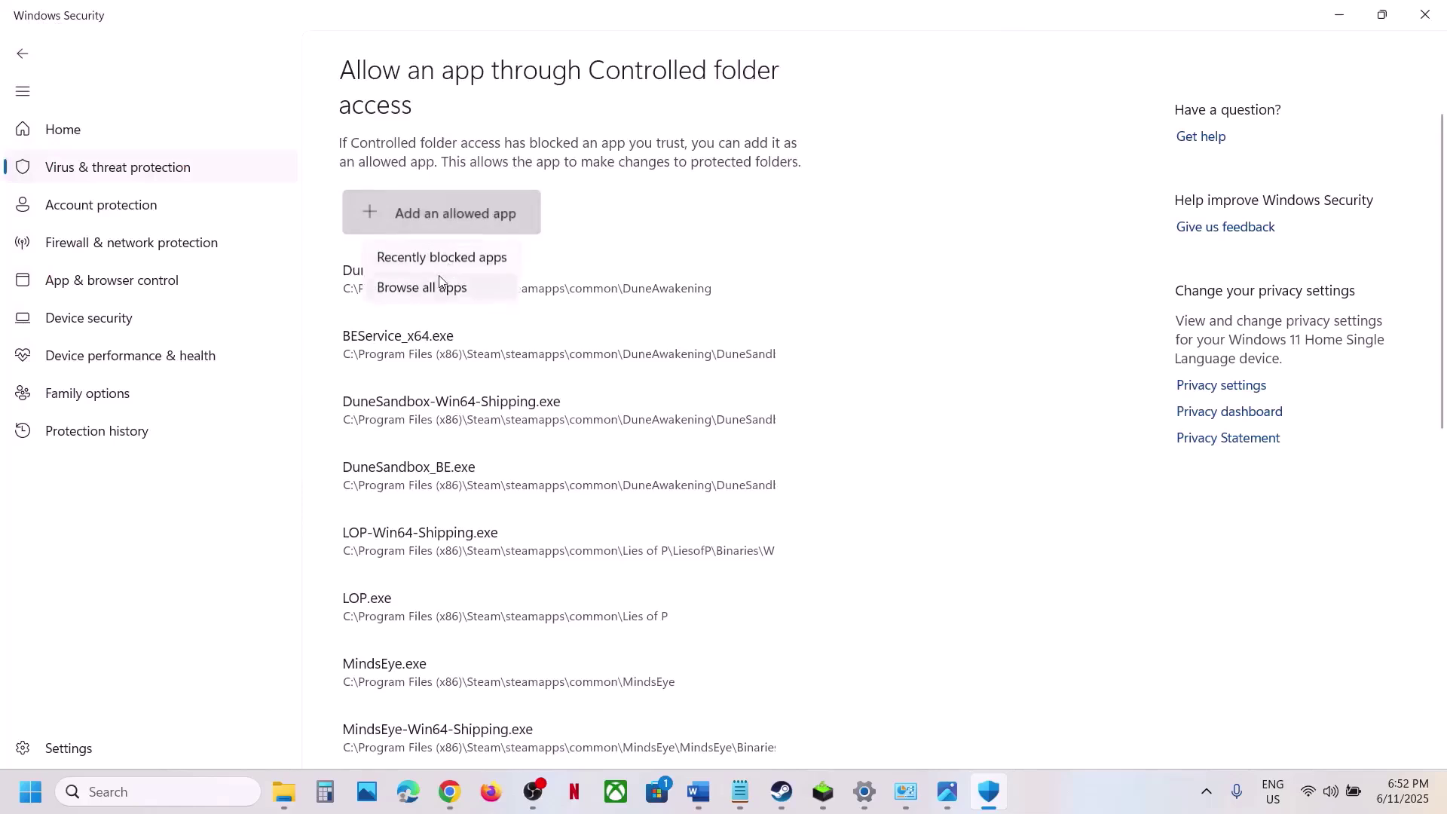
pyautogui.click(443, 285)
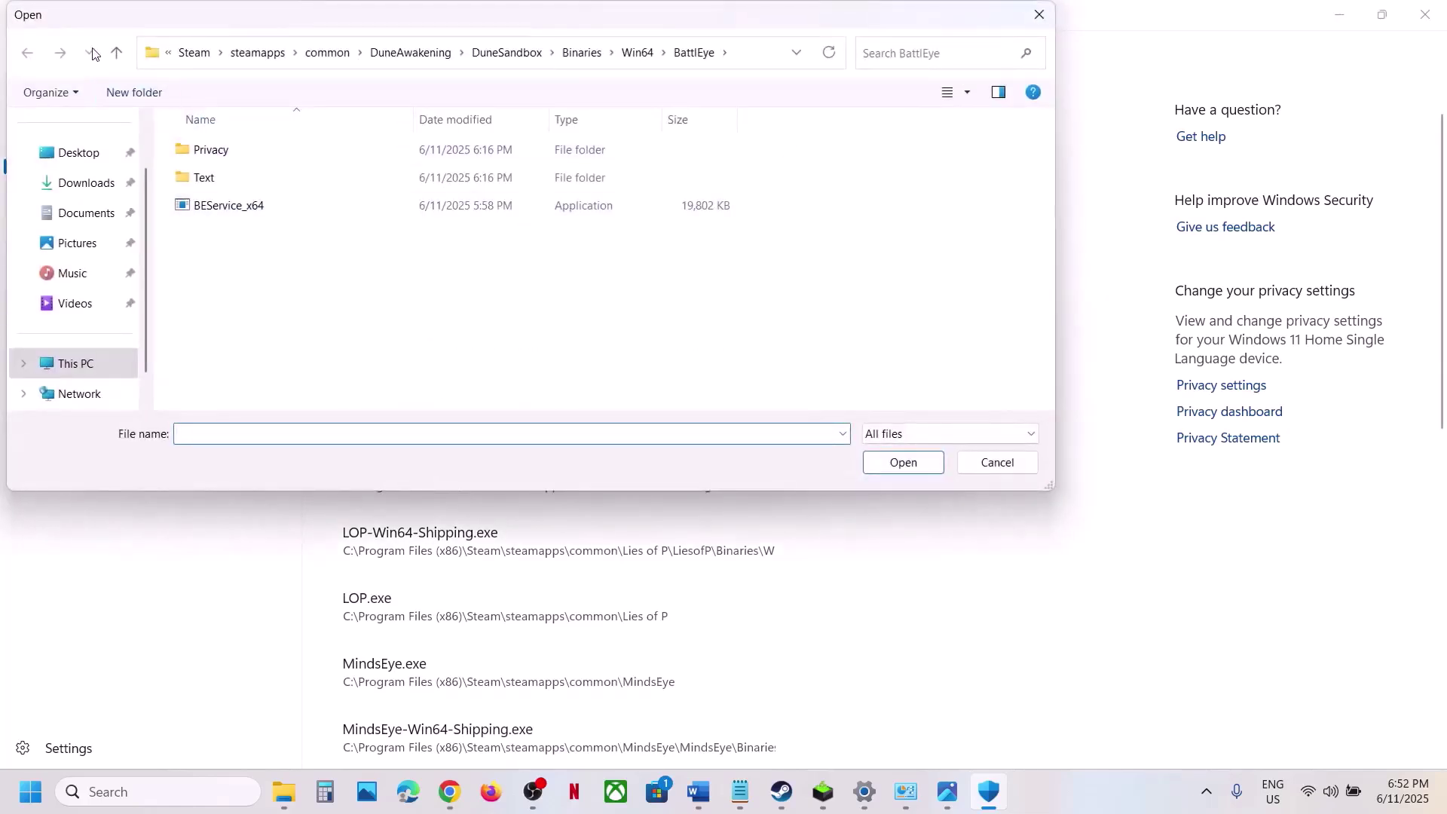
pyautogui.click(119, 54)
pyautogui.click(120, 57)
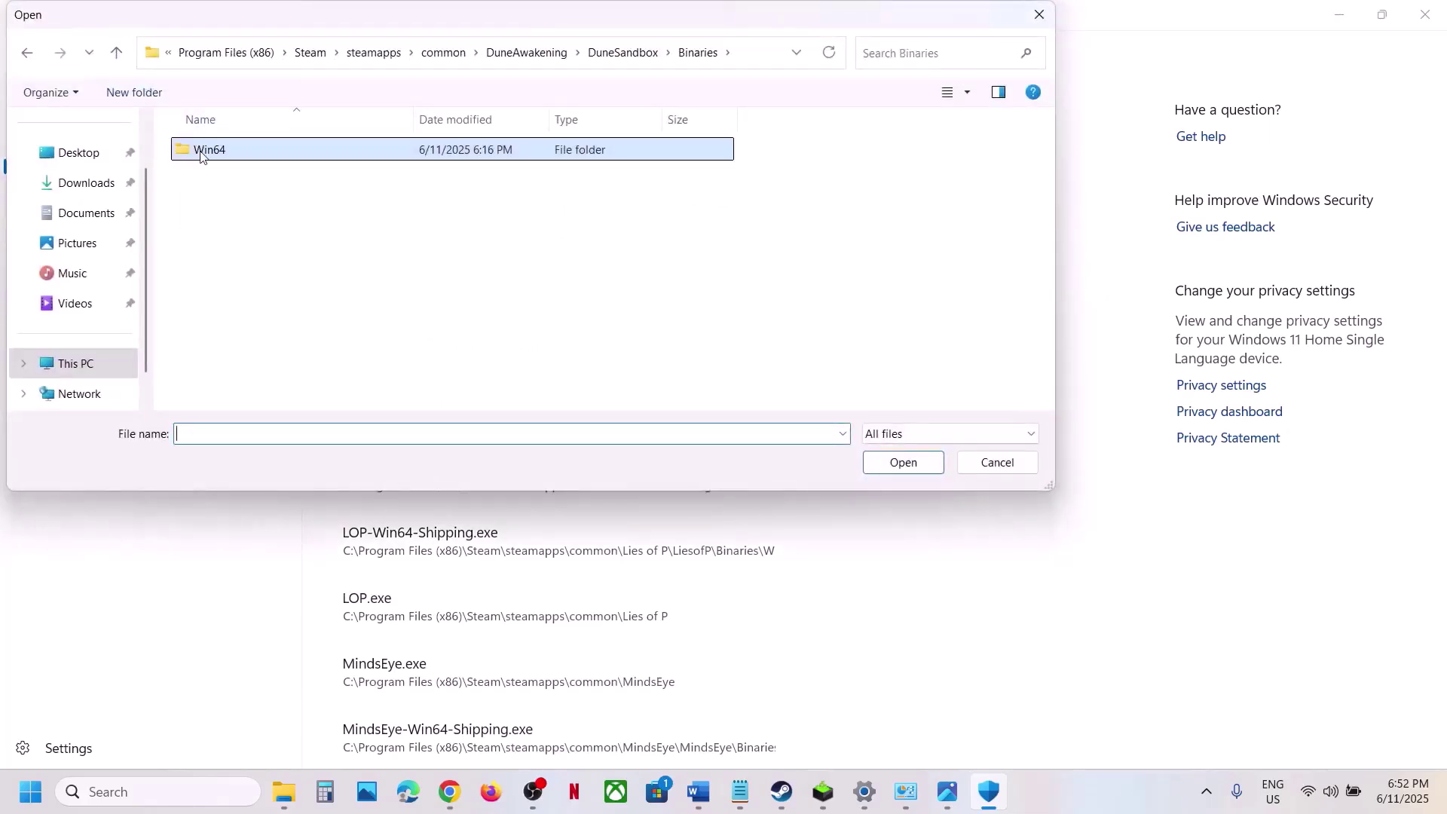
pyautogui.doubleClick(202, 149)
pyautogui.click(120, 54)
pyautogui.click(119, 54)
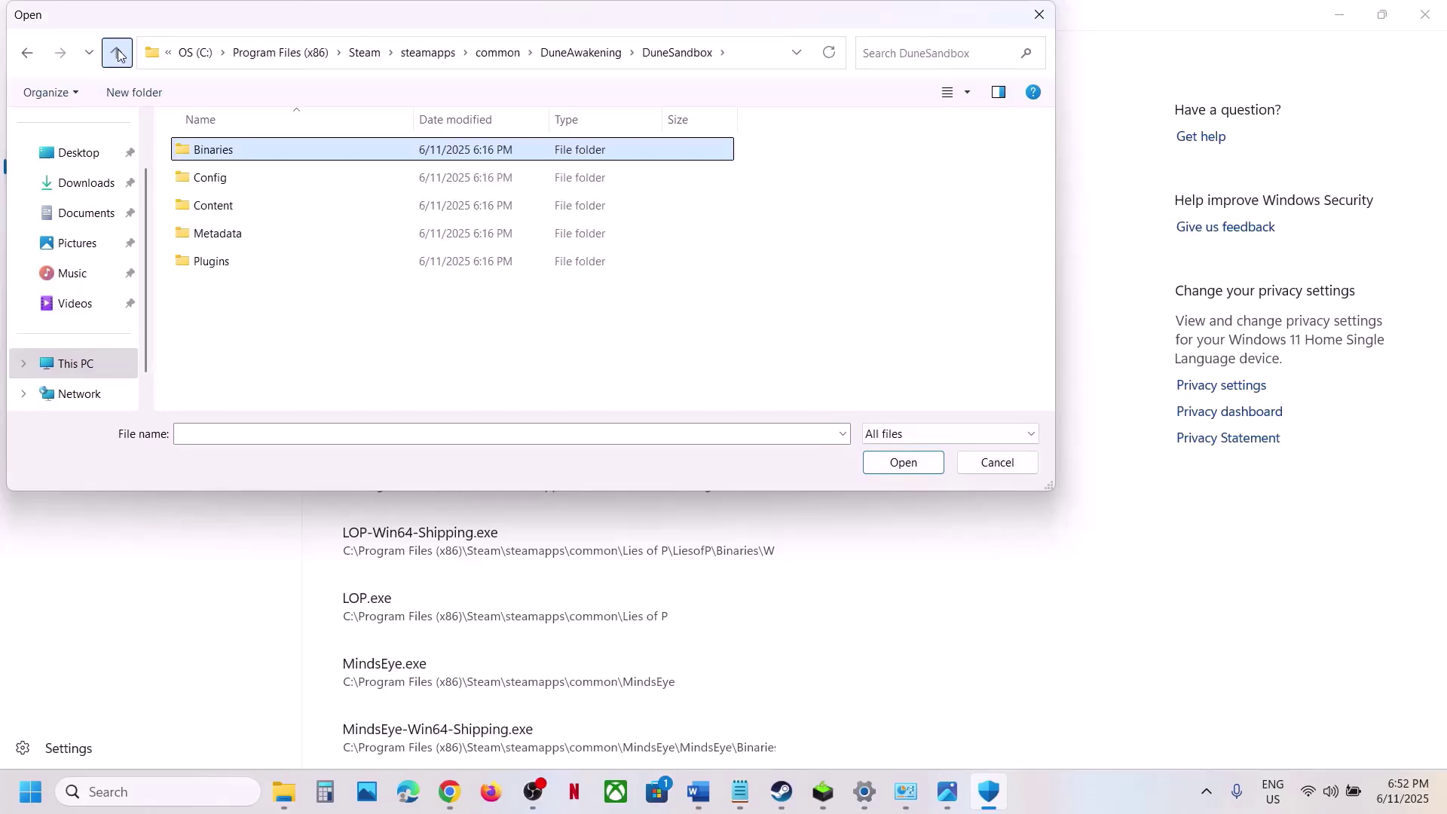
pyautogui.click(119, 55)
pyautogui.click(213, 271)
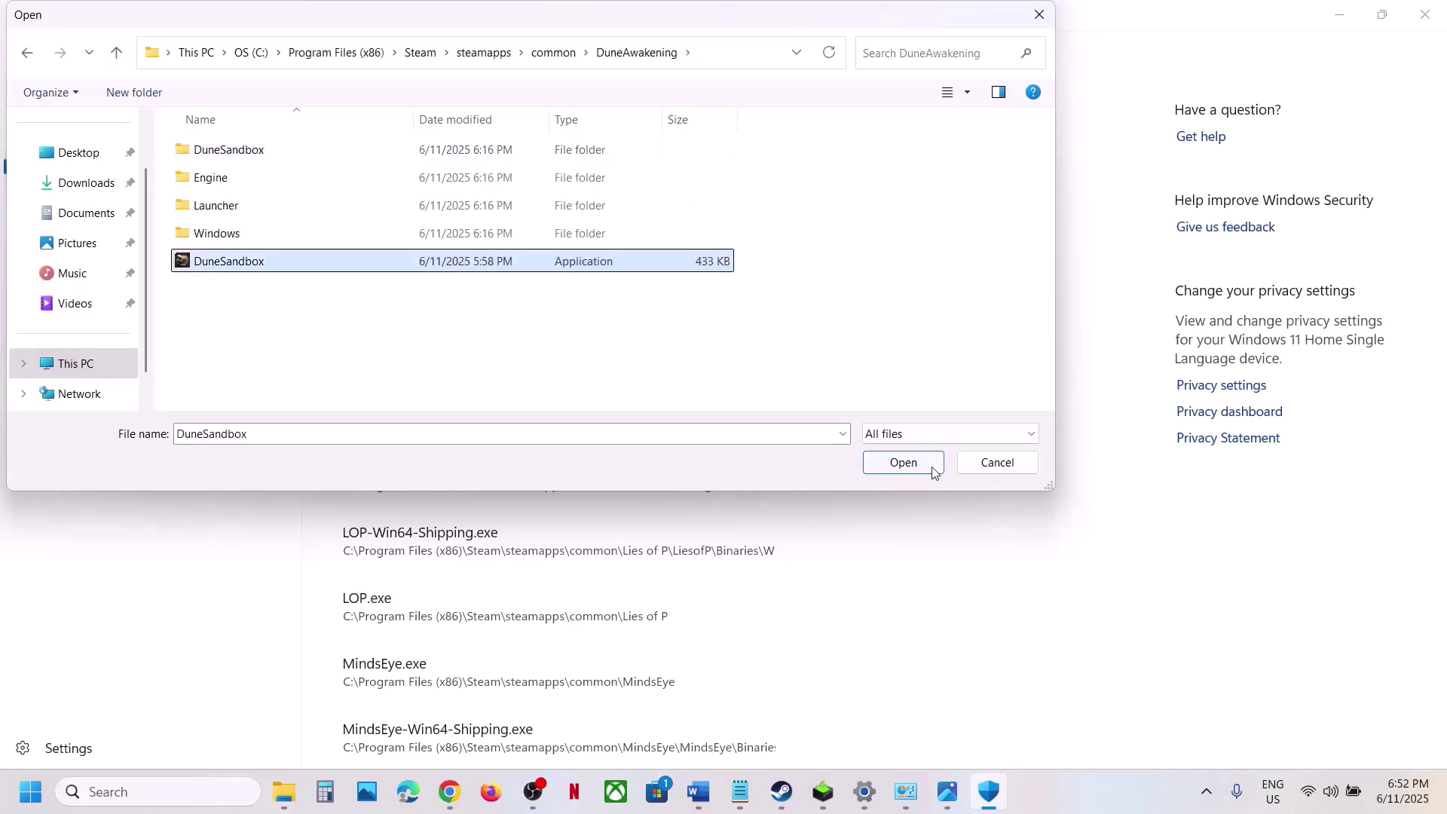
pyautogui.click(932, 468)
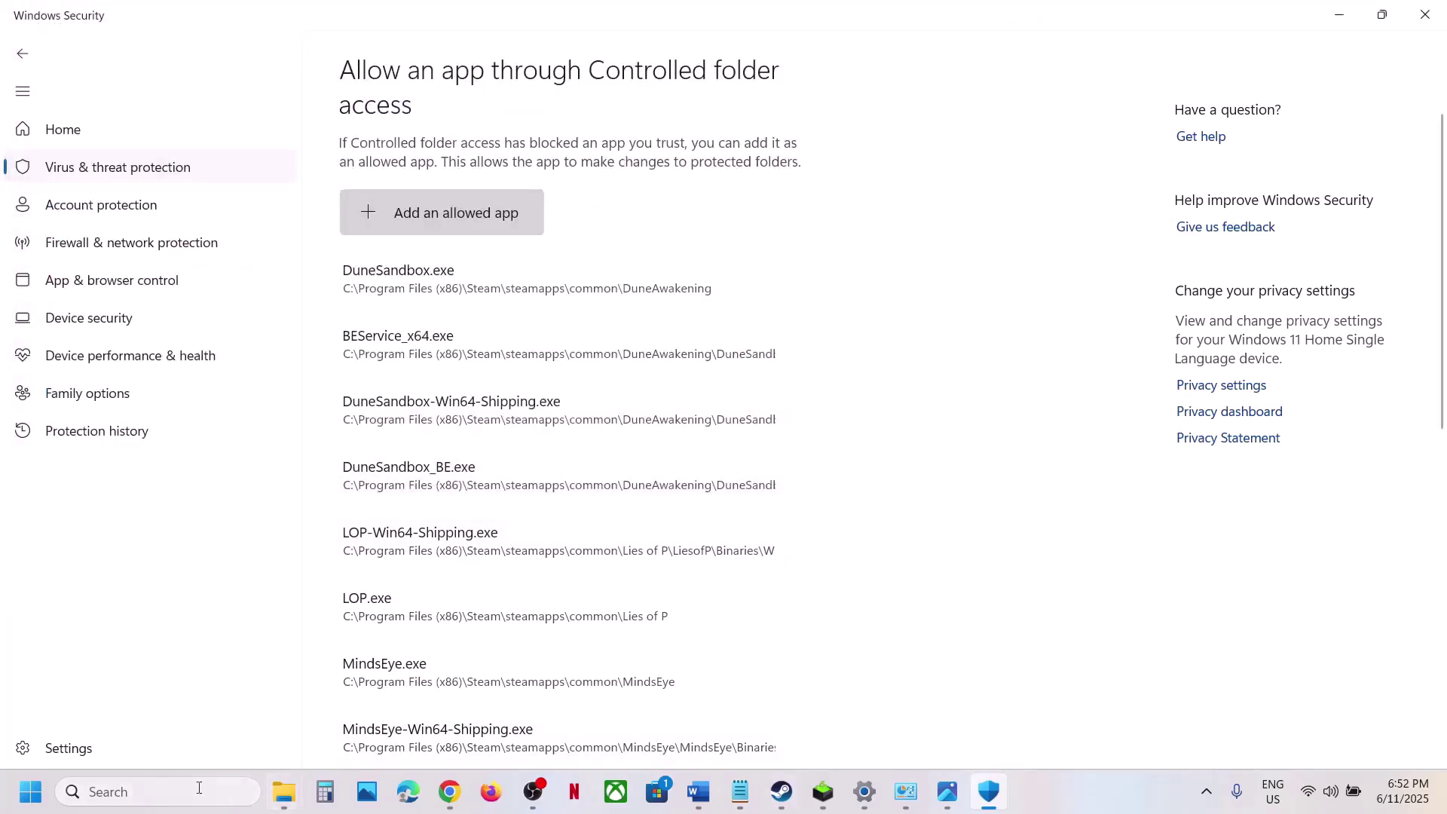
# Step: Open the Windows Defender Firewall allowed apps list from Control Panel's System and Security and unlock its settings for editing
pyautogui.click(161, 793)
pyautogui.write('control')
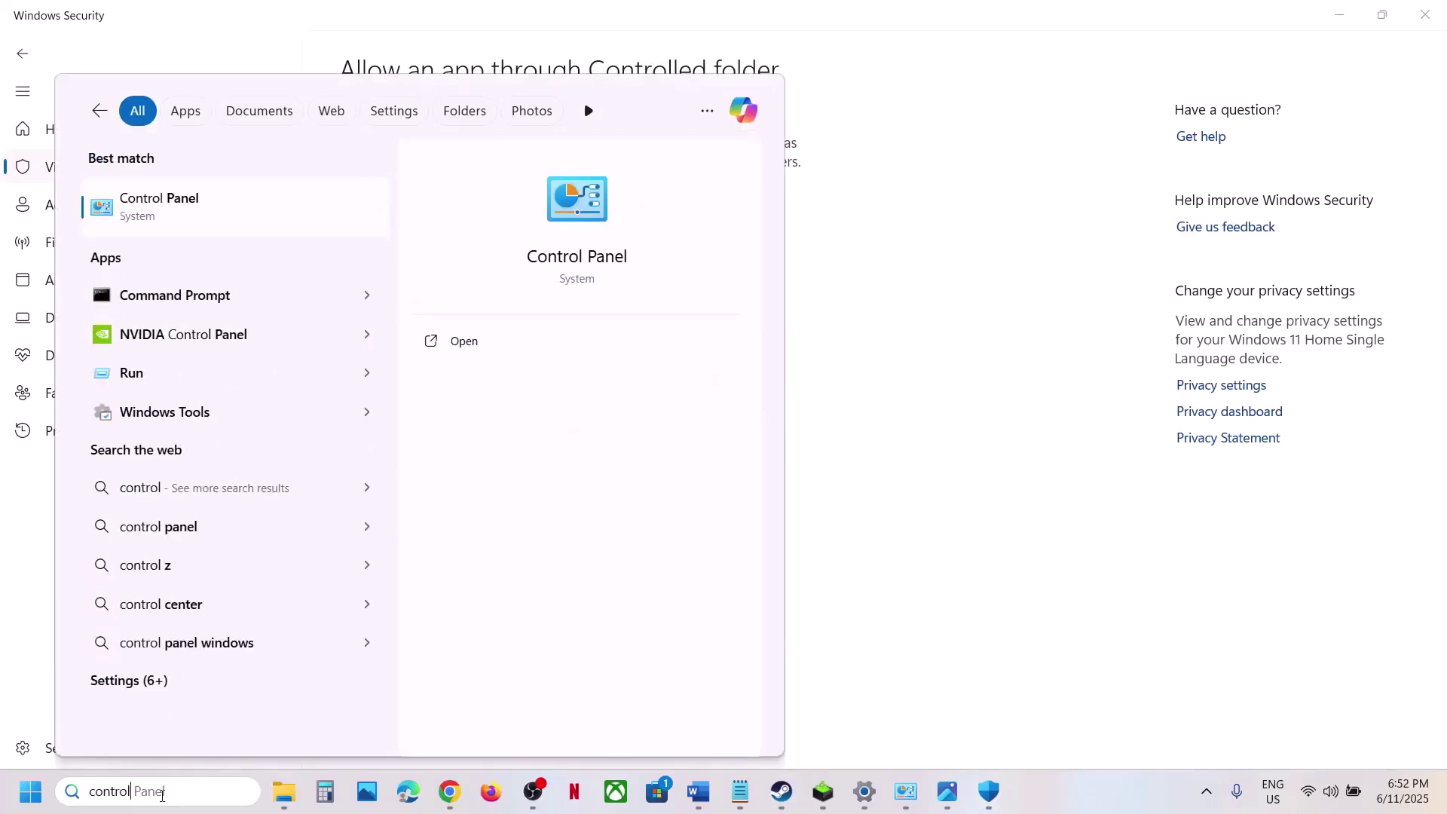
pyautogui.press('Return')
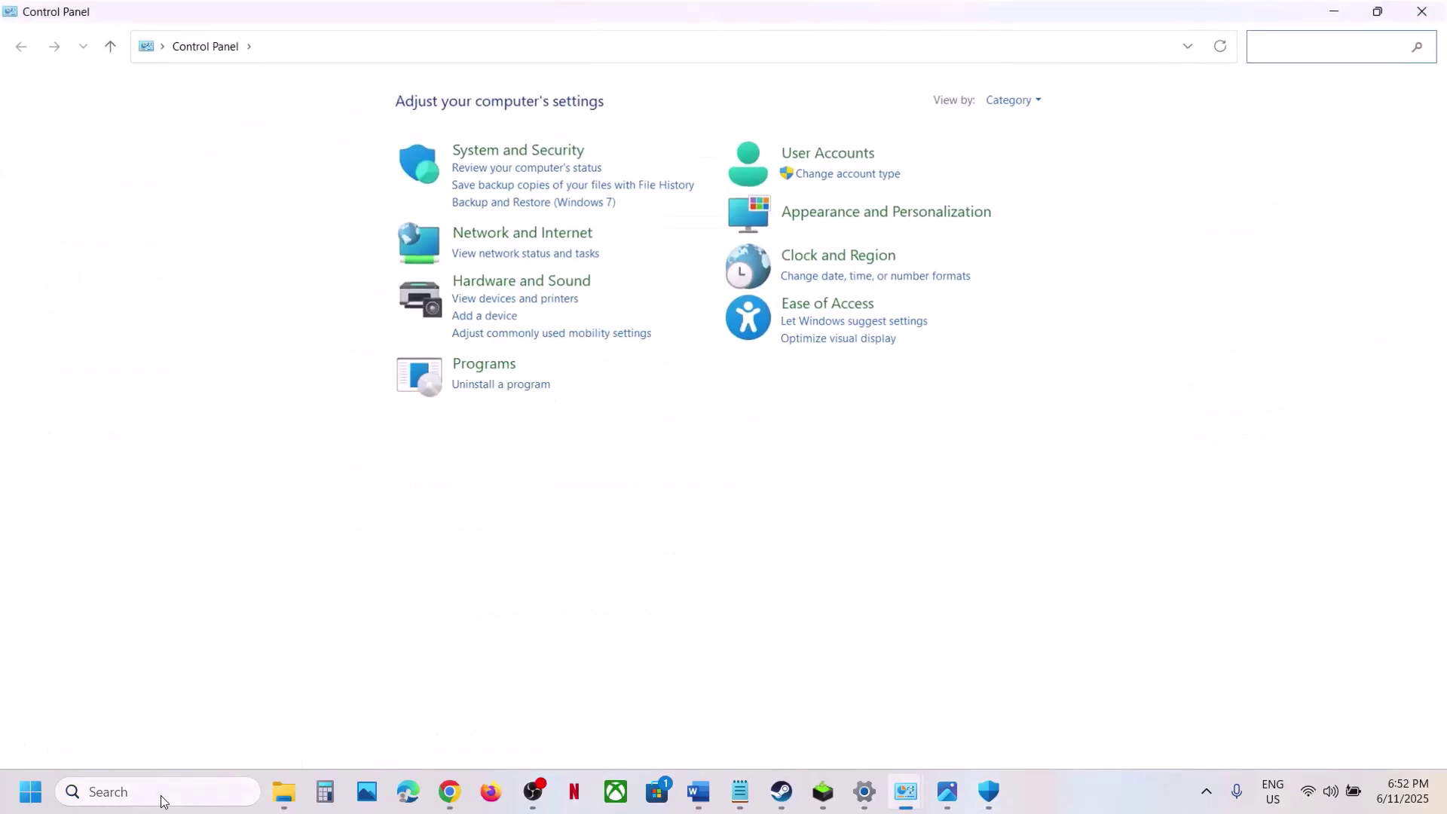
pyautogui.click(556, 152)
pyautogui.click(323, 163)
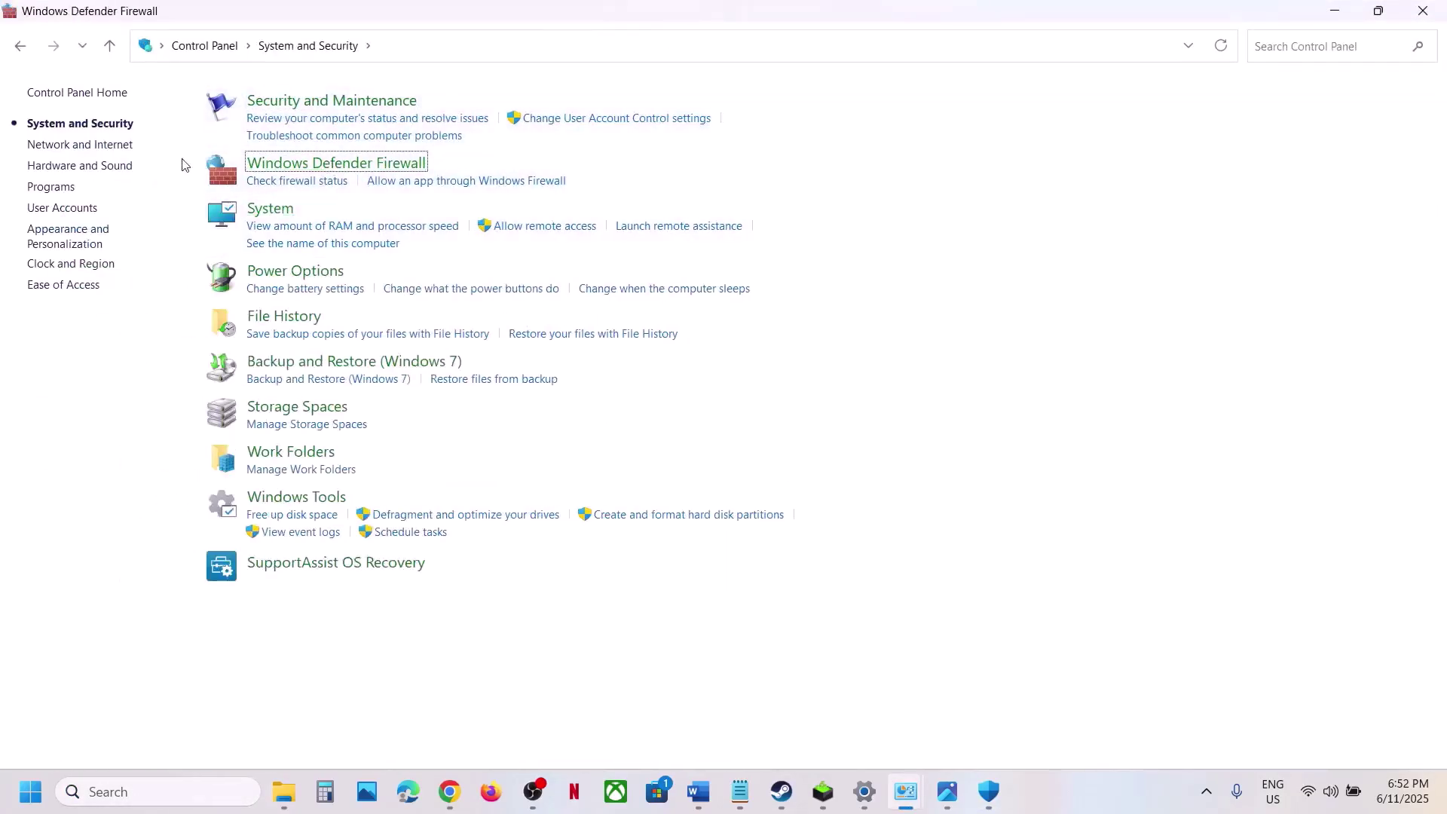
pyautogui.click(55, 149)
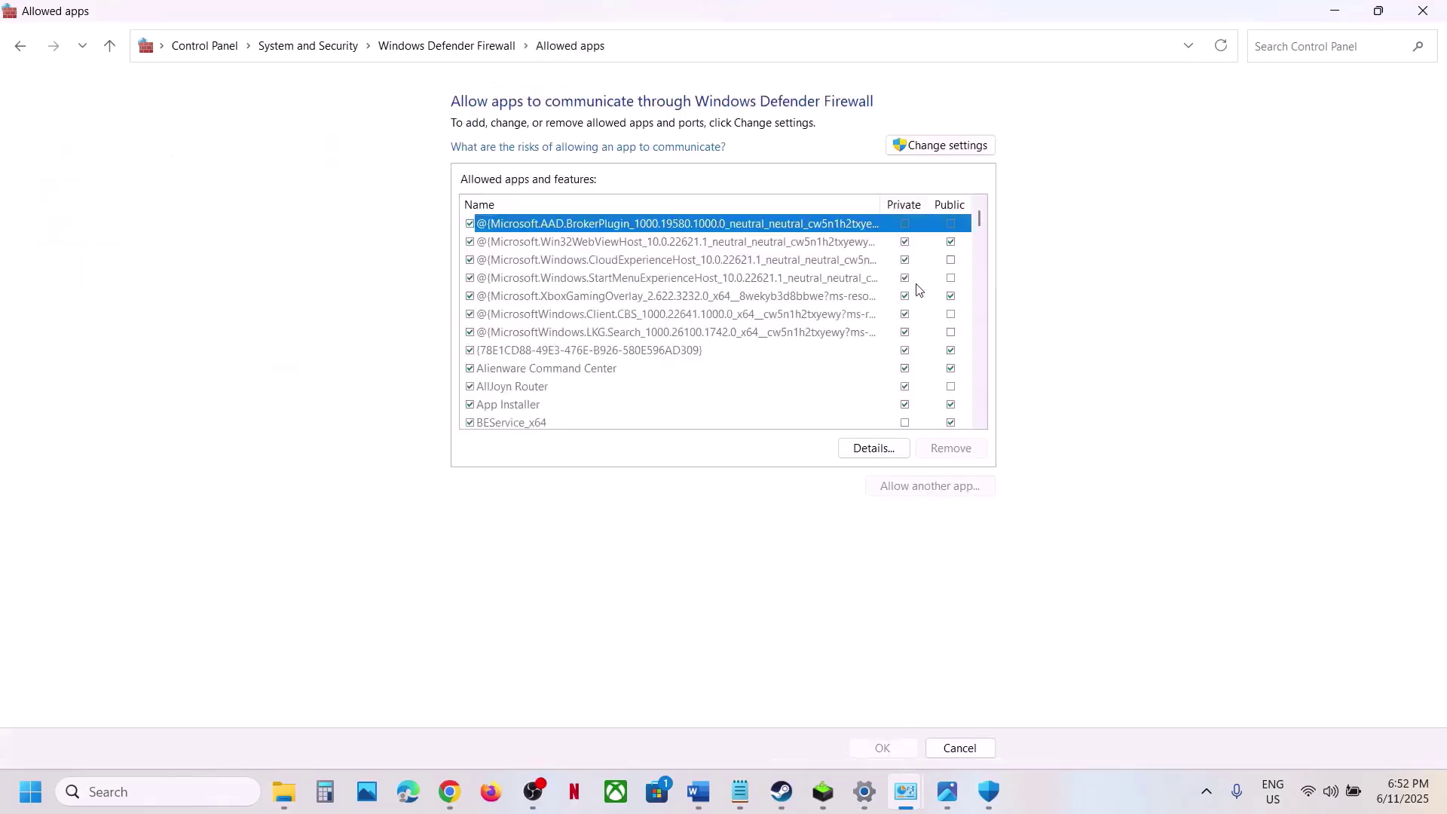
pyautogui.click(943, 145)
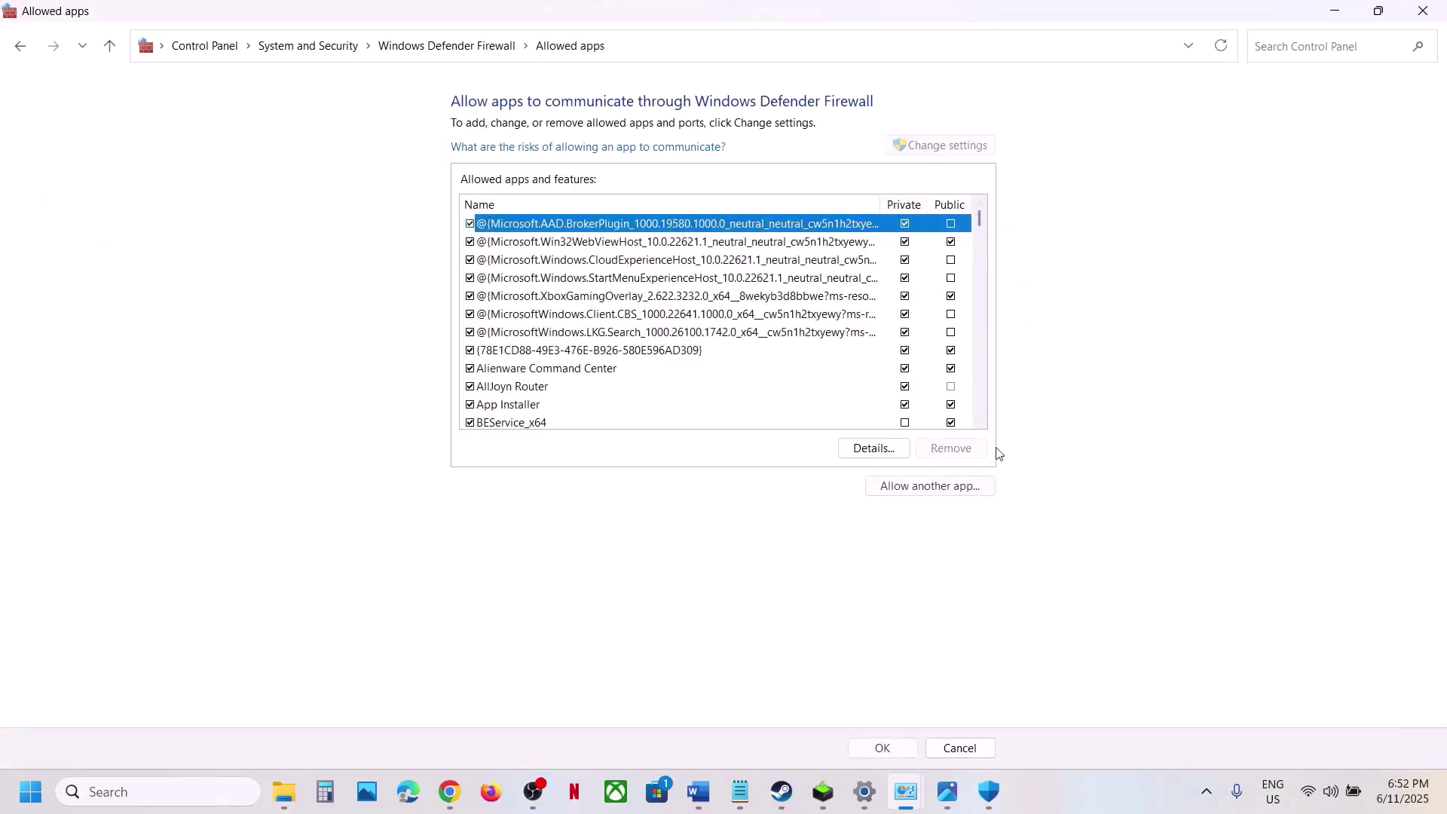
# Step: Allow the DuneSandbox application from steamapps\common\DuneAwakening through Windows Defender Firewall
pyautogui.click(933, 487)
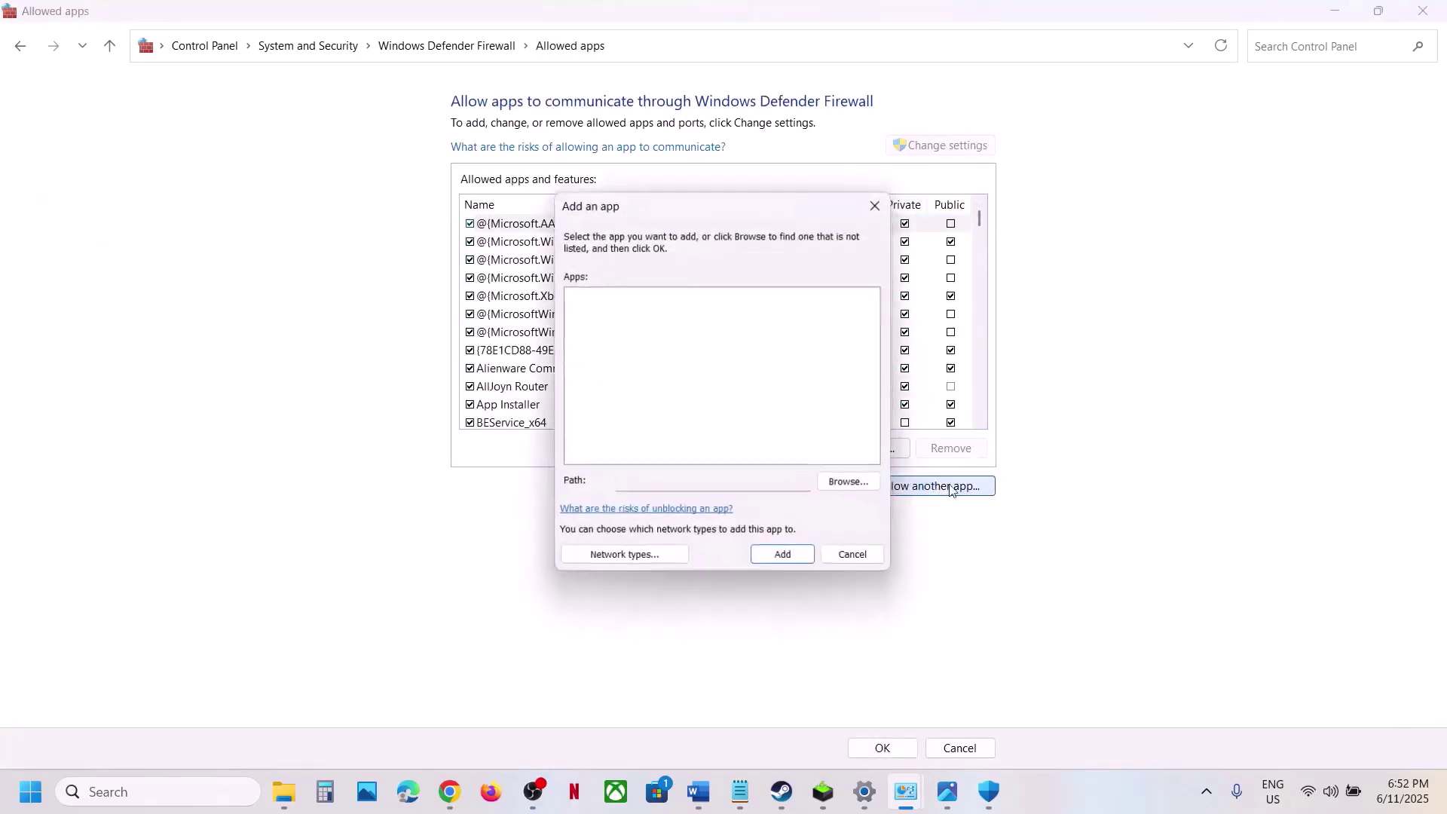
pyautogui.click(847, 482)
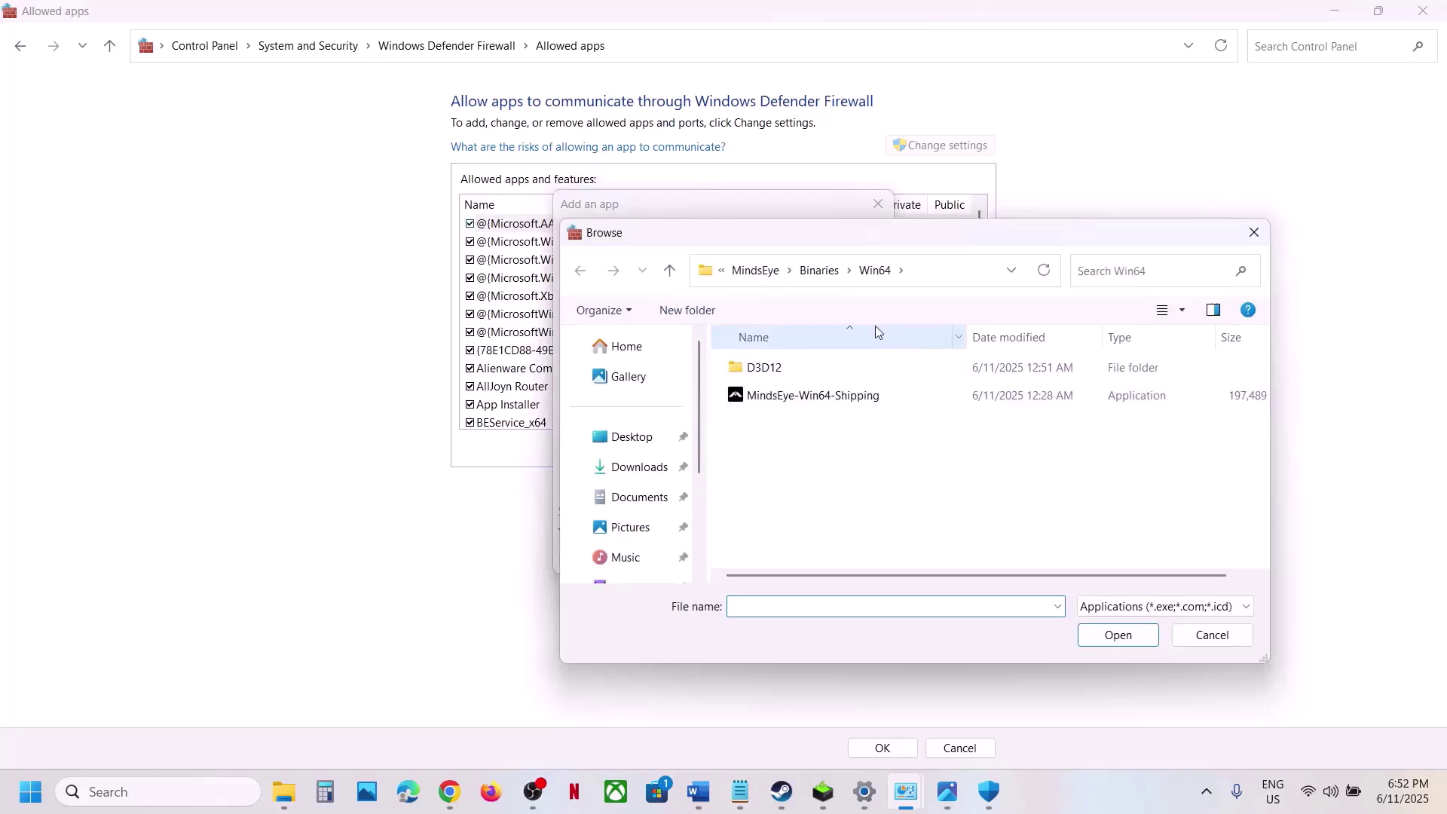
pyautogui.click(760, 270)
pyautogui.click(758, 271)
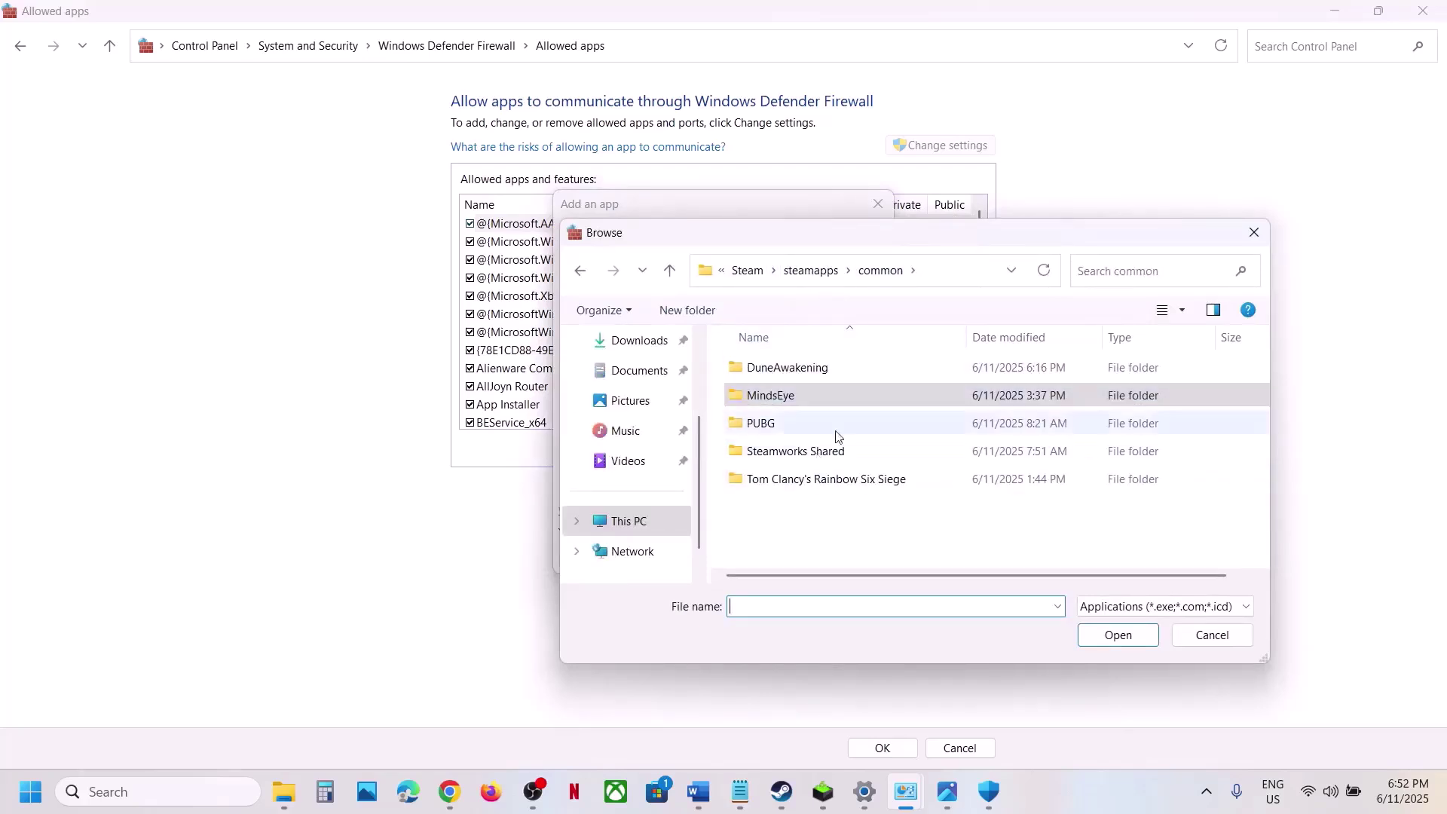
pyautogui.doubleClick(786, 371)
pyautogui.click(829, 481)
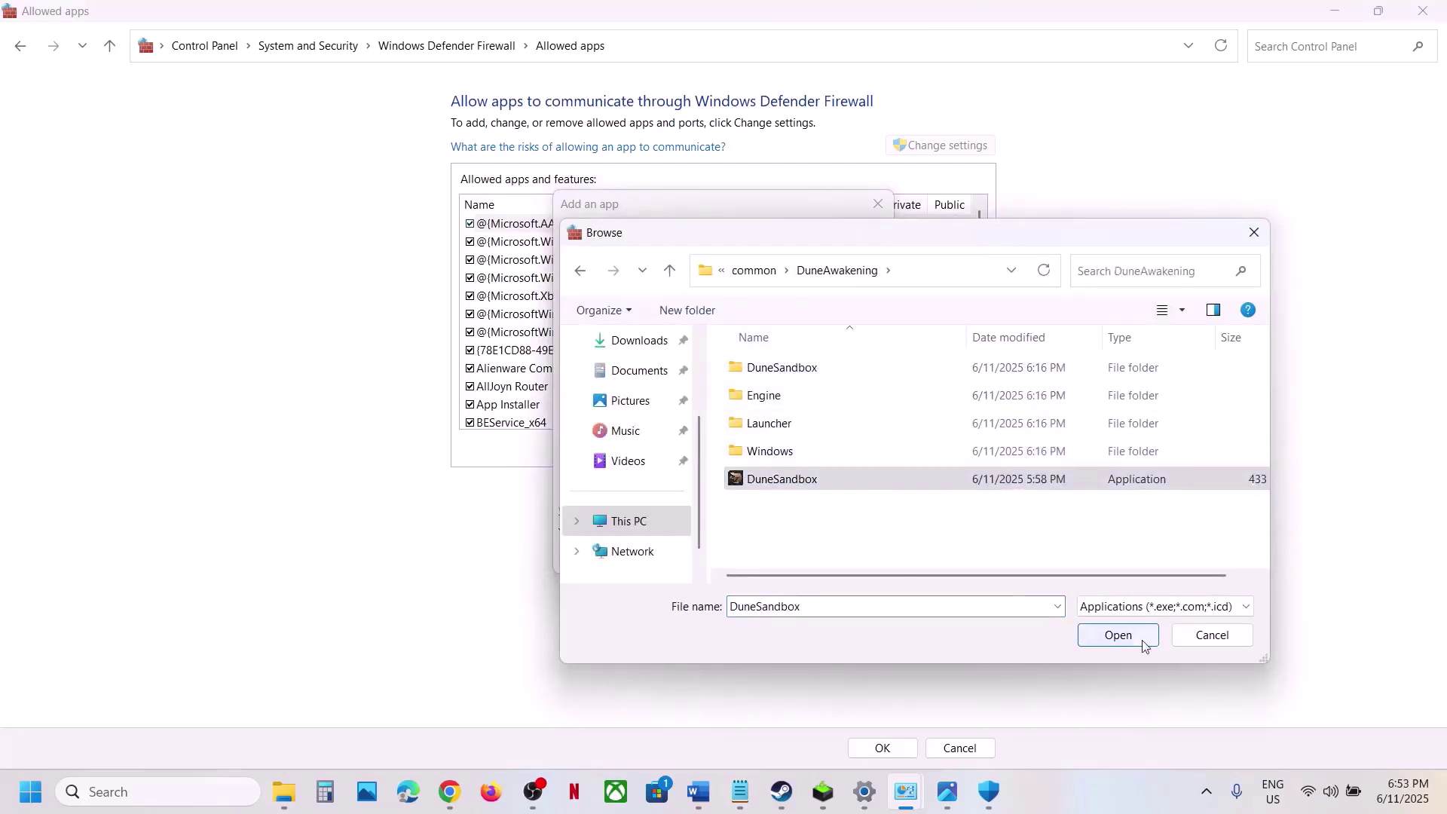
pyautogui.click(1124, 637)
pyautogui.click(757, 557)
# Step: Try to allow DuneSandbox-Win64-Shipping from DuneSandbox\Binaries\Win64 through the firewall
pyautogui.click(927, 487)
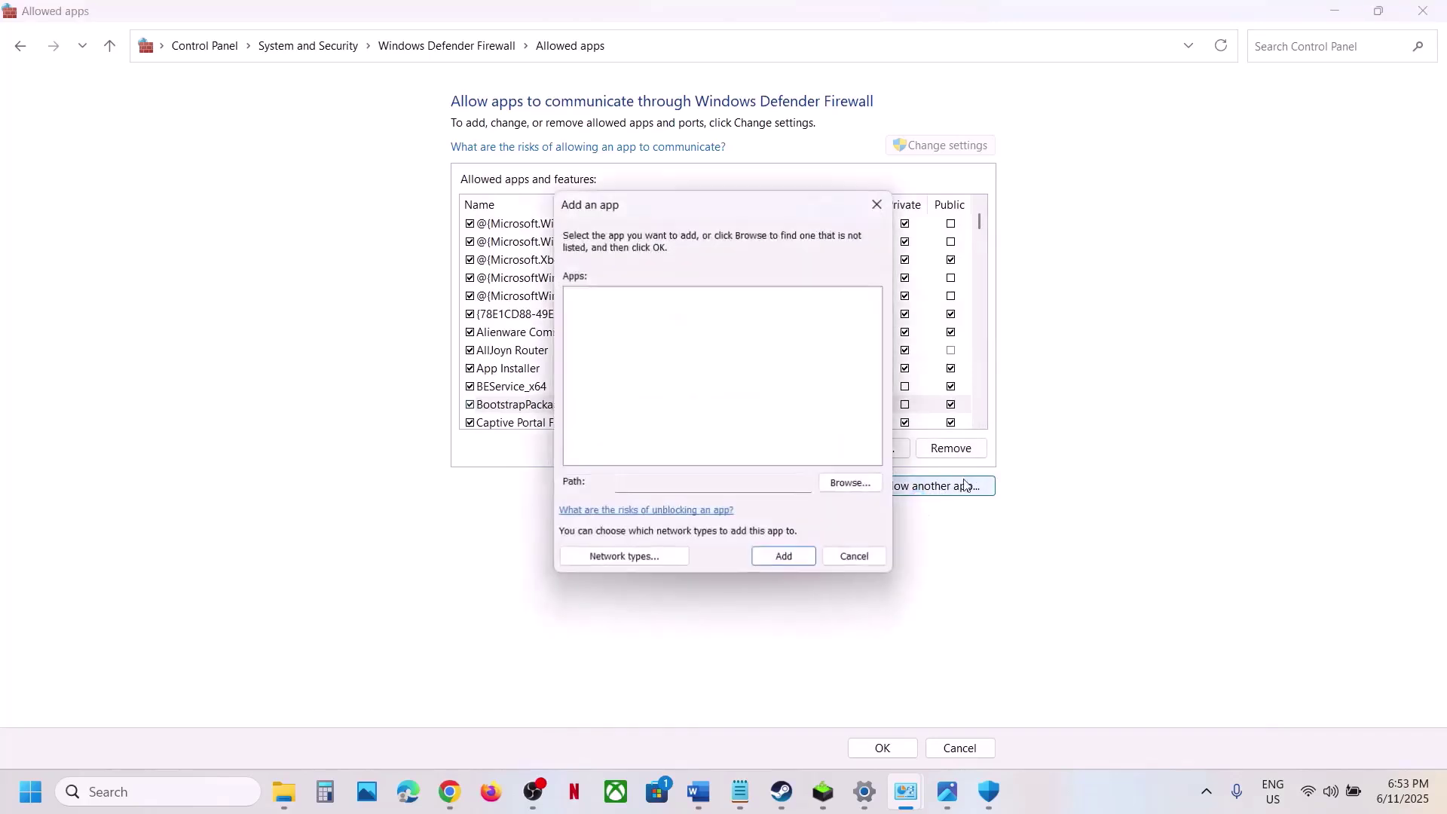
pyautogui.click(866, 484)
pyautogui.doubleClick(807, 371)
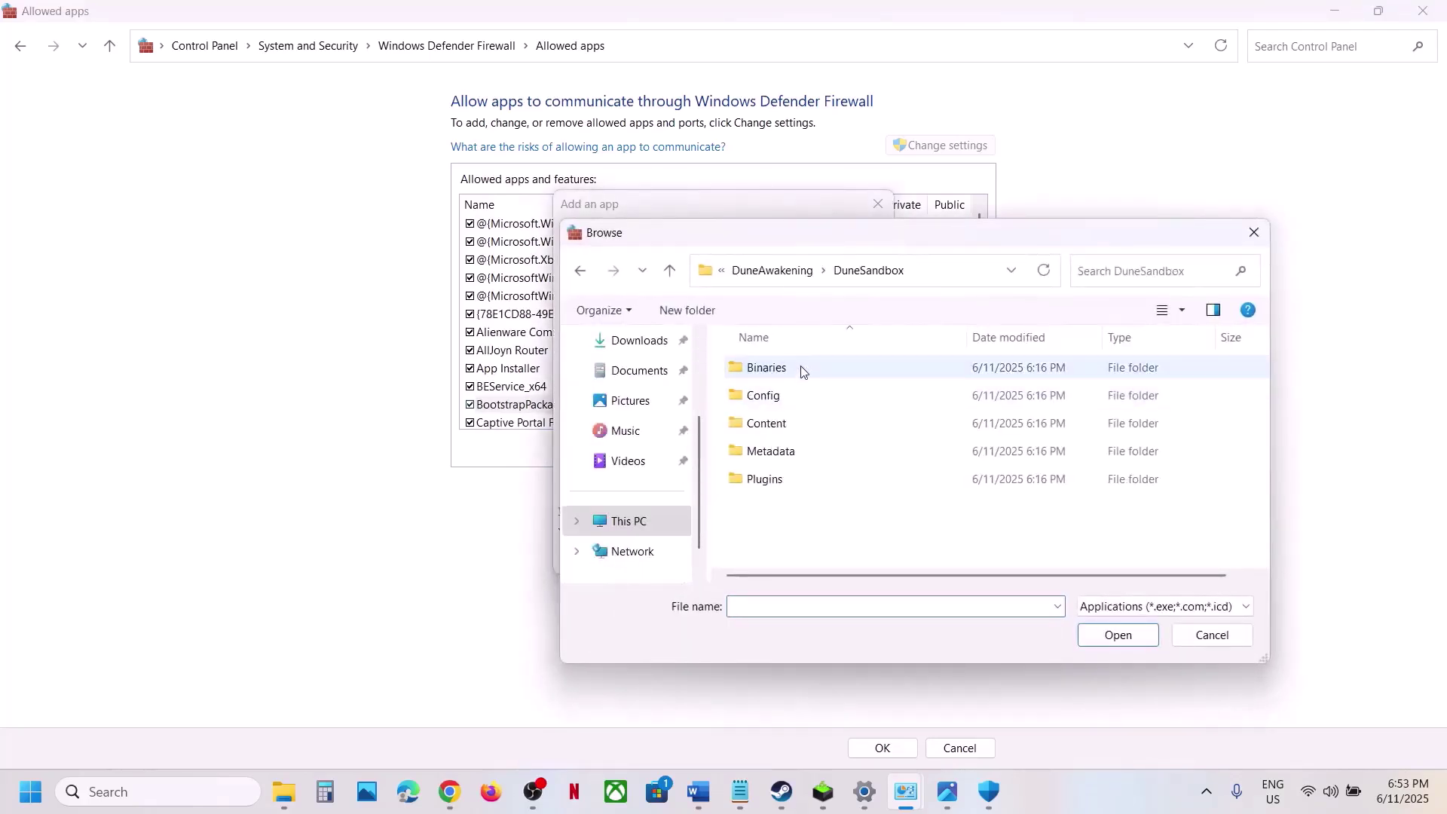
pyautogui.doubleClick(803, 371)
pyautogui.doubleClick(803, 371)
pyautogui.click(804, 451)
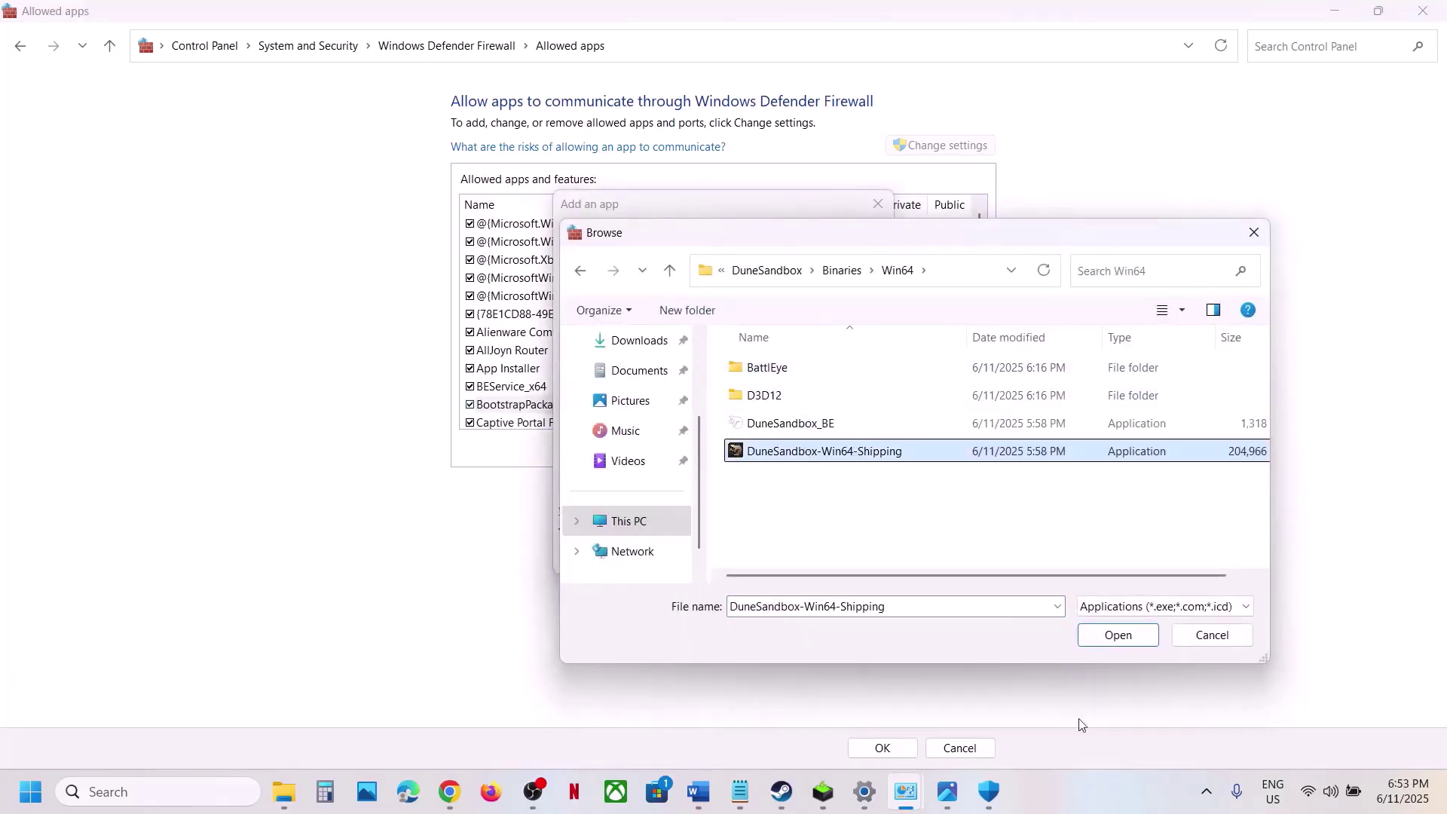
pyautogui.click(1109, 641)
pyautogui.click(784, 557)
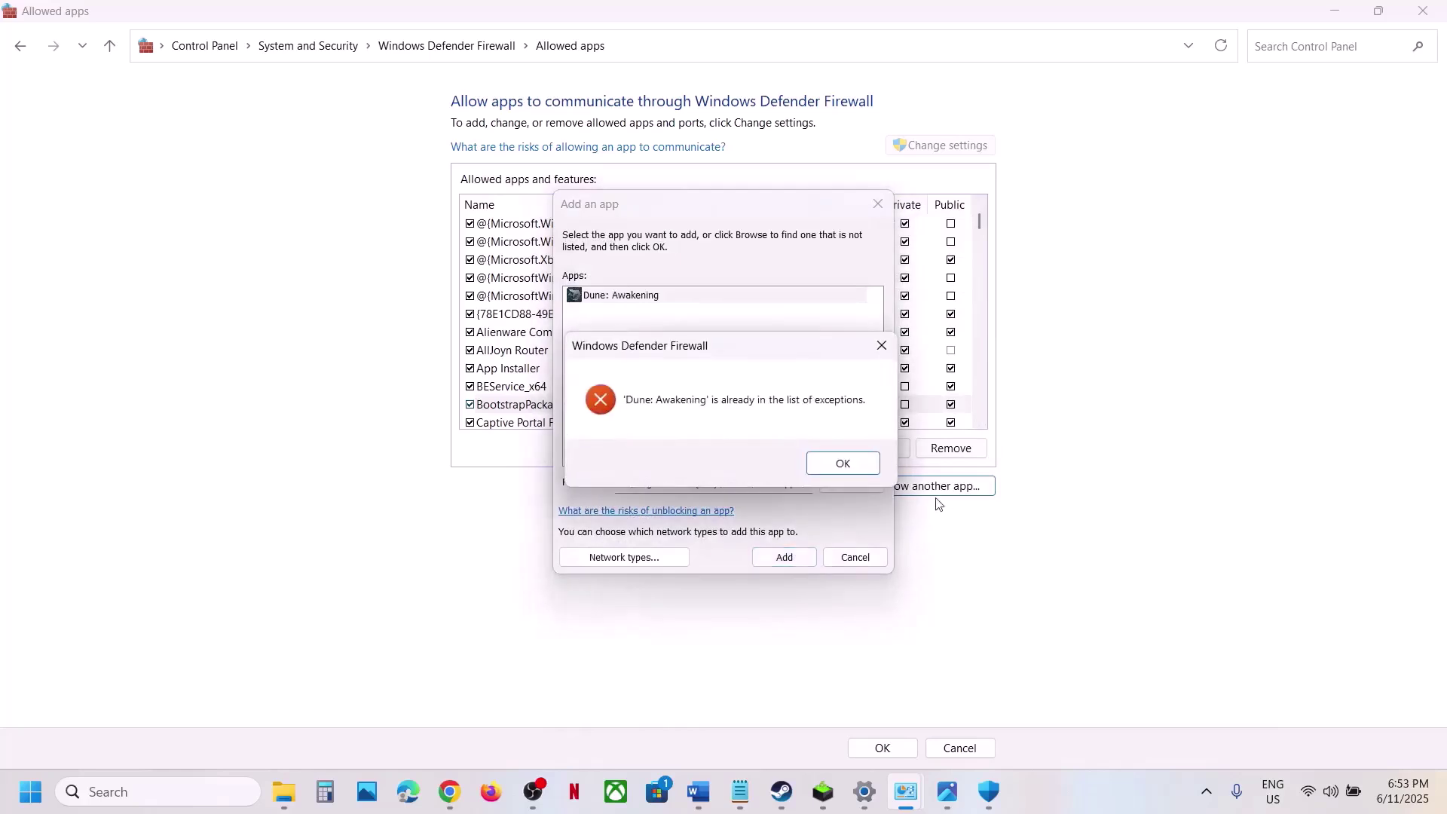
pyautogui.click(861, 463)
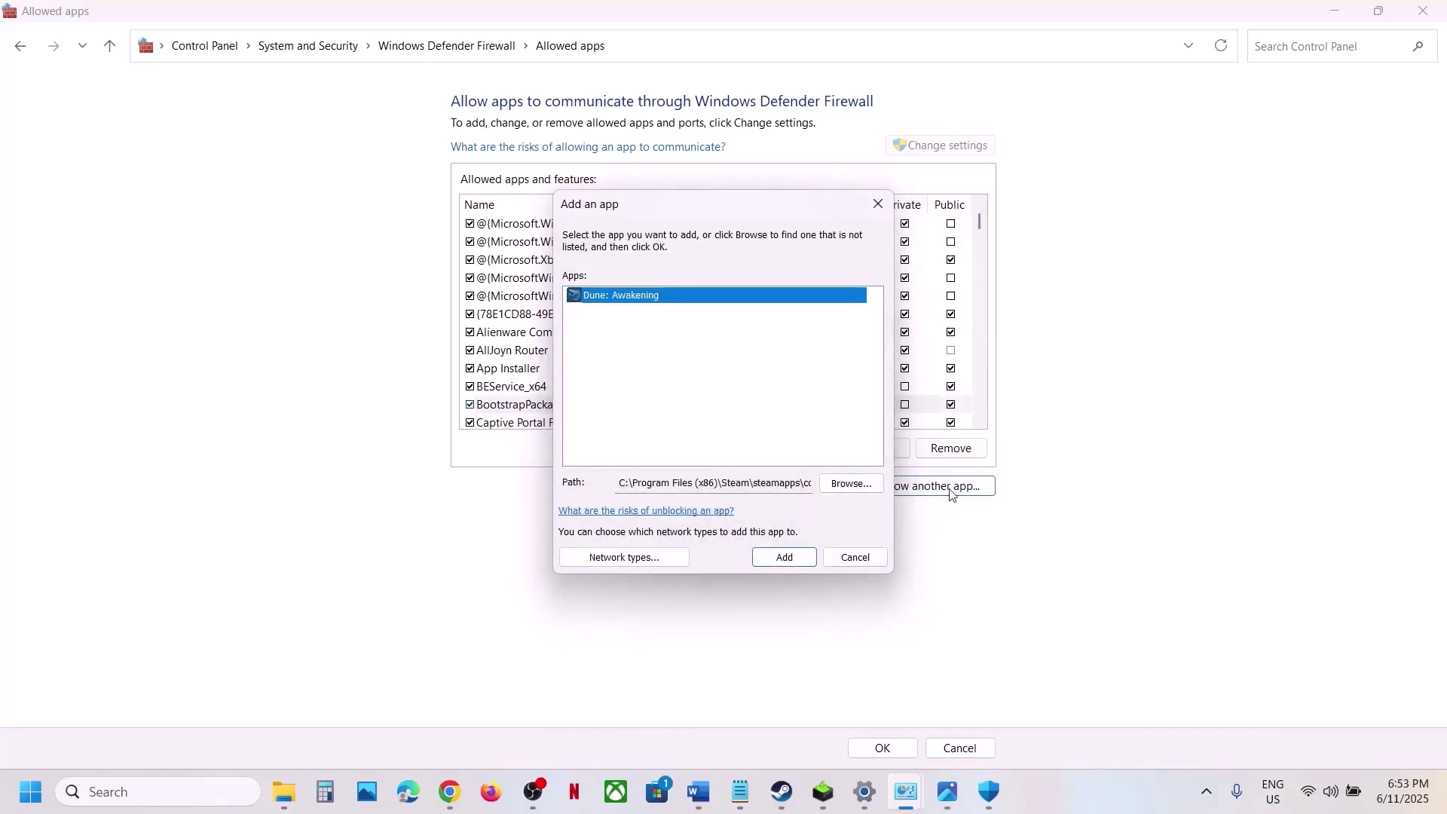
# Step: Allow DuneSandbox_BE, the BattlEye Launcher in the Win64 folder, through the firewall
pyautogui.click(872, 483)
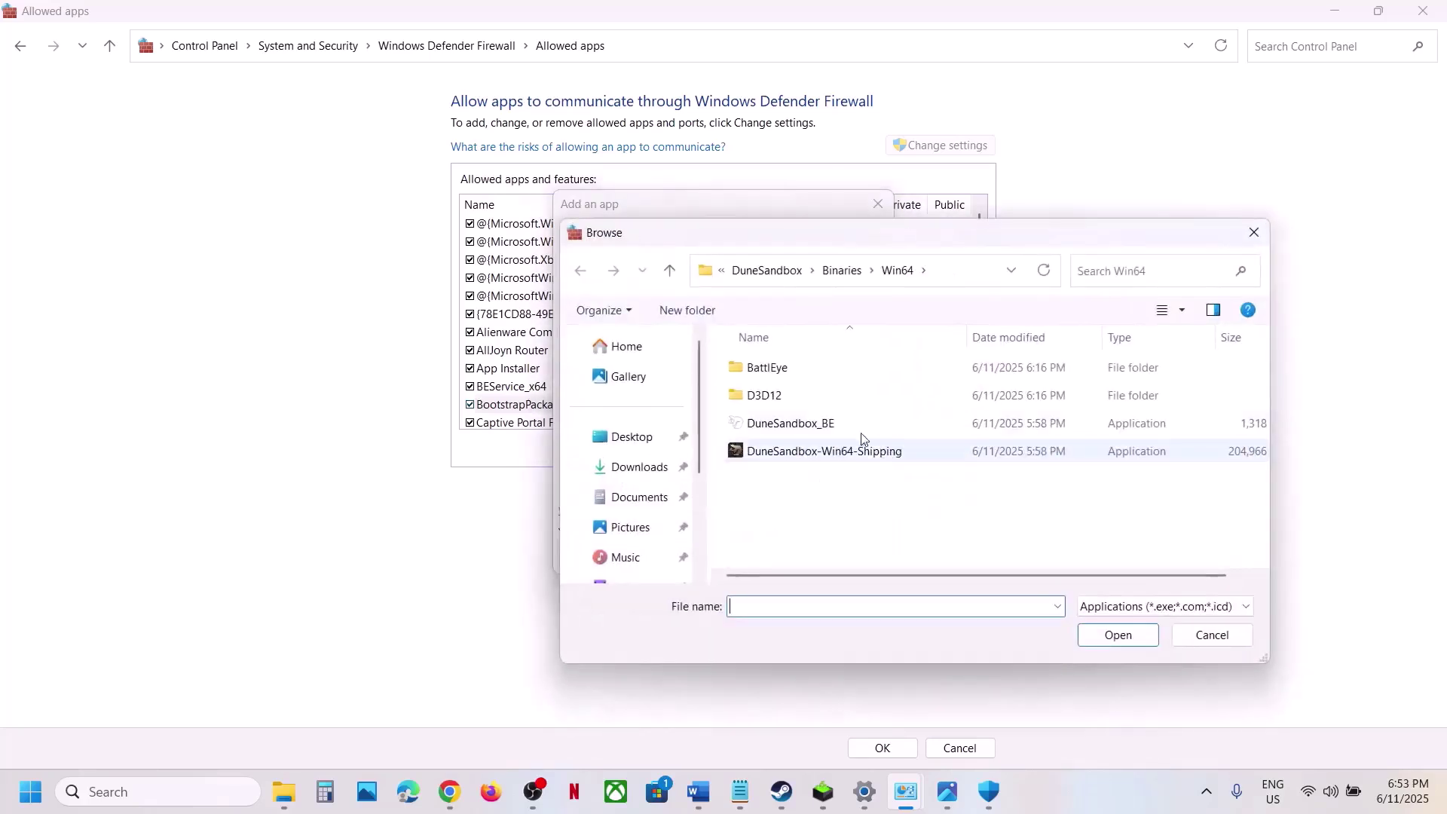
pyautogui.click(753, 423)
pyautogui.click(1137, 633)
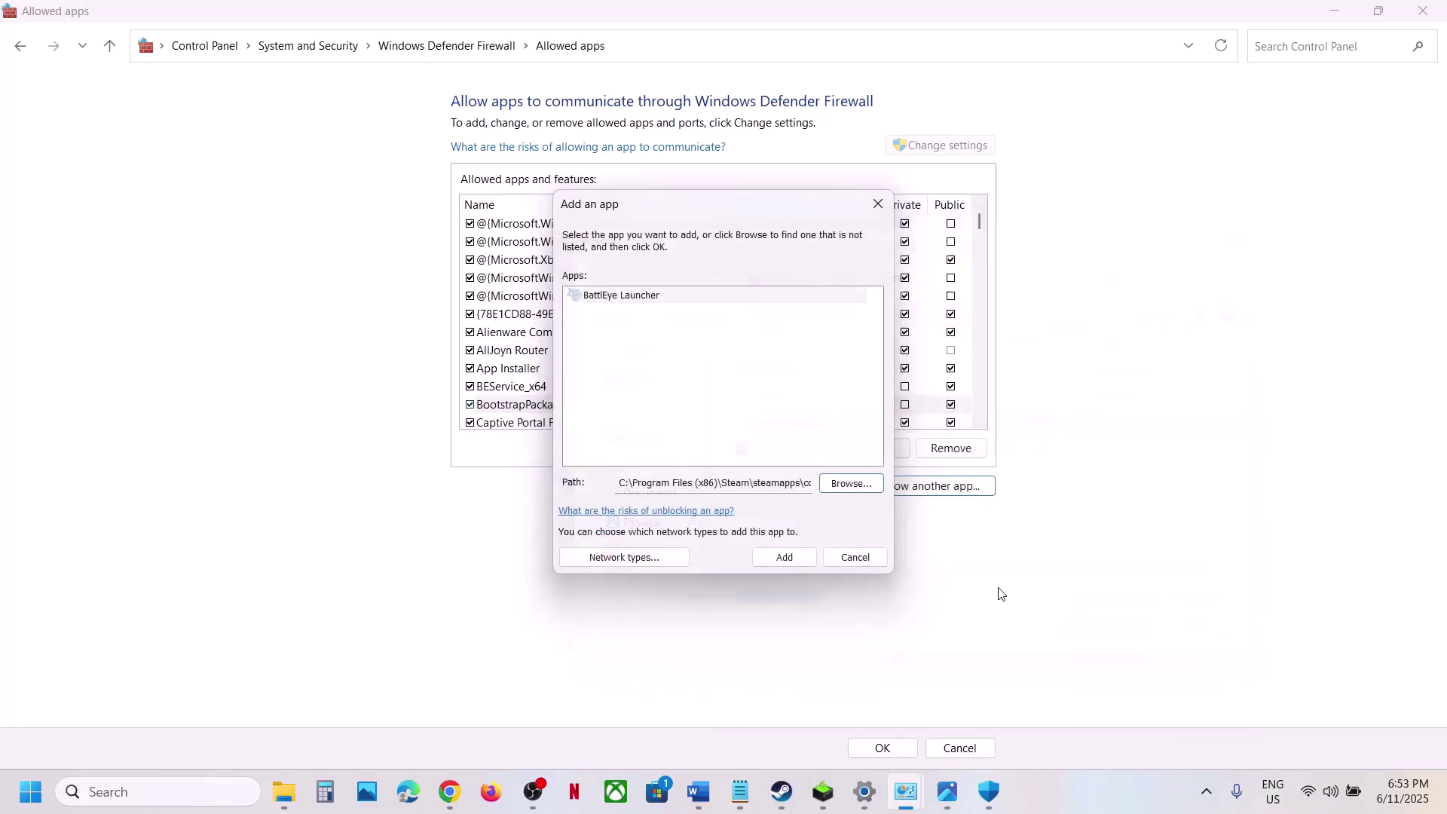
pyautogui.click(784, 557)
# Step: Allow BEService_x64 from the Win64\BattlEye folder through the firewall
pyautogui.click(974, 483)
pyautogui.click(867, 484)
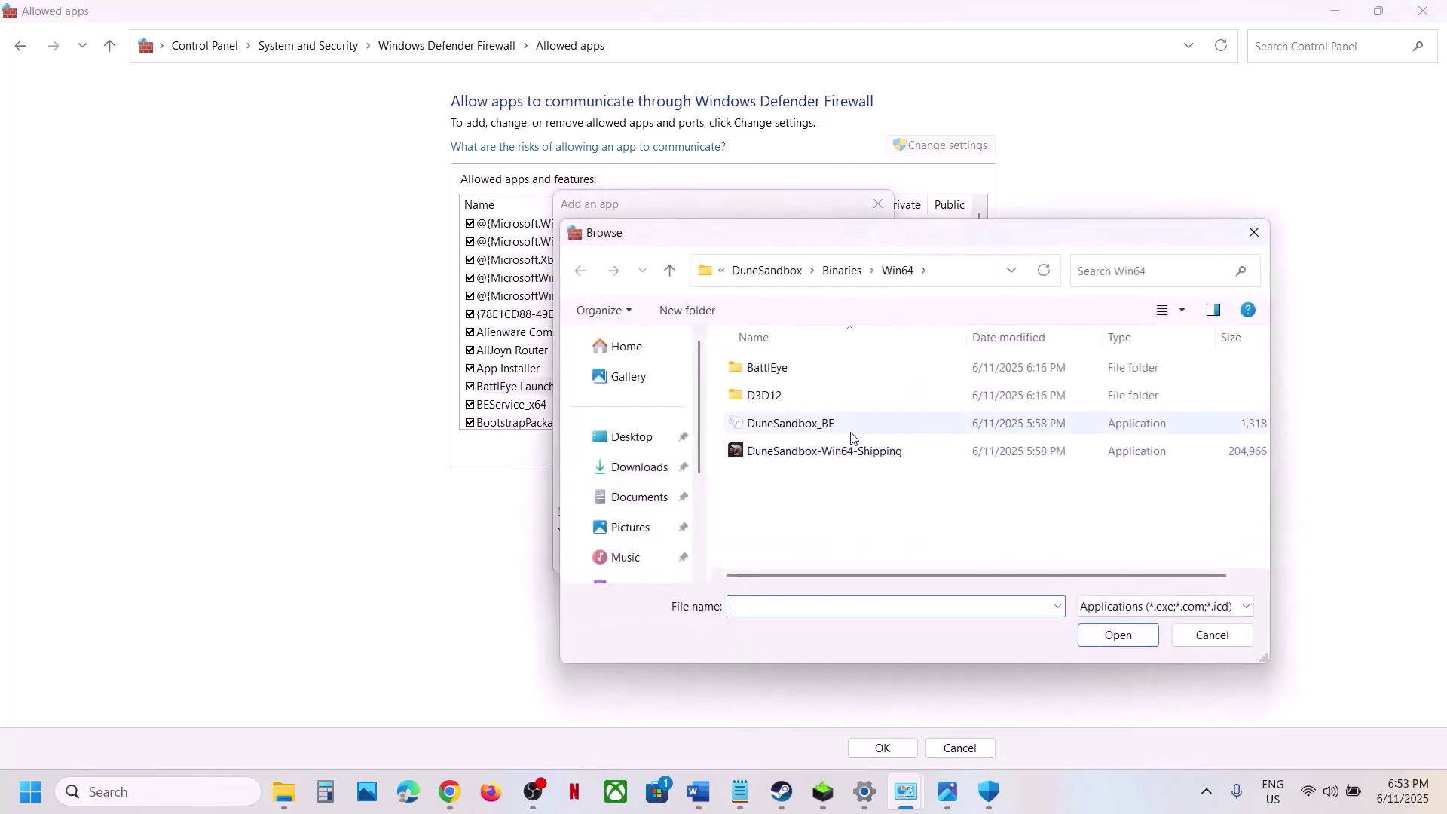
pyautogui.click(813, 422)
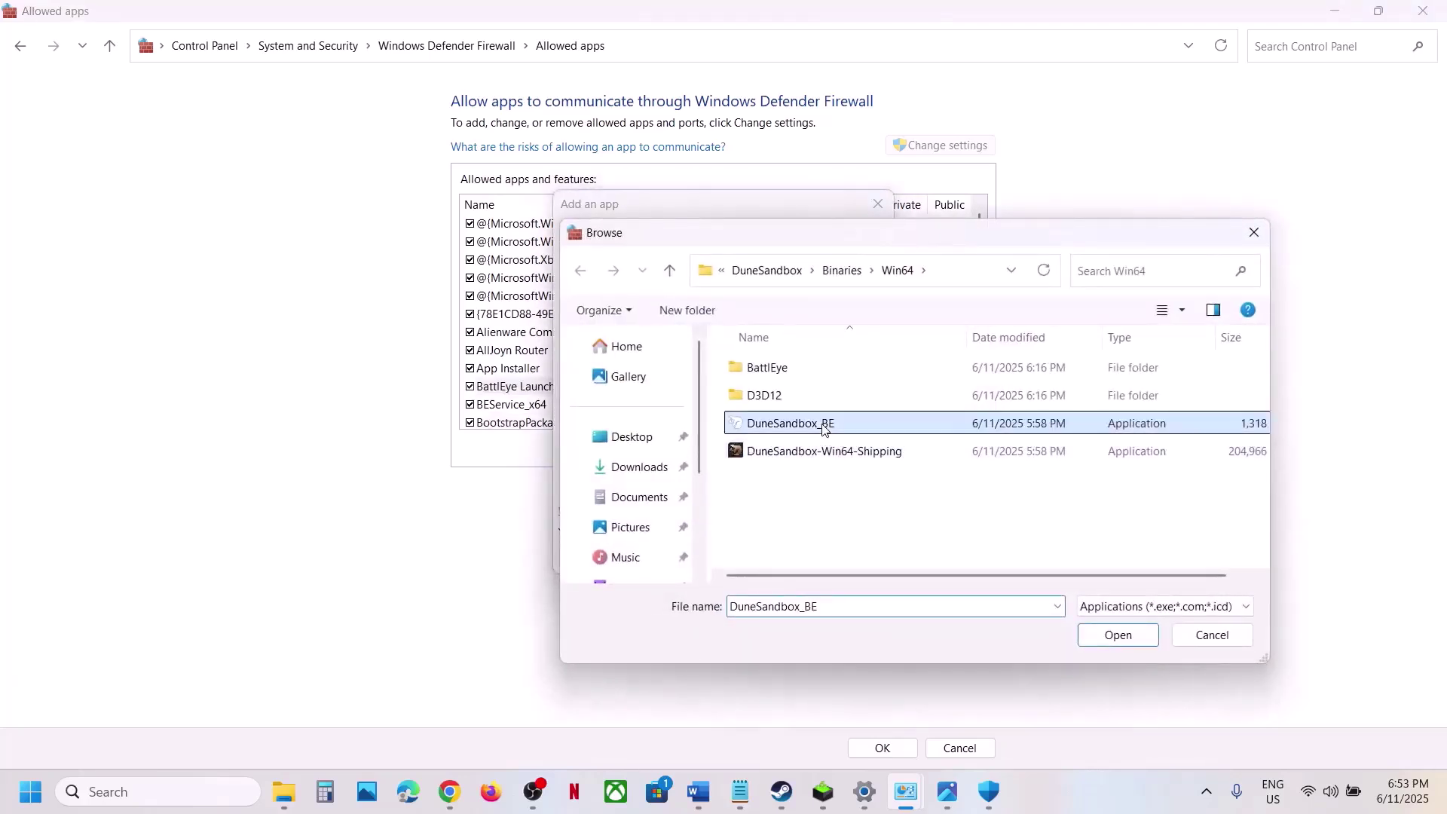
pyautogui.doubleClick(778, 370)
pyautogui.click(777, 424)
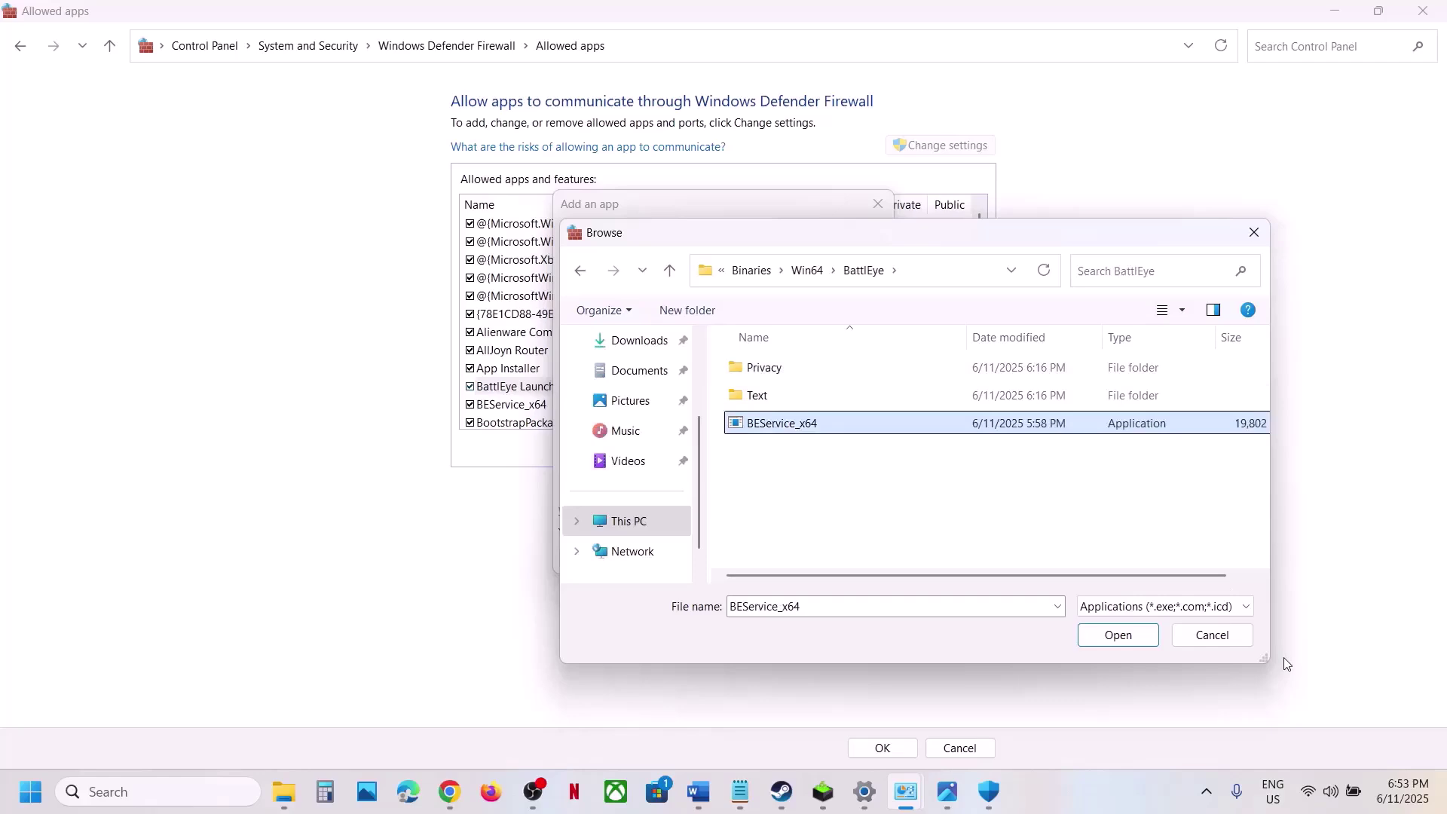
pyautogui.click(1136, 642)
pyautogui.click(784, 558)
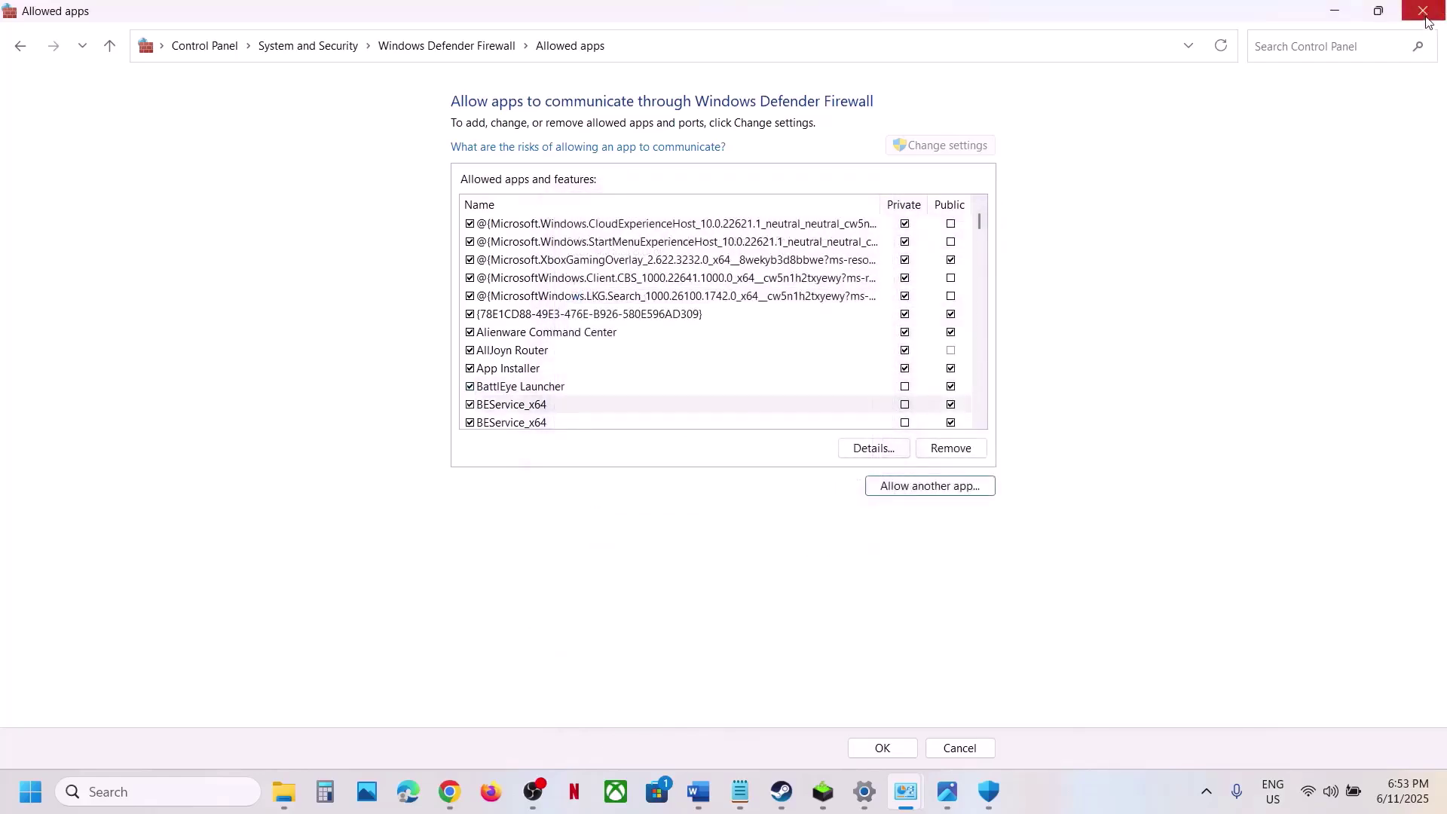
# Step: Close the firewall, Windows Security and Settings windows and switch to Step 12 of the Word checklist on resetting game settings
pyautogui.click(1423, 12)
pyautogui.click(1423, 14)
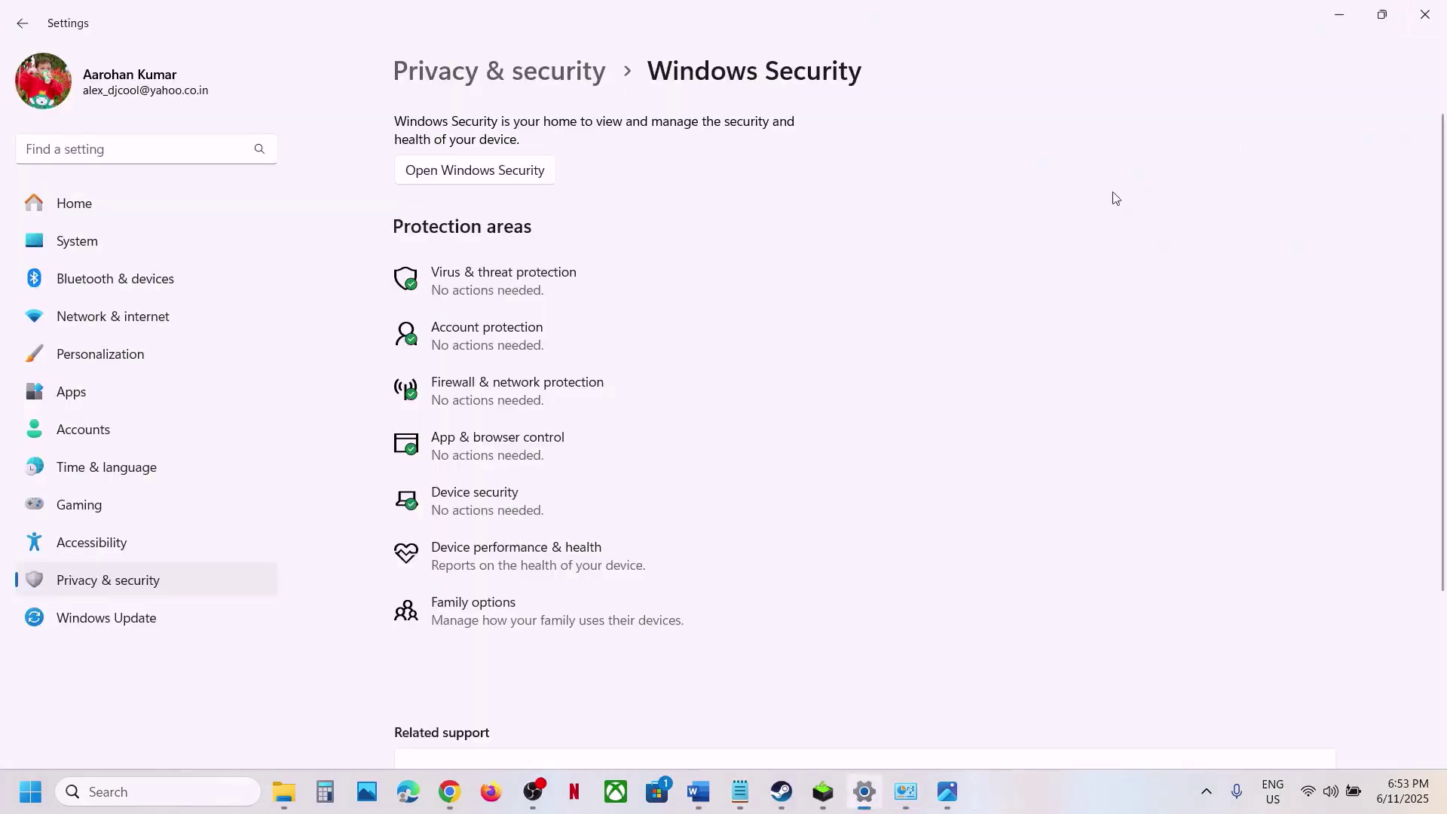
pyautogui.click(1424, 11)
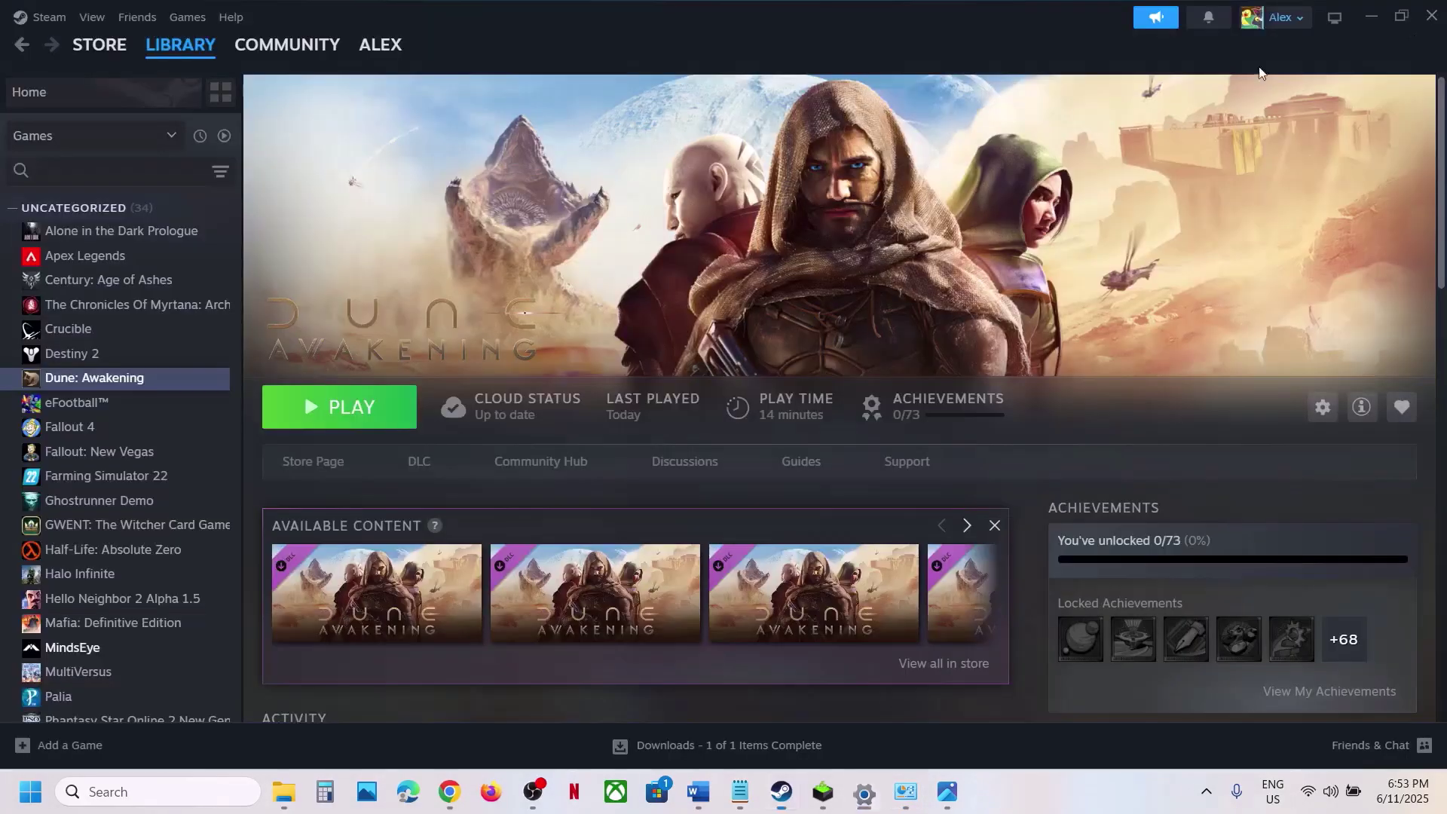
pyautogui.click(699, 791)
pyautogui.scroll(-3, 593, 499)
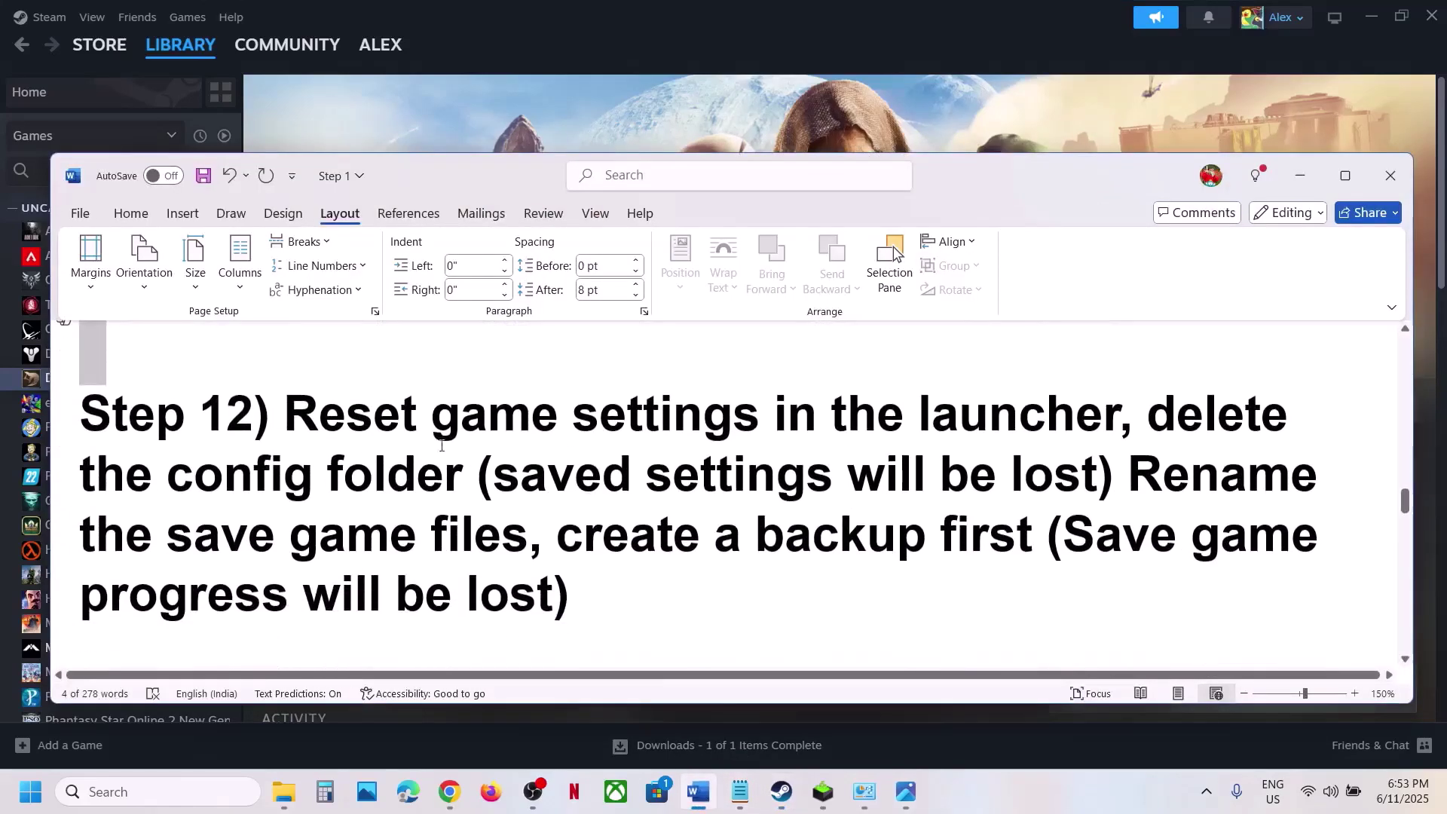
# Step: Start Dune: Awakening from the Steam library, show the Funcom Launcher's Reset Game Settings option, and close the launcher
pyautogui.moveTo(301, 422); pyautogui.dragTo(760, 422)
pyautogui.hotkey('alt', 'Tab')
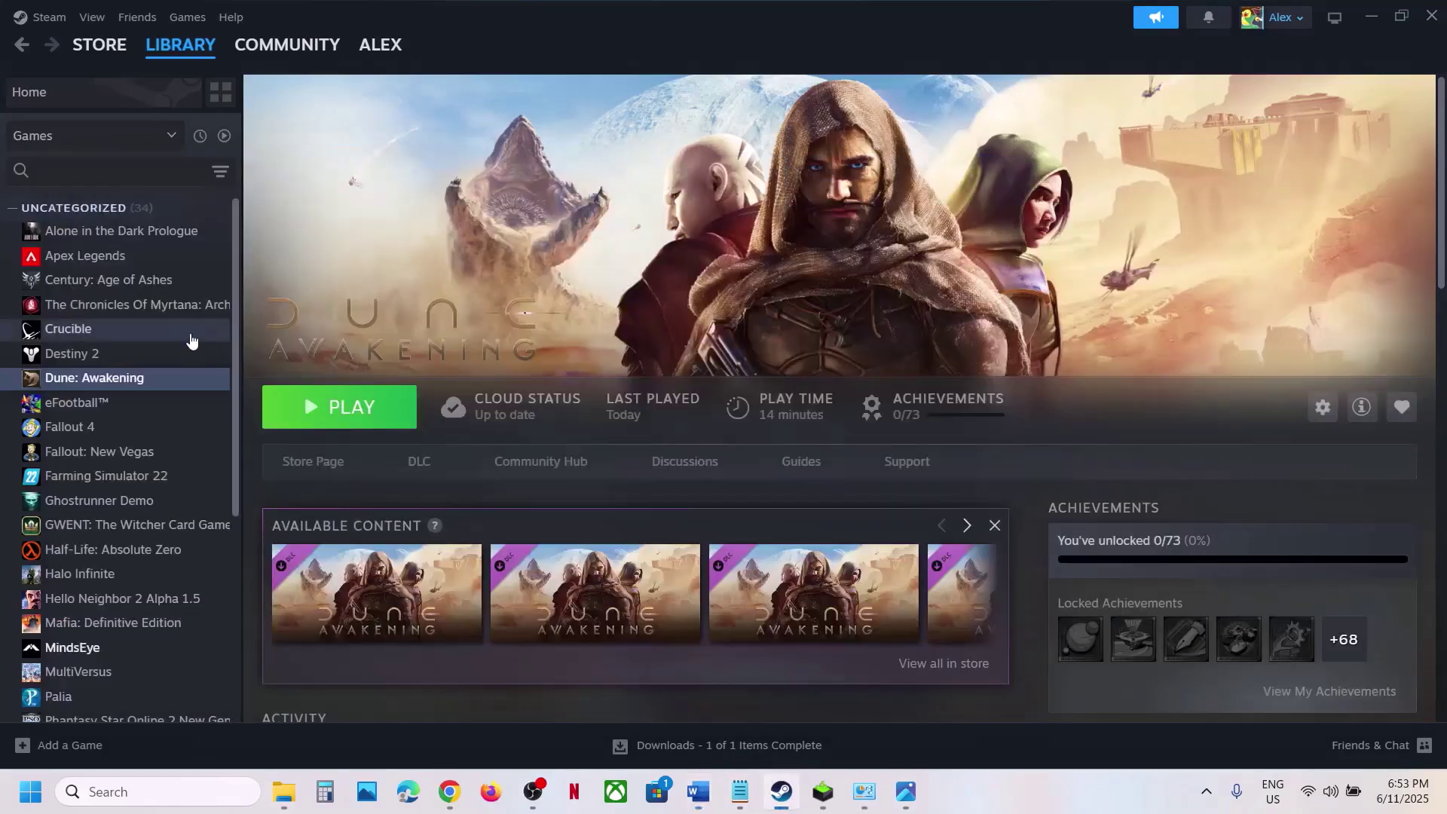
pyautogui.click(303, 412)
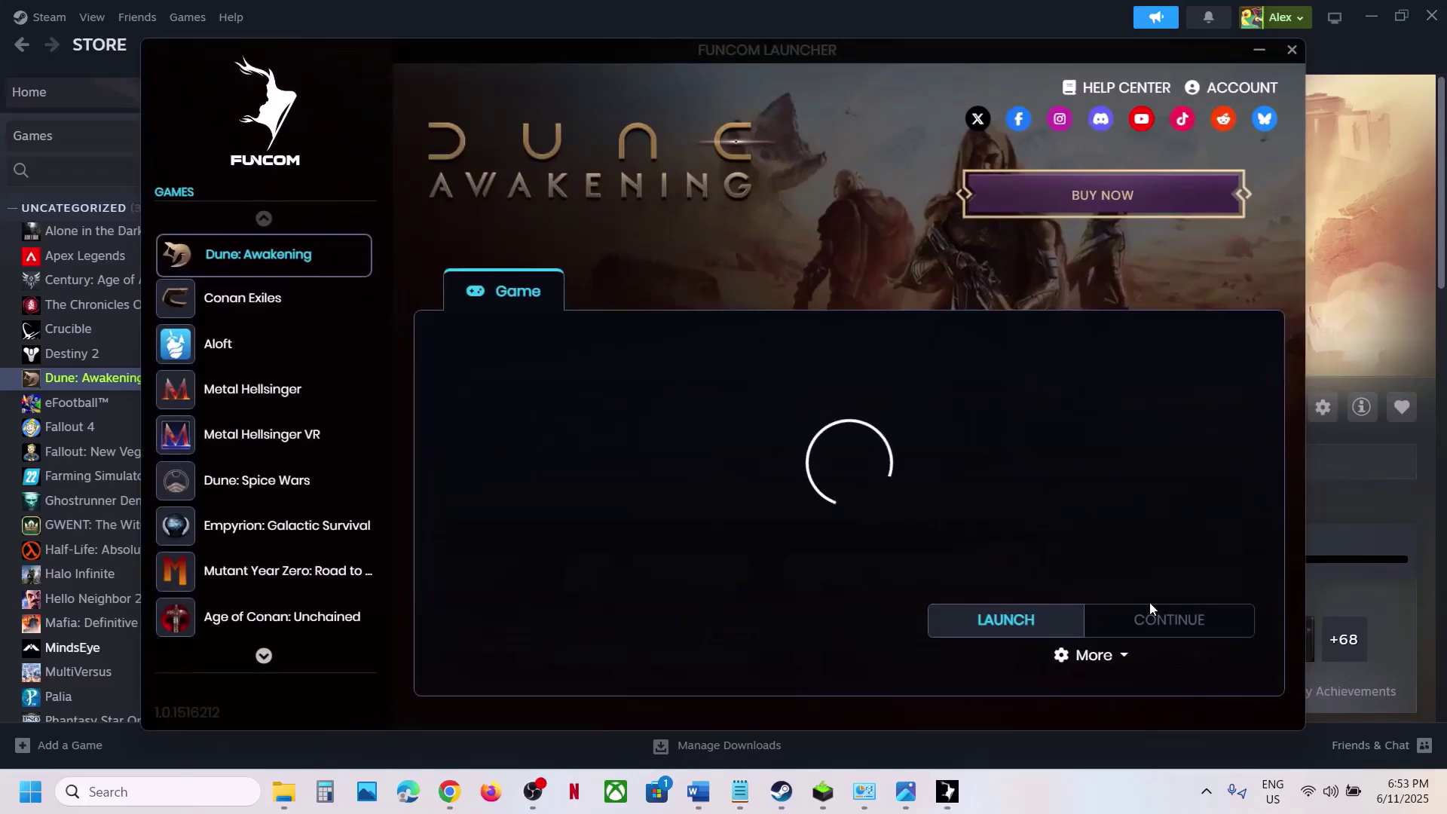
pyautogui.click(1097, 656)
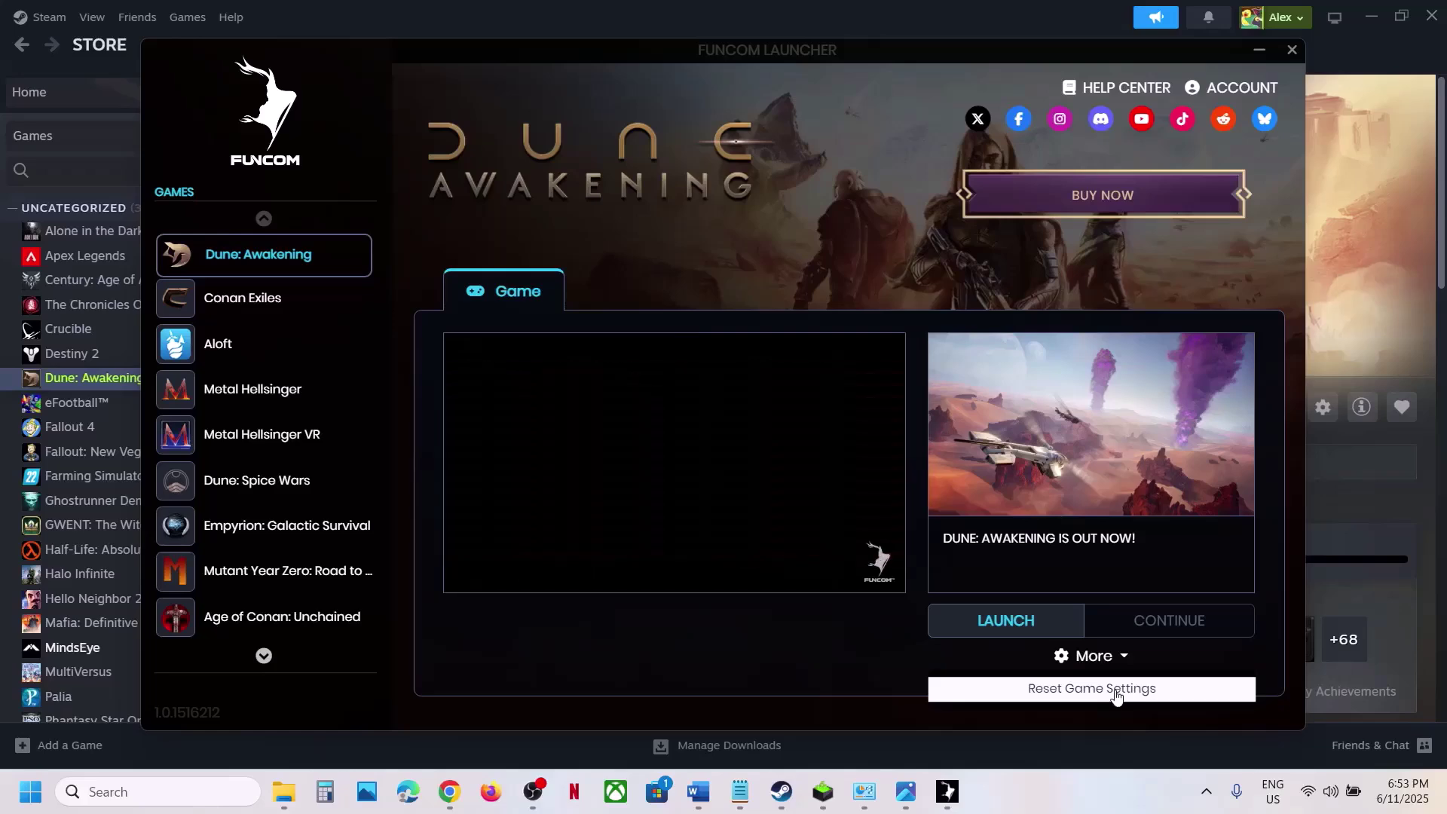
pyautogui.click(1292, 51)
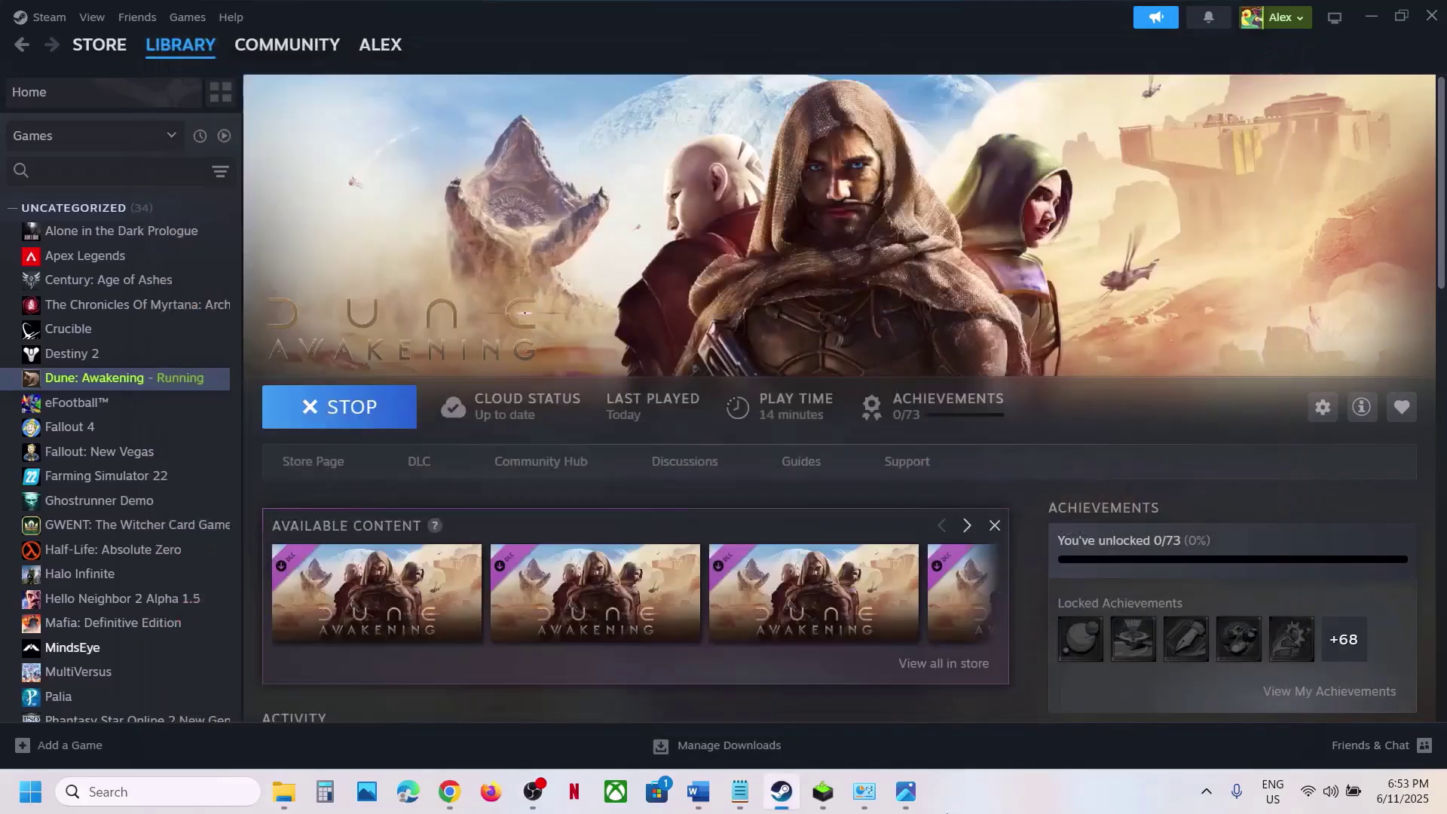
# Step: Review Step 12 in the Word checklist, highlighting the save file renaming, lost progress and backup notes, and return to Steam
pyautogui.click(698, 791)
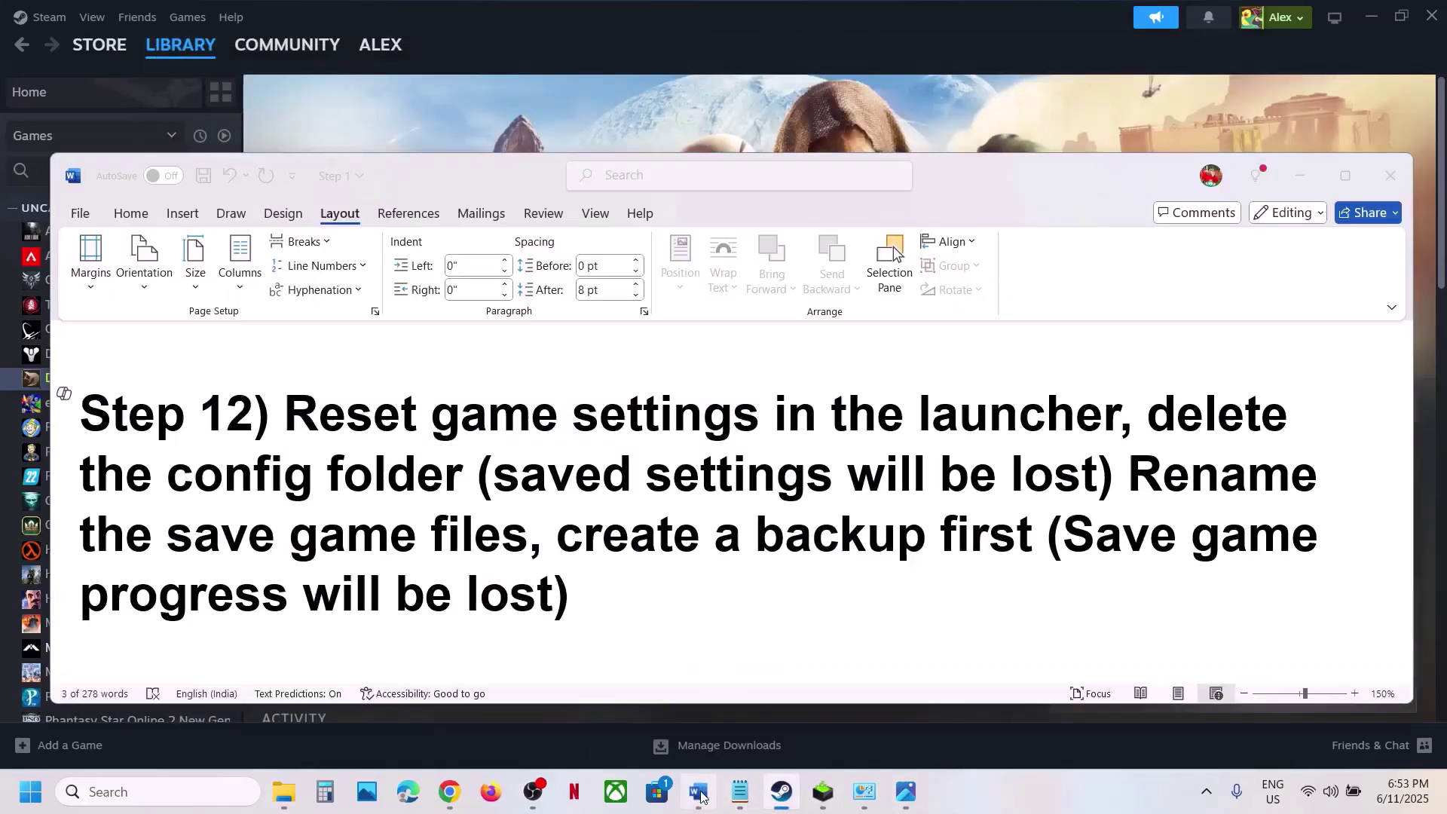
pyautogui.scroll(-1, 575, 583)
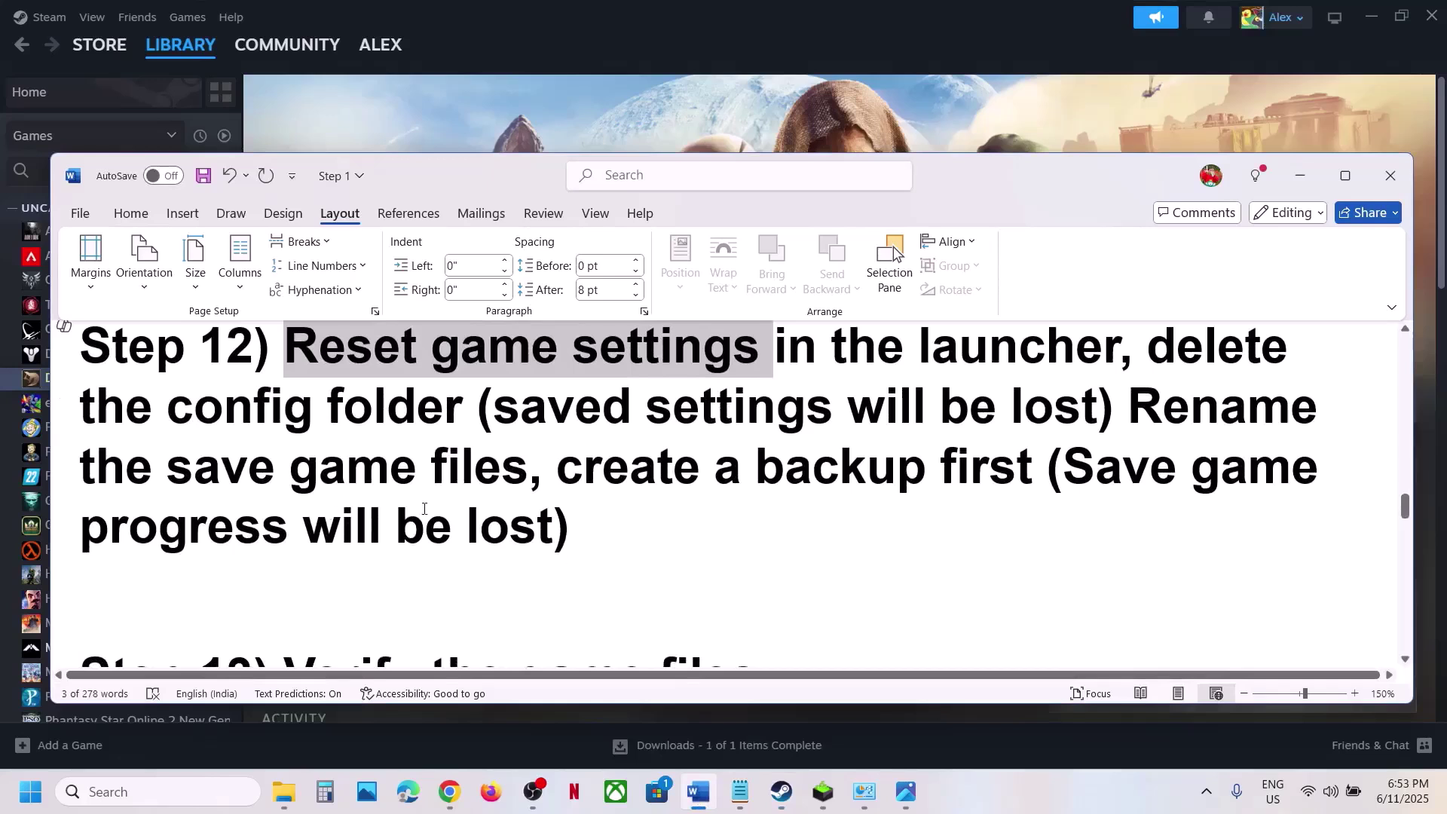
pyautogui.moveTo(1130, 402); pyautogui.dragTo(532, 445)
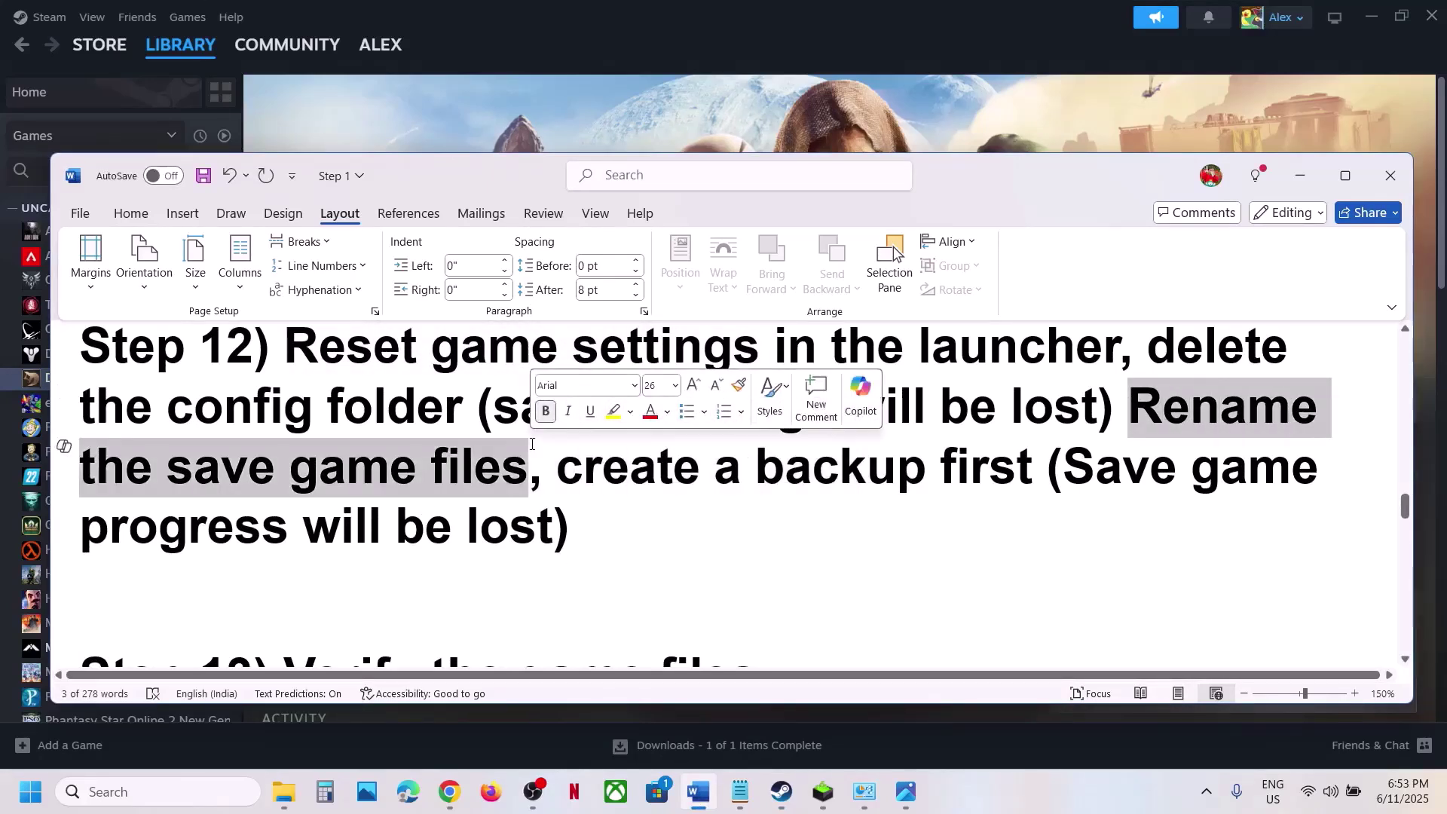
pyautogui.click(1067, 467)
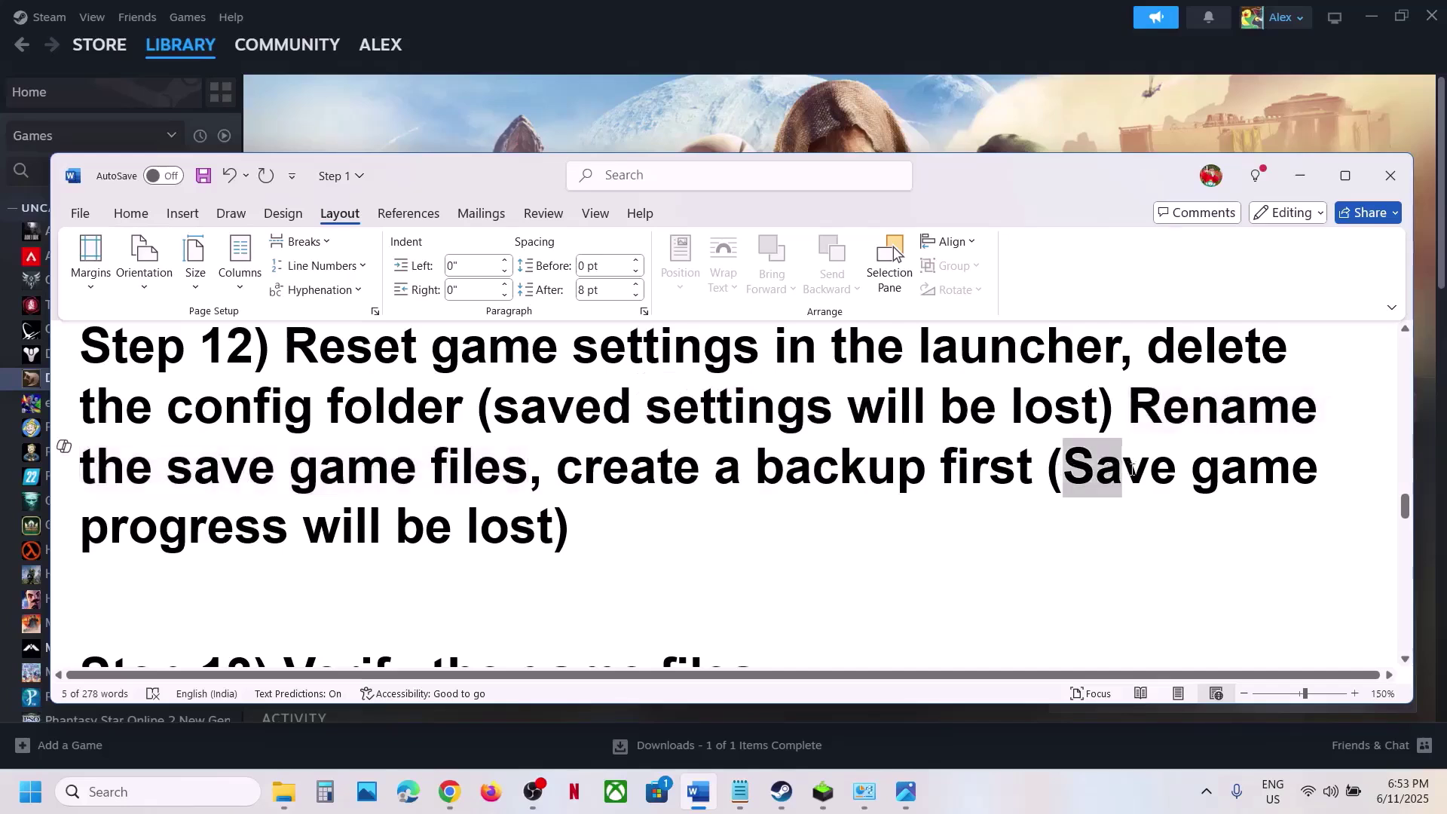
pyautogui.press('Down')
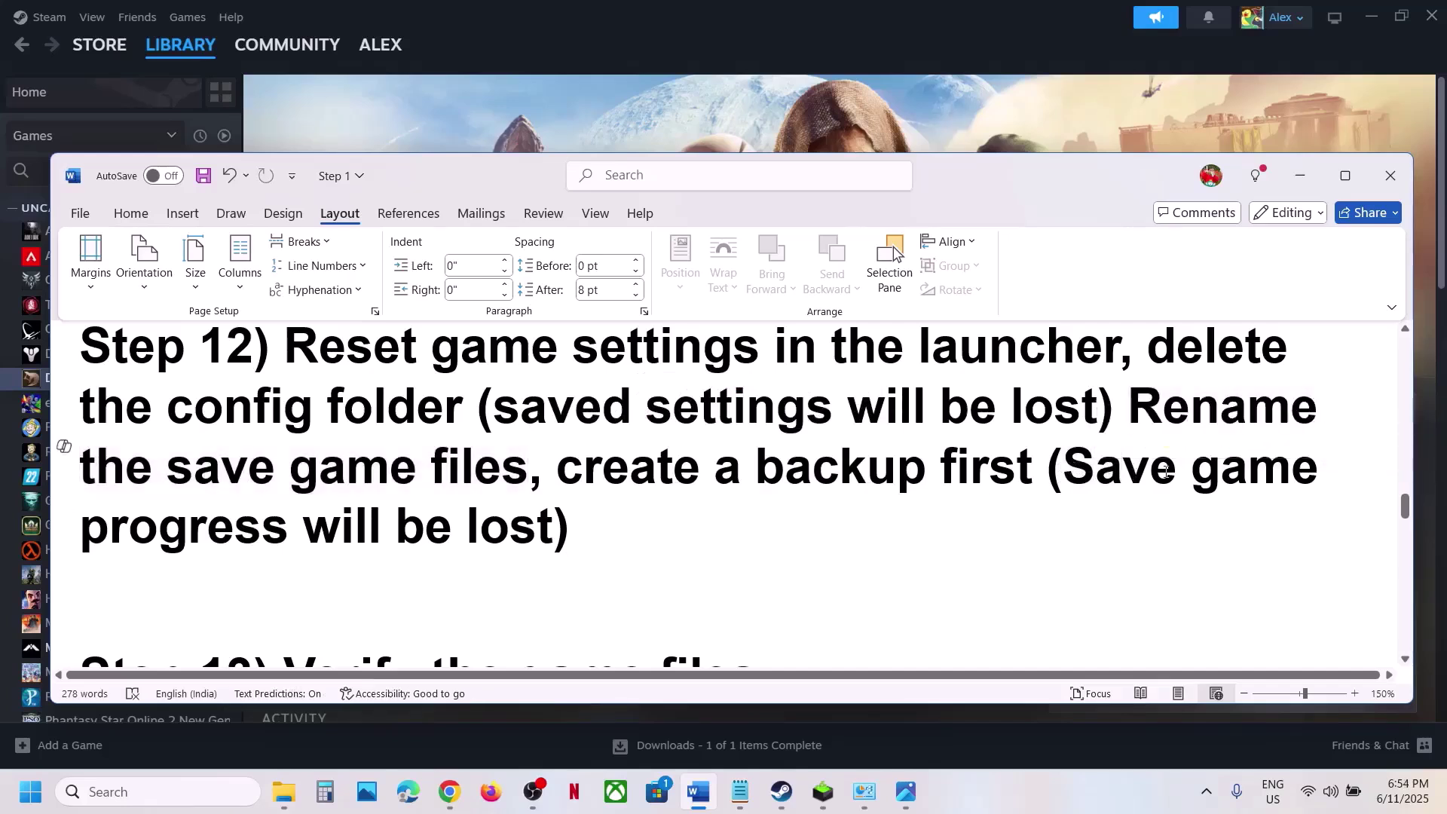
pyautogui.moveTo(1166, 471); pyautogui.dragTo(531, 511)
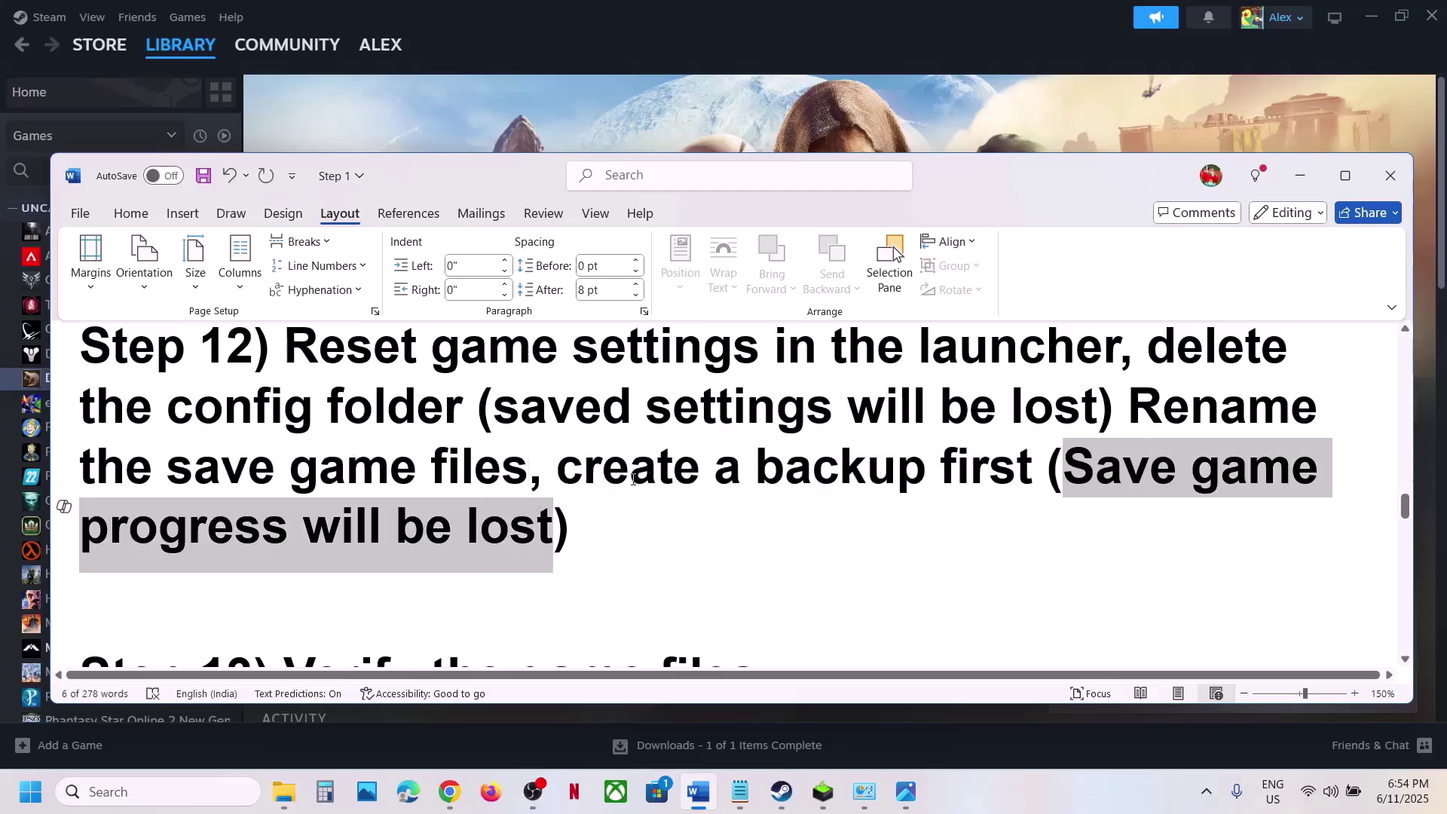
pyautogui.moveTo(557, 471); pyautogui.dragTo(1047, 471)
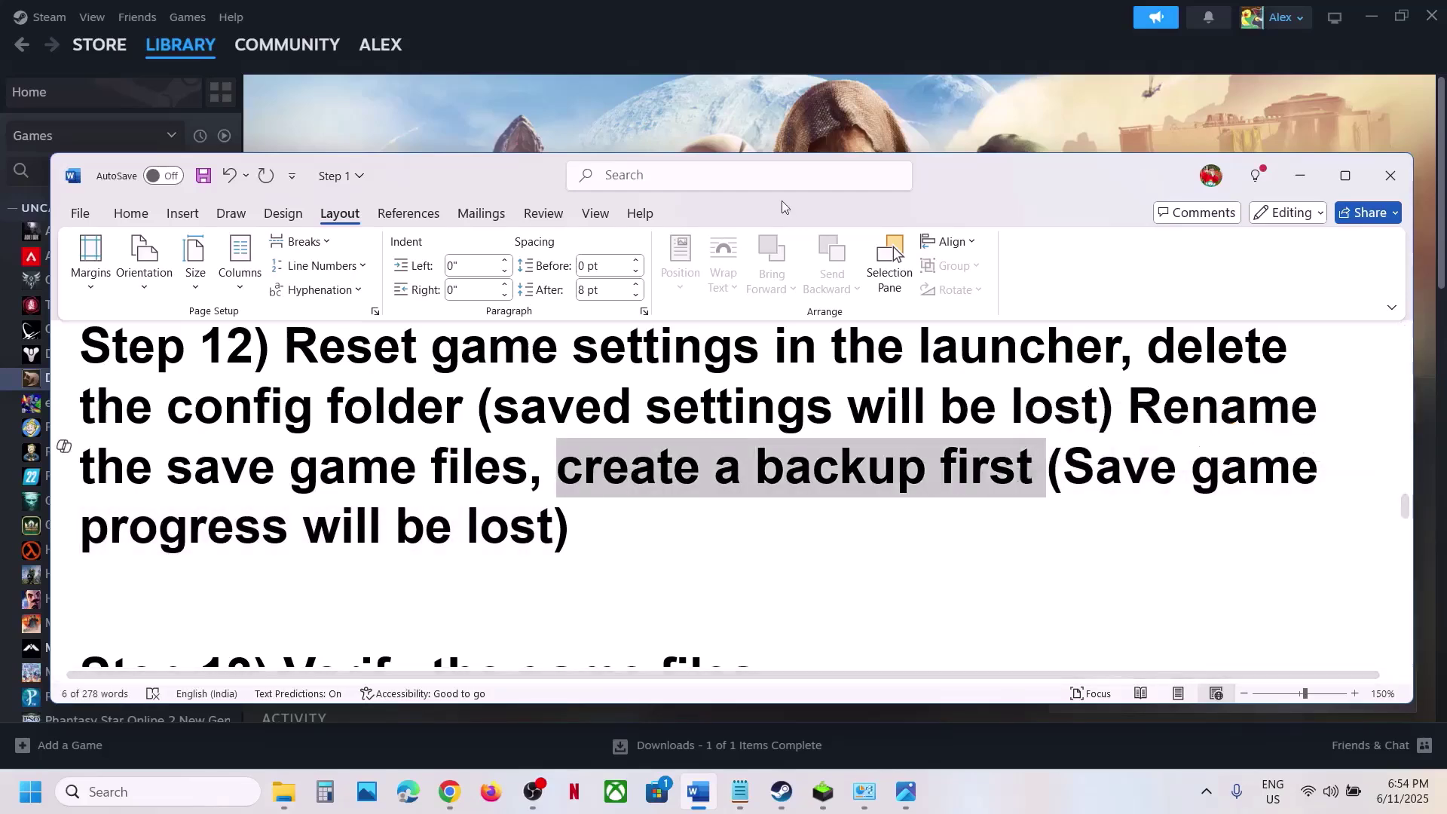
pyautogui.click(766, 125)
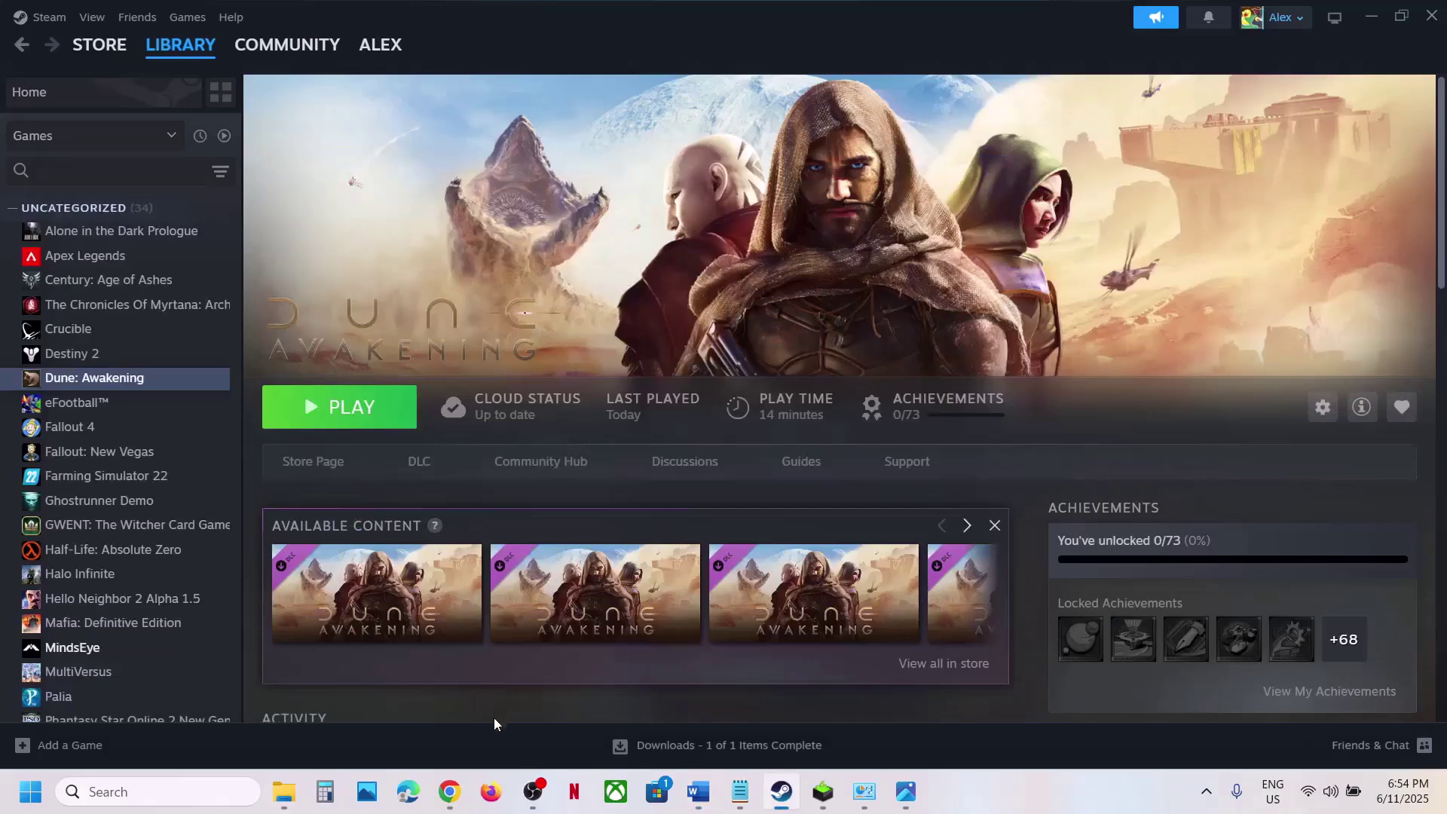
# Step: Switch to File Explorer and open the user folder C:\Users\Test
pyautogui.moveTo(284, 791)
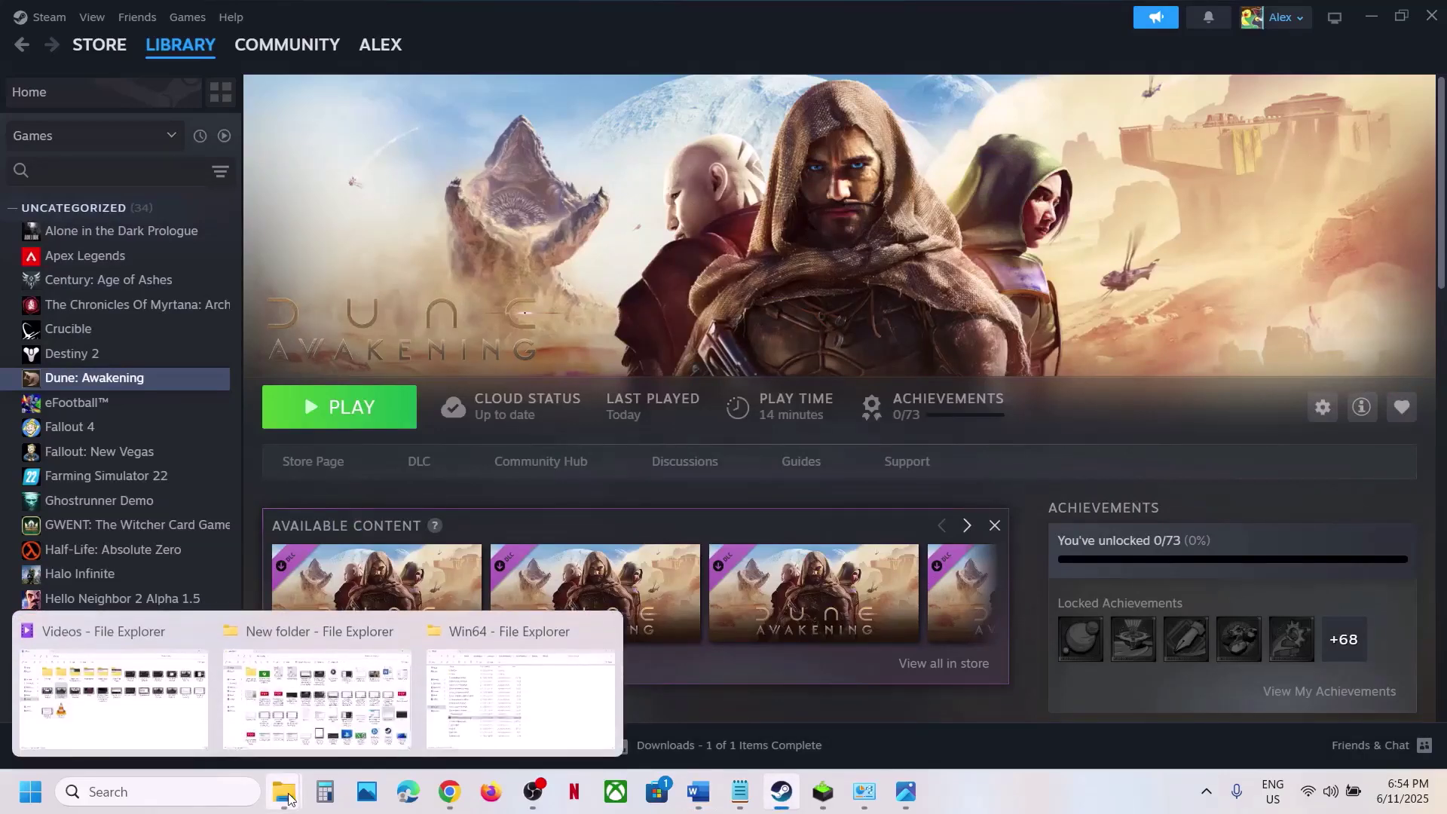
pyautogui.click(510, 702)
pyautogui.click(69, 444)
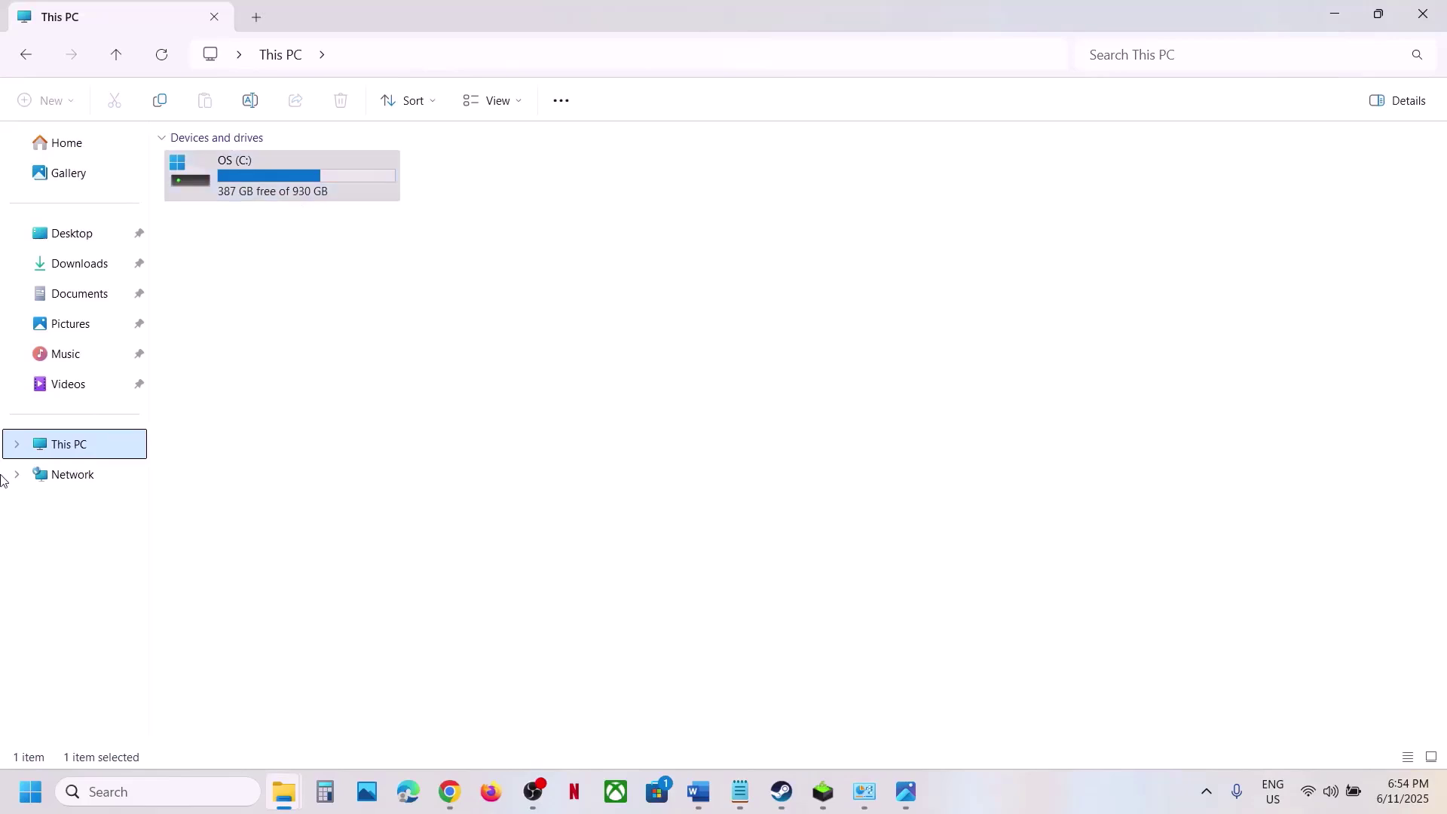
pyautogui.click(972, 804)
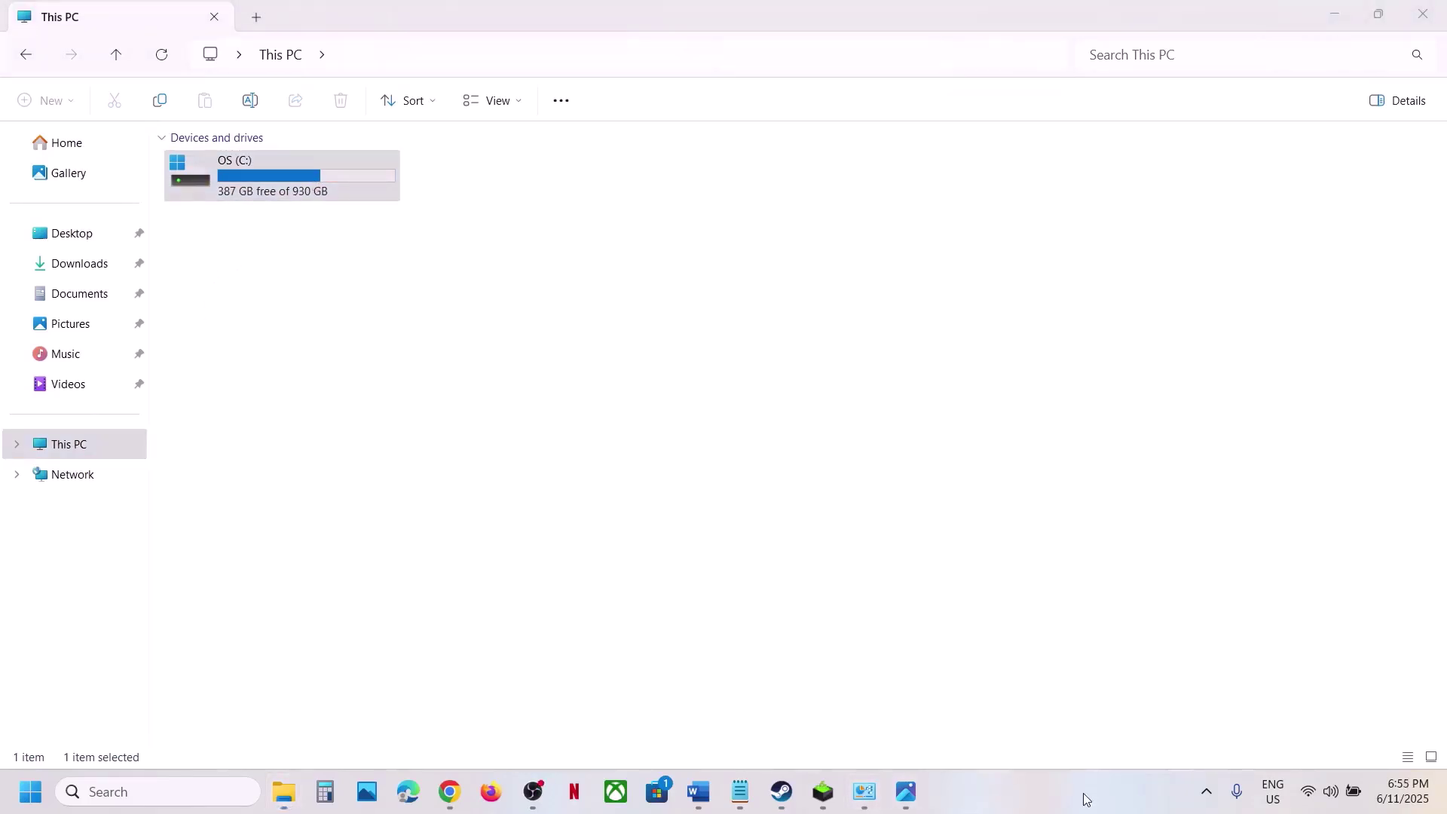
pyautogui.doubleClick(353, 172)
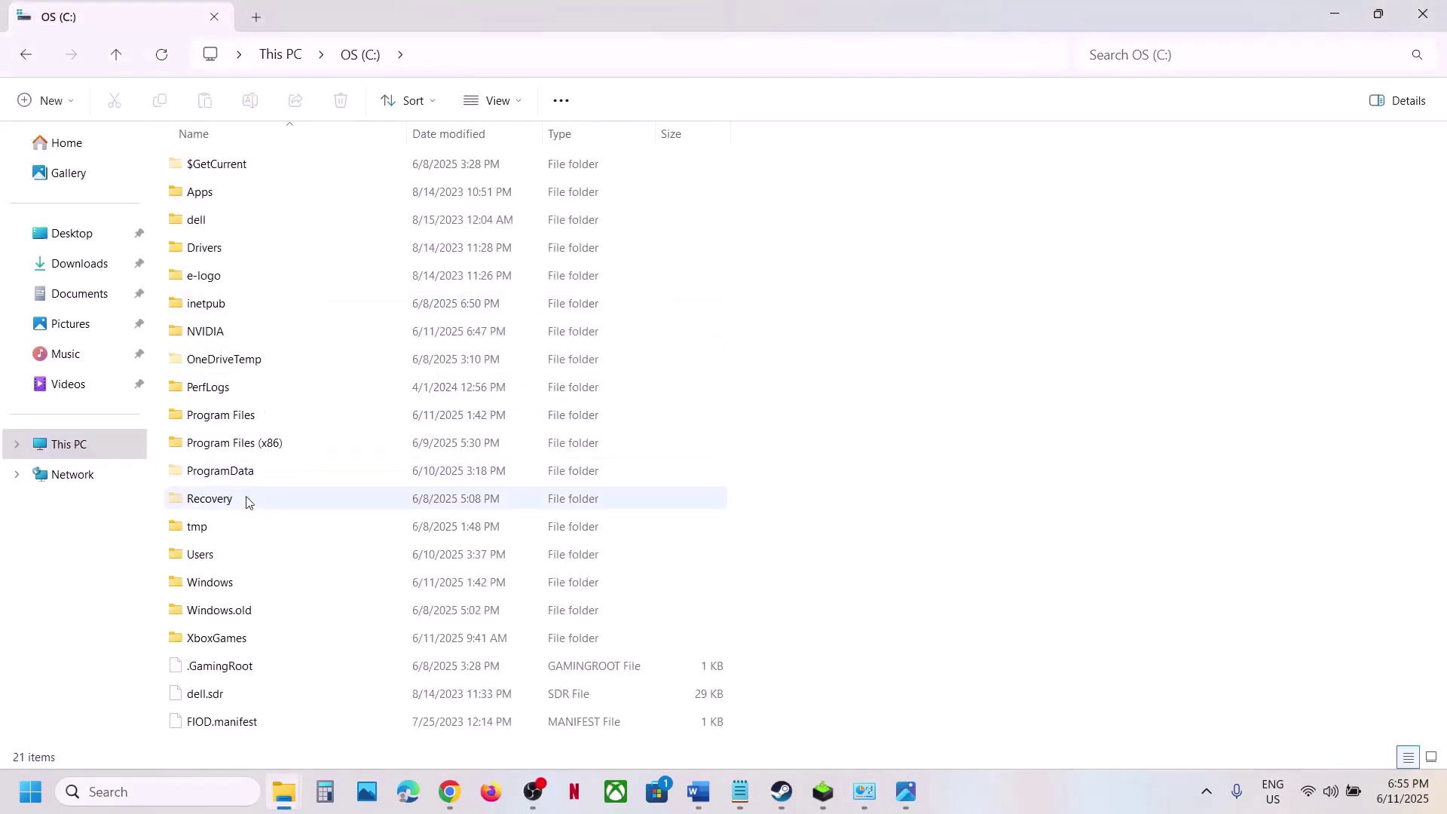
pyautogui.doubleClick(220, 555)
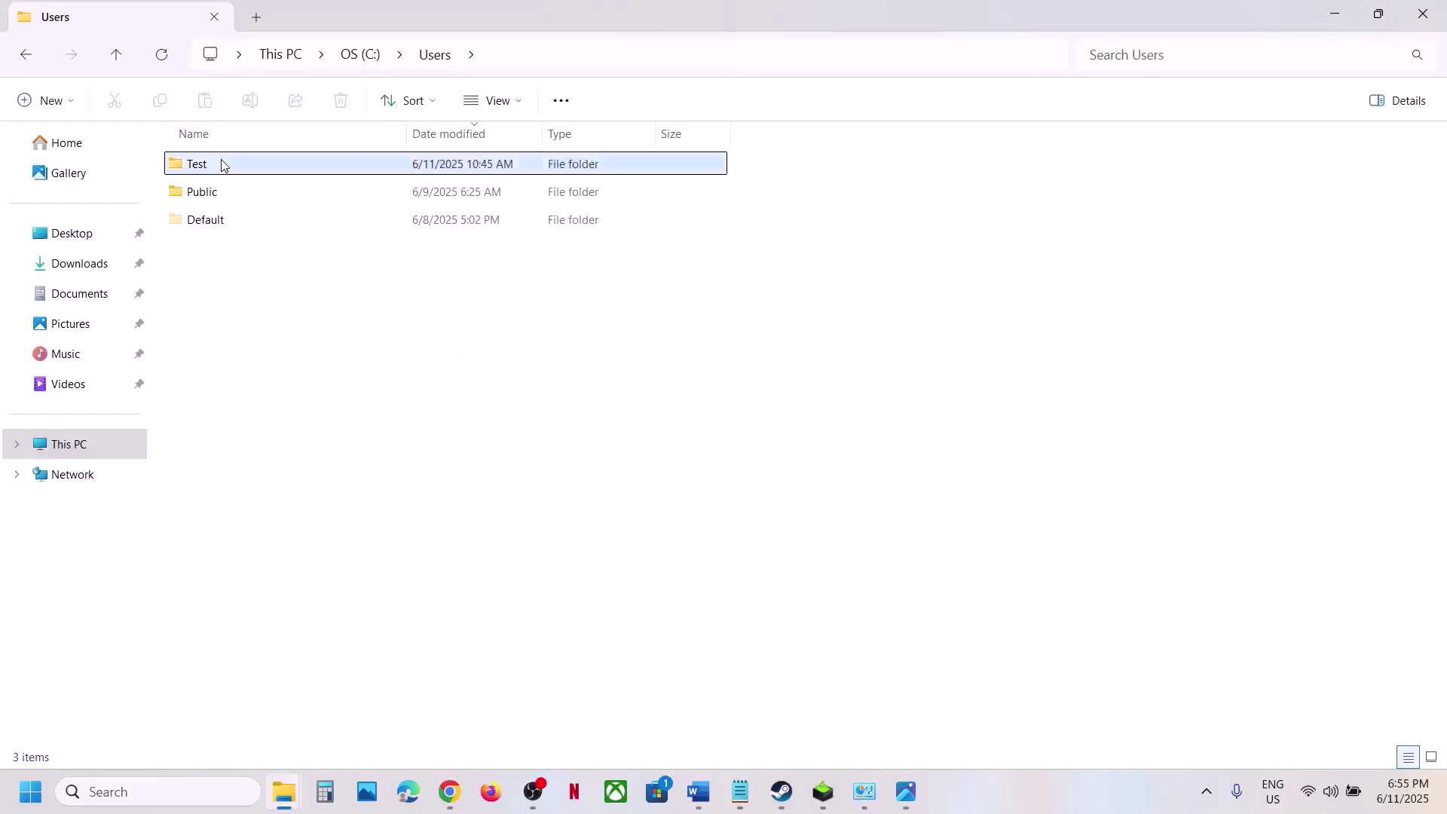
pyautogui.doubleClick(219, 163)
# Step: Check that the Hidden items view option is enabled and open the AppData folder
pyautogui.click(237, 194)
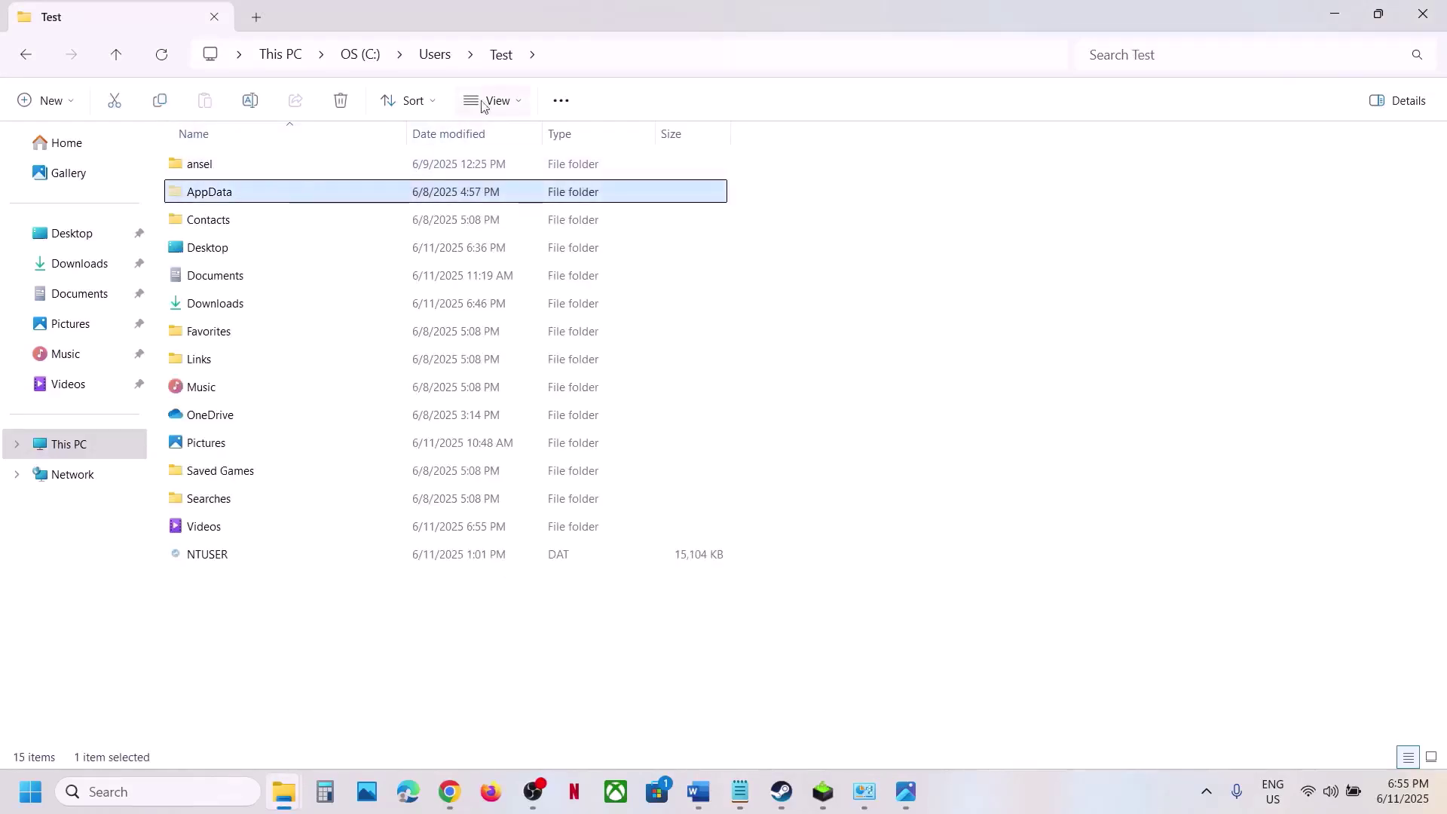
pyautogui.click(523, 108)
pyautogui.moveTo(505, 450)
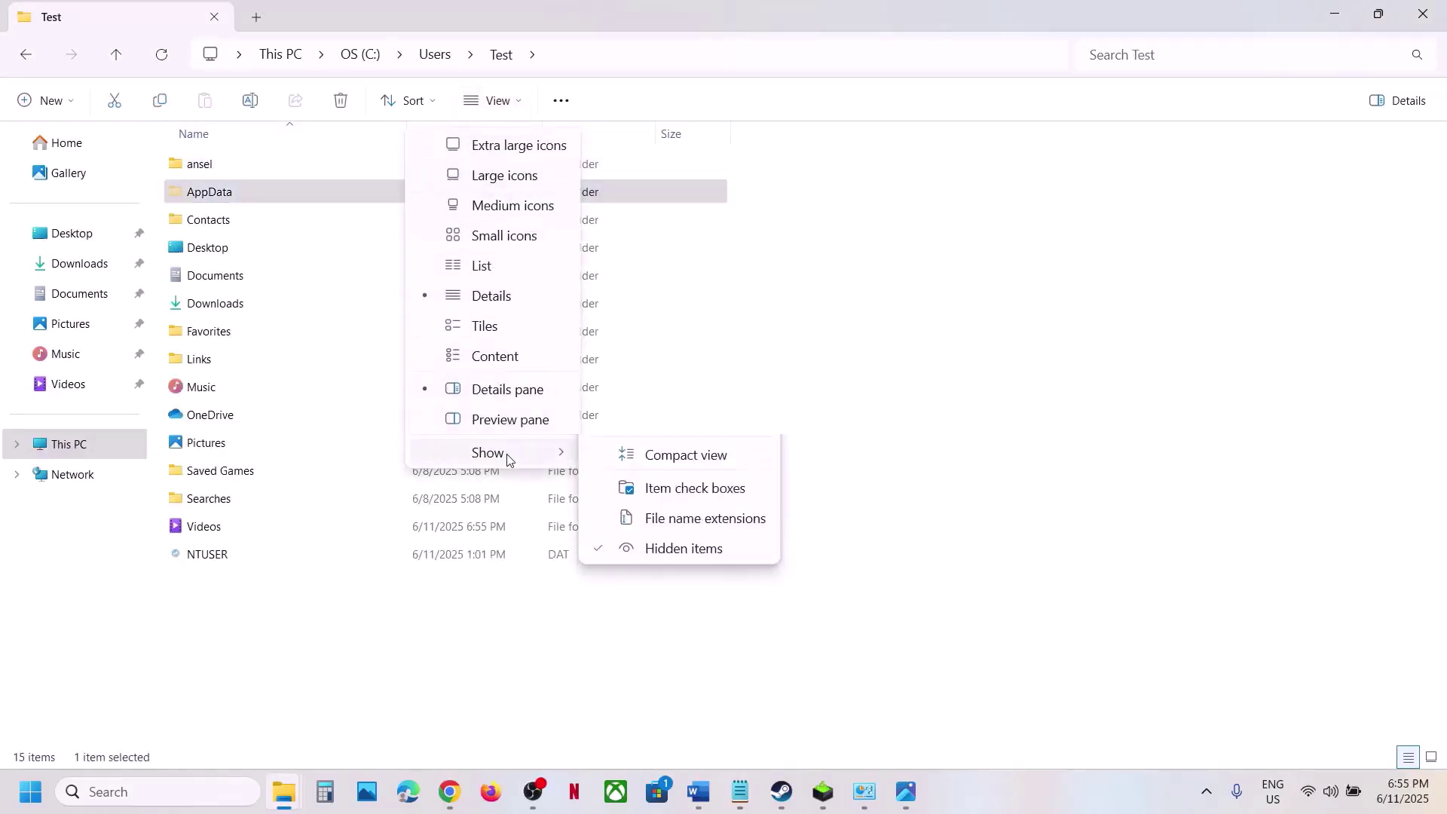
pyautogui.click(259, 194)
pyautogui.doubleClick(258, 195)
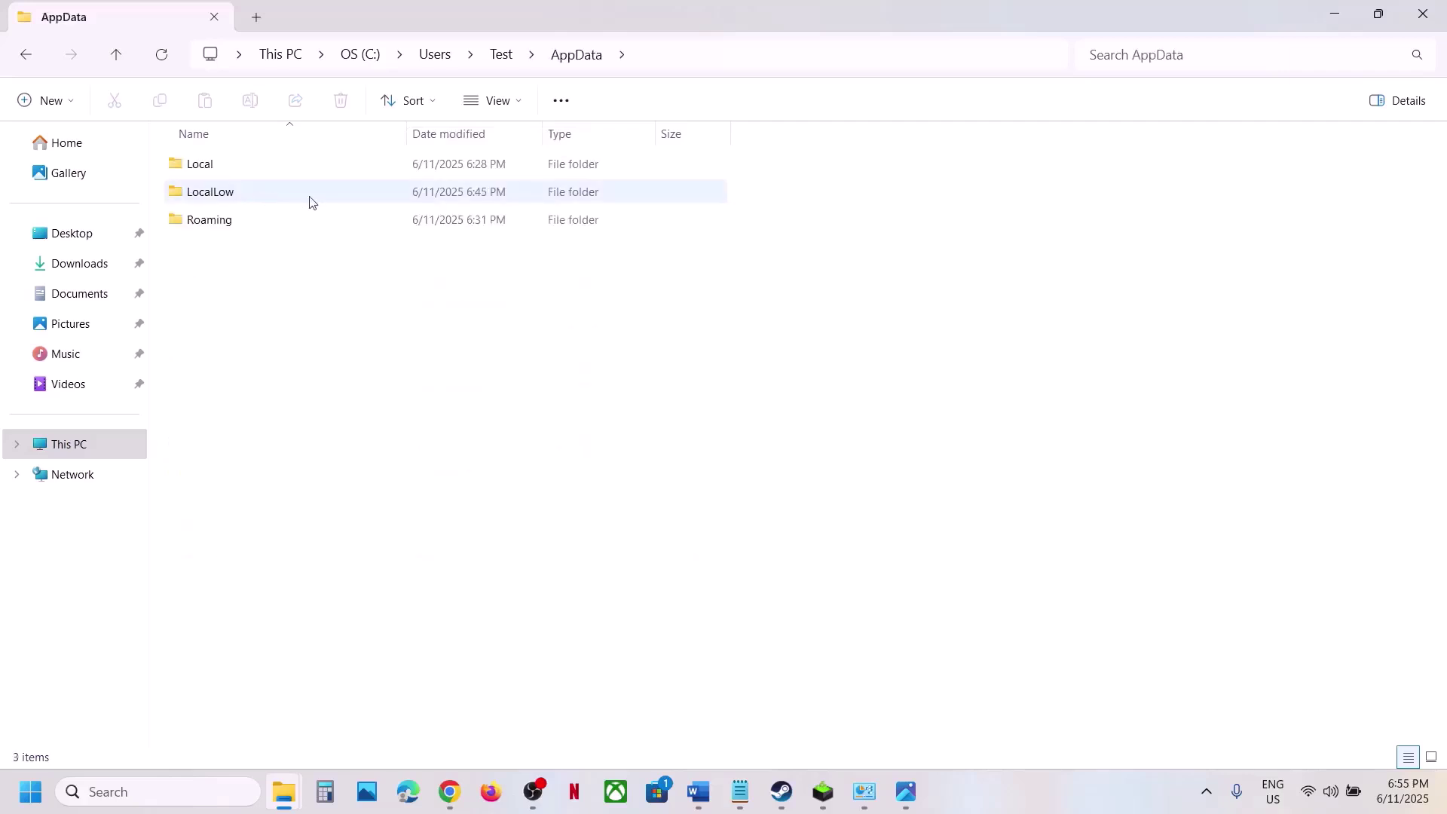
# Step: Open Local\DuneSandbox\Saved inside AppData and select the Config folder
pyautogui.doubleClick(236, 175)
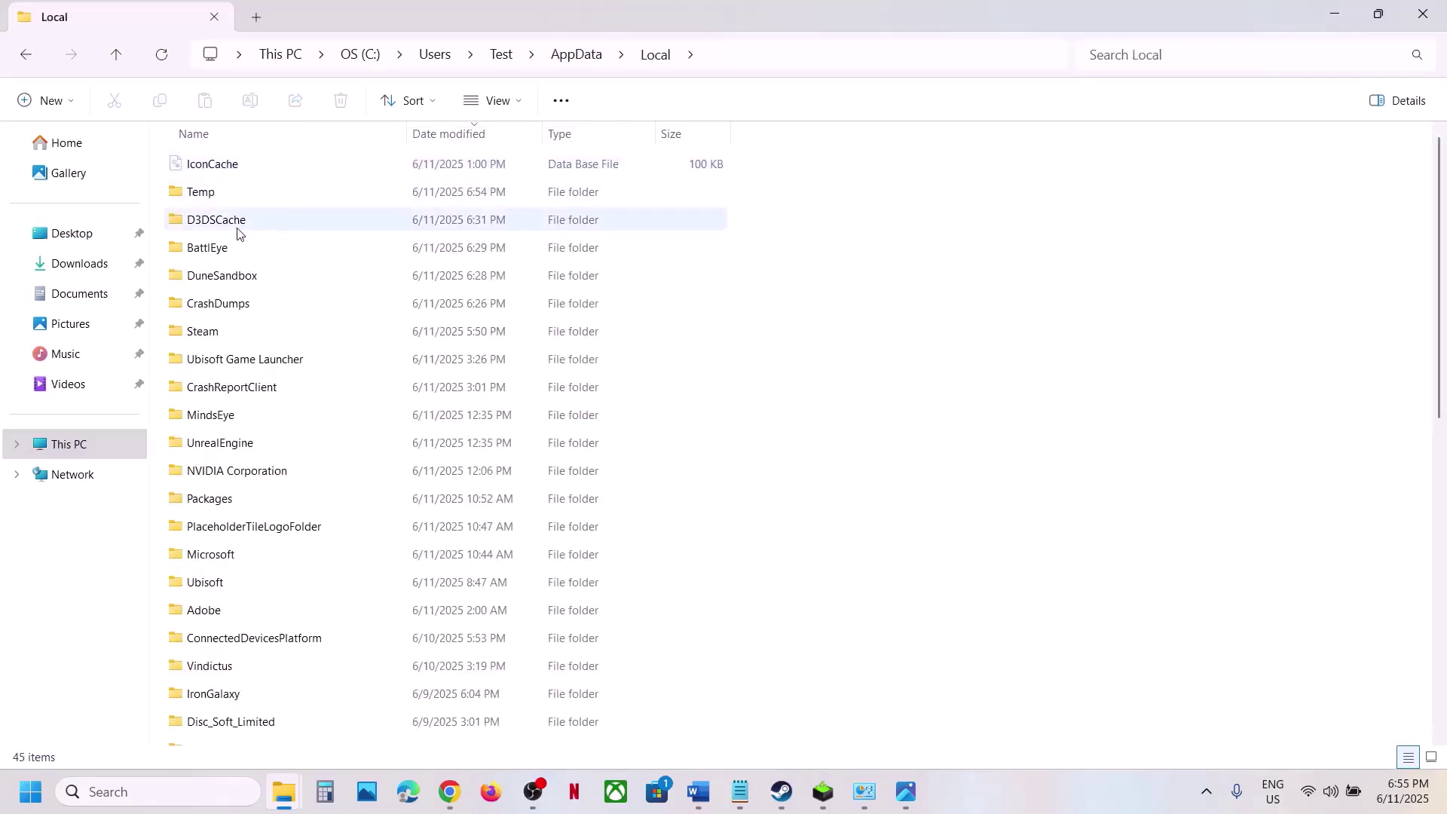
pyautogui.click(227, 284)
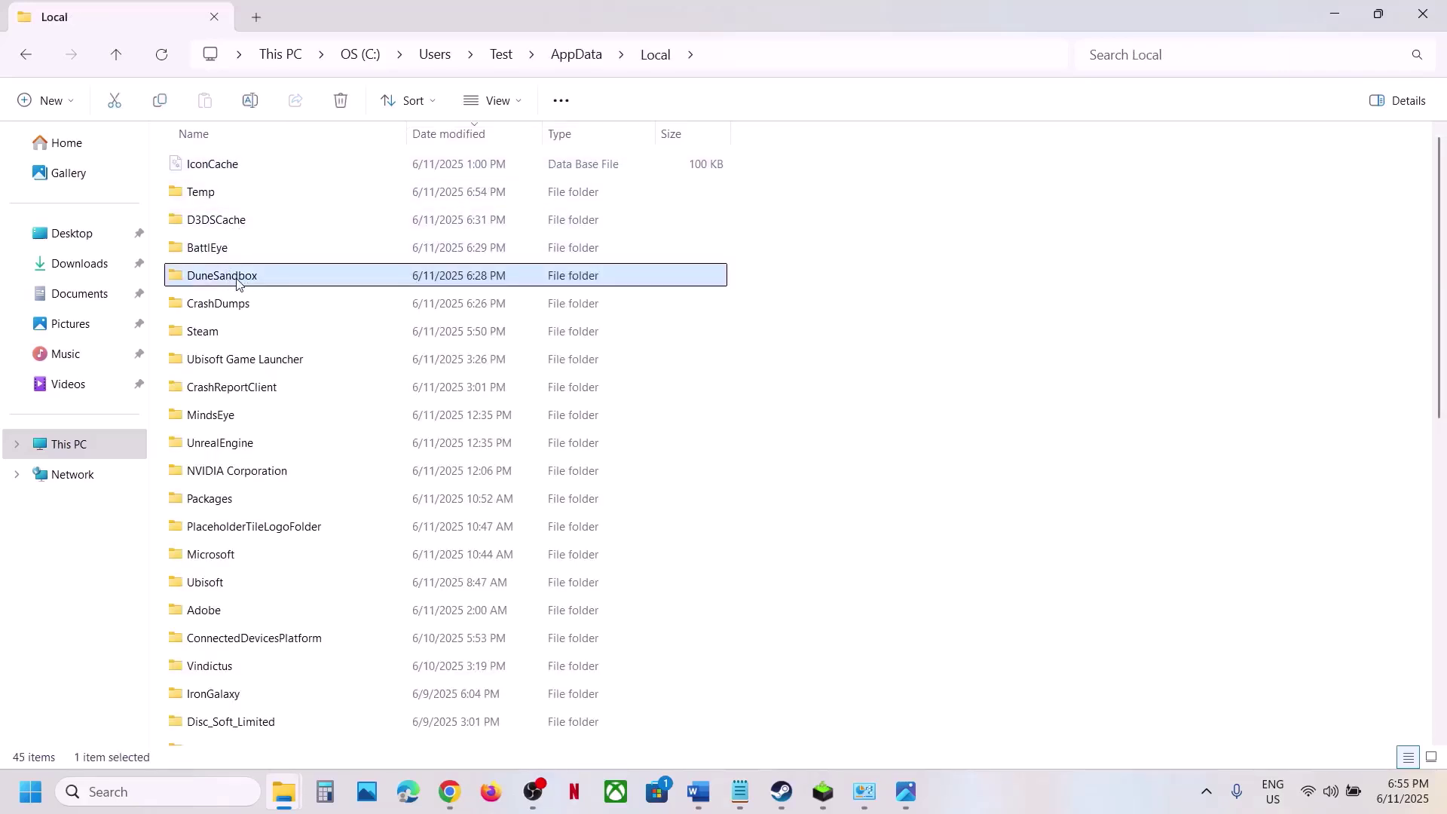
pyautogui.doubleClick(237, 283)
pyautogui.click(229, 169)
pyautogui.doubleClick(229, 169)
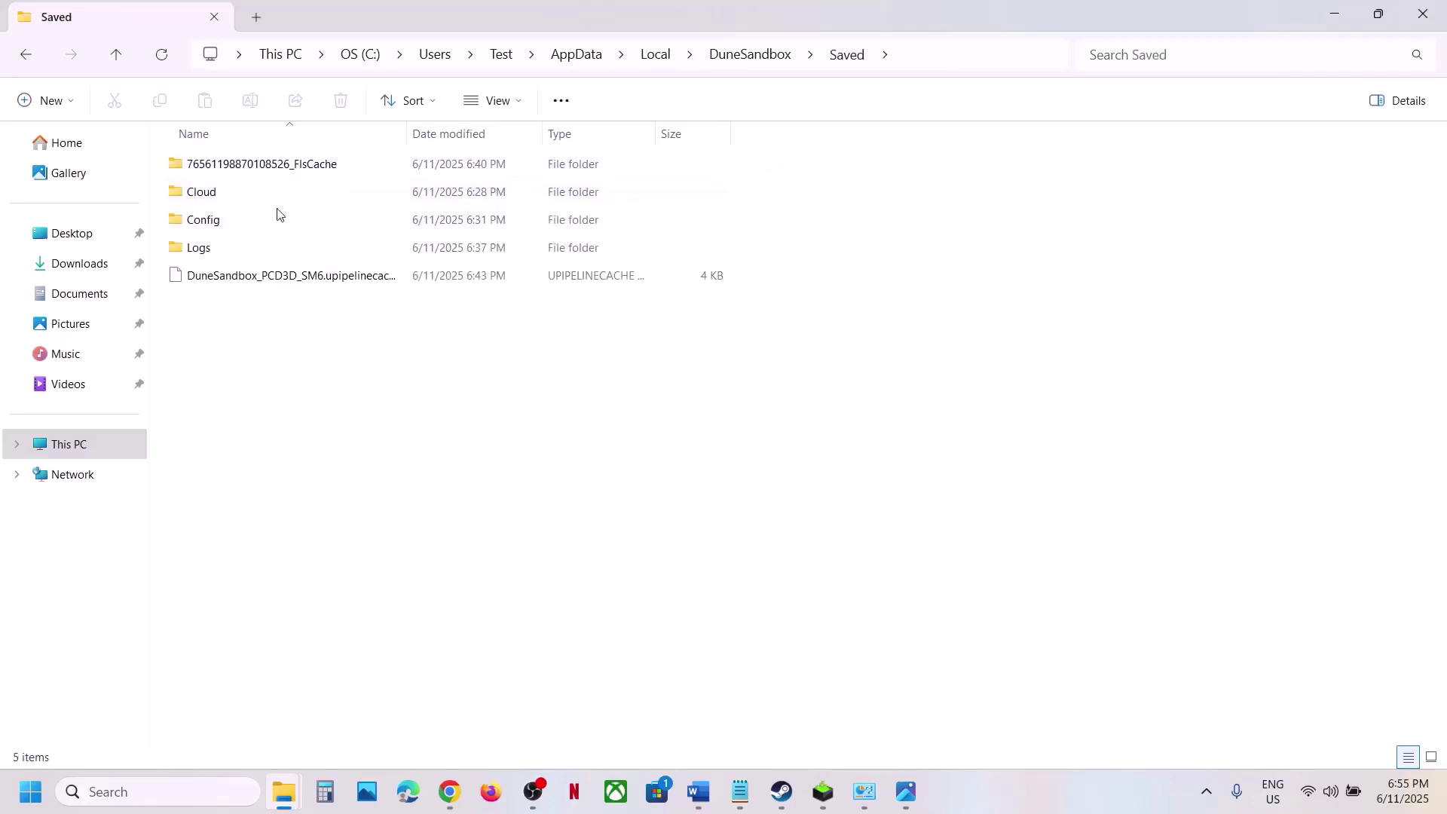
pyautogui.click(234, 221)
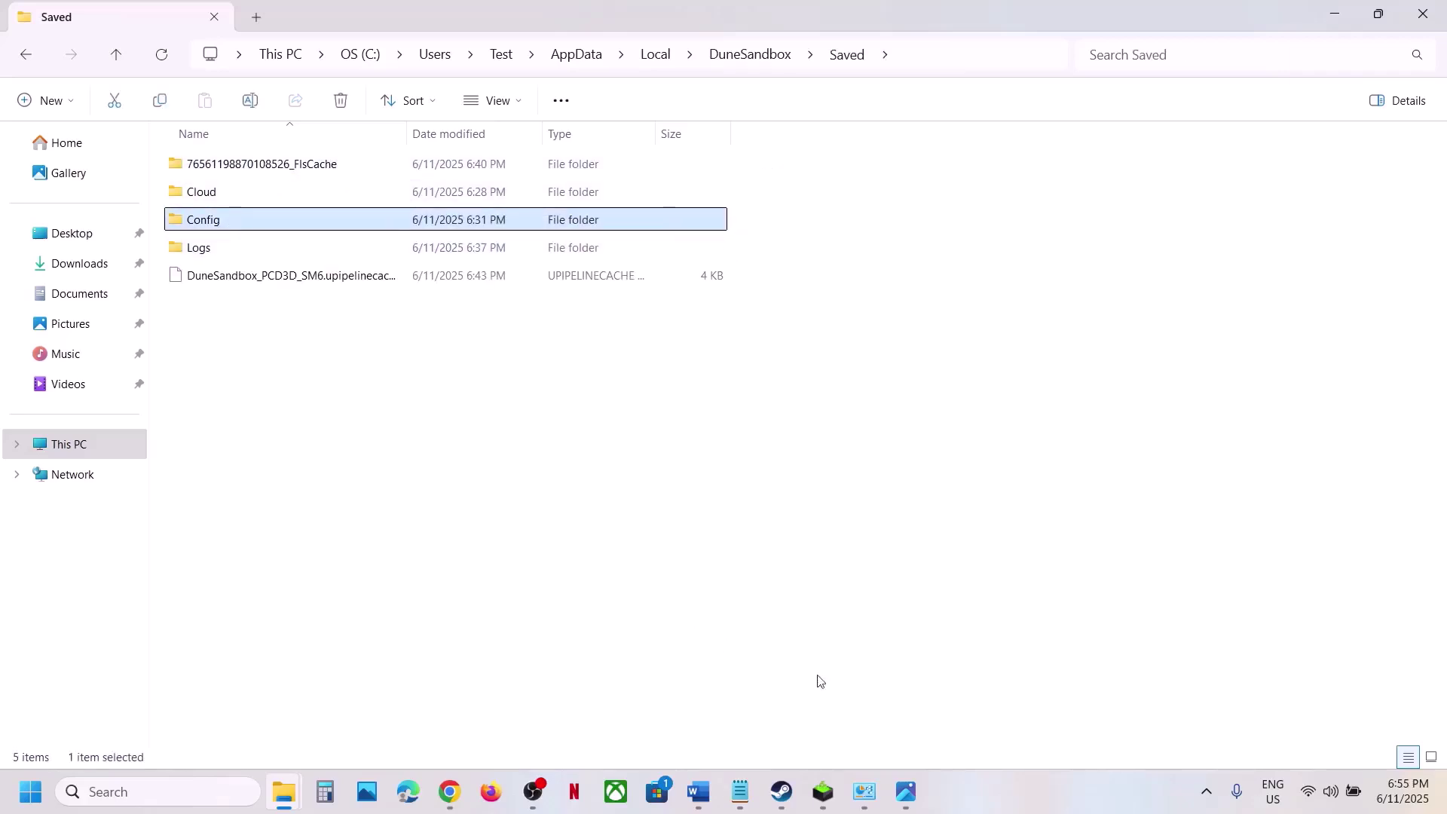
# Step: Highlight the Step 12 note about saved settings being lost in the Word checklist and return to the Saved folder
pyautogui.click(698, 791)
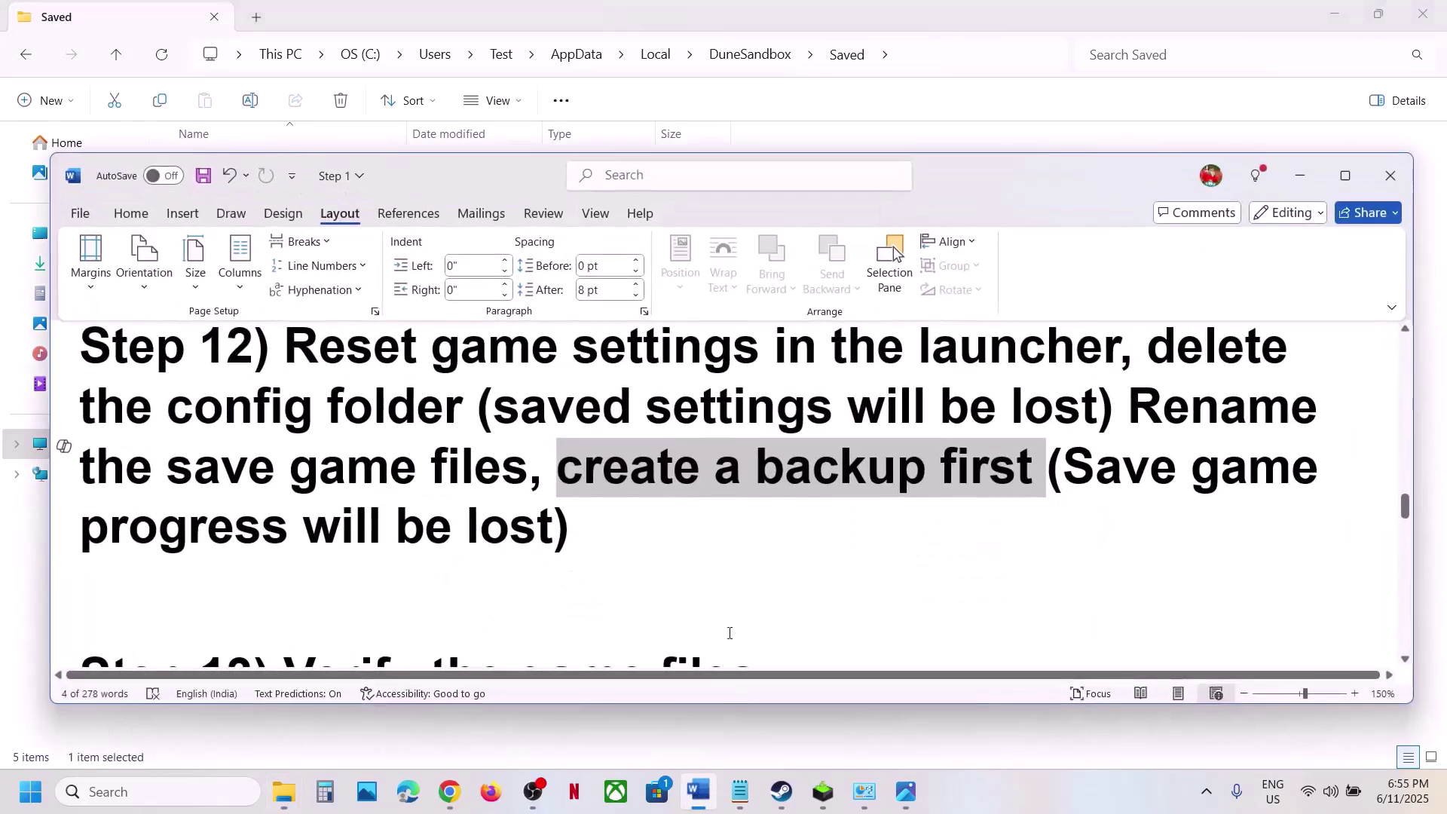
pyautogui.scroll(1, 479, 458)
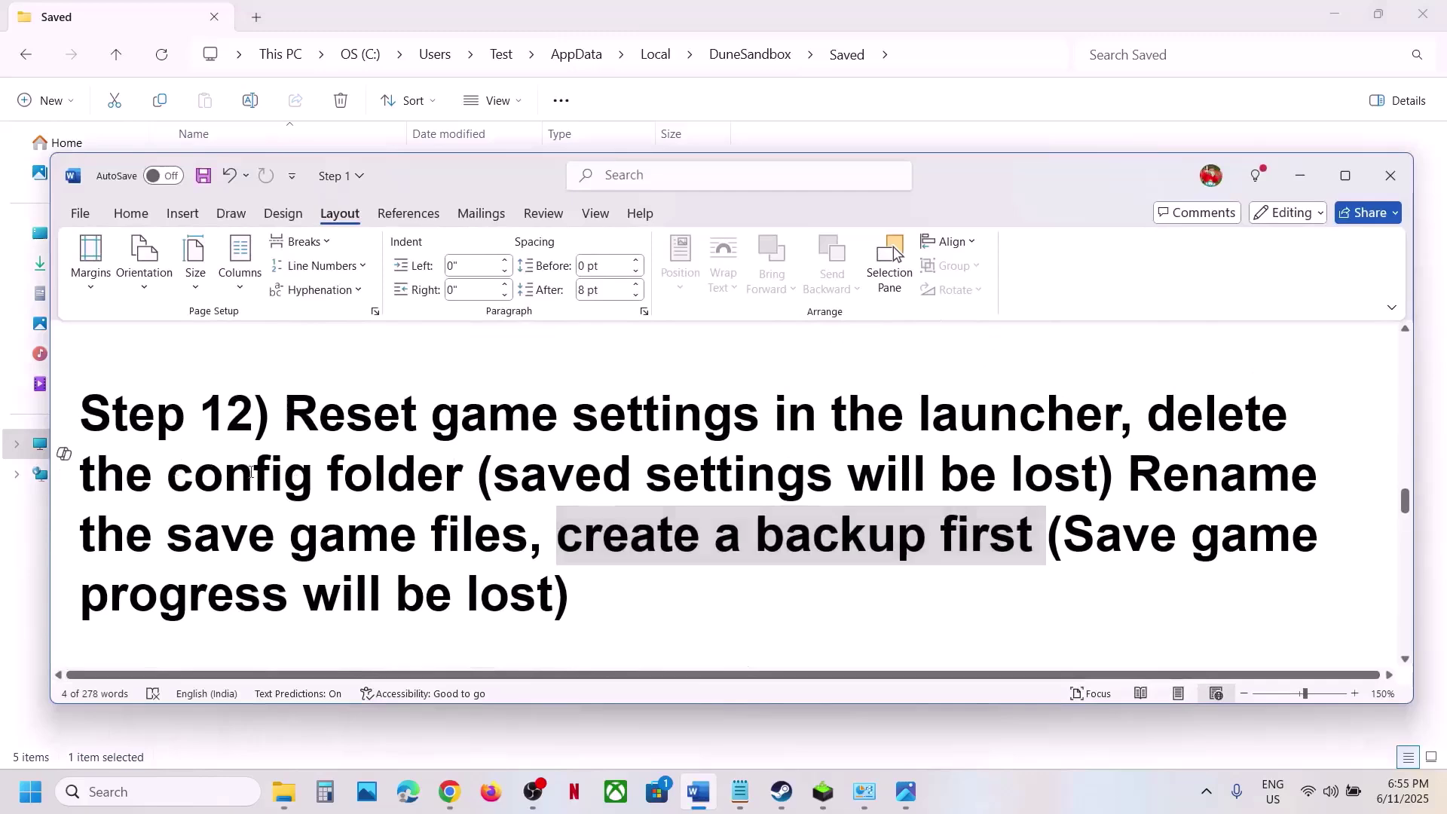
pyautogui.moveTo(548, 475); pyautogui.dragTo(1097, 475)
pyautogui.click(1302, 179)
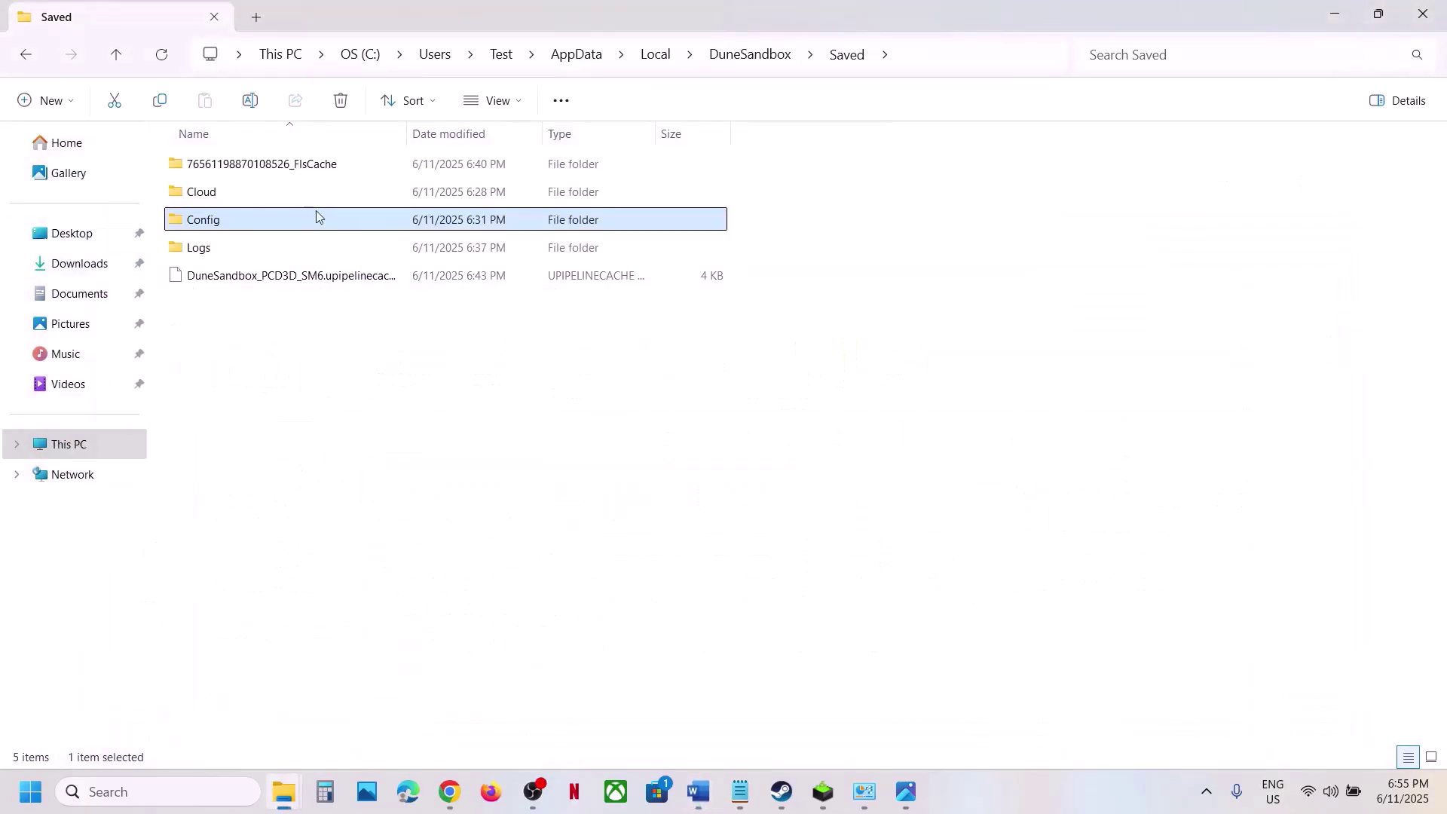
# Step: Show the file actions available for the Config folder, including Delete, and briefly check the game's Steam library page
pyautogui.rightClick(236, 223)
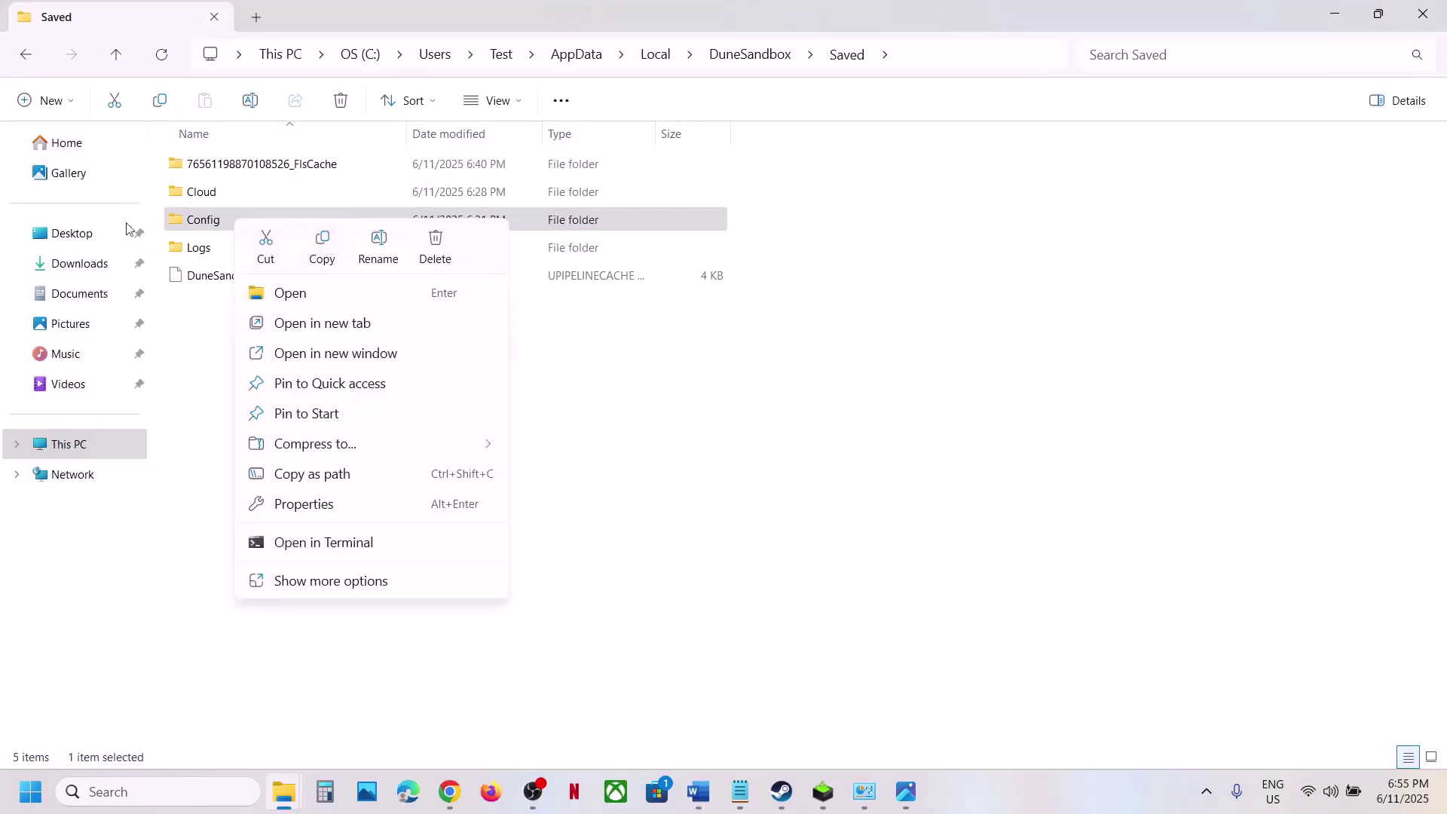
pyautogui.click(206, 317)
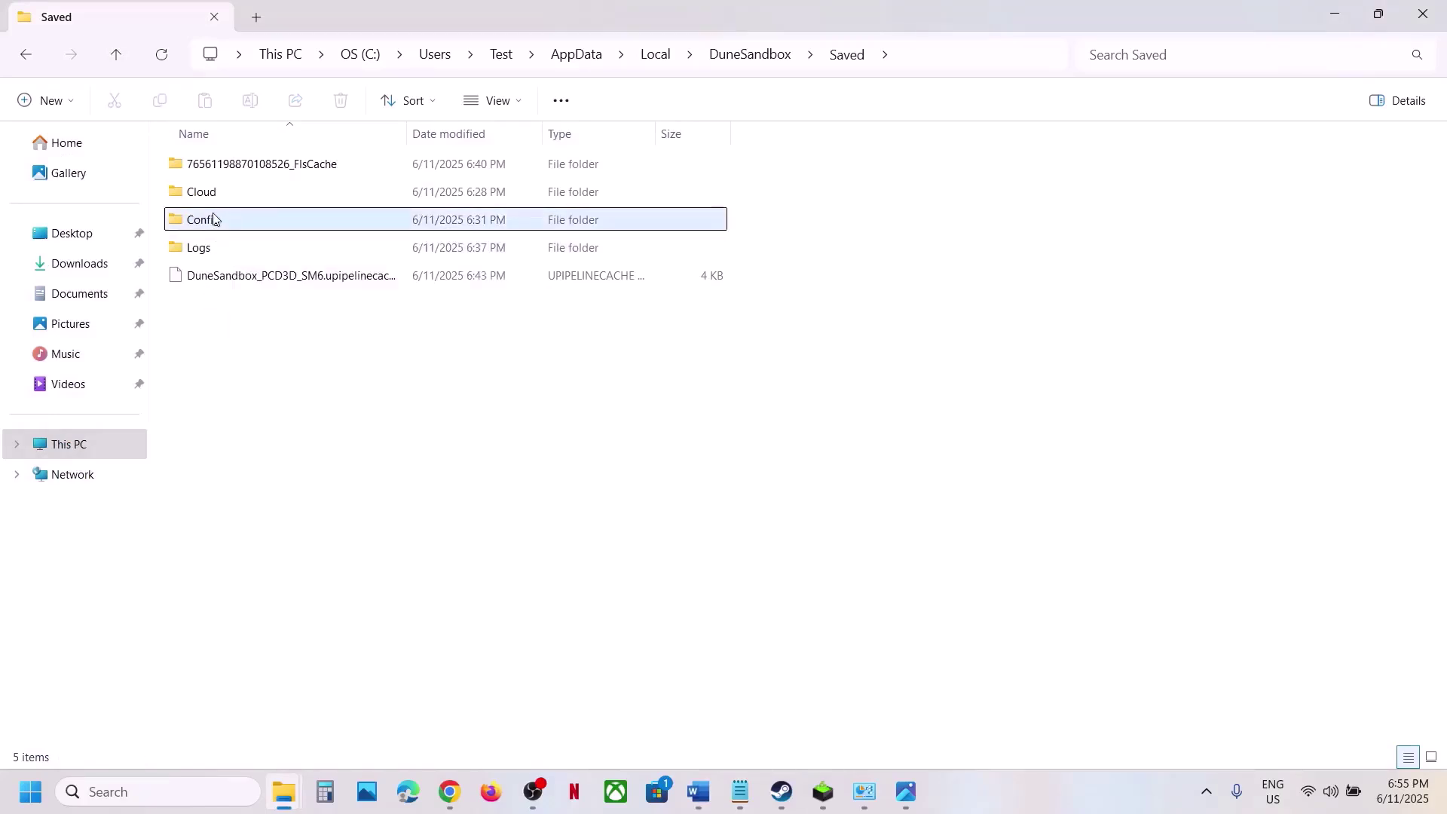
pyautogui.rightClick(213, 217)
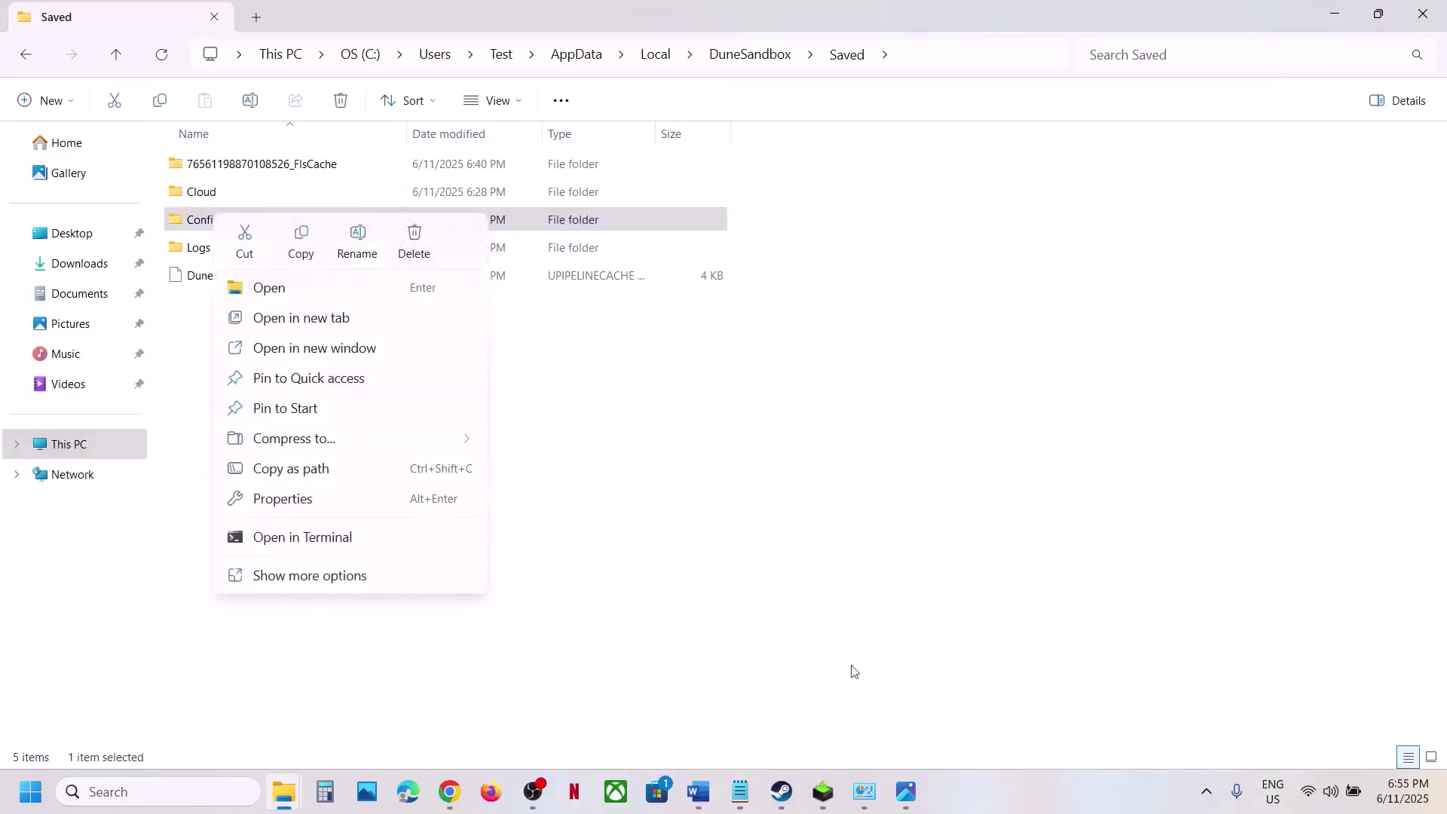
pyautogui.click(781, 793)
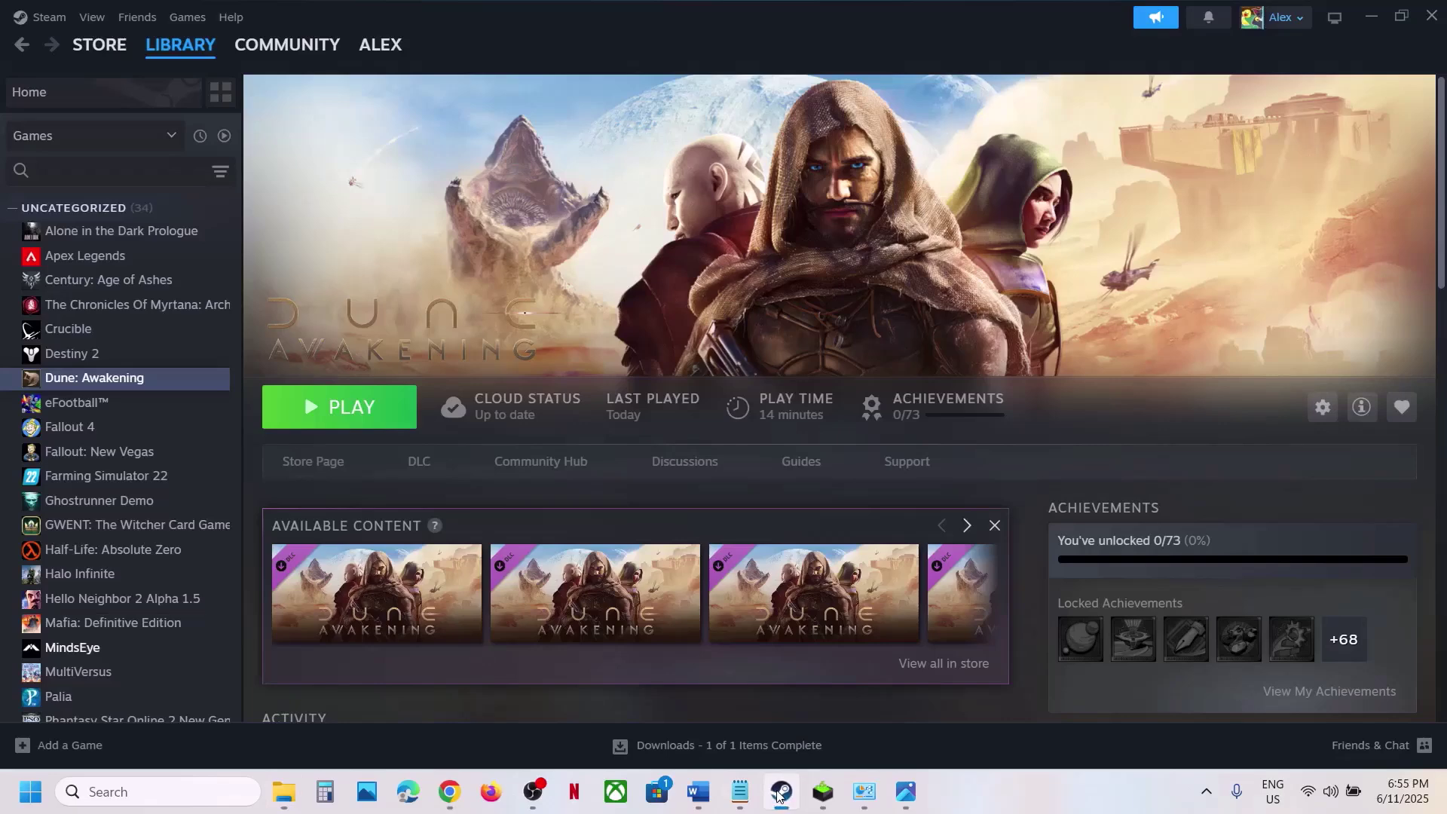
pyautogui.click(781, 793)
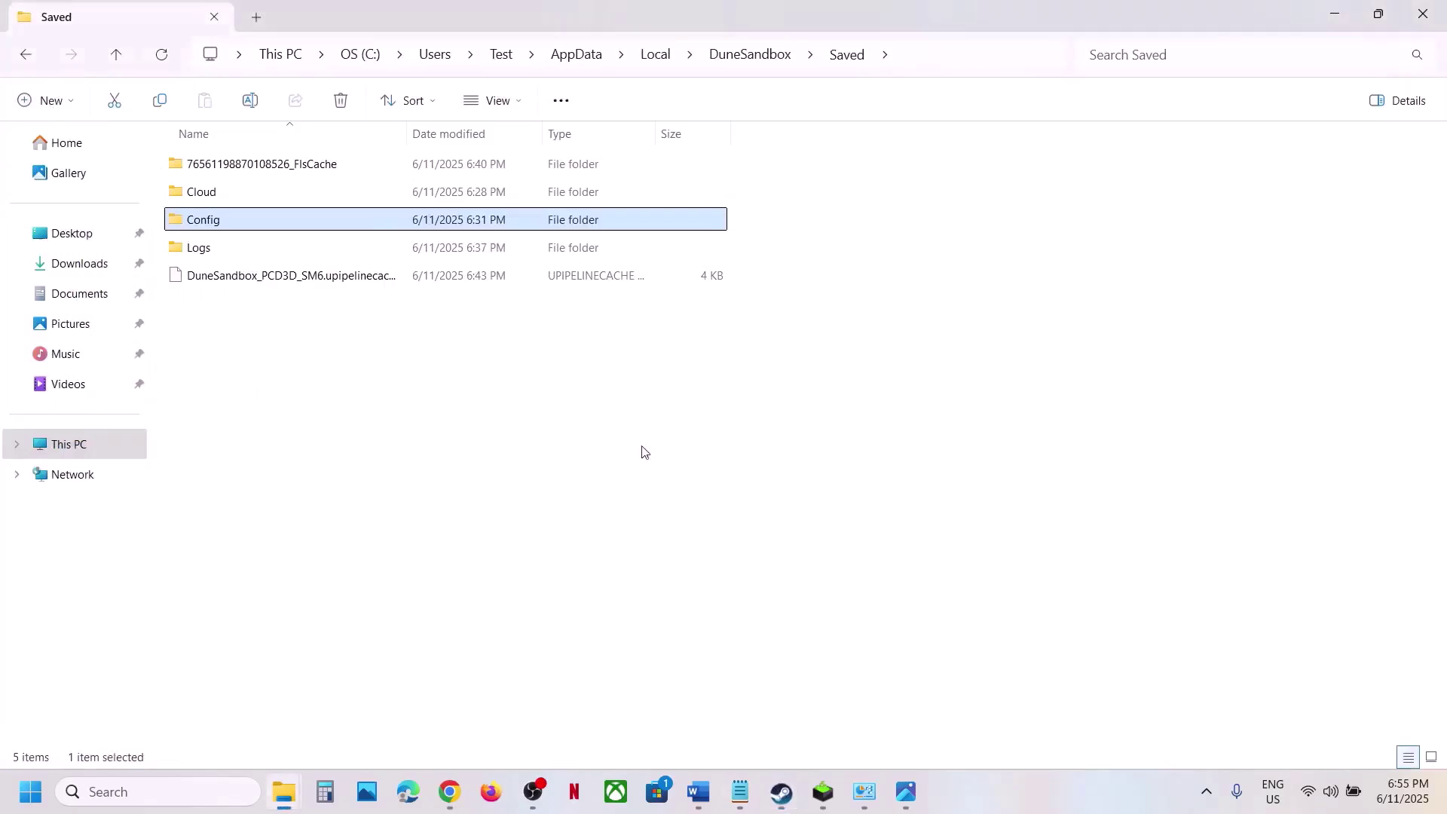
# Step: Go back up to the AppData Local folder and select the DuneSandbox folder
pyautogui.click(117, 59)
pyautogui.click(117, 59)
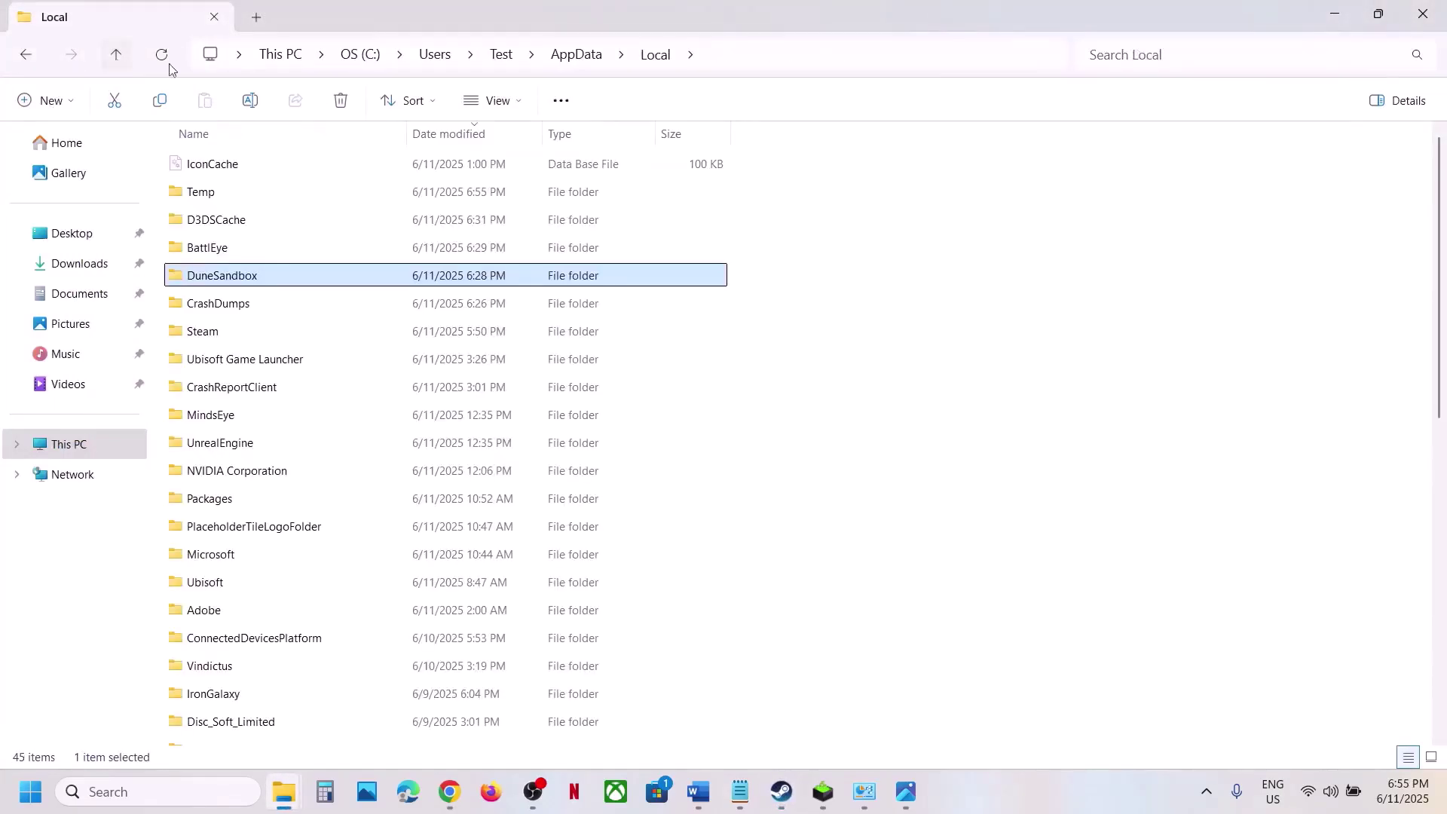
pyautogui.click(781, 63)
pyautogui.click(212, 279)
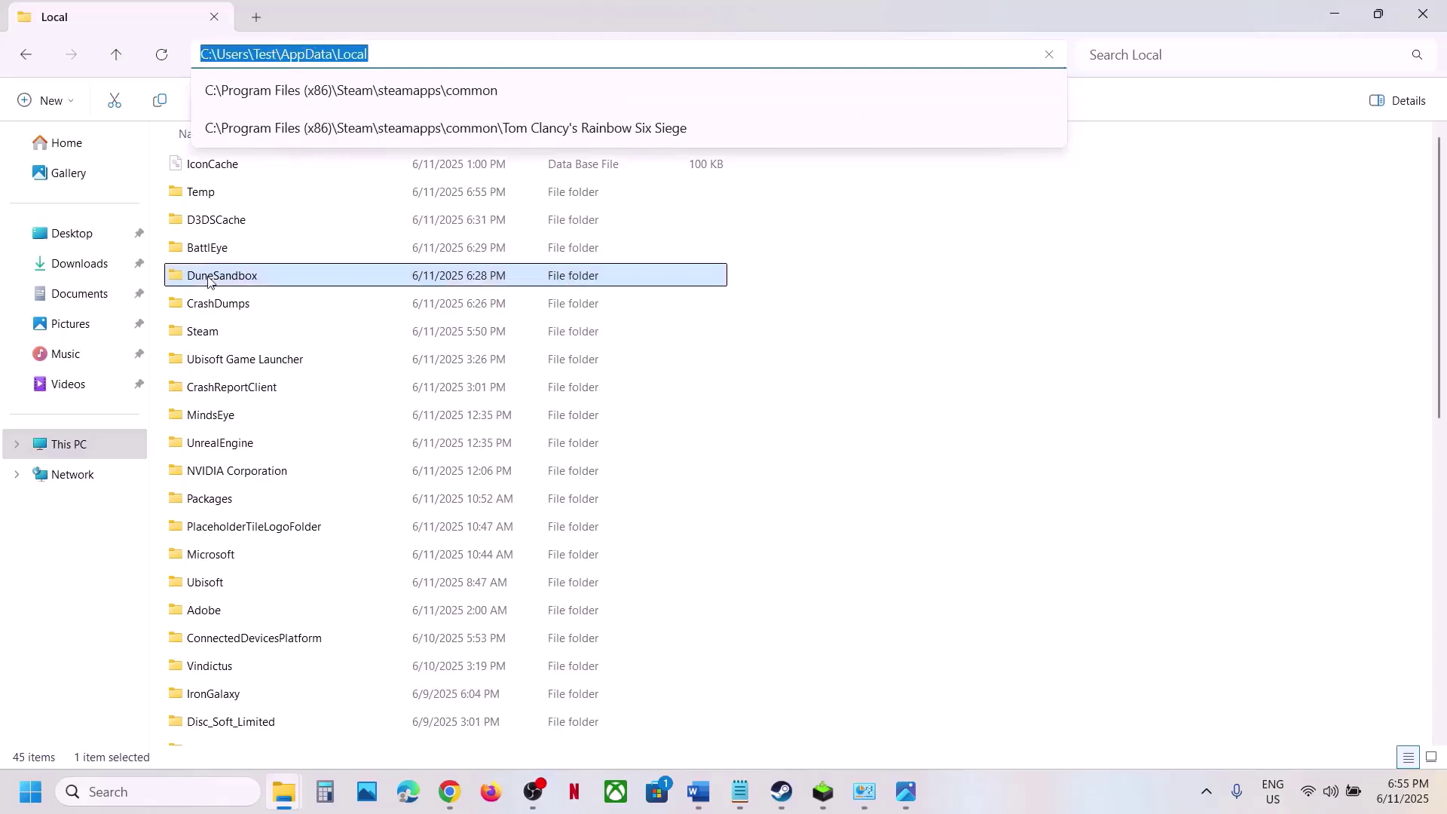
# Step: Rename the DuneSandbox folder to DuneSandbox.old
pyautogui.rightClick(234, 284)
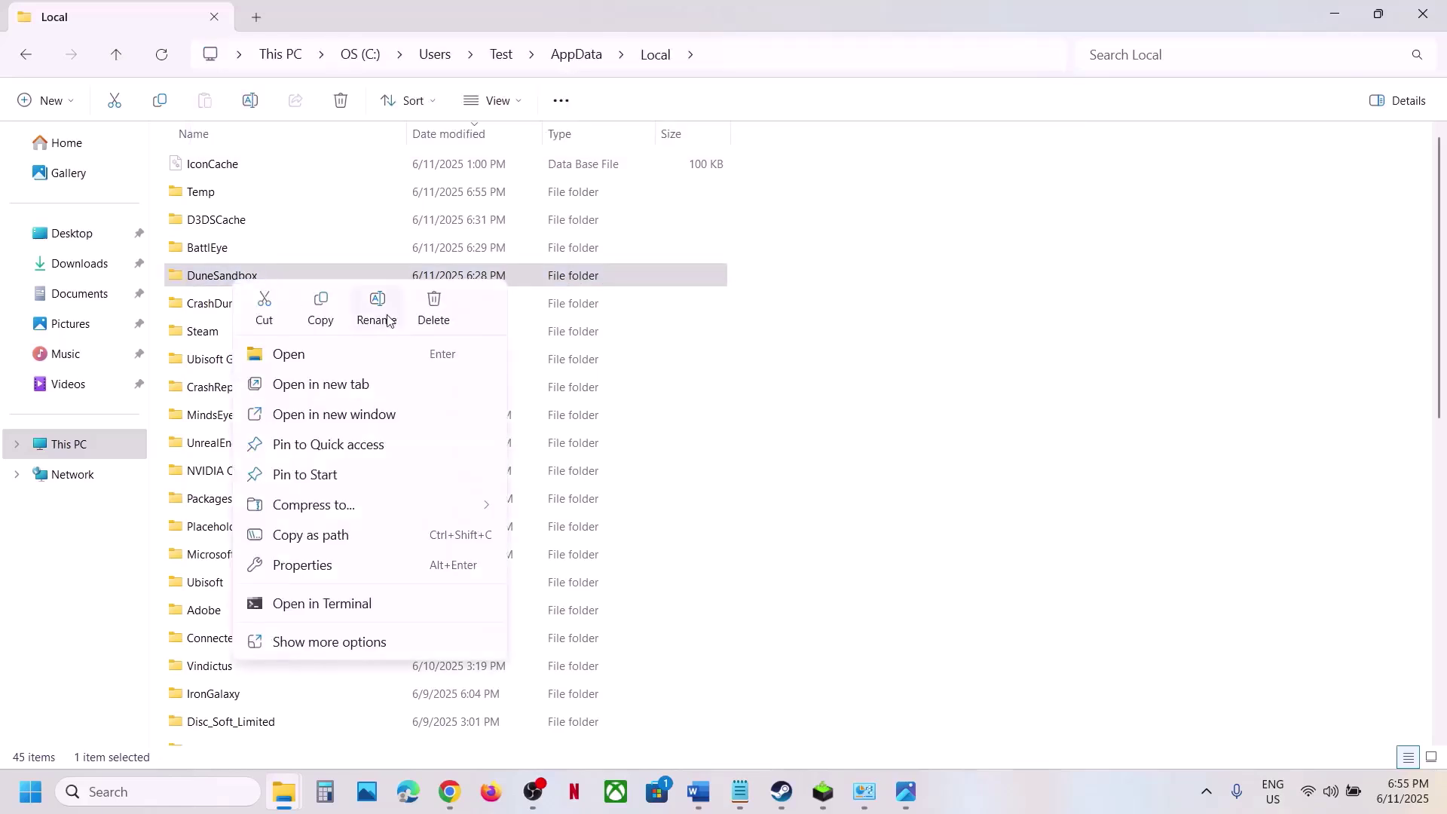
pyautogui.click(382, 309)
pyautogui.click(286, 276)
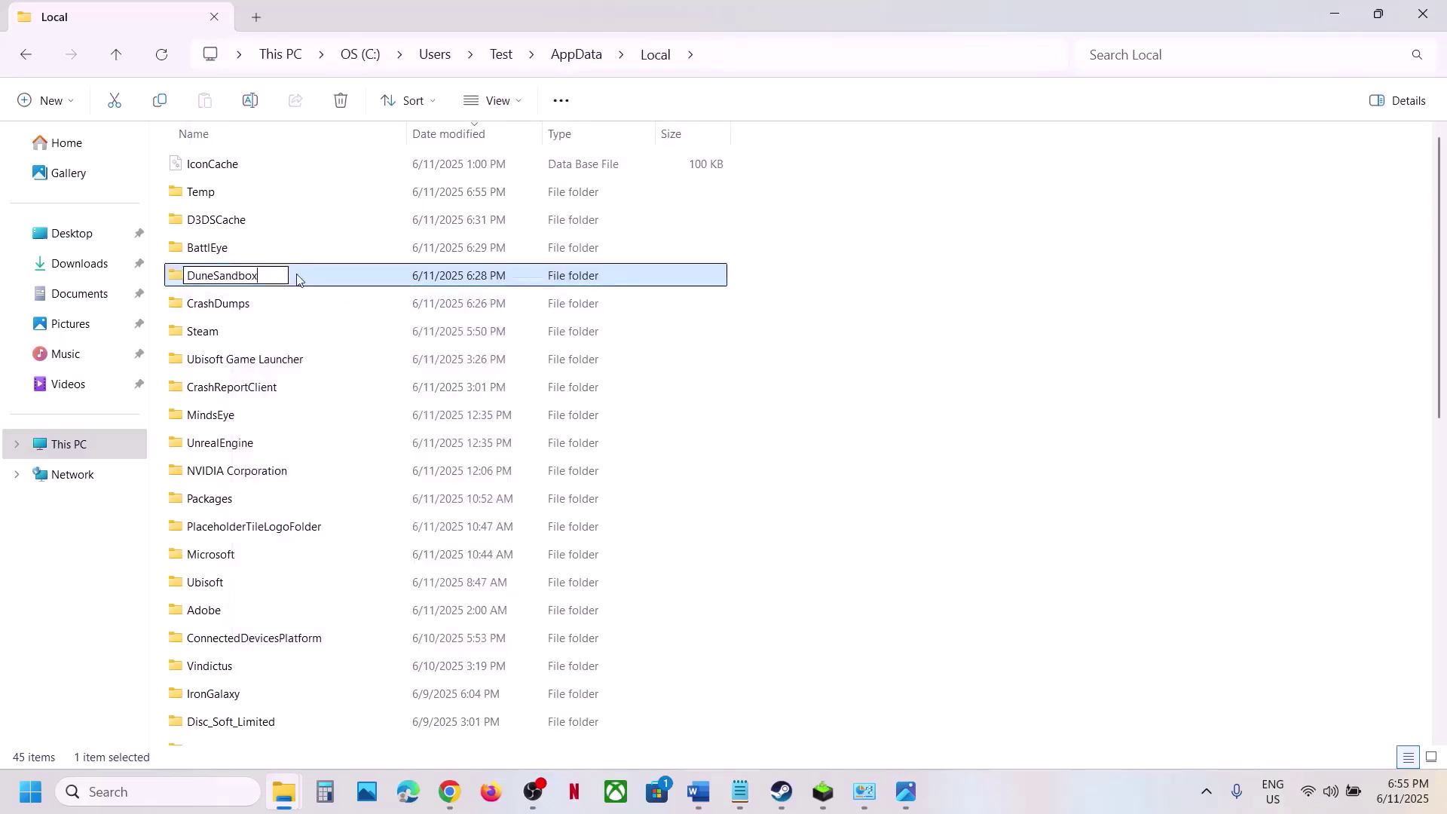
pyautogui.write('.old')
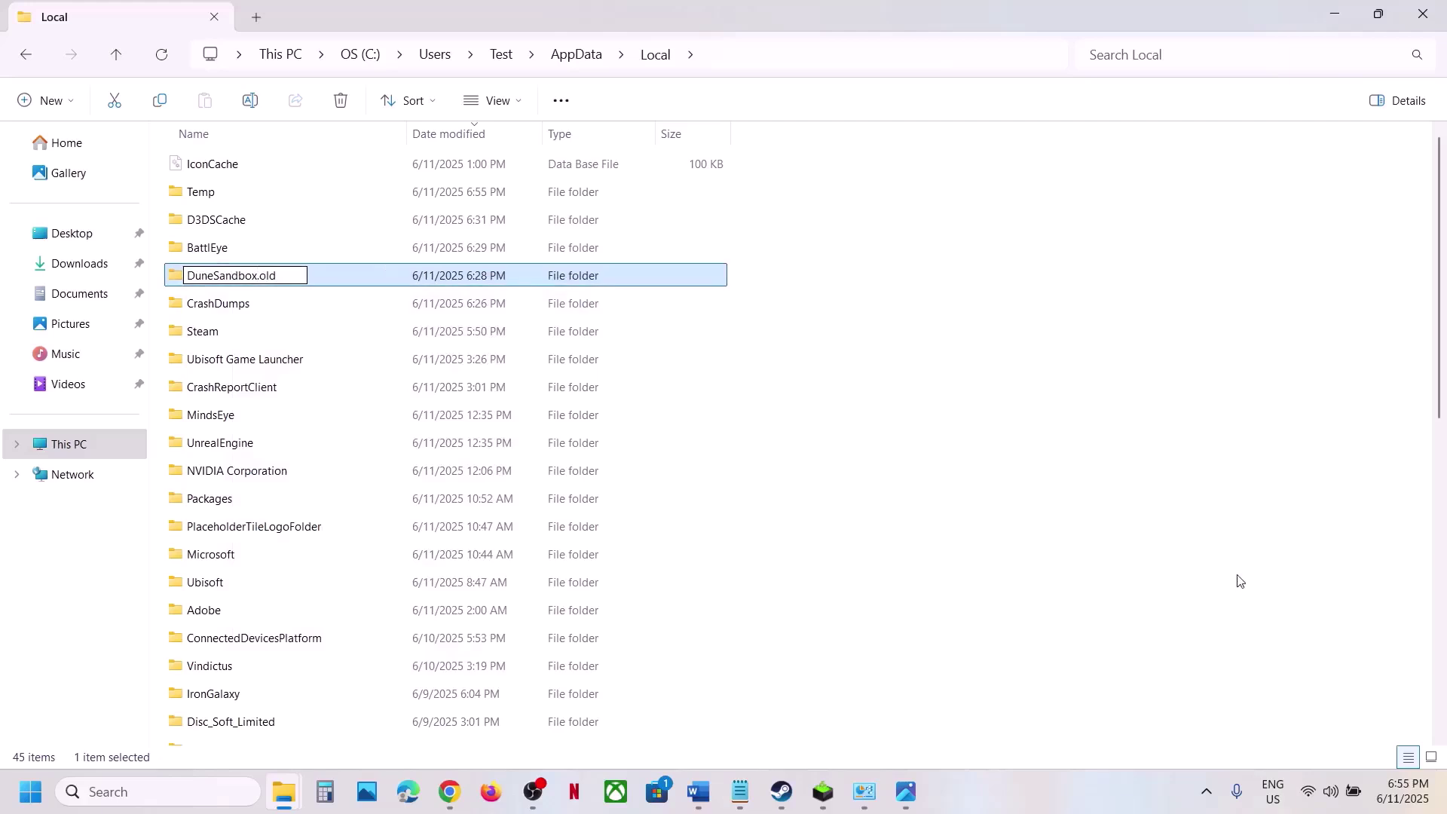
pyautogui.click(270, 283)
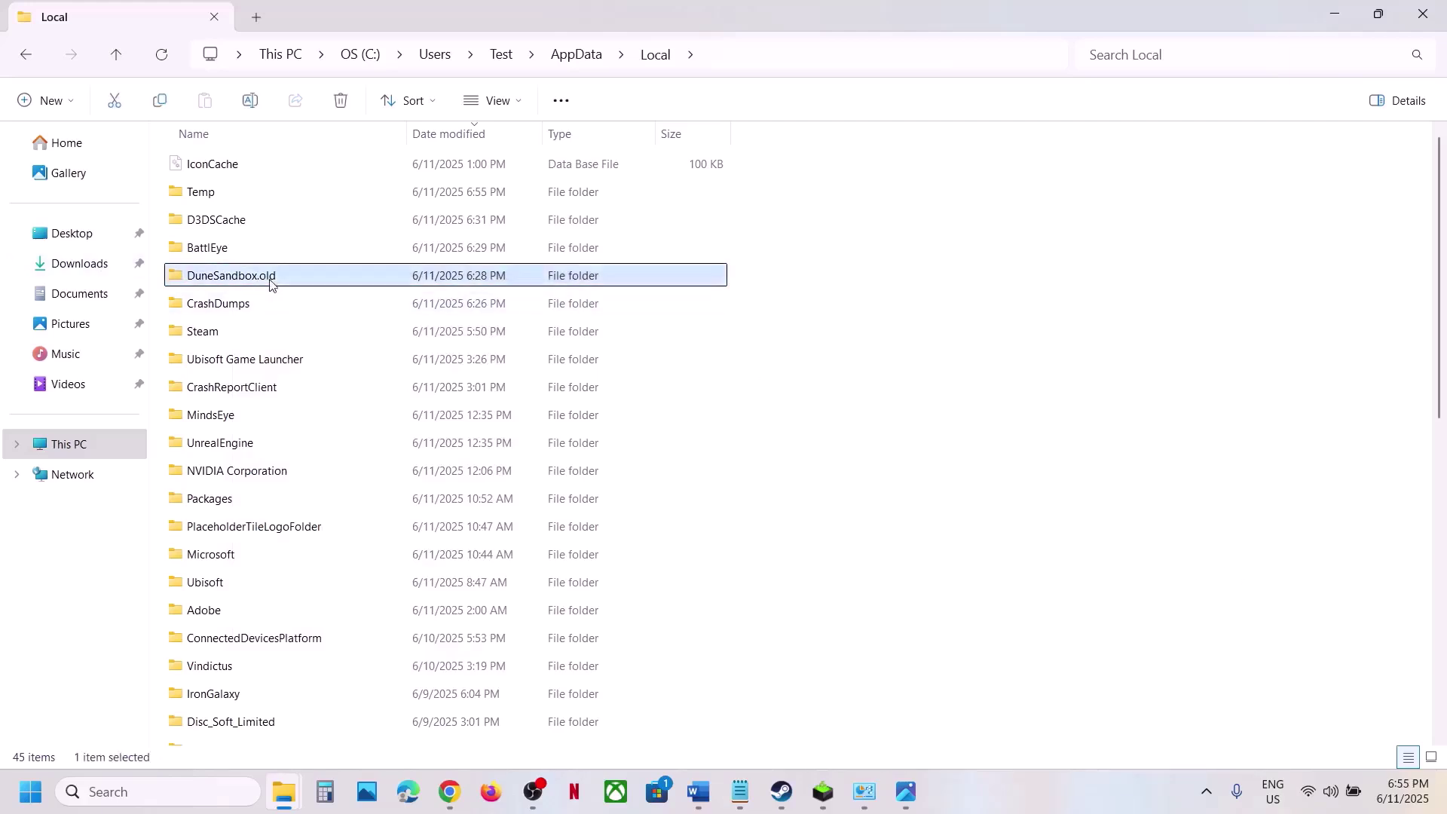
# Step: Remove the .old suffix so the folder is named DuneSandbox again
pyautogui.rightClick(270, 284)
pyautogui.click(418, 304)
pyautogui.click(306, 276)
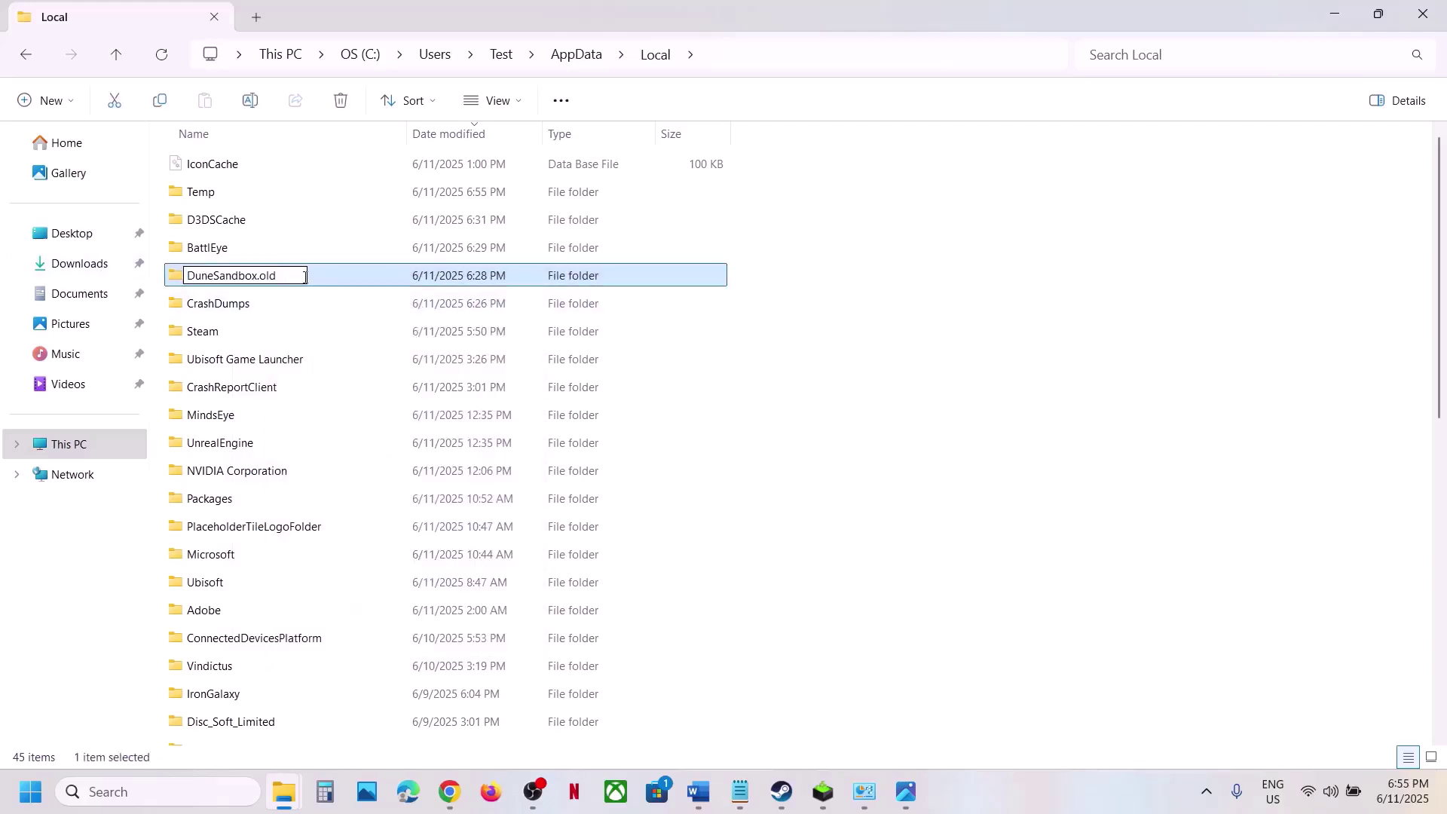
pyautogui.press('BackSpace')
pyautogui.press('BackSpace')
pyautogui.press('BackSpace')
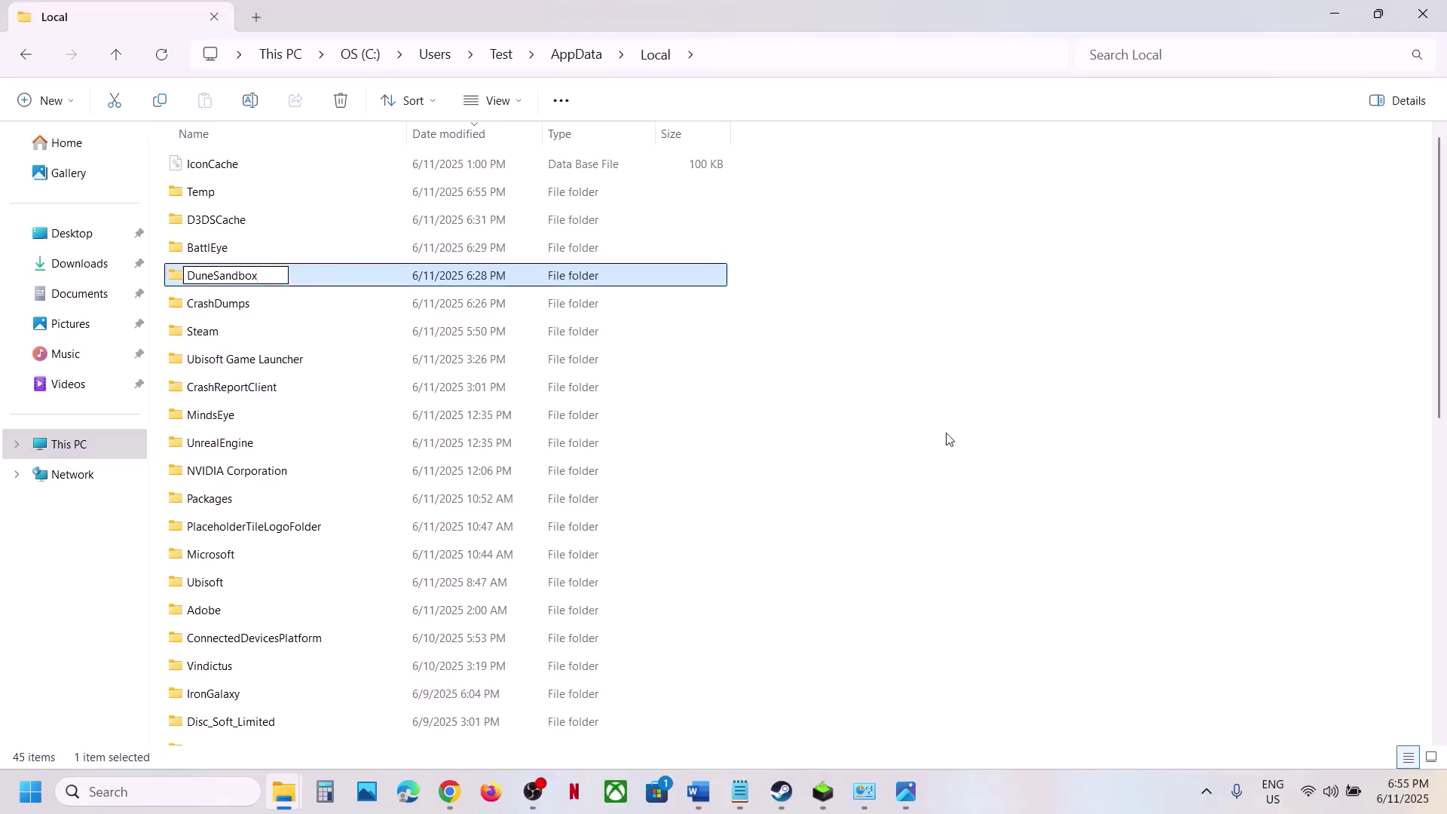
pyautogui.click(283, 284)
# Step: Copy the DuneSandbox folder to the desktop as a backup and place it in the empty area beside the existing icons
pyautogui.rightClick(279, 286)
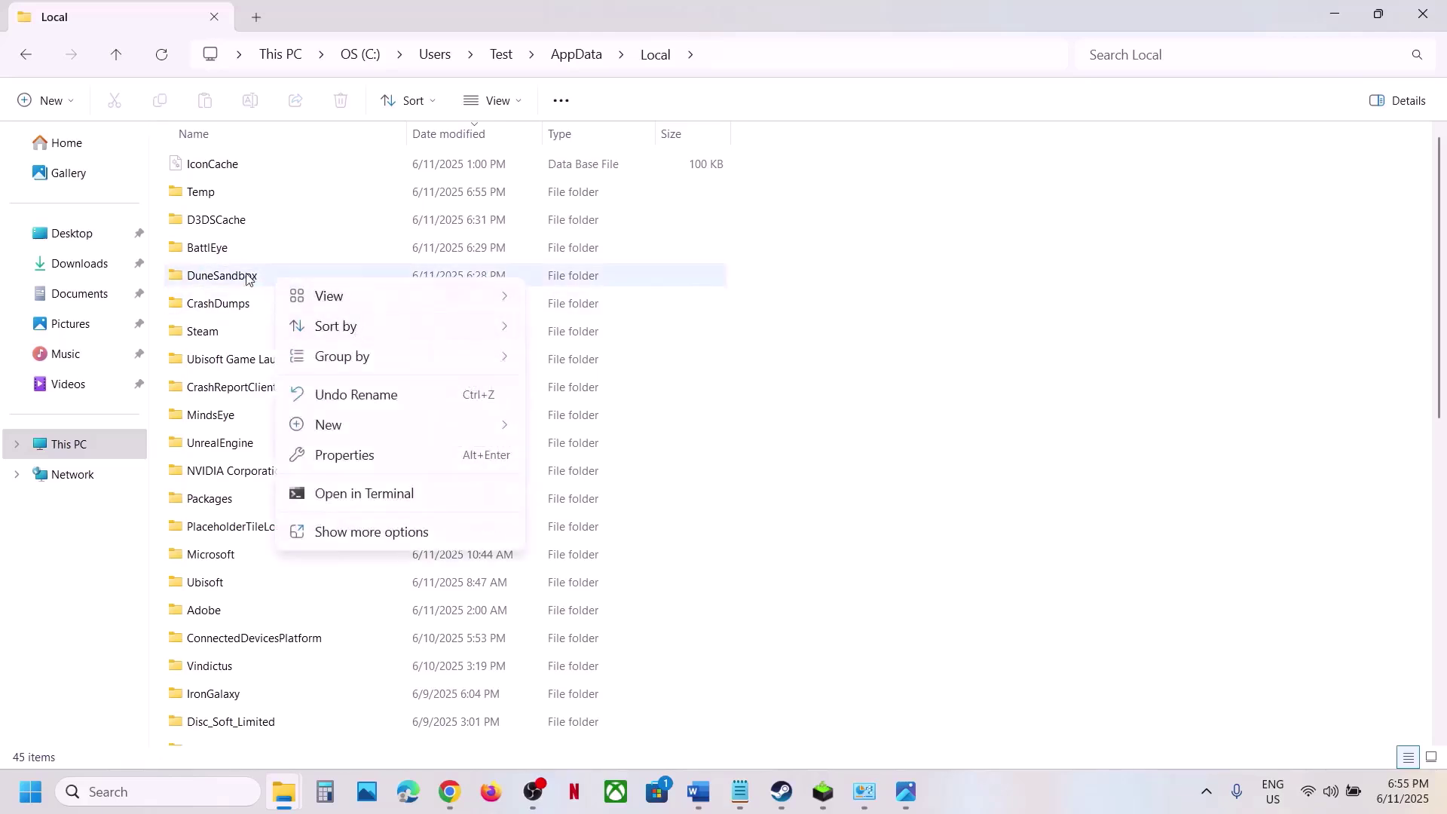
pyautogui.click(279, 276)
pyautogui.rightClick(256, 276)
pyautogui.click(335, 306)
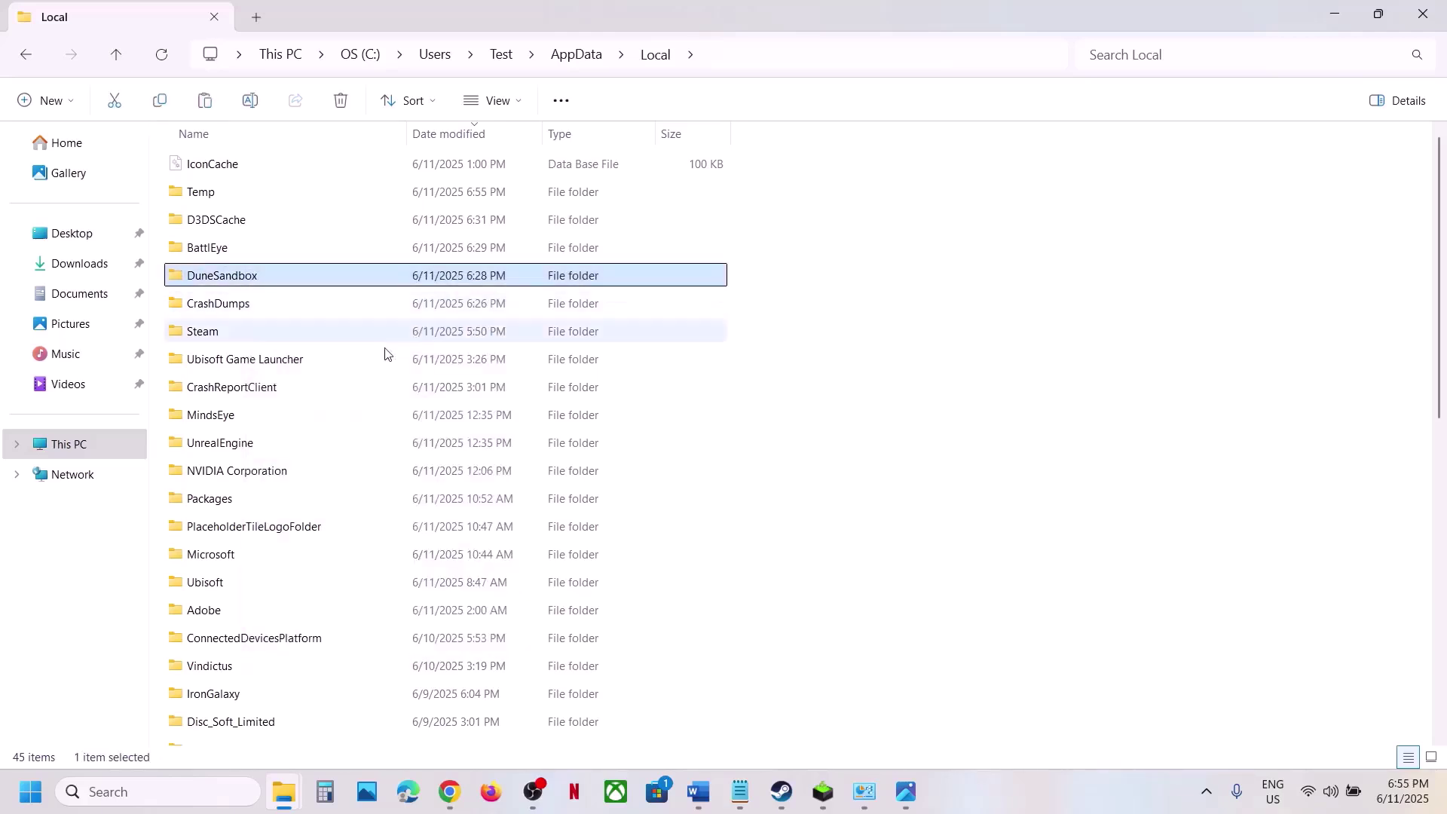
pyautogui.press('super+d')
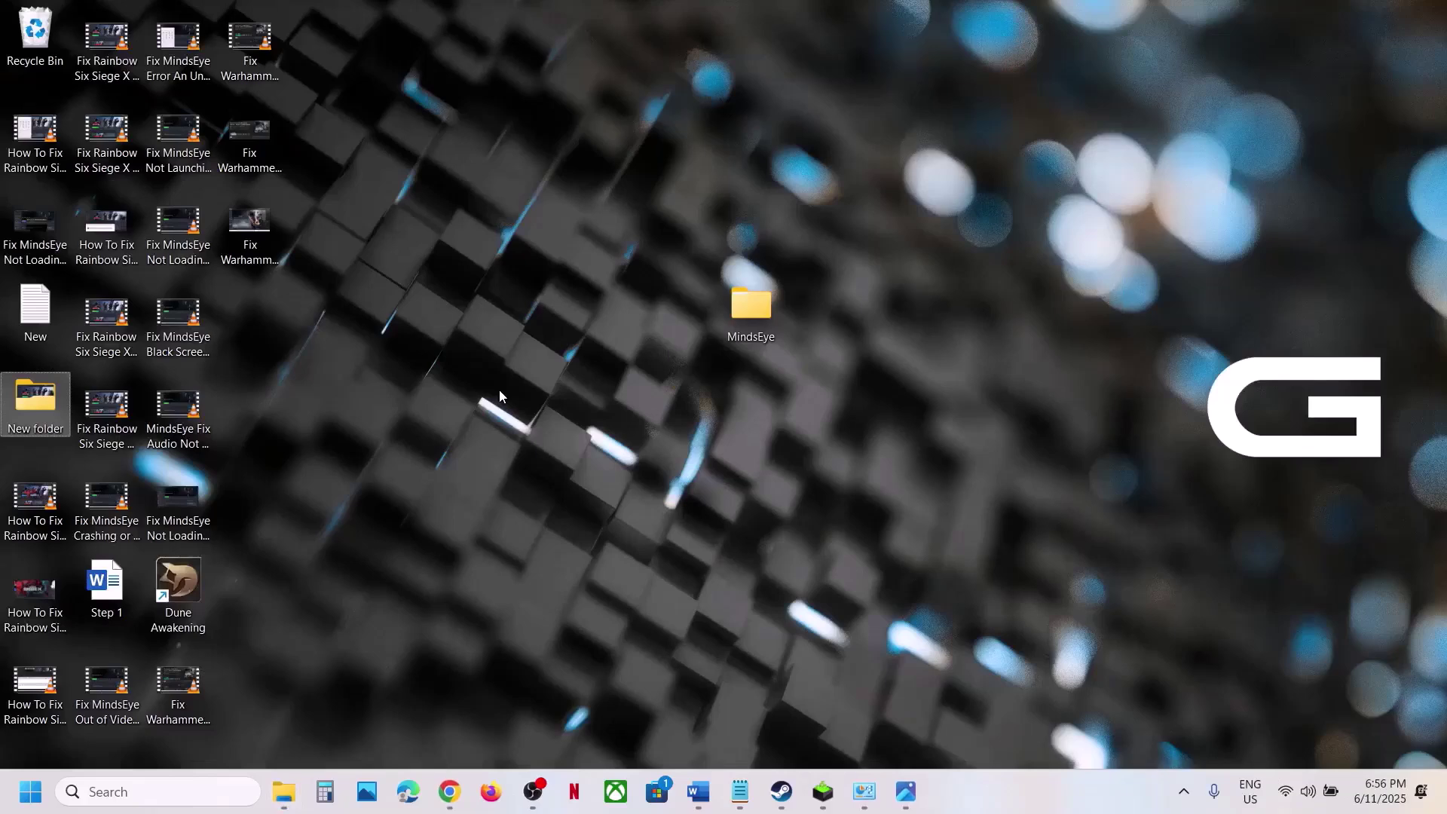
pyautogui.hotkey('ctrl', 'v')
pyautogui.moveTo(250, 328); pyautogui.dragTo(473, 403)
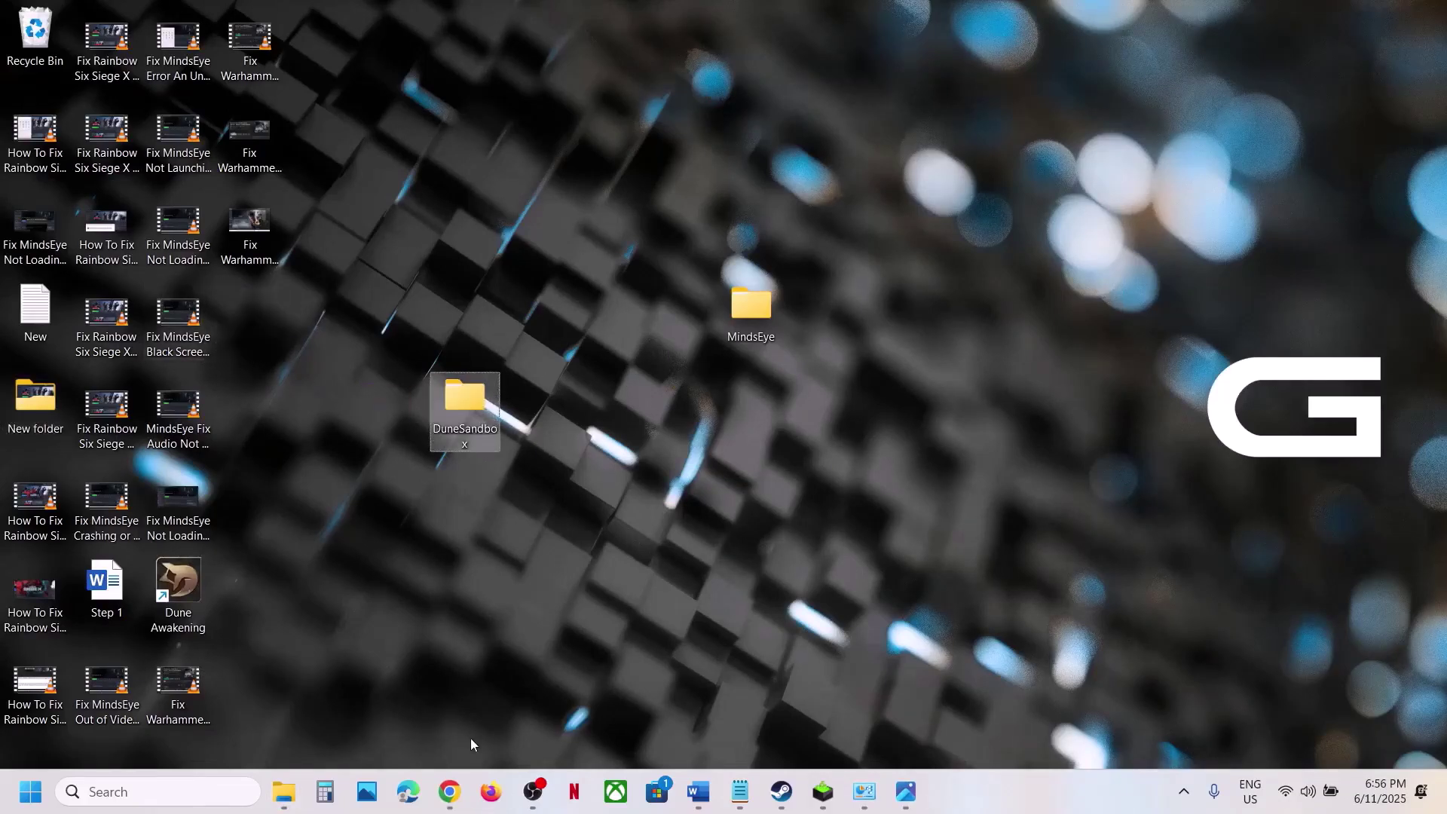
# Step: Return to the Local folder in File Explorer and rename the original DuneSandbox folder to DuneSandbox.old
pyautogui.moveTo(296, 807)
pyautogui.click(520, 702)
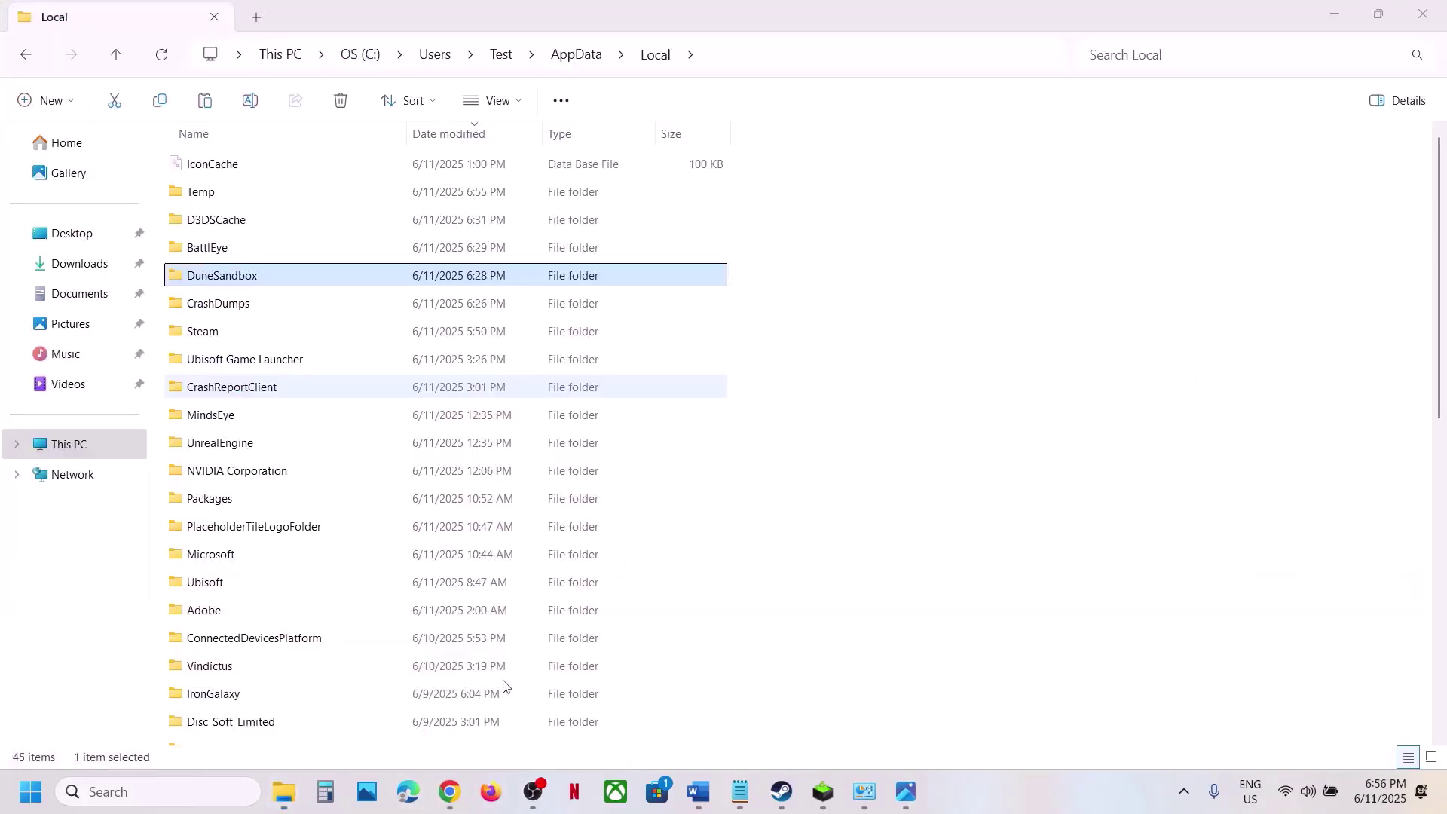
pyautogui.rightClick(265, 284)
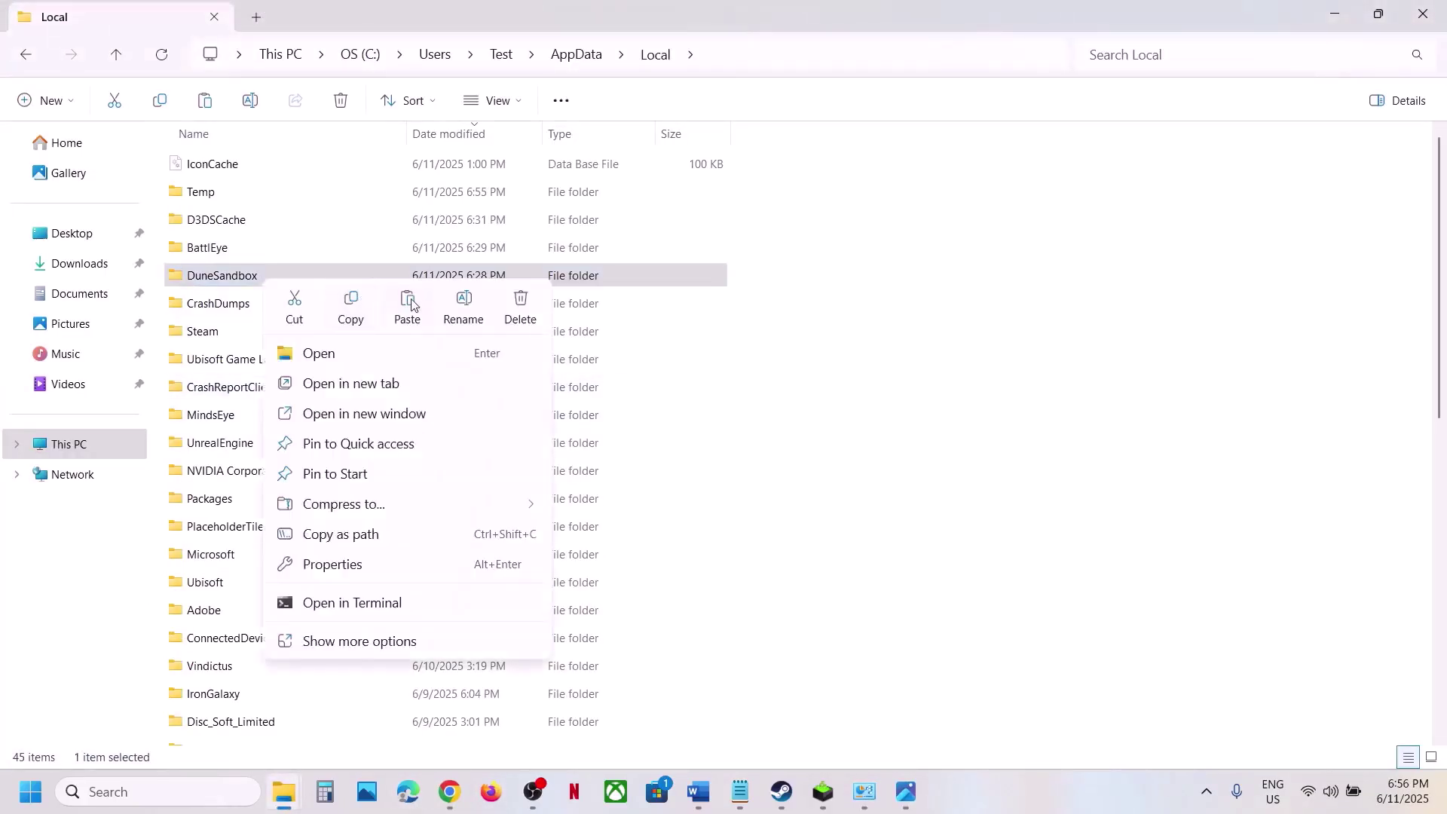
pyautogui.click(472, 303)
pyautogui.click(265, 279)
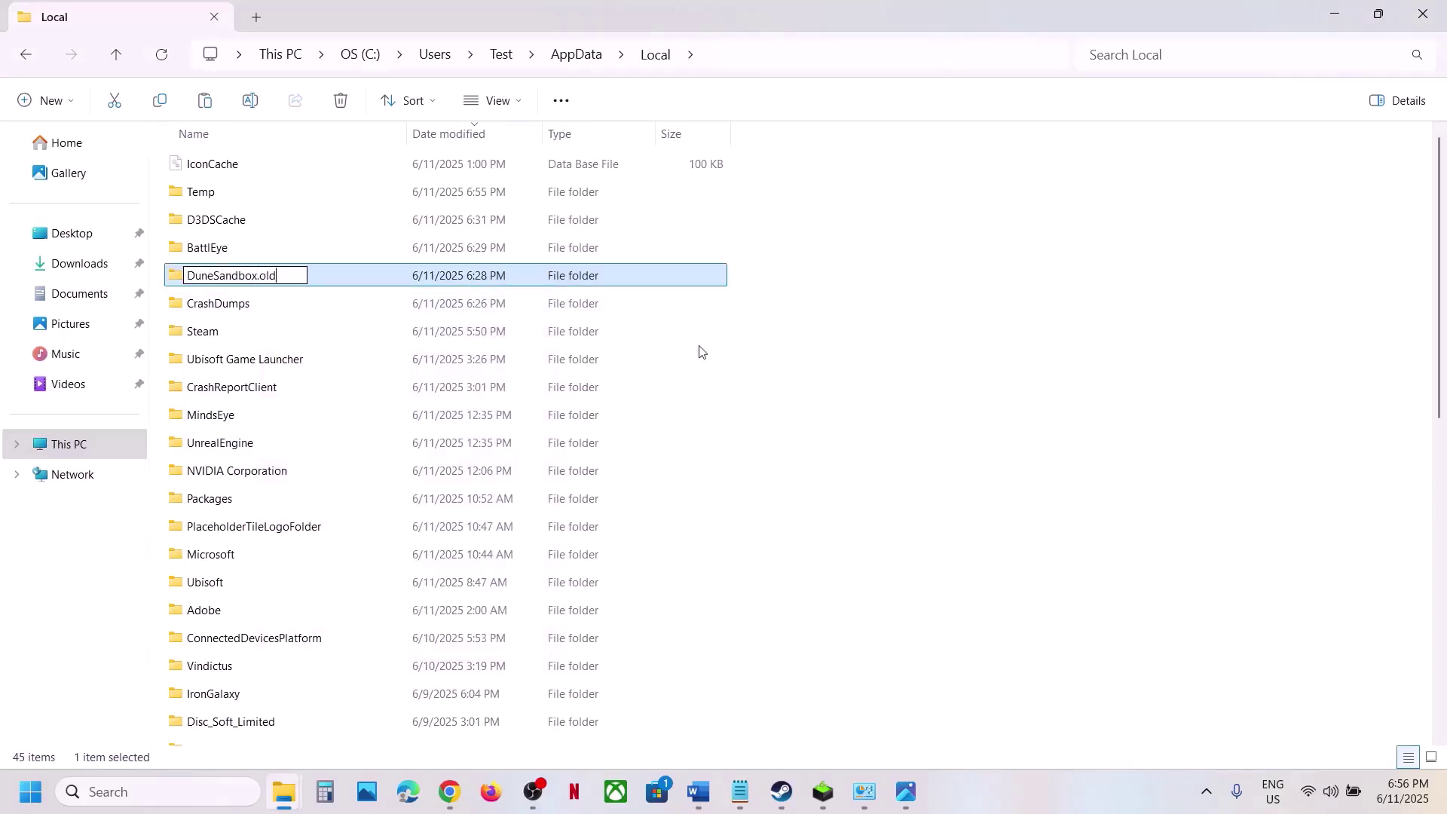
pyautogui.press('Return')
# Step: Switch to the Word checklist and read Step 13 about verifying the game files
pyautogui.click(782, 792)
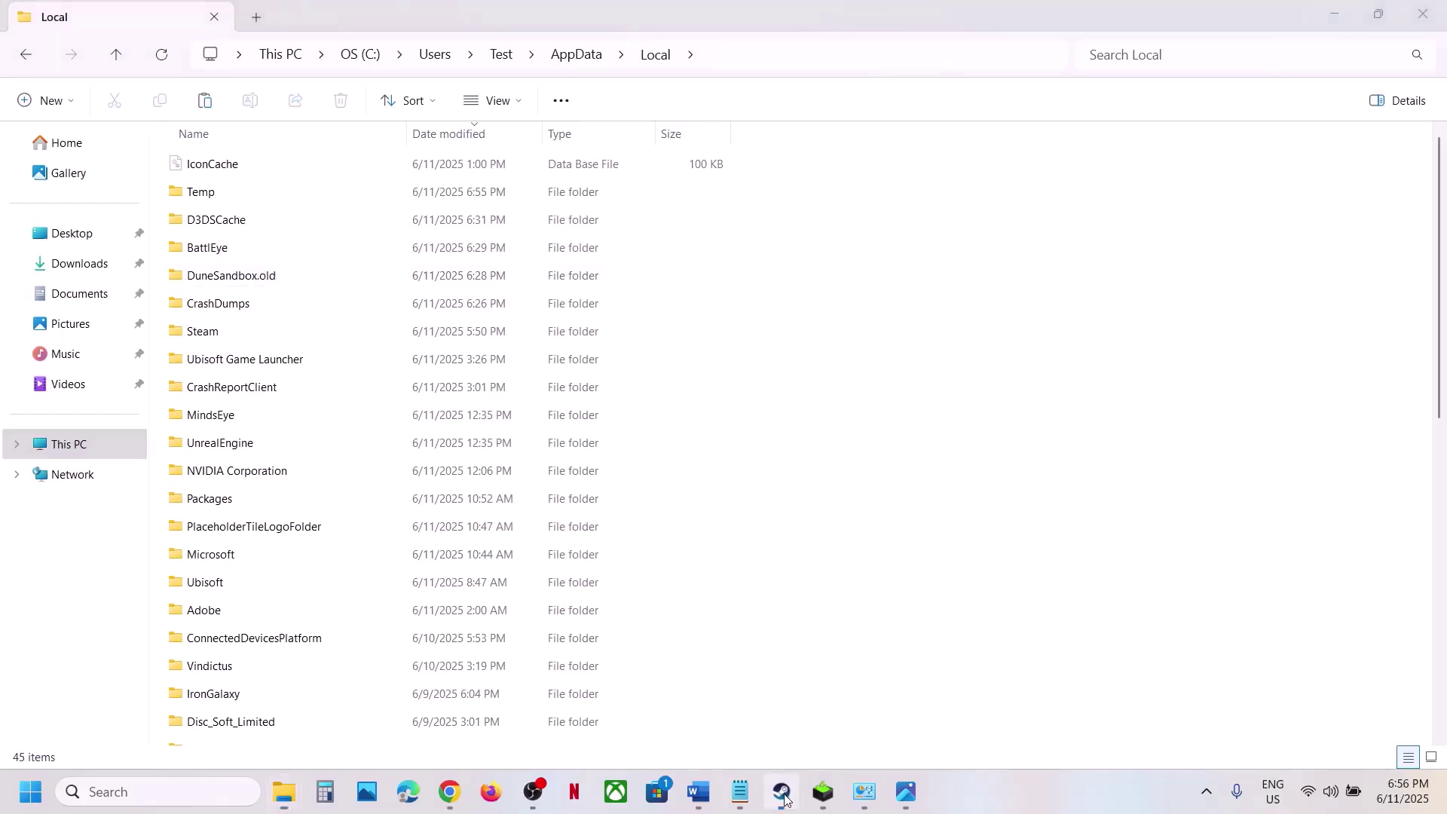
pyautogui.click(698, 791)
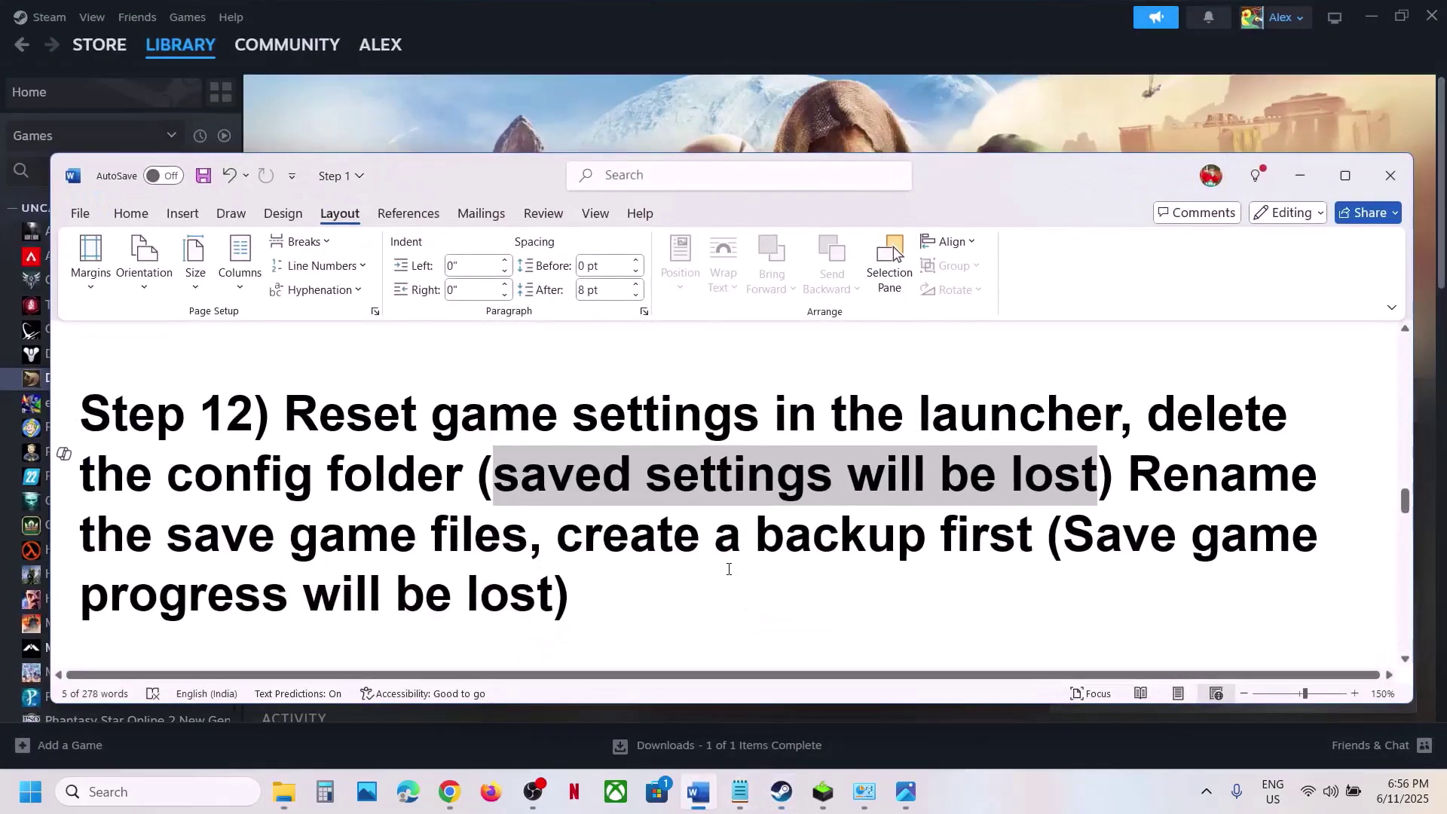
pyautogui.scroll(-1, 730, 569)
pyautogui.scroll(-1, 730, 569)
# Step: Switch to Steam, show the Installed Files properties of Dune: Awakening with the file verification option, and close them
pyautogui.click(595, 57)
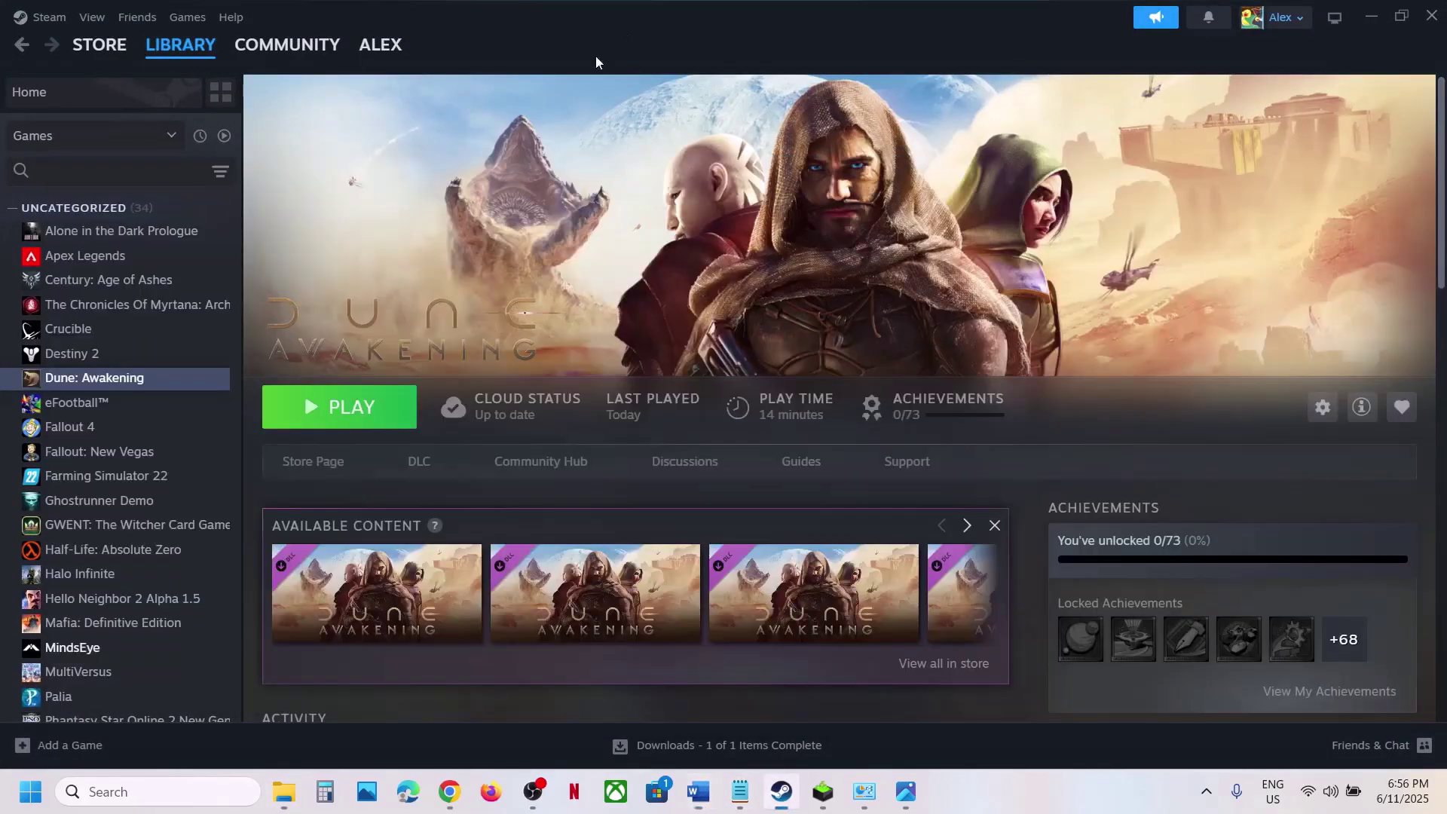
pyautogui.rightClick(156, 384)
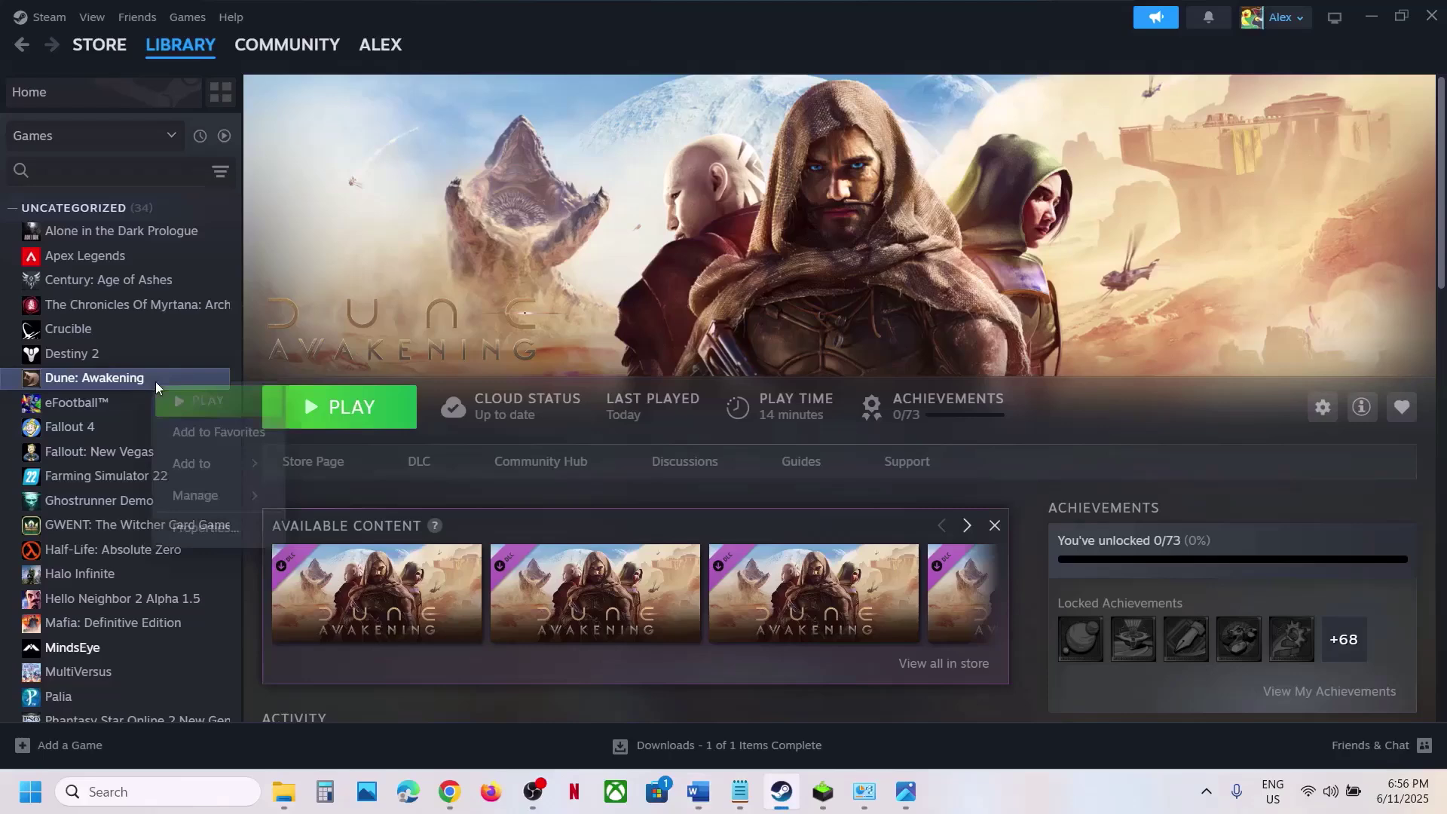
pyautogui.click(204, 527)
pyautogui.click(450, 286)
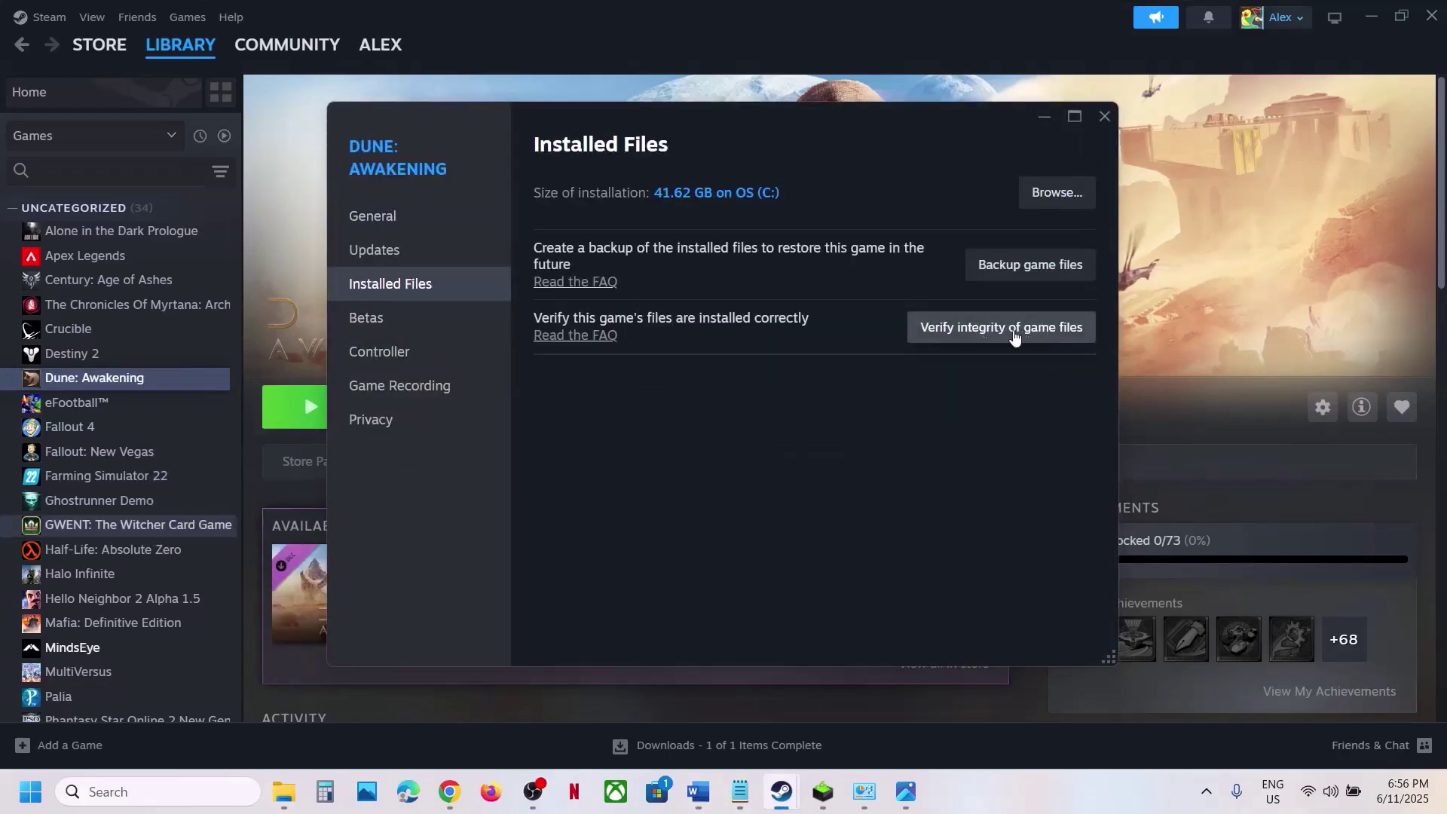
pyautogui.click(1105, 116)
# Step: Highlight the Step 14 text "Increase the Virtual memory" in the Word checklist and return to Steam
pyautogui.click(699, 791)
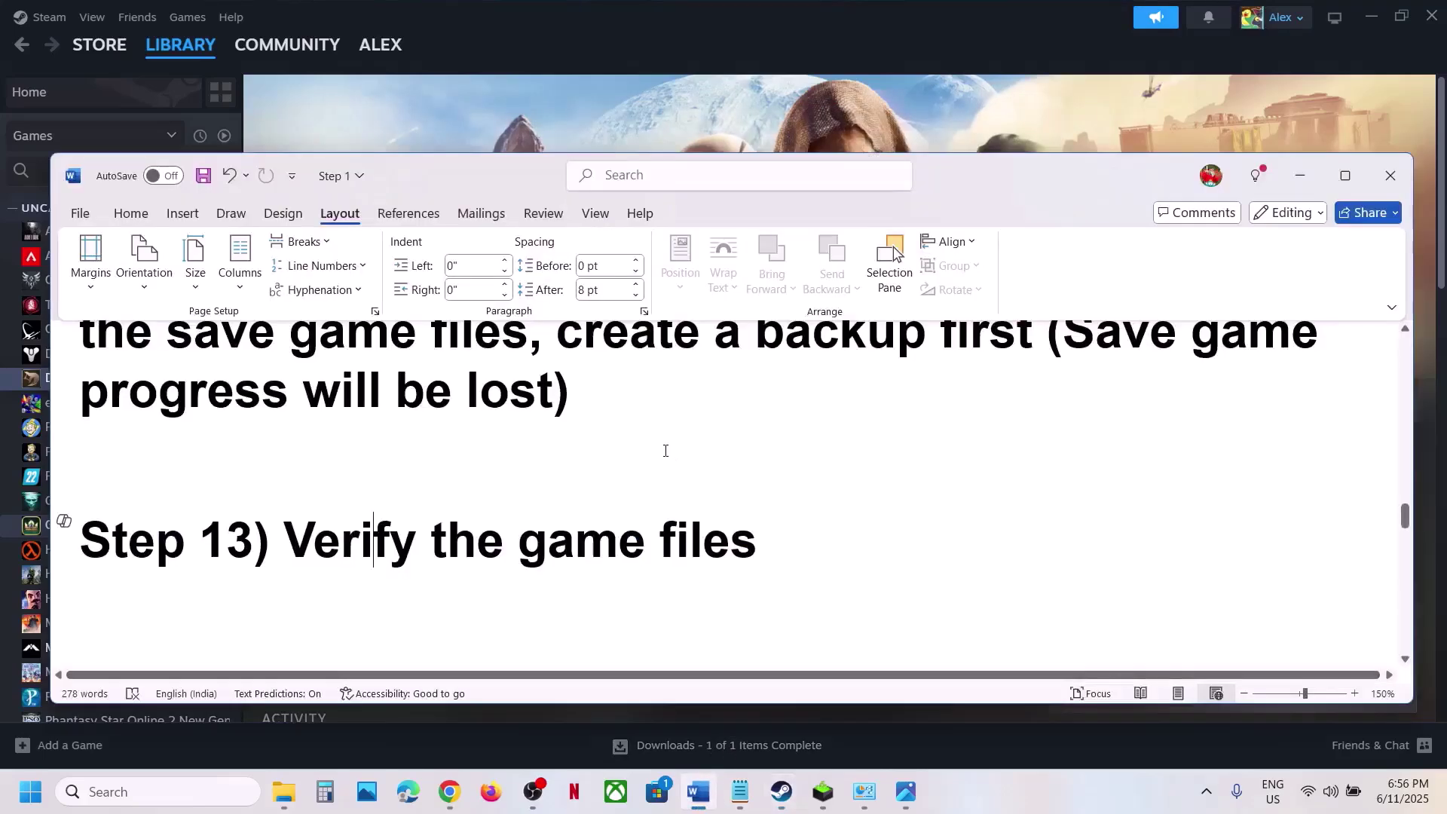
pyautogui.scroll(-3, 662, 453)
pyautogui.moveTo(367, 473); pyautogui.dragTo(942, 490)
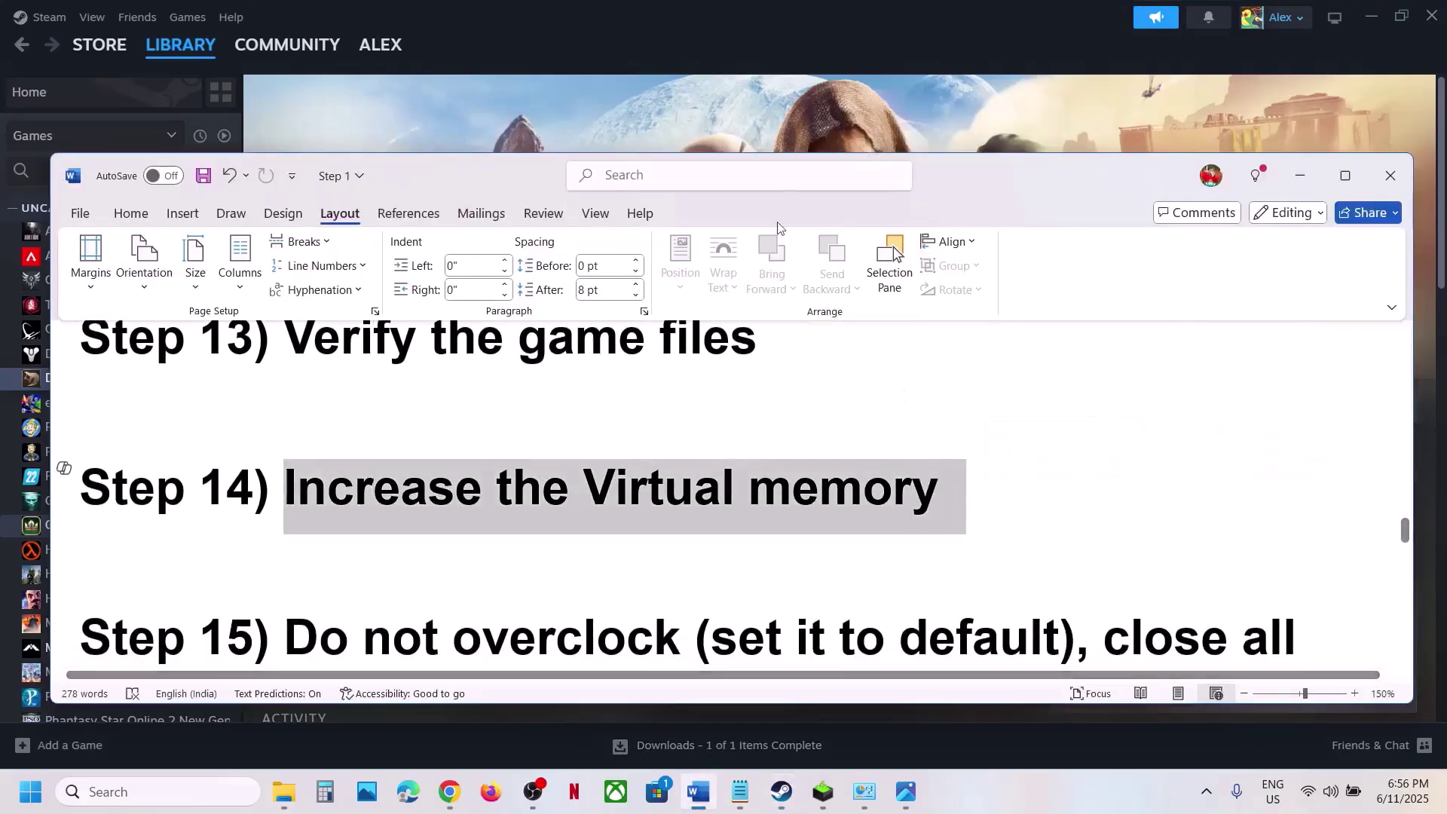
pyautogui.click(763, 139)
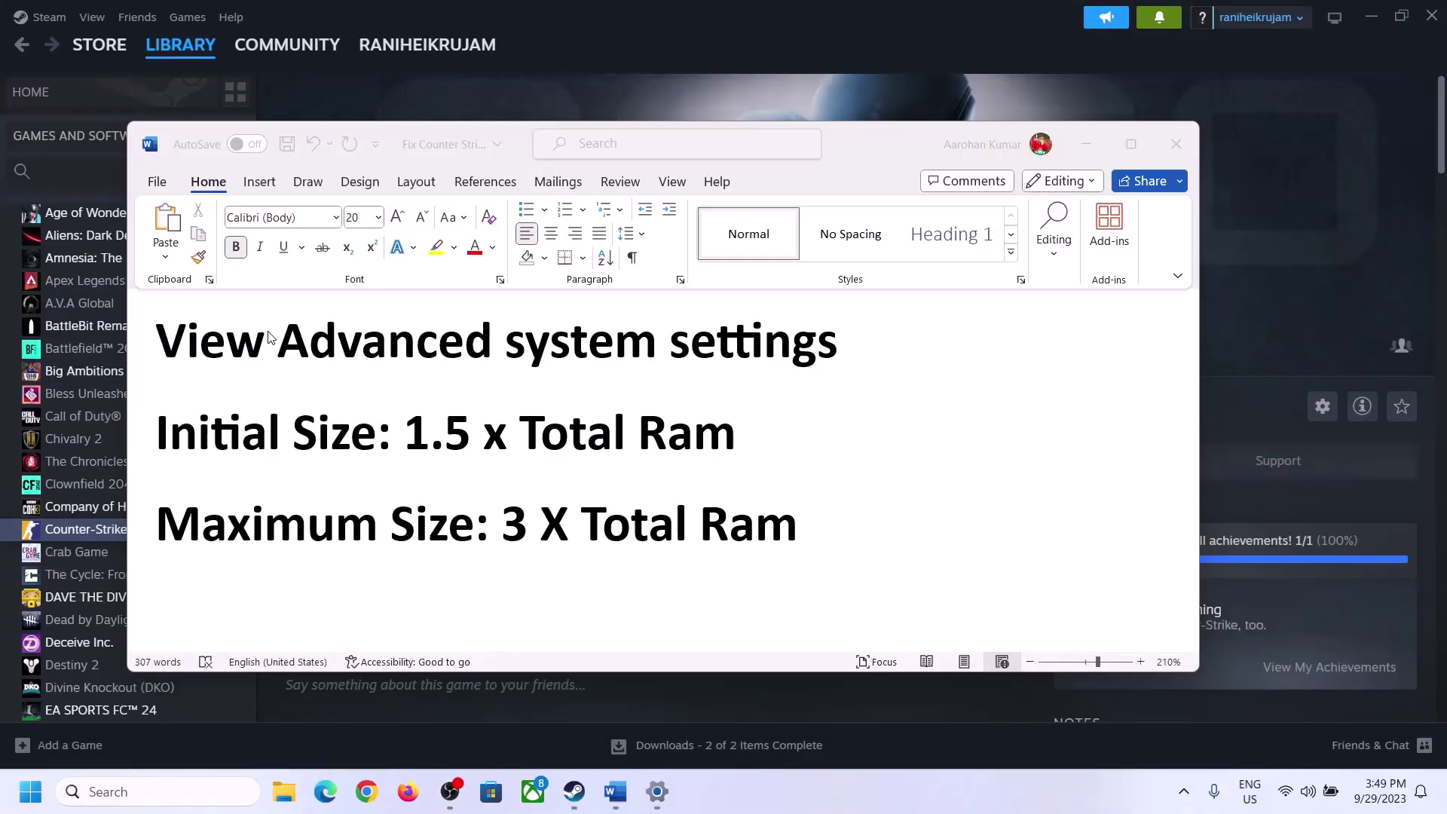
# Step: Copy "View Advanced system settings" from the Word notes, search Windows for it and open the matching Control Panel item
pyautogui.click(192, 347)
pyautogui.moveTo(172, 347); pyautogui.dragTo(803, 358)
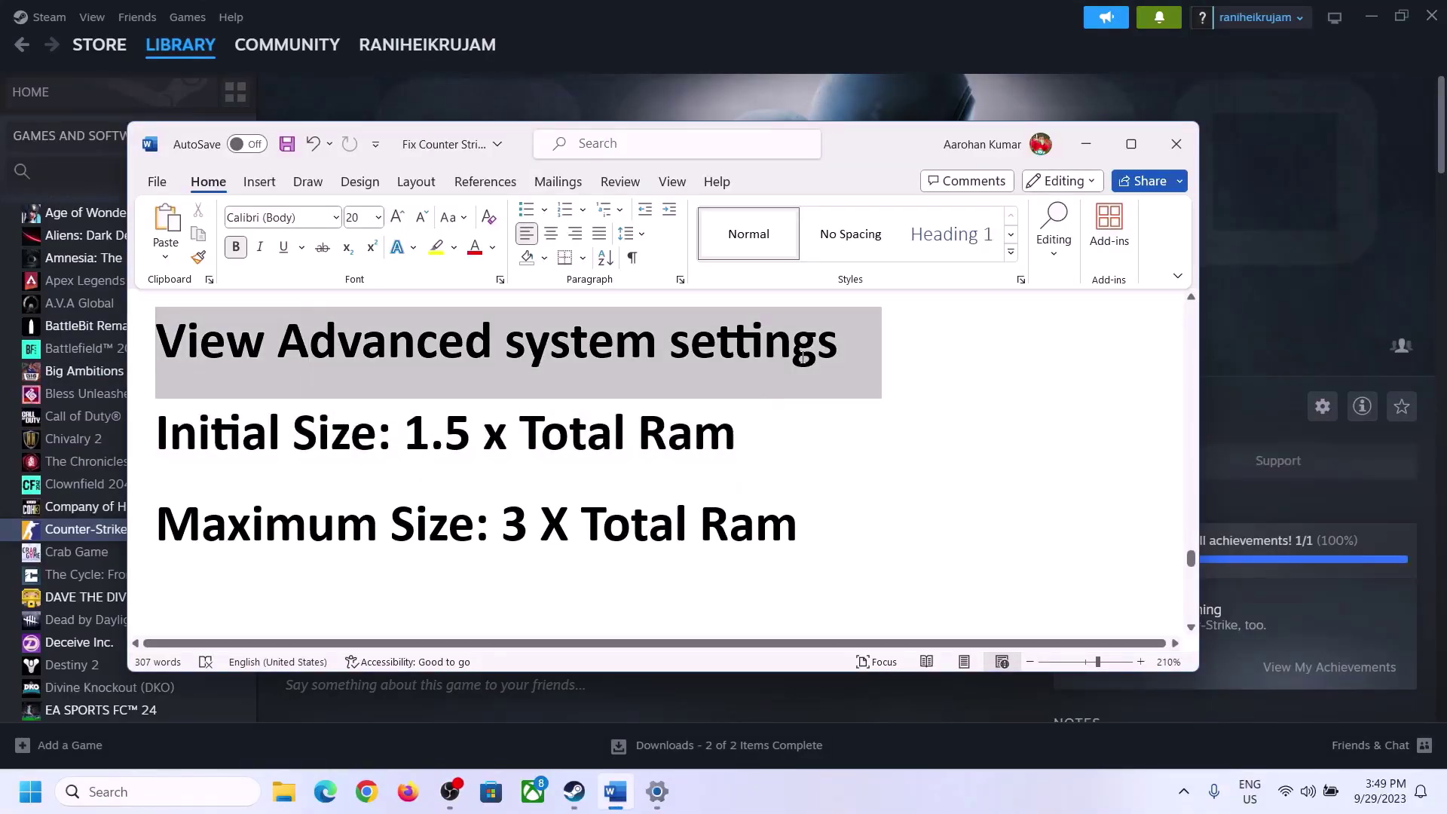
pyautogui.hotkey('ctrl', 'c')
pyautogui.click(175, 791)
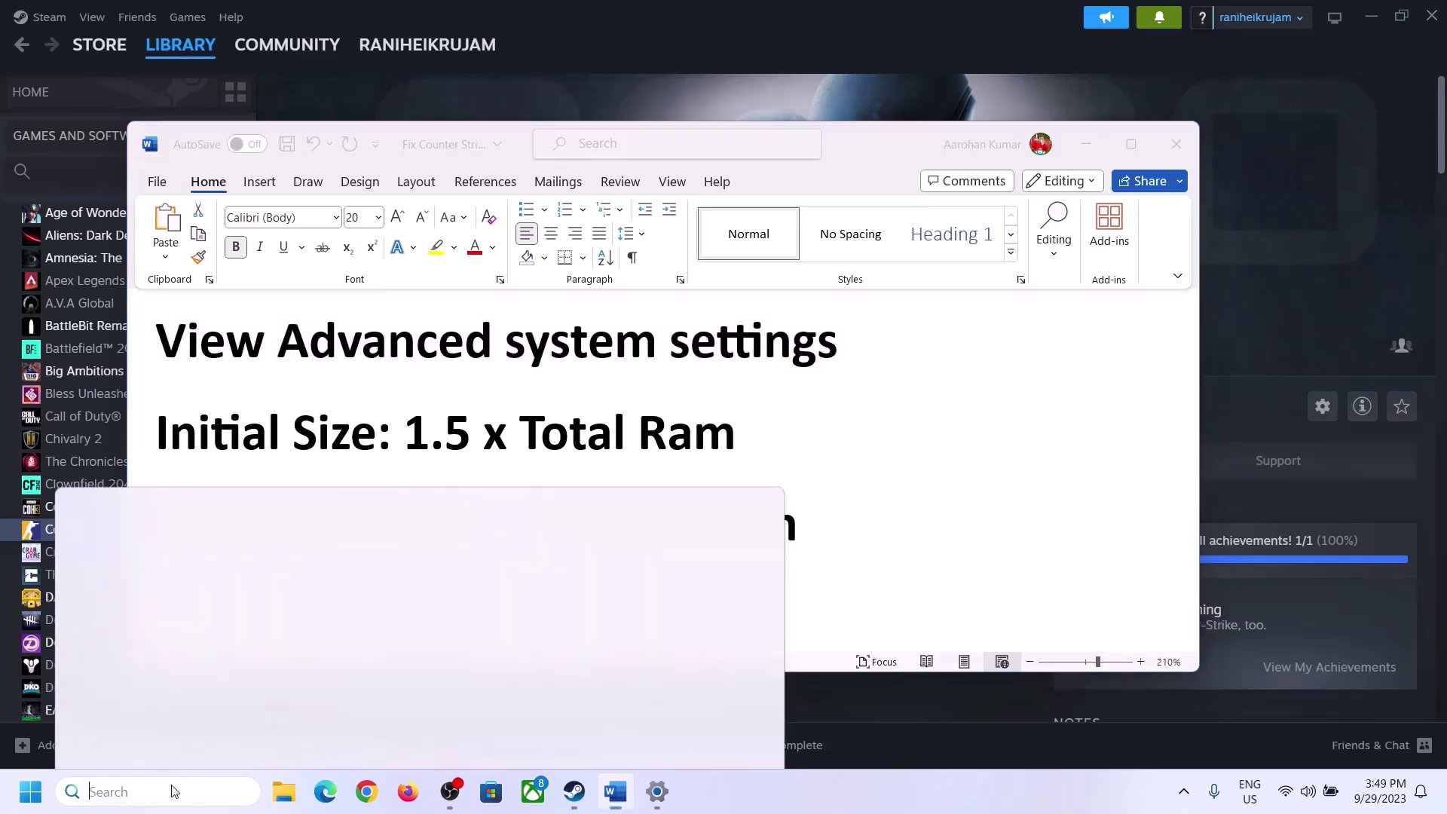
pyautogui.hotkey('ctrl', 'v')
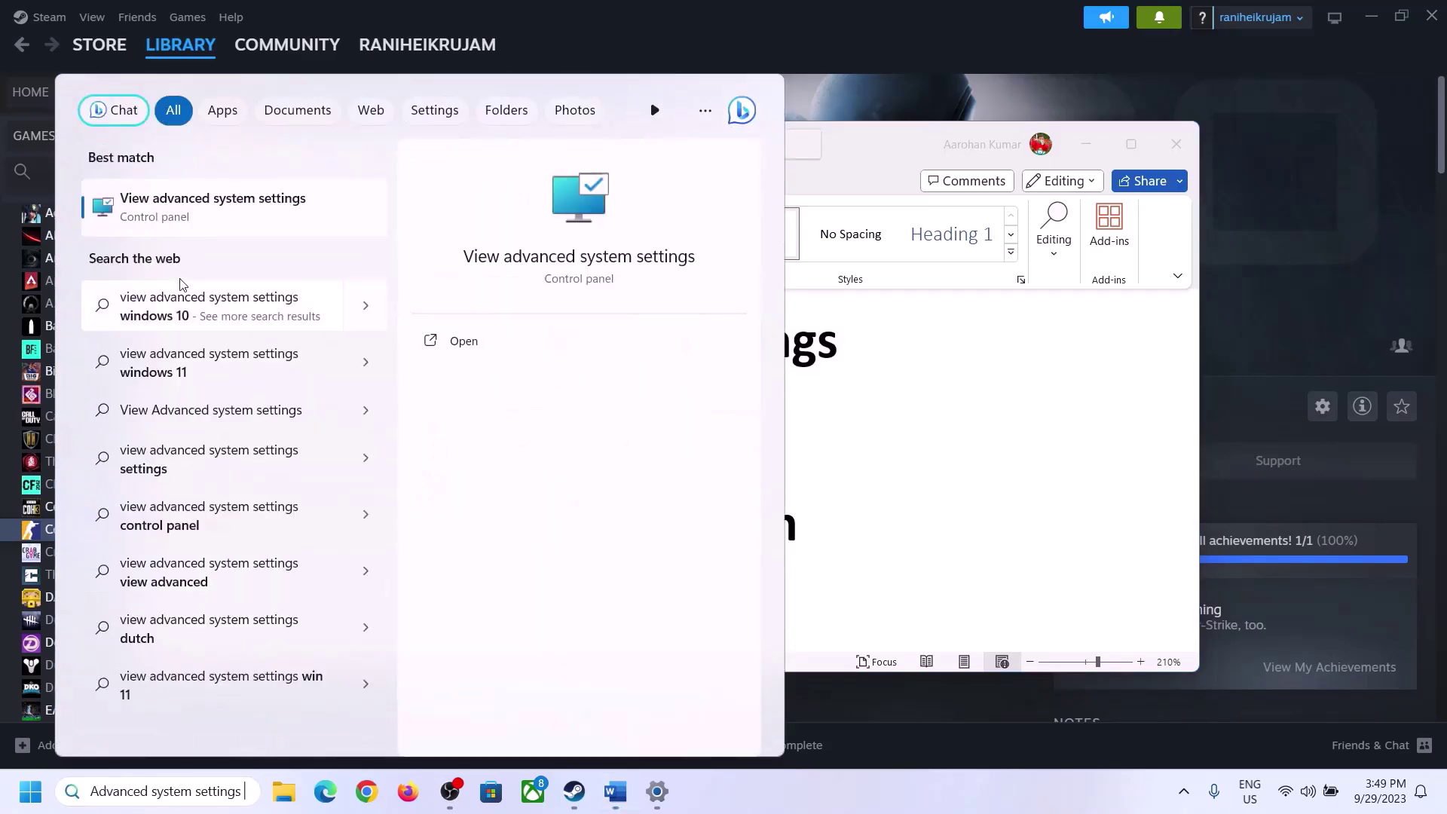
pyautogui.click(204, 219)
# Step: In the Virtual Memory settings under Performance Options, turn off automatic paging file management and choose a custom size for drive C
pyautogui.moveTo(301, 146); pyautogui.dragTo(647, 266)
pyautogui.click(811, 381)
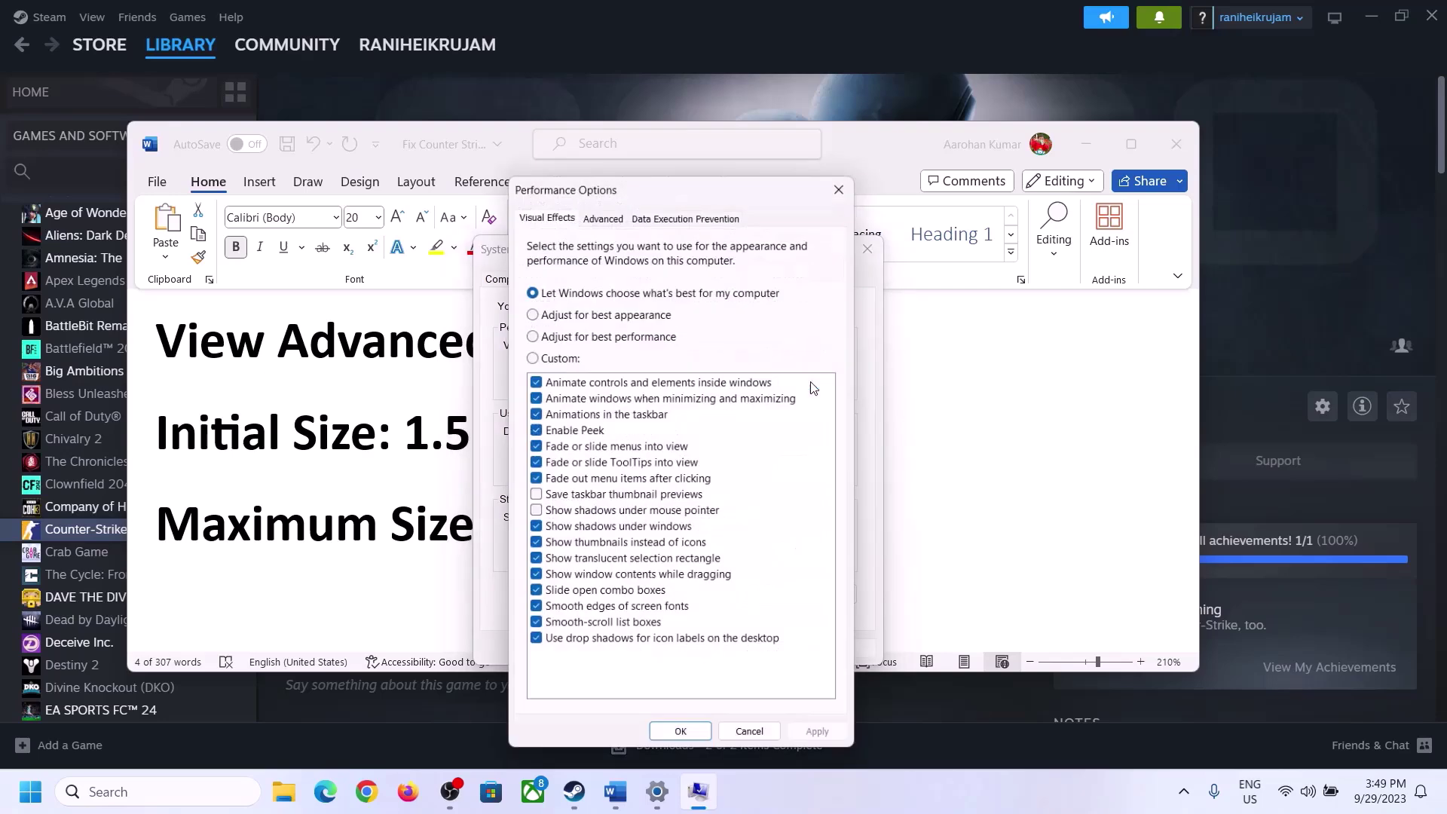
pyautogui.click(604, 211)
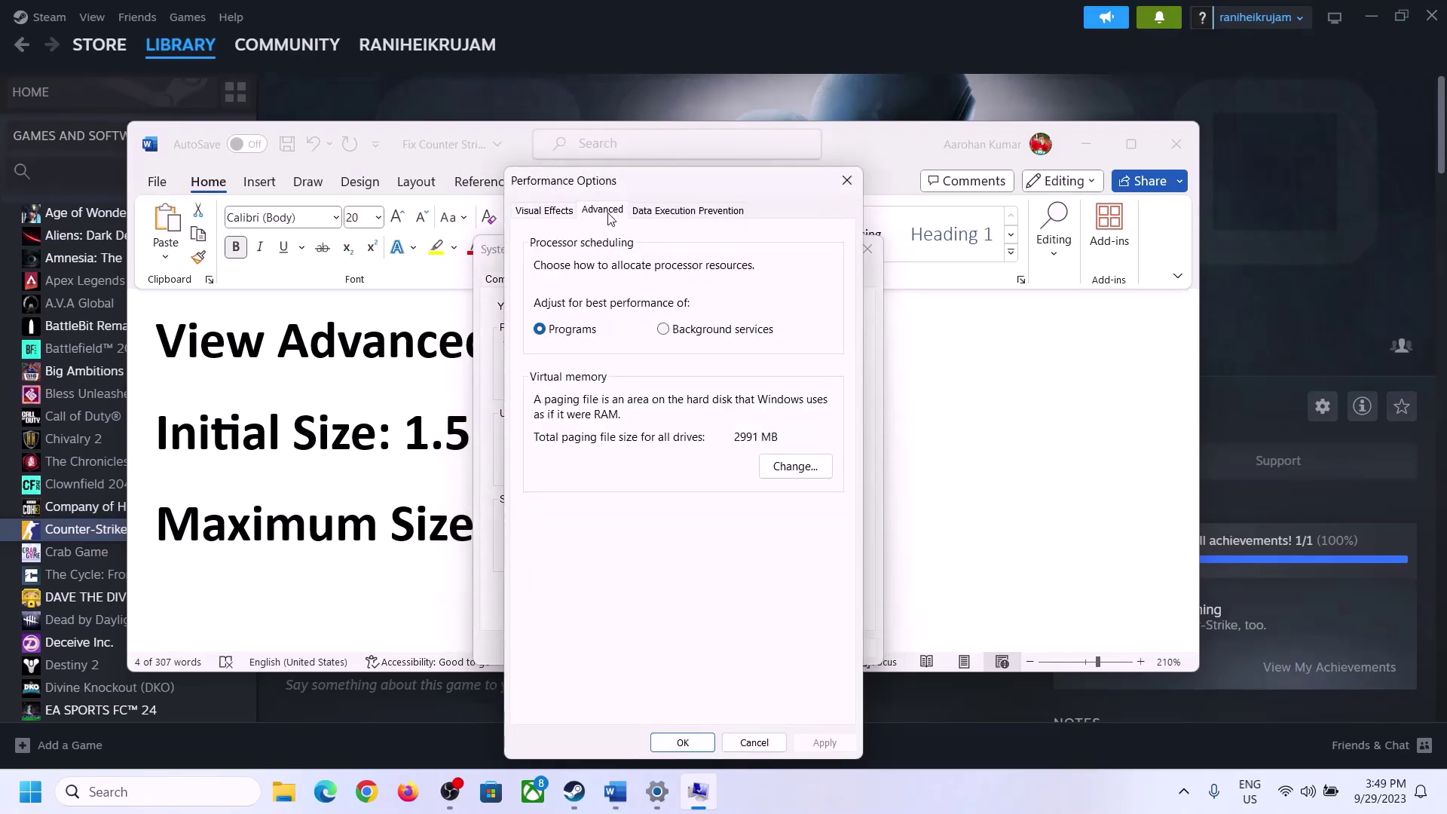
pyautogui.click(799, 469)
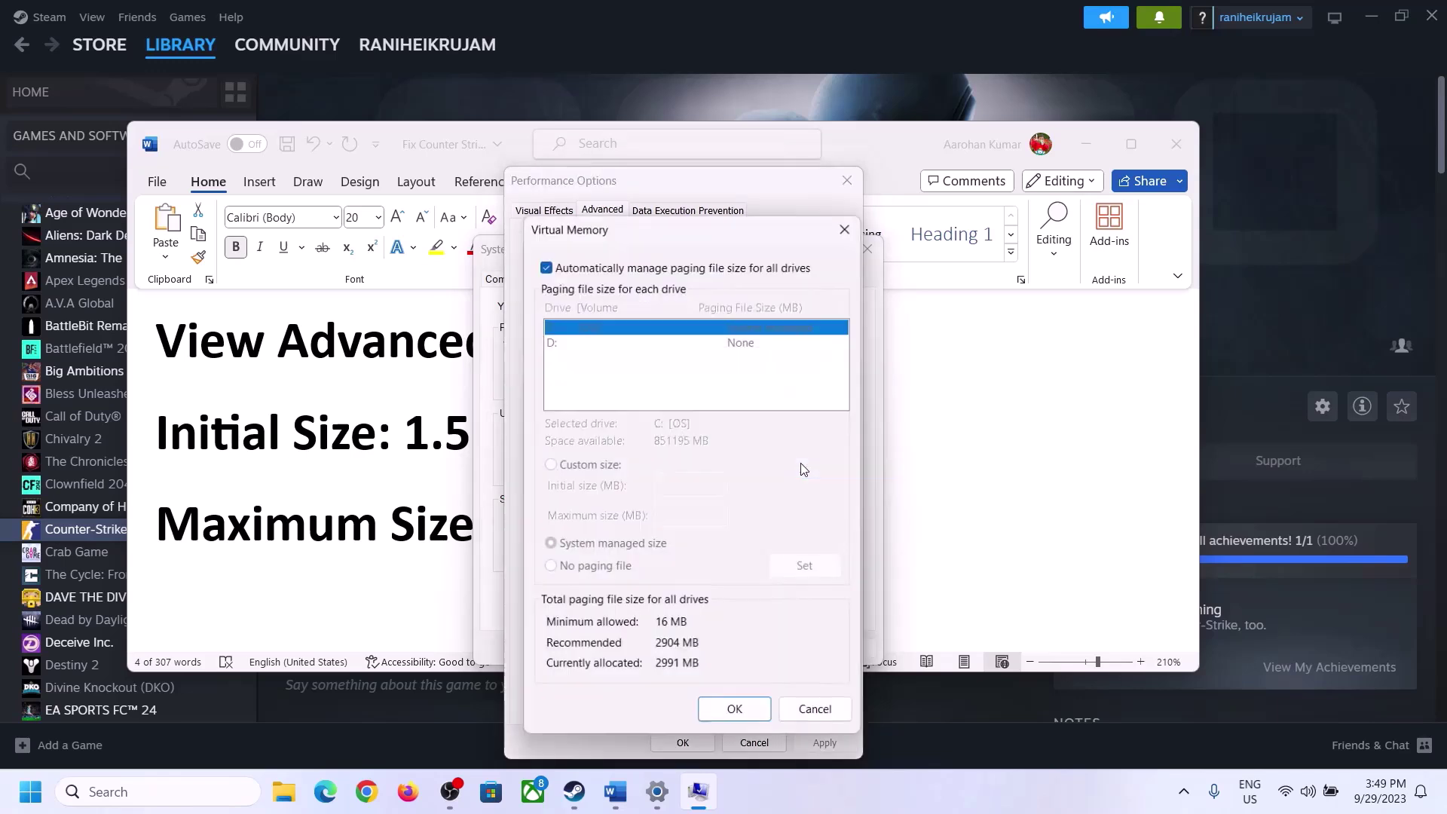
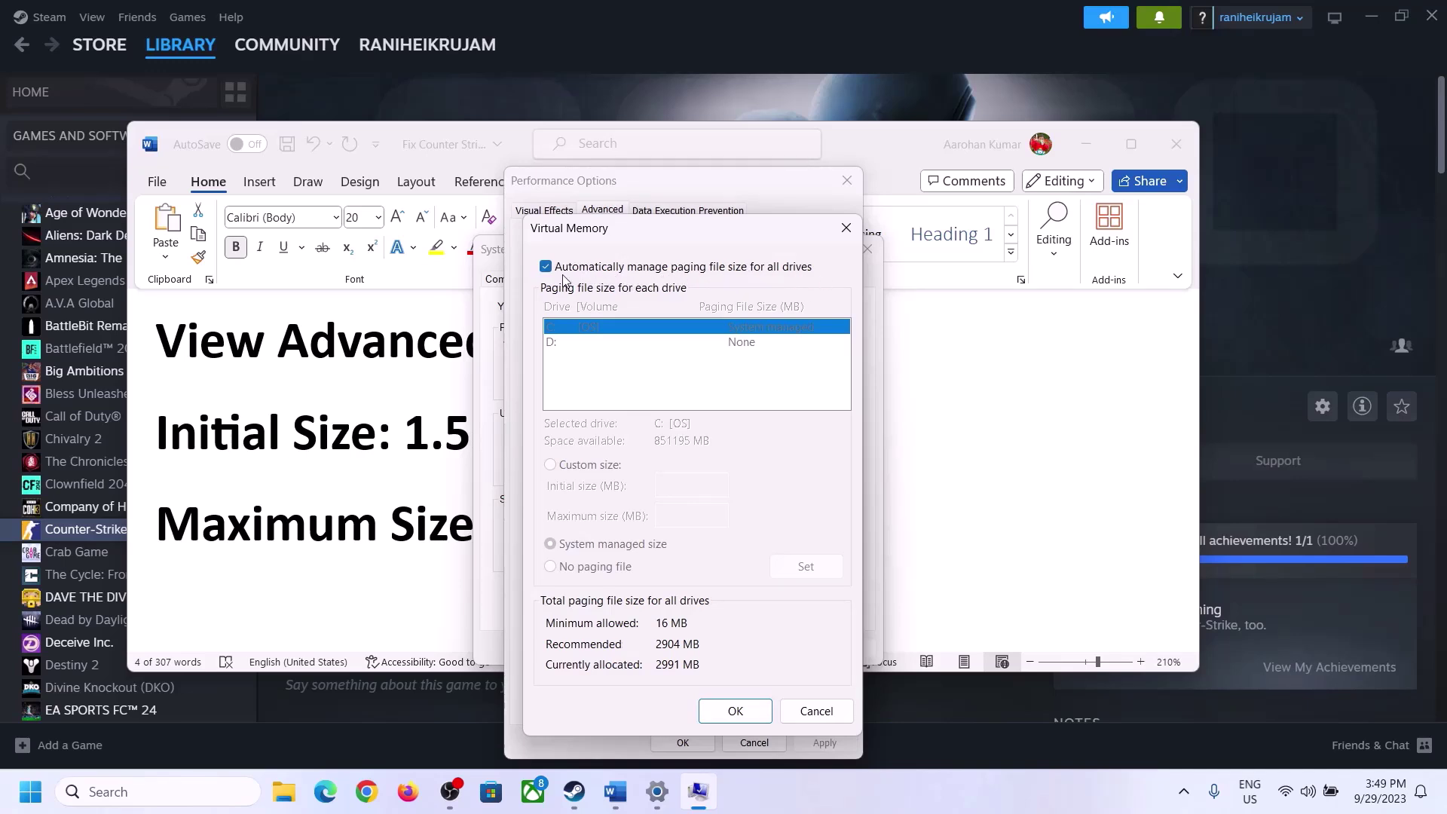
pyautogui.click(546, 267)
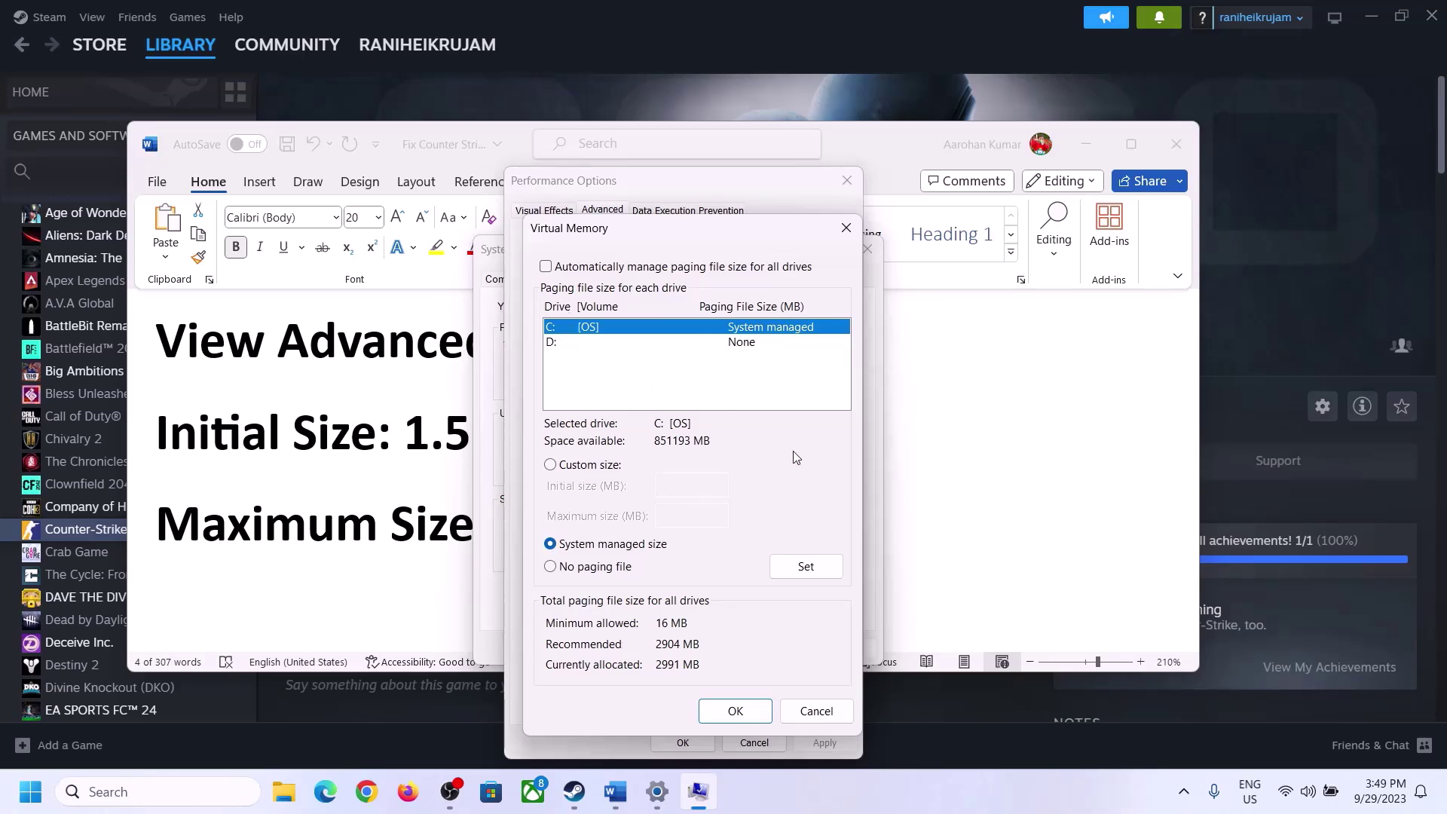
pyautogui.click(551, 466)
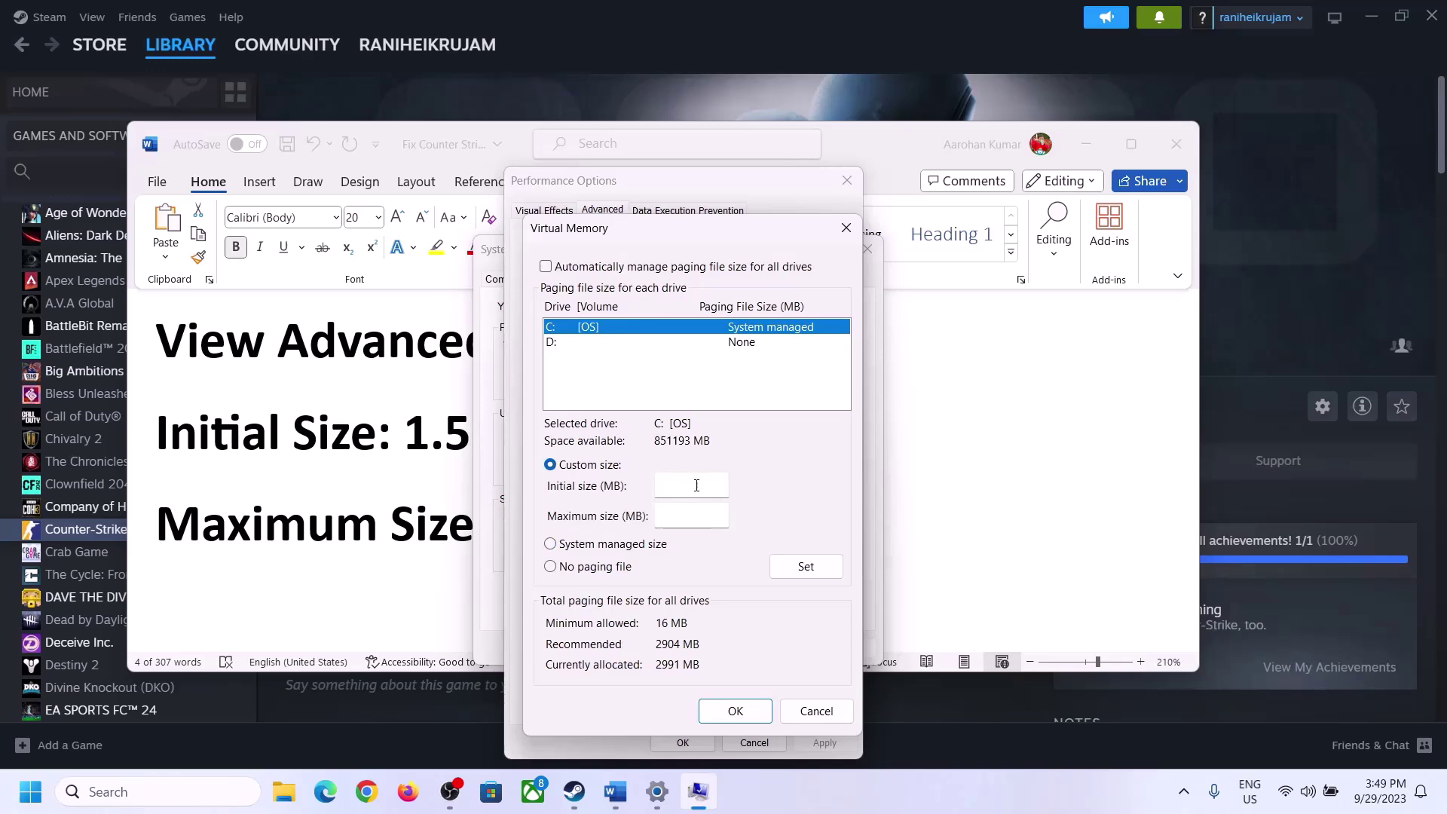
# Step: Highlight "1.5 x Total Ram" in the Word notes and look up the installed RAM on the System About page in Windows Settings
pyautogui.click(395, 450)
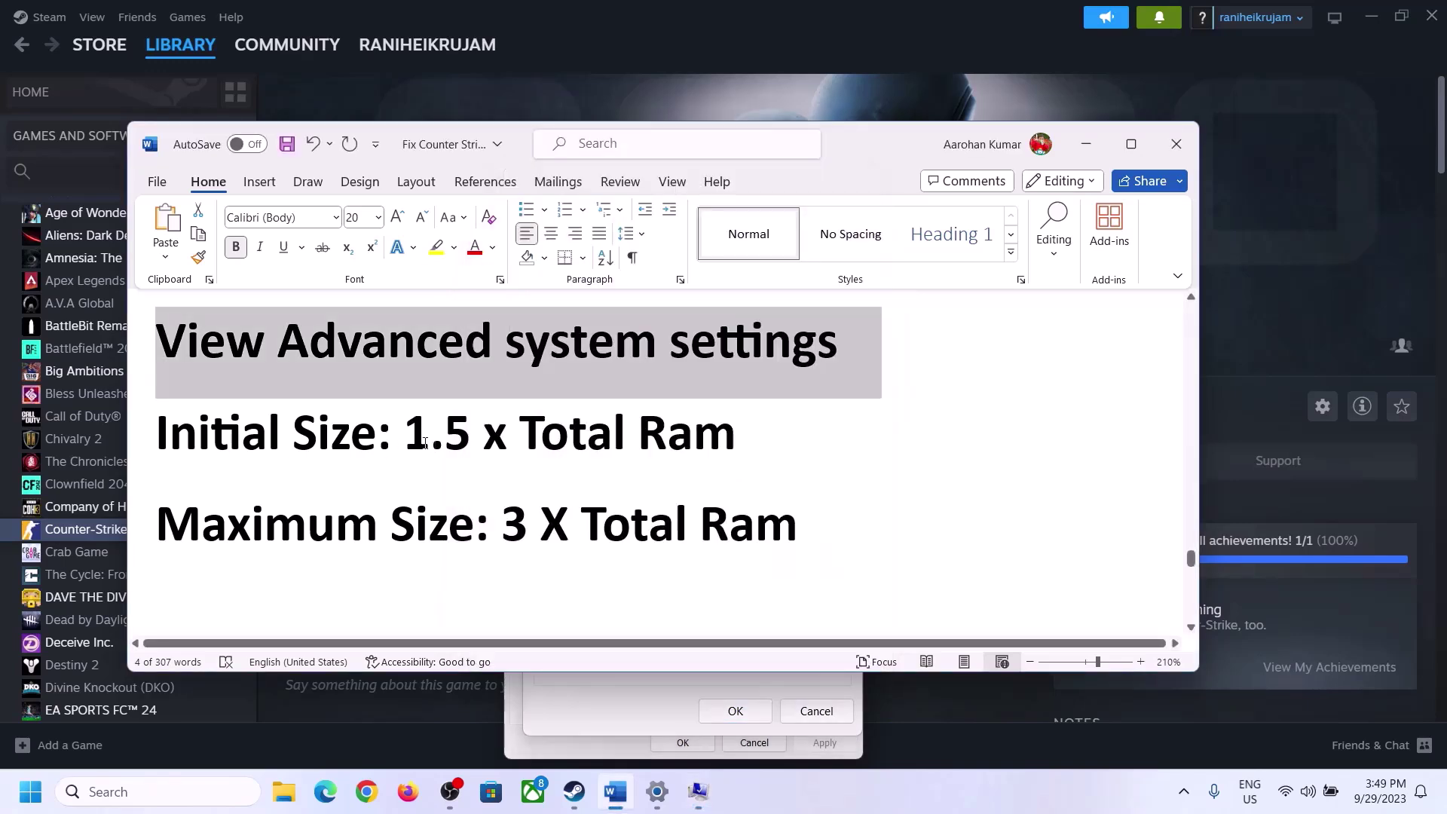
pyautogui.moveTo(403, 442); pyautogui.dragTo(671, 450)
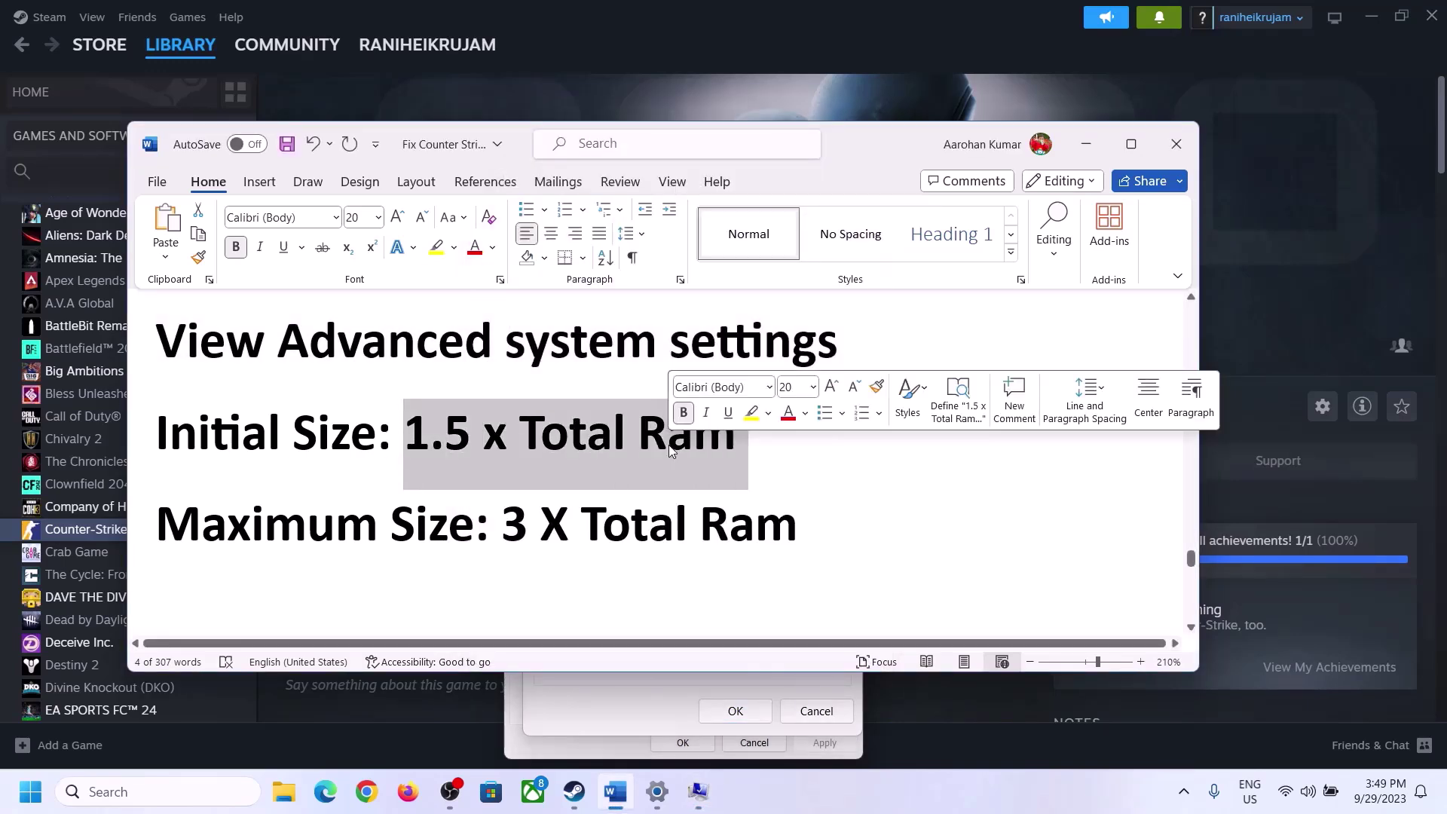
pyautogui.click(659, 797)
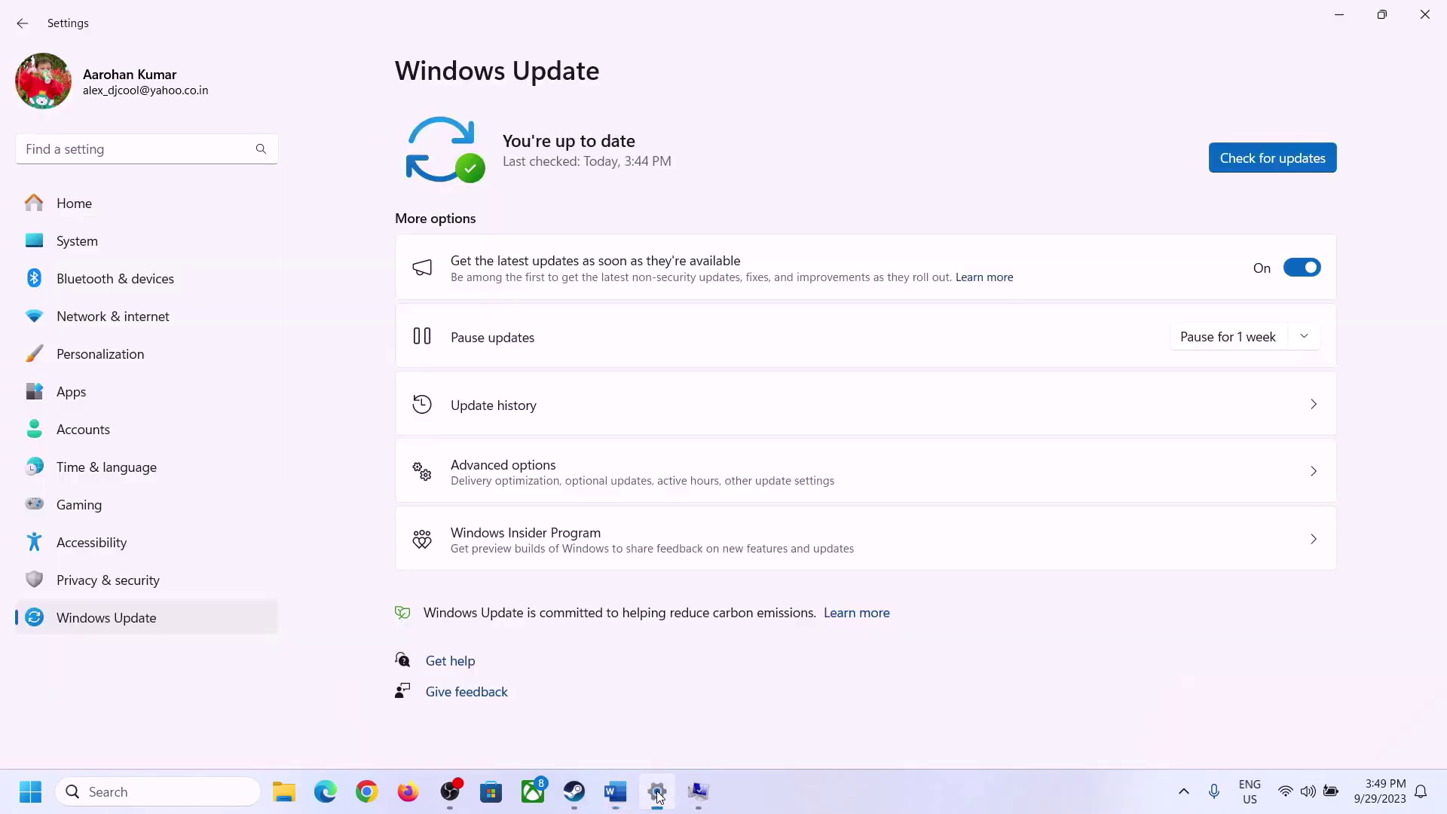
pyautogui.click(66, 252)
pyautogui.scroll(-10, 526, 521)
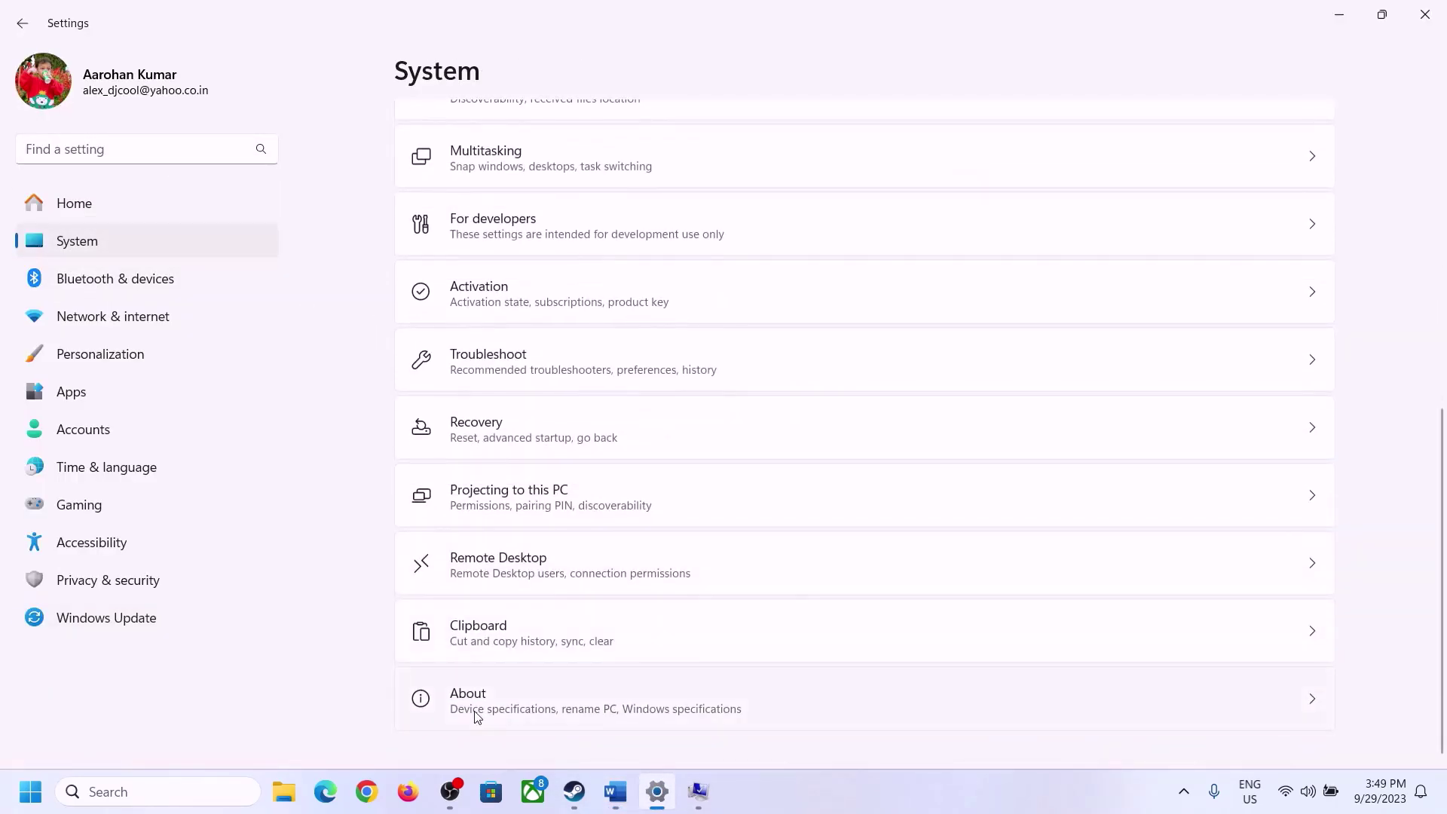
pyautogui.click(477, 708)
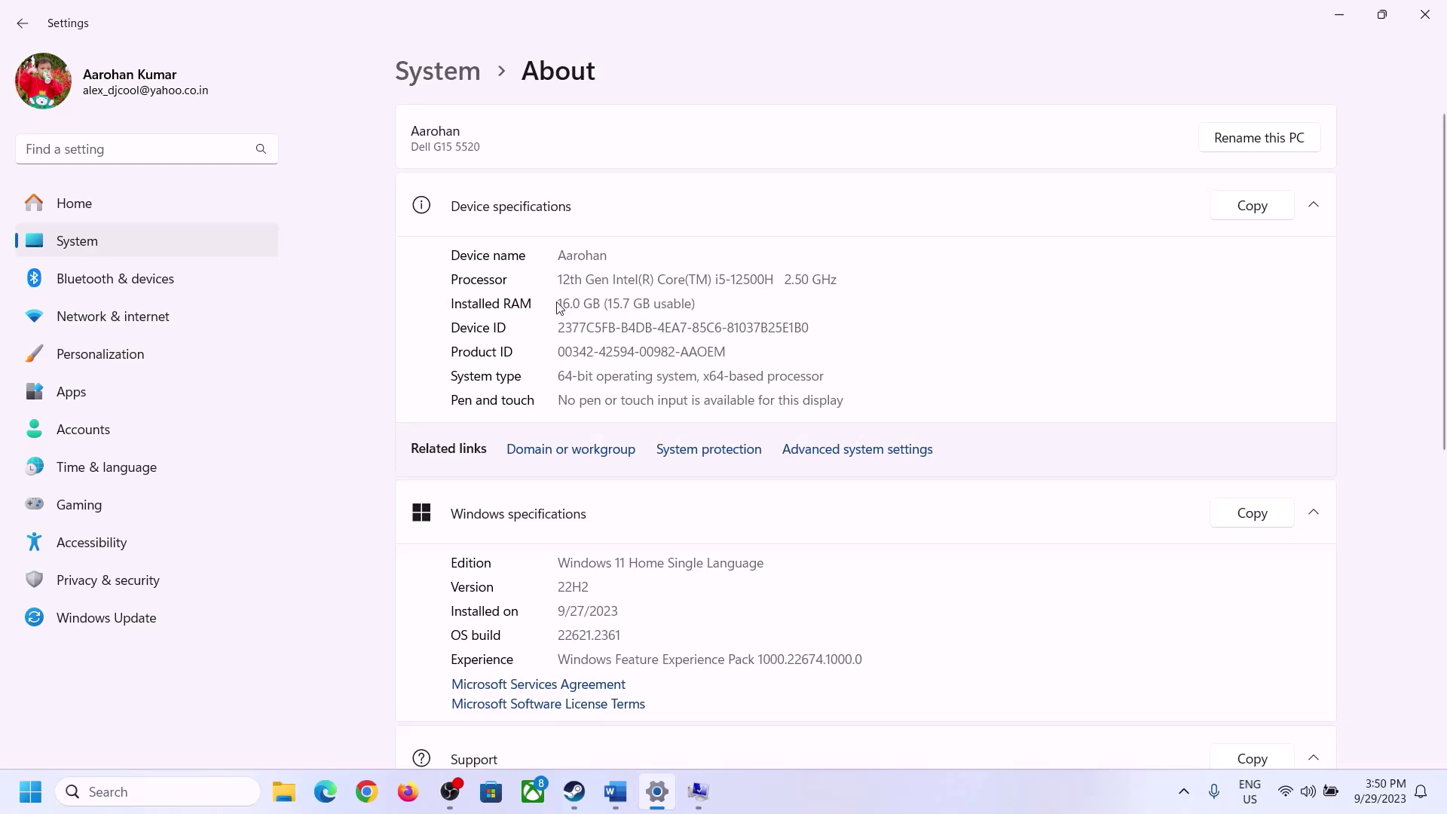
pyautogui.moveTo(569, 302); pyautogui.dragTo(552, 306)
pyautogui.click(569, 303)
pyautogui.moveTo(572, 298); pyautogui.dragTo(551, 298)
# Step: Start Calculator with the Run command calc and place it alongside the Word notes on initial and maximum size
pyautogui.click(698, 793)
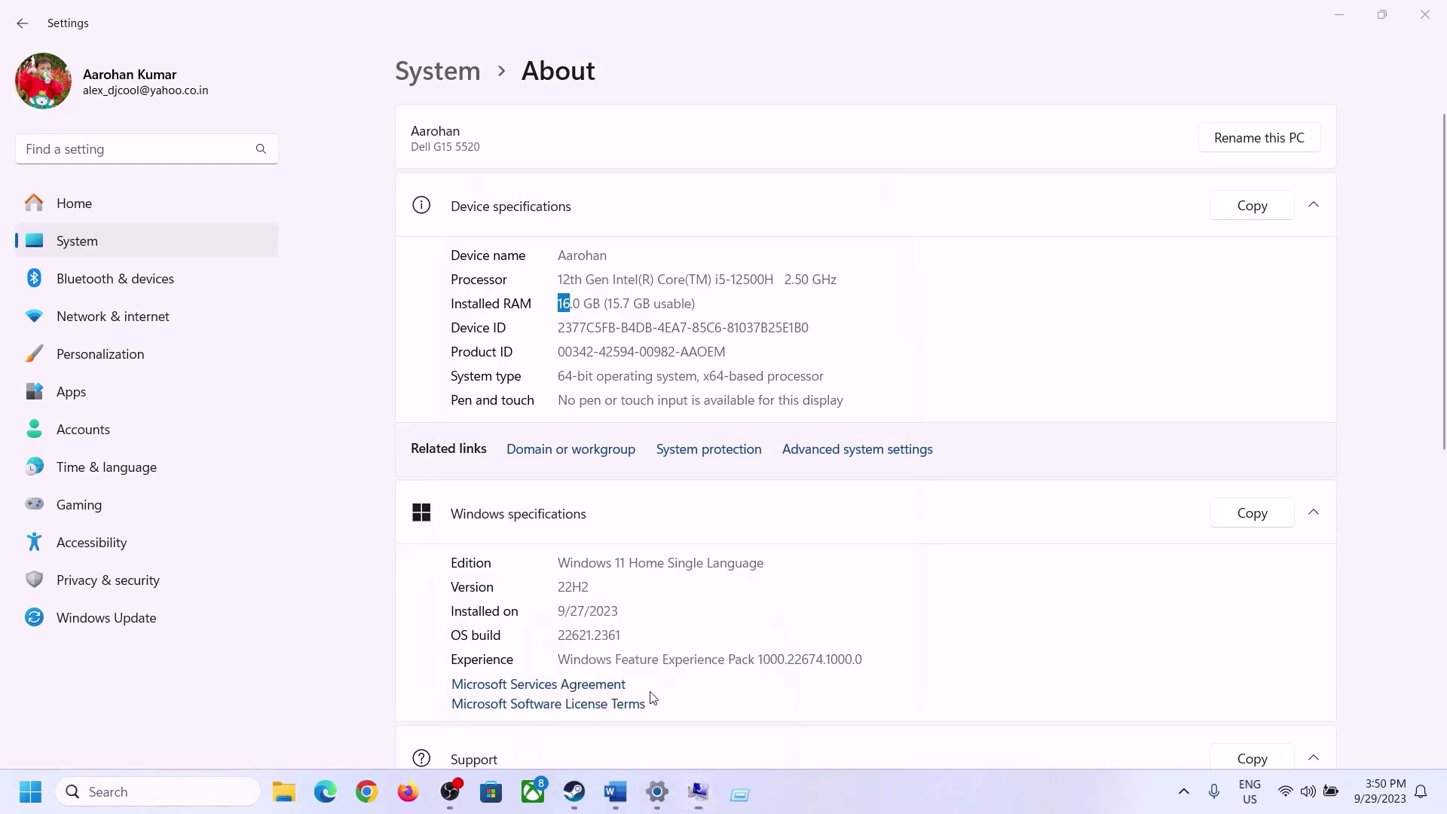
pyautogui.press('super+r')
pyautogui.write('cal')
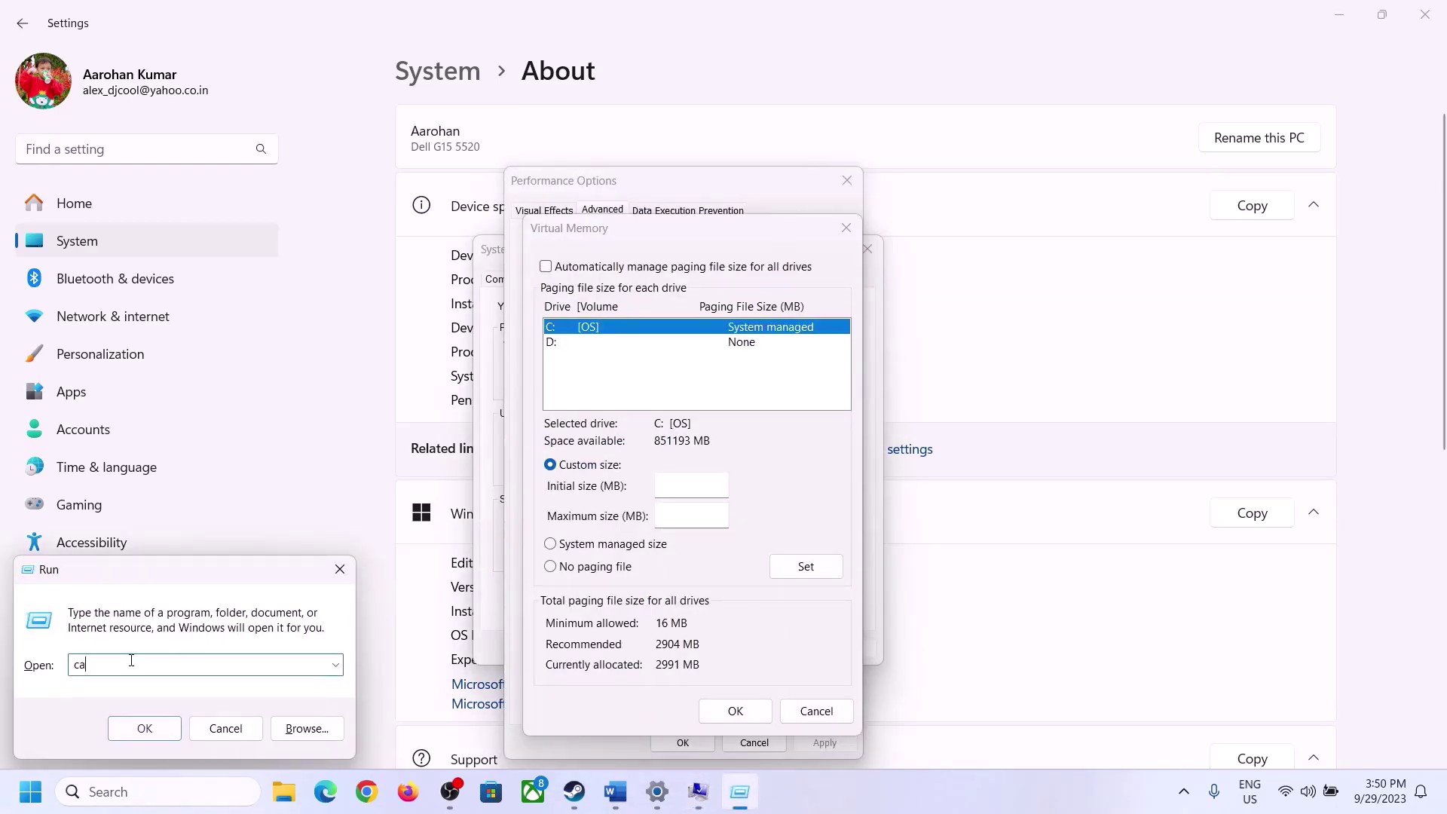
pyautogui.click(136, 728)
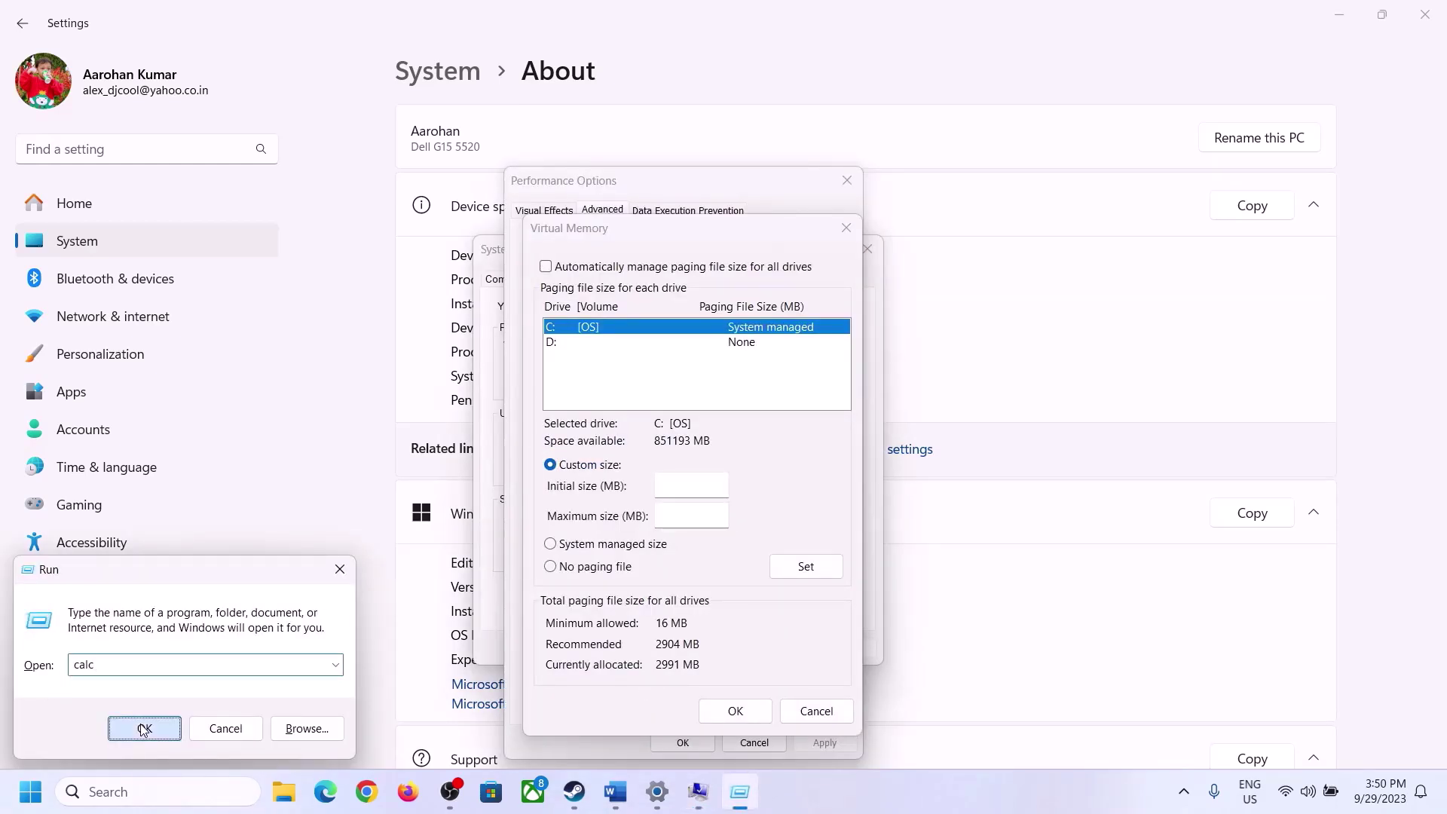
pyautogui.moveTo(179, 27); pyautogui.dragTo(1056, 248)
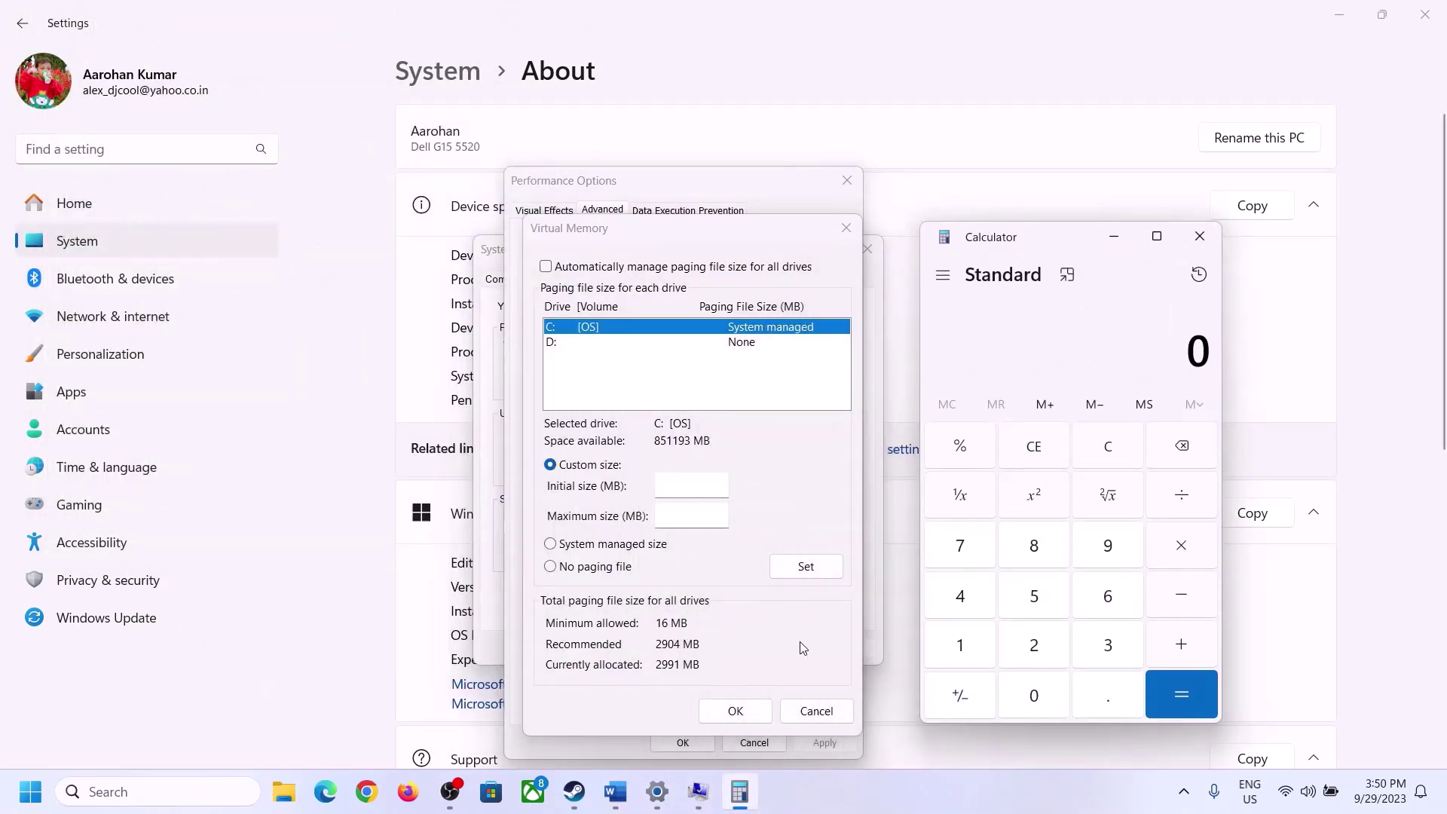
pyautogui.click(517, 666)
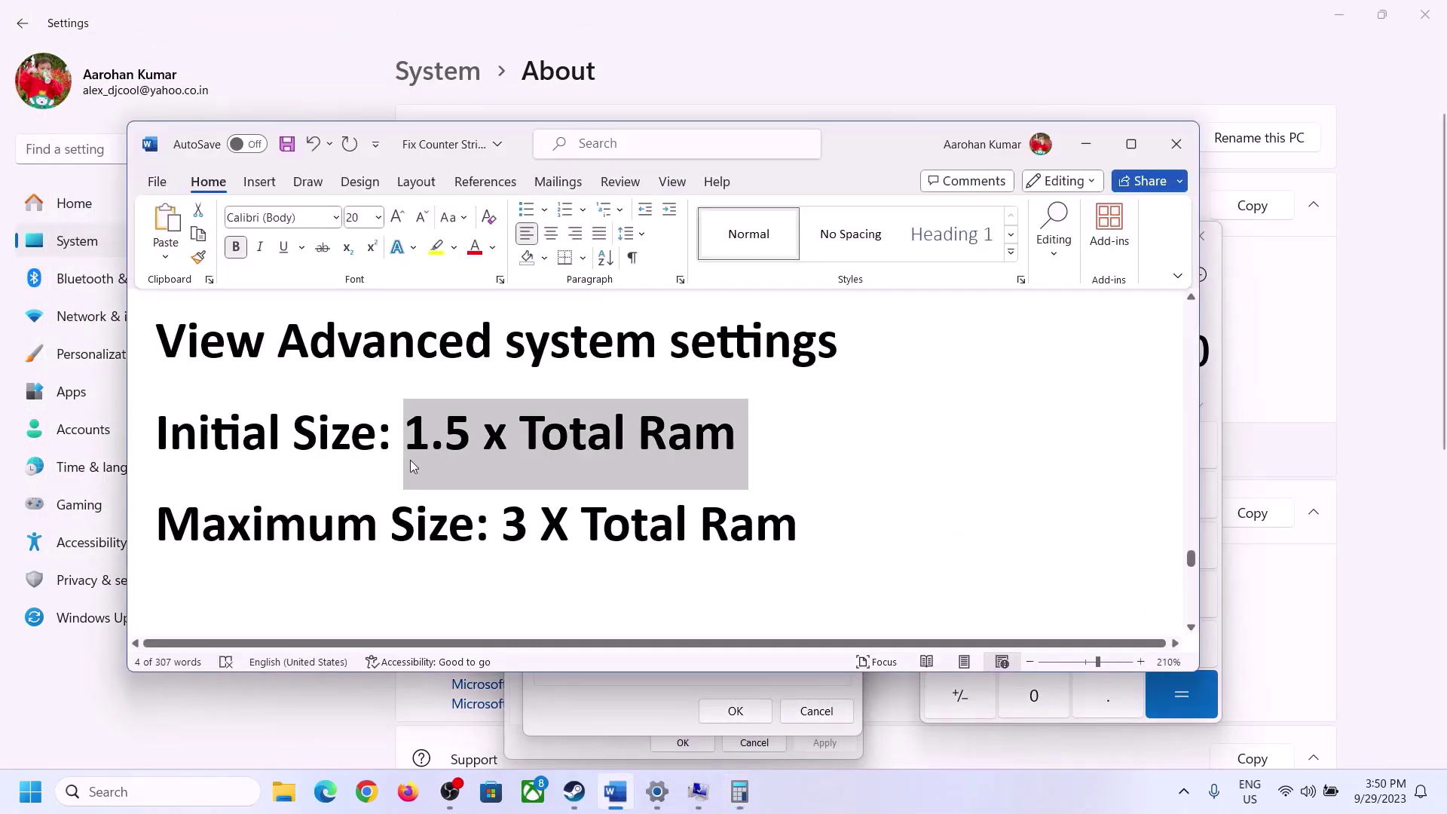
pyautogui.click(960, 695)
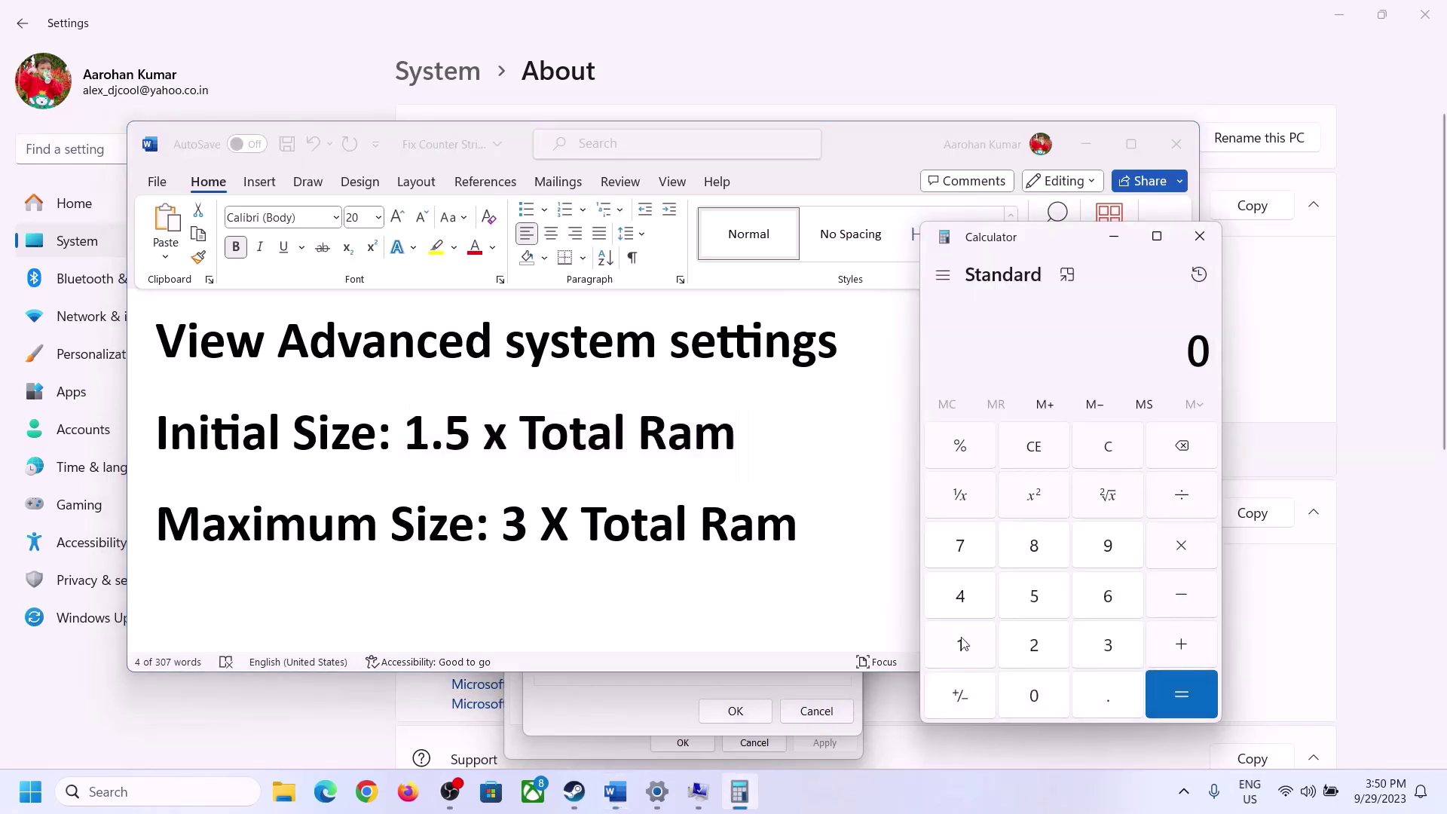
pyautogui.click(964, 650)
pyautogui.click(1104, 610)
pyautogui.click(1110, 461)
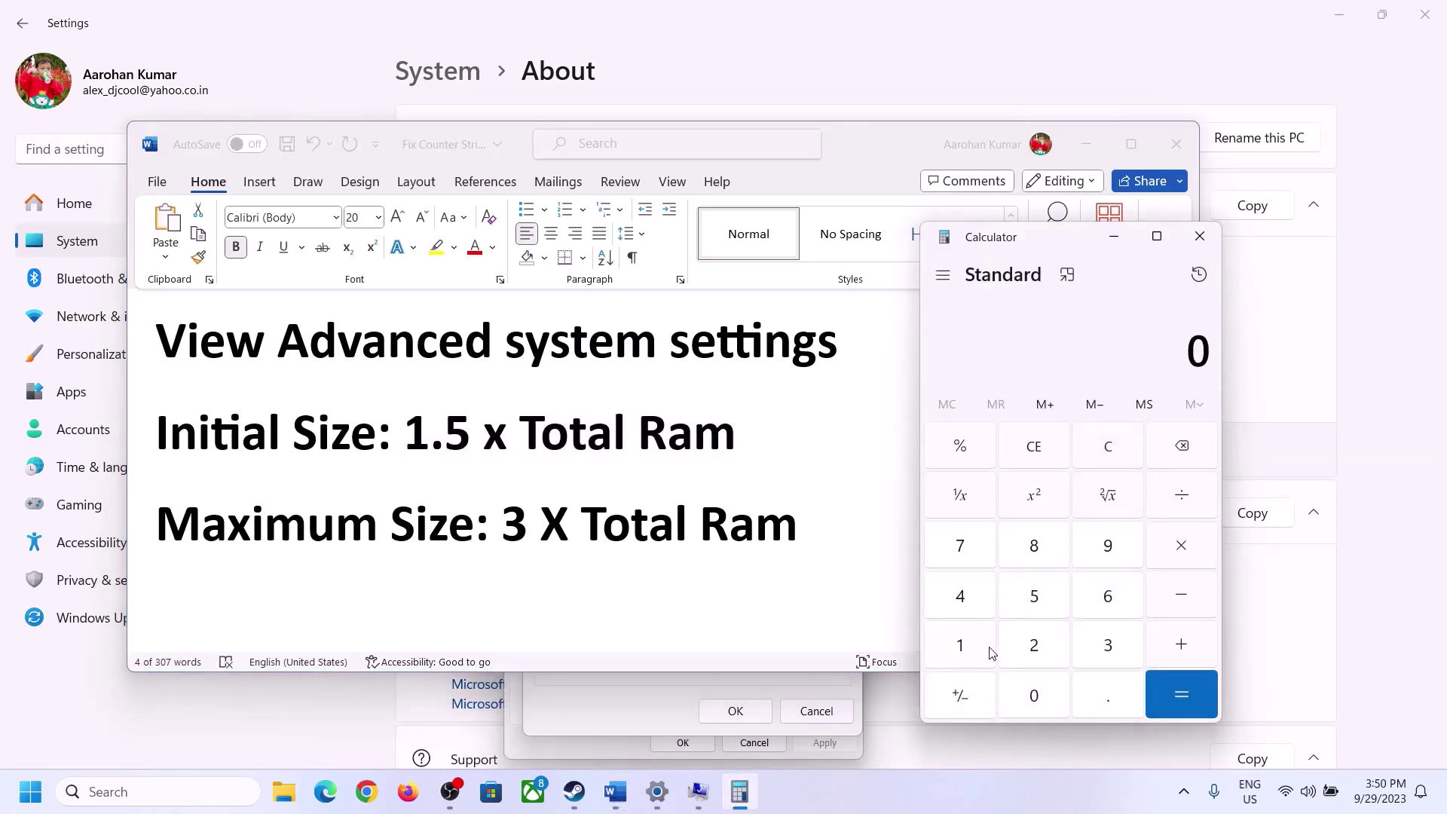
# Step: Convert the installed RAM from gigabytes to megabytes by calculating 16 × 1024 in Calculator
pyautogui.click(972, 649)
pyautogui.click(1084, 602)
pyautogui.click(1166, 563)
pyautogui.click(959, 648)
pyautogui.click(1035, 701)
pyautogui.click(1018, 641)
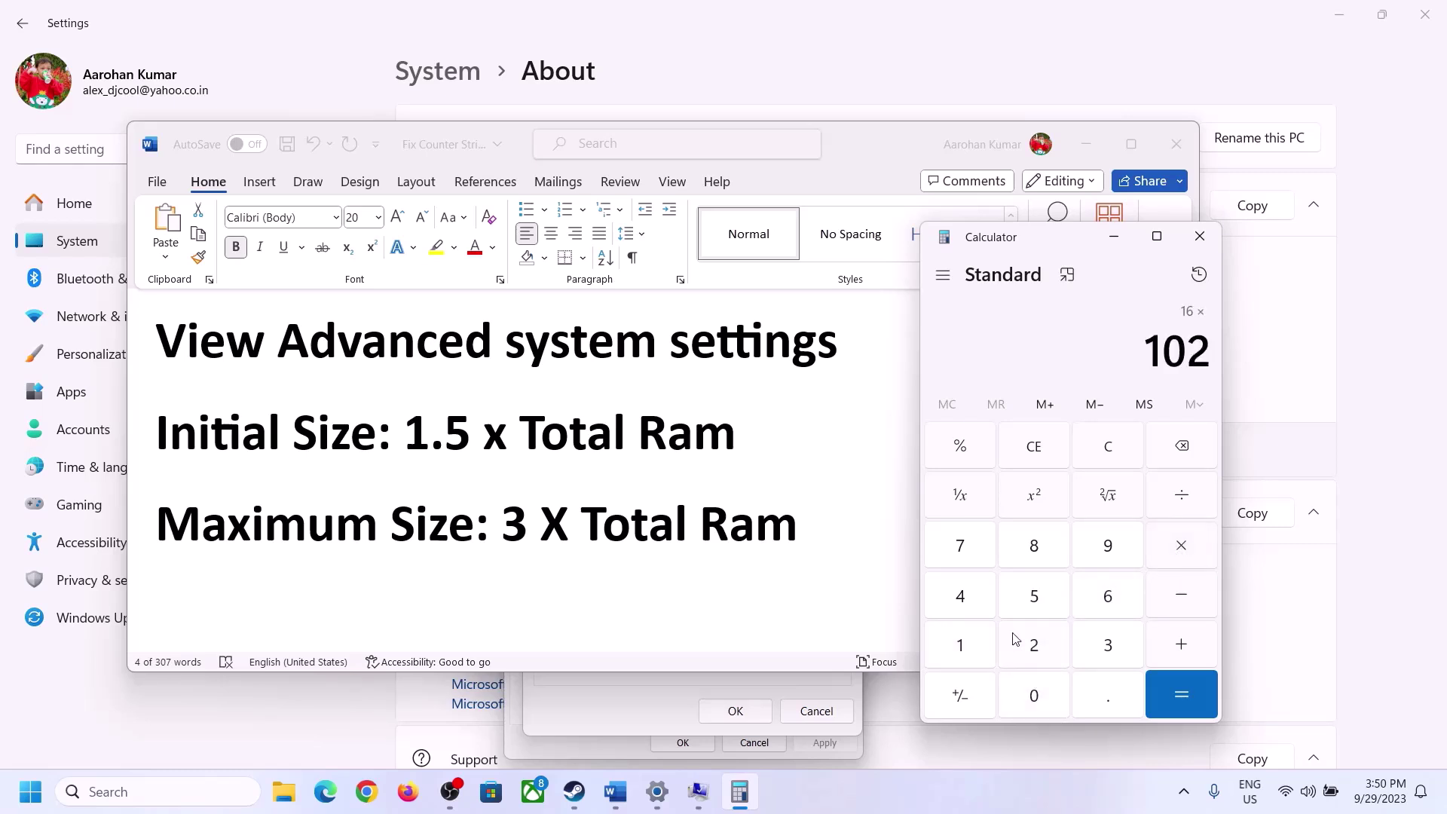
pyautogui.click(969, 604)
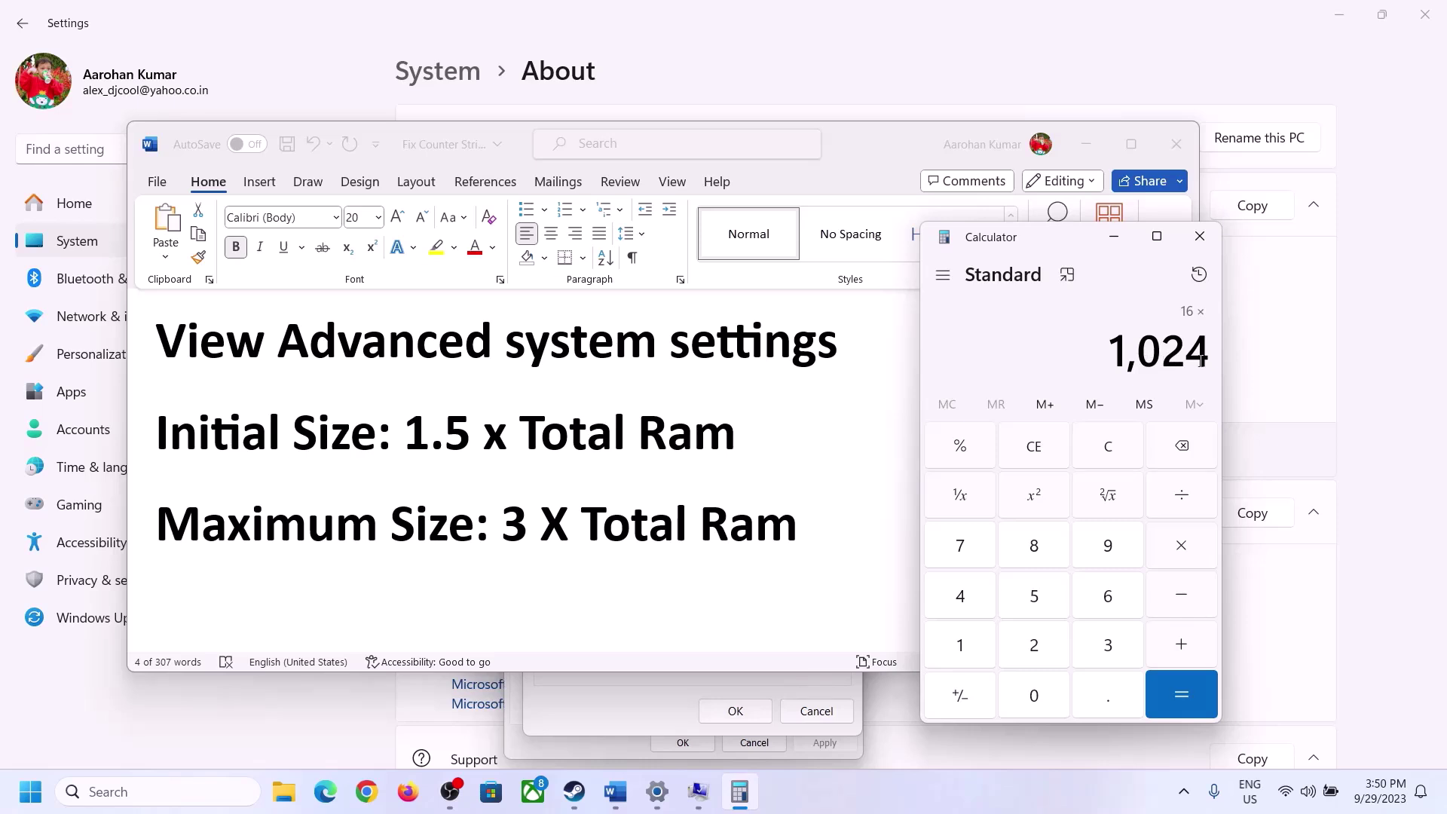
pyautogui.click(1181, 695)
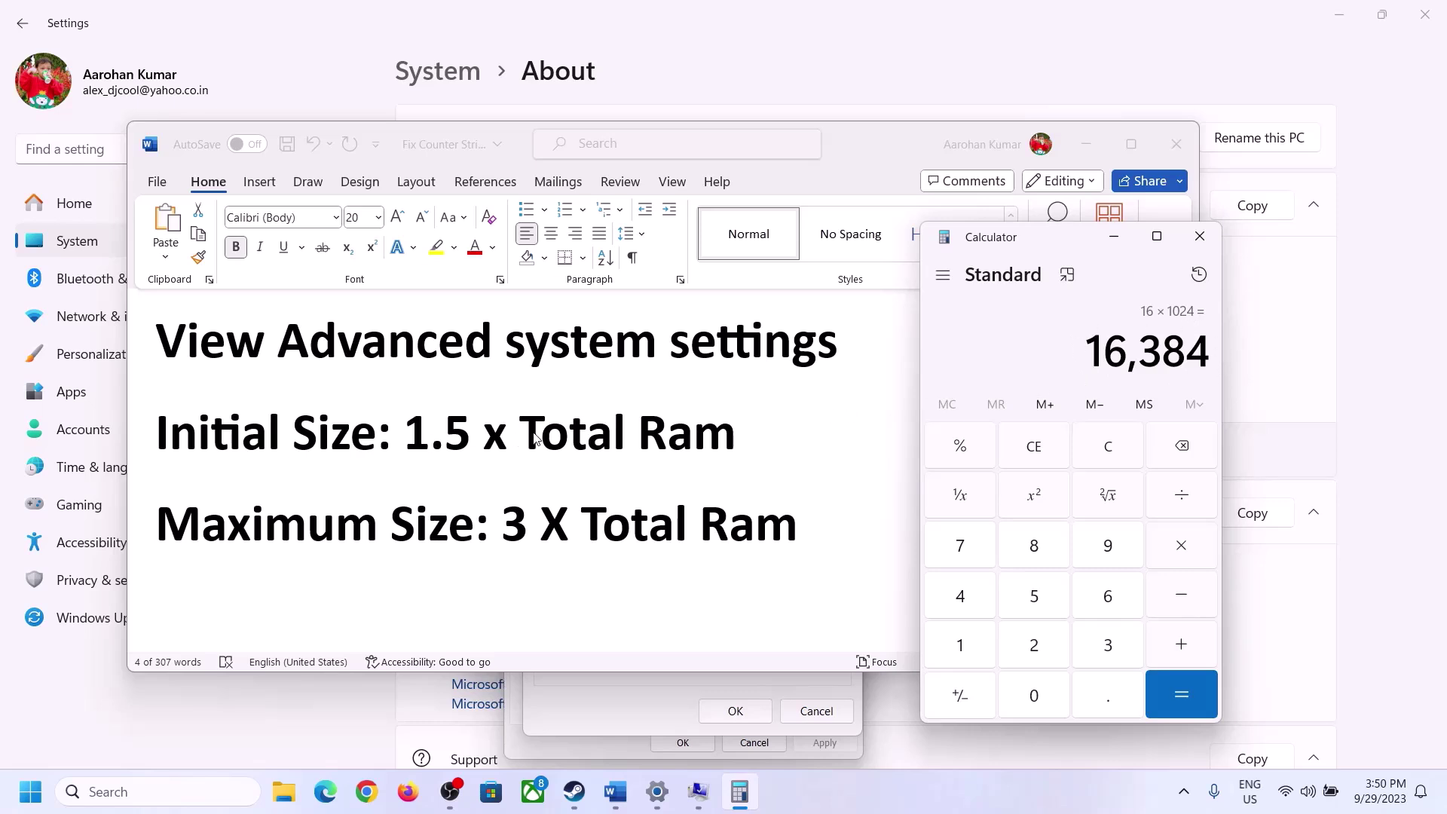
# Step: Multiply the RAM size in megabytes by 1.5 to work out the initial paging file size
pyautogui.click(1183, 549)
pyautogui.click(962, 646)
pyautogui.click(1105, 697)
pyautogui.click(1045, 604)
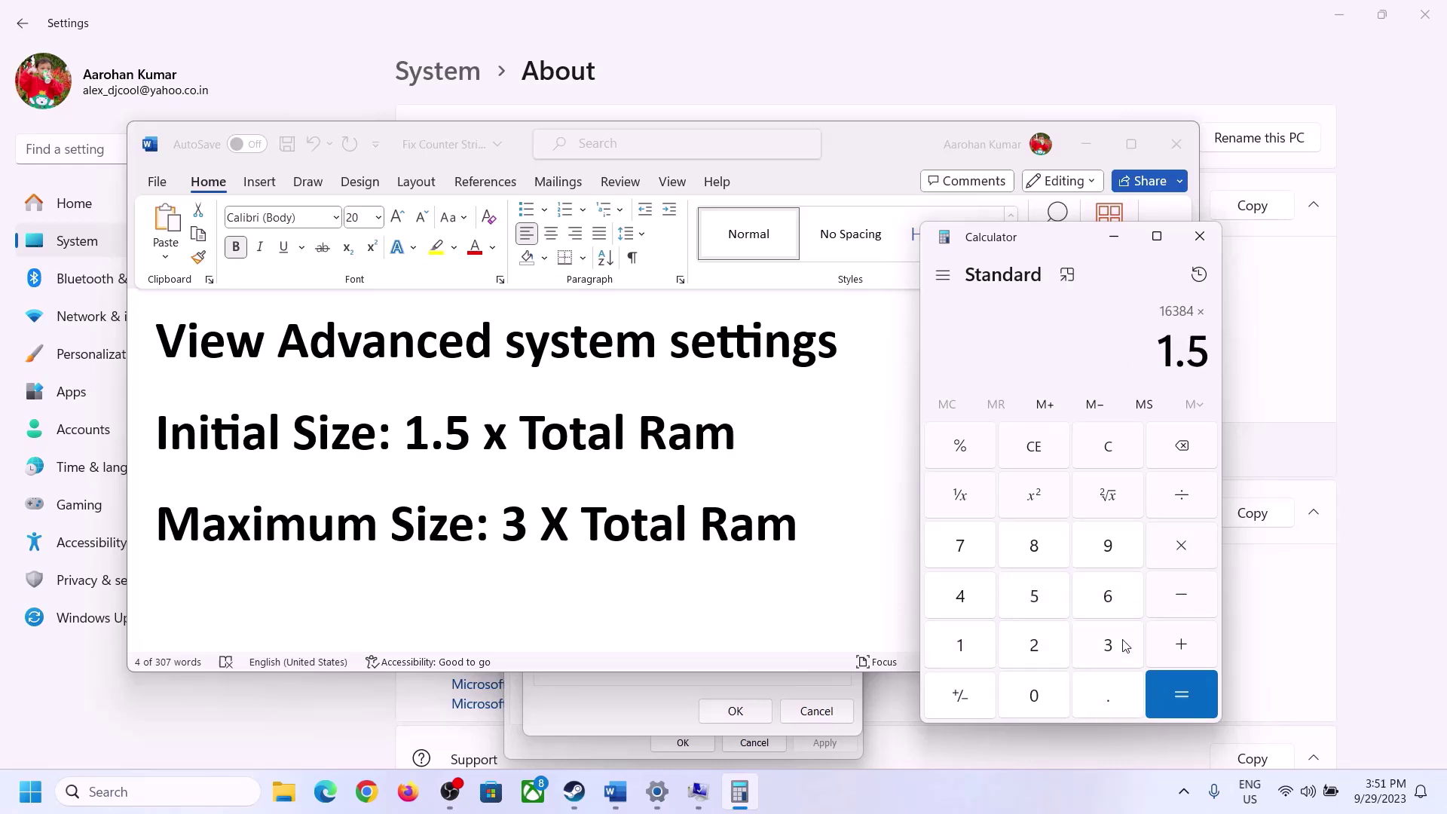
pyautogui.click(1181, 692)
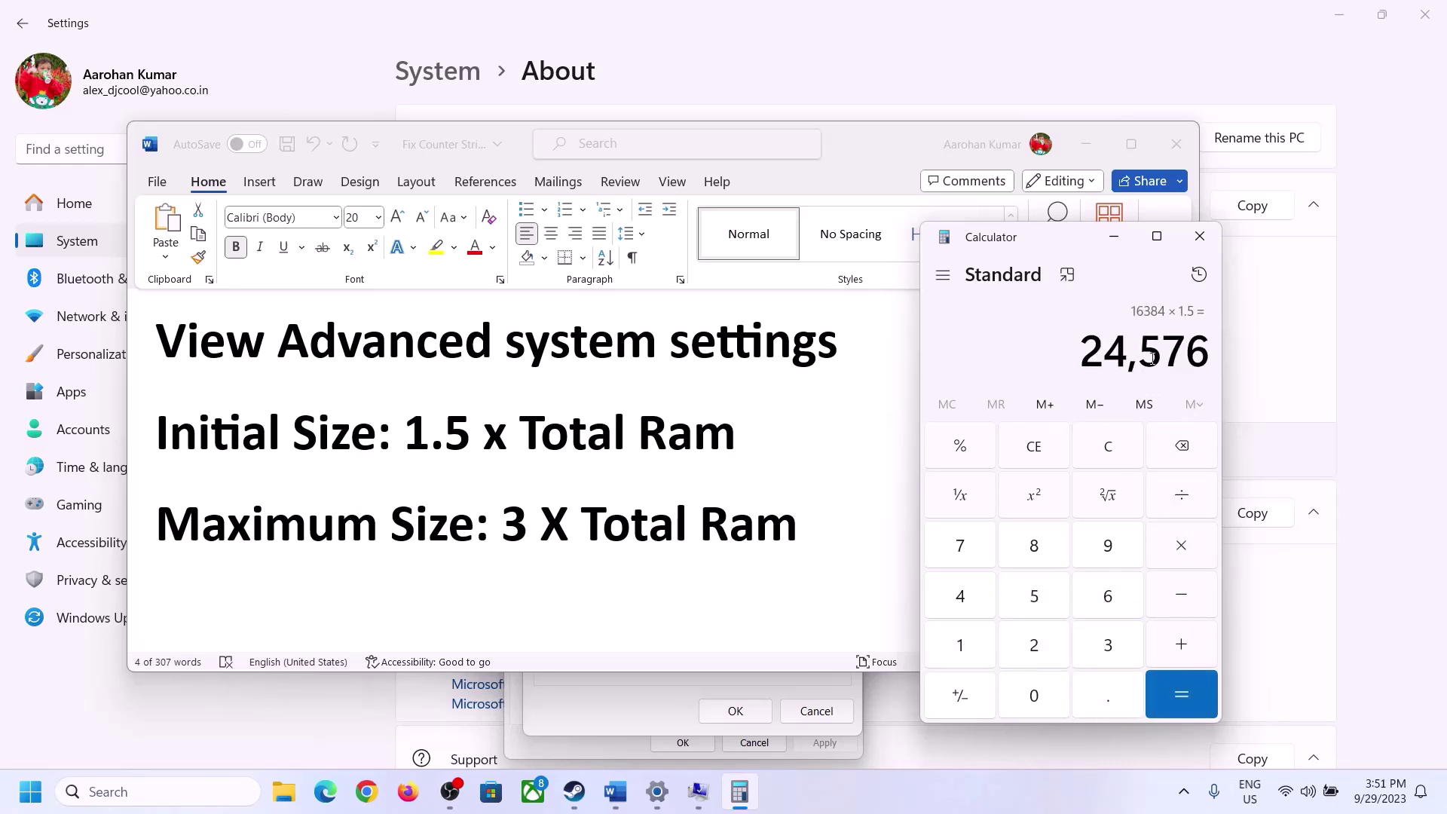
# Step: Set the custom initial paging file size for drive C to 24576 MB in the Virtual Memory dialog
pyautogui.click(657, 689)
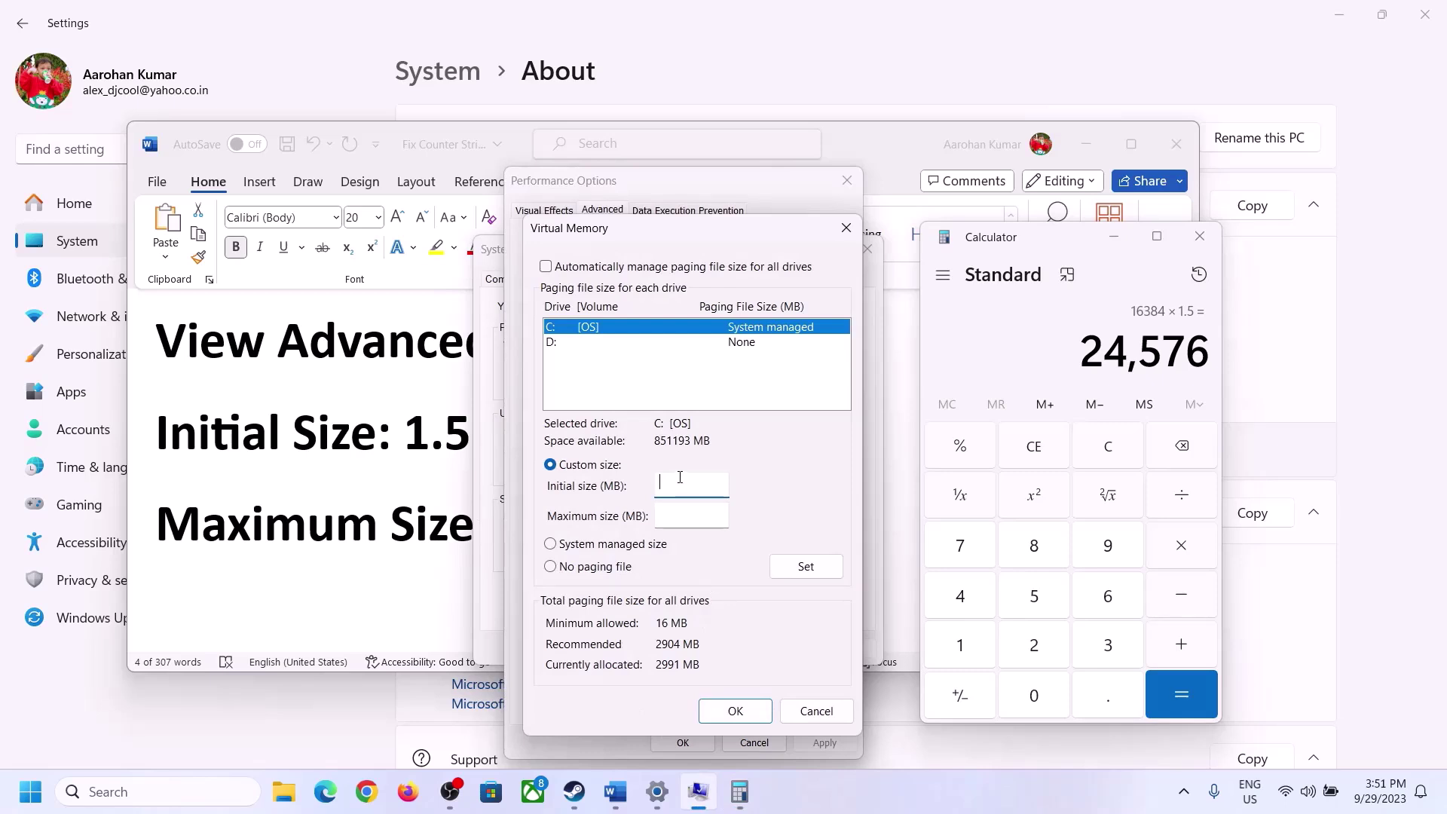
pyautogui.write('24576')
pyautogui.click(726, 515)
# Step: Clear the previous calculation in Calculator and recheck the installed RAM on the Settings About page
pyautogui.click(426, 527)
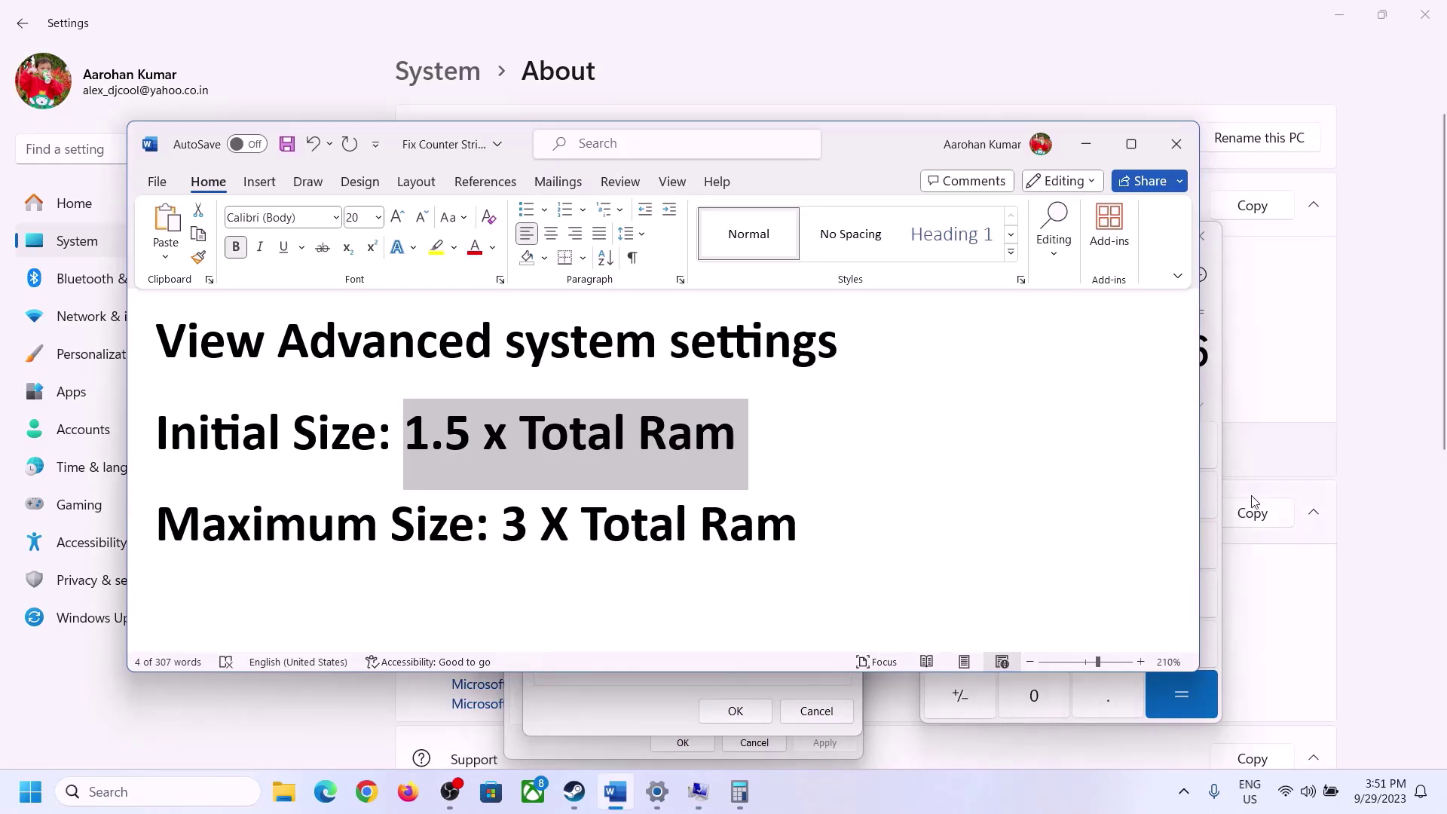
pyautogui.click(1216, 391)
pyautogui.click(1108, 447)
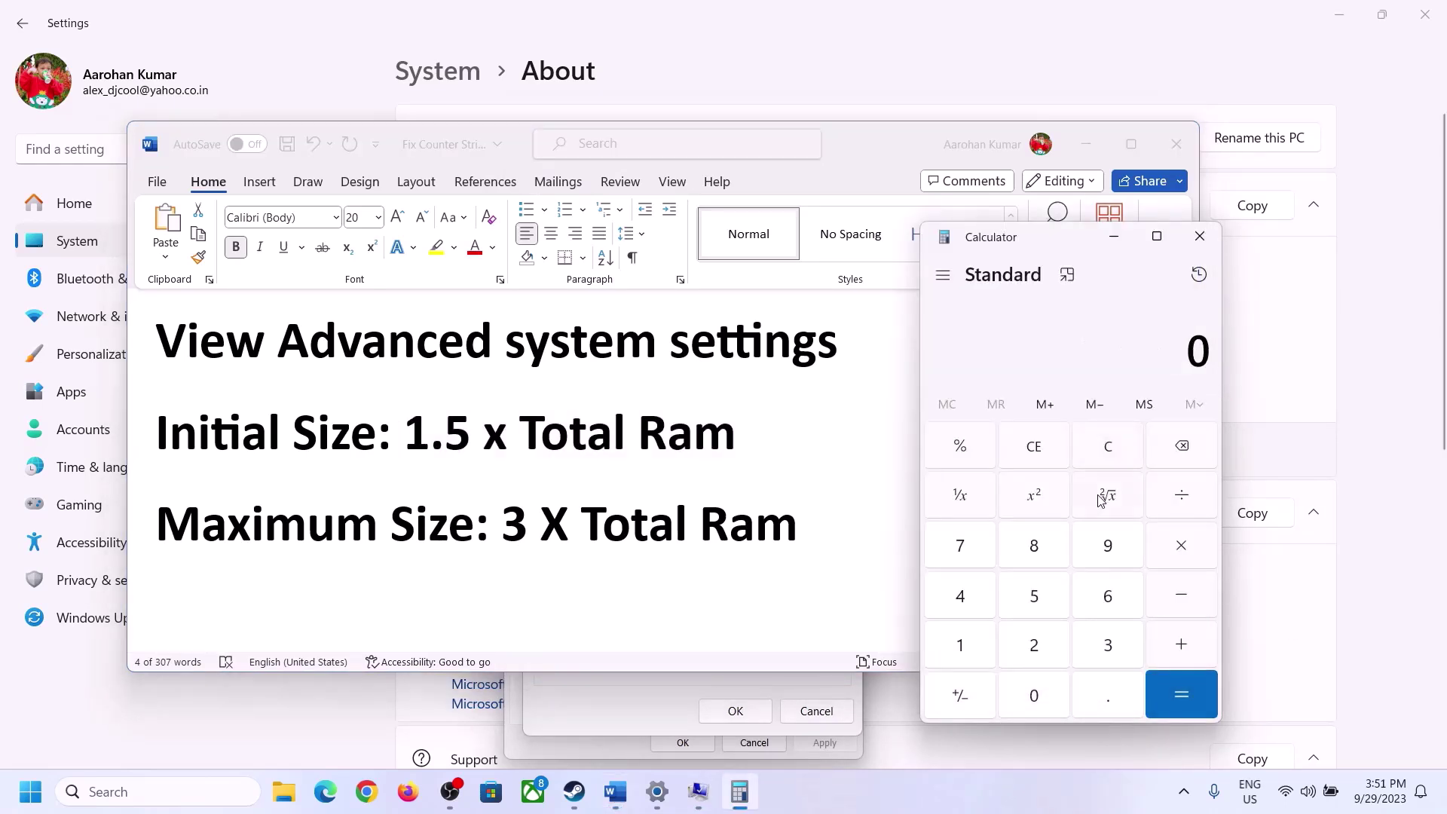
pyautogui.click(657, 792)
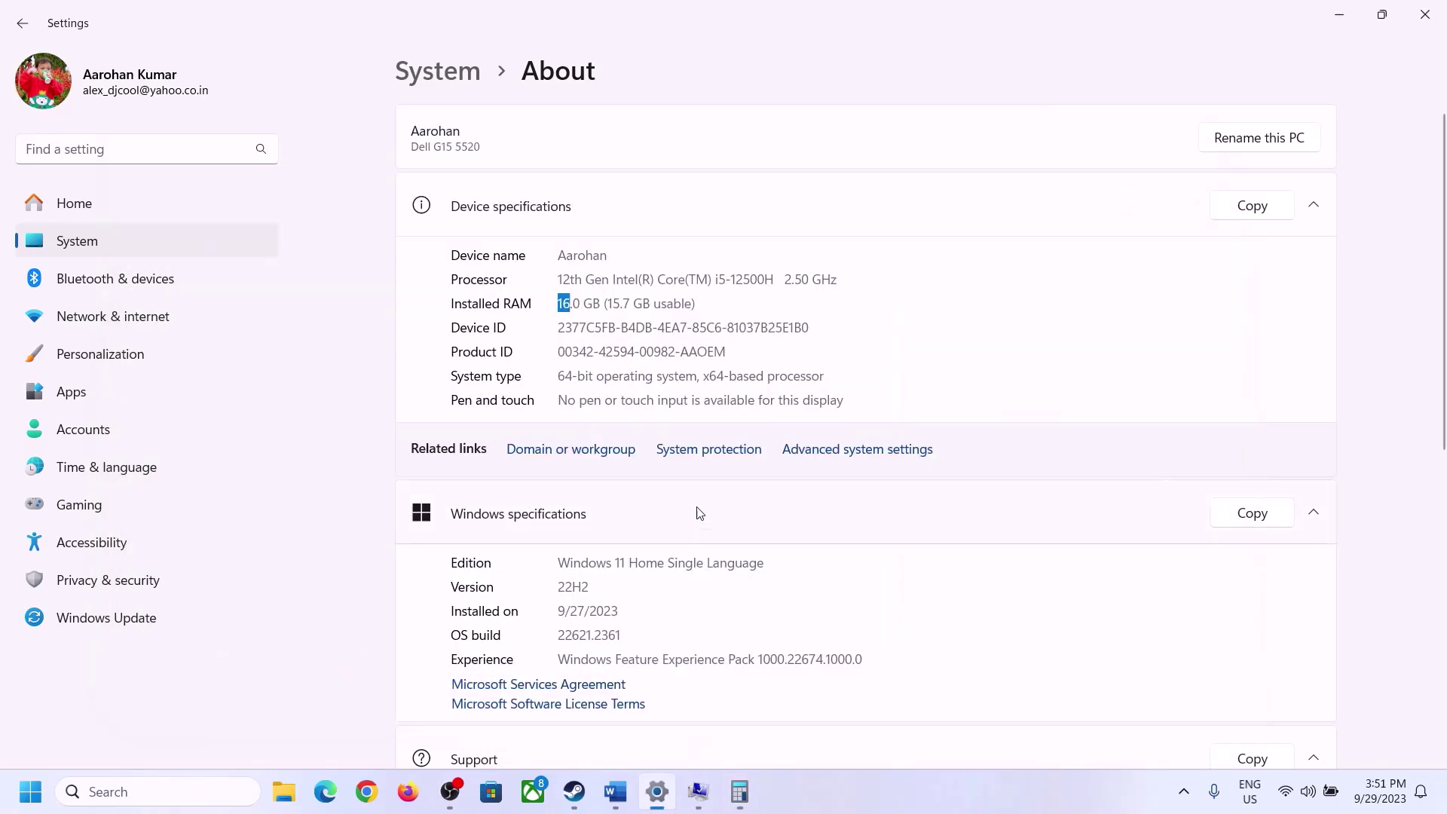
pyautogui.click(739, 792)
# Step: Calculate 16 × 1024 in Calculator again as the base for the maximum paging file size
pyautogui.click(978, 641)
pyautogui.click(1102, 599)
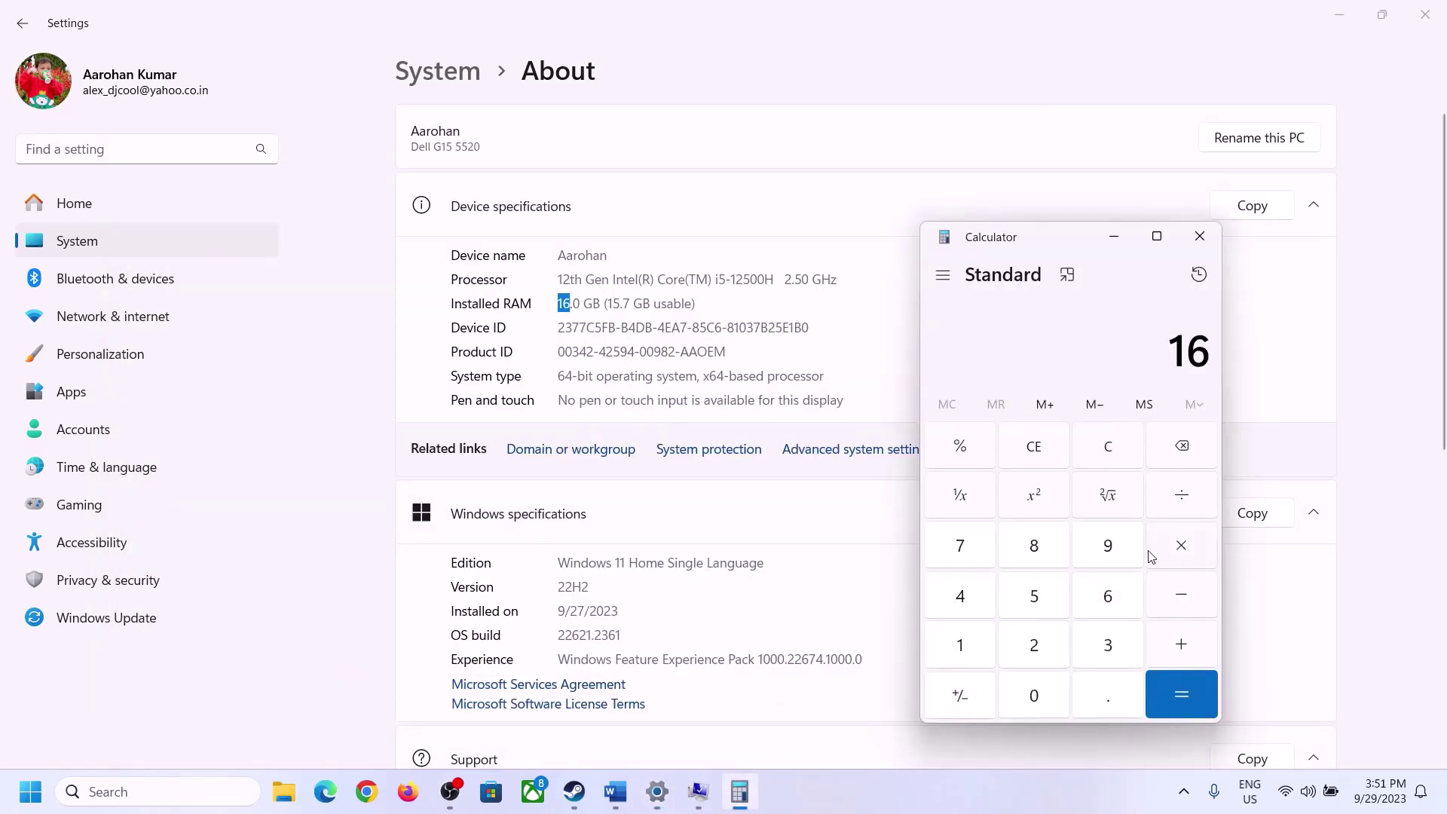
pyautogui.click(1155, 552)
pyautogui.click(971, 639)
pyautogui.click(1026, 690)
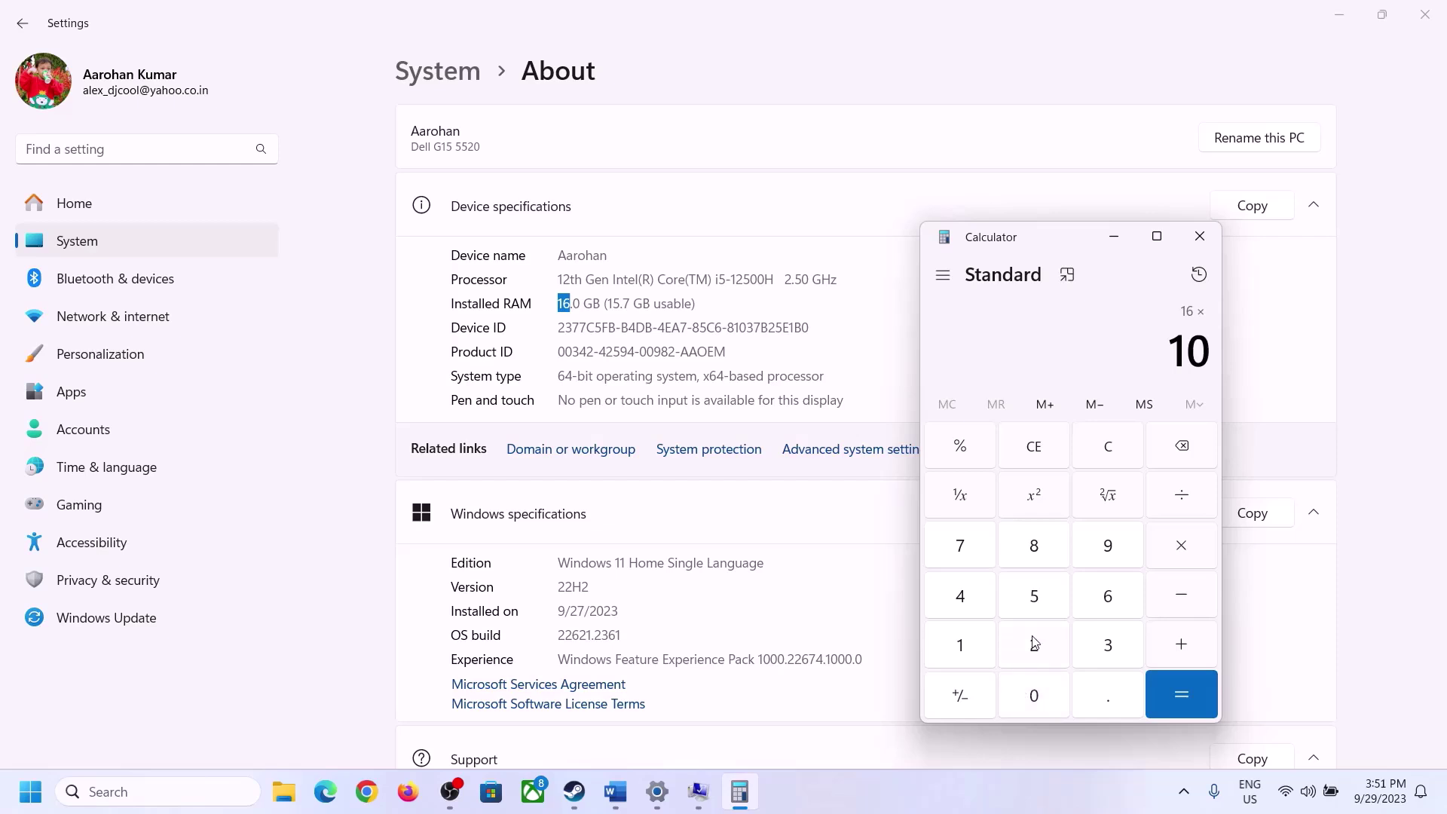
pyautogui.click(1036, 643)
pyautogui.click(967, 601)
pyautogui.click(1171, 707)
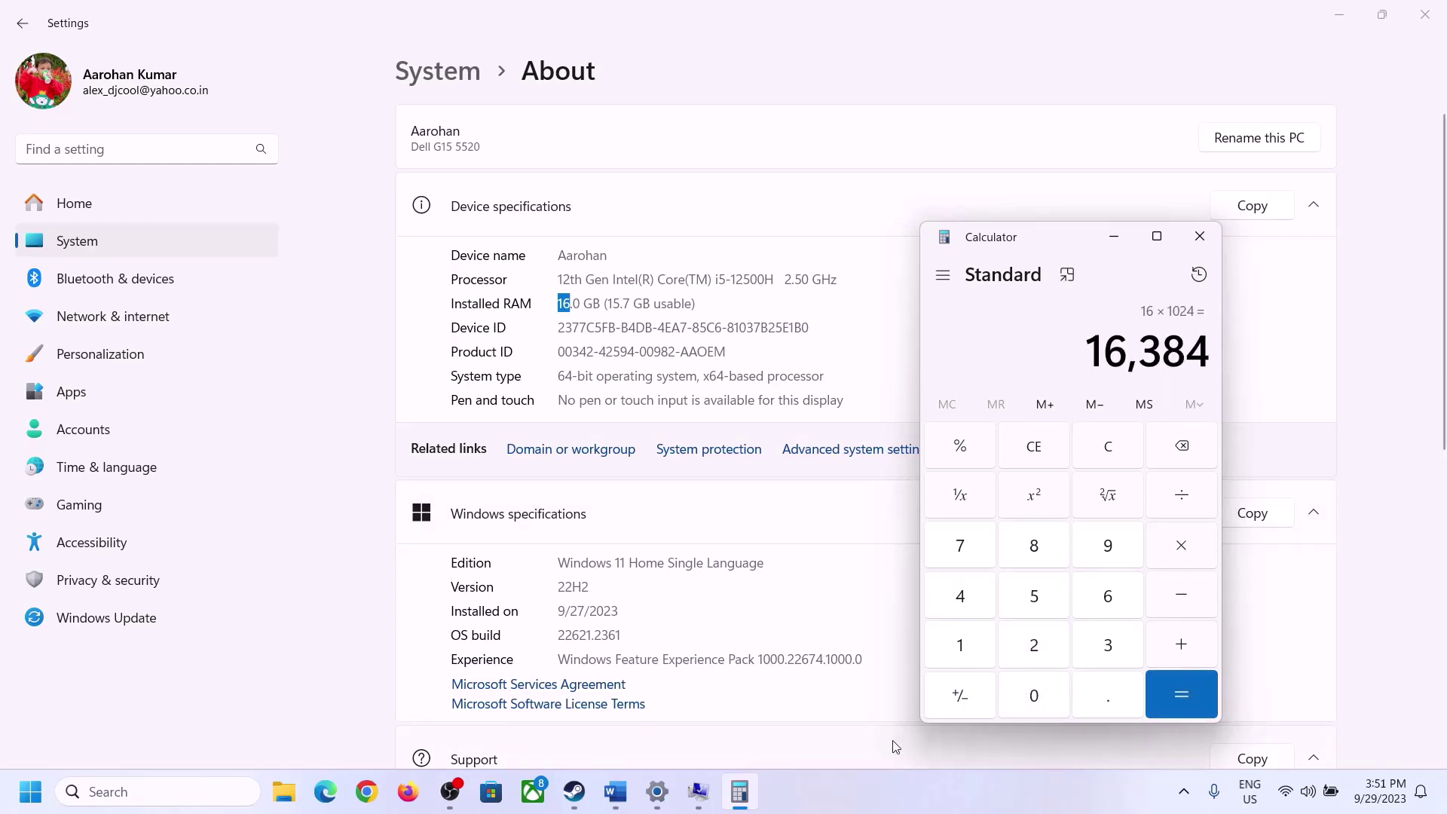
# Step: Check the Maximum Size formula in the Word notes and multiply the RAM size in megabytes by 3
pyautogui.click(616, 791)
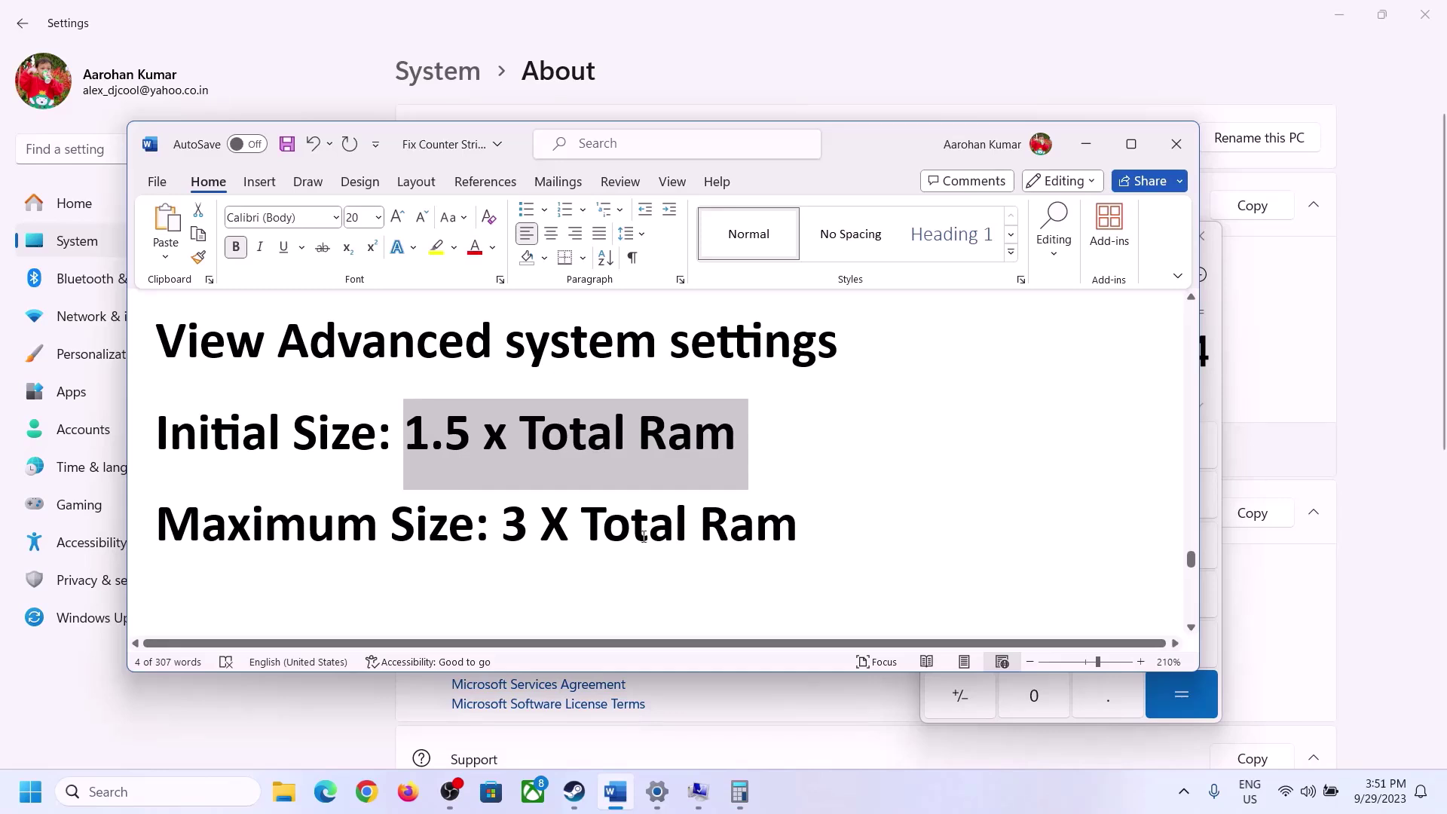
pyautogui.click(739, 792)
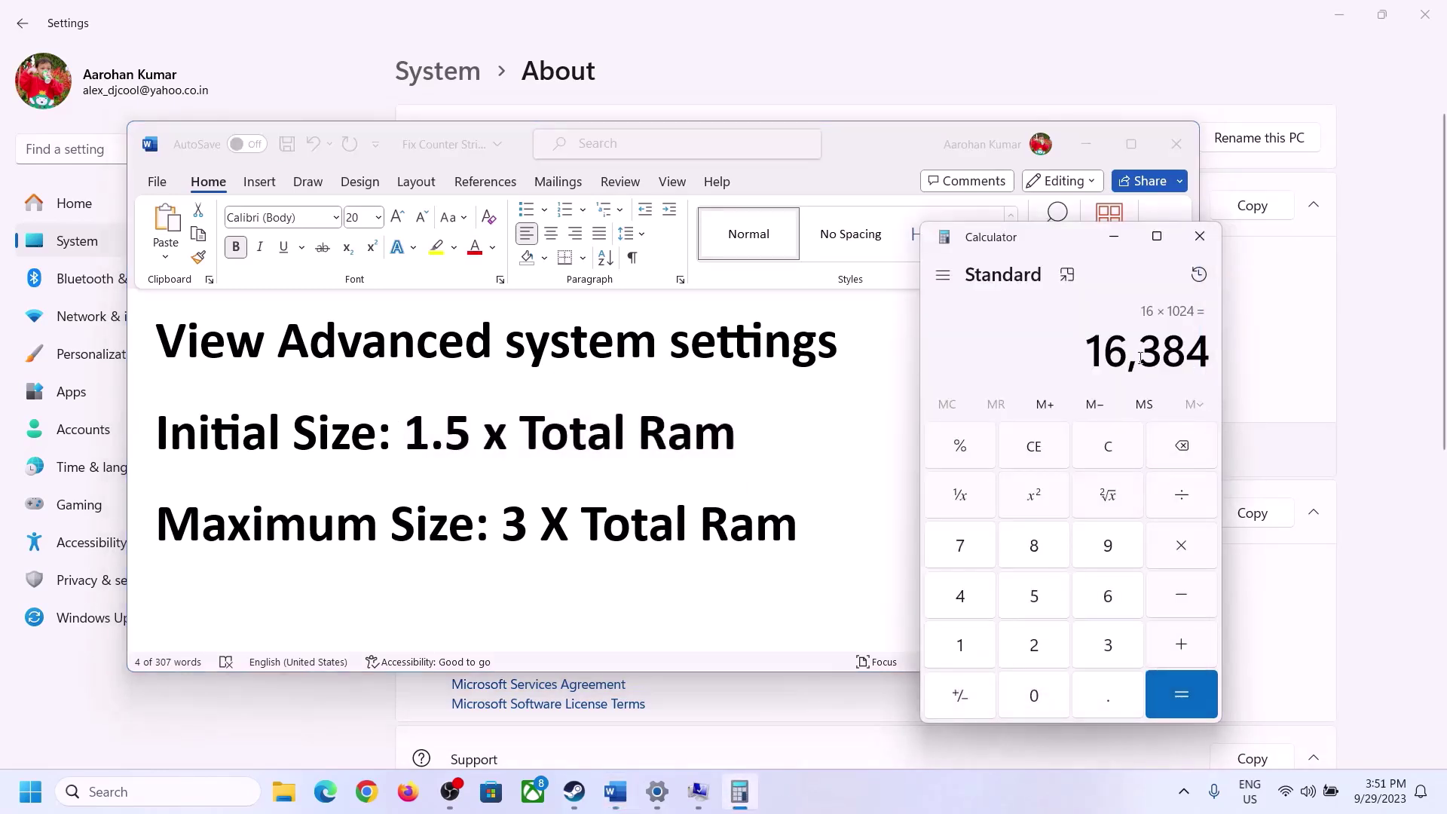
pyautogui.click(1182, 553)
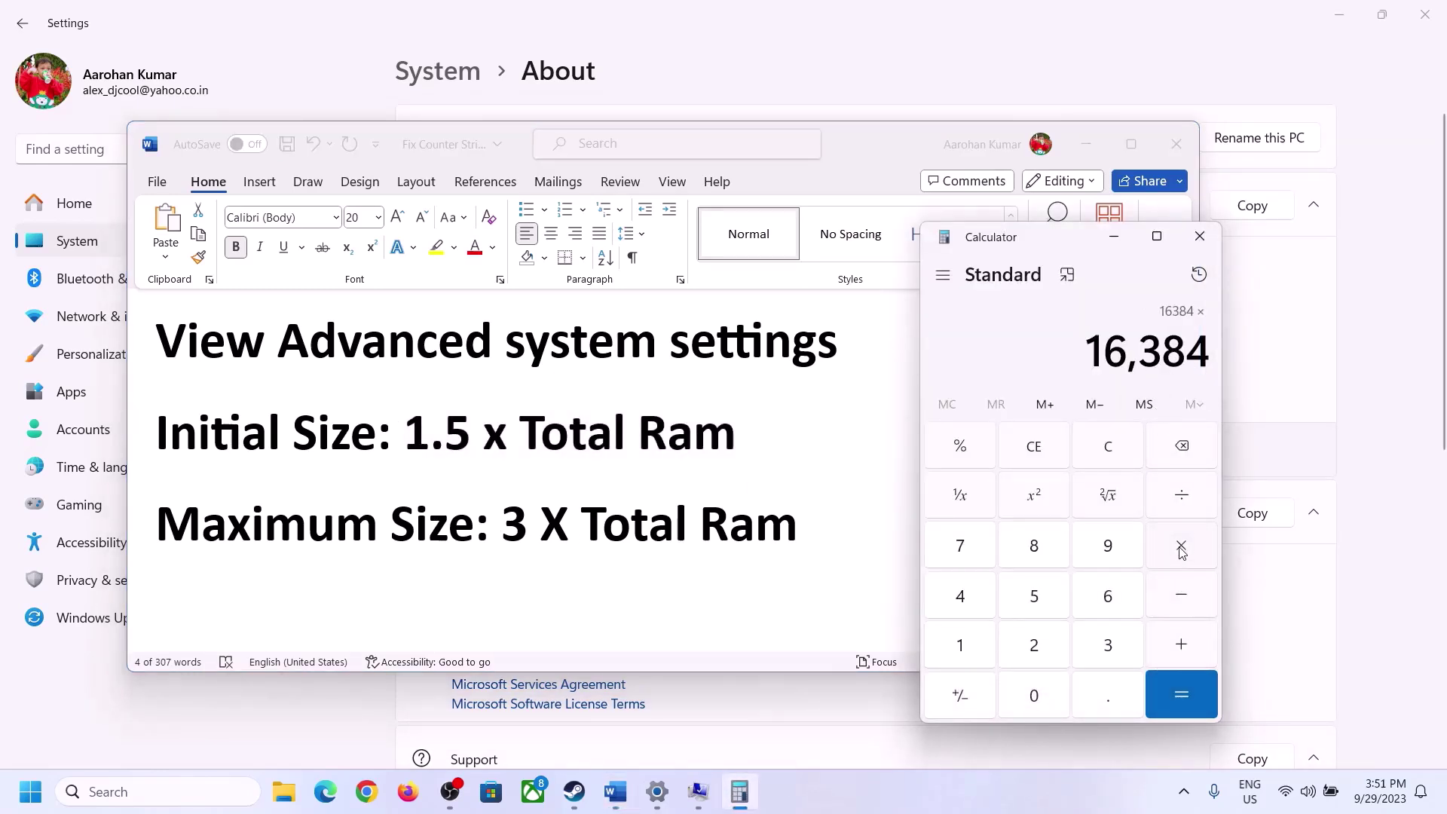
pyautogui.click(1087, 653)
pyautogui.click(1195, 692)
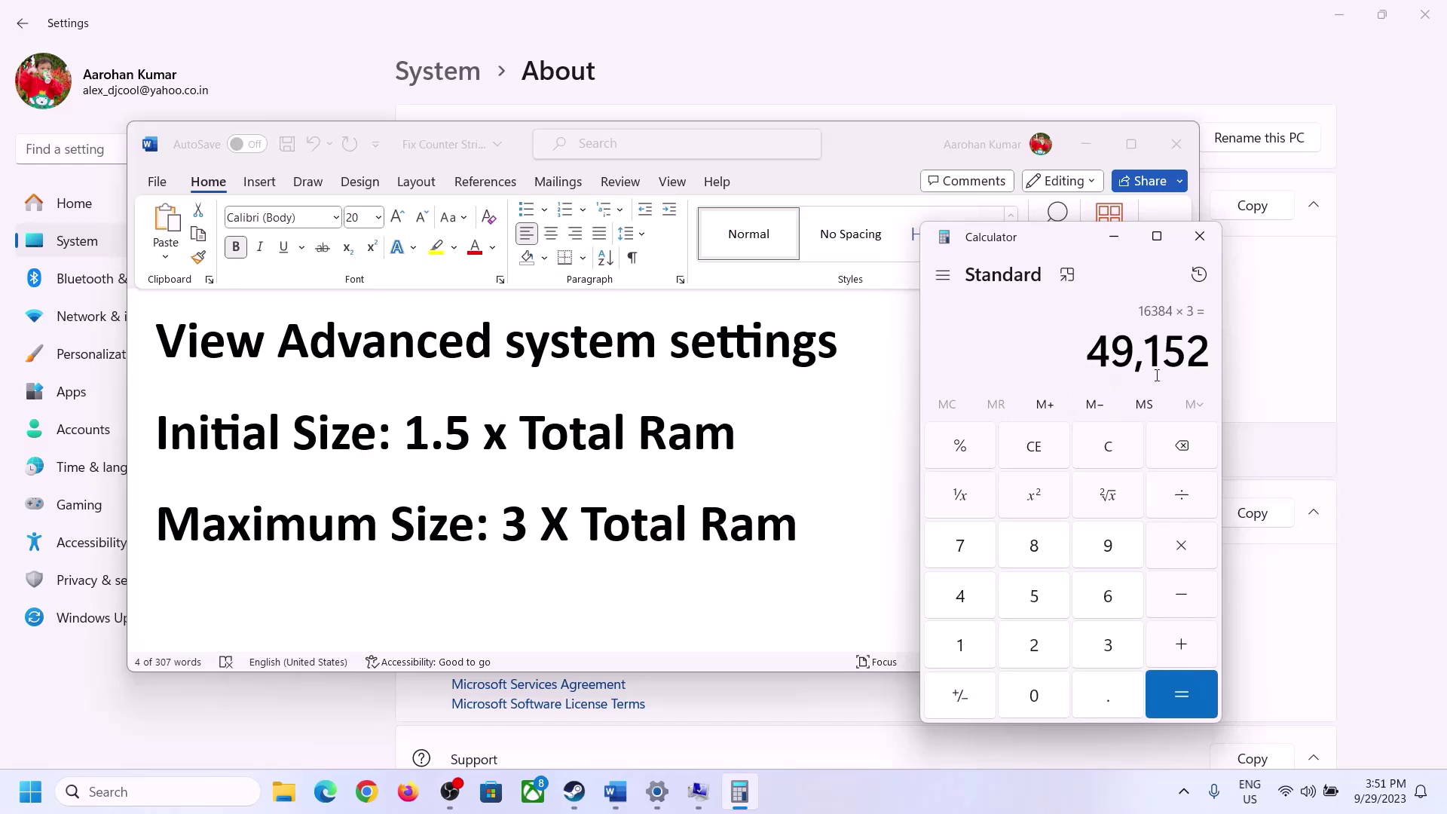
# Step: Set the maximum paging file size for drive C to 49152 MB, apply the custom size and acknowledge the restart notice
pyautogui.click(698, 791)
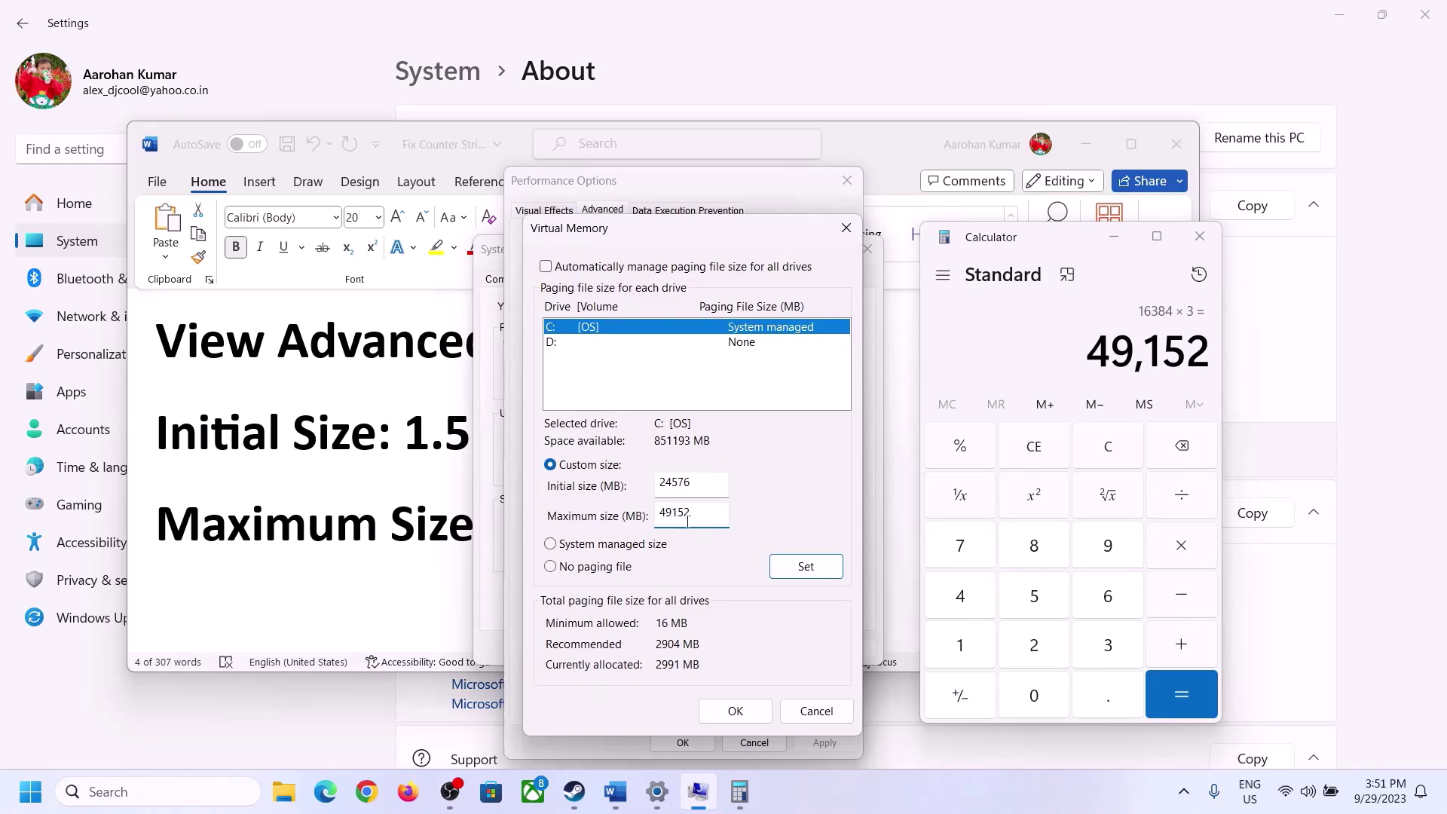
pyautogui.click(806, 571)
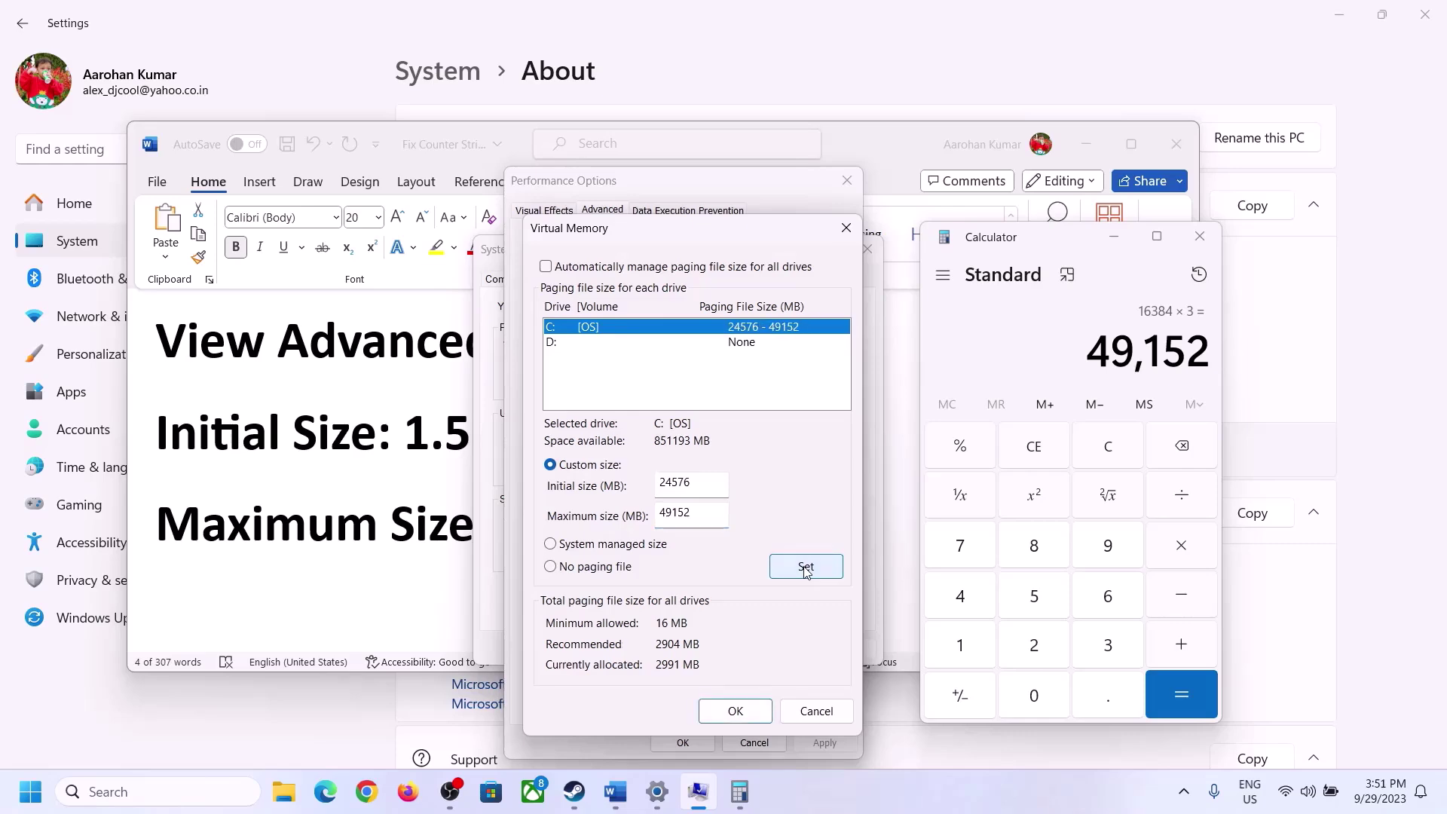
pyautogui.click(735, 711)
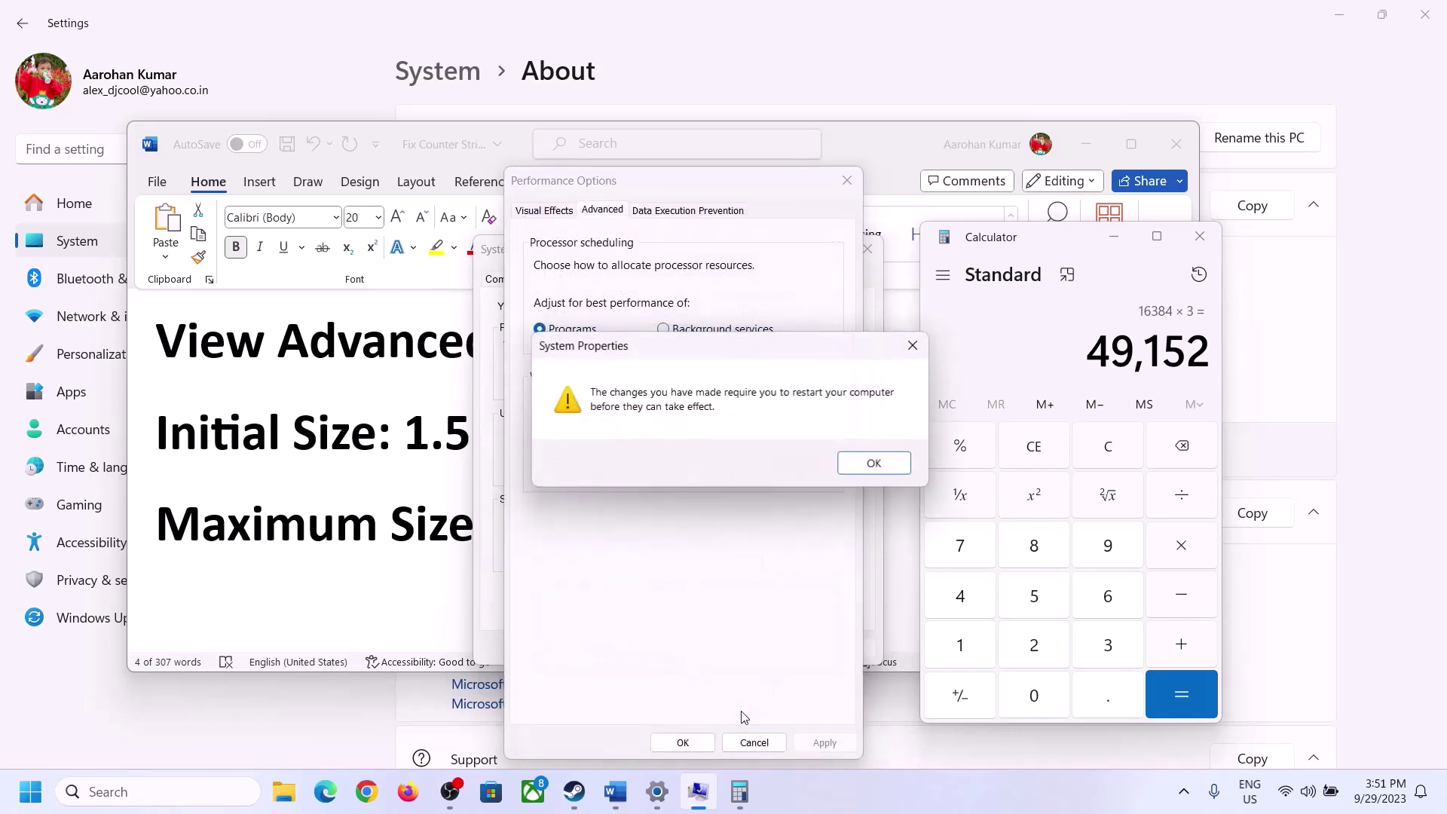
pyautogui.click(891, 471)
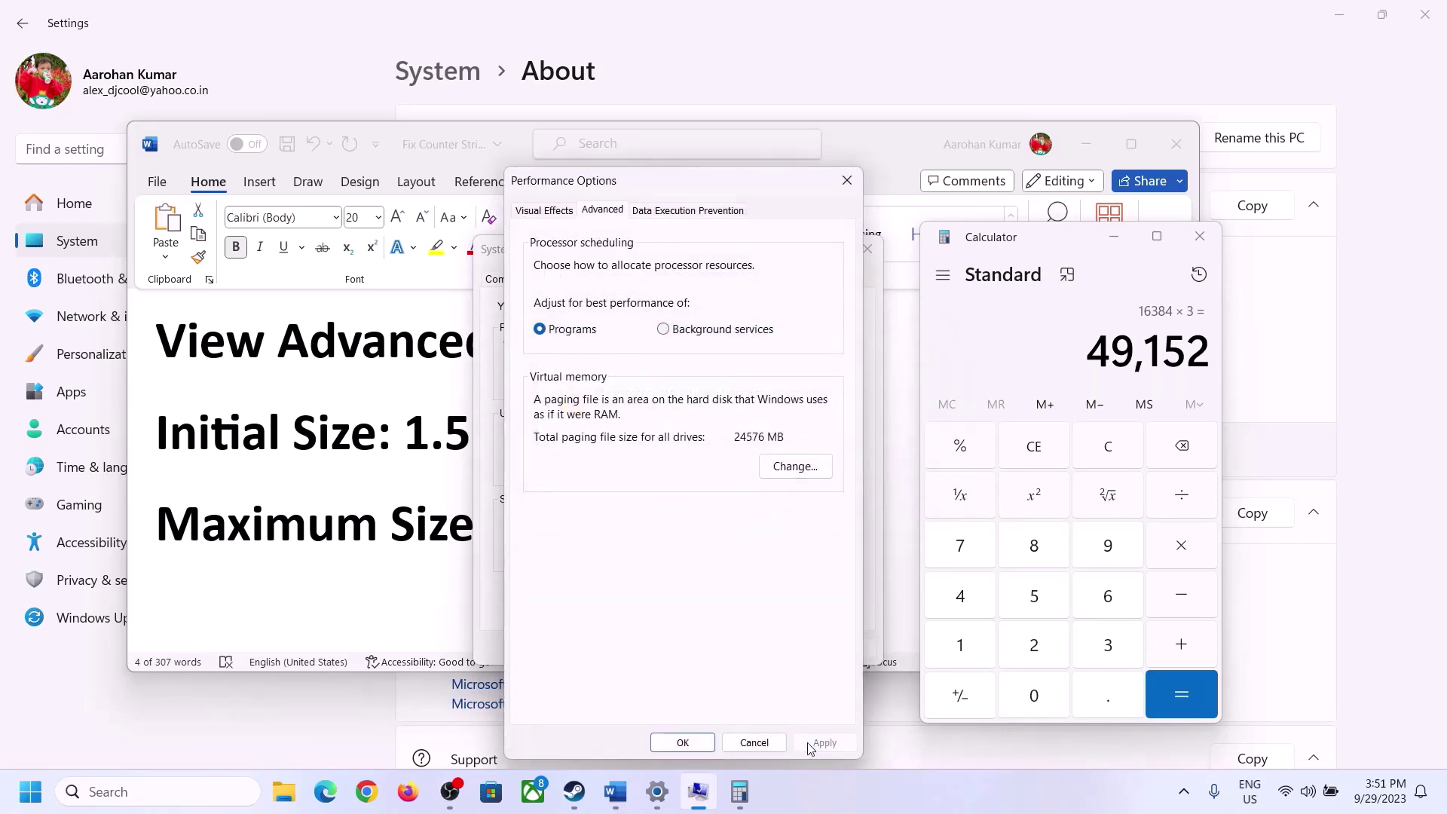
# Step: Confirm Performance Options and System Properties, and dismiss the restart prompt without restarting the computer
pyautogui.click(683, 743)
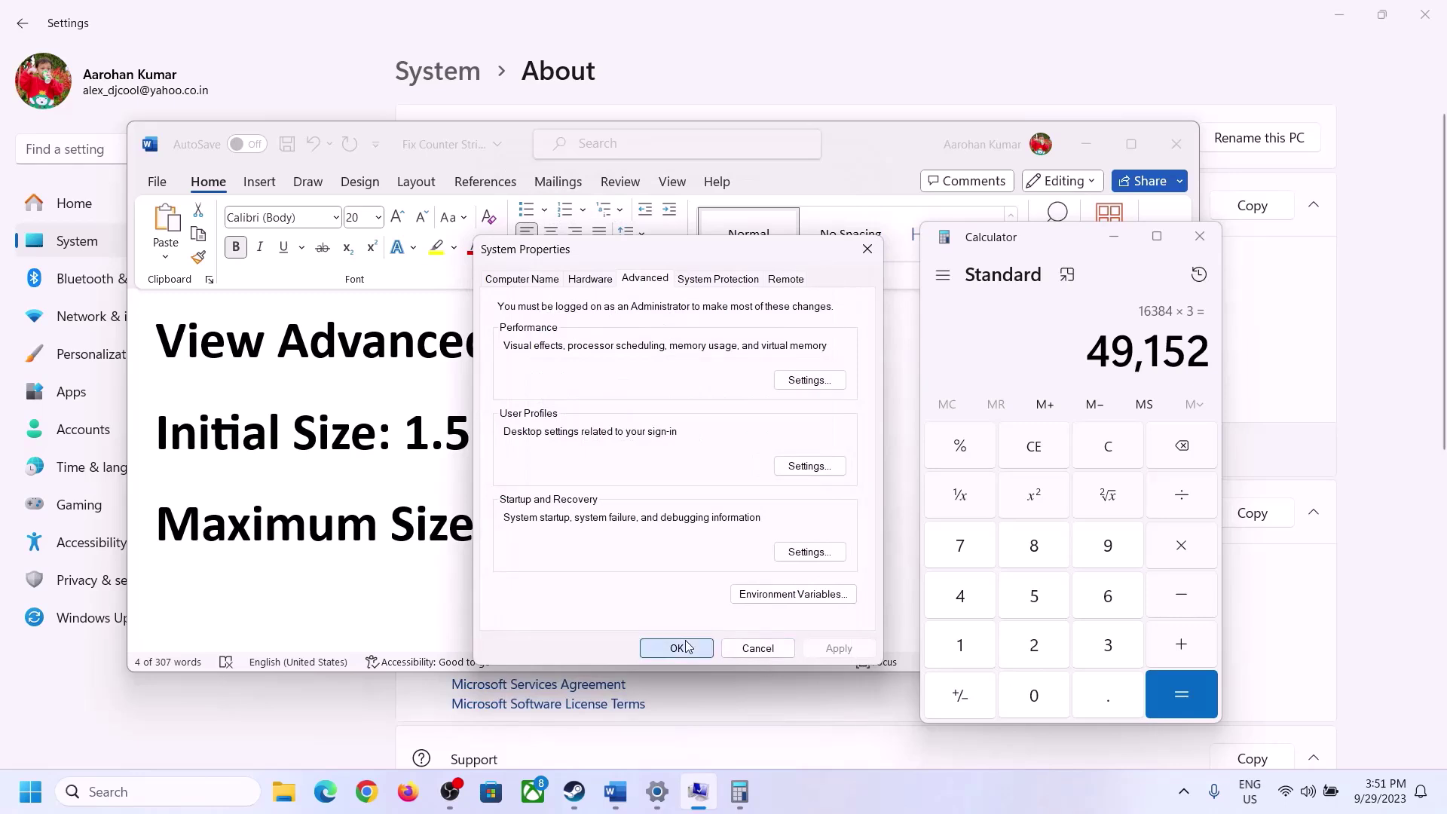
pyautogui.click(689, 646)
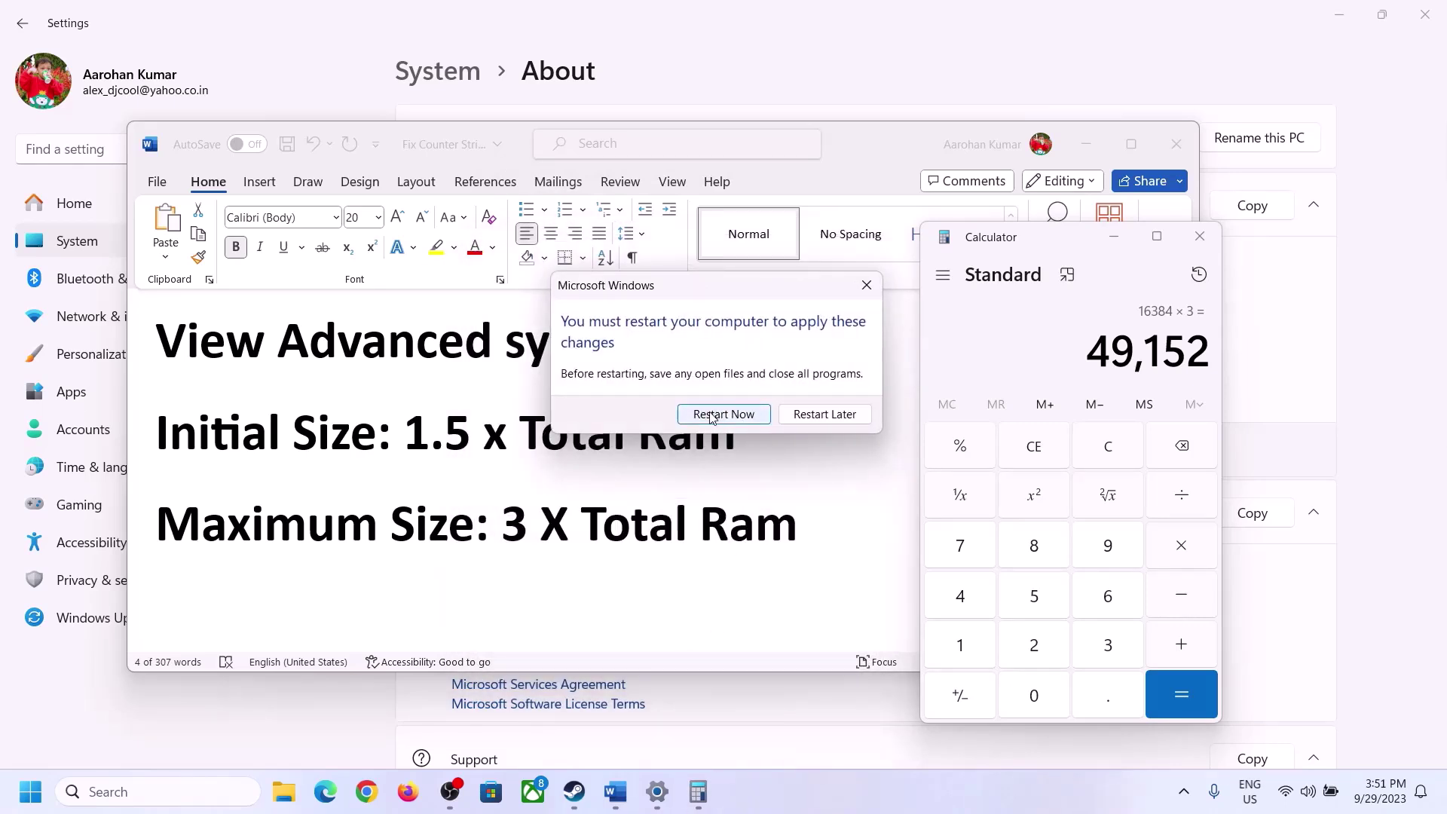
pyautogui.click(866, 283)
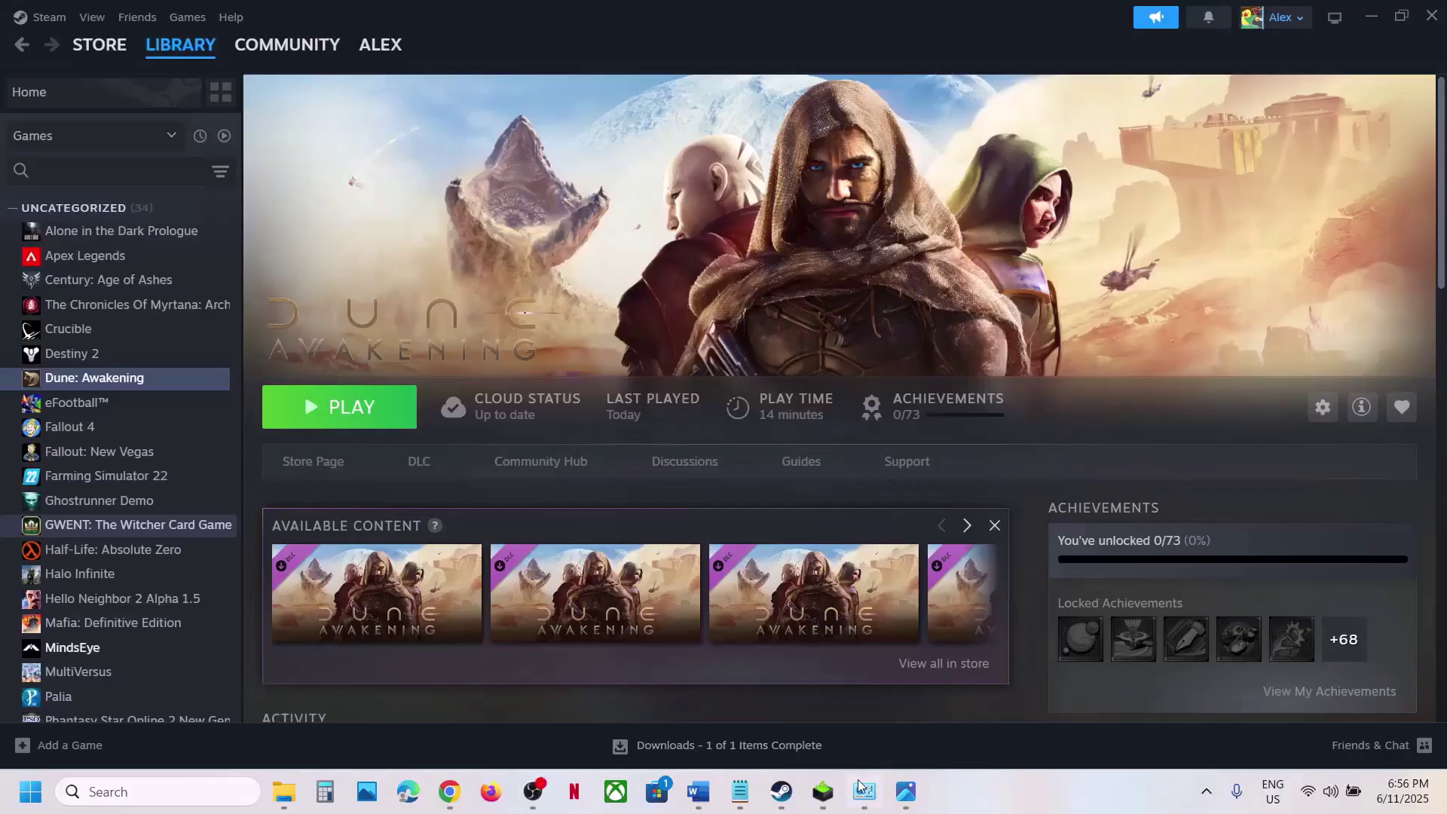
# Step: Read step 15 of the Word notes on avoiding overclocking, closing MSI Afterburner/Rivatuner and disabling the Steam Overlay
pyautogui.moveTo(848, 781)
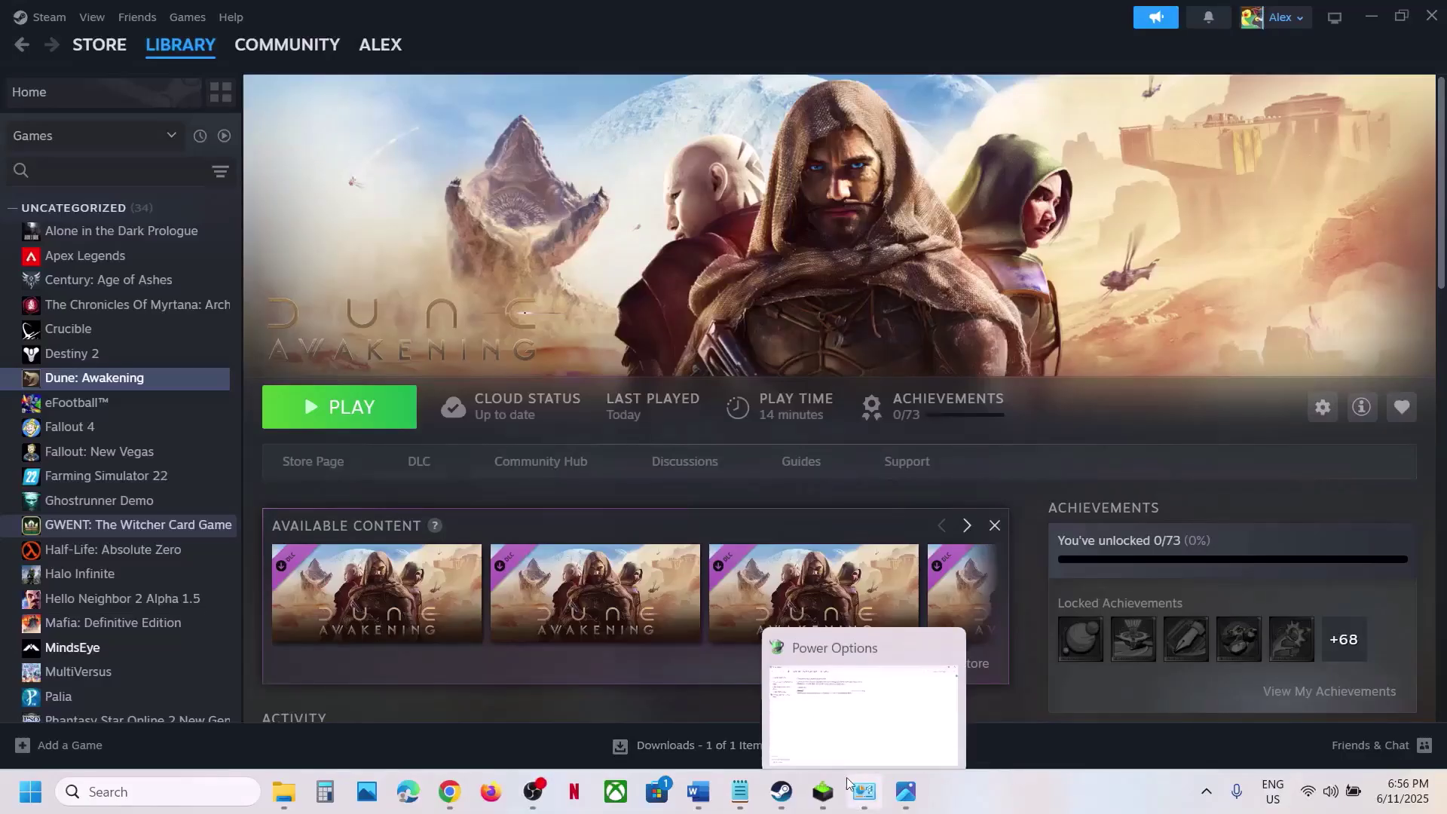
pyautogui.click(698, 791)
pyautogui.scroll(-3, 683, 526)
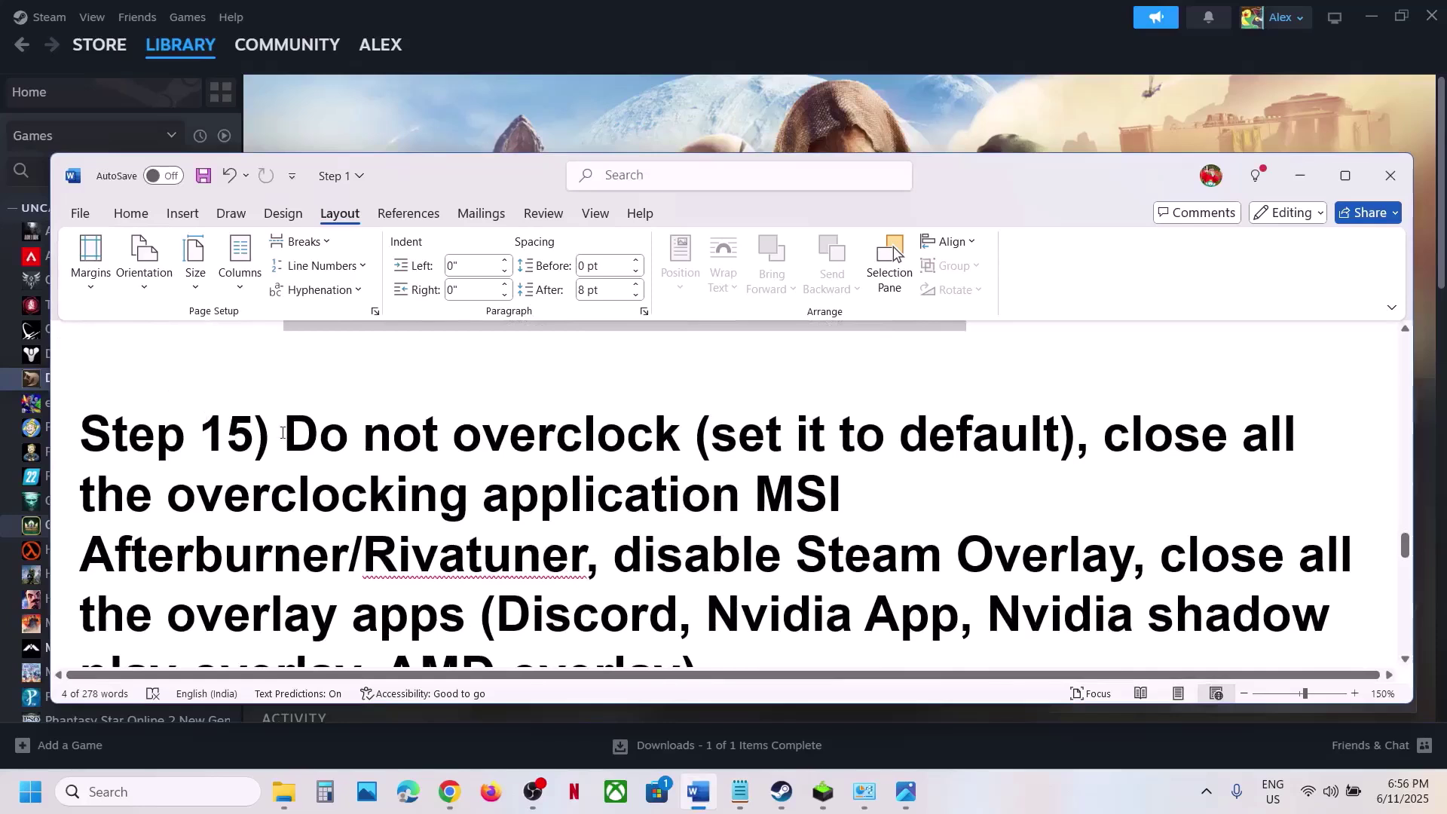
pyautogui.doubleClick(320, 435)
pyautogui.moveTo(455, 435); pyautogui.dragTo(607, 552)
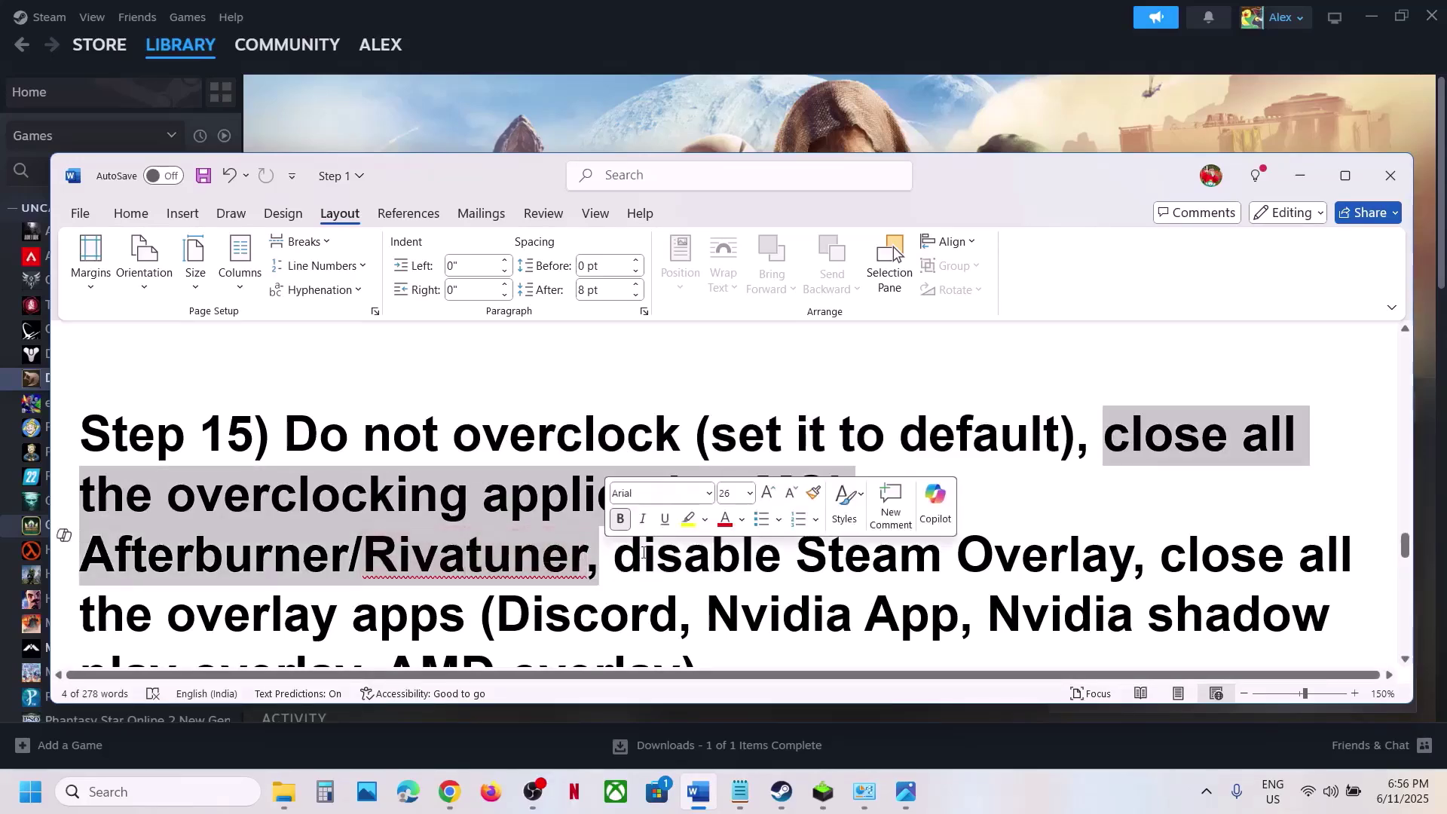
pyautogui.scroll(-2, 468, 475)
pyautogui.scroll(1, 327, 400)
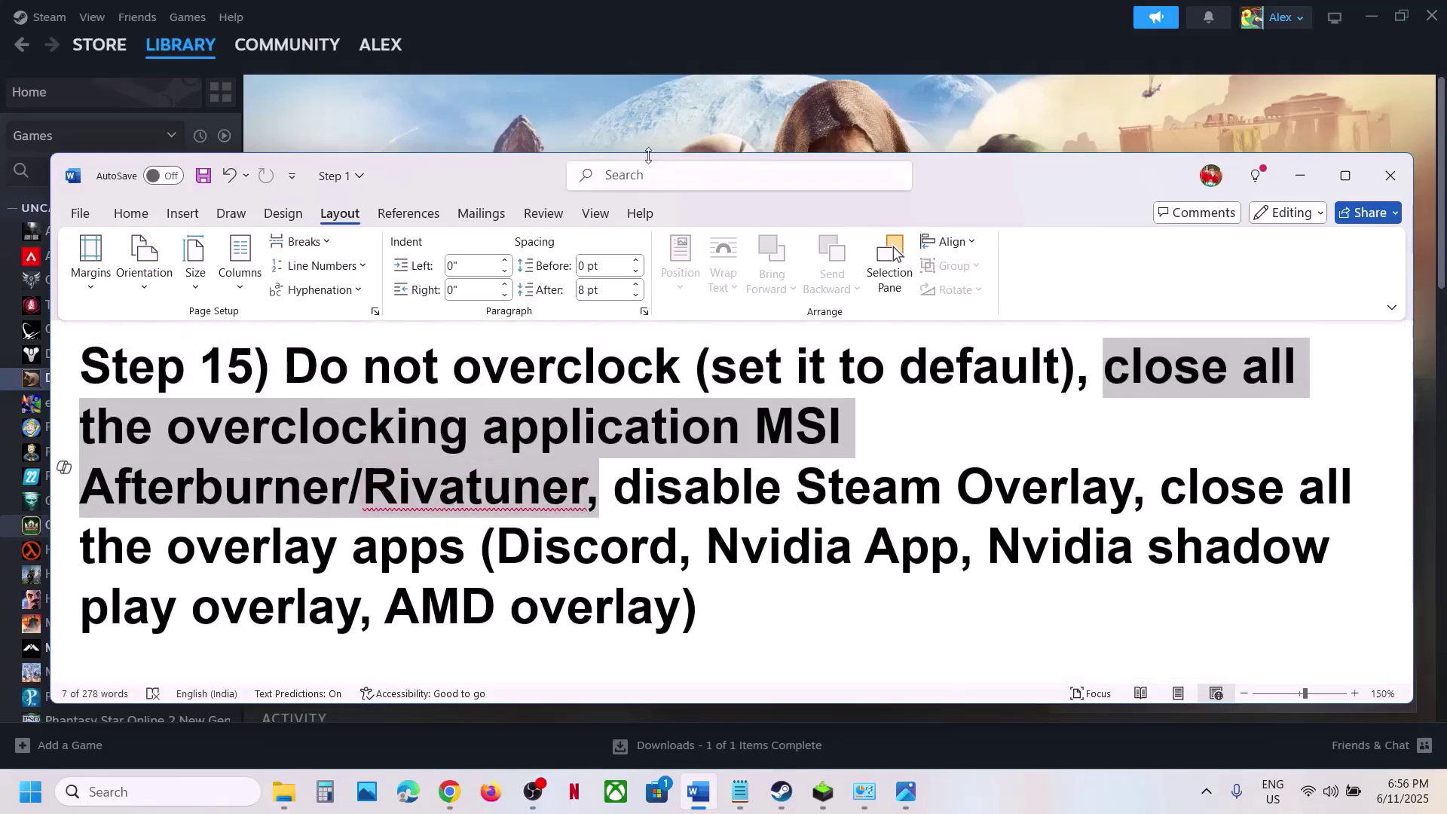
pyautogui.moveTo(677, 503); pyautogui.dragTo(1131, 490)
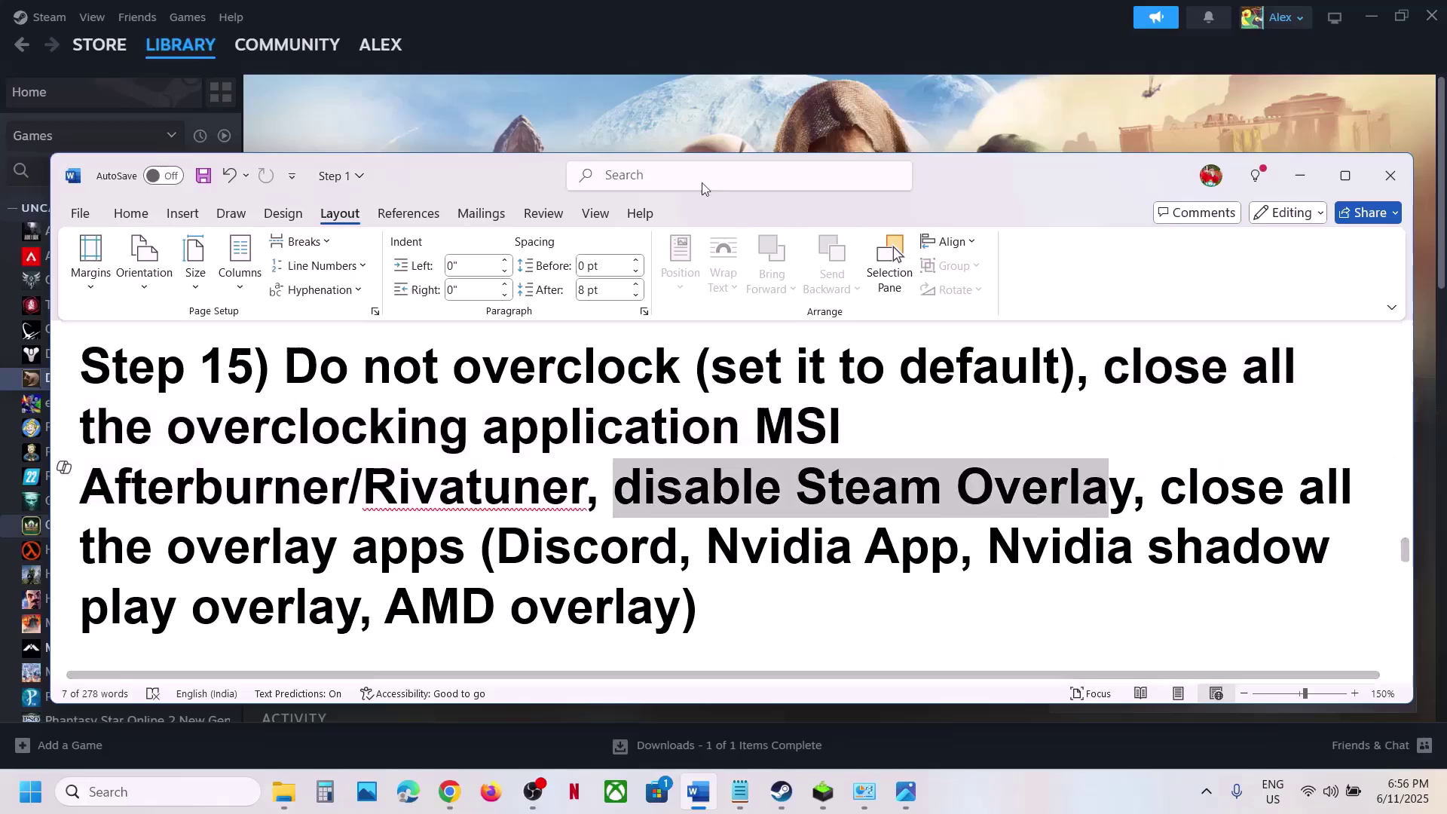
# Step: Switch to Steam, disable the in-game Steam Overlay in the properties of Dune: Awakening and close the properties window
pyautogui.click(655, 125)
pyautogui.rightClick(83, 386)
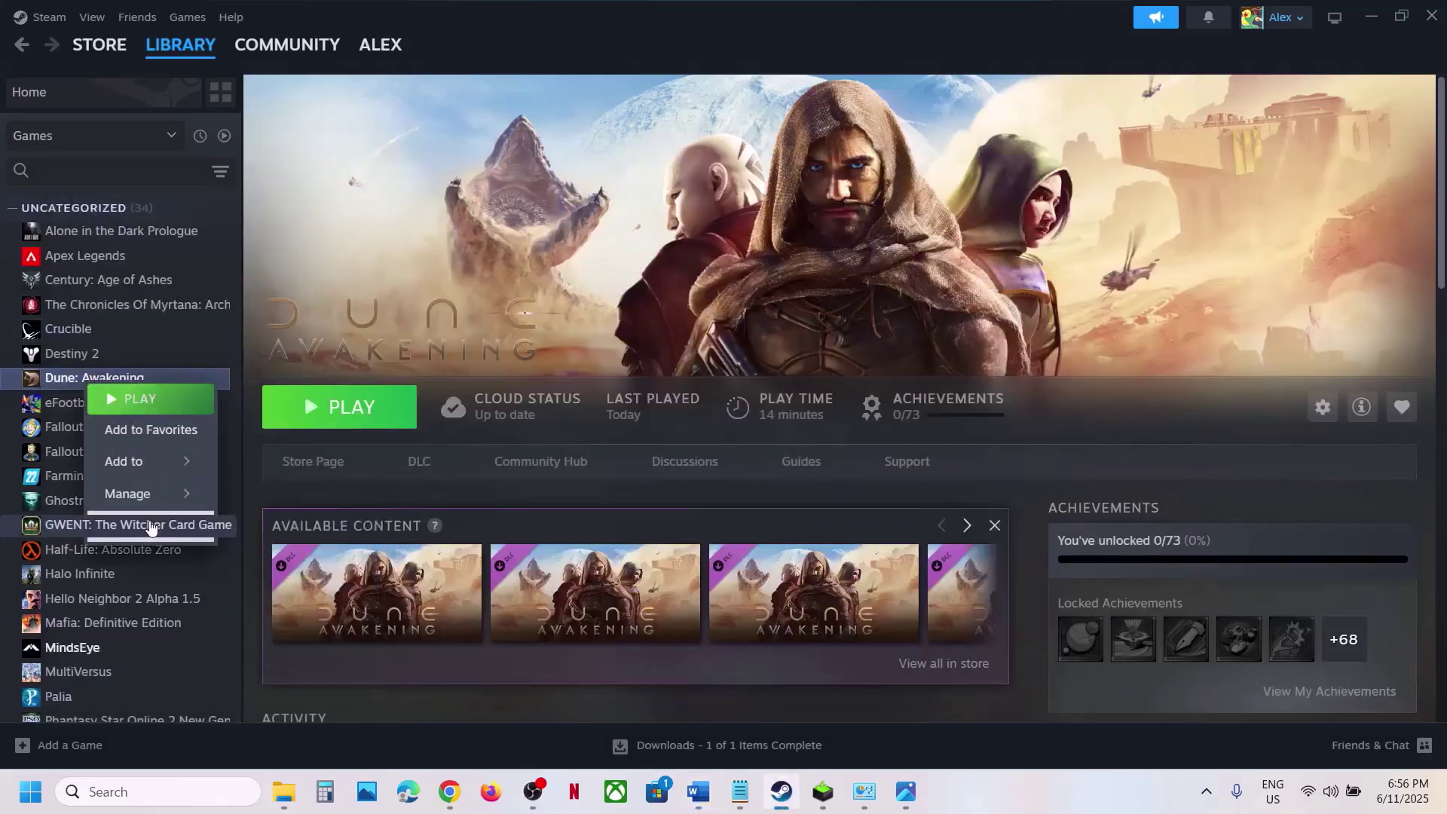
pyautogui.click(135, 534)
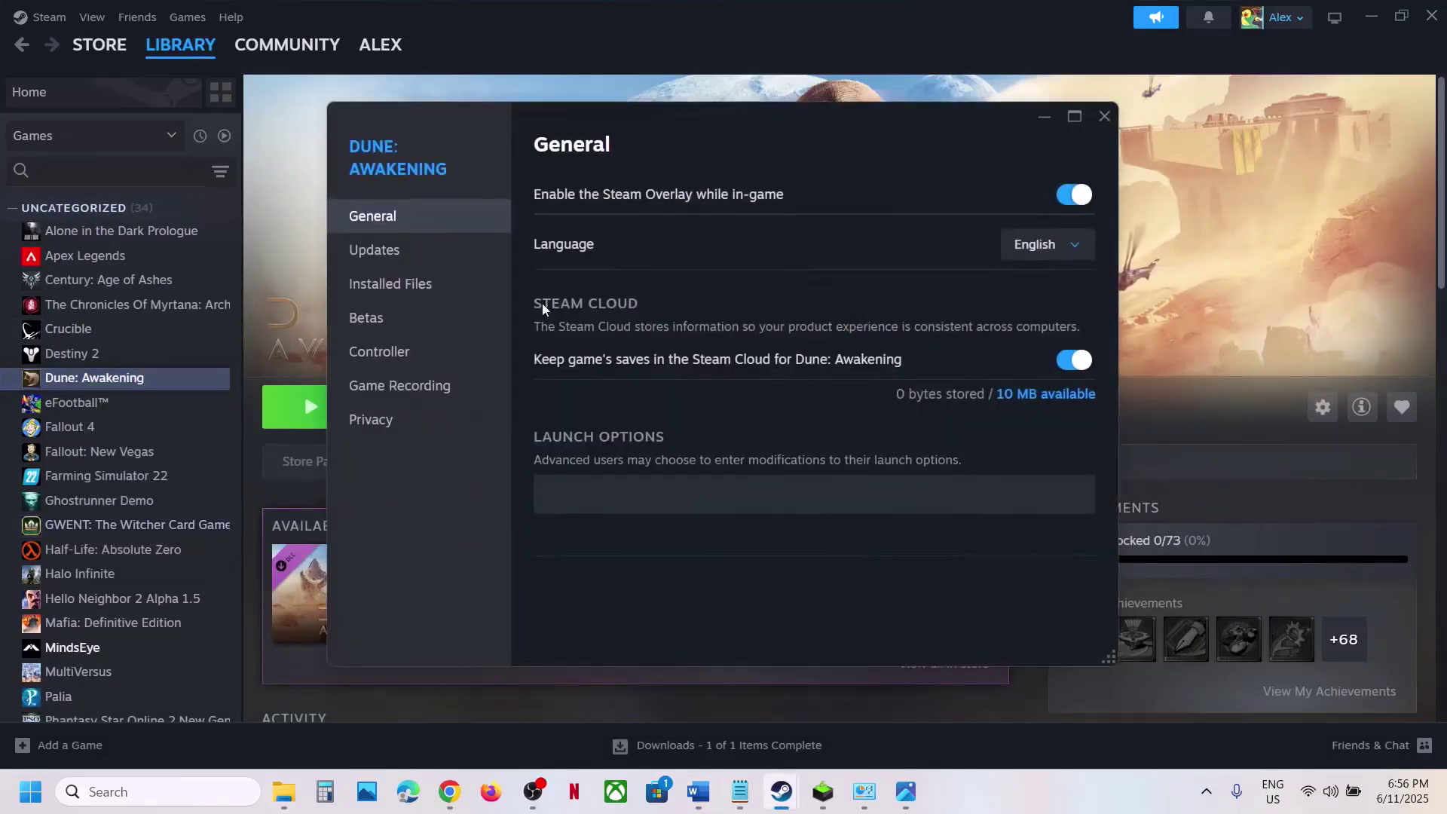
pyautogui.click(1075, 196)
pyautogui.click(1105, 116)
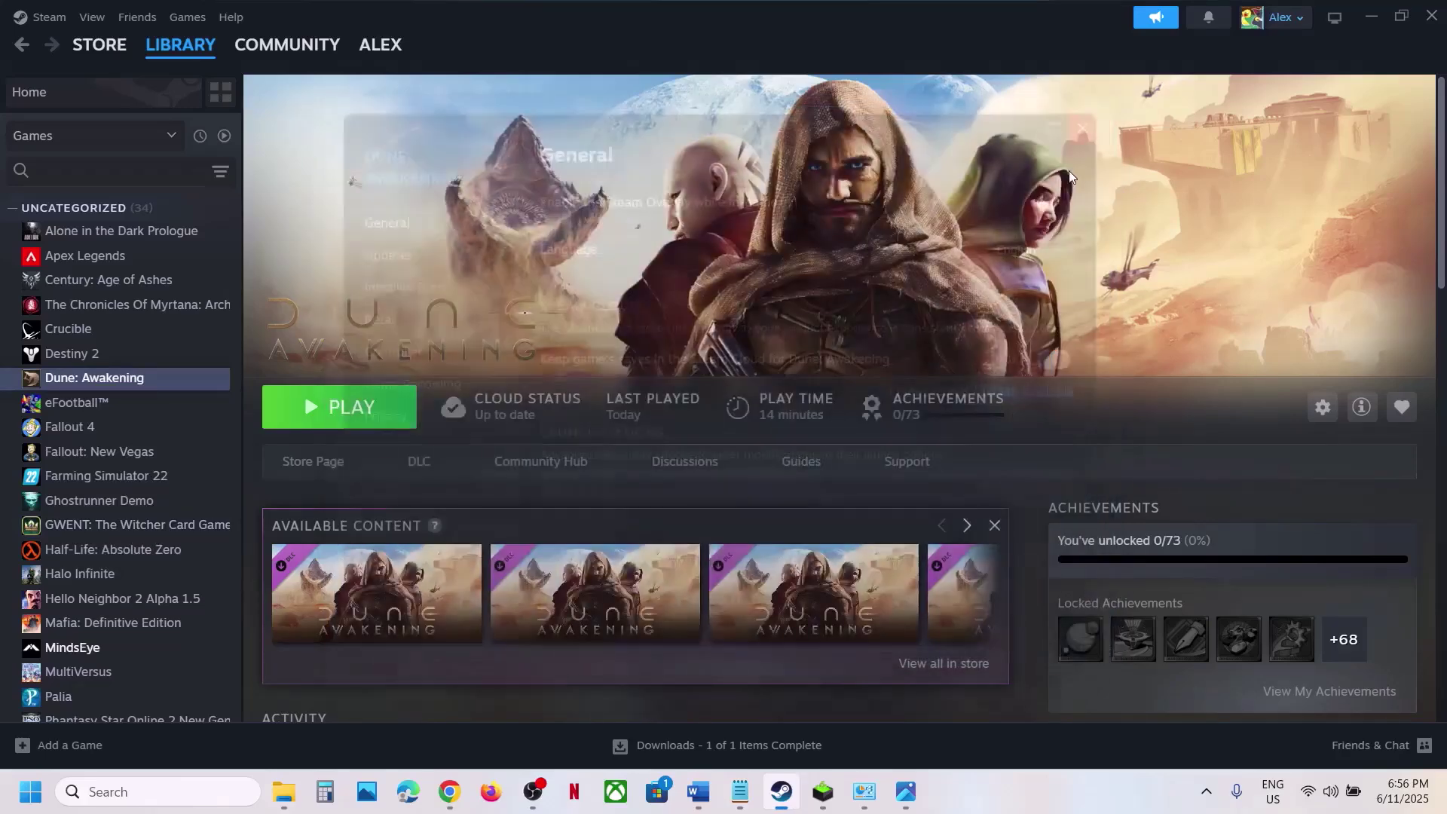
# Step: Return to the Word notes and review which overlay apps step 15 says to close, including Discord and Nvidia App
pyautogui.click(698, 792)
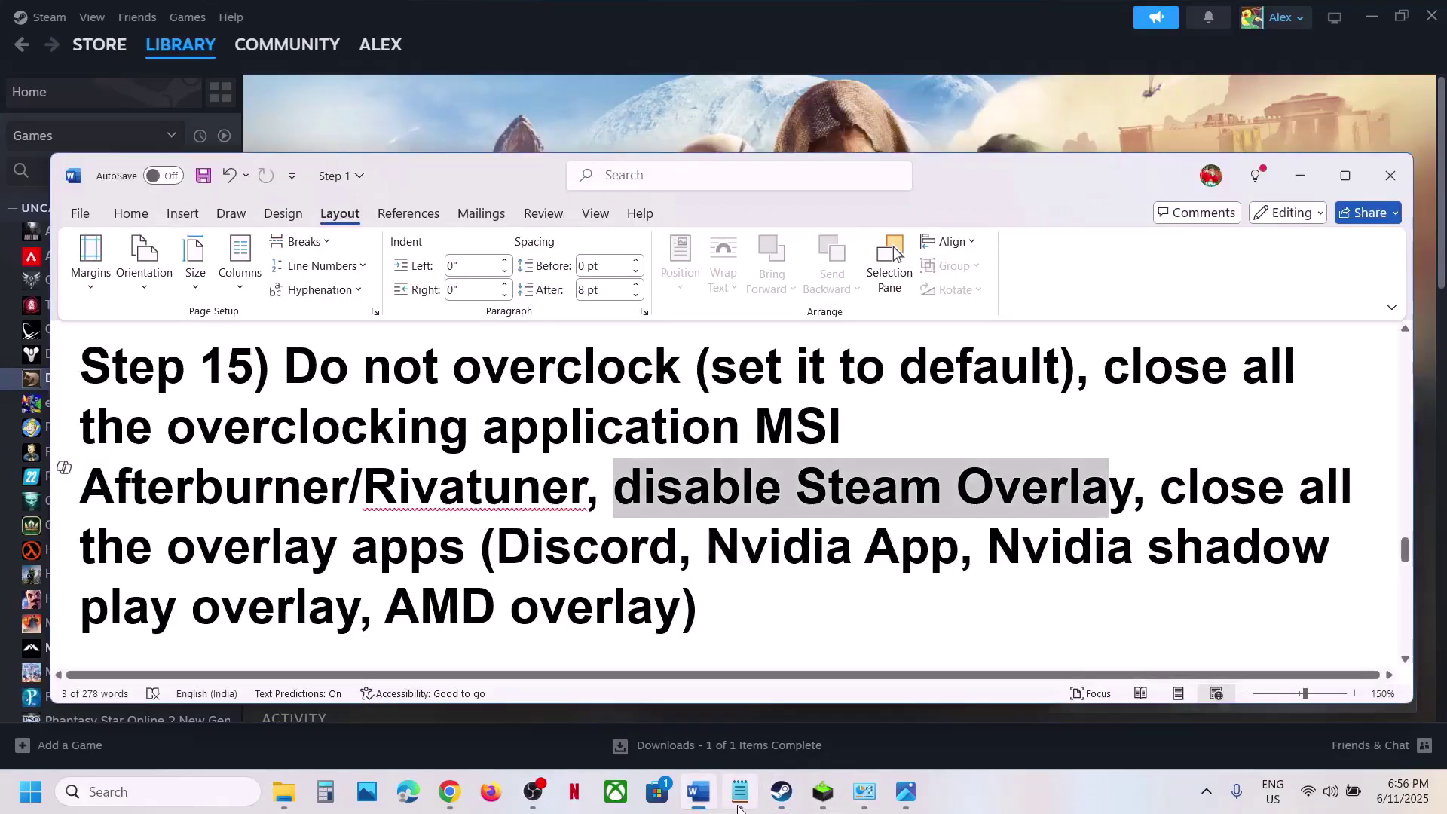
pyautogui.moveTo(497, 548); pyautogui.dragTo(954, 560)
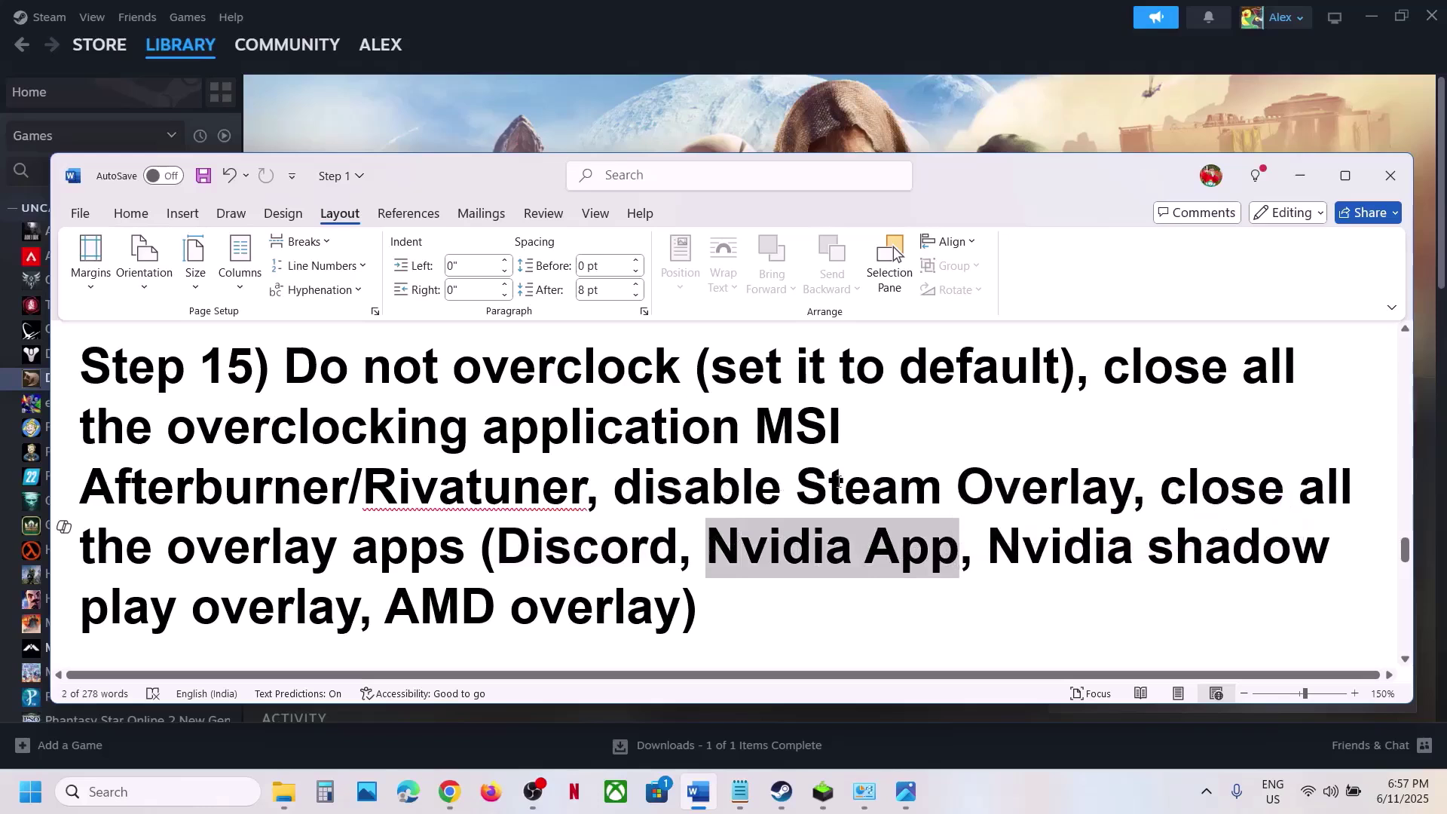
pyautogui.moveTo(1134, 494); pyautogui.dragTo(772, 591)
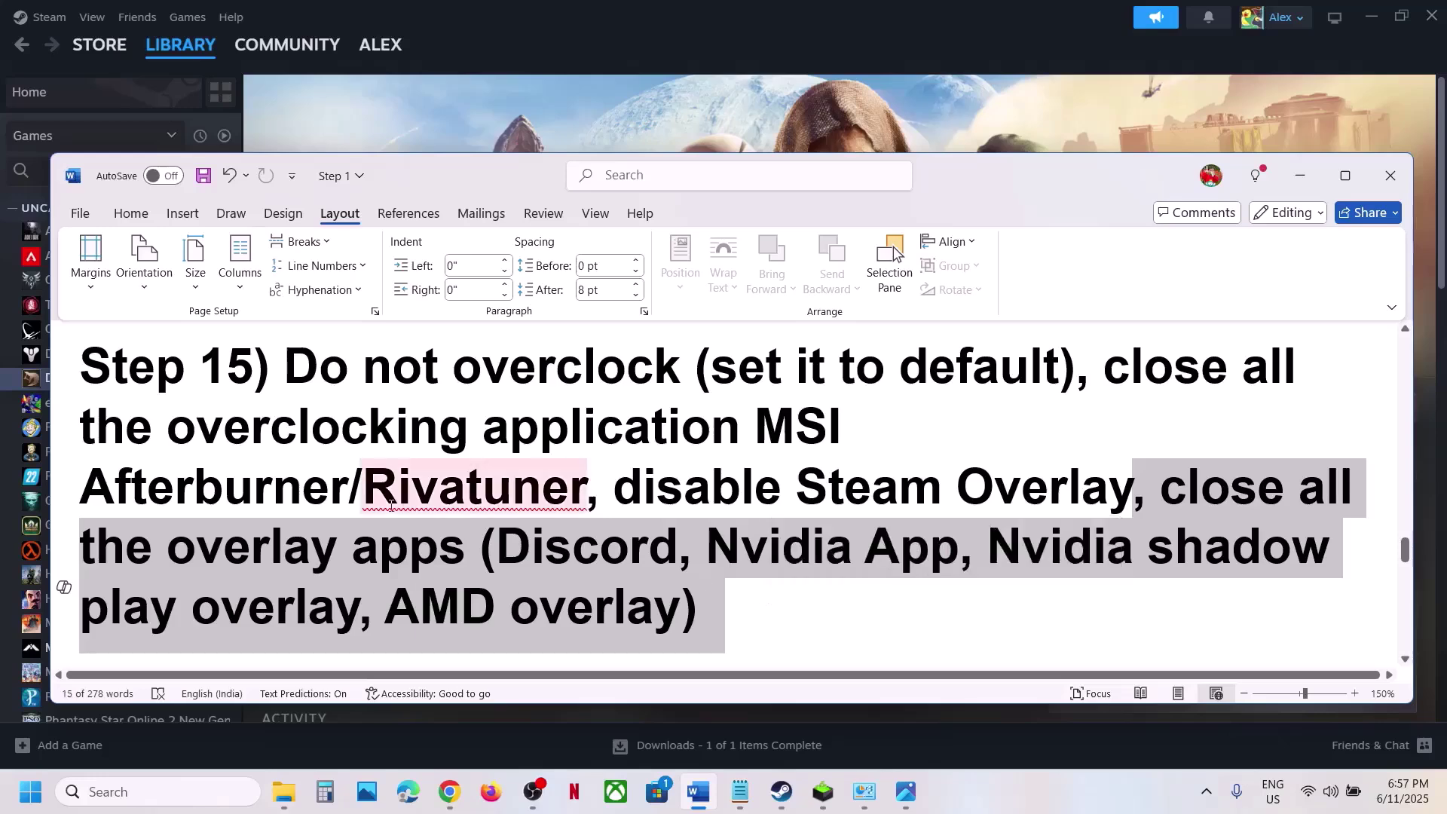
pyautogui.click(147, 488)
# Step: Copy the Visual C++ download link from step 16 of the notes and open it in a new Chrome tab
pyautogui.scroll(-5, 872, 565)
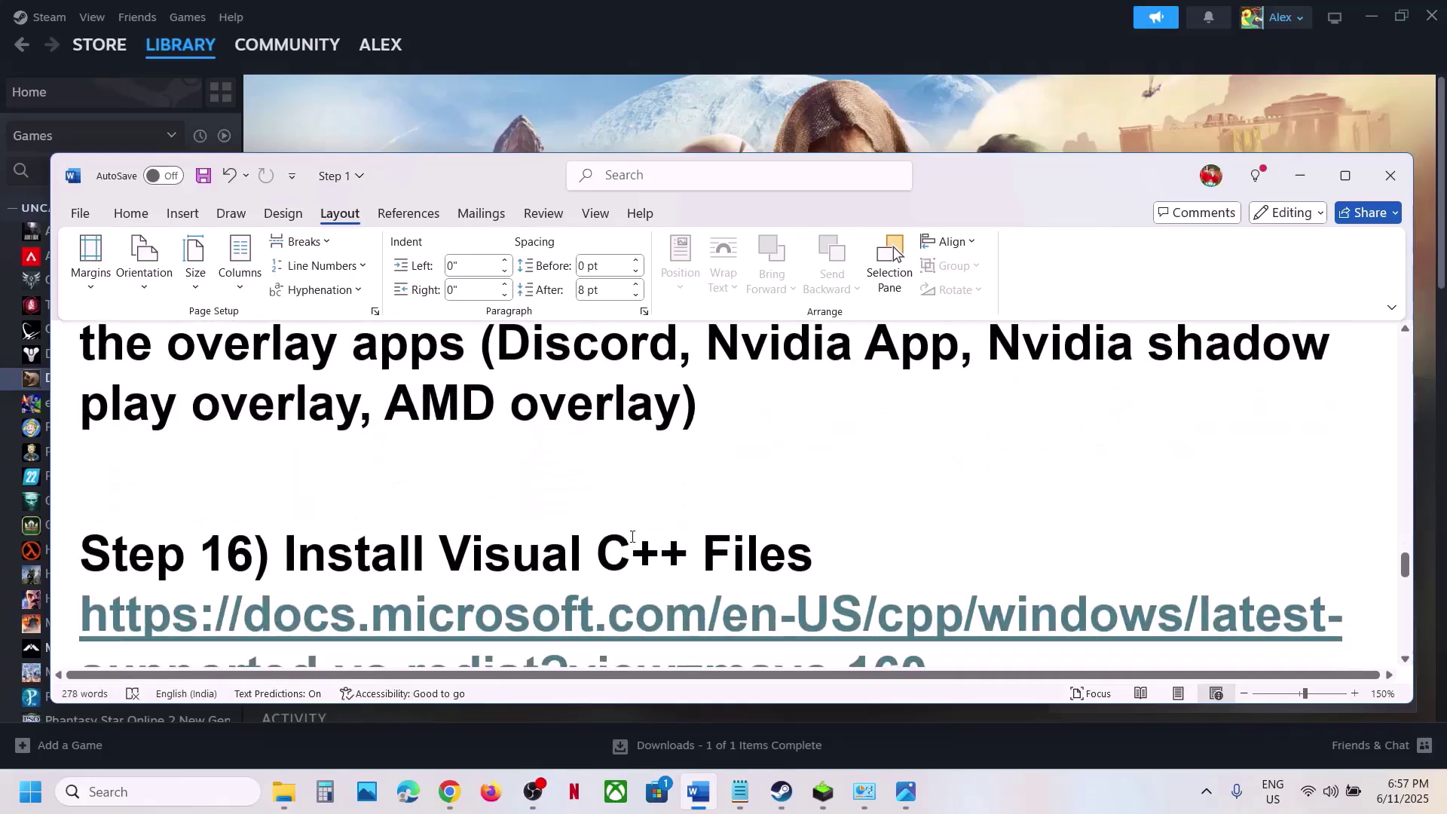
pyautogui.moveTo(943, 530); pyautogui.dragTo(65, 497)
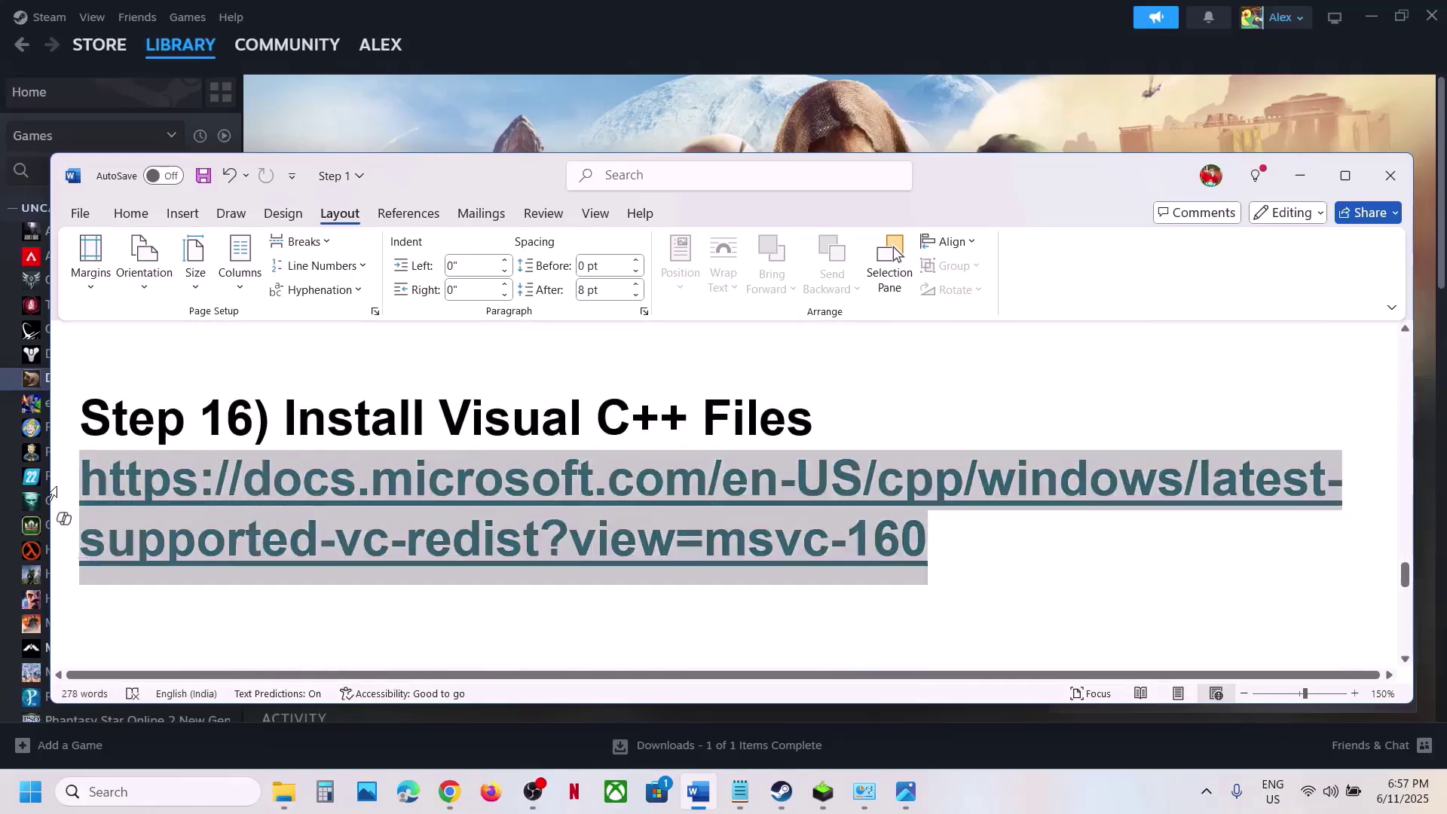
pyautogui.click(450, 792)
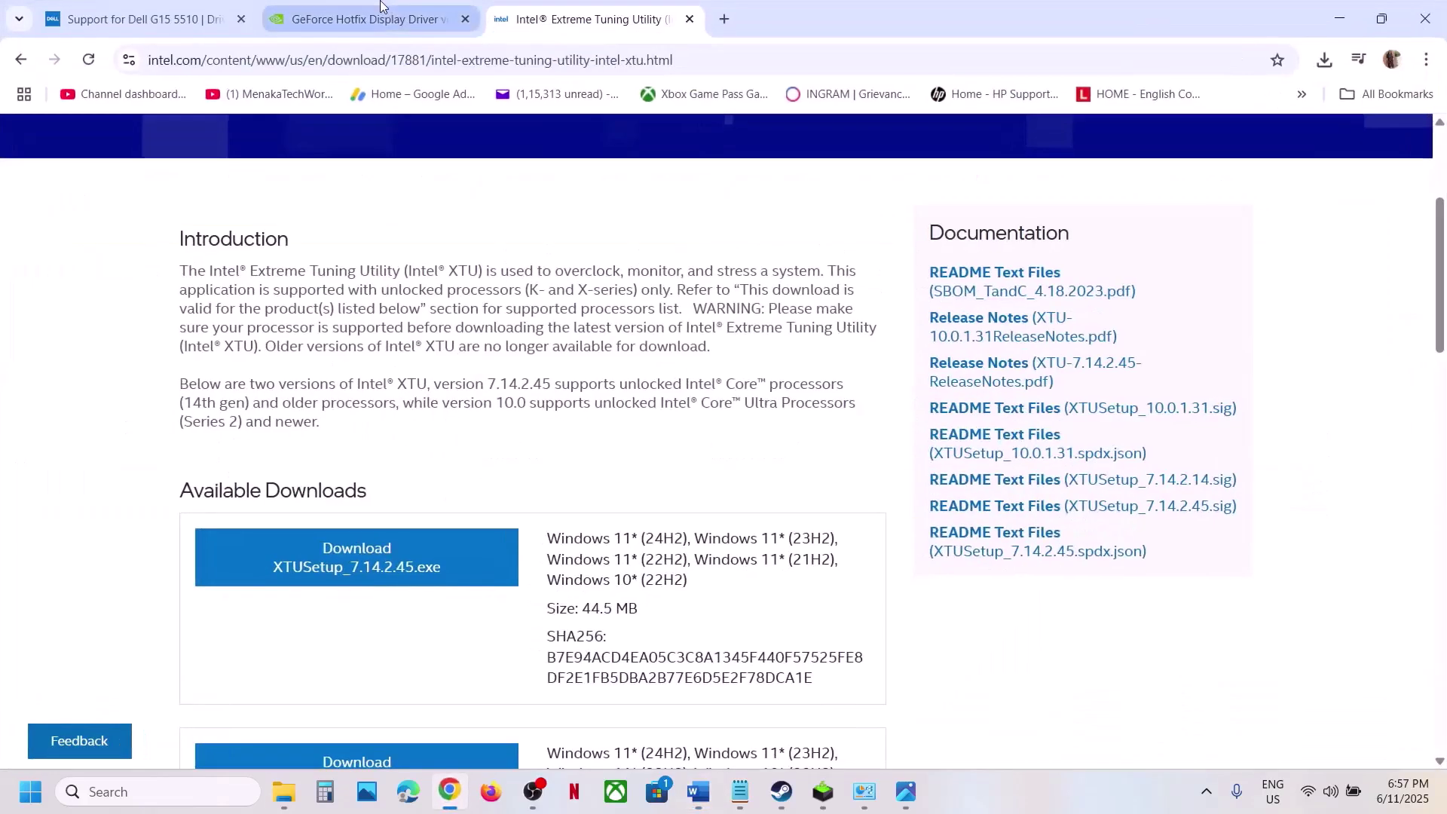
pyautogui.click(724, 19)
pyautogui.write('https://learn.microsoft.com/en-us/cpp/windows/latest-supported-vc-redist?view=msvc-160')
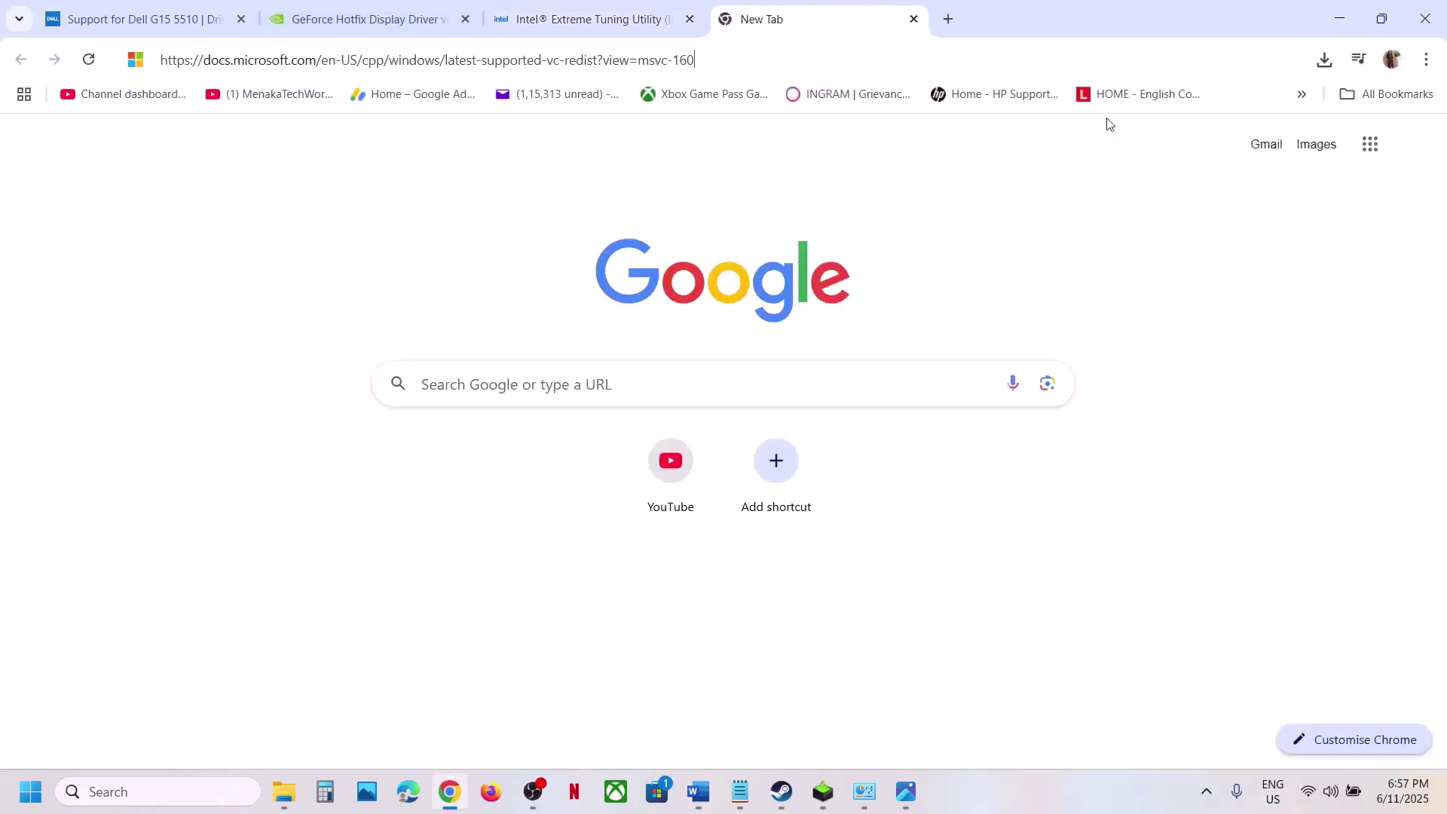
pyautogui.press('Return')
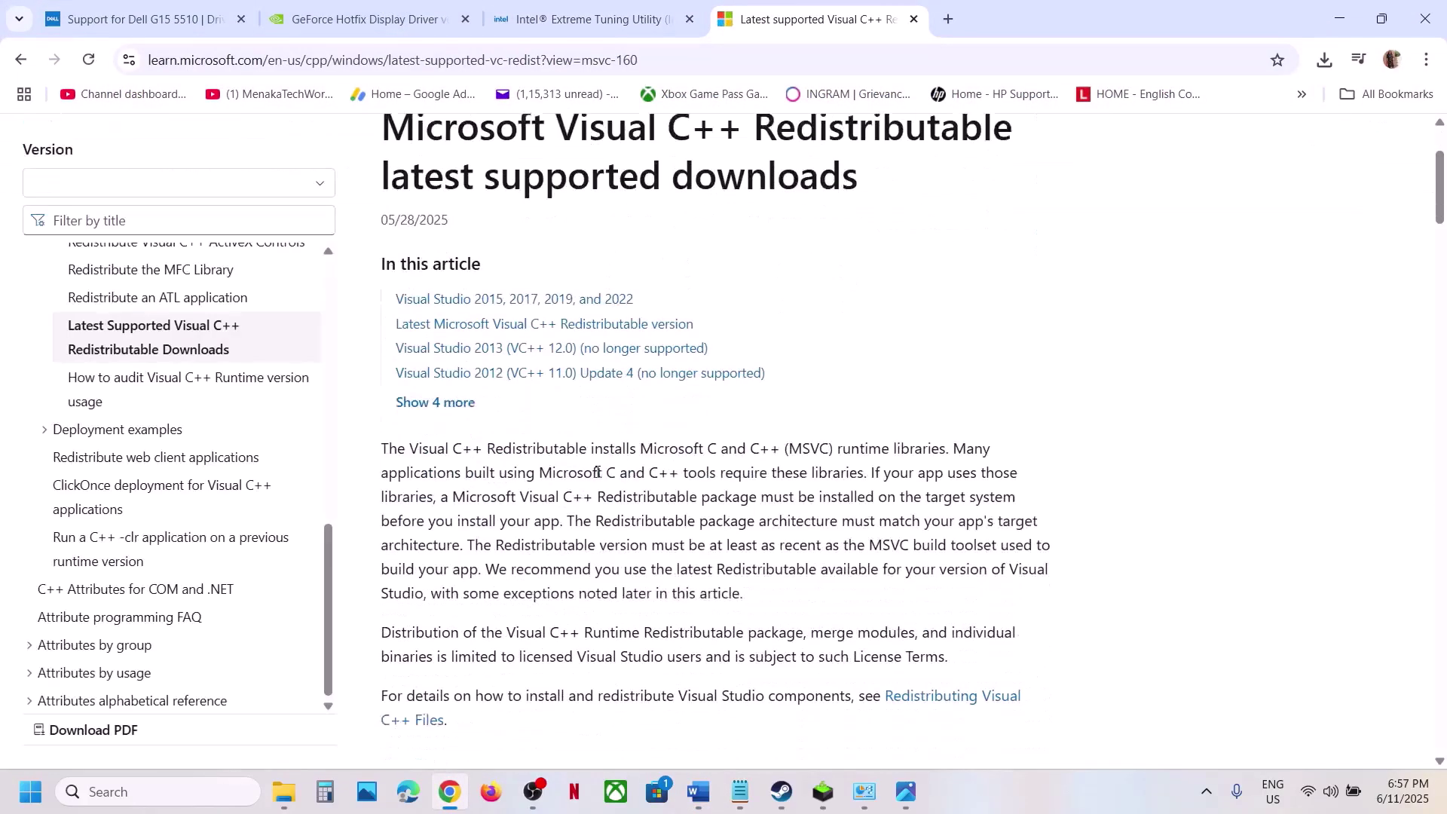
# Step: Find the latest Visual C++ Redistributable version table and download the X86 installer, vc_redist.x86.exe
pyautogui.scroll(-5, 524, 391)
pyautogui.moveTo(441, 302); pyautogui.dragTo(812, 350)
pyautogui.scroll(-7, 473, 475)
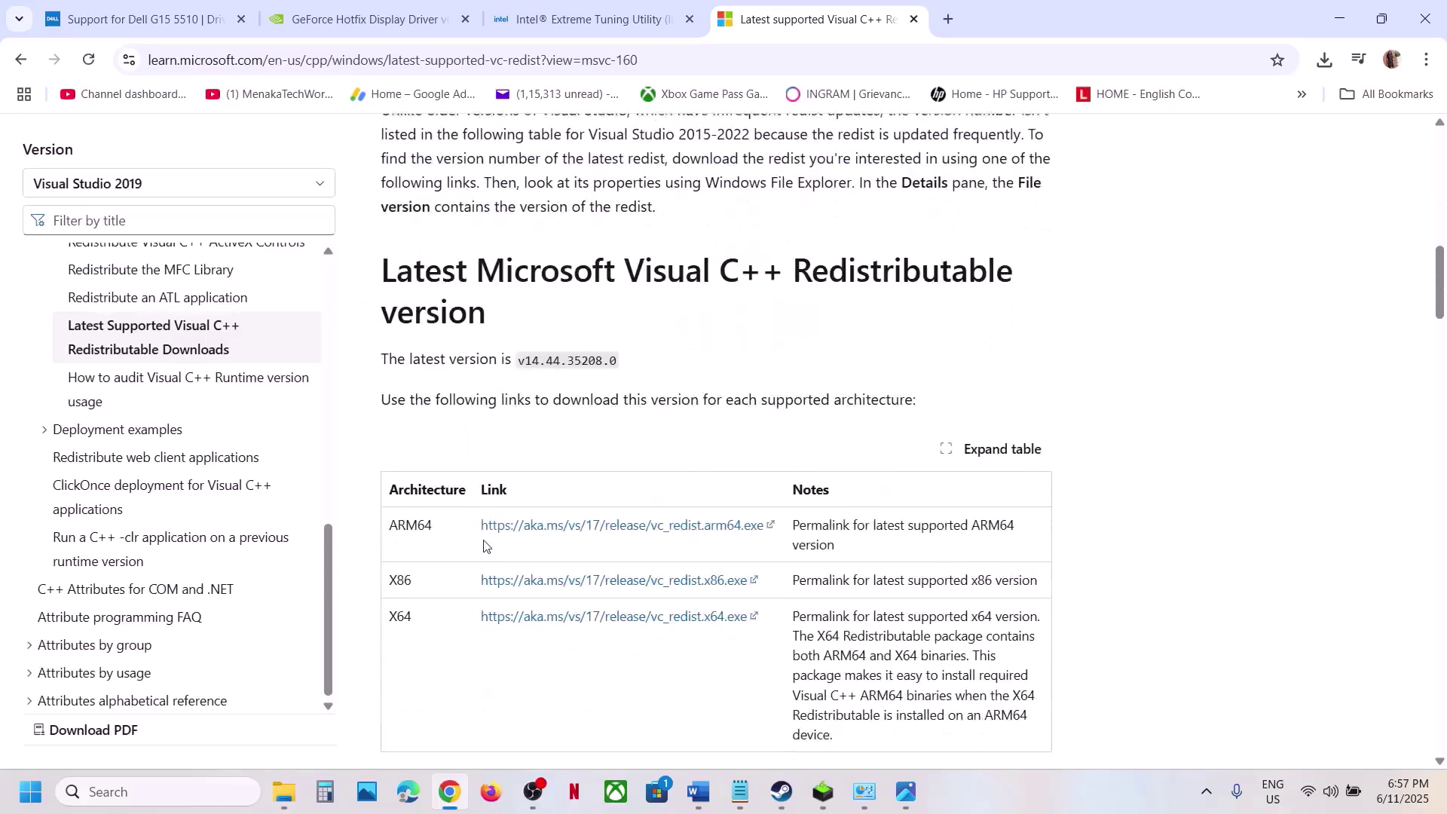
pyautogui.doubleClick(405, 391)
pyautogui.click(401, 446)
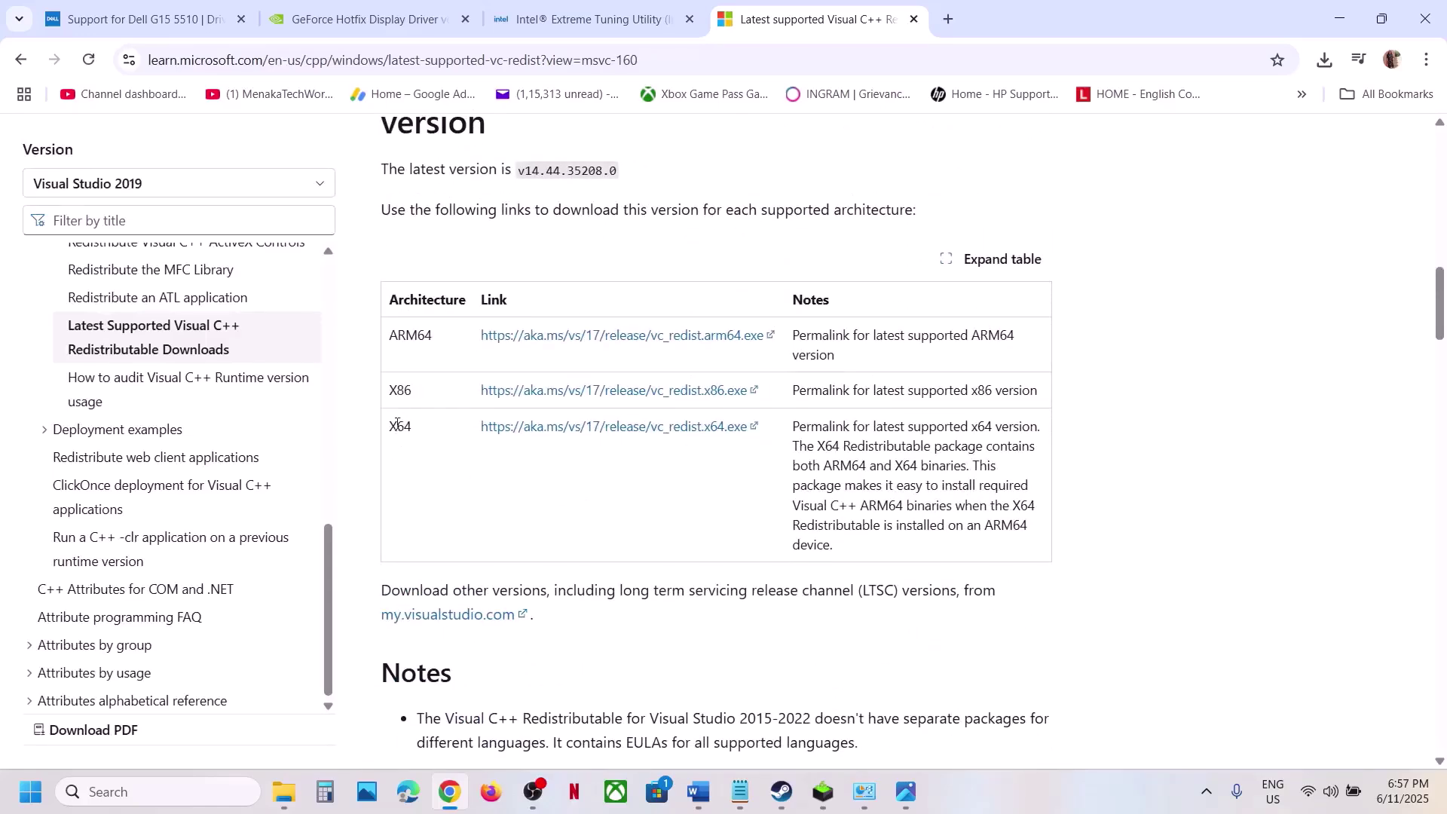
pyautogui.doubleClick(401, 427)
pyautogui.click(402, 390)
pyautogui.click(528, 390)
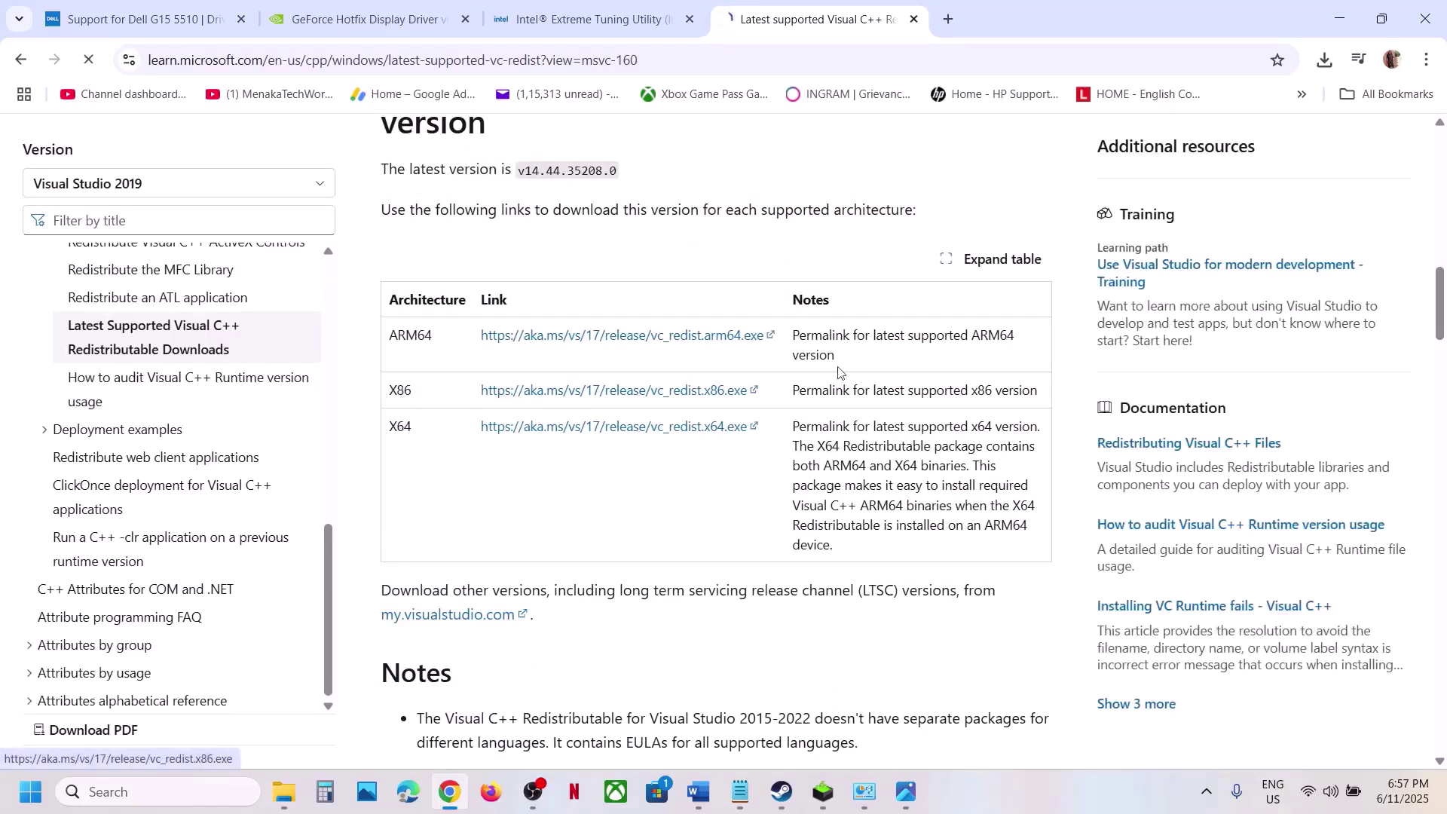
# Step: Run the downloaded x86 installer and repair the Microsoft Visual C++ 2015-2022 Redistributable (x86)
pyautogui.click(1243, 125)
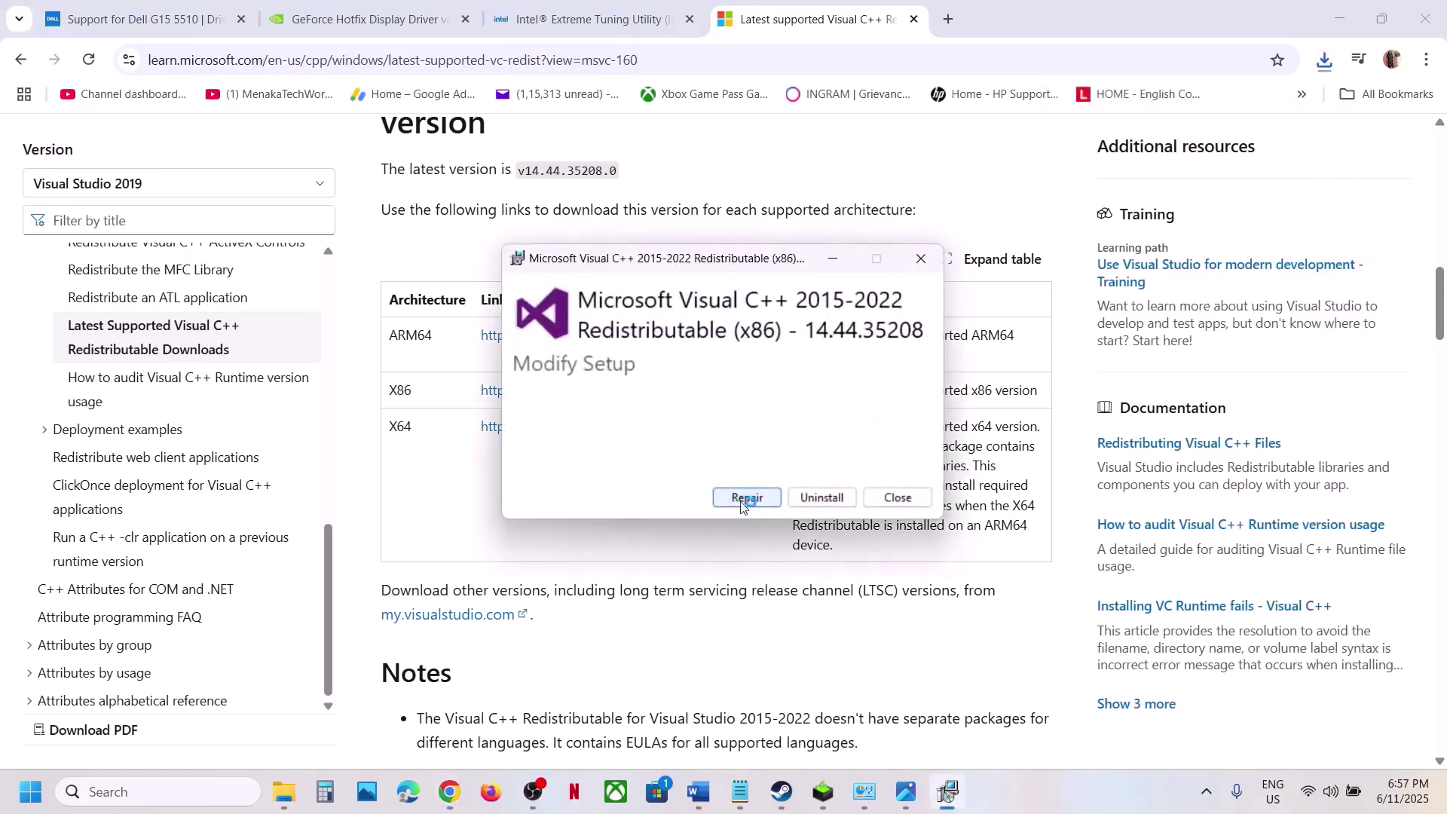
pyautogui.click(746, 500)
pyautogui.click(627, 534)
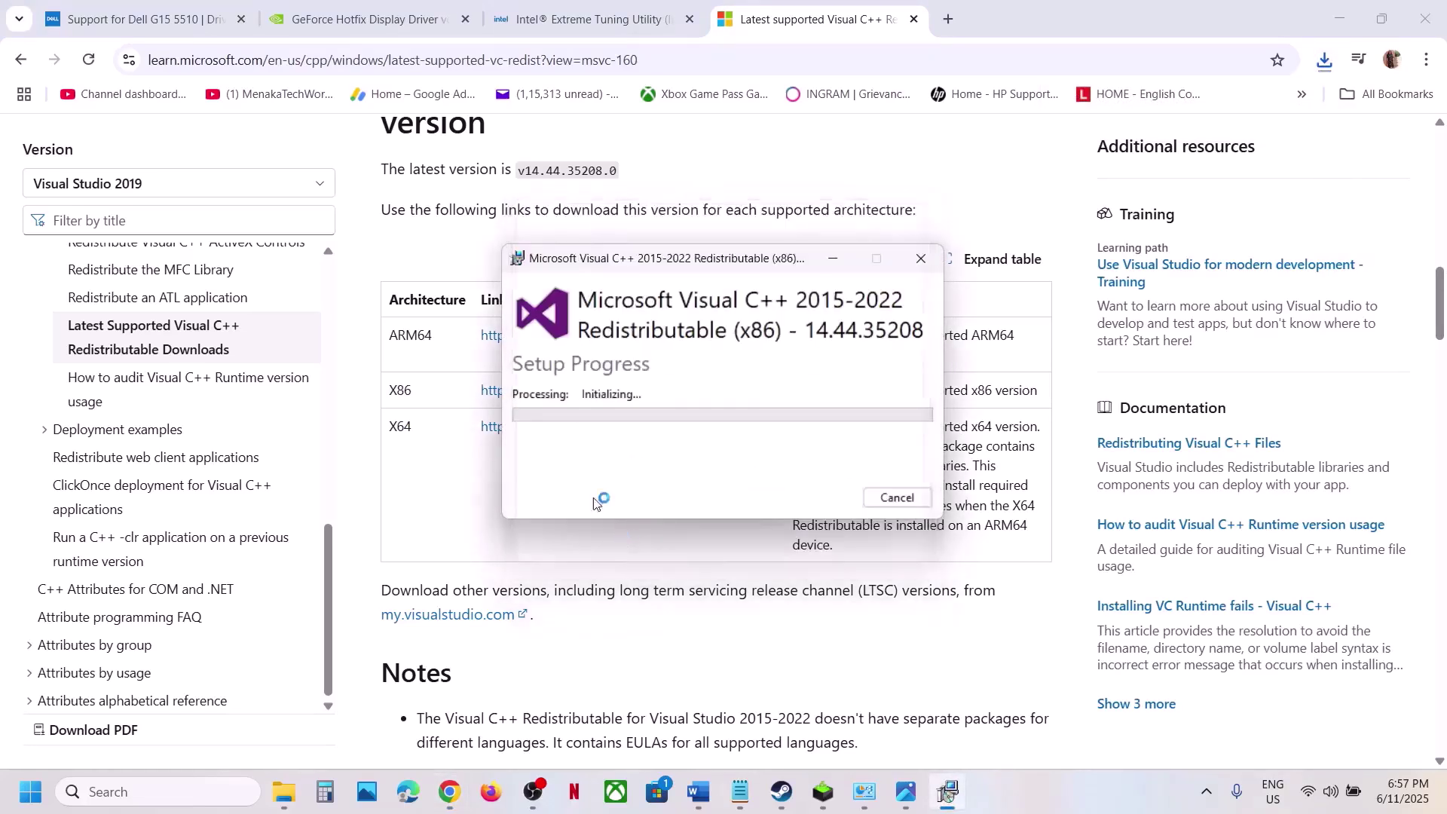
# Step: Download the X64 installer, vc_redist.x64.exe, run it and repair the Microsoft Visual C++ 2015-2022 Redistributable (x64)
pyautogui.doubleClick(399, 427)
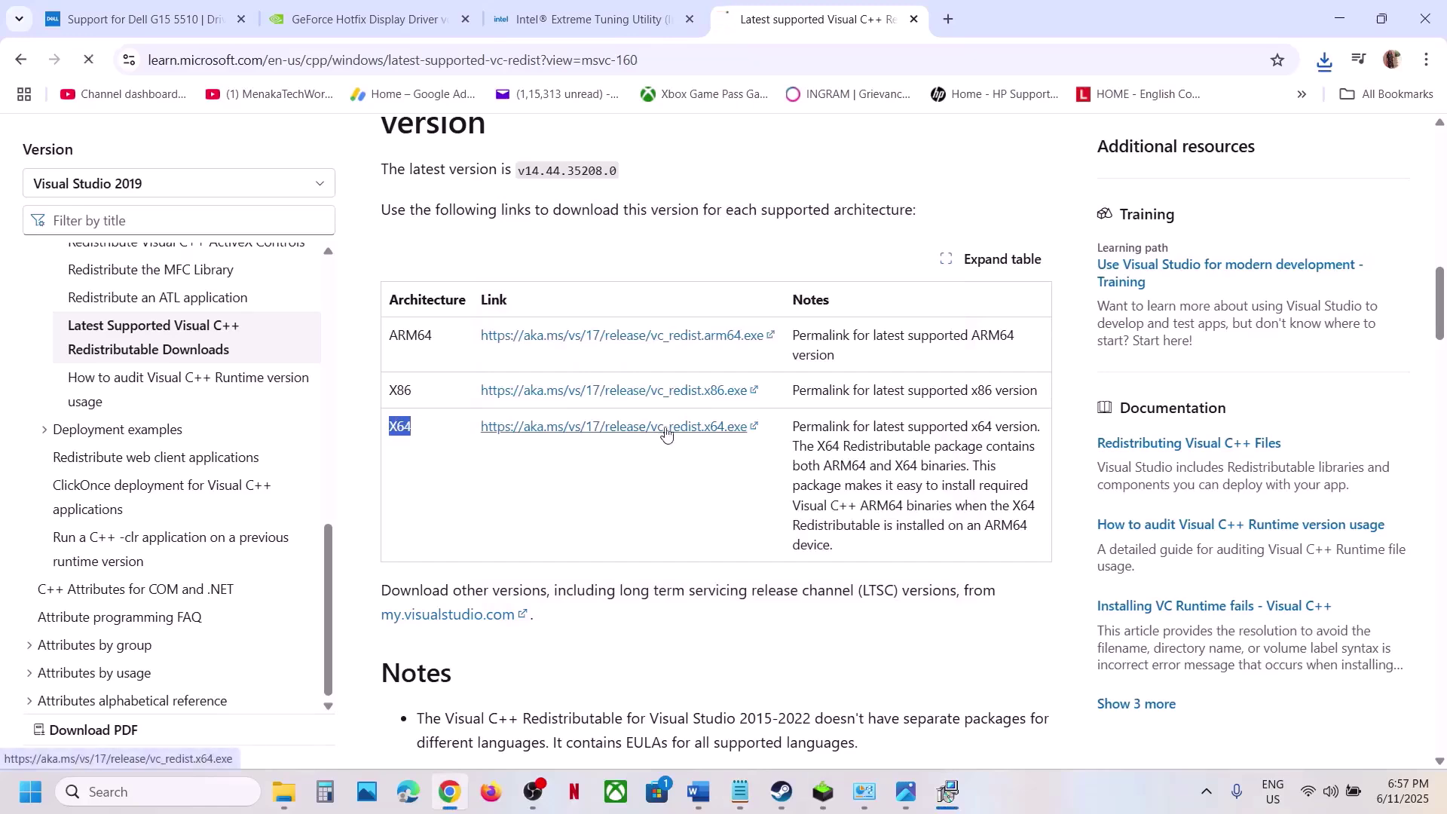
pyautogui.click(1327, 66)
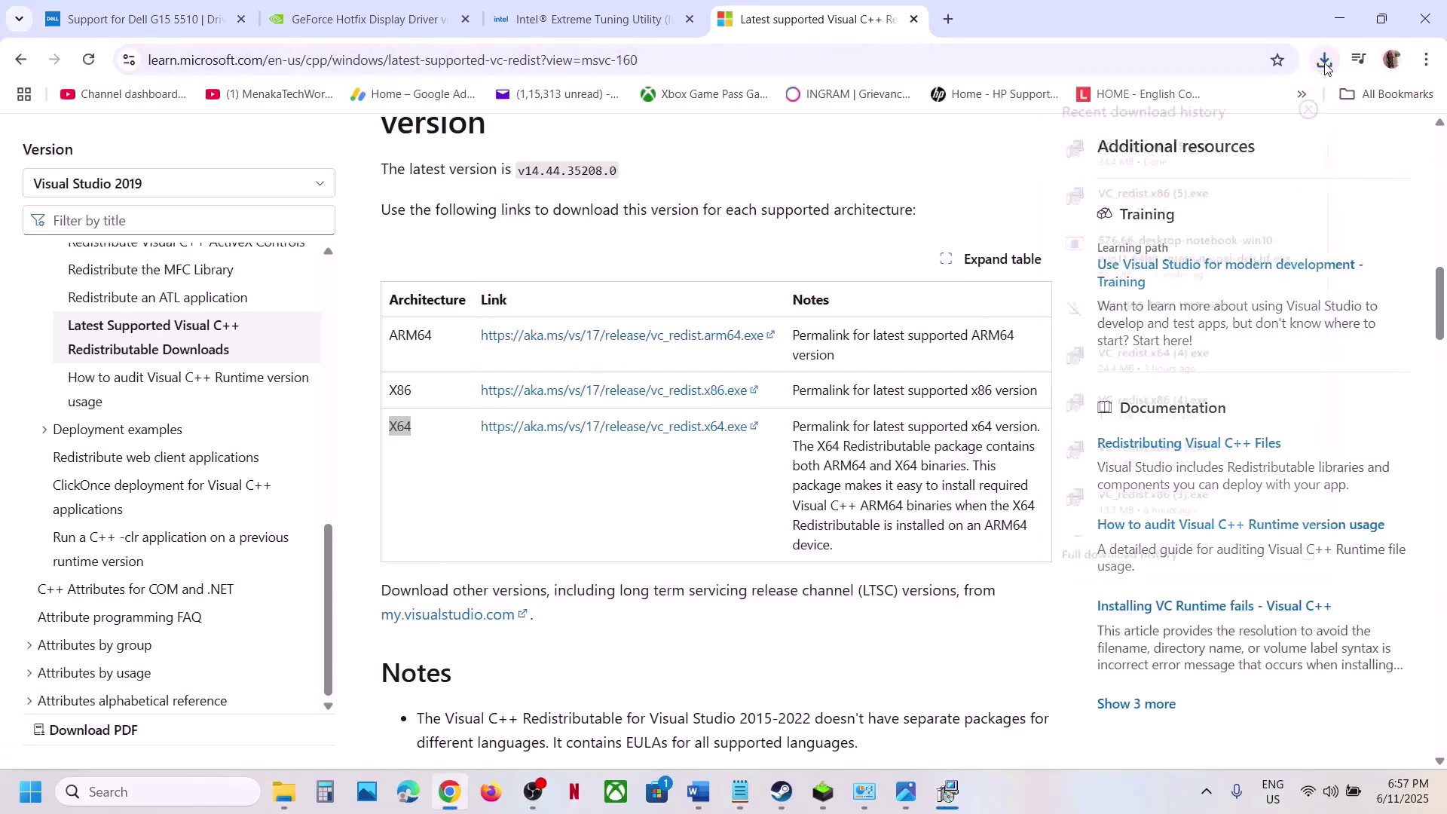
pyautogui.click(761, 366)
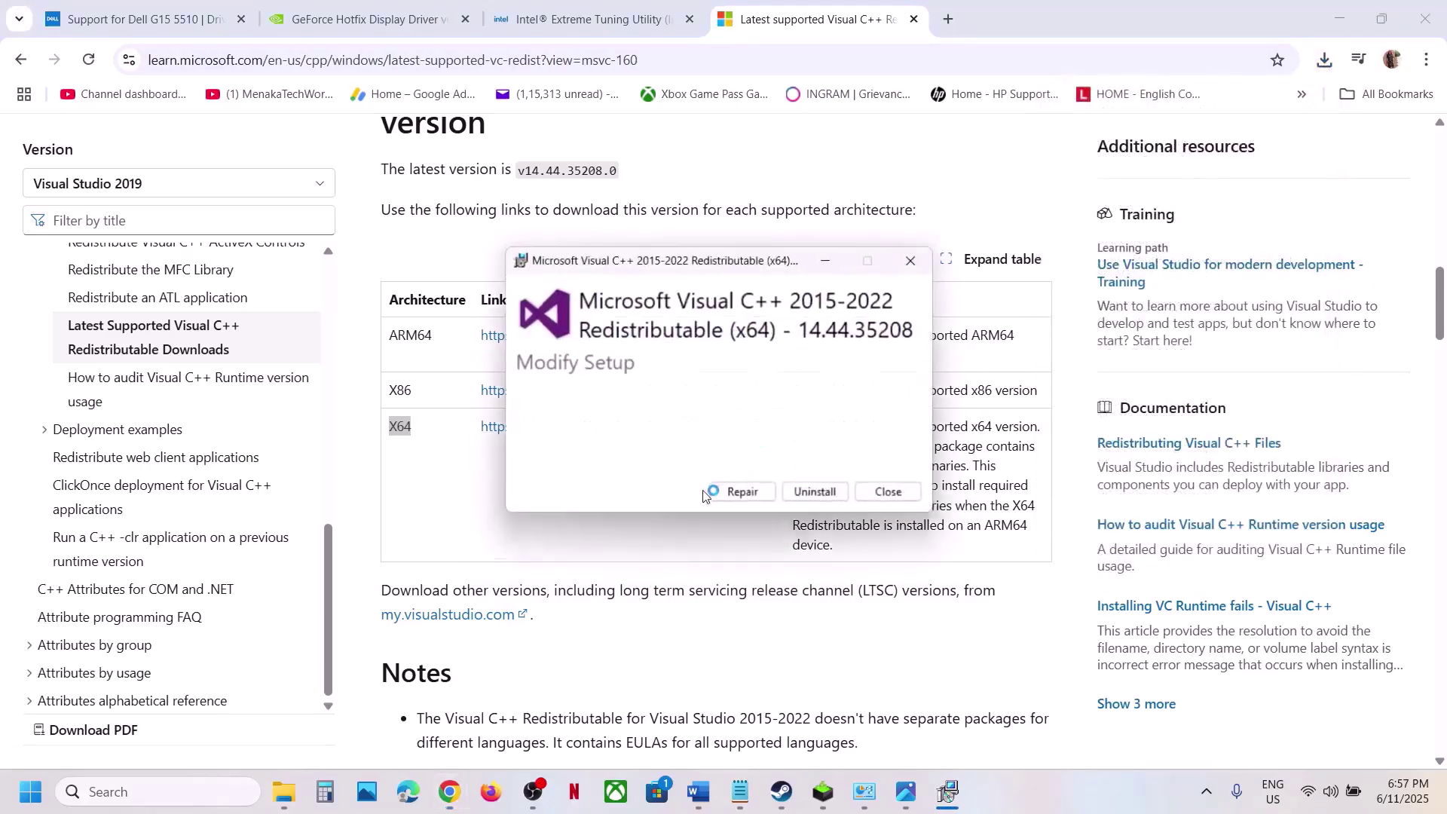
pyautogui.click(747, 495)
pyautogui.click(655, 536)
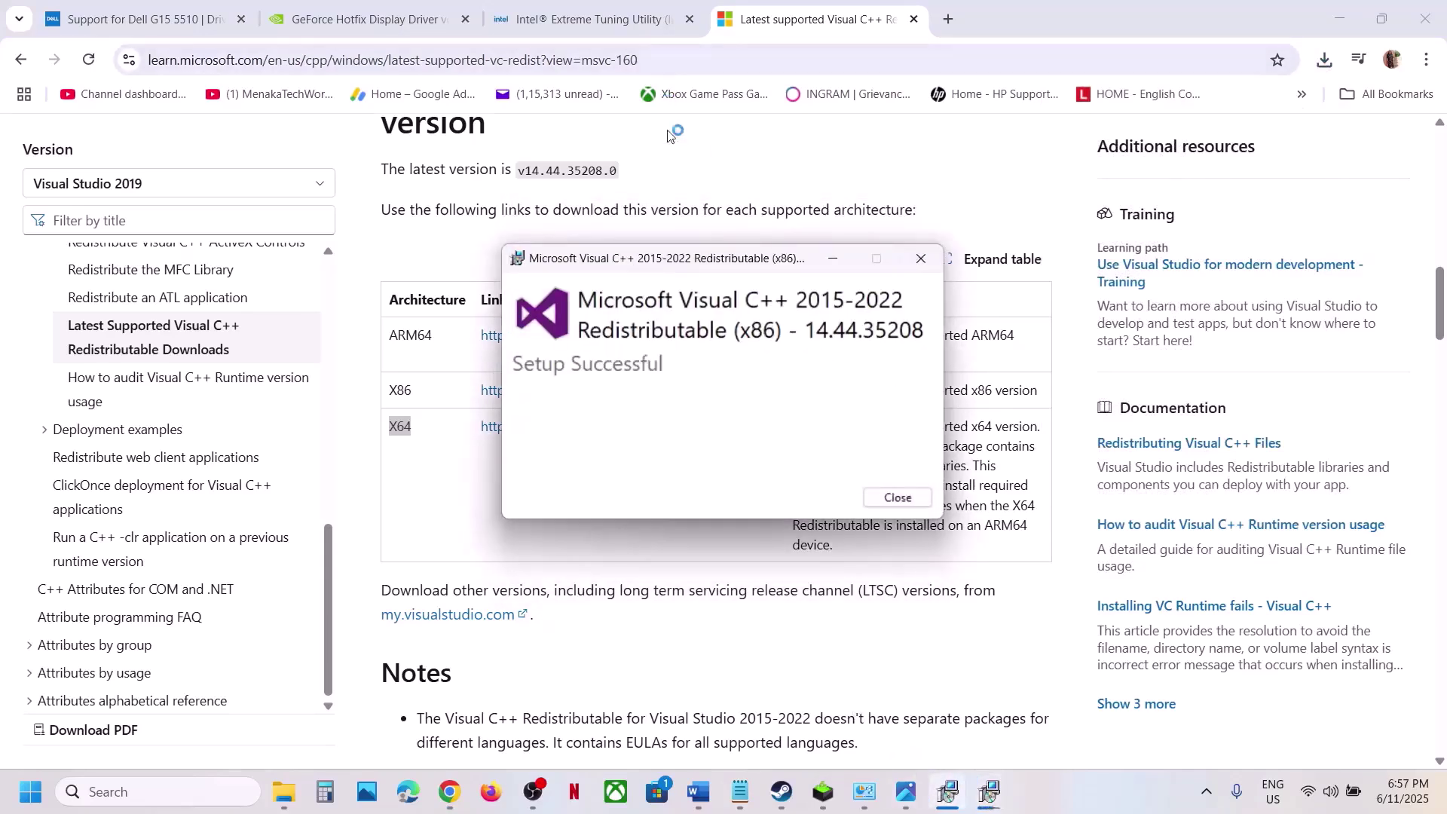
# Step: Move the x86 setup window aside and close both the x86 and x64 Visual C++ setup windows
pyautogui.moveTo(712, 246); pyautogui.dragTo(171, 326)
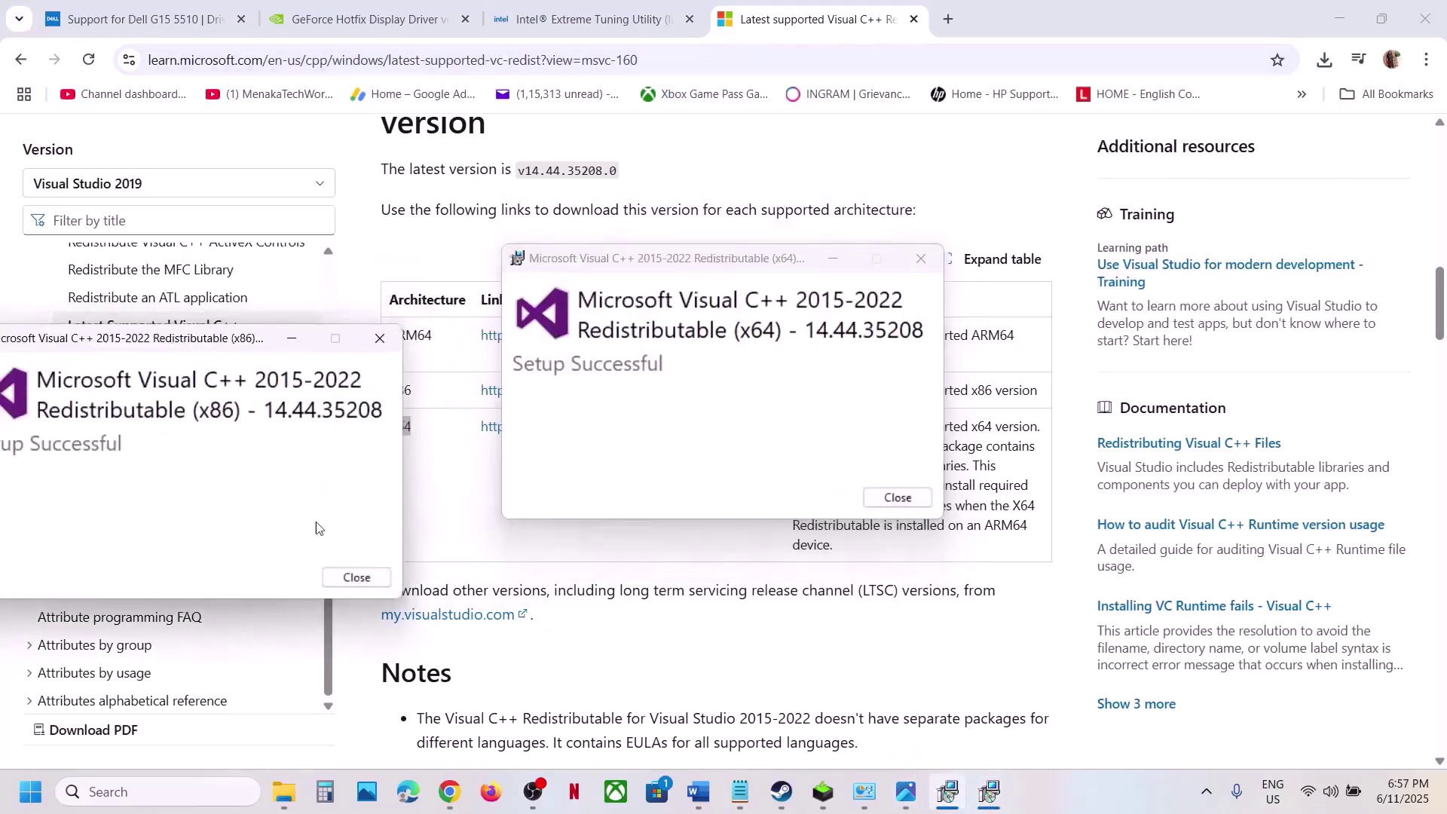
pyautogui.click(356, 578)
pyautogui.click(897, 498)
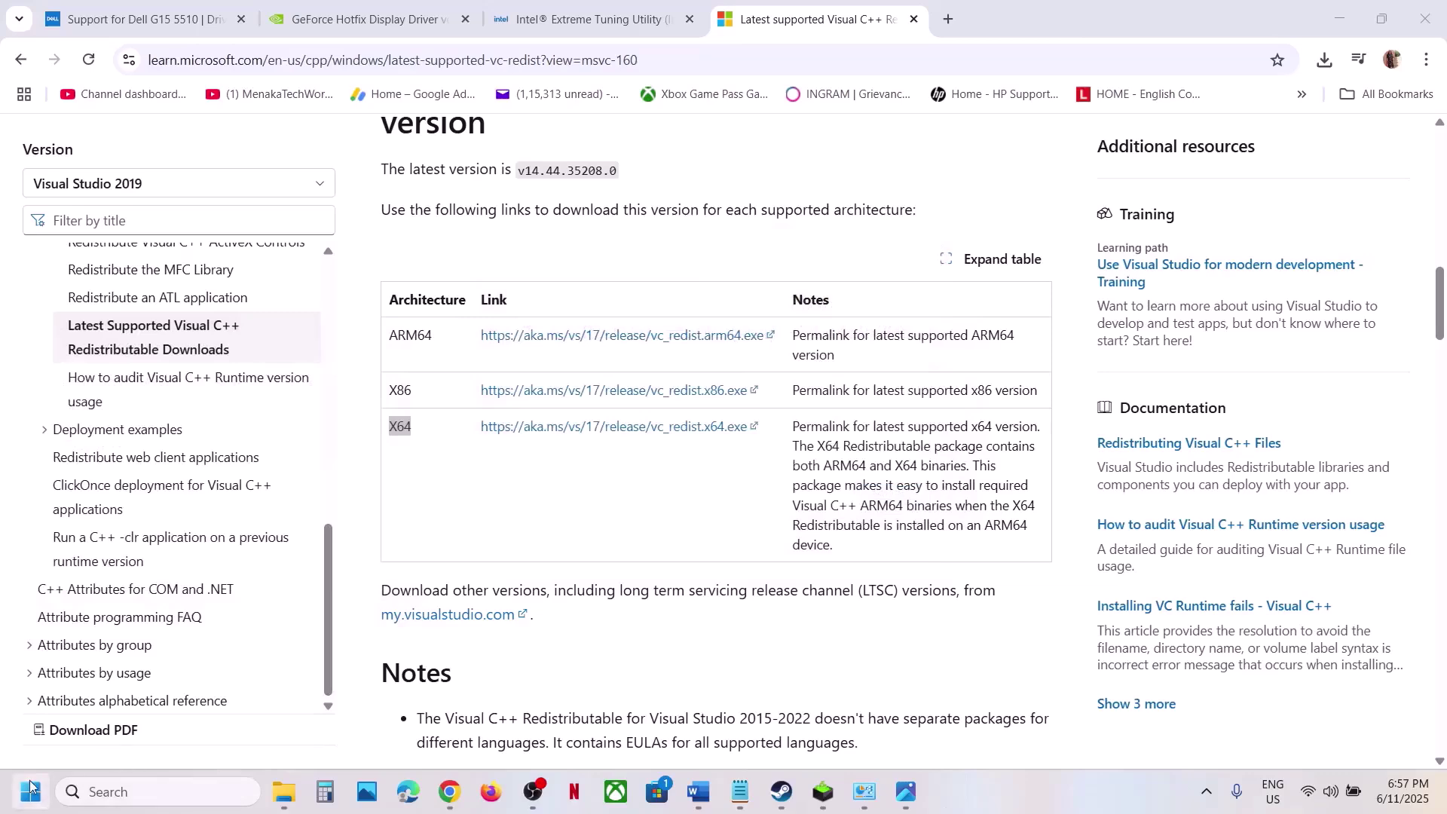
# Step: View the computer's restart option, dismiss it without restarting and return to the checklist in Word
pyautogui.click(30, 788)
pyautogui.click(548, 726)
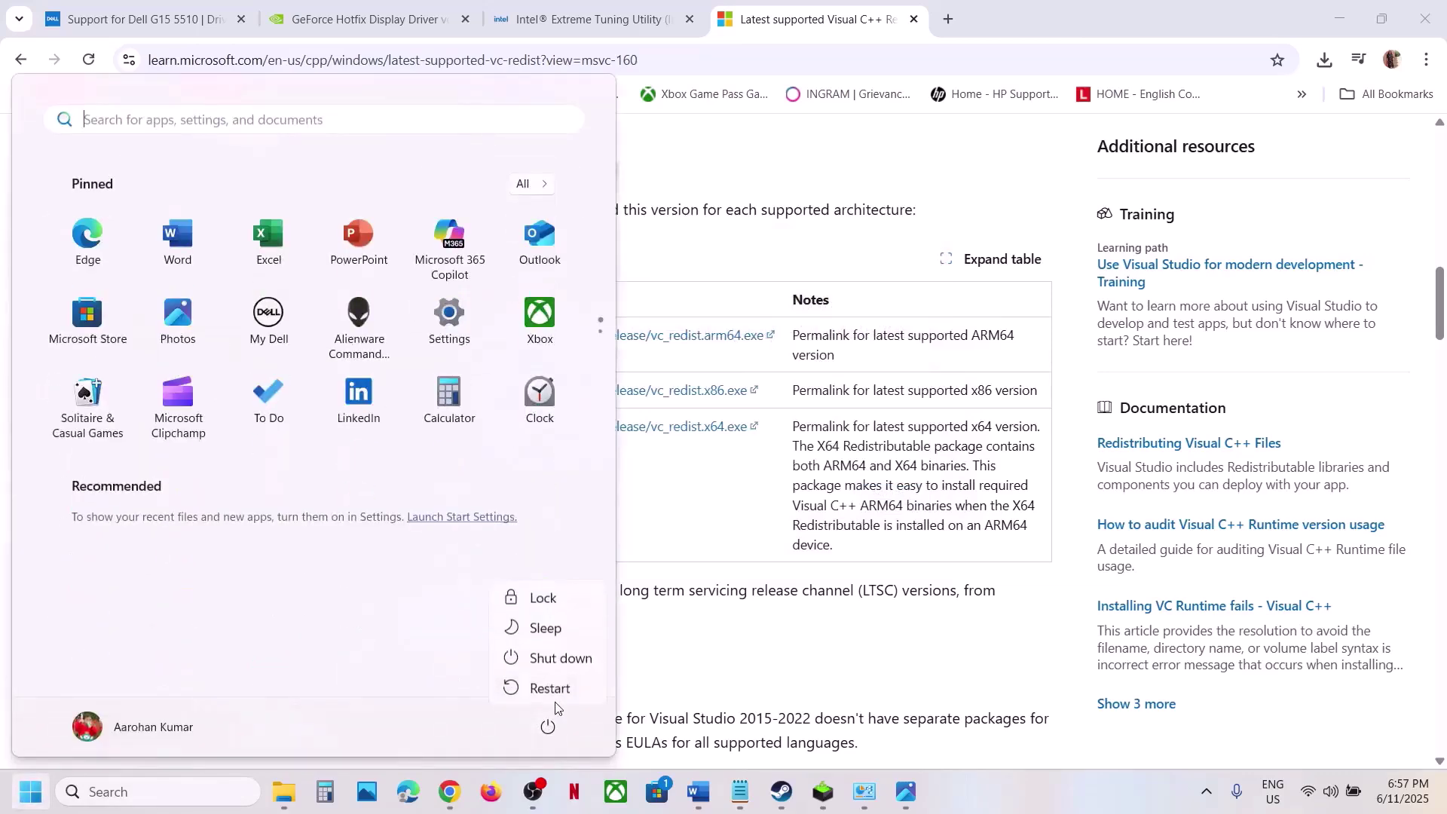
pyautogui.click(990, 231)
pyautogui.click(707, 792)
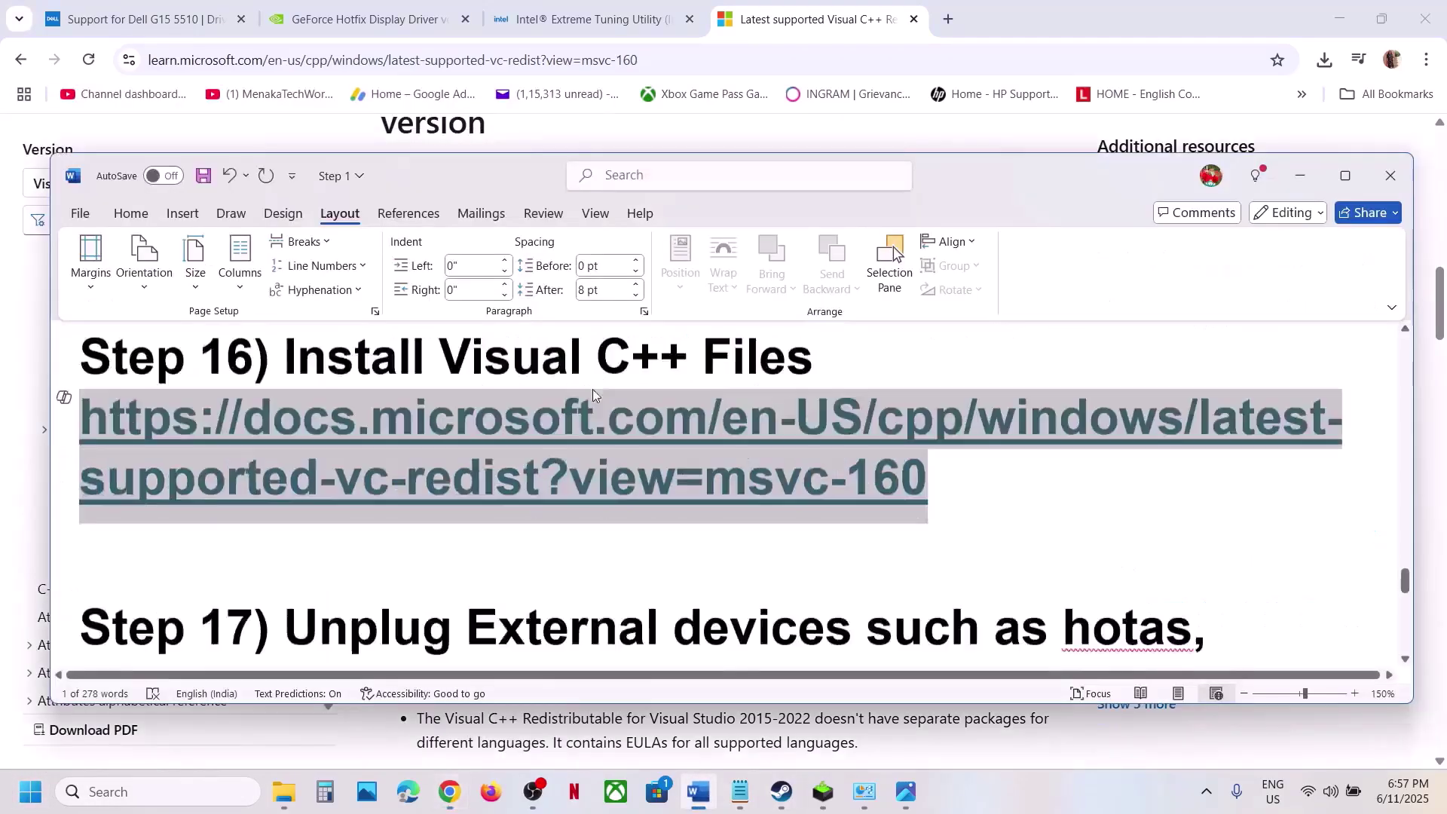